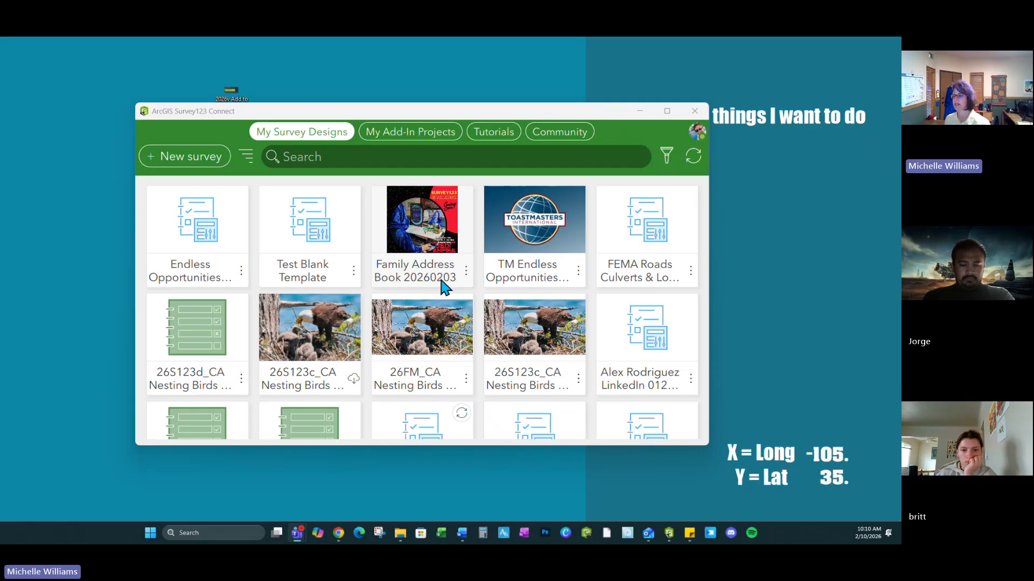
Step: Open the Family Address Book 20260203 survey and fit its window as a narrow, full-height column at the screen's left edge
{"action": "left_click", "coordinate": [425, 252]}
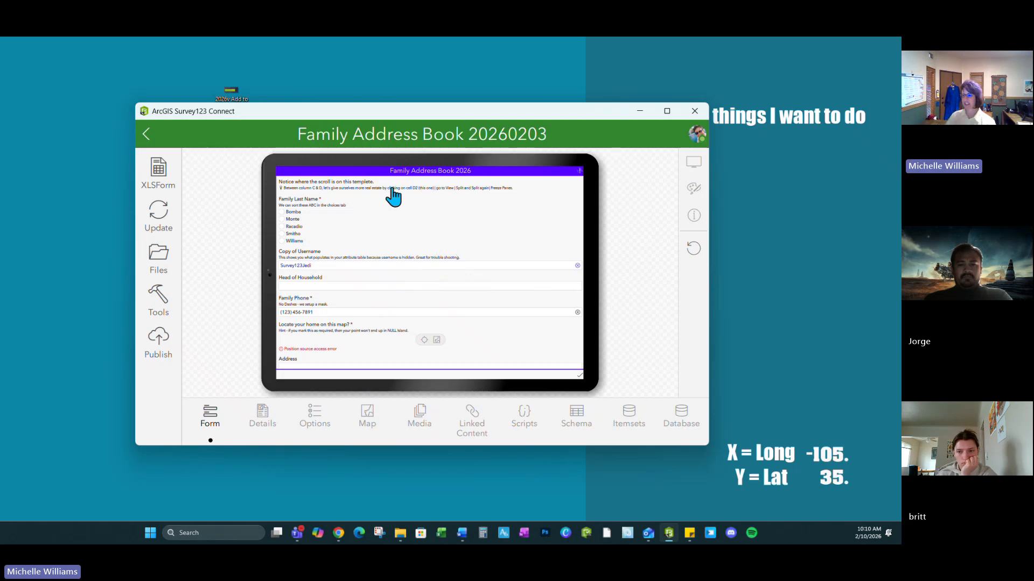
{"action": "left_click_drag", "start_coordinate": [420, 116], "coordinate": [285, 57]}
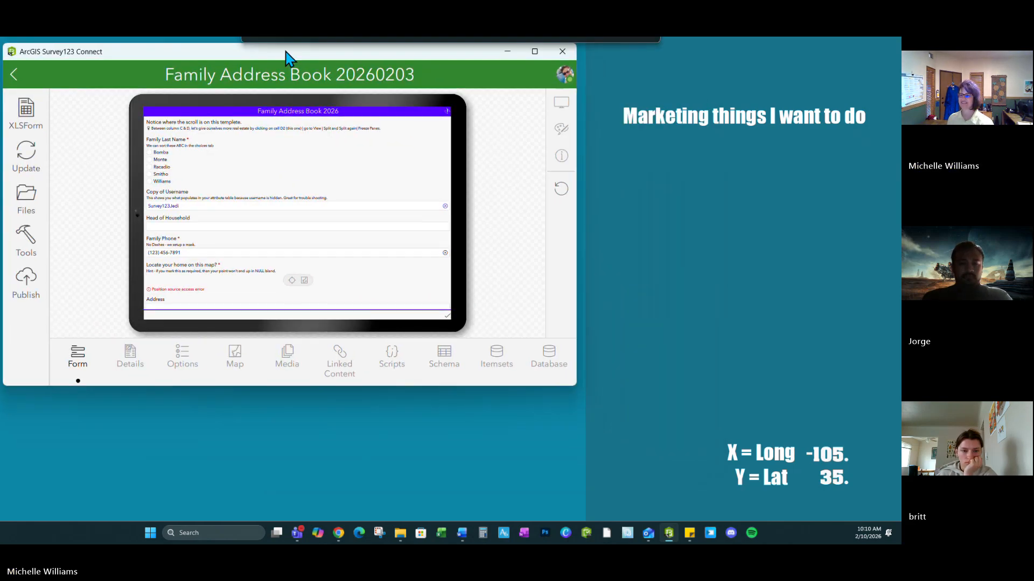
{"action": "left_click_drag", "start_coordinate": [575, 224], "coordinate": [375, 244]}
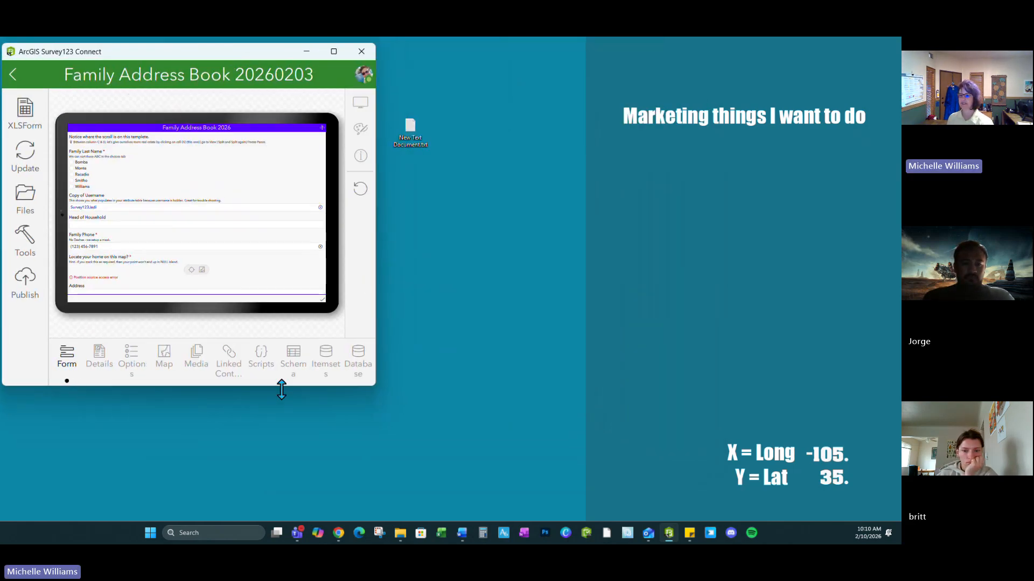
{"action": "left_click_drag", "start_coordinate": [276, 386], "coordinate": [256, 520]}
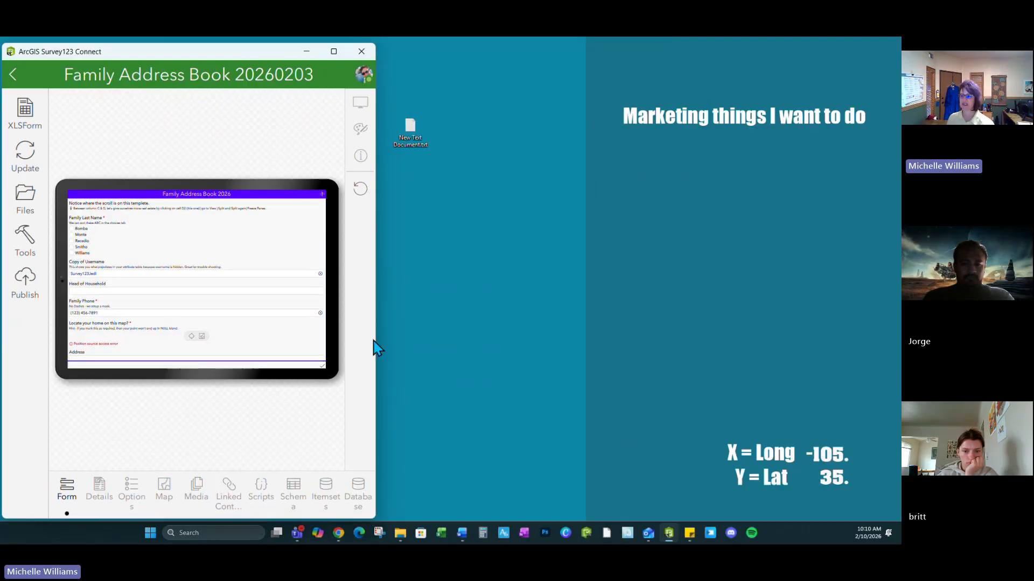
Step: Switch the form preview to Smartphone and narrow the window to fit the phone
{"action": "left_click", "coordinate": [360, 102]}
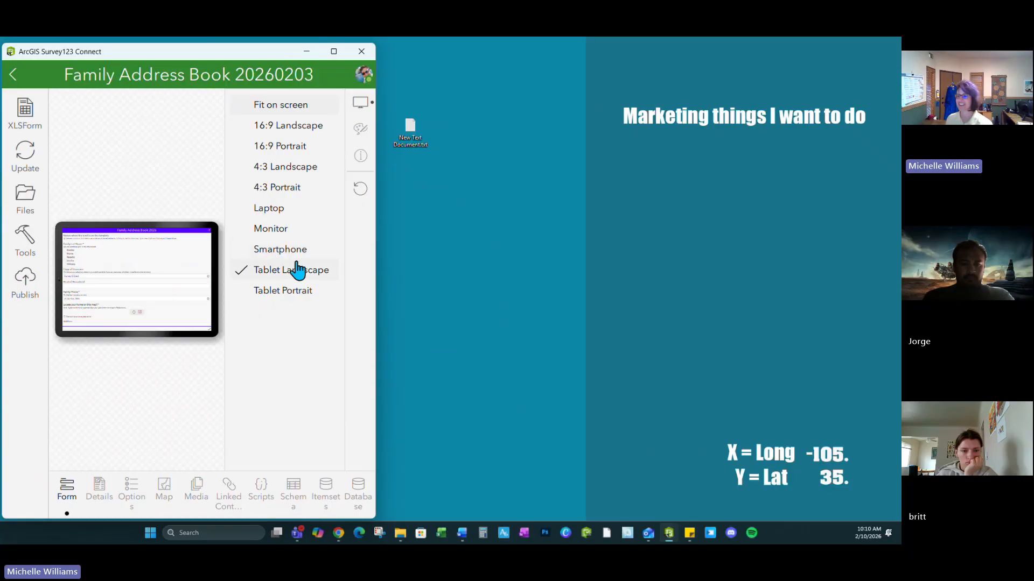
{"action": "left_click", "coordinate": [288, 250]}
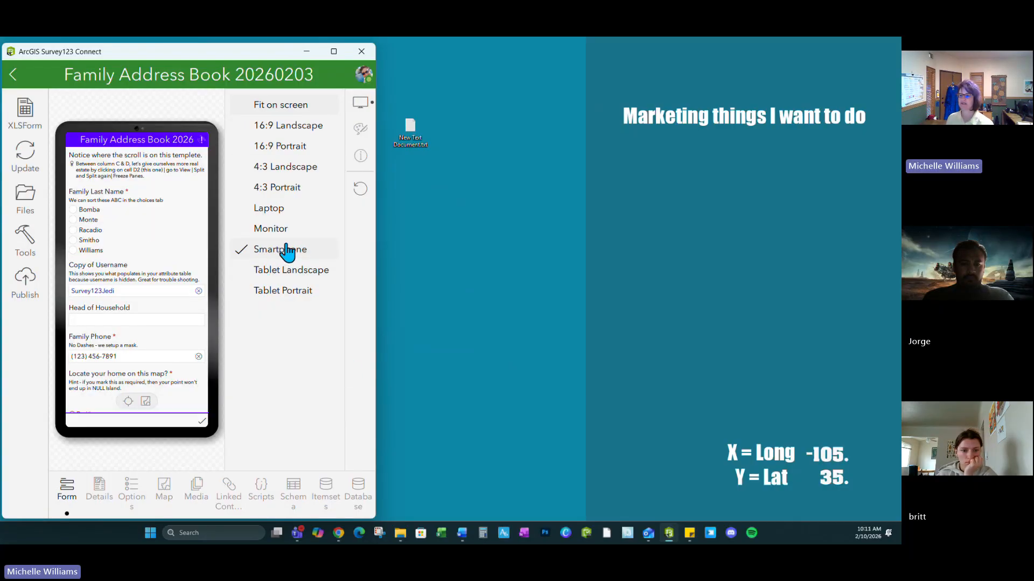
{"action": "left_click", "coordinate": [360, 106]}
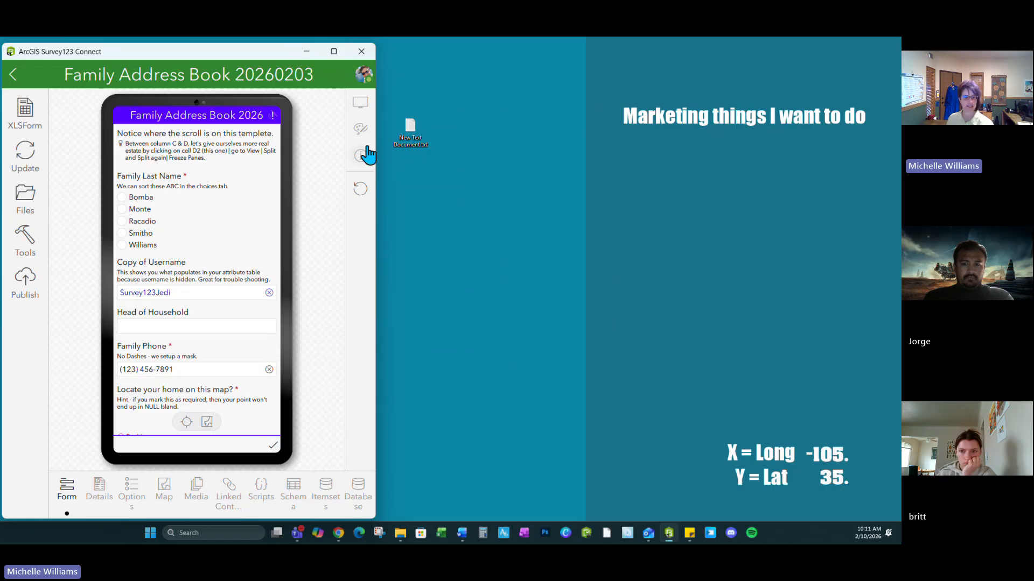
{"action": "left_click_drag", "start_coordinate": [375, 177], "coordinate": [302, 180]}
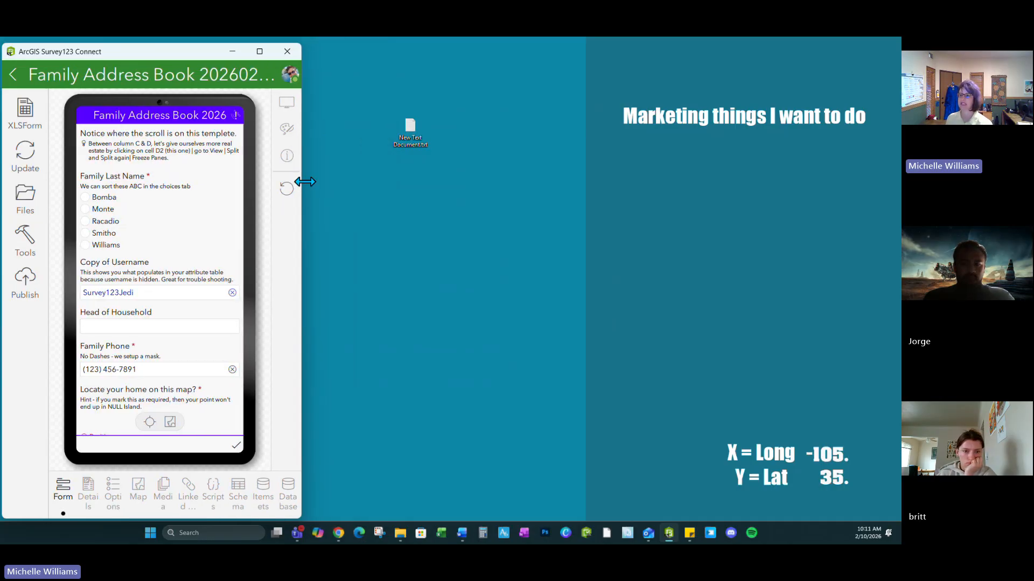
Step: Open the survey's XLSForm workbook in Excel and fit it at full height beside the form preview, clear of other documents
{"action": "left_click", "coordinate": [22, 118]}
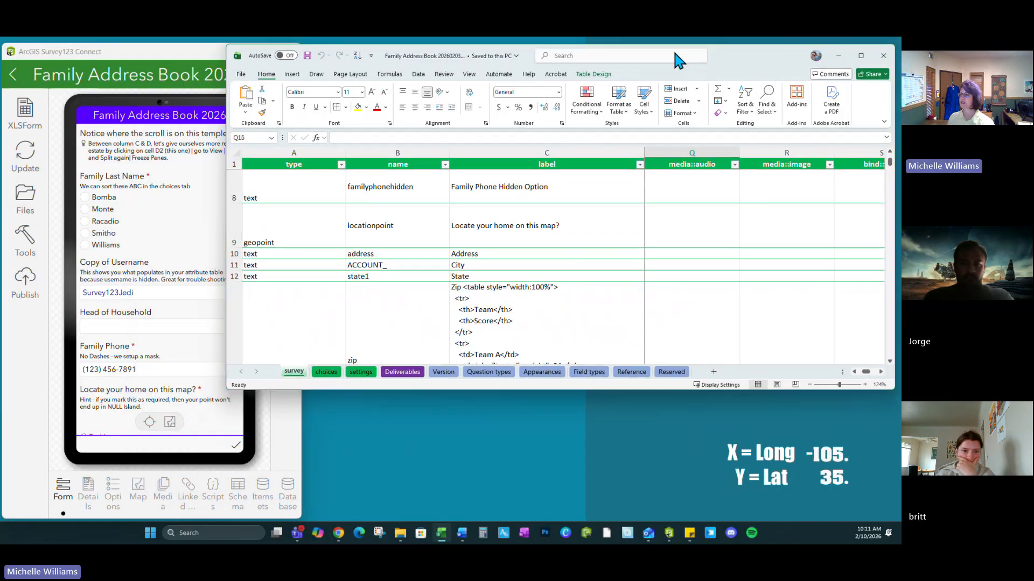
{"action": "left_click_drag", "start_coordinate": [674, 52], "coordinate": [676, 48]}
{"action": "left_click", "coordinate": [516, 393]}
{"action": "left_click_drag", "start_coordinate": [515, 387], "coordinate": [515, 519]}
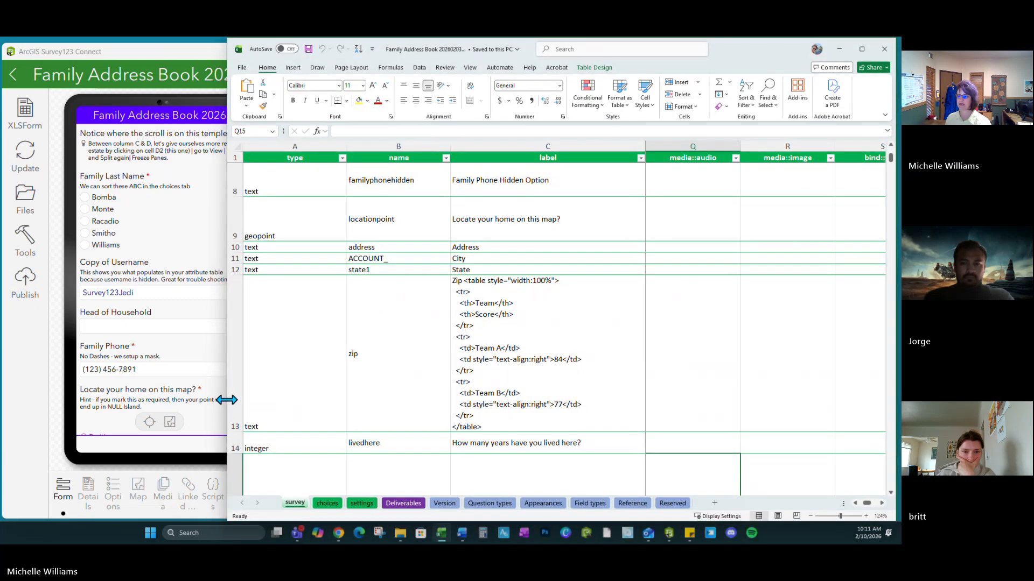
{"action": "left_click_drag", "start_coordinate": [226, 400], "coordinate": [308, 398]}
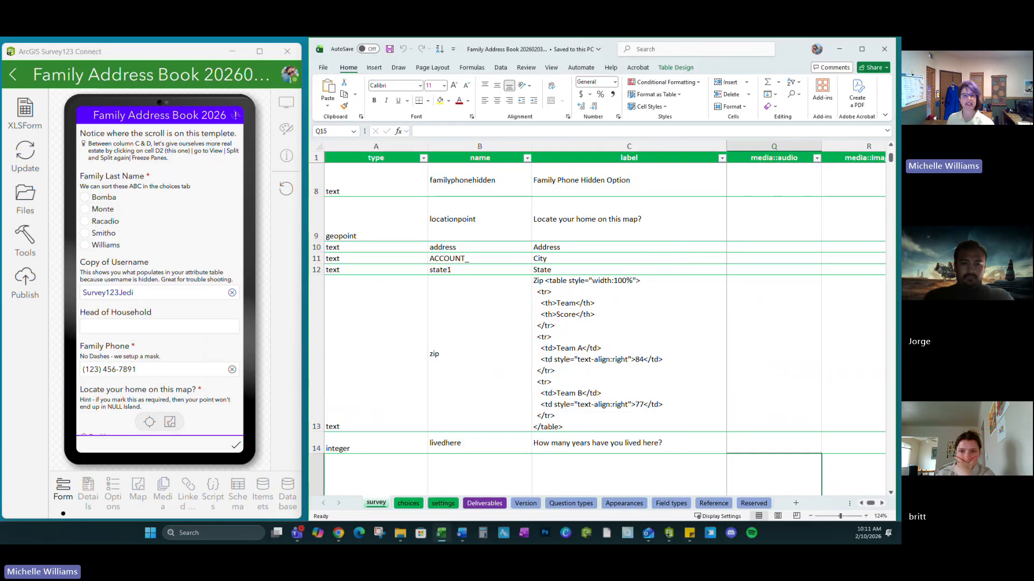
{"action": "left_click_drag", "start_coordinate": [900, 126], "coordinate": [474, 126]}
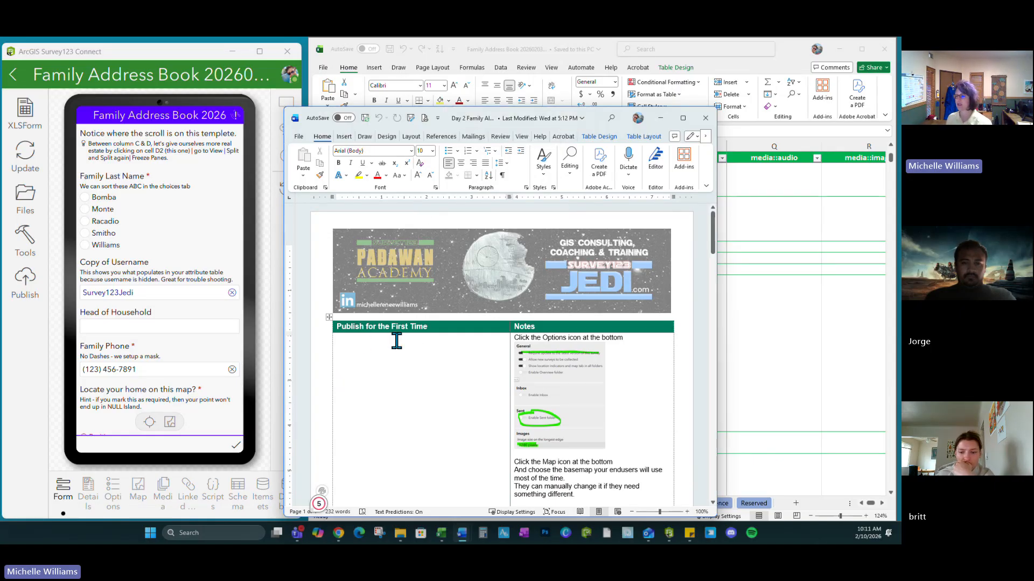
{"action": "left_click_drag", "start_coordinate": [595, 120], "coordinate": [0, 159]}
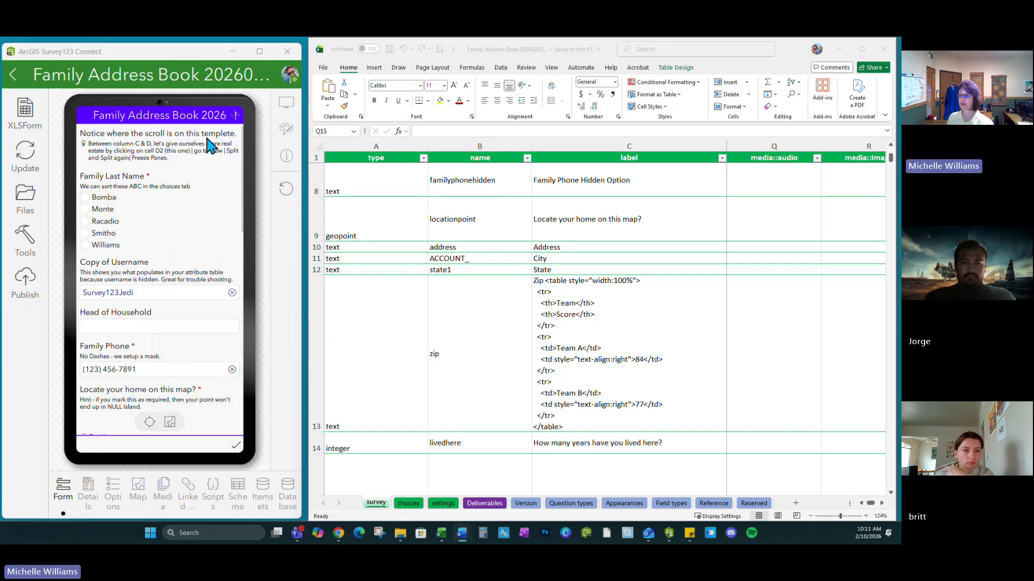
Step: Examine the form preview from the state and zip questions down to the field app version number
{"action": "scroll", "coordinate": [128, 171], "scroll_direction": "down", "scroll_amount": 15}
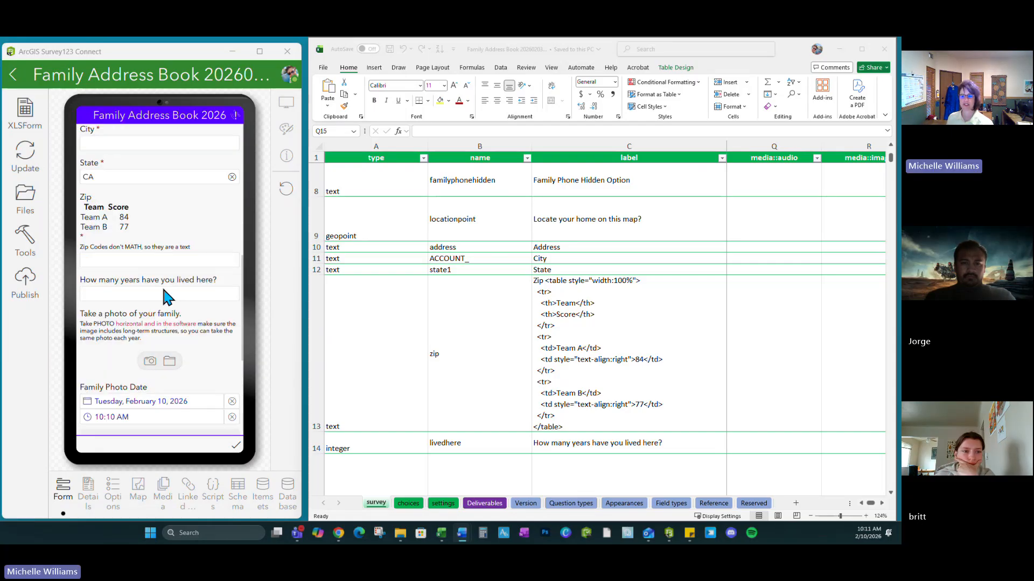
{"action": "scroll", "coordinate": [110, 140], "scroll_direction": "up", "scroll_amount": 3}
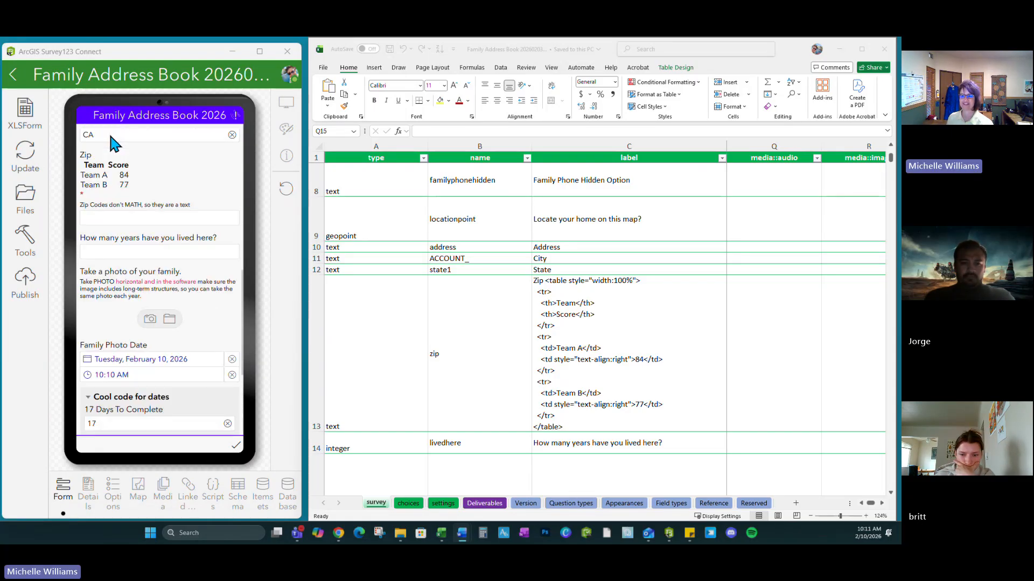
{"action": "scroll", "coordinate": [111, 165], "scroll_direction": "up", "scroll_amount": 1}
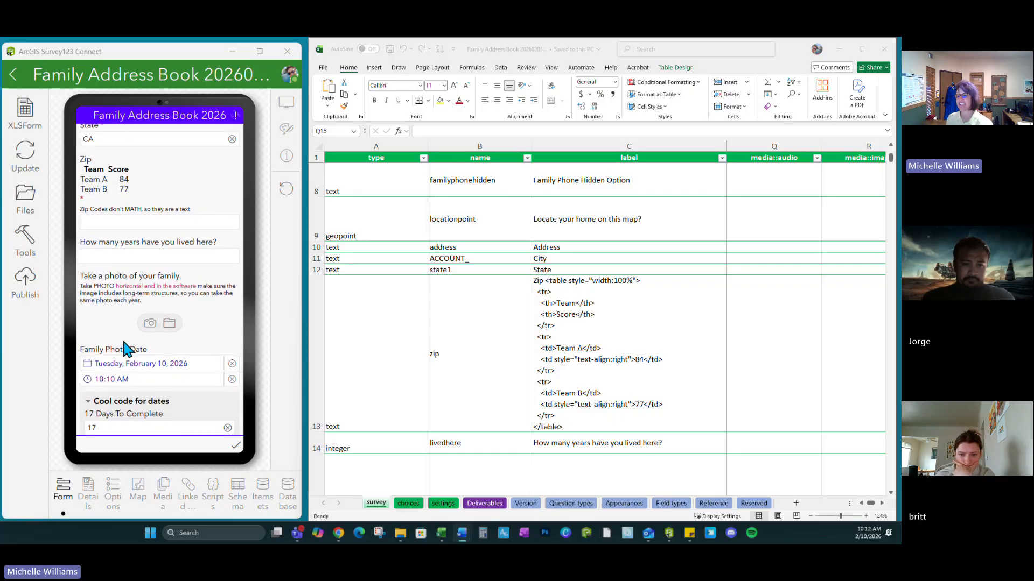
{"action": "scroll", "coordinate": [174, 372], "scroll_direction": "down", "scroll_amount": 5}
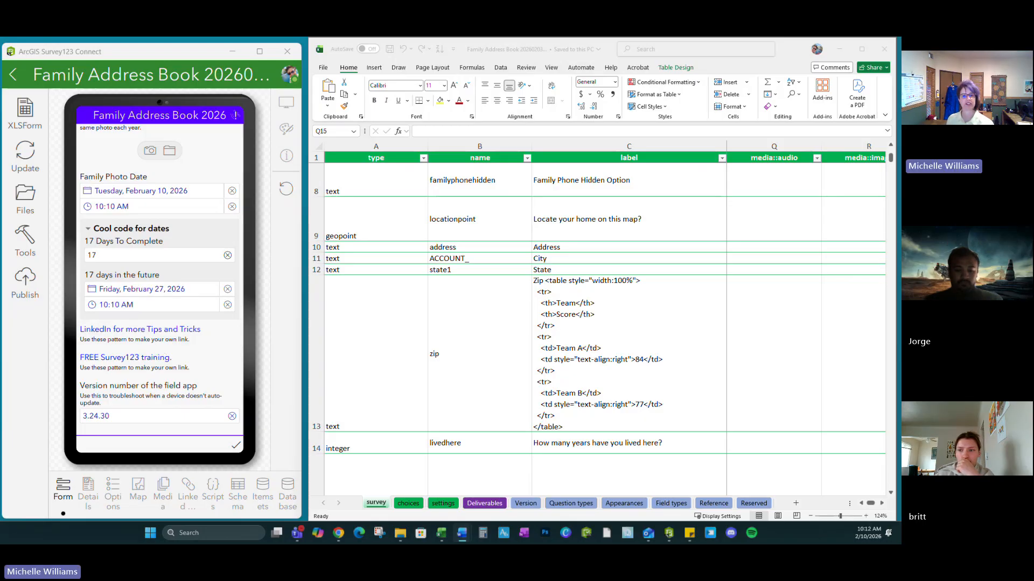
Step: Maximize Survey123 Connect, start publishing the survey and turn on Enable sync in the publish options
{"action": "left_click", "coordinate": [259, 54]}
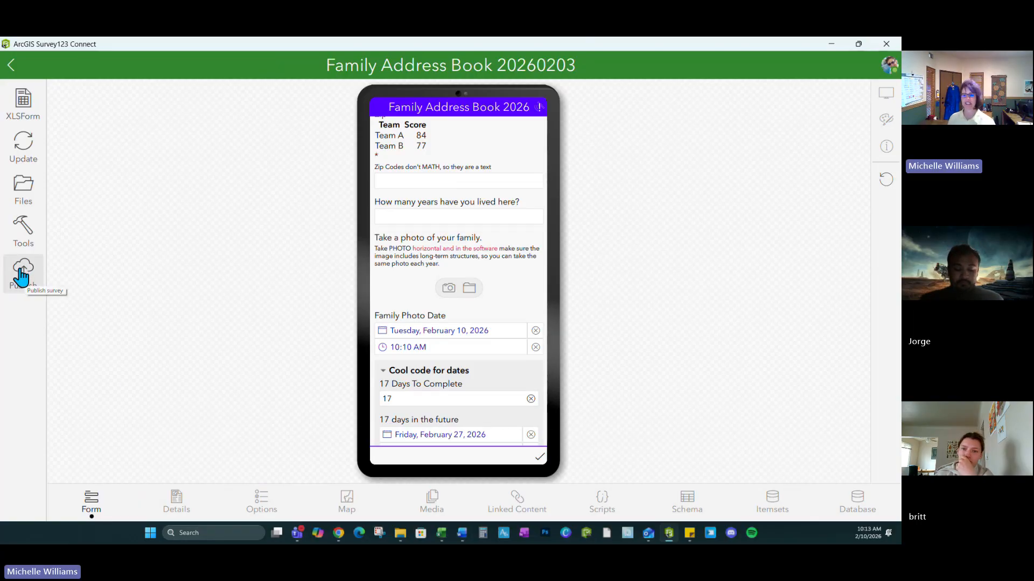
{"action": "left_click", "coordinate": [21, 274]}
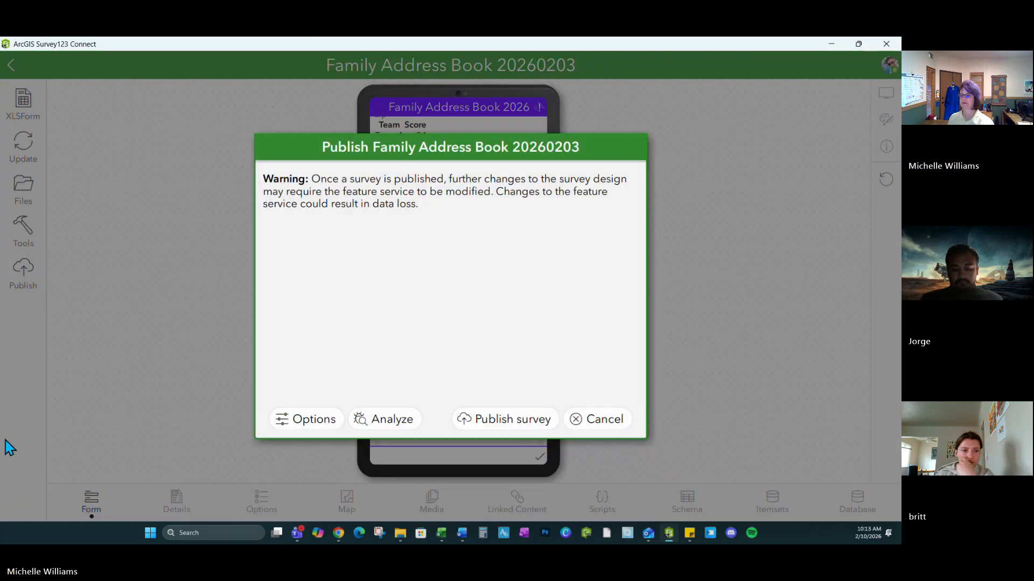
{"action": "left_click", "coordinate": [303, 426]}
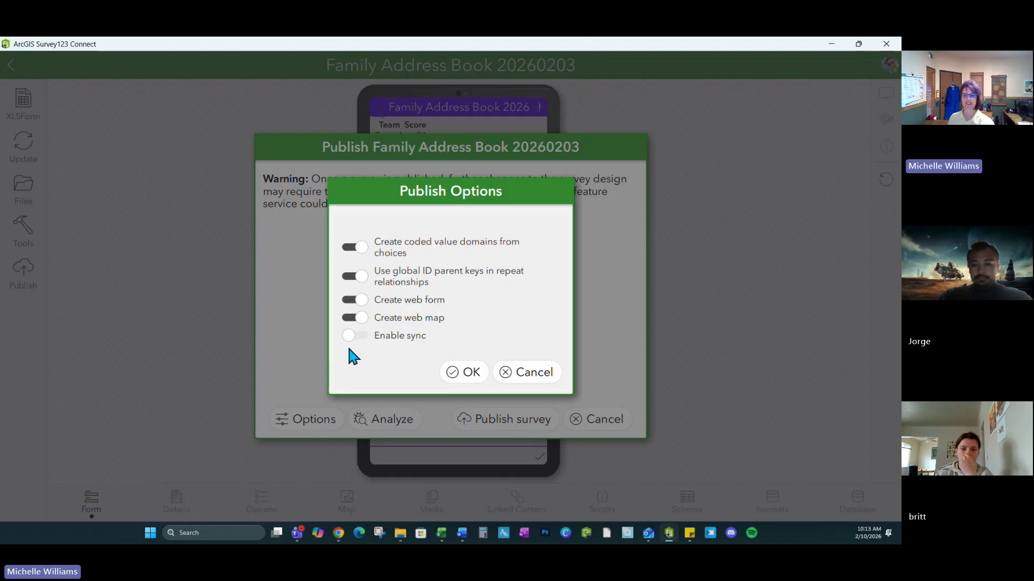
{"action": "left_click", "coordinate": [368, 334]}
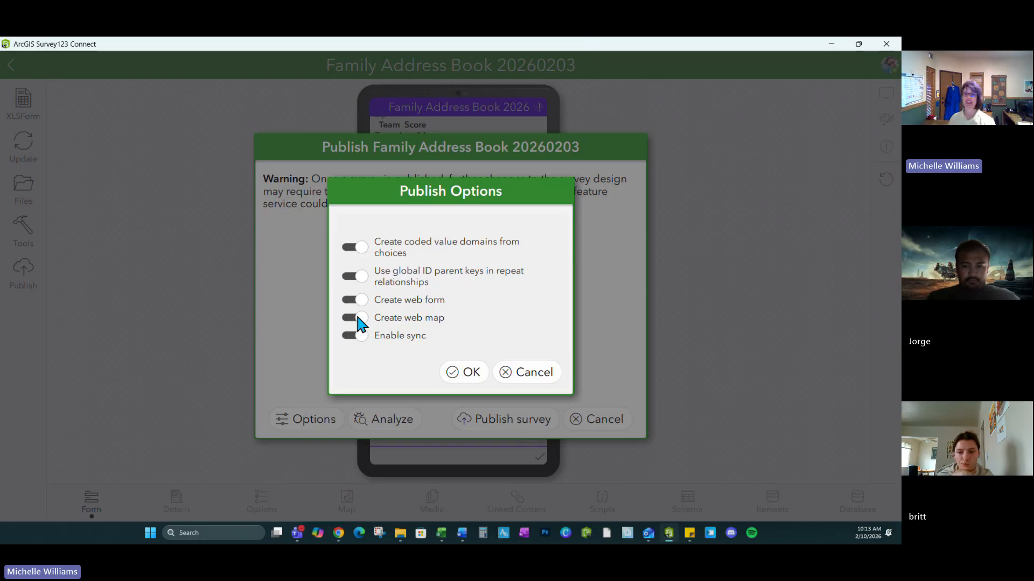
{"action": "left_click", "coordinate": [462, 377]}
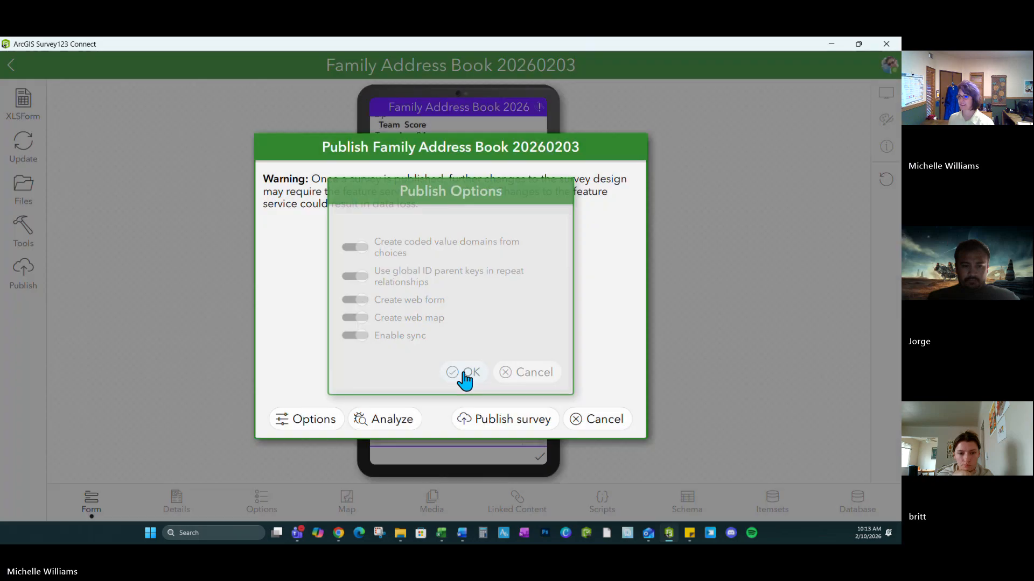
Step: Analyze the survey before publishing and read the message in the detailed analysis workbook, closing that workbook when done
{"action": "left_click", "coordinate": [382, 425]}
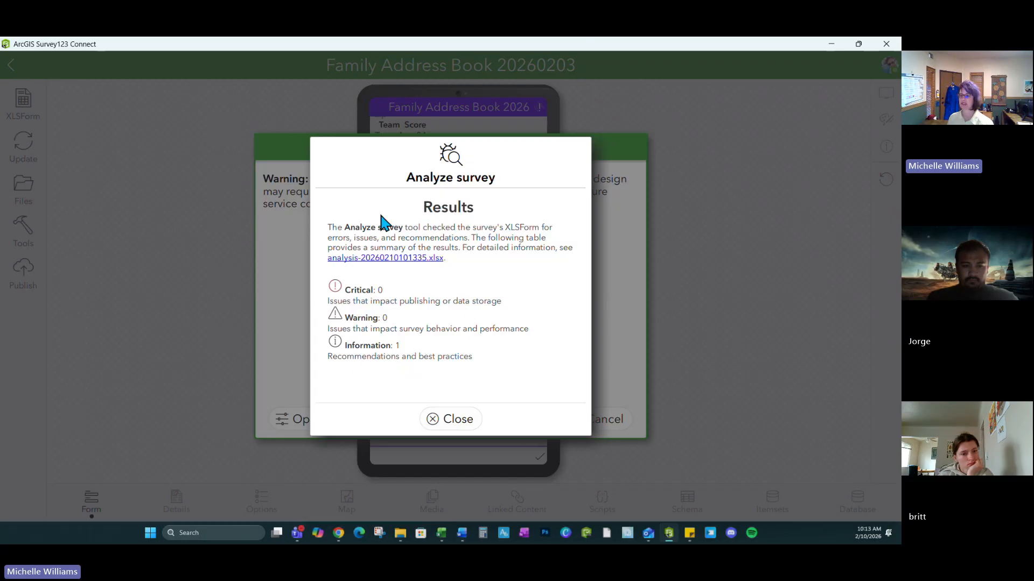
{"action": "left_click", "coordinate": [392, 259]}
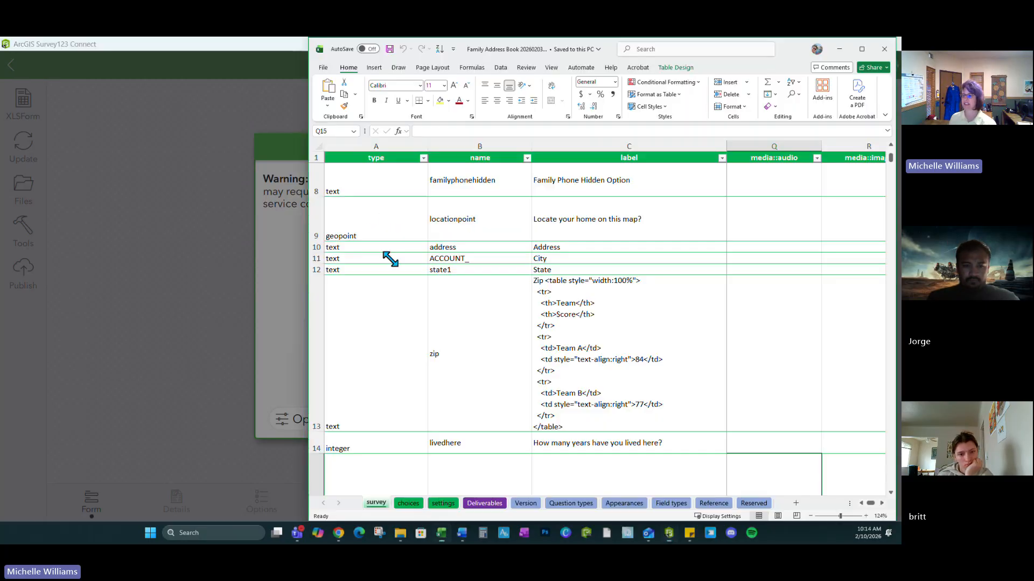
{"action": "left_click_drag", "start_coordinate": [1, 161], "coordinate": [469, 76]}
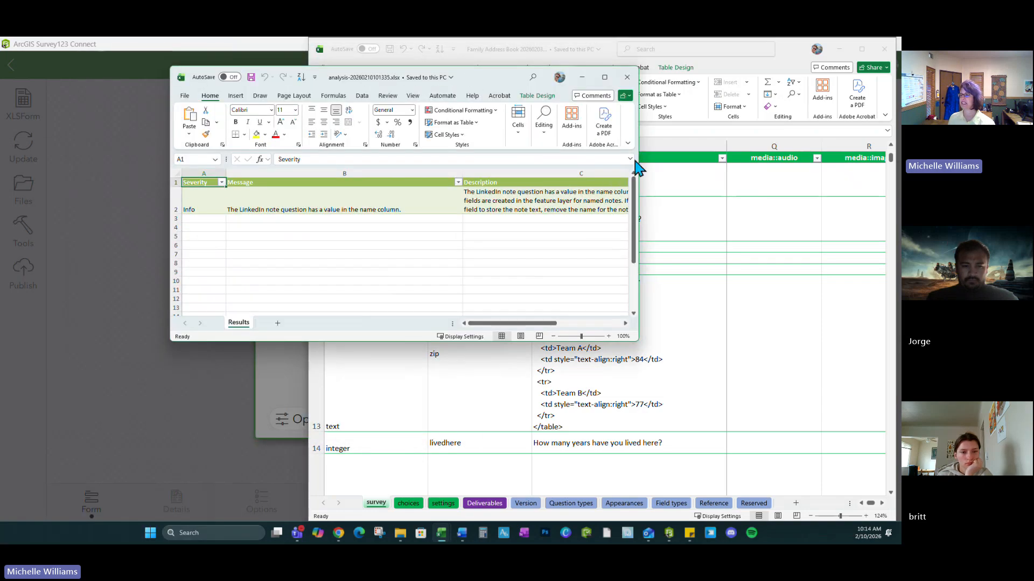
{"action": "left_click", "coordinate": [604, 78]}
{"action": "left_click", "coordinate": [111, 280]}
{"action": "left_click", "coordinate": [144, 177]}
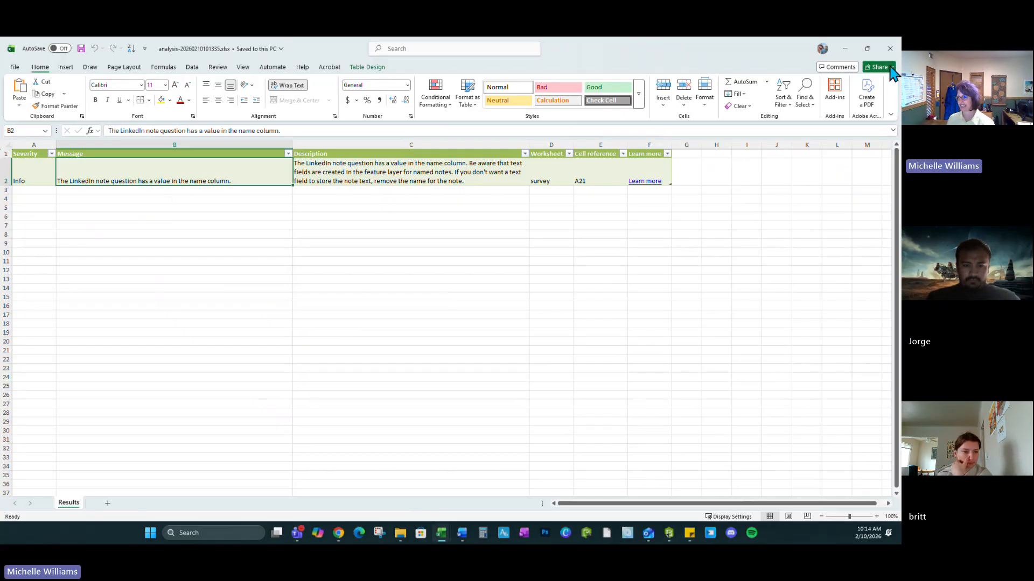
{"action": "left_click", "coordinate": [890, 49]}
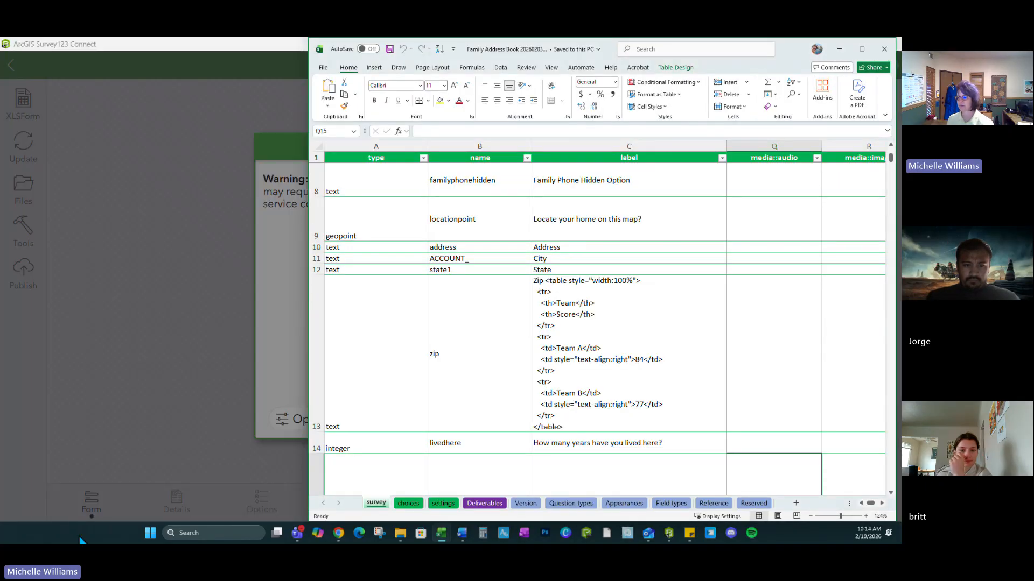
Step: Locate the LinkedIn note in row 21 of the survey sheet and compare its name cell with the unnamed note below
{"action": "left_click", "coordinate": [442, 410]}
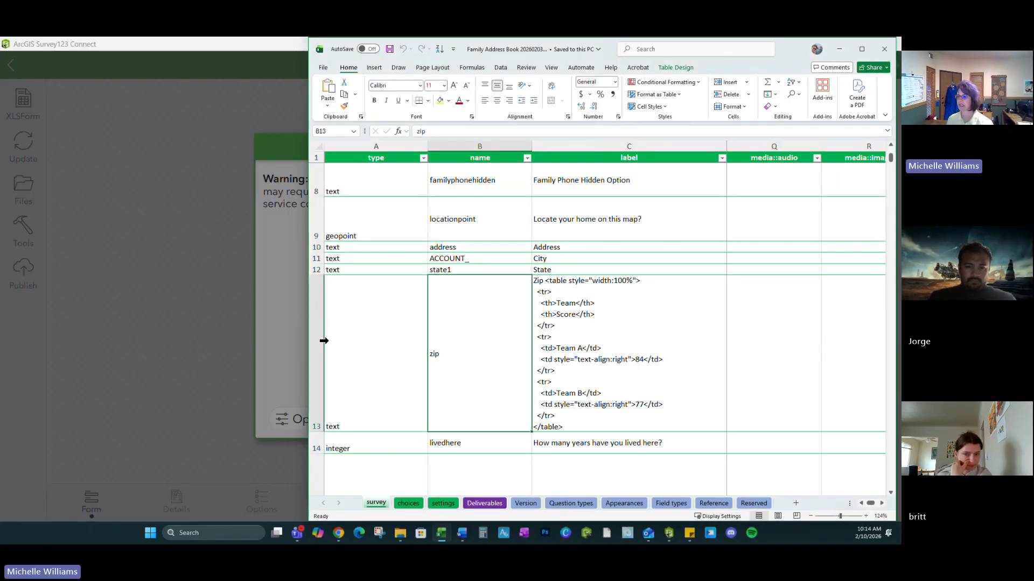
{"action": "scroll", "coordinate": [452, 365], "scroll_direction": "down", "scroll_amount": 5}
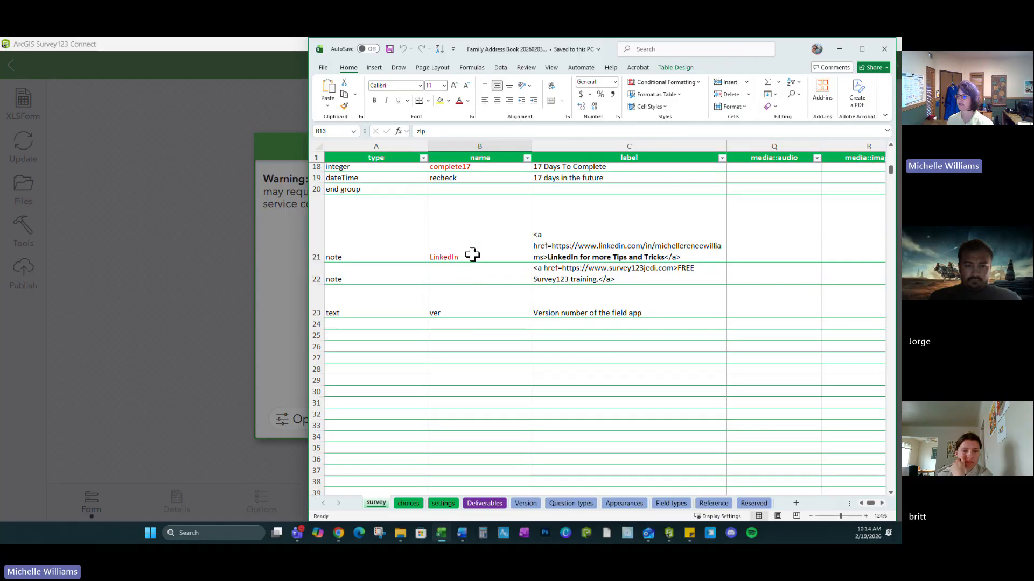
{"action": "left_click", "coordinate": [471, 254]}
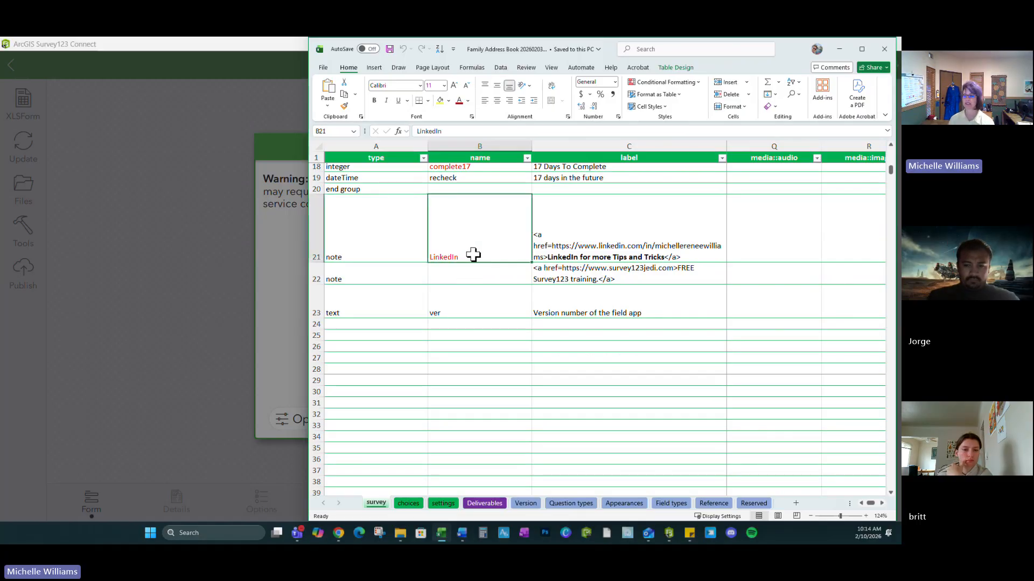
{"action": "key", "text": "Down"}
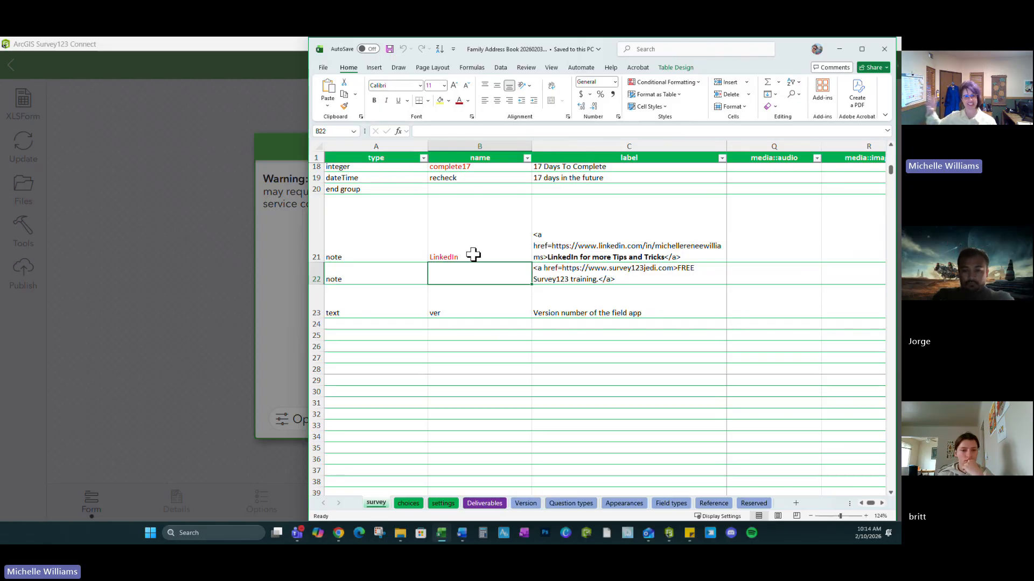
{"action": "left_click", "coordinate": [473, 253]}
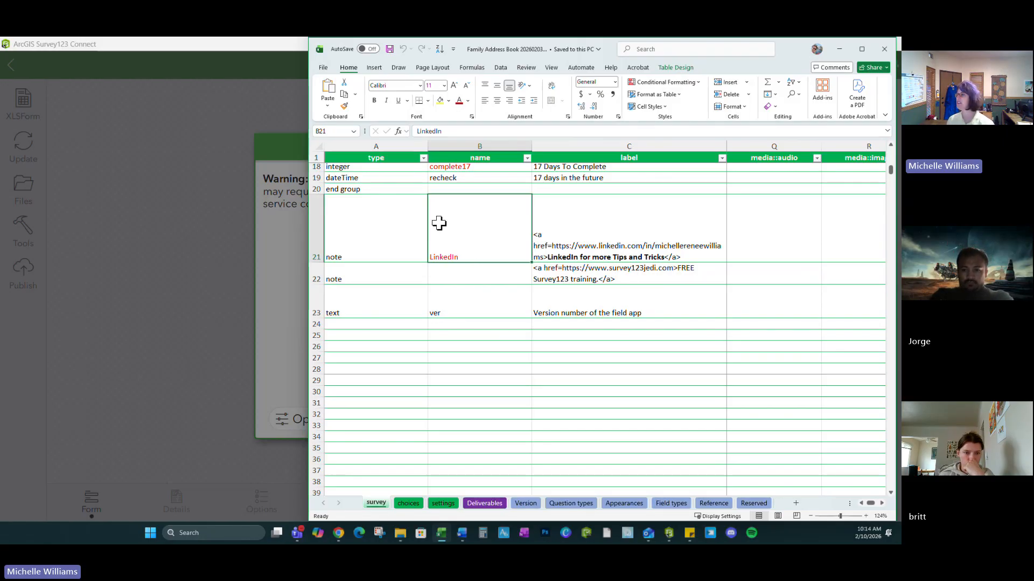
Step: Examine row 21 of the survey sheet across all columns through bind::esri:workflow for anything filled in for the LinkedIn note
{"action": "left_click", "coordinate": [861, 49]}
{"action": "key", "text": "Right"}
{"action": "key", "text": "Right"}
{"action": "key", "text": "Right"}
{"action": "key", "text": "Right"}
{"action": "key", "text": "Right"}
{"action": "key", "text": "Right"}
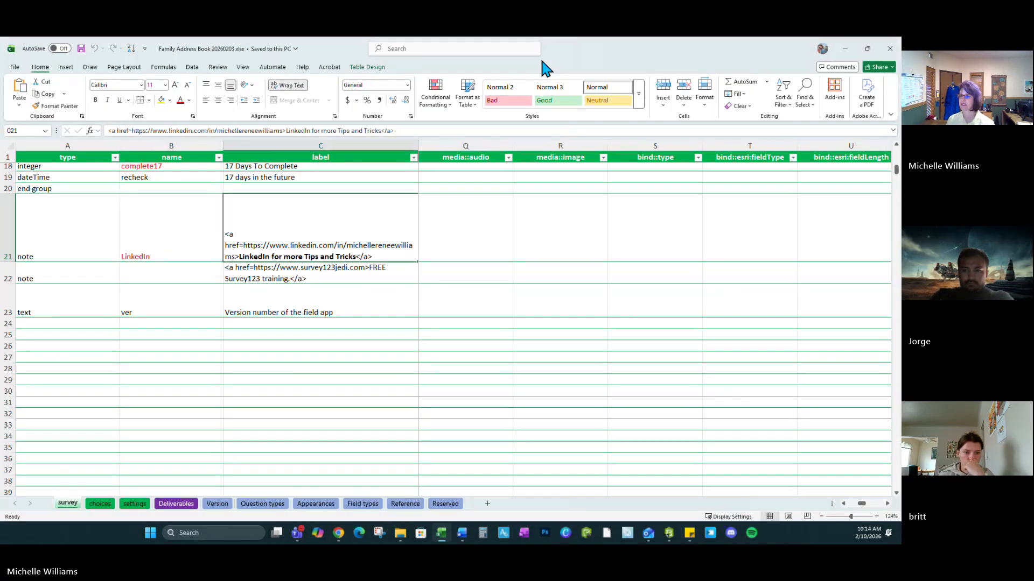
{"action": "key", "text": "Right"}
{"action": "key", "text": "Right"}
{"action": "key", "text": "Right"}
{"action": "key", "text": "Right"}
{"action": "key", "text": "Right"}
{"action": "key", "text": "Right"}
{"action": "key", "text": "Right"}
{"action": "key", "text": "Right"}
{"action": "key", "text": "Right"}
{"action": "key", "text": "Right"}
{"action": "key", "text": "Right"}
{"action": "key", "text": "Right"}
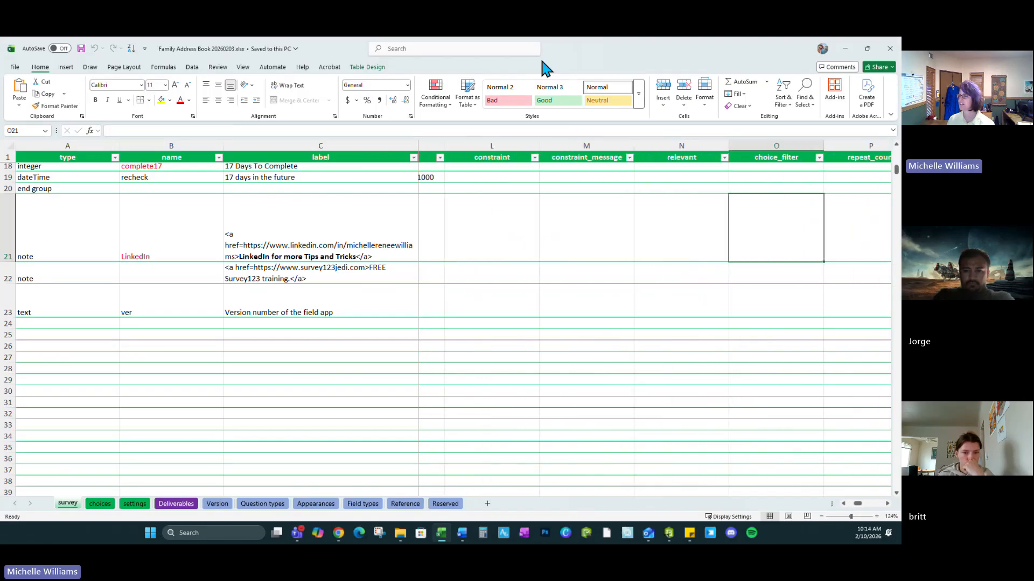
{"action": "key", "text": "Right"}
{"action": "key", "text": "Right"}
{"action": "key", "text": "Right"}
{"action": "key", "text": "Right"}
{"action": "key", "text": "Right"}
{"action": "key", "text": "Right"}
{"action": "key", "text": "Right"}
{"action": "key", "text": "Right"}
{"action": "key", "text": "Right"}
{"action": "key", "text": "Right"}
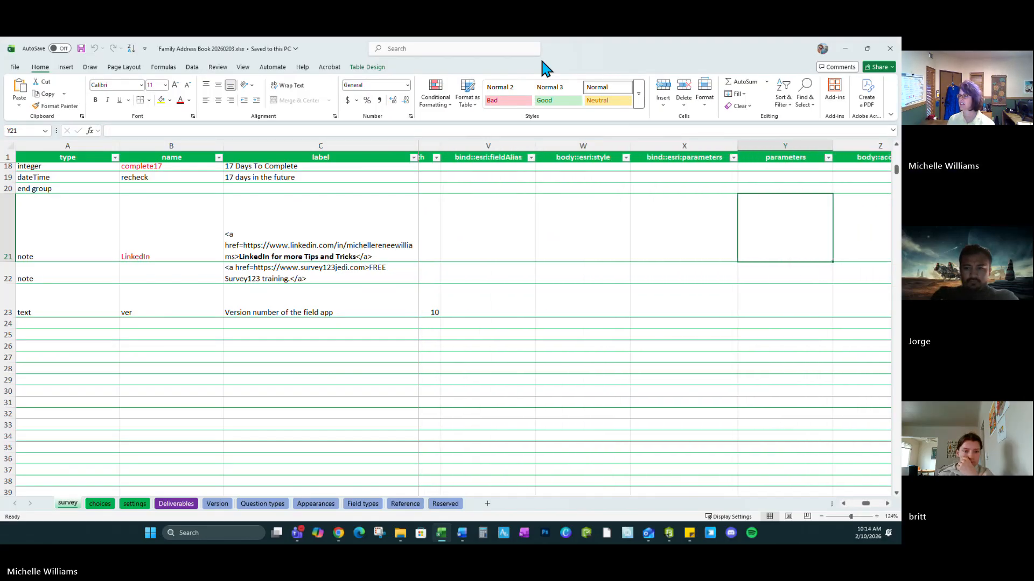
{"action": "key", "text": "Right"}
{"action": "key", "text": "Right"}
{"action": "key", "text": "Right"}
{"action": "key", "text": "Right"}
{"action": "key", "text": "Right"}
{"action": "key", "text": "Right"}
{"action": "key", "text": "Right"}
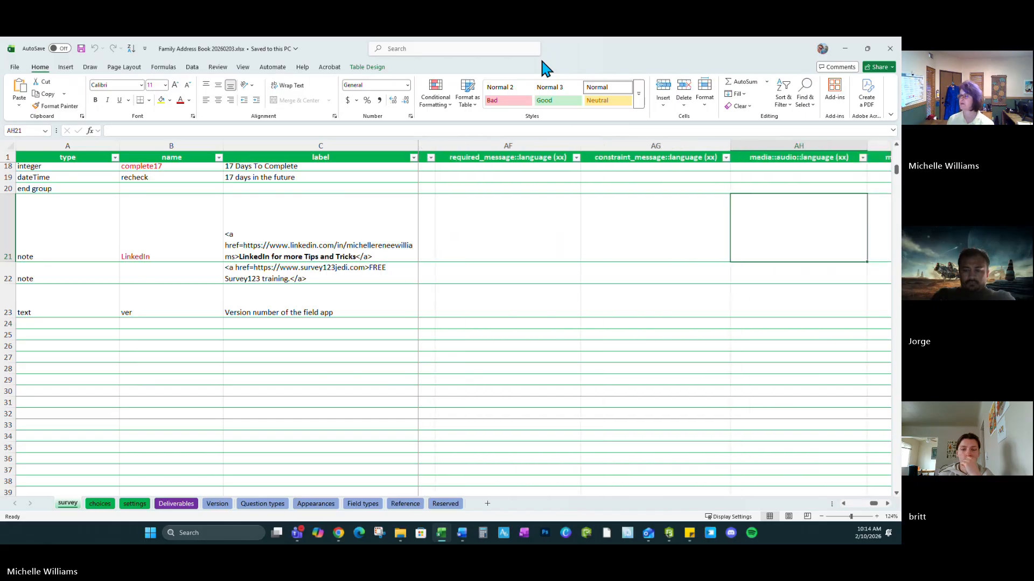
{"action": "key", "text": "Right"}
{"action": "key", "text": "Right"}
{"action": "key", "text": "Right"}
{"action": "key", "text": "Right"}
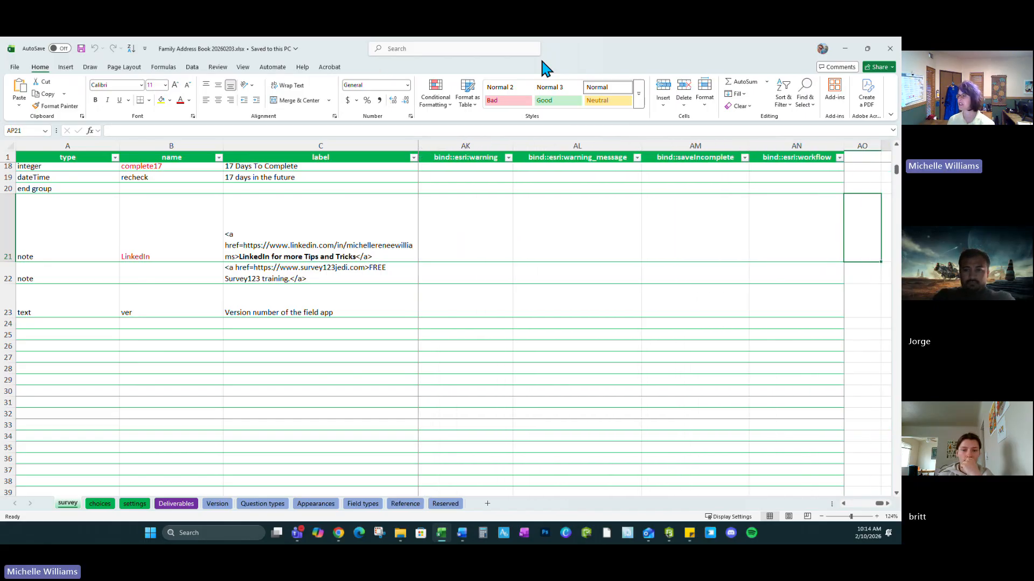
{"action": "key", "text": "Left"}
{"action": "key", "text": "Left"}
{"action": "key", "text": "Left"}
{"action": "key", "text": "Left"}
{"action": "key", "text": "Left"}
{"action": "key", "text": "Left"}
{"action": "key", "text": "Left"}
{"action": "key", "text": "Left"}
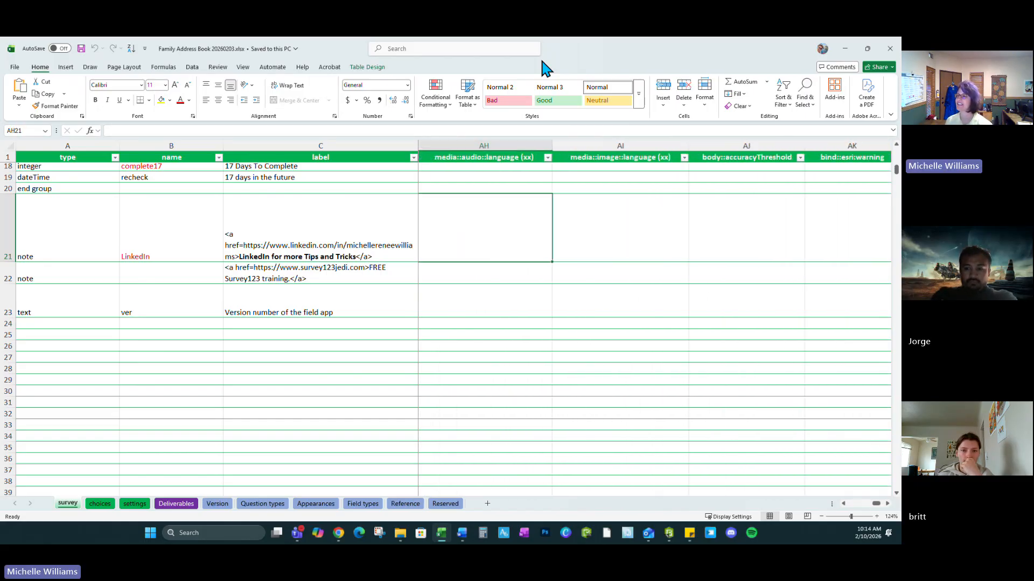
{"action": "key", "text": "Left"}
{"action": "key", "text": "Left"}
{"action": "key", "text": "Left"}
{"action": "key", "text": "Left"}
{"action": "key", "text": "Left"}
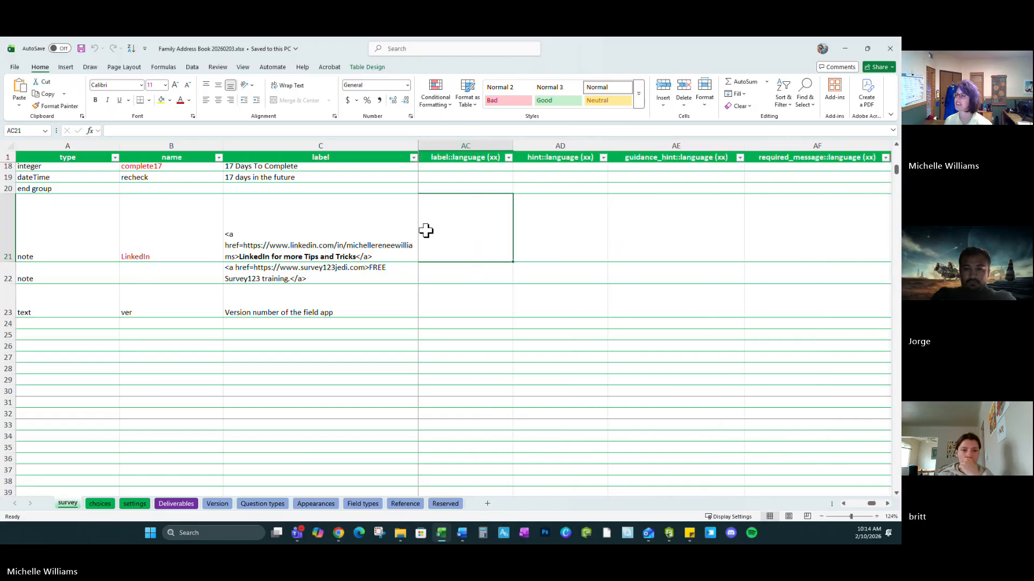
{"action": "key", "text": "Left"}
{"action": "key", "text": "Left"}
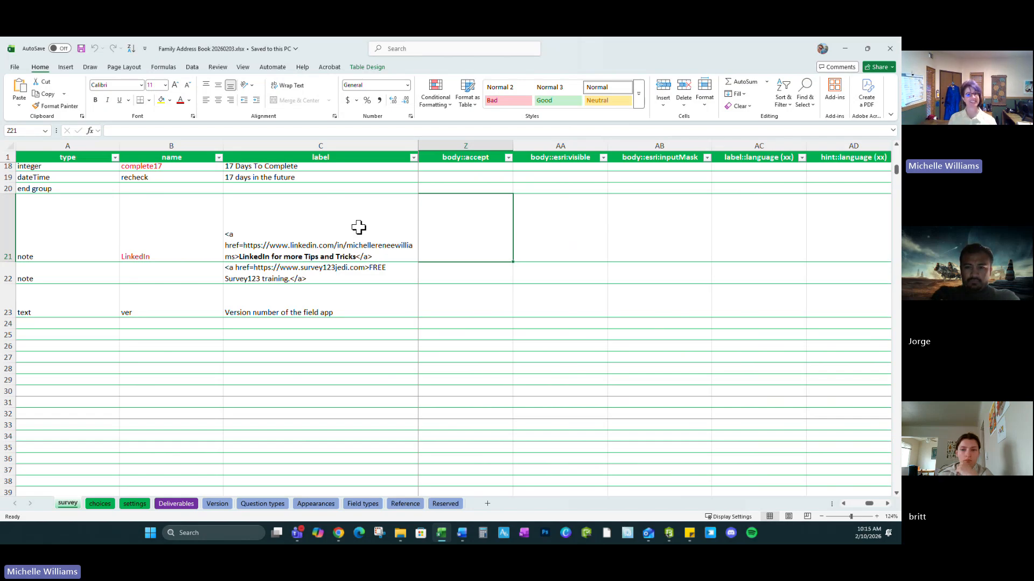
Step: Clear the name cell of the LinkedIn note in row 21 and save the survey workbook
{"action": "key", "text": "Left"}
{"action": "key", "text": "Left"}
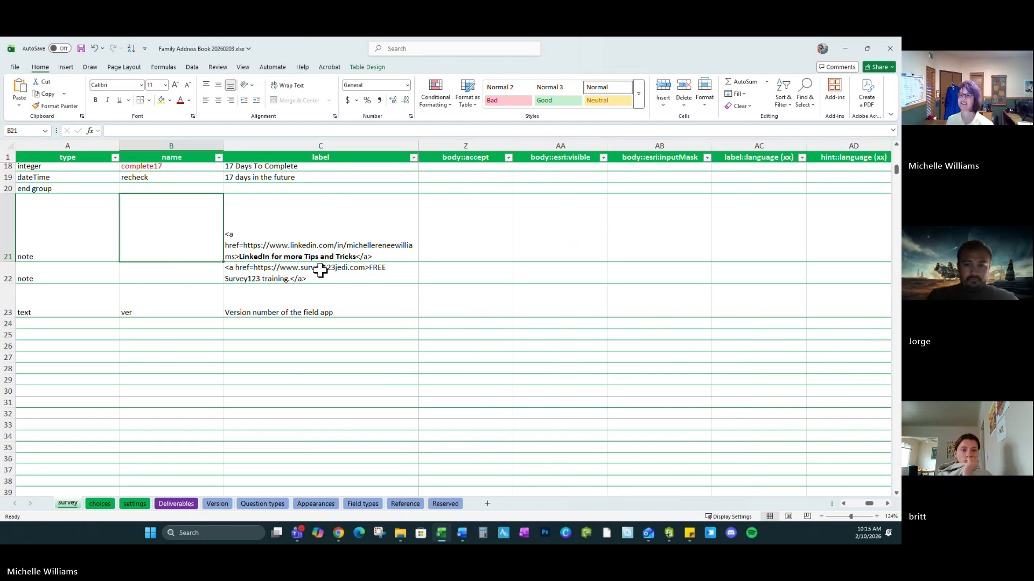
{"action": "left_click", "coordinate": [81, 49]}
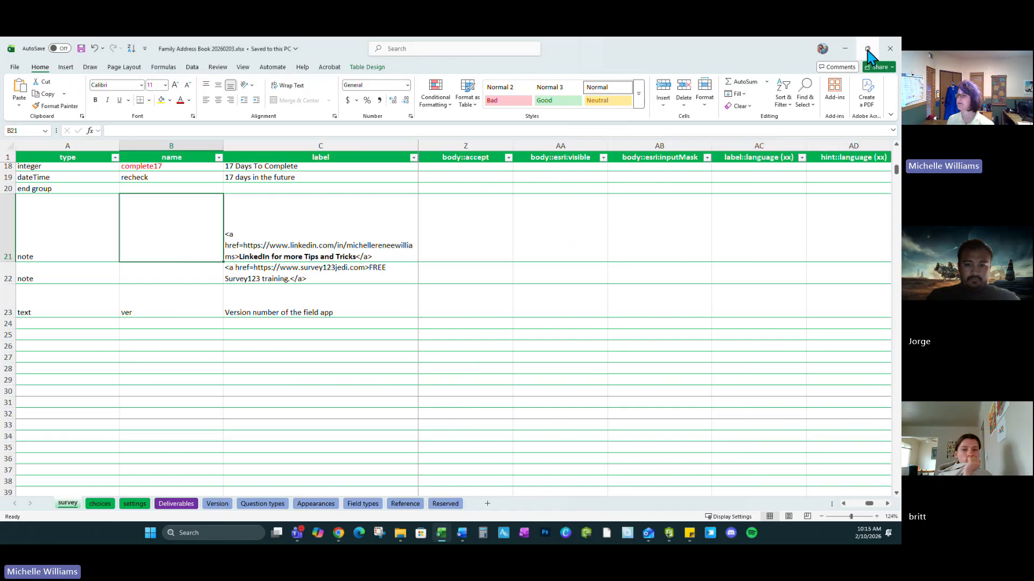
Step: Switch back to Survey123 Connect and bring up the publish dialog for Family Address Book 20260203 in the maximized window
{"action": "left_click", "coordinate": [868, 48]}
{"action": "left_click", "coordinate": [202, 170]}
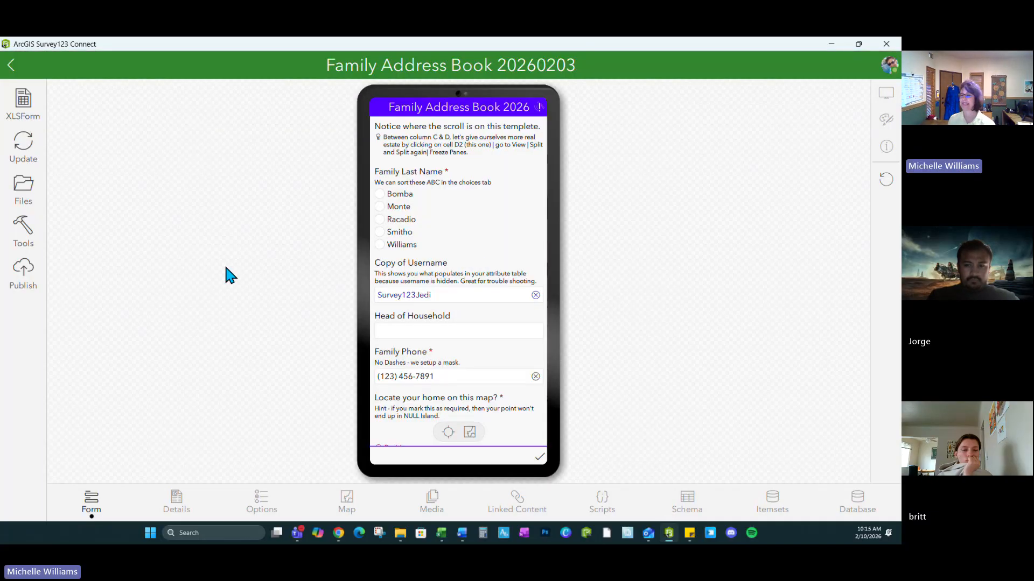
{"action": "left_click", "coordinate": [859, 44]}
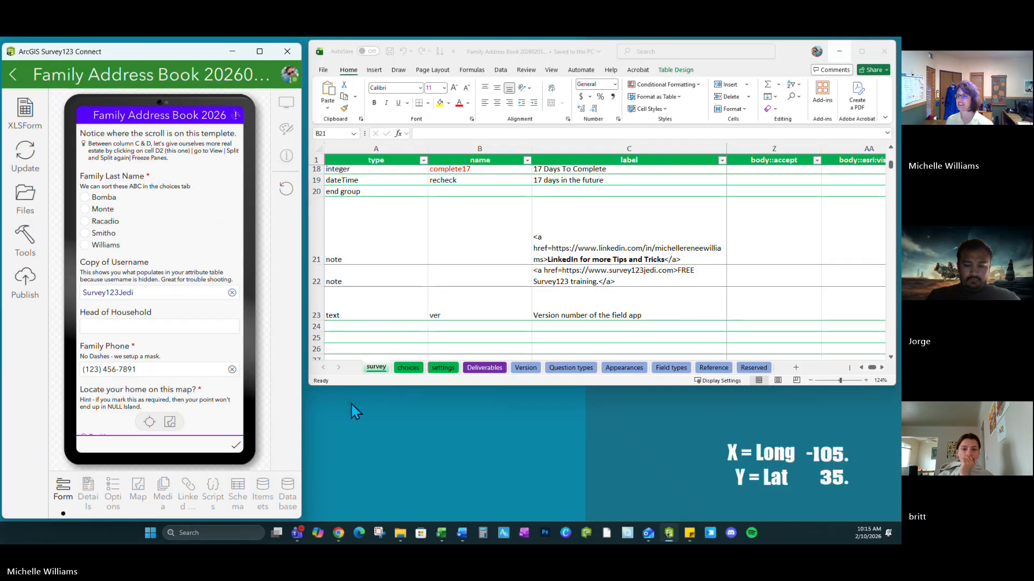
{"action": "left_click", "coordinate": [24, 288]}
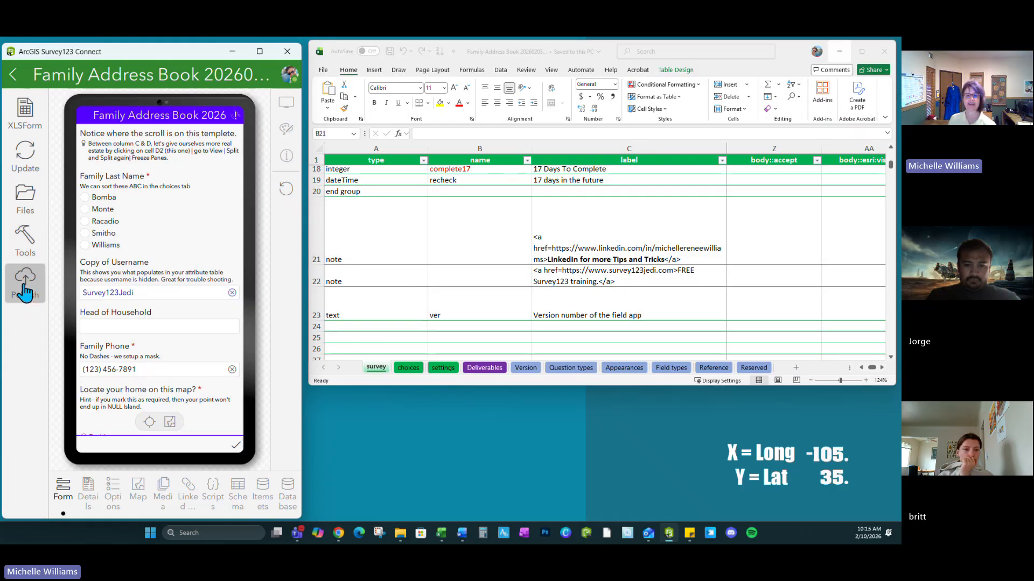
{"action": "left_click", "coordinate": [260, 51]}
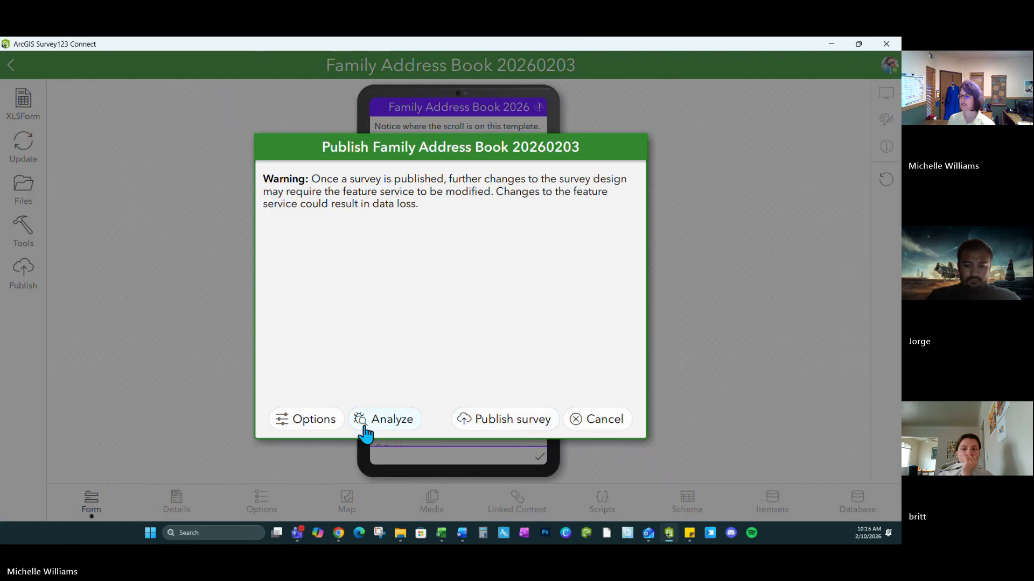
Step: Analyze the survey again and accept the publish options with coded domains, global ID keys, web form, web map and sync enabled
{"action": "left_click", "coordinate": [385, 430]}
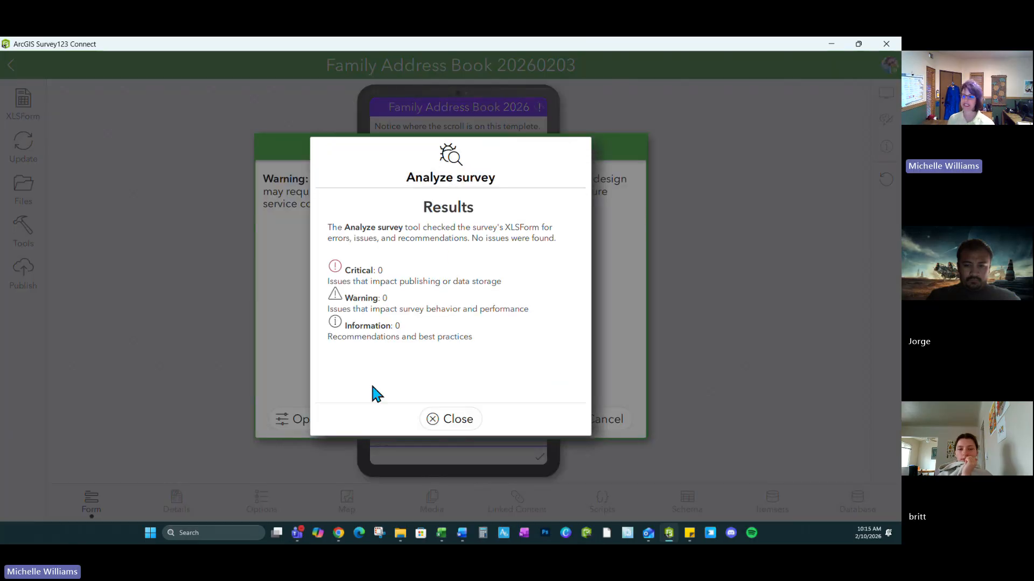
{"action": "left_click", "coordinate": [443, 417]}
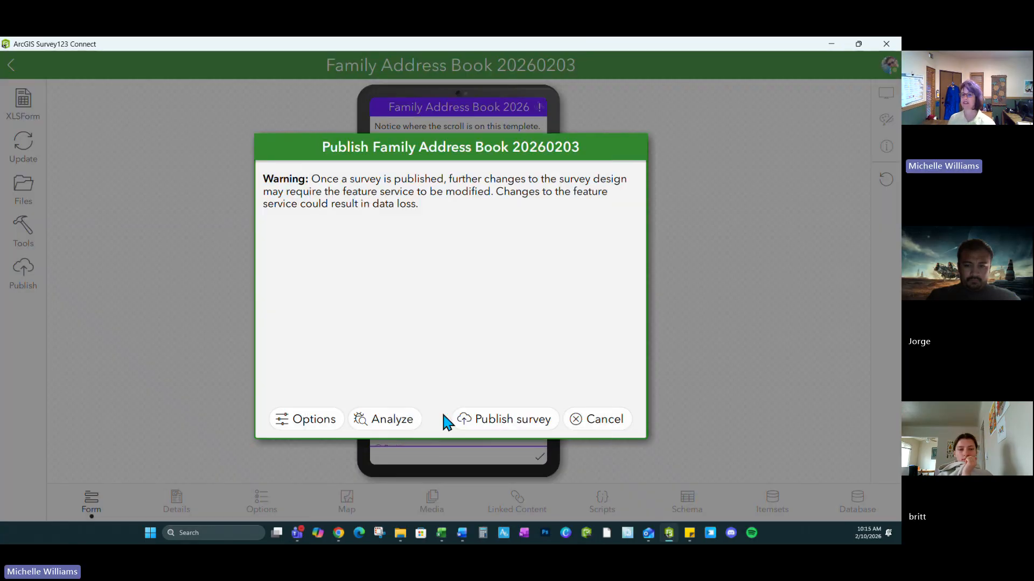
{"action": "left_click", "coordinate": [302, 412]}
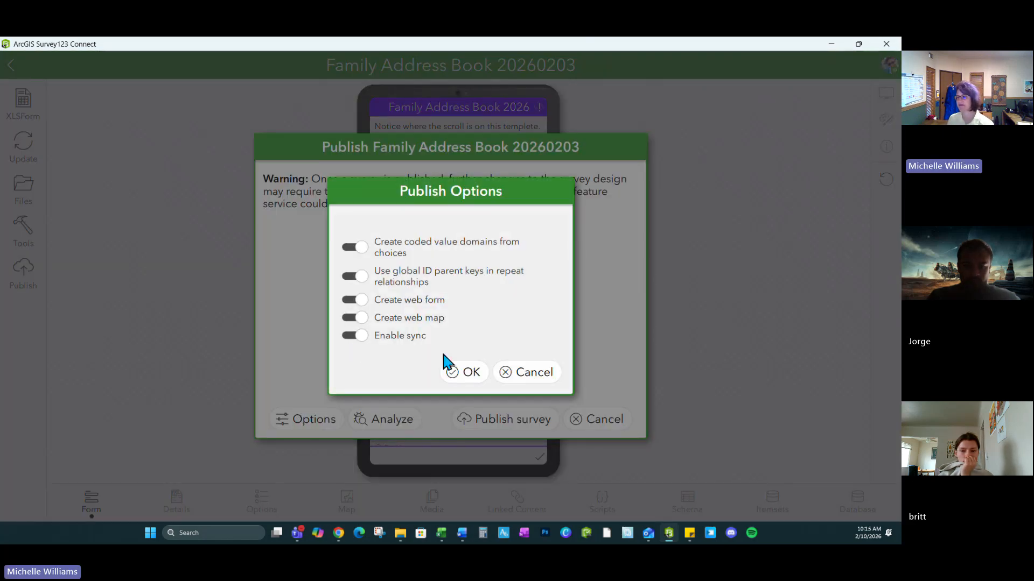
{"action": "left_click", "coordinate": [459, 374]}
{"action": "left_click", "coordinate": [375, 420]}
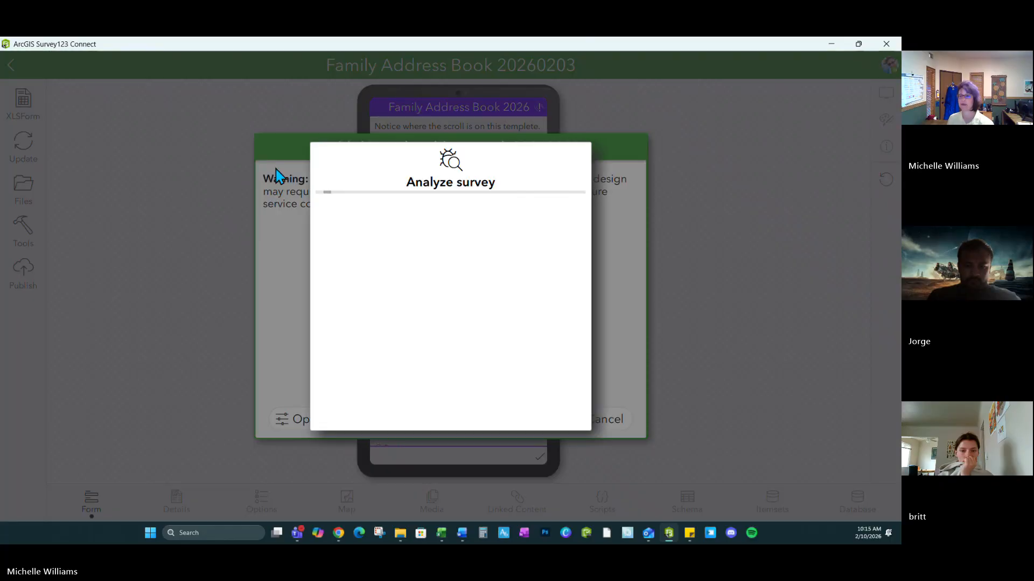
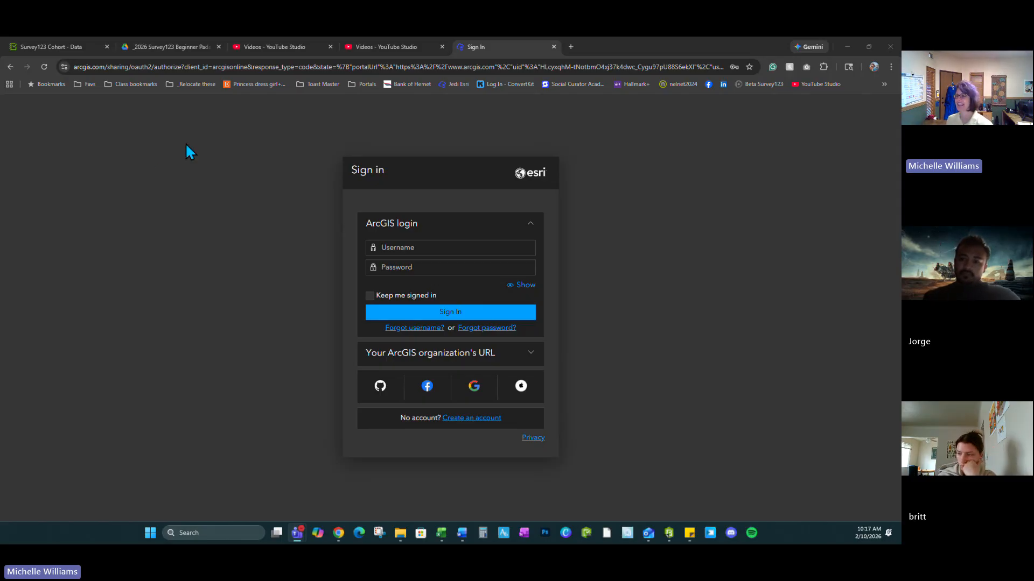
Step: Sign in to ArcGIS Online in the browser with the saved username and password
{"action": "left_click", "coordinate": [435, 252]}
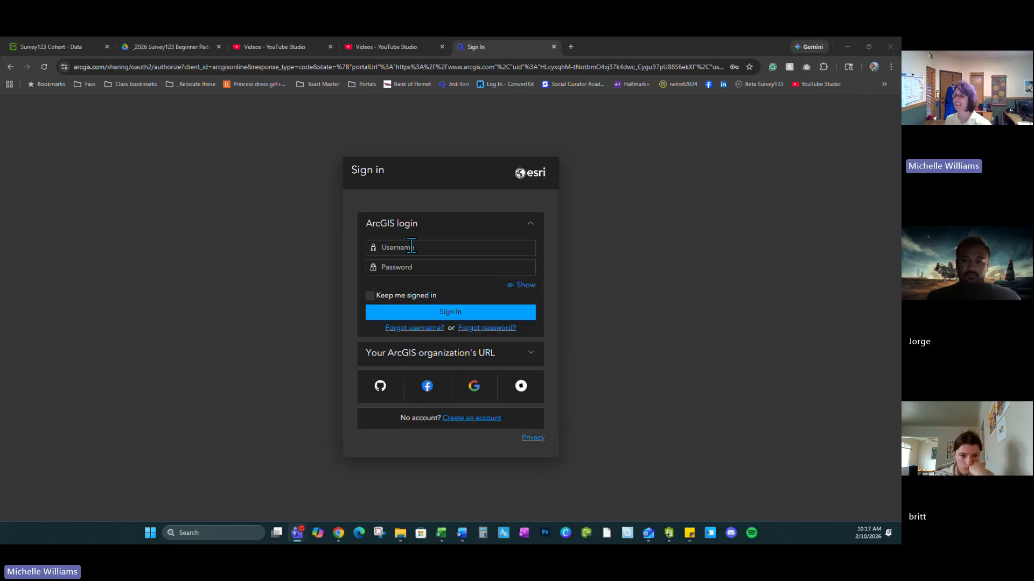
{"action": "left_click", "coordinate": [451, 272]}
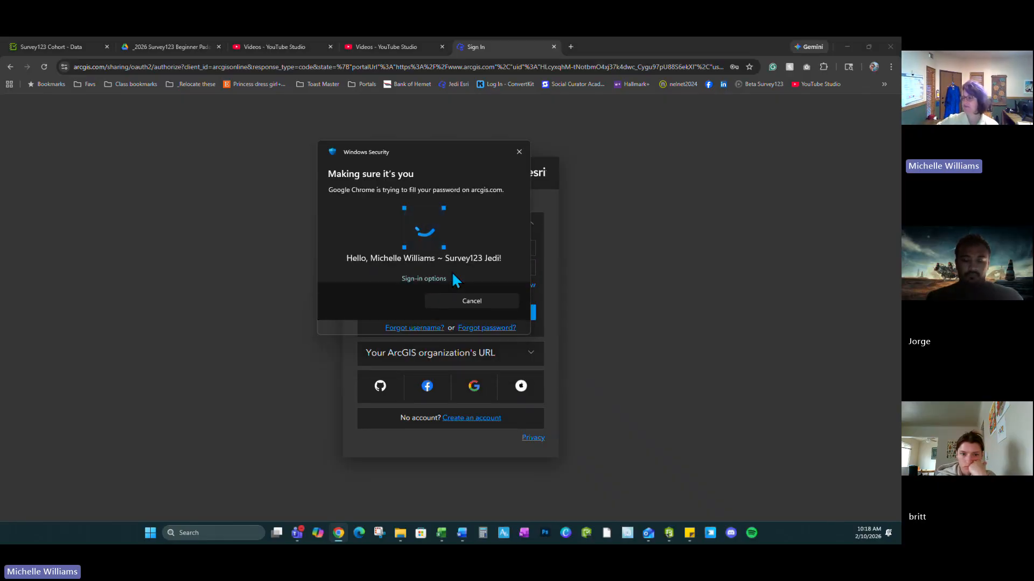
{"action": "left_click", "coordinate": [428, 312]}
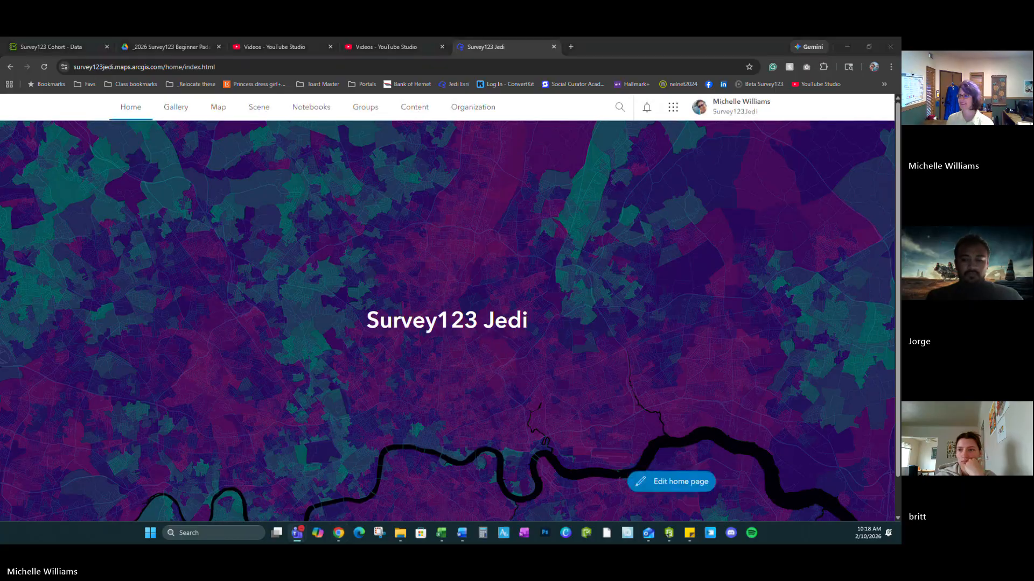
Step: Go to the organization's own content, filter the folders by 2026 and open the Survey-Family Address Book 20260203 folder
{"action": "left_click", "coordinate": [421, 112]}
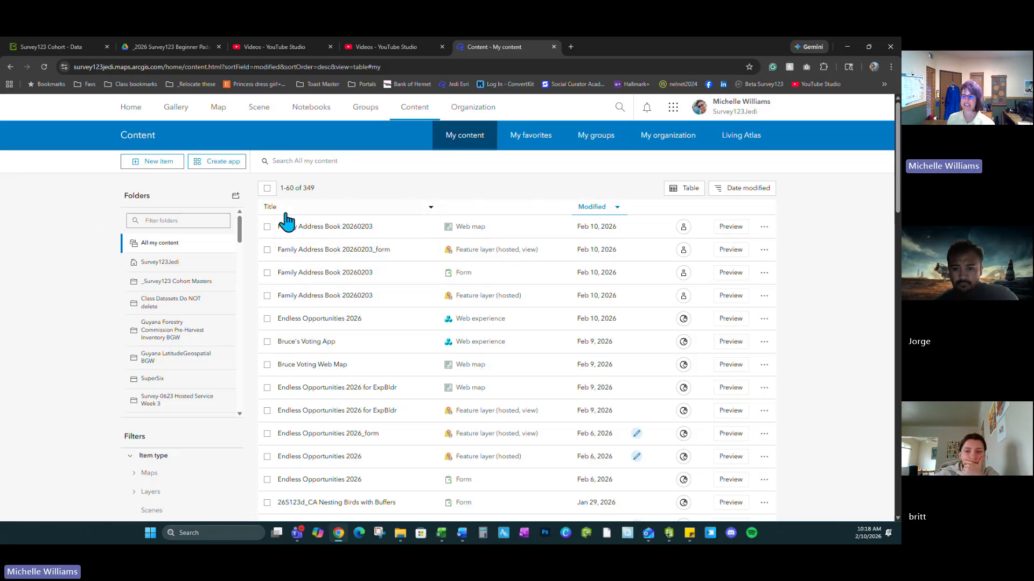
{"action": "left_click", "coordinate": [177, 221]}
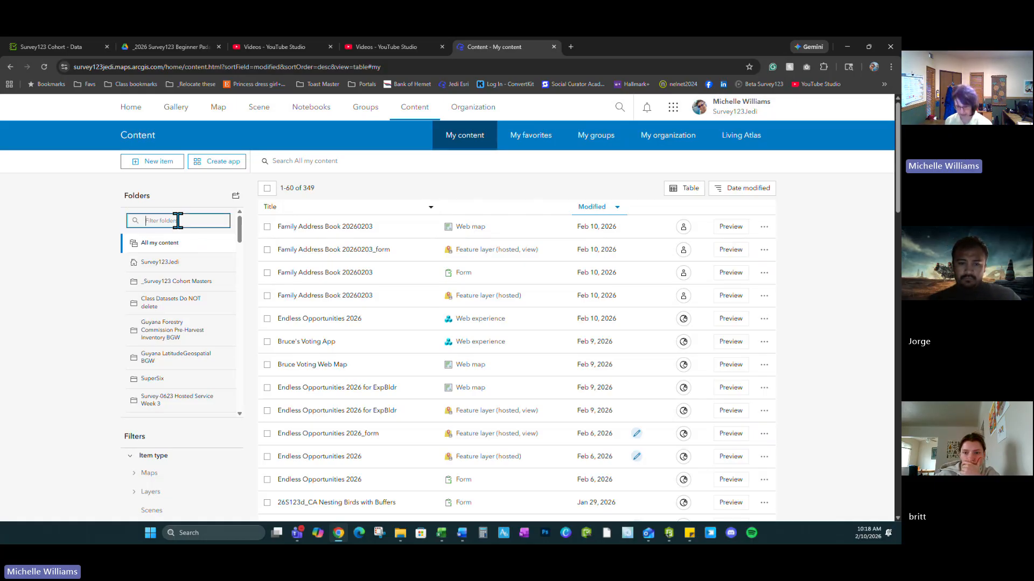
{"action": "type", "text": "20"}
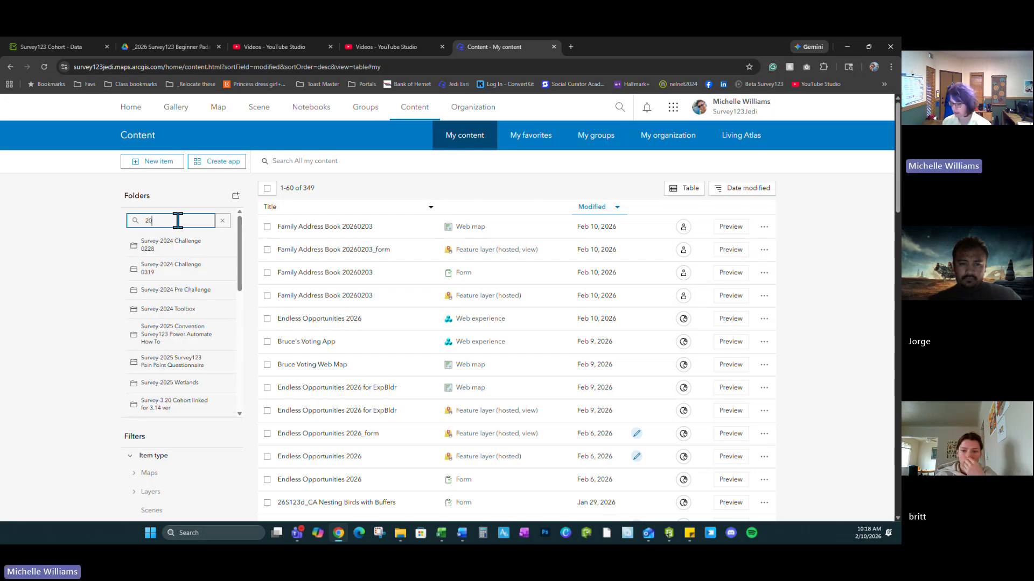
{"action": "type", "text": "026"}
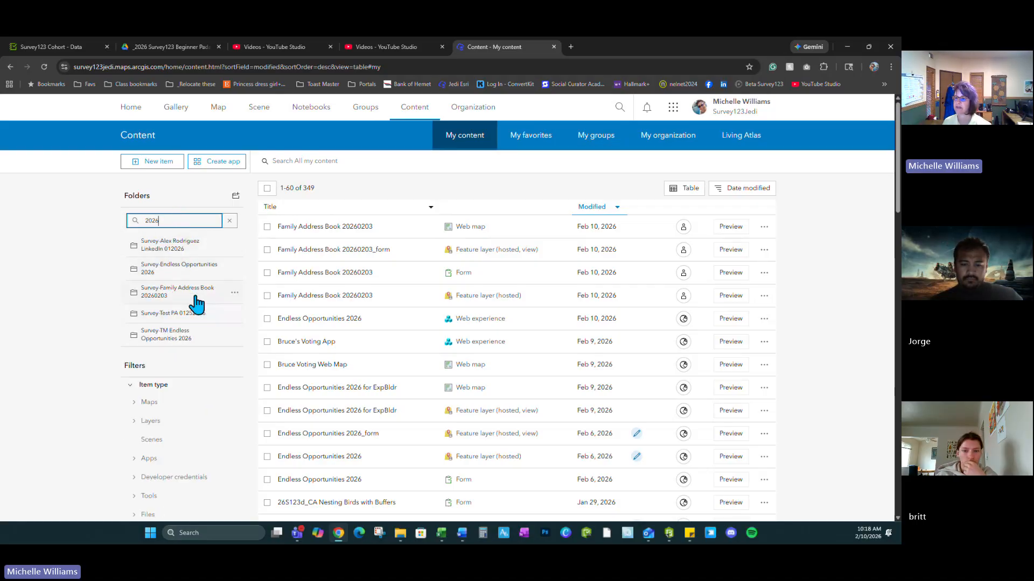
{"action": "left_click", "coordinate": [160, 293]}
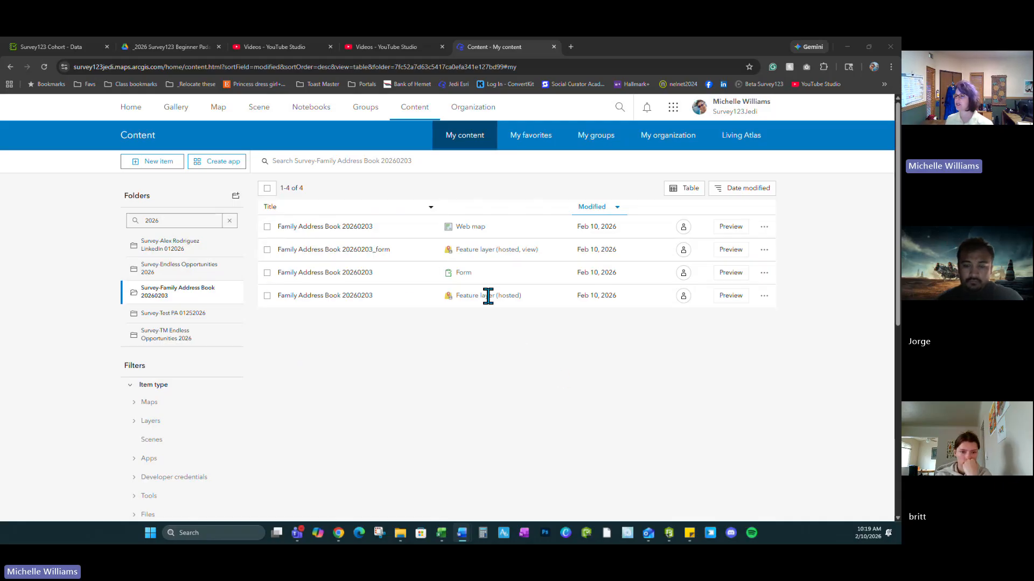
Step: Try to share the survey's web map, hosted _form view layer and form with Everyone (public)
{"action": "left_click", "coordinate": [267, 272]}
{"action": "left_click", "coordinate": [267, 250]}
{"action": "left_click", "coordinate": [267, 227]}
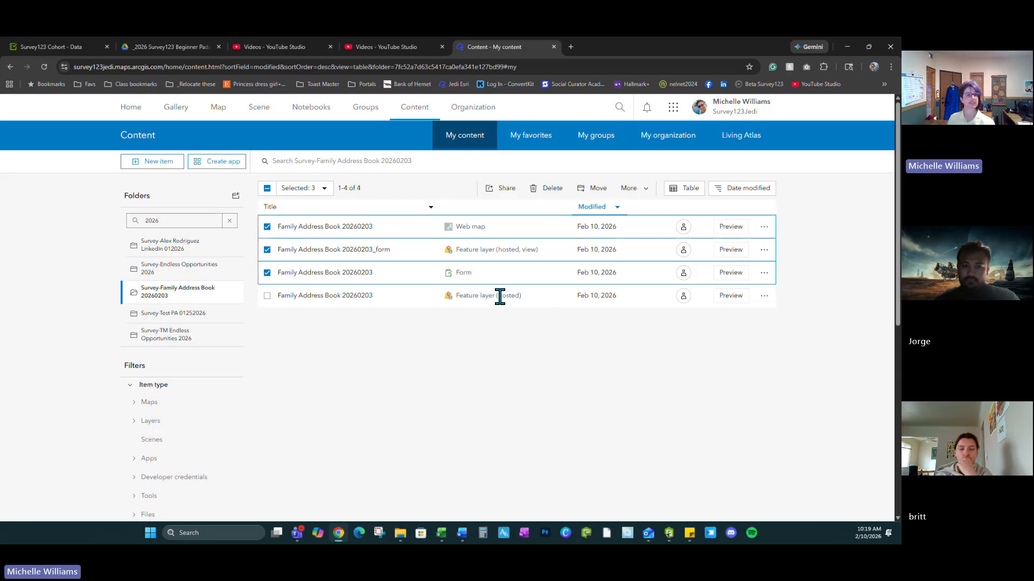
{"action": "key", "text": "alt+Tab"}
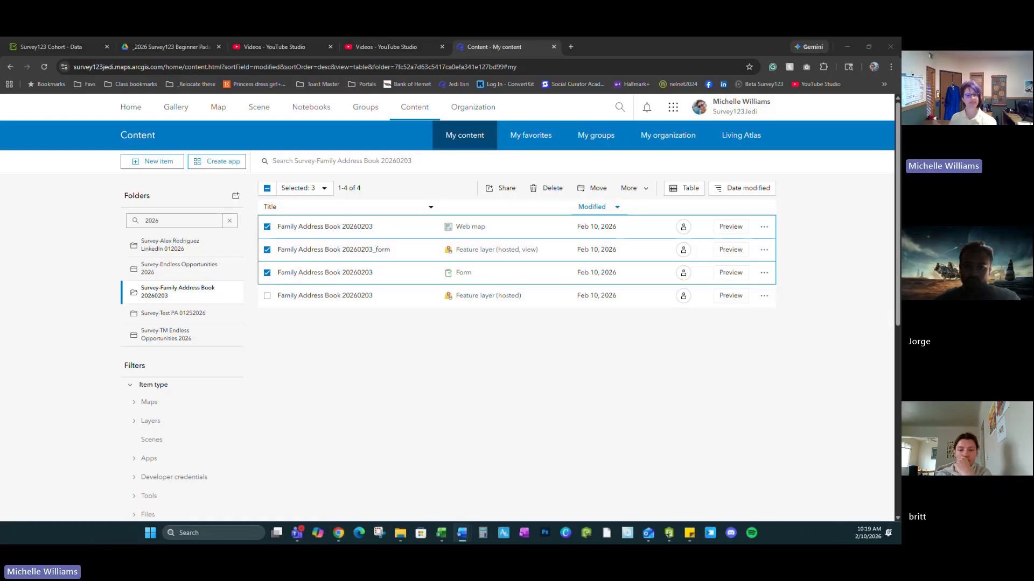
{"action": "left_click", "coordinate": [443, 415]}
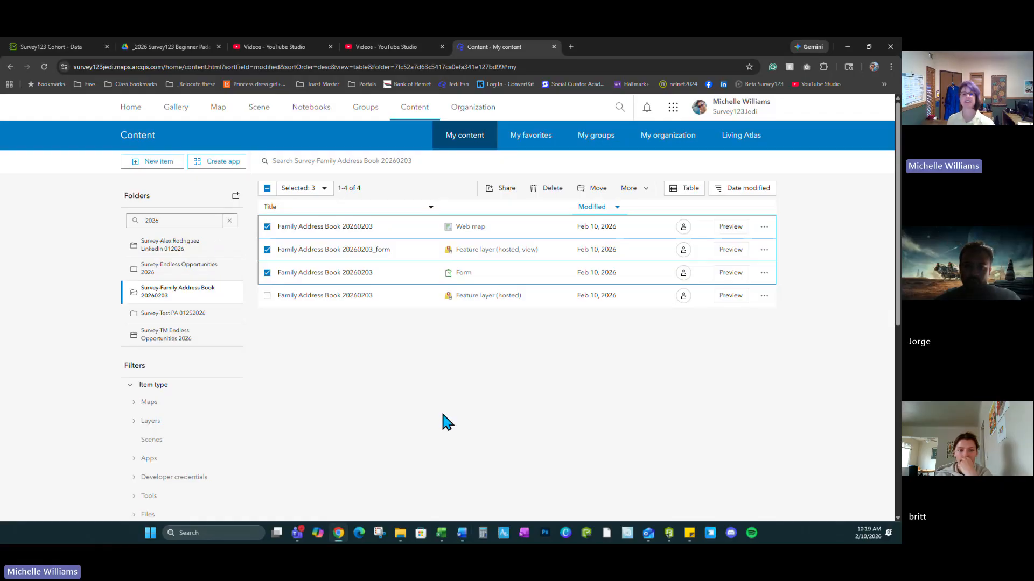
{"action": "left_click", "coordinate": [502, 188]}
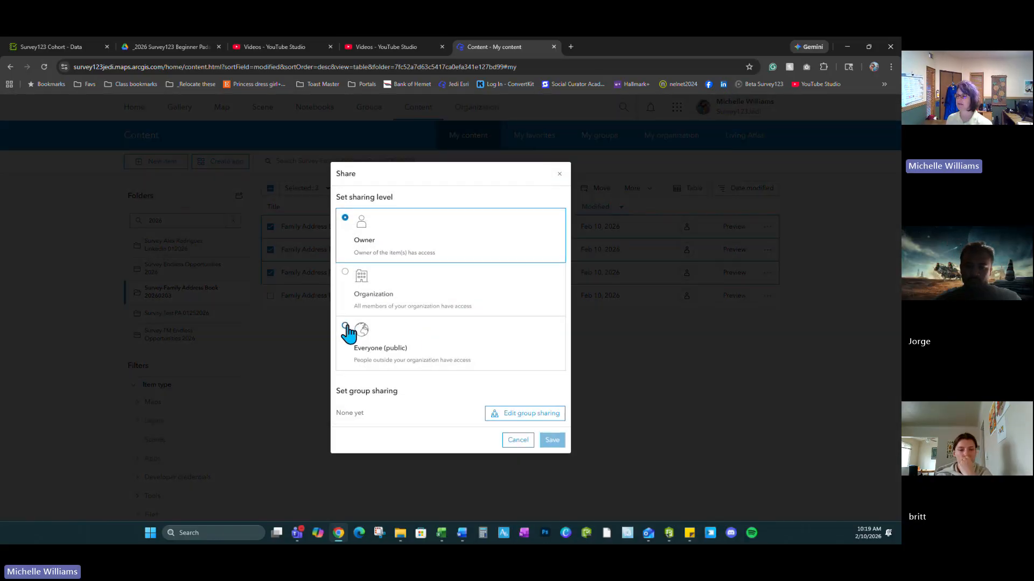
{"action": "left_click", "coordinate": [346, 328]}
{"action": "left_click", "coordinate": [553, 447]}
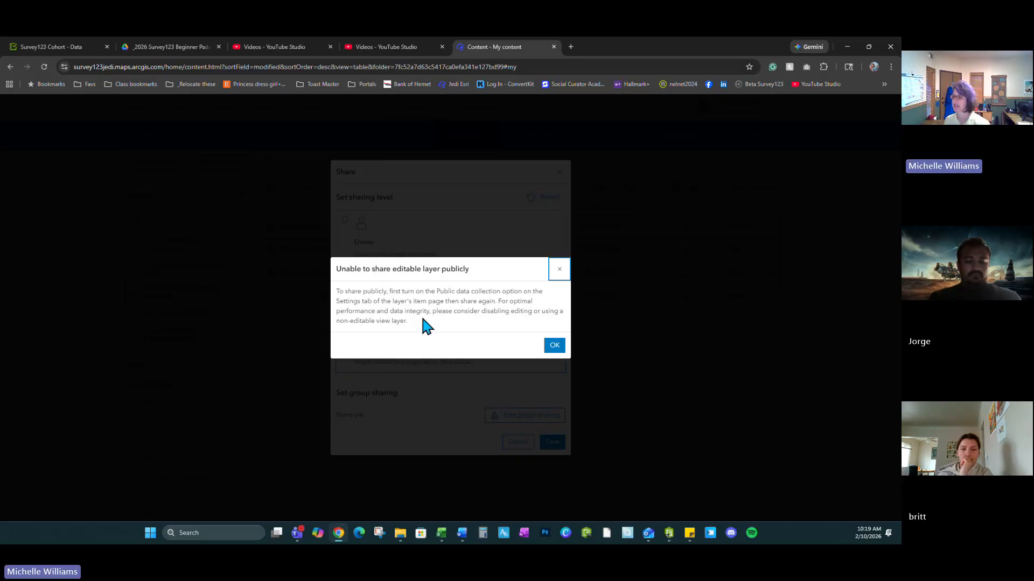
{"action": "left_click", "coordinate": [553, 350]}
{"action": "left_click", "coordinate": [560, 171]}
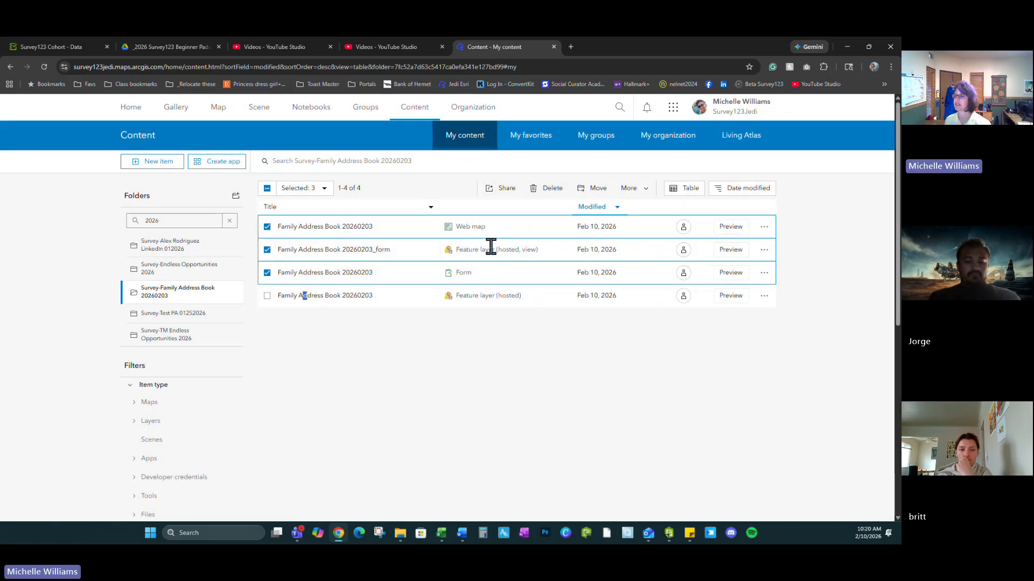
Step: Approve the hosted Family Address Book 20260203_form view layer for public sharing with editing enabled in its settings
{"action": "left_click", "coordinate": [302, 252]}
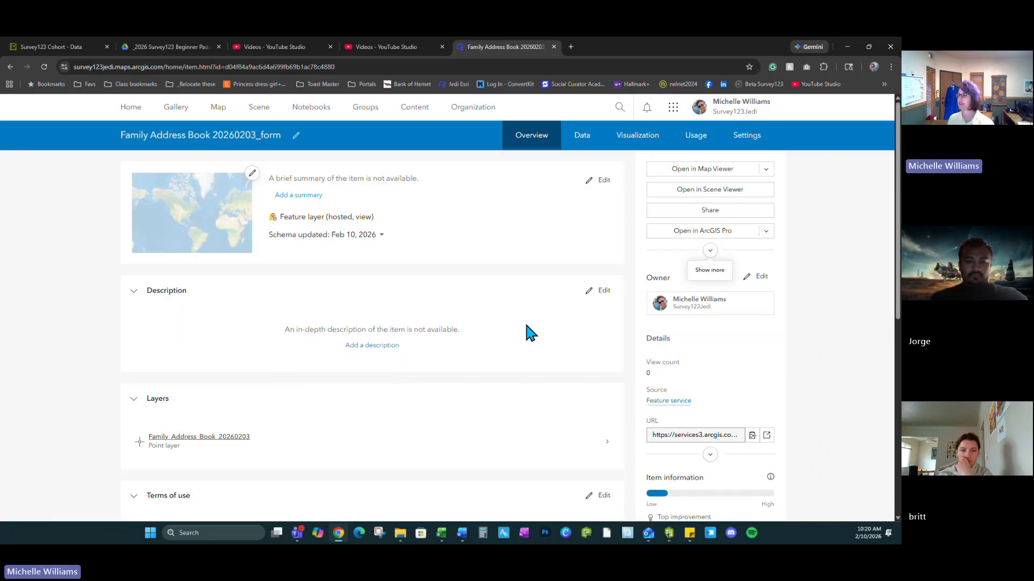
{"action": "left_click", "coordinate": [748, 137]}
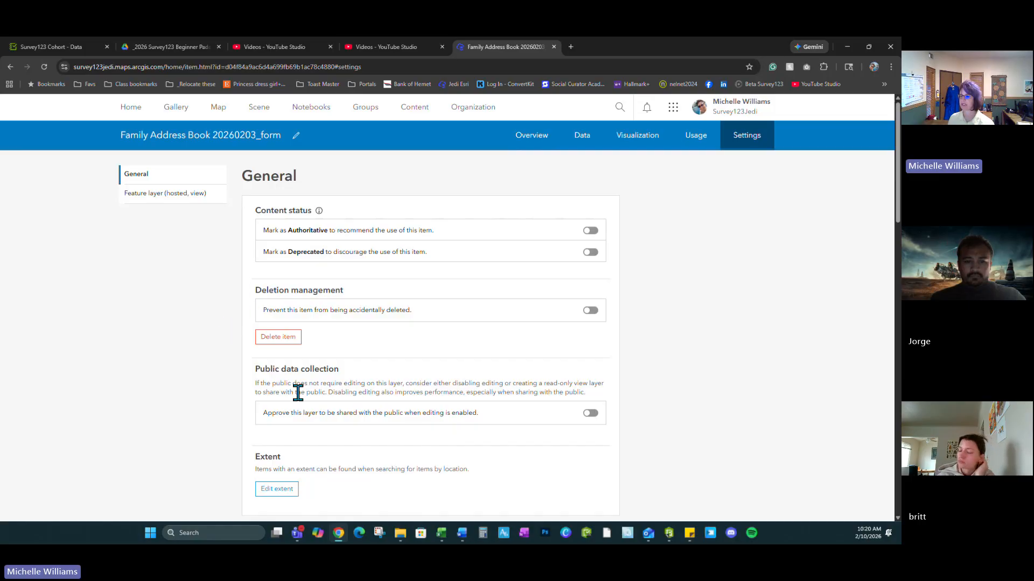
{"action": "left_click", "coordinate": [591, 414]}
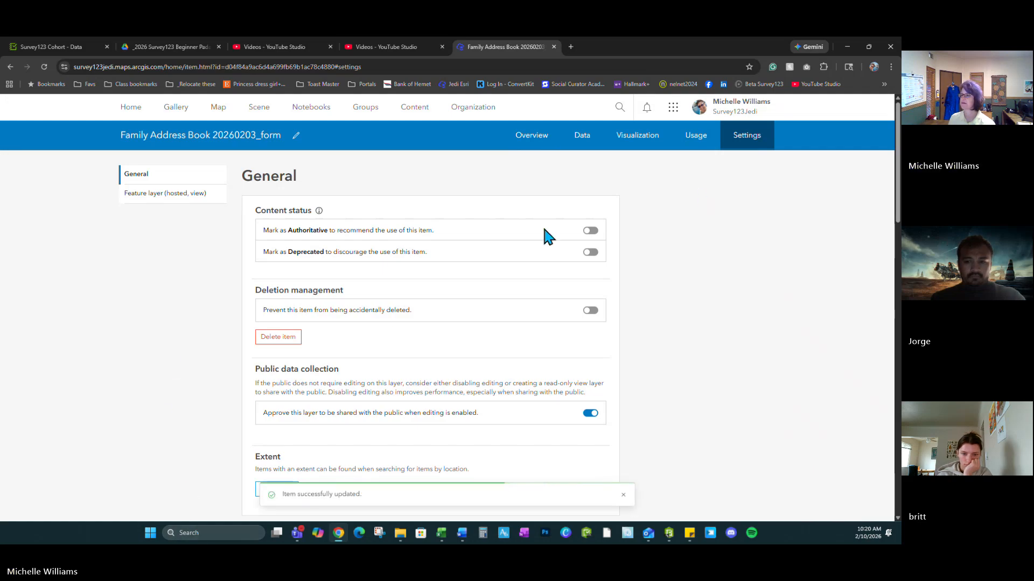
Step: Share the survey's _form view layer, web map and form with Everyone (public), accepting the public sharing of the editable layer
{"action": "left_click", "coordinate": [418, 109]}
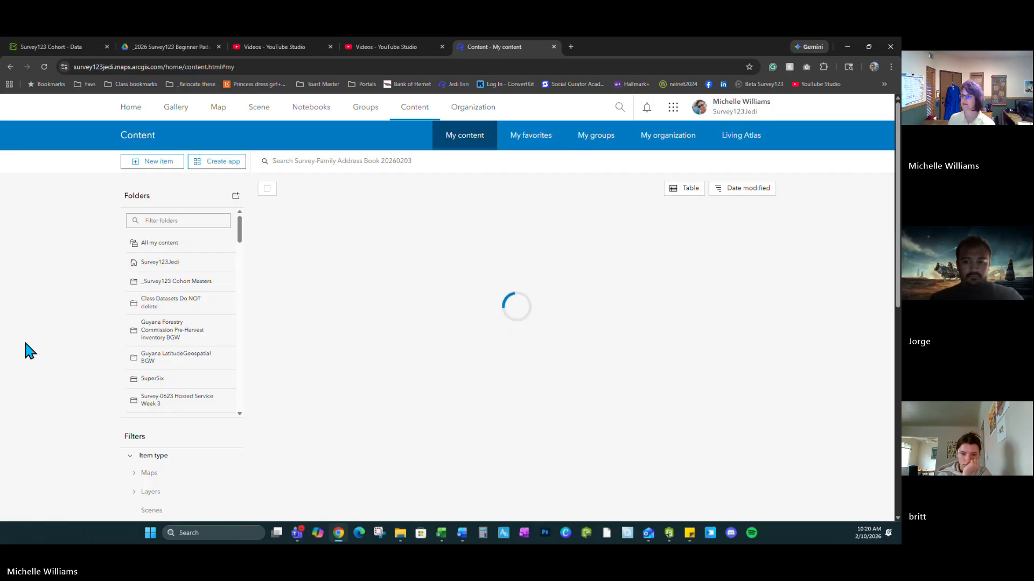
{"action": "left_click", "coordinate": [267, 273]}
{"action": "left_click", "coordinate": [267, 249]}
{"action": "left_click", "coordinate": [267, 227]}
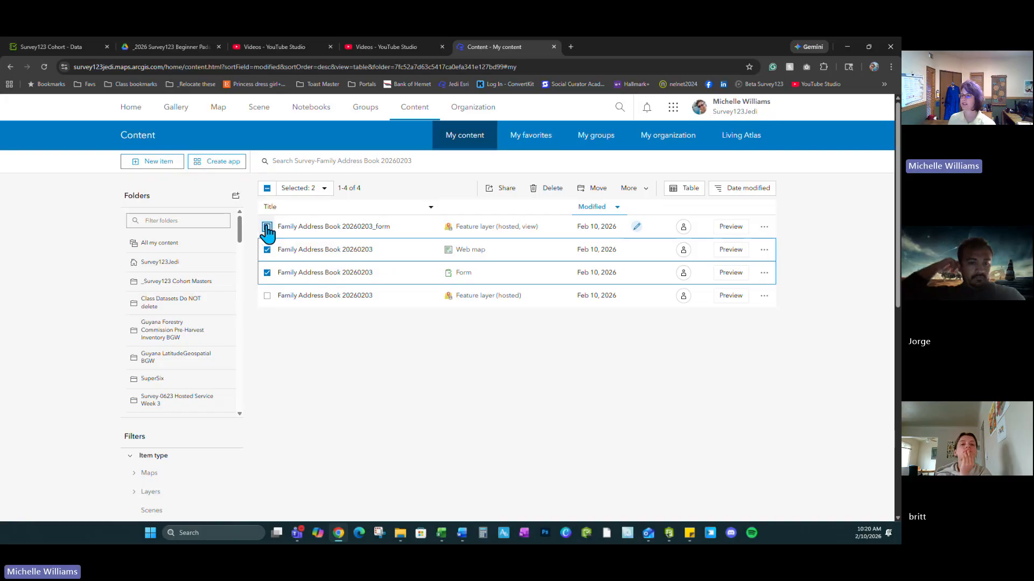
{"action": "left_click", "coordinate": [501, 190]}
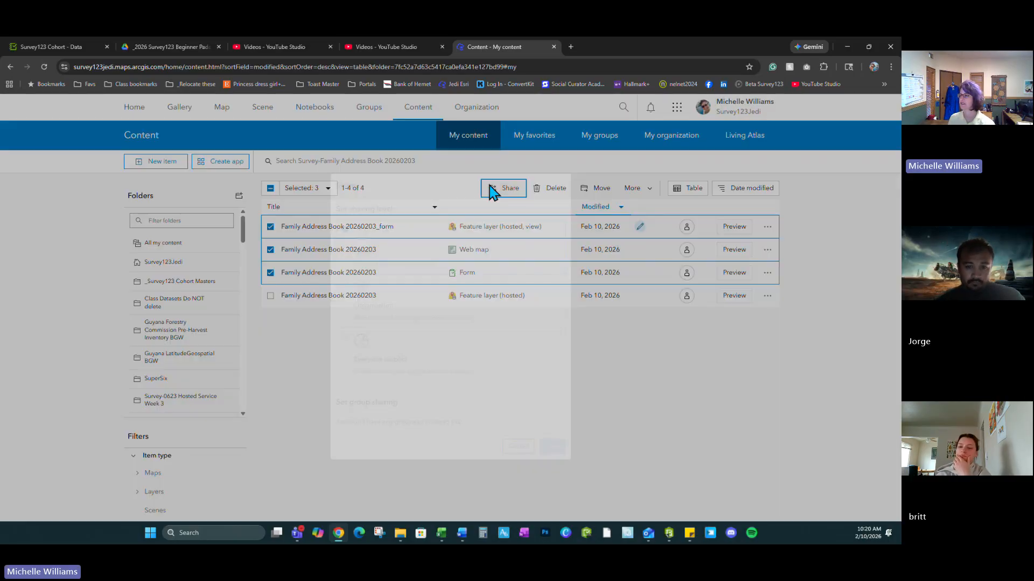
{"action": "left_click", "coordinate": [348, 329]}
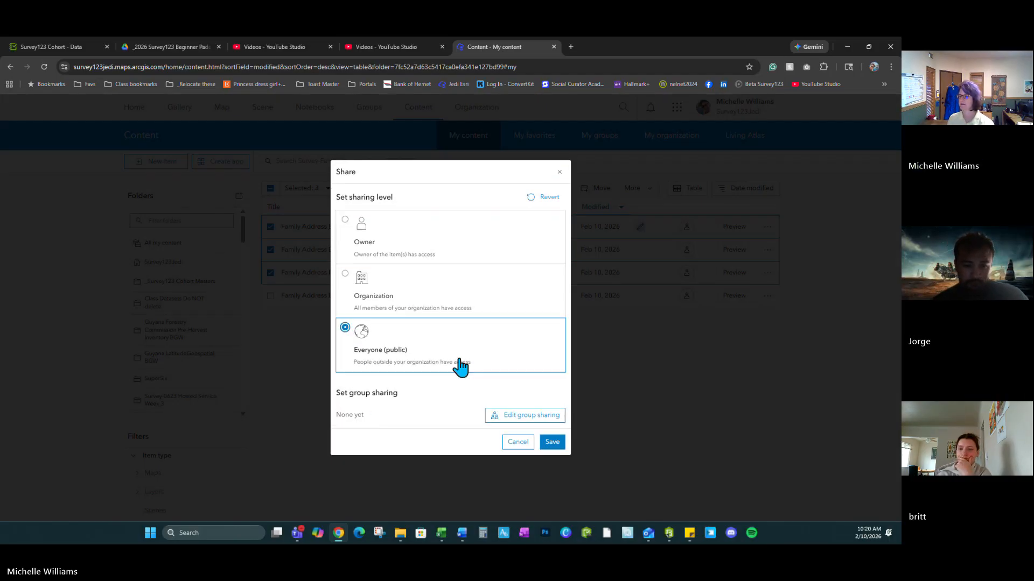
{"action": "left_click", "coordinate": [551, 440]}
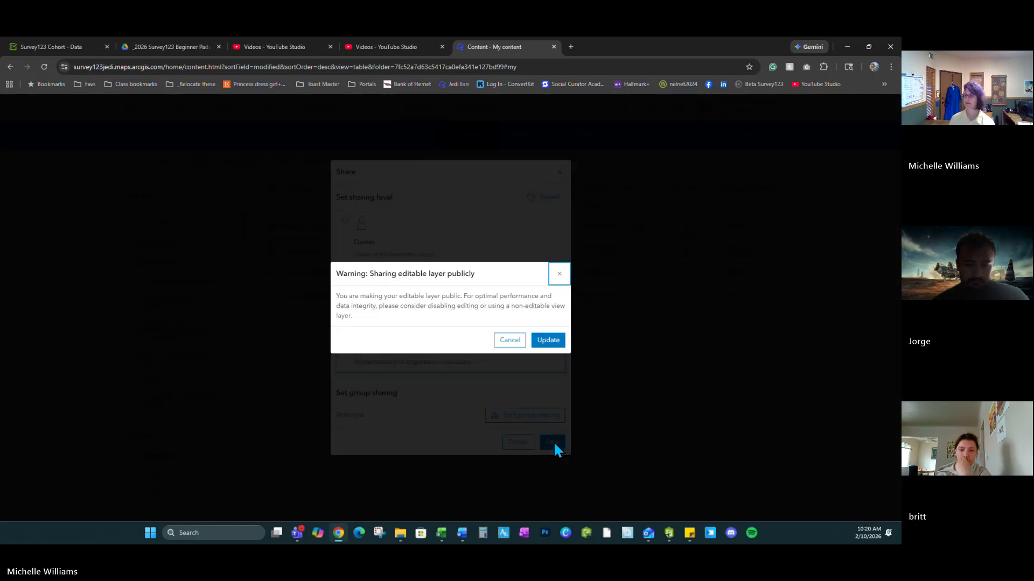
{"action": "left_click", "coordinate": [548, 340]}
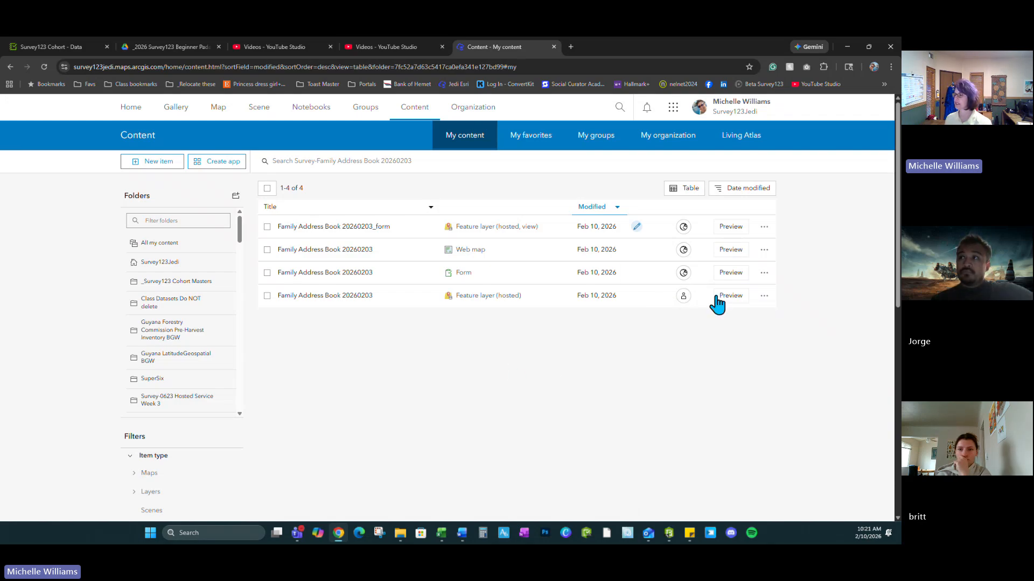
{"action": "left_click", "coordinate": [683, 272]}
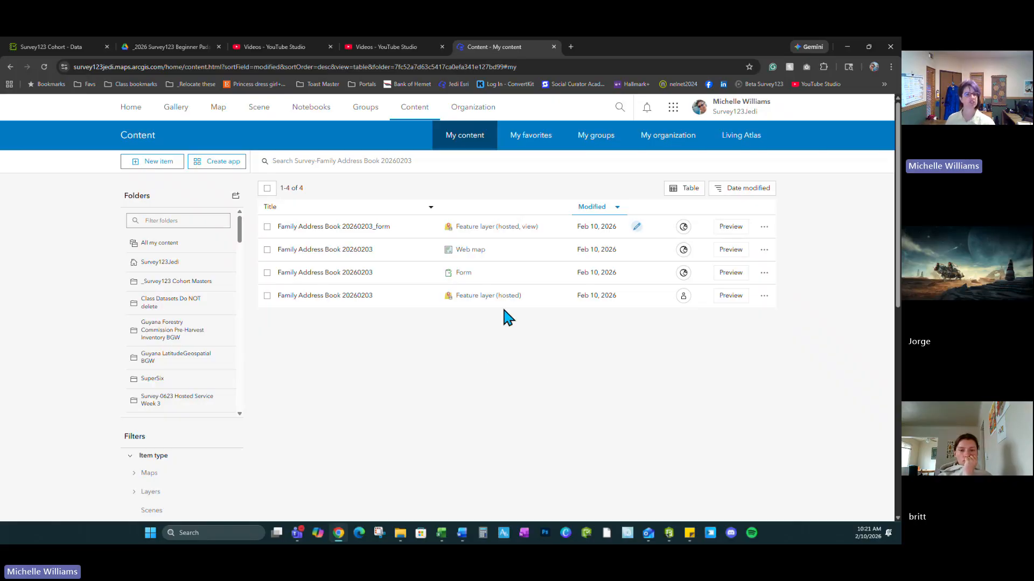
Step: Switch to the Survey123 website from ArcGIS Online and look over the filter choices for the survey list
{"action": "left_click", "coordinate": [676, 110]}
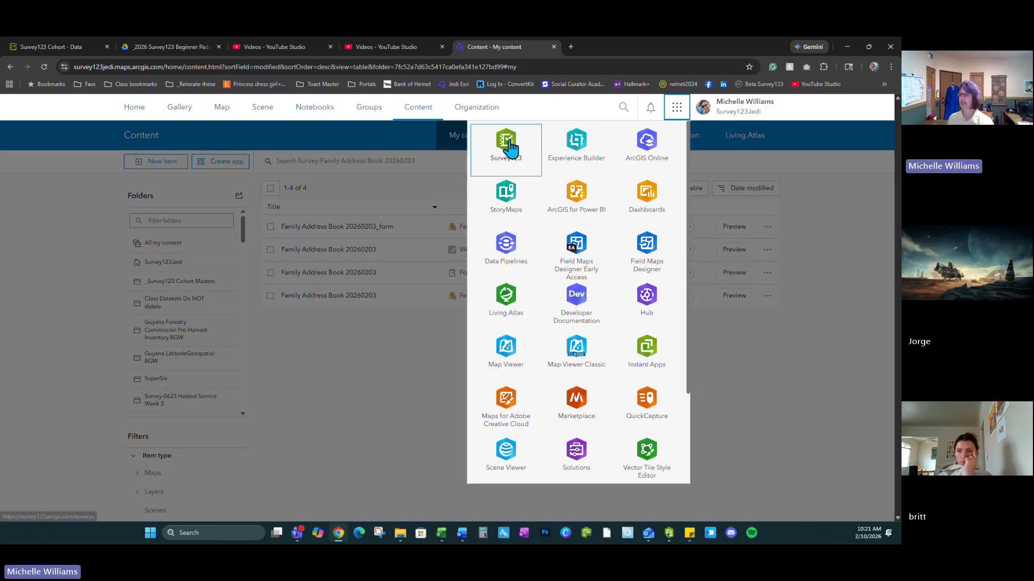
{"action": "left_click_drag", "start_coordinate": [506, 146], "coordinate": [544, 146]}
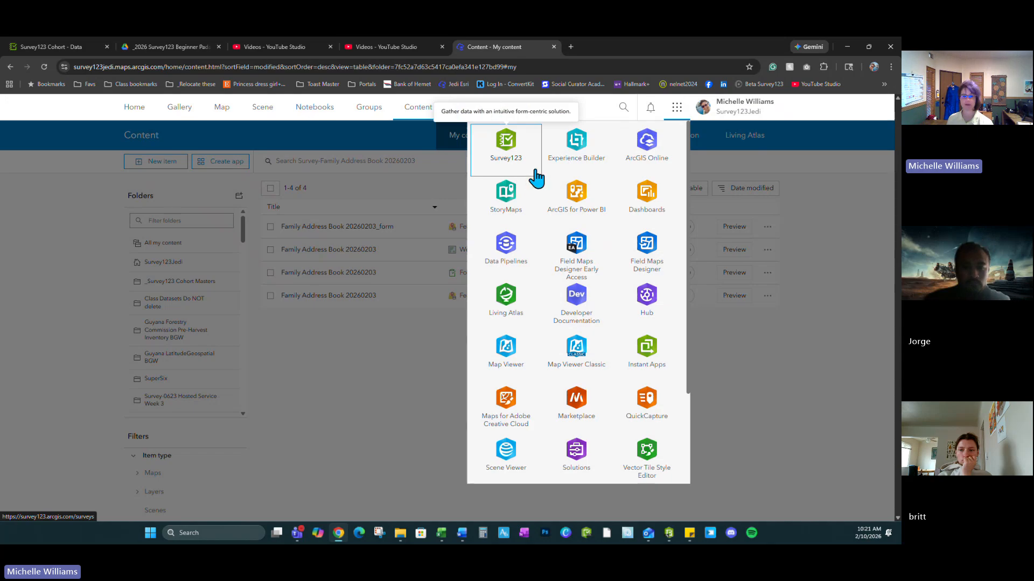
{"action": "left_click", "coordinate": [506, 142]}
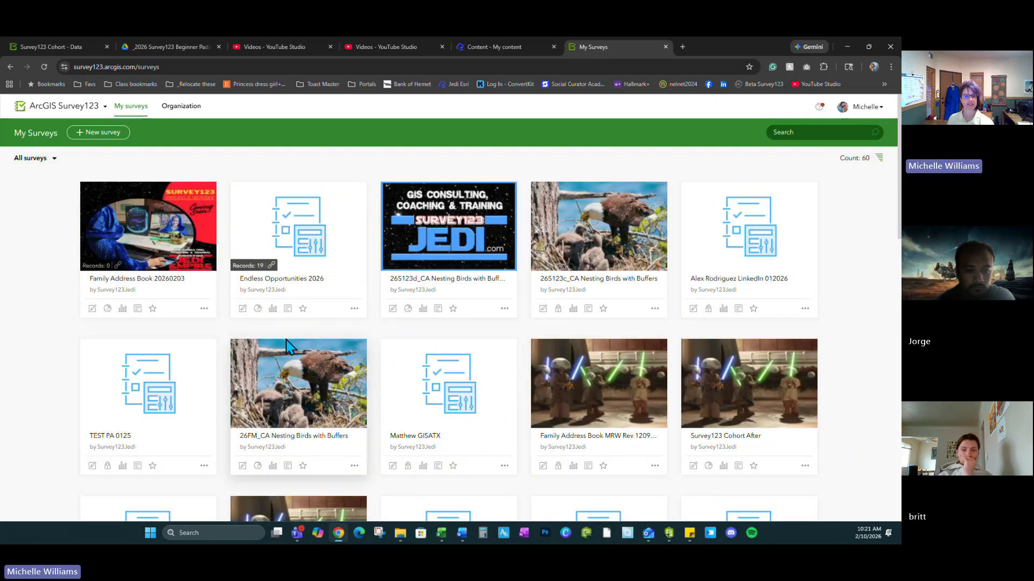
{"action": "left_click", "coordinate": [54, 158]}
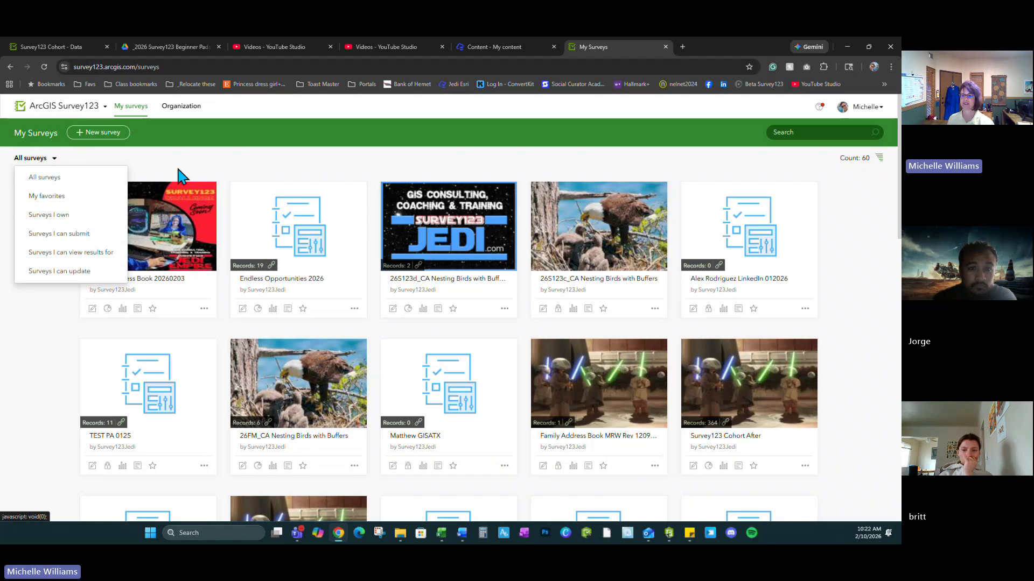
{"action": "left_click", "coordinate": [53, 297]}
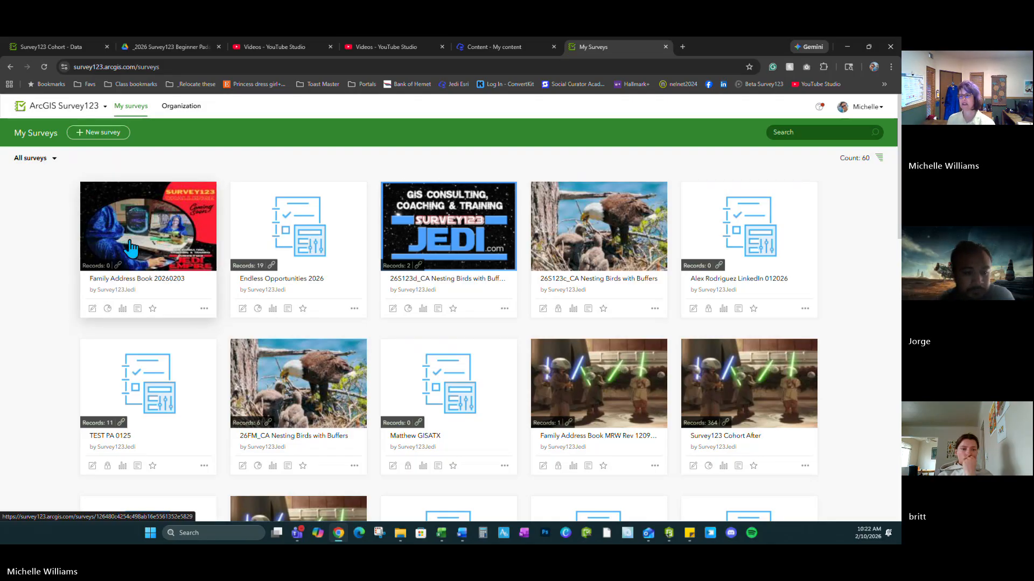
Step: View the Family Address Book 20260203 survey's design page, return to the survey list and open the survey's Collaborate page
{"action": "left_click", "coordinate": [92, 309]}
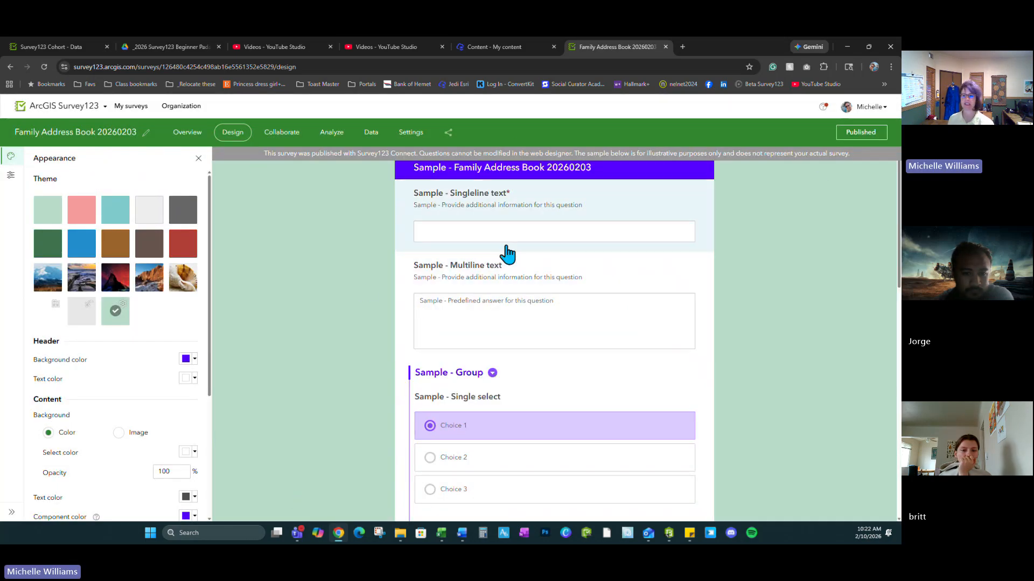
{"action": "left_click", "coordinate": [10, 65]}
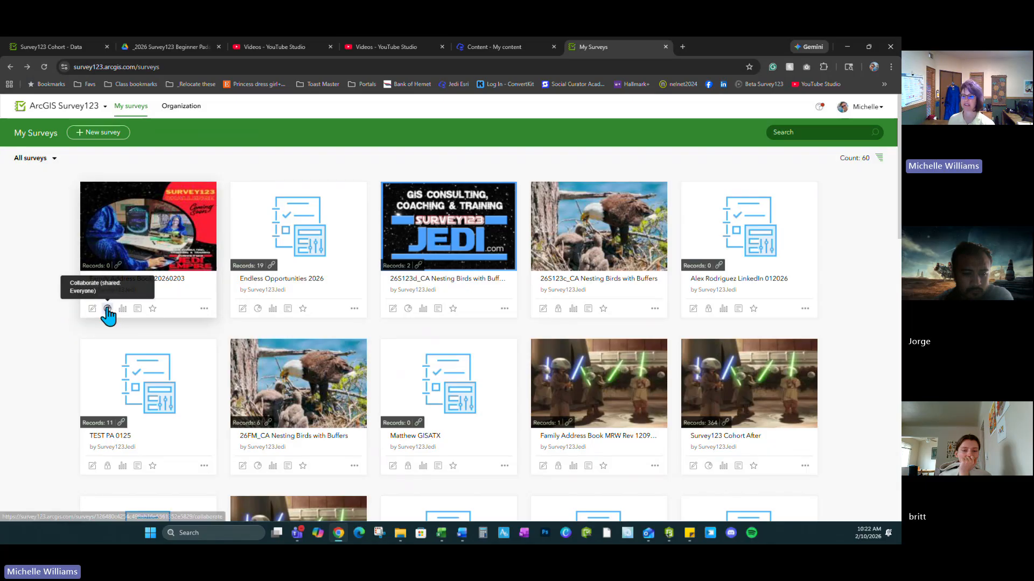
{"action": "left_click", "coordinate": [107, 309]}
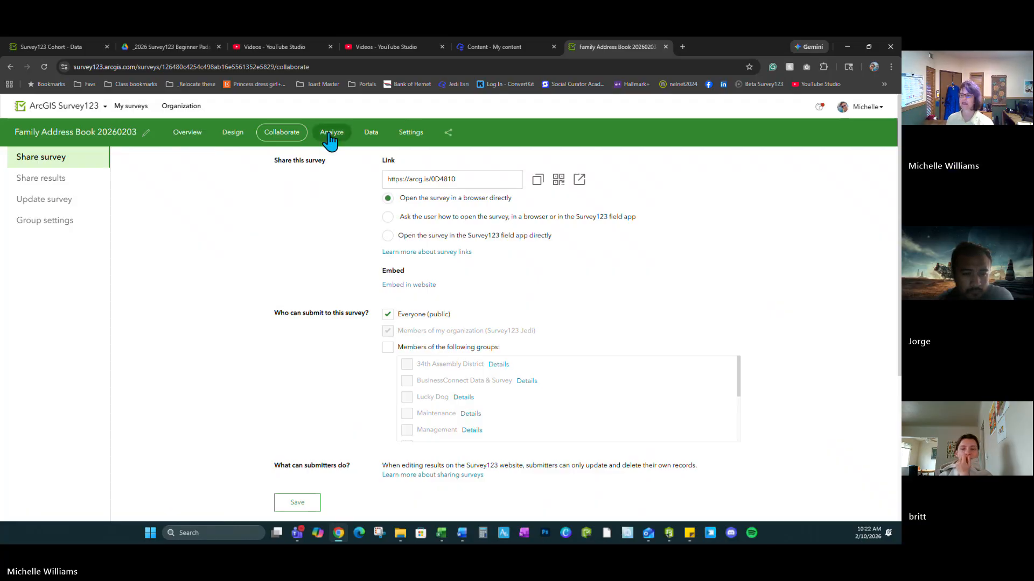
Step: Compare the survey links for browser, ask-the-user and field app opening, finishing with Open the survey in a browser directly
{"action": "left_click_drag", "start_coordinate": [501, 180], "coordinate": [360, 180]}
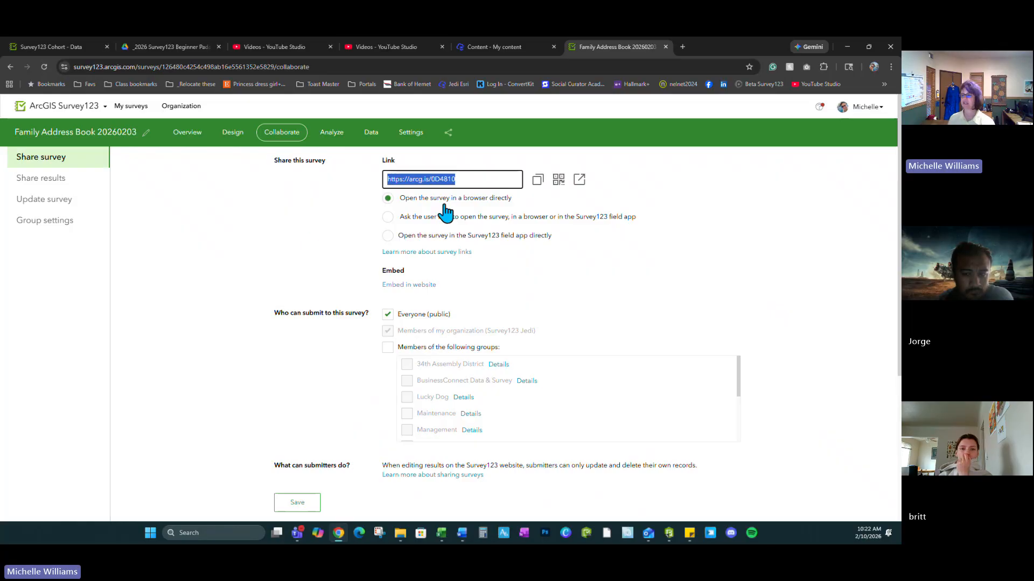
{"action": "left_click", "coordinate": [387, 216]}
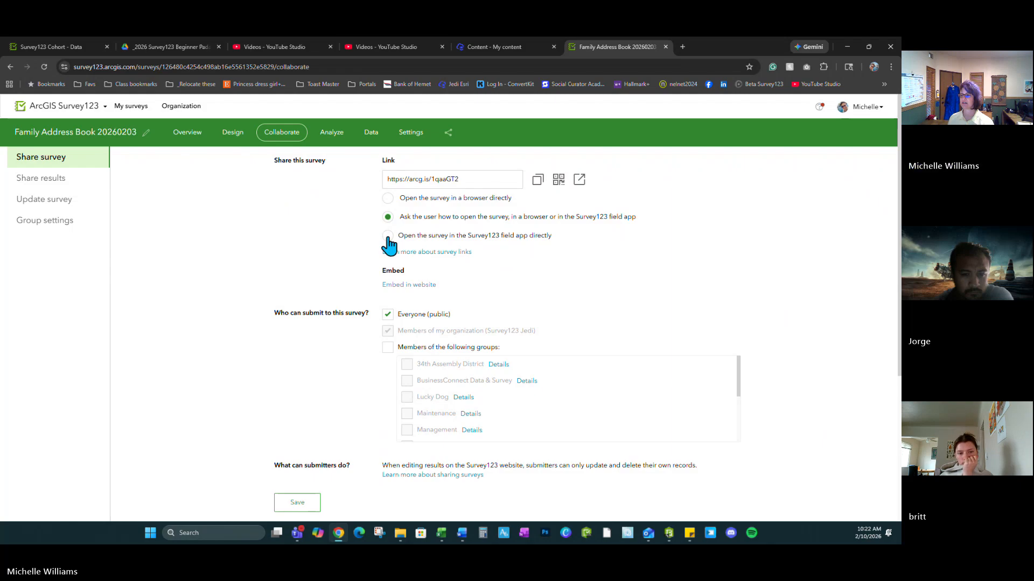
{"action": "left_click", "coordinate": [388, 236]}
{"action": "left_click", "coordinate": [387, 198]}
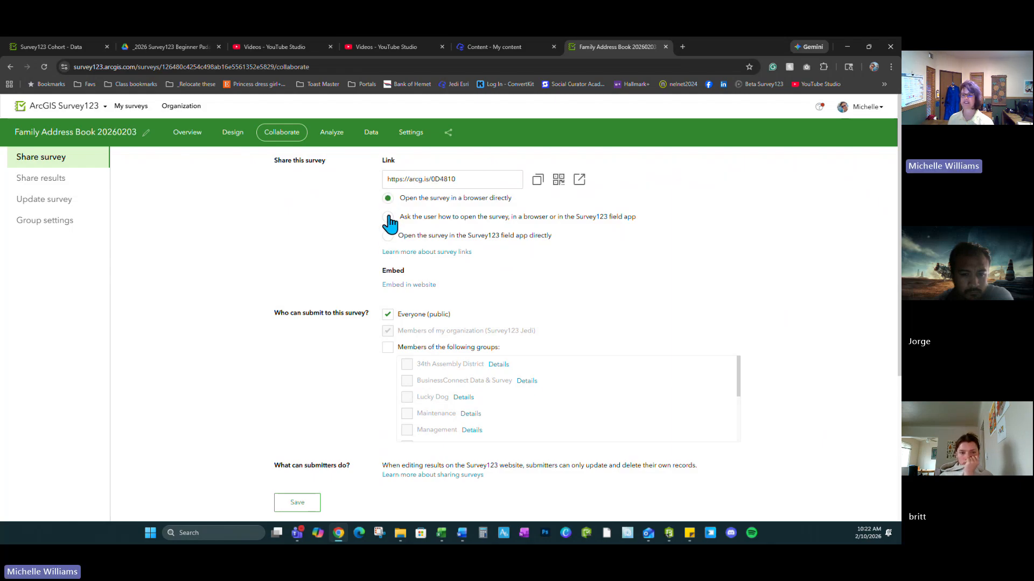
{"action": "left_click", "coordinate": [388, 235]}
{"action": "left_click", "coordinate": [385, 199]}
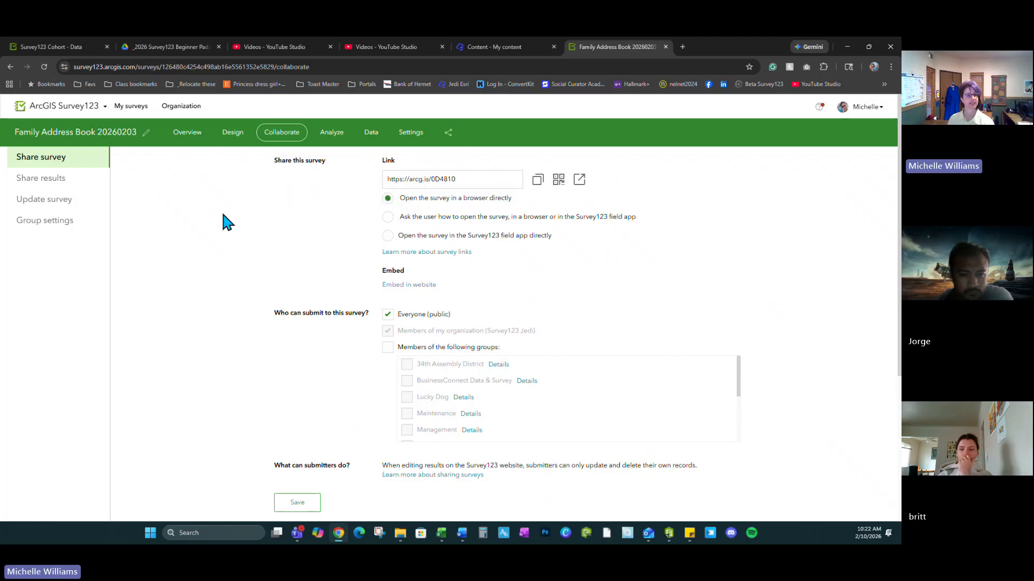
{"action": "left_click", "coordinate": [388, 217]}
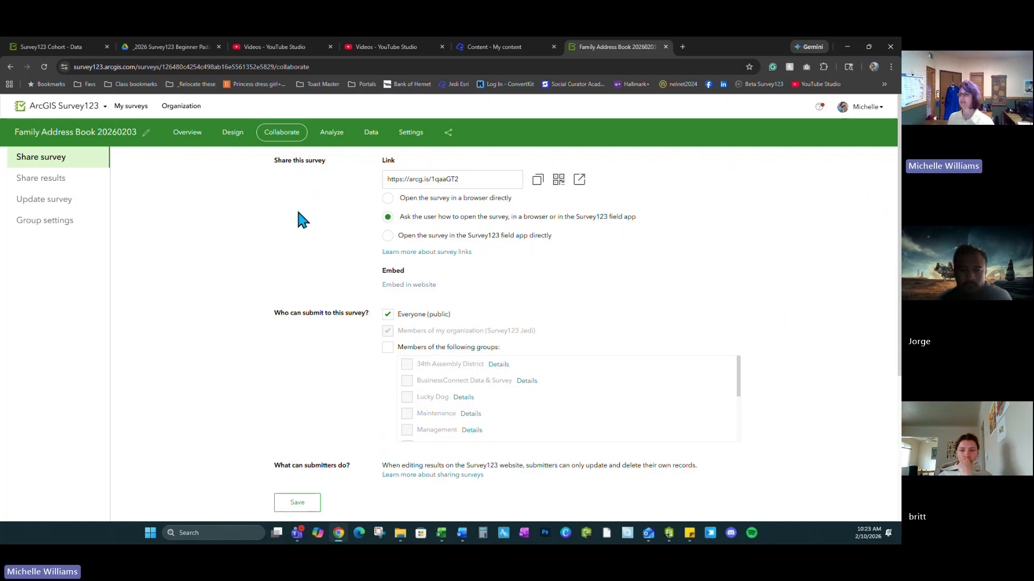
{"action": "left_click", "coordinate": [387, 237]}
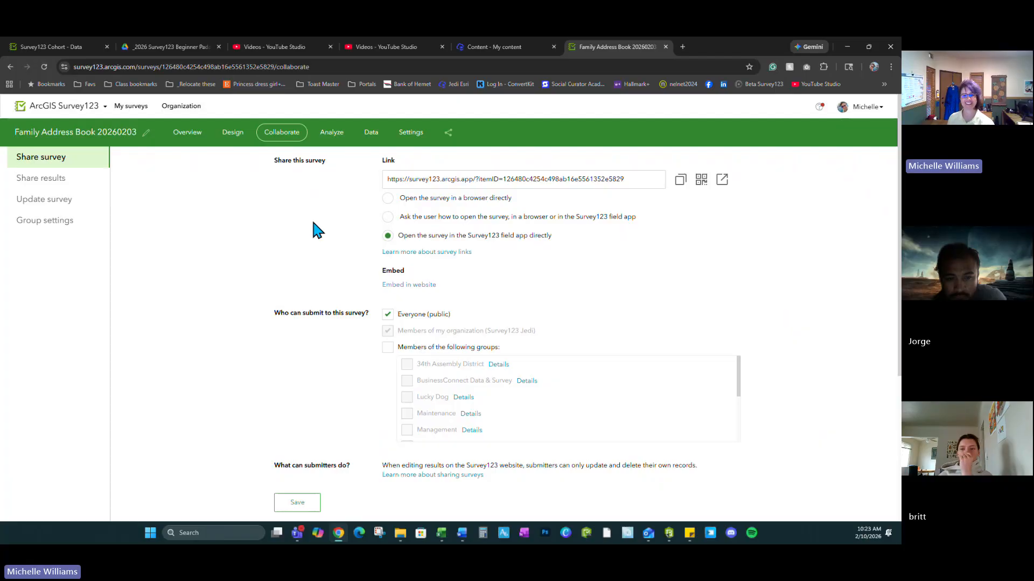
{"action": "left_click", "coordinate": [388, 217]}
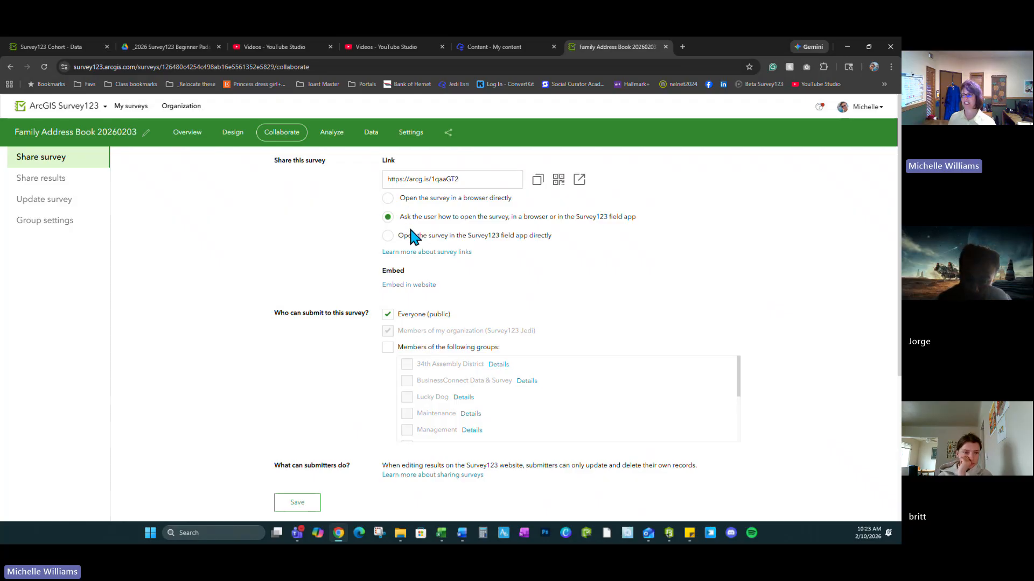
{"action": "left_click", "coordinate": [387, 199]}
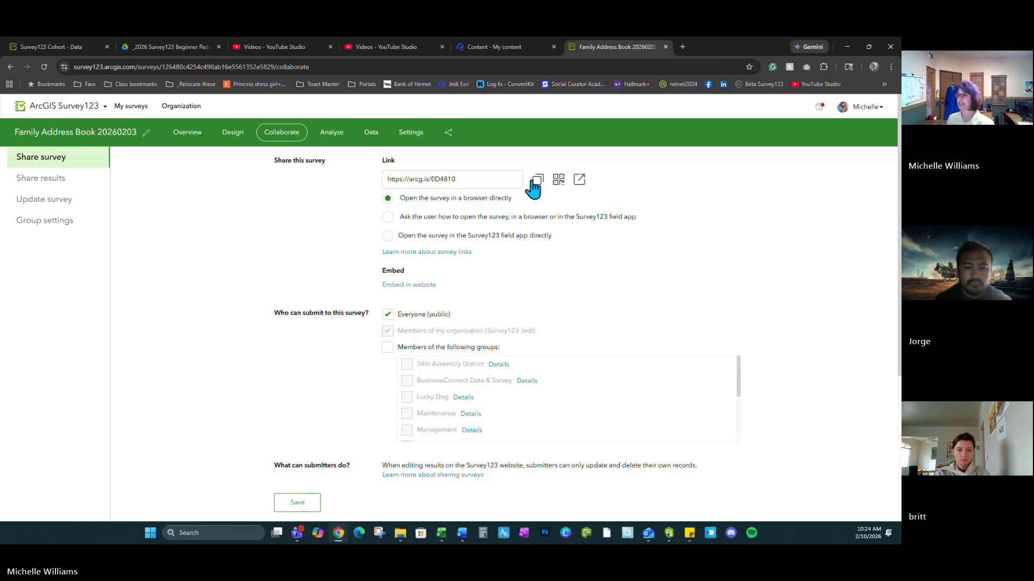
{"action": "left_click", "coordinate": [387, 216]}
{"action": "left_click", "coordinate": [389, 236]}
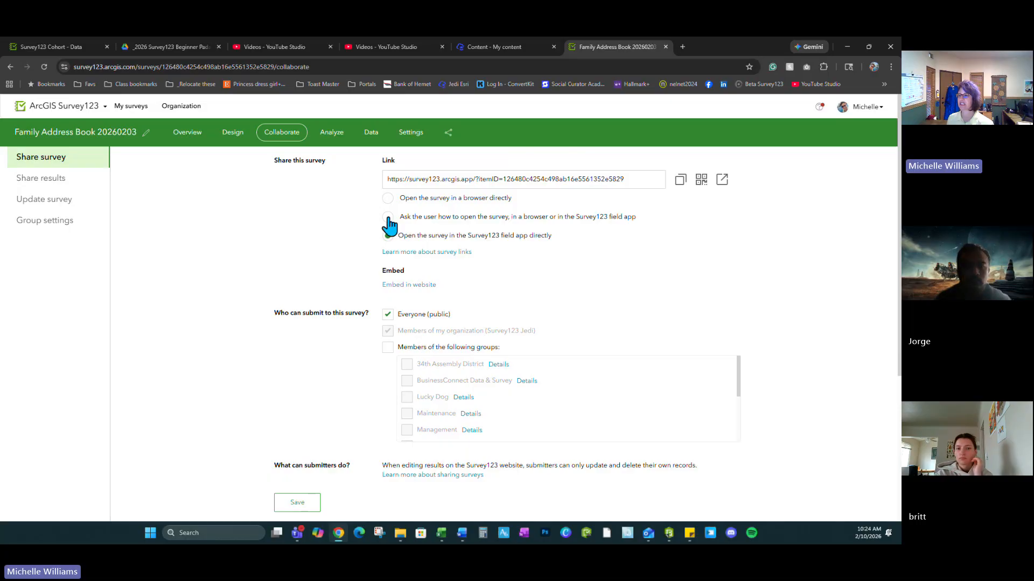
{"action": "left_click", "coordinate": [389, 217]}
{"action": "left_click", "coordinate": [387, 199]}
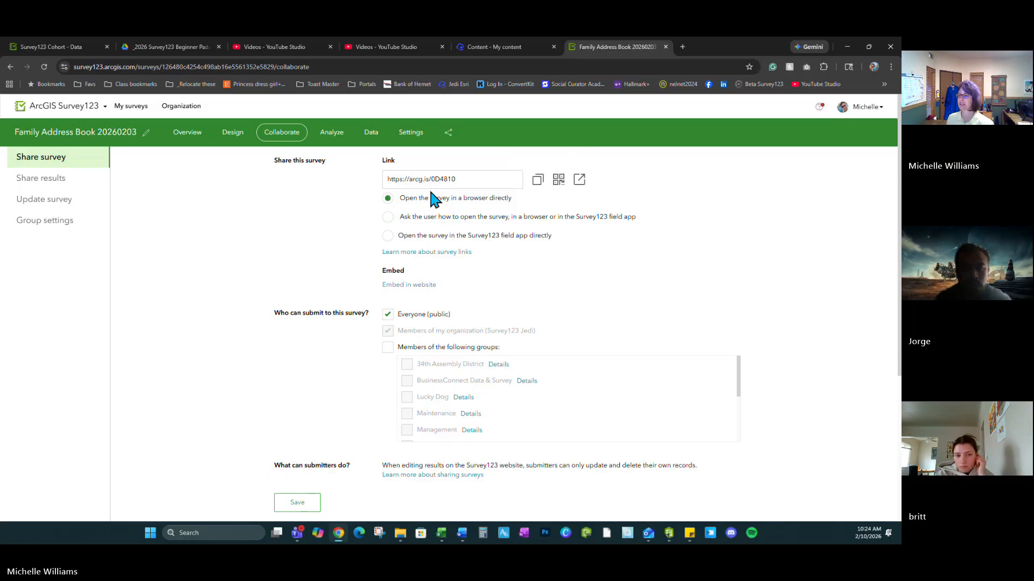
Step: Copy the survey's browser link, display its QR code, and view the live form in a new tab before returning to the sharing settings
{"action": "left_click", "coordinate": [538, 182]}
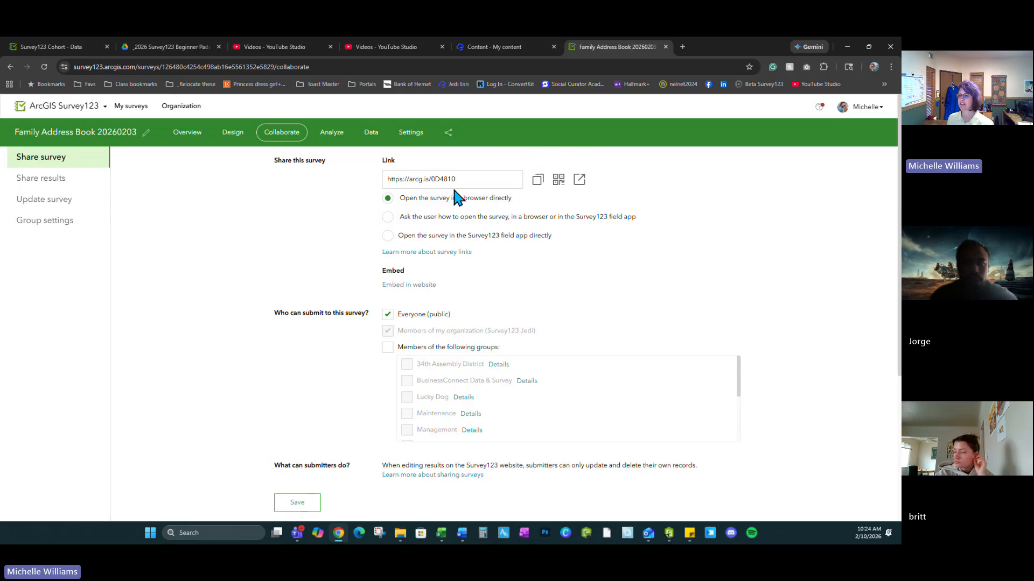
{"action": "left_click", "coordinate": [559, 182]}
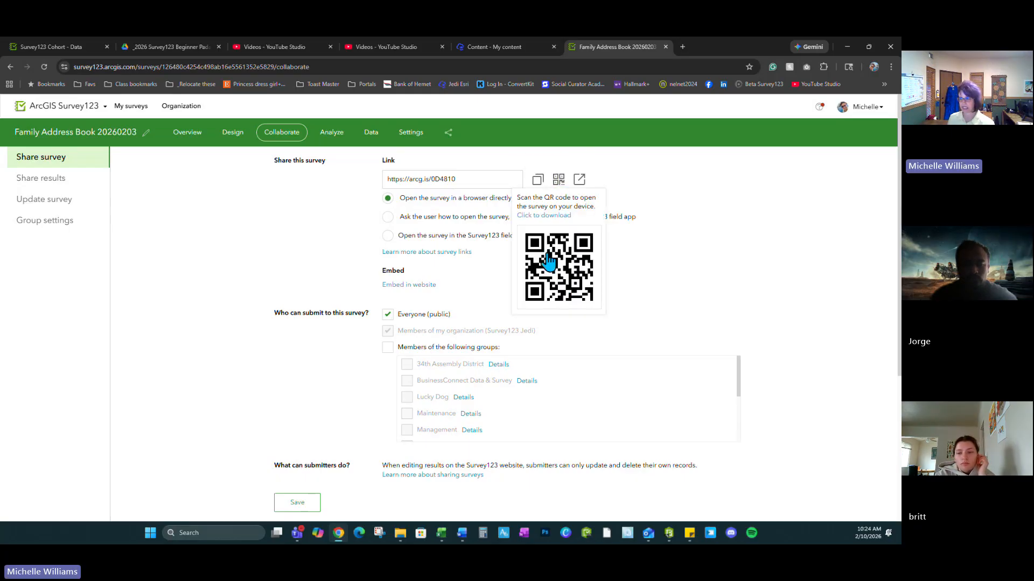
{"action": "left_click", "coordinate": [579, 180]}
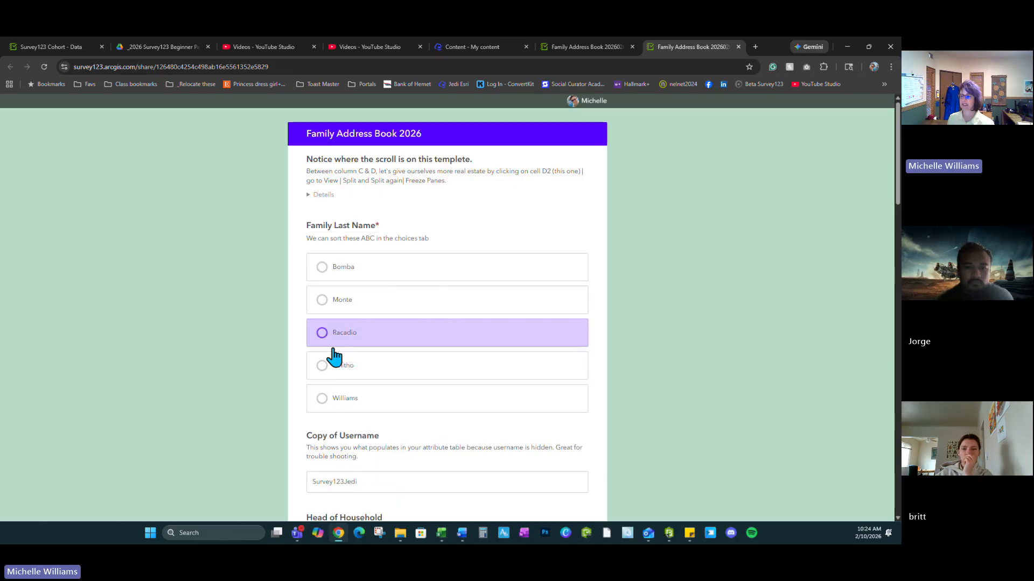
{"action": "left_click", "coordinate": [589, 48]}
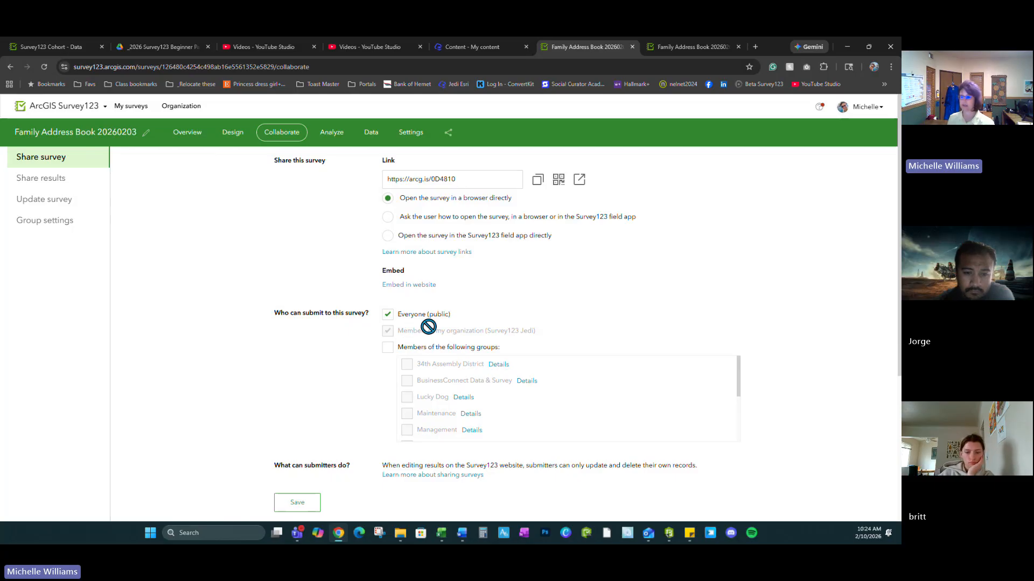
Step: Try the submitter permissions that allow updating and deleting records, and return the choice to Only add new records
{"action": "scroll", "coordinate": [345, 376], "scroll_direction": "down", "scroll_amount": 4}
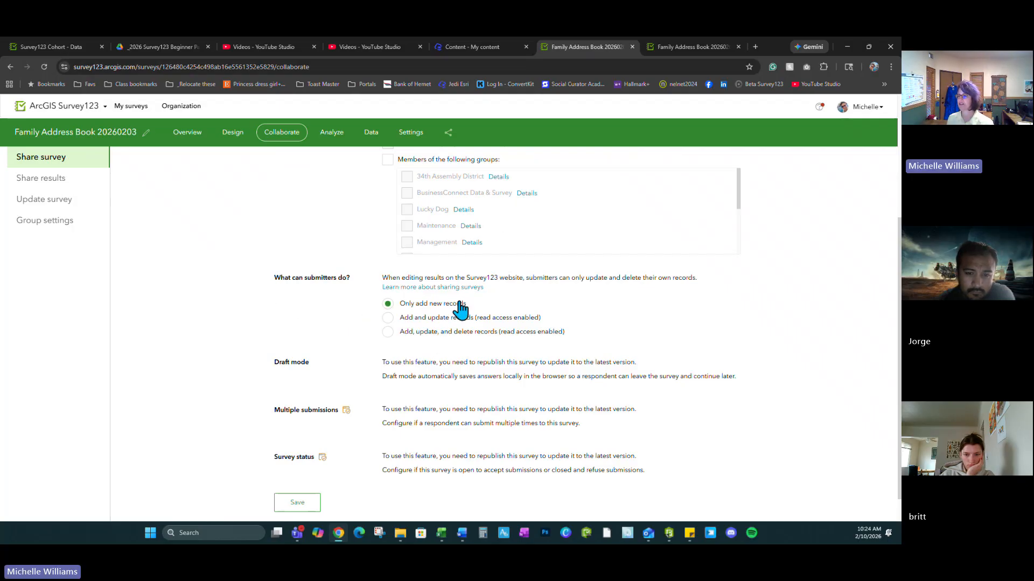
{"action": "left_click", "coordinate": [388, 330]}
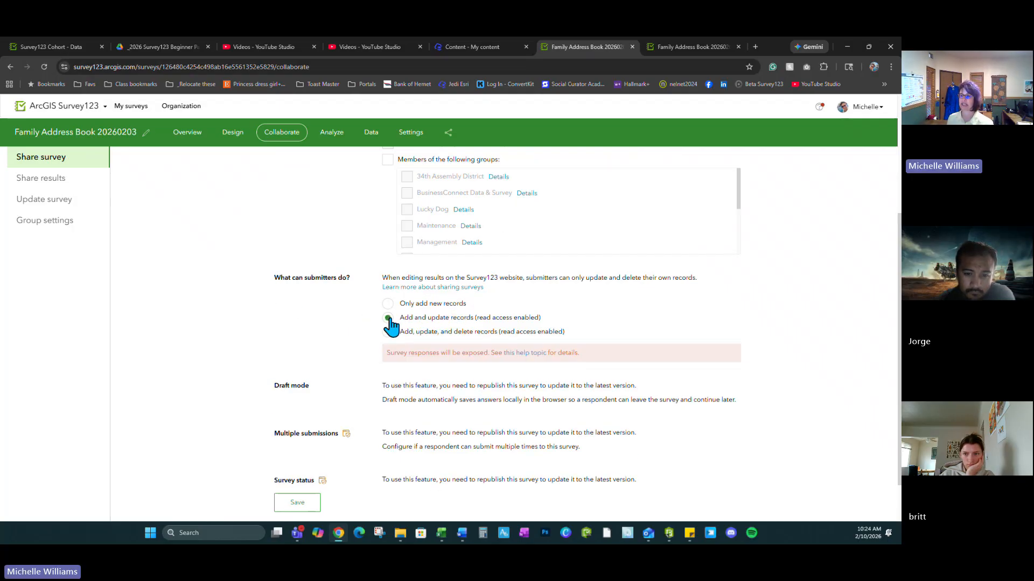
{"action": "left_click", "coordinate": [388, 304]}
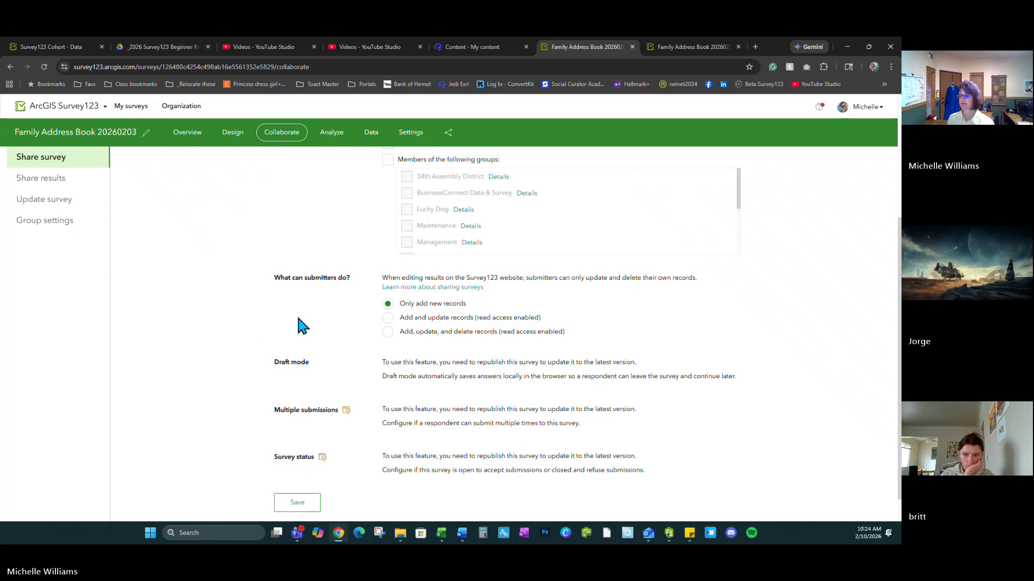
Step: Open the survey's results sharing settings, try Everyone (public) as viewers, and switch the choice to Members of the following groups
{"action": "scroll", "coordinate": [169, 425], "scroll_direction": "down", "scroll_amount": 1}
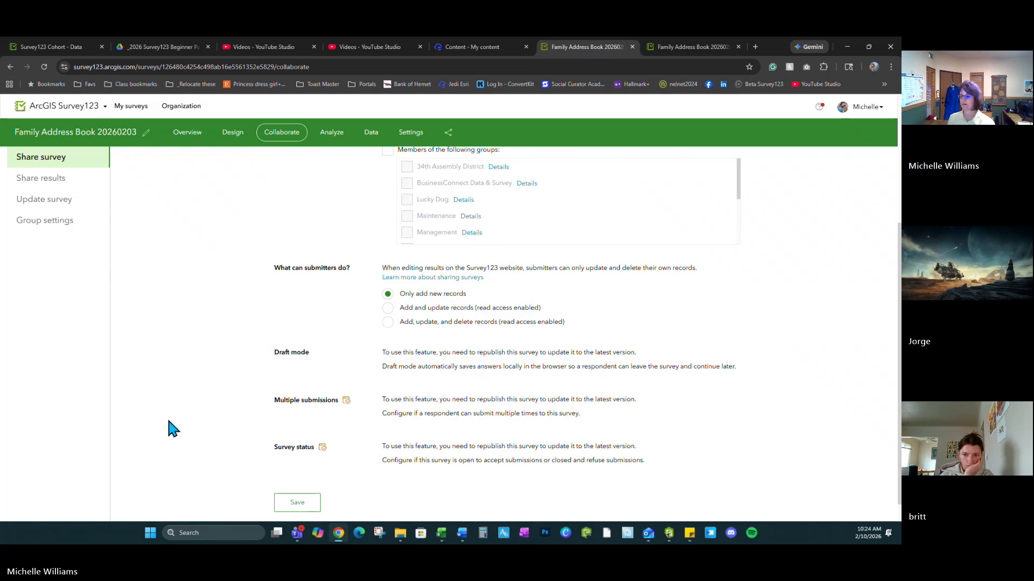
{"action": "left_click", "coordinate": [40, 188]}
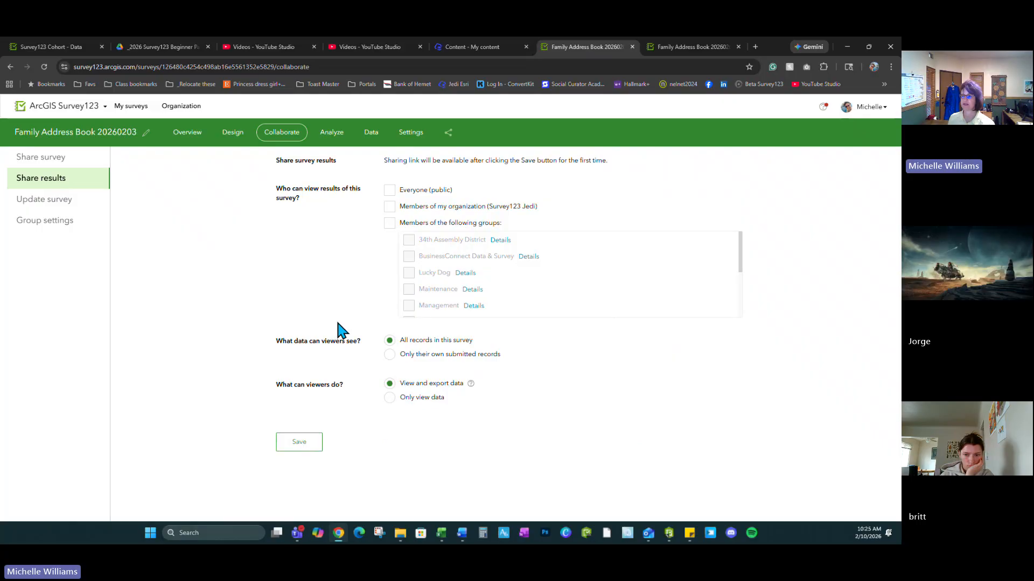
{"action": "left_click", "coordinate": [389, 190]}
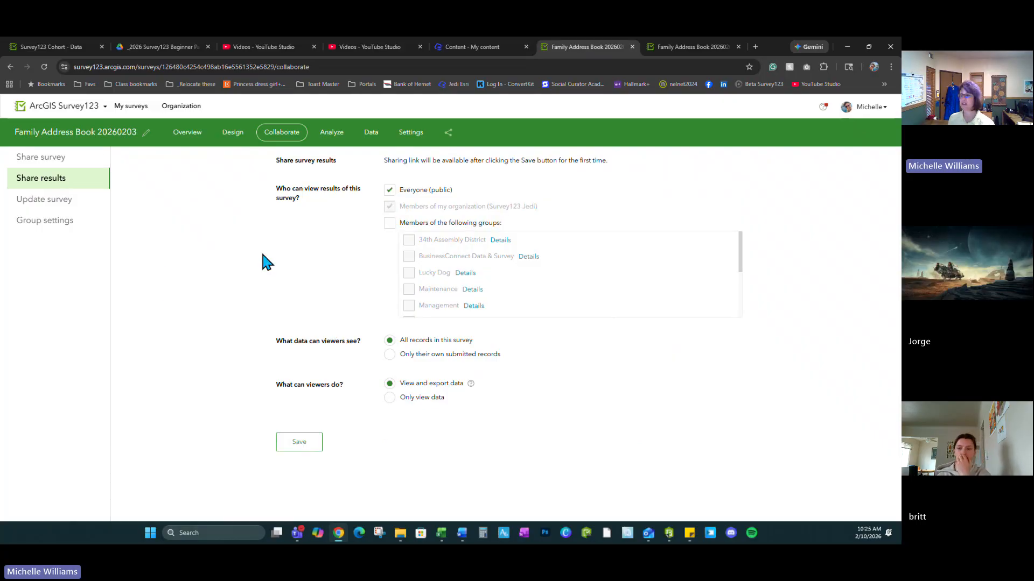
{"action": "left_click", "coordinate": [390, 225]}
{"action": "left_click", "coordinate": [389, 190]}
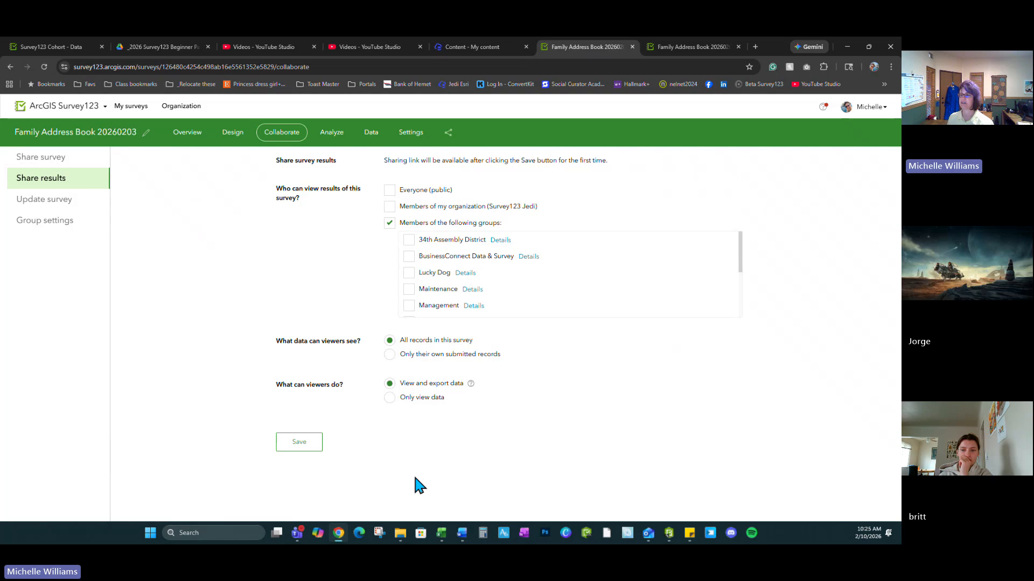
Step: View the survey's Update survey and Group settings pages
{"action": "left_click", "coordinate": [45, 203]}
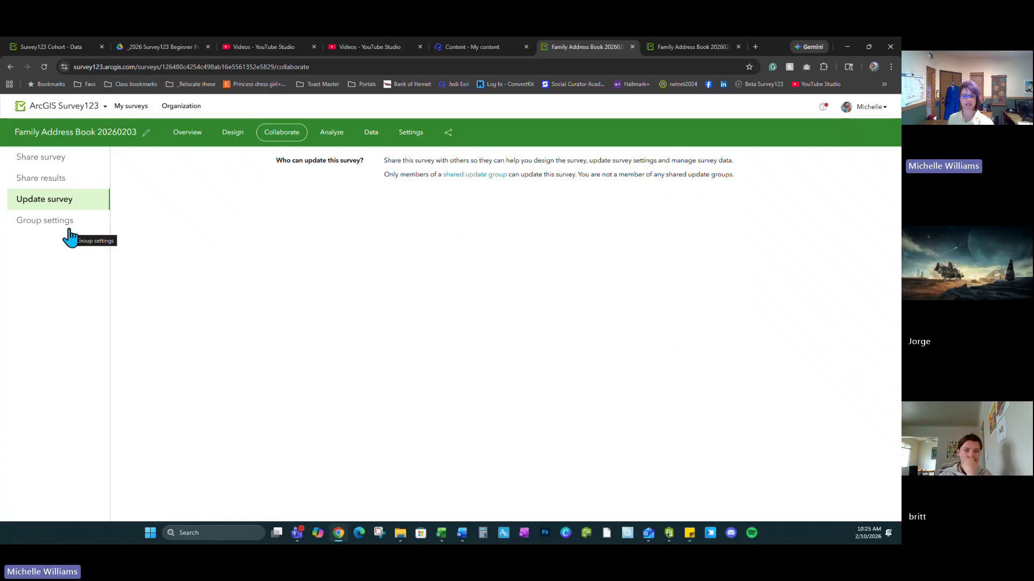
{"action": "left_click", "coordinate": [47, 223]}
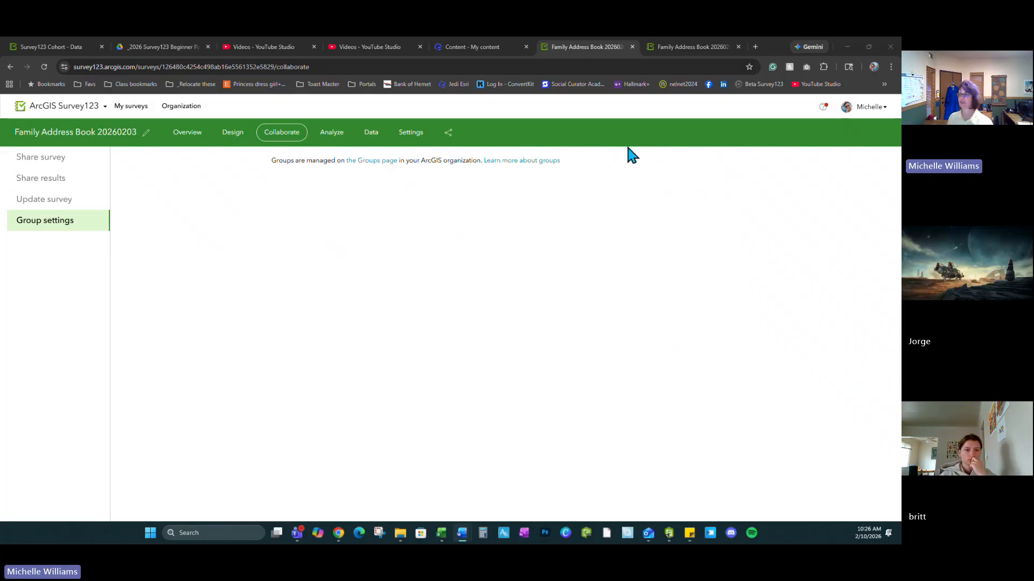
Step: Switch to the ArcGIS Online content and open the item settings of the Family Address Book 20260203 hosted feature layer
{"action": "double_click", "coordinate": [773, 45]}
{"action": "left_click_drag", "start_coordinate": [762, 54], "coordinate": [596, 141]}
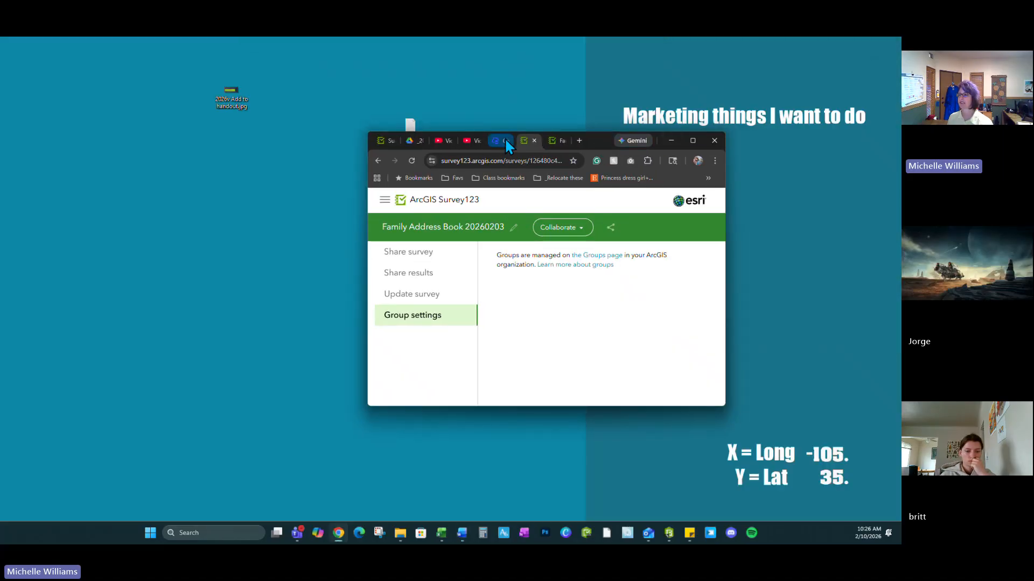
{"action": "left_click", "coordinate": [504, 139]}
{"action": "left_click", "coordinate": [693, 140]}
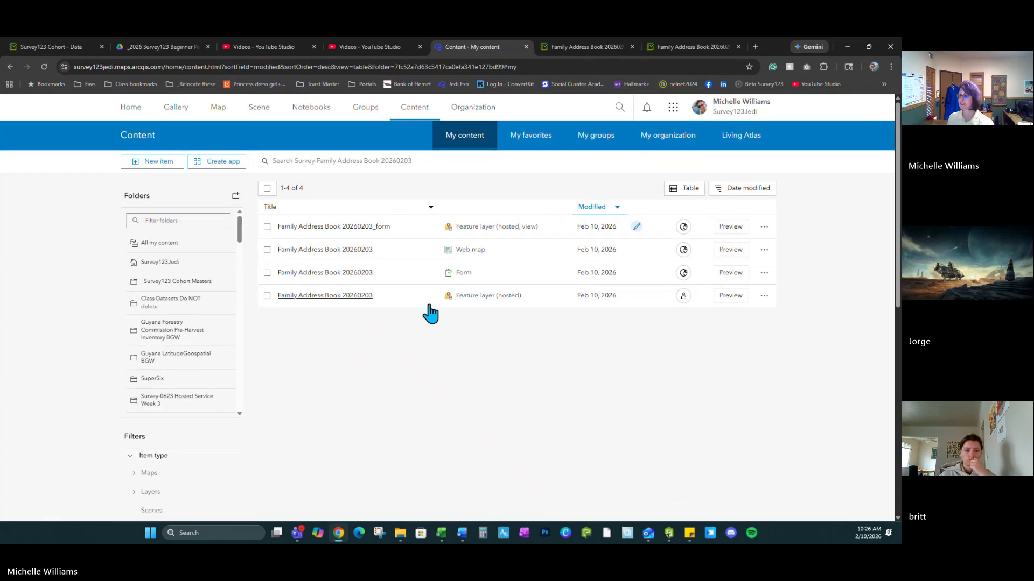
{"action": "left_click", "coordinate": [324, 296]}
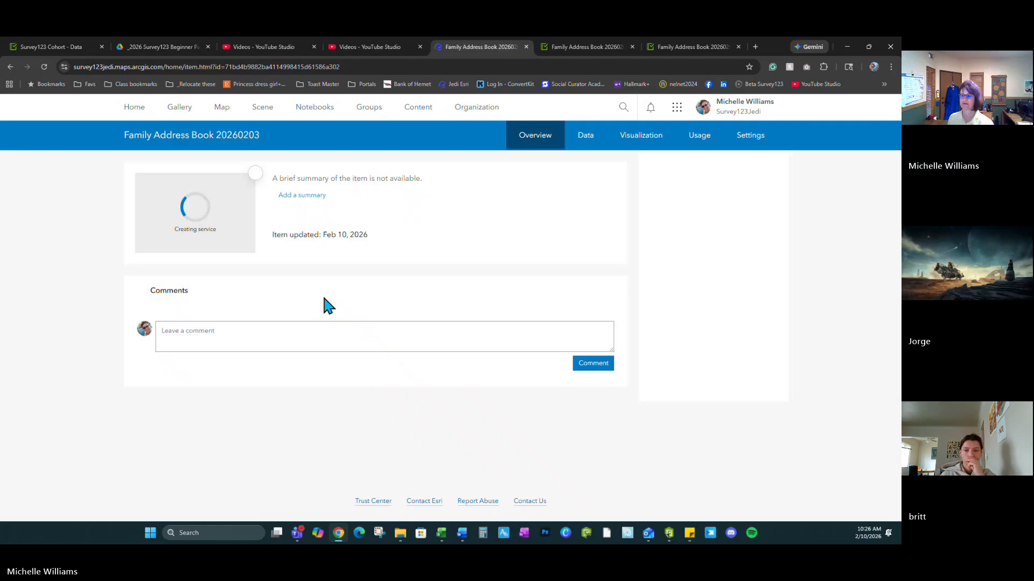
{"action": "left_click", "coordinate": [743, 138]}
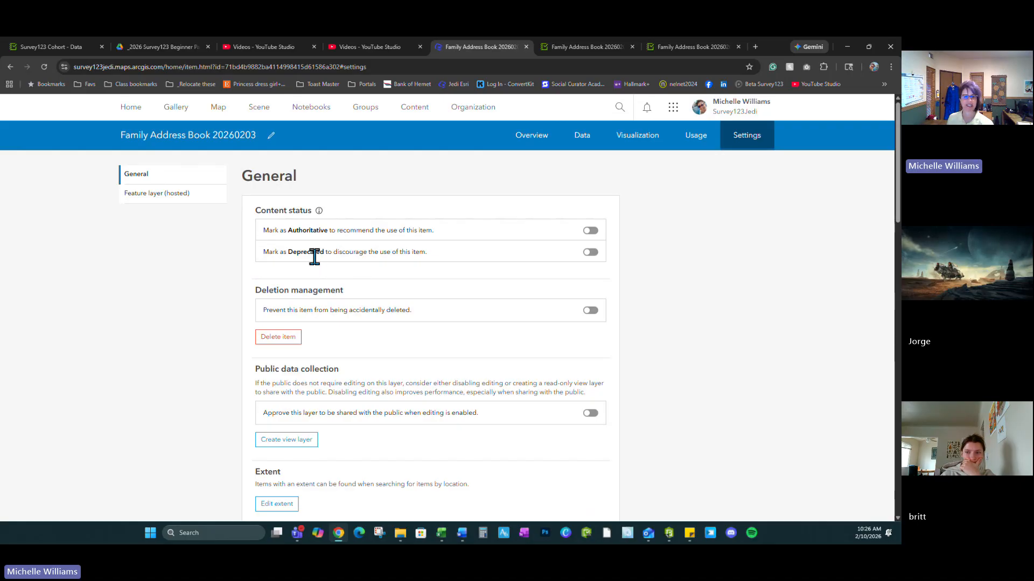
Step: Review the layer's general settings and turn its accidental deletion protection on and back off
{"action": "scroll", "coordinate": [314, 256], "scroll_direction": "down", "scroll_amount": 3}
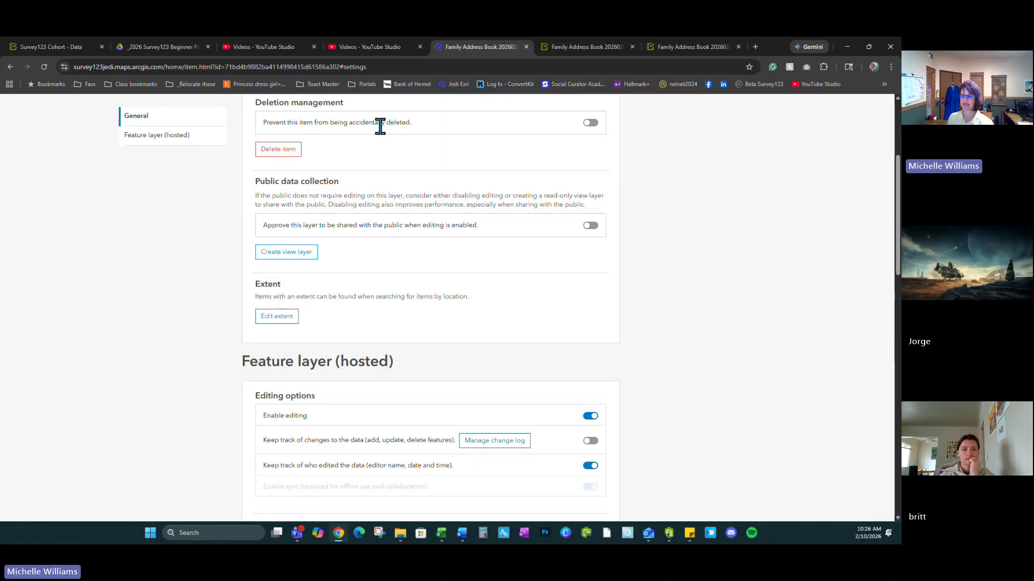
{"action": "scroll", "coordinate": [380, 122], "scroll_direction": "down", "scroll_amount": 1}
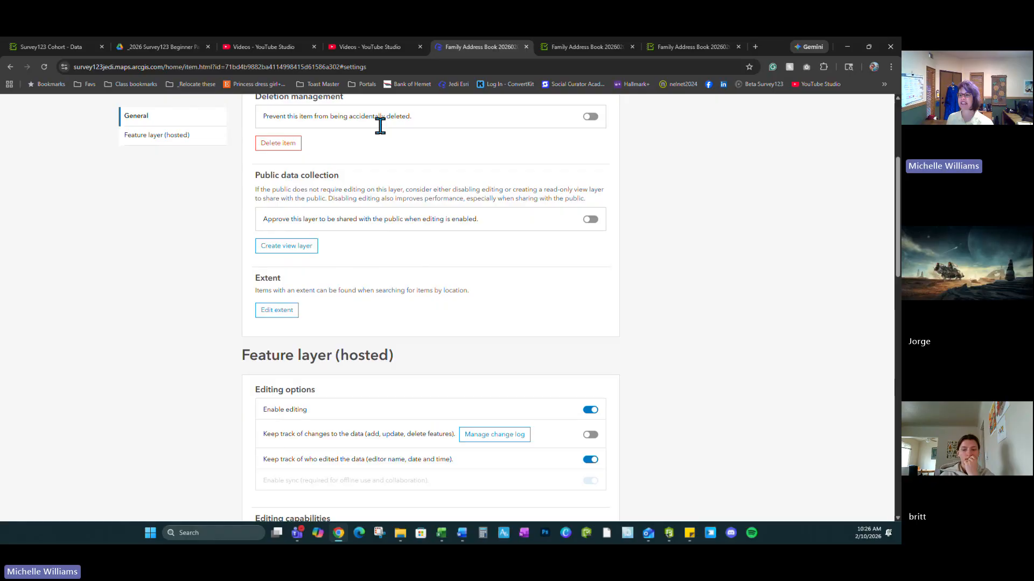
{"action": "scroll", "coordinate": [339, 131], "scroll_direction": "up", "scroll_amount": 3}
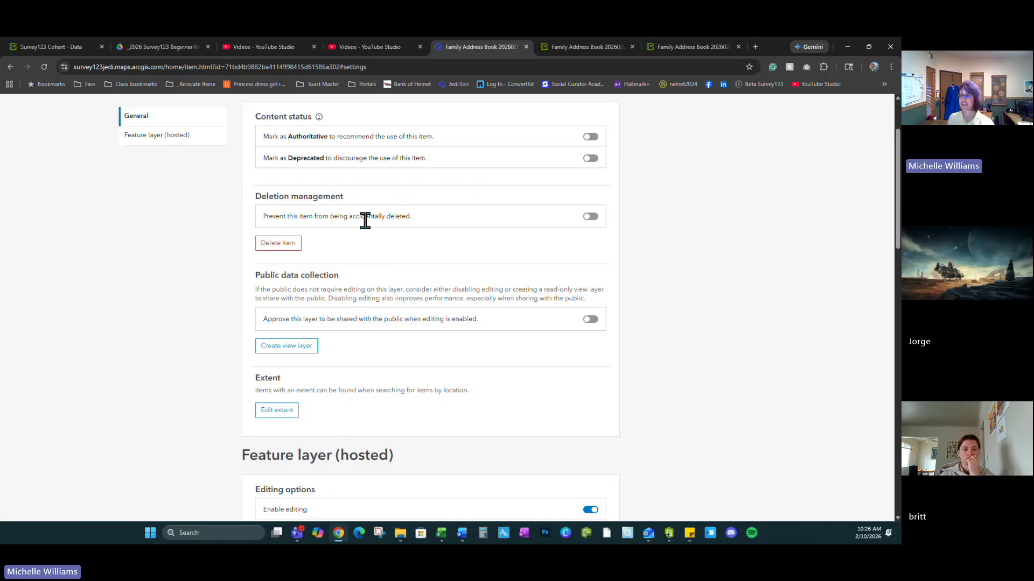
{"action": "left_click", "coordinate": [590, 216]}
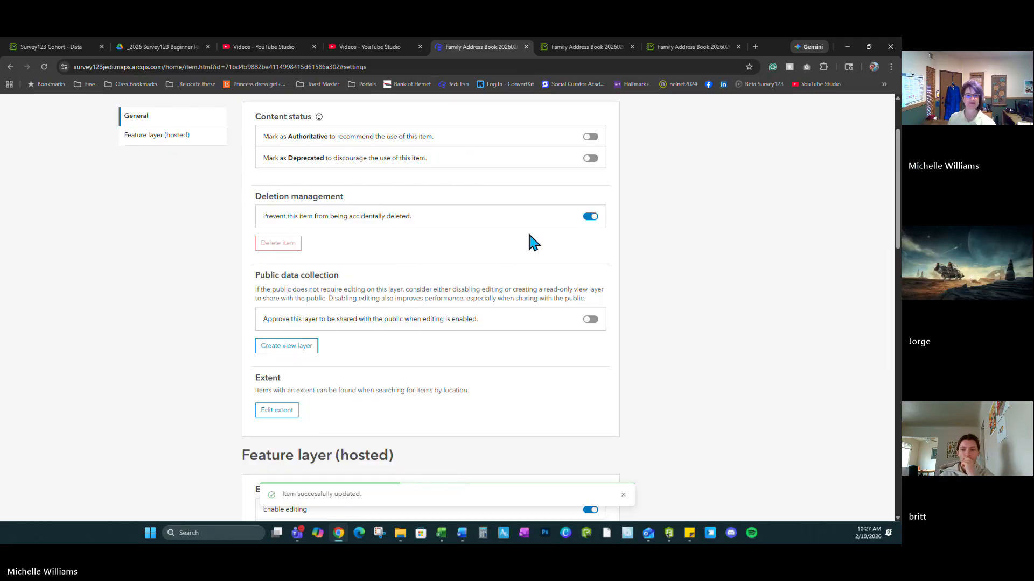
{"action": "left_click", "coordinate": [590, 217]}
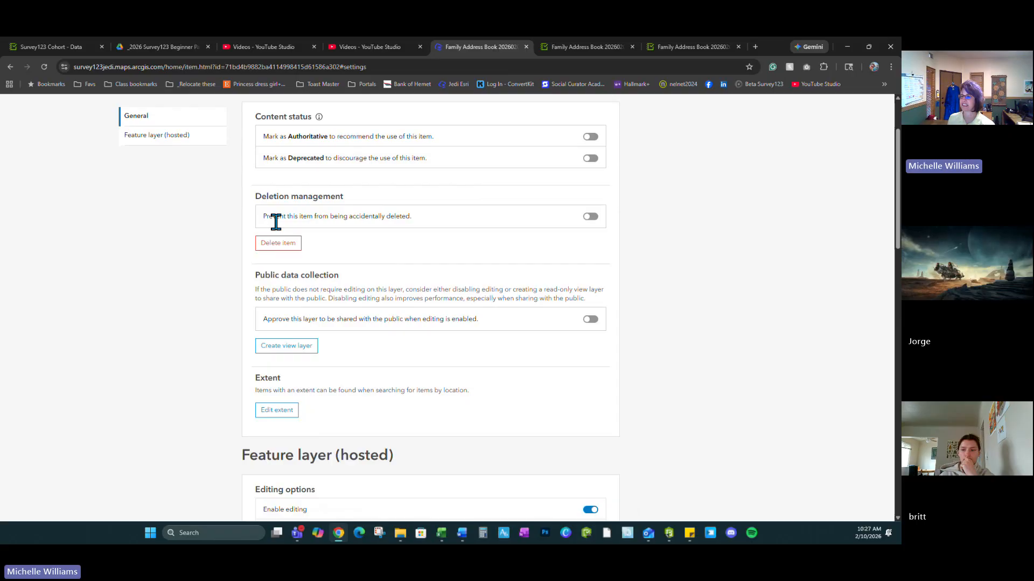
Step: Enable keeping track of changes to the data (add, update, delete features) for the hosted feature layer and save the settings
{"action": "scroll", "coordinate": [355, 312], "scroll_direction": "down", "scroll_amount": 3}
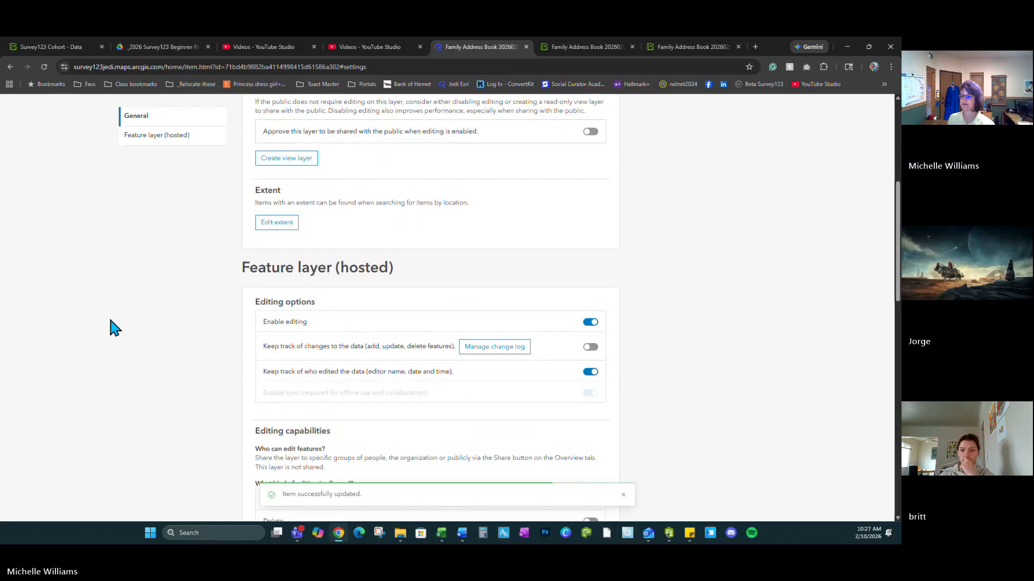
{"action": "scroll", "coordinate": [108, 323], "scroll_direction": "down", "scroll_amount": 2}
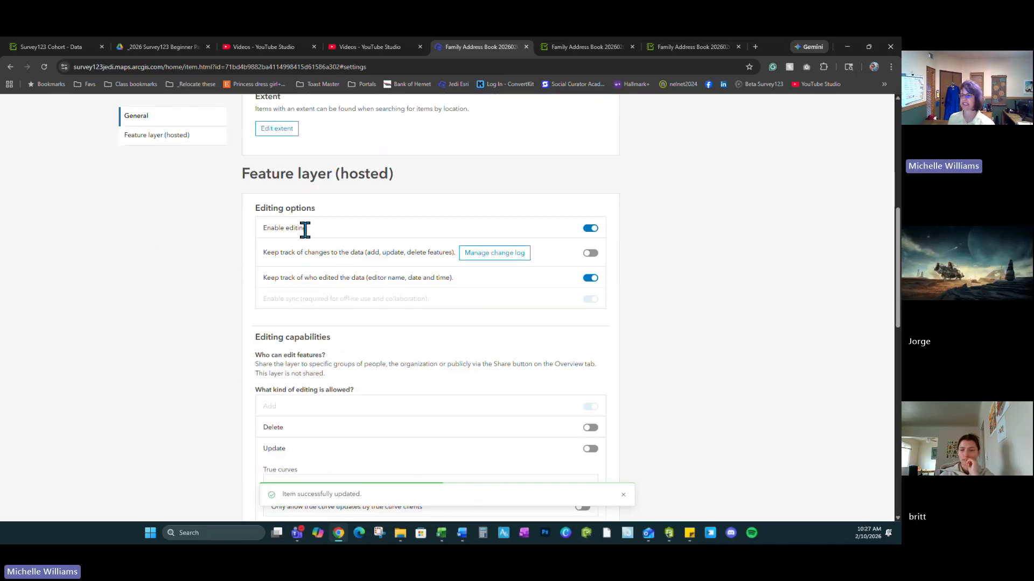
{"action": "left_click_drag", "start_coordinate": [281, 253], "coordinate": [433, 253]}
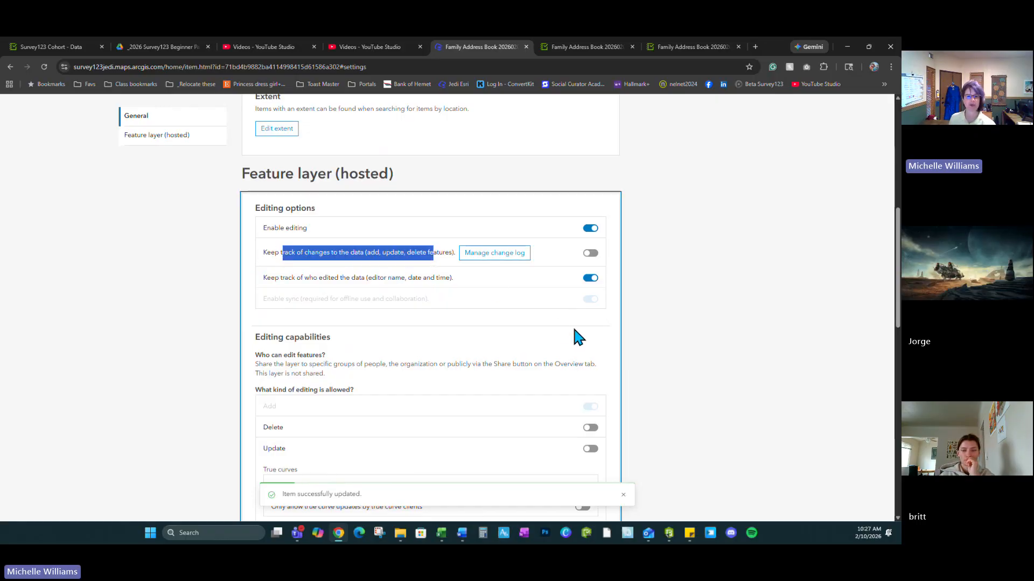
{"action": "left_click", "coordinate": [591, 253]}
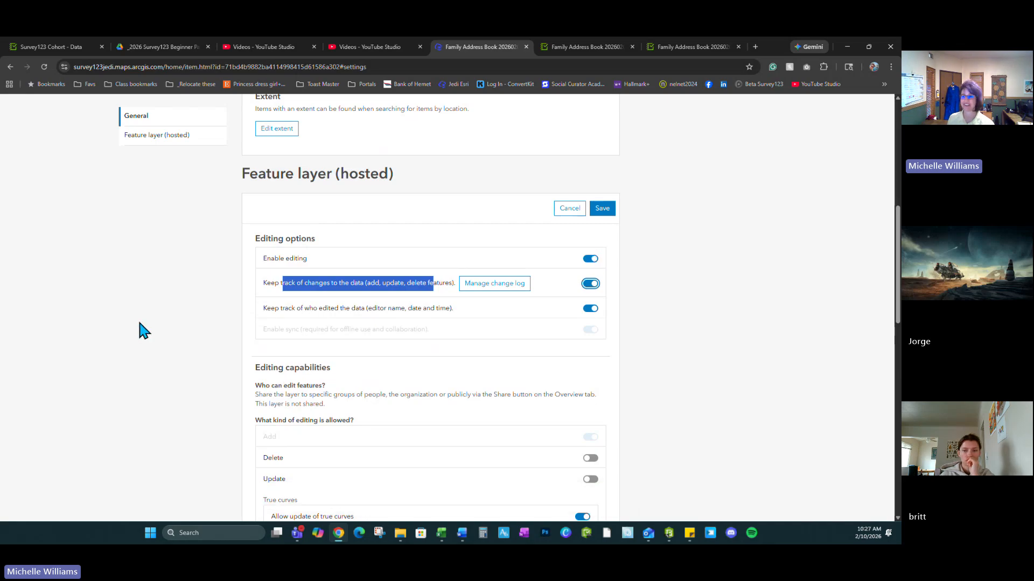
{"action": "left_click", "coordinate": [602, 209]}
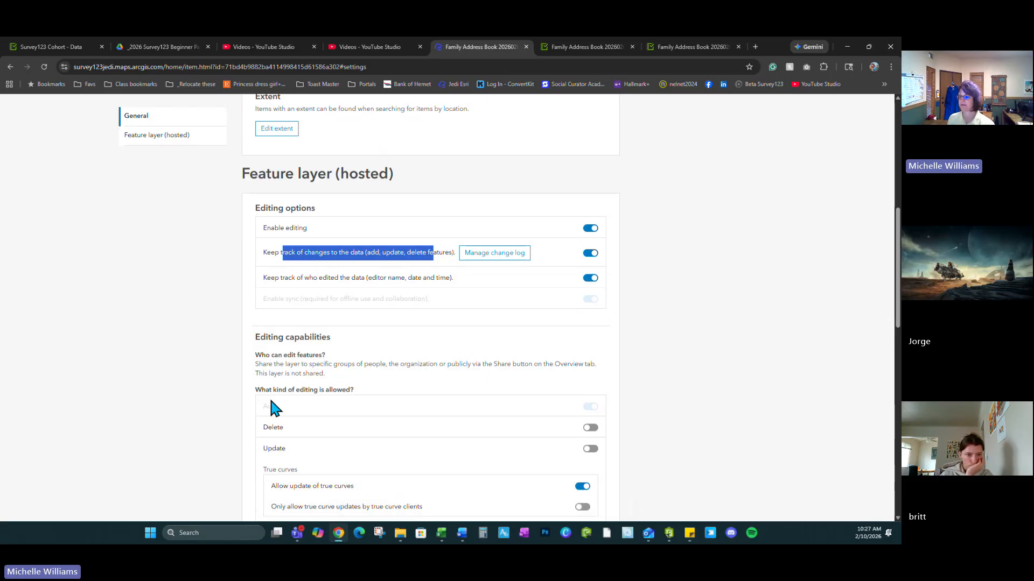
Step: Allow editors to update attributes and geometry on the hosted layer, and disable updates of true curves
{"action": "scroll", "coordinate": [271, 401], "scroll_direction": "down", "scroll_amount": 3}
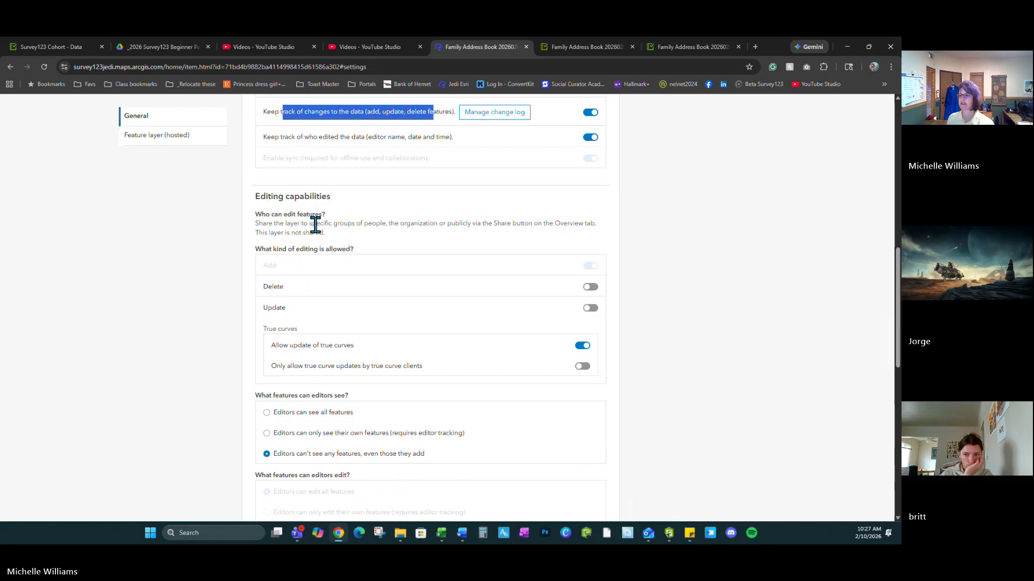
{"action": "left_click_drag", "start_coordinate": [330, 196], "coordinate": [256, 200]}
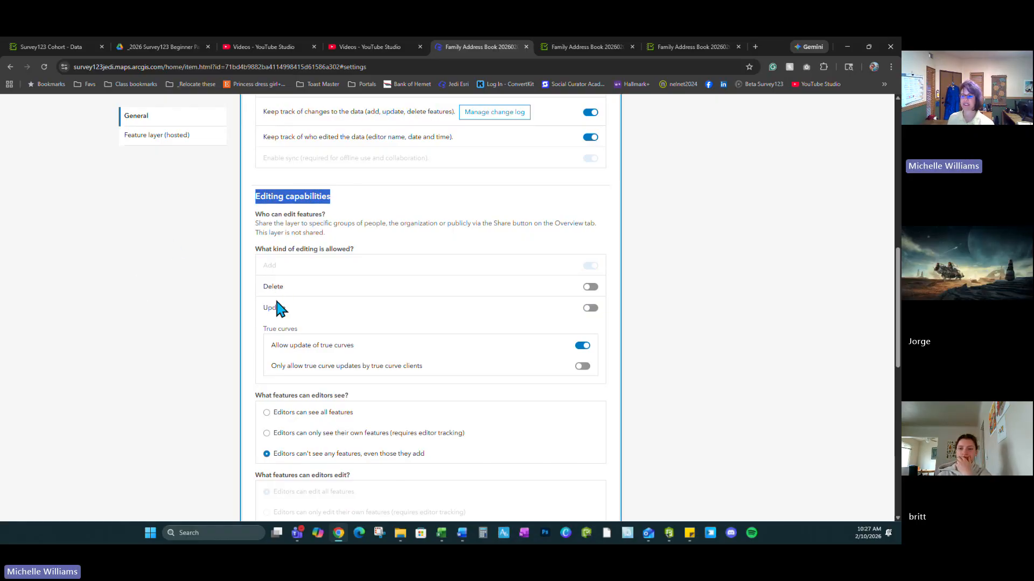
{"action": "left_click", "coordinate": [594, 310]}
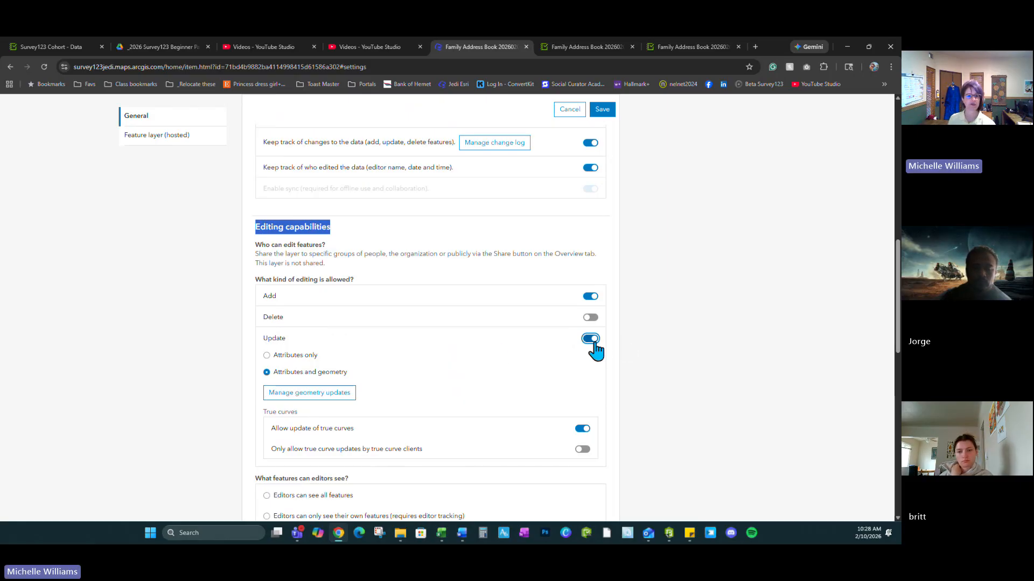
{"action": "scroll", "coordinate": [490, 352], "scroll_direction": "down", "scroll_amount": 1}
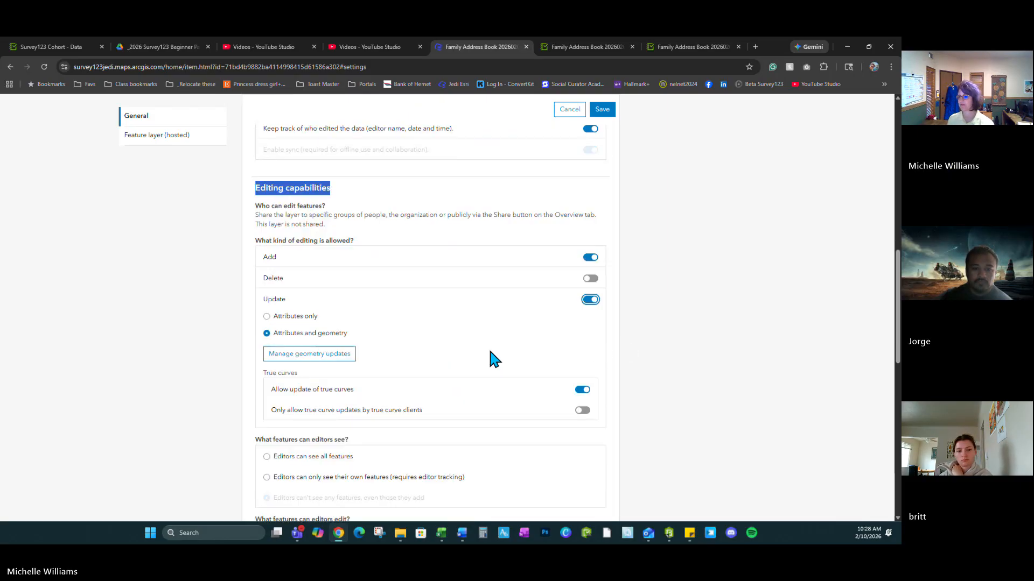
{"action": "scroll", "coordinate": [494, 359], "scroll_direction": "down", "scroll_amount": 1}
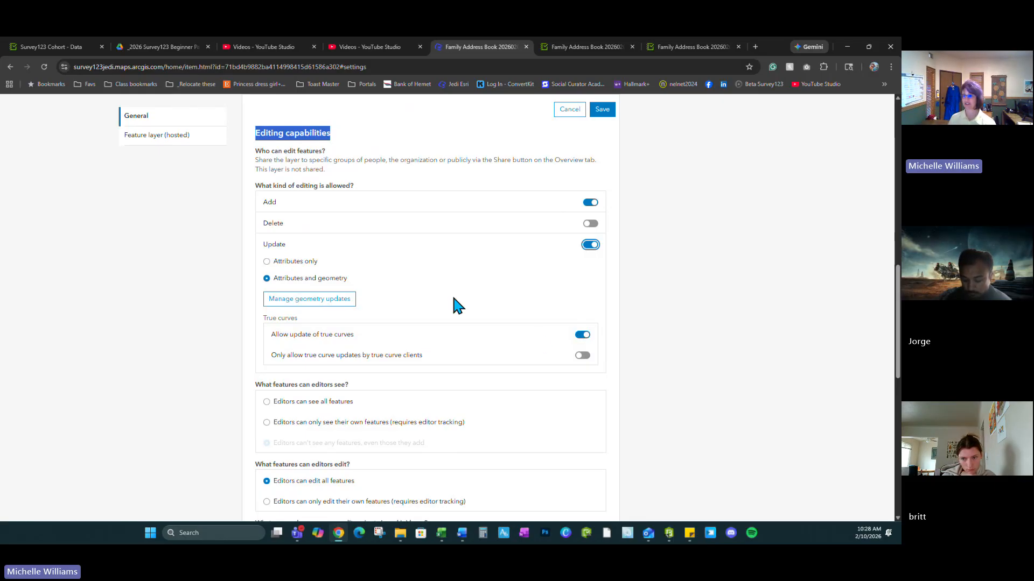
{"action": "left_click", "coordinate": [582, 336]}
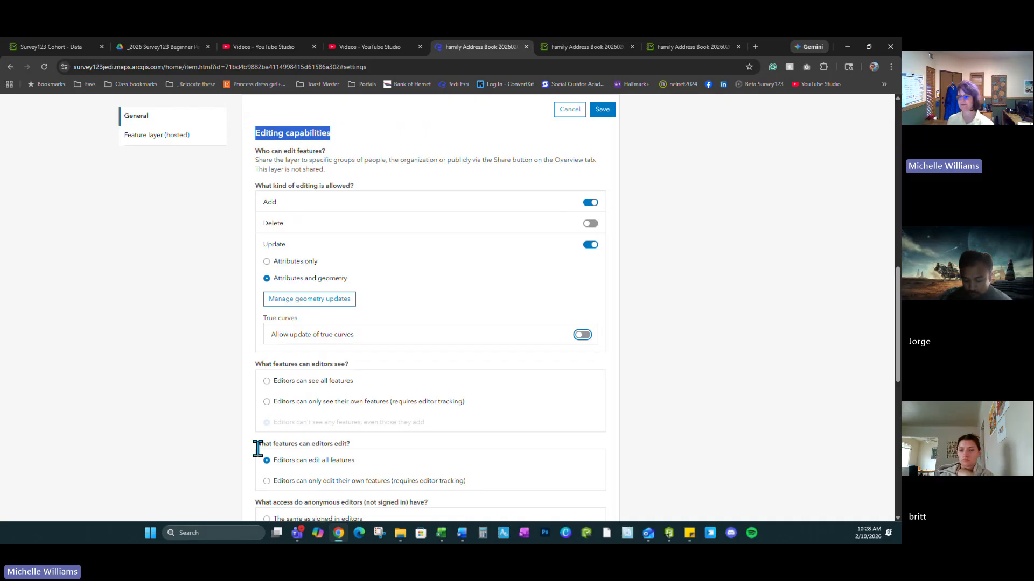
Step: Set the editing capabilities so that editors can see all features and edit all features, after trying own-features-only visibility
{"action": "scroll", "coordinate": [305, 405], "scroll_direction": "down", "scroll_amount": 1}
{"action": "scroll", "coordinate": [305, 406], "scroll_direction": "down", "scroll_amount": 2}
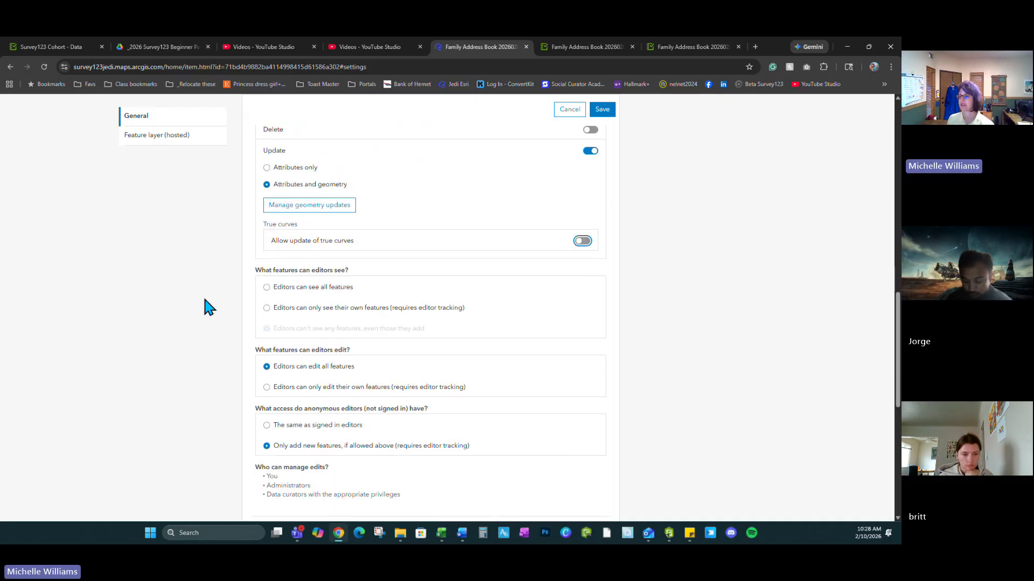
{"action": "left_click", "coordinate": [267, 288]}
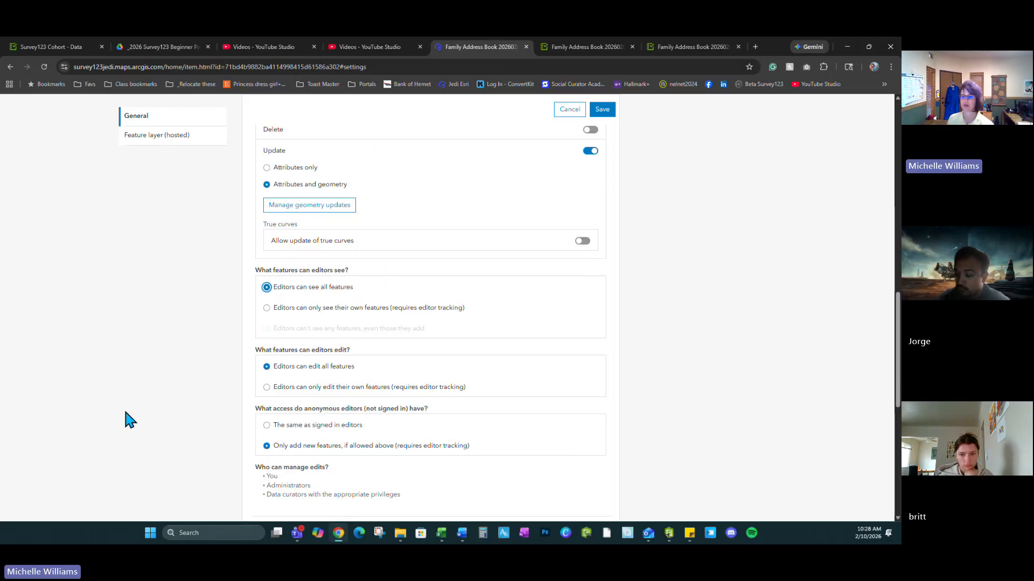
{"action": "left_click", "coordinate": [266, 308]}
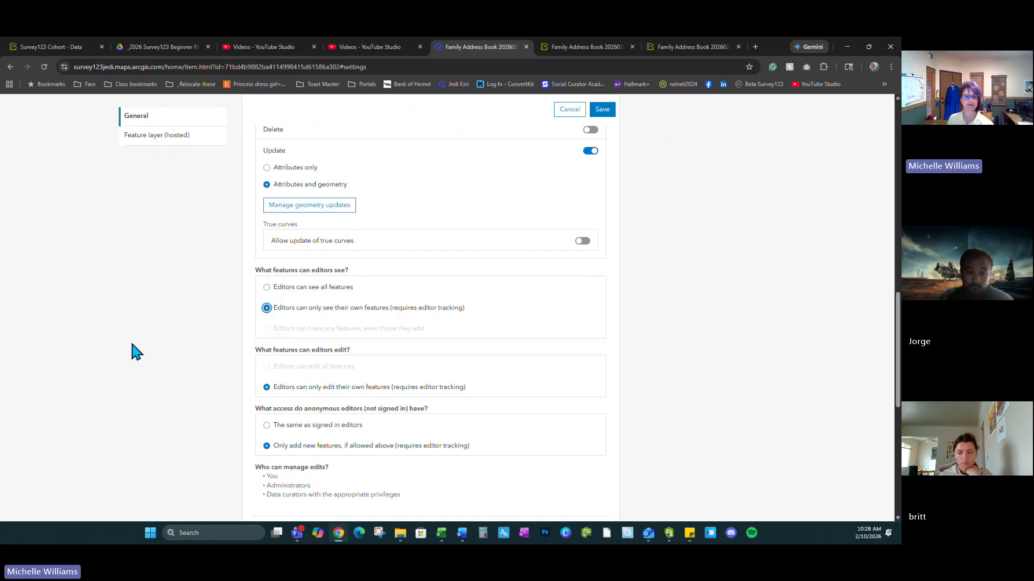
{"action": "left_click", "coordinate": [267, 287]}
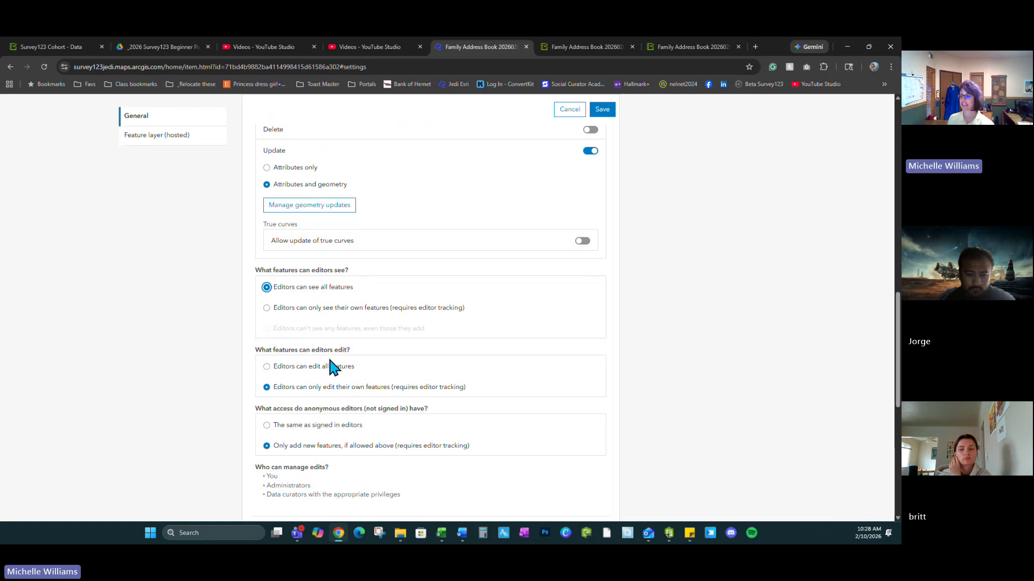
{"action": "left_click", "coordinate": [266, 367]}
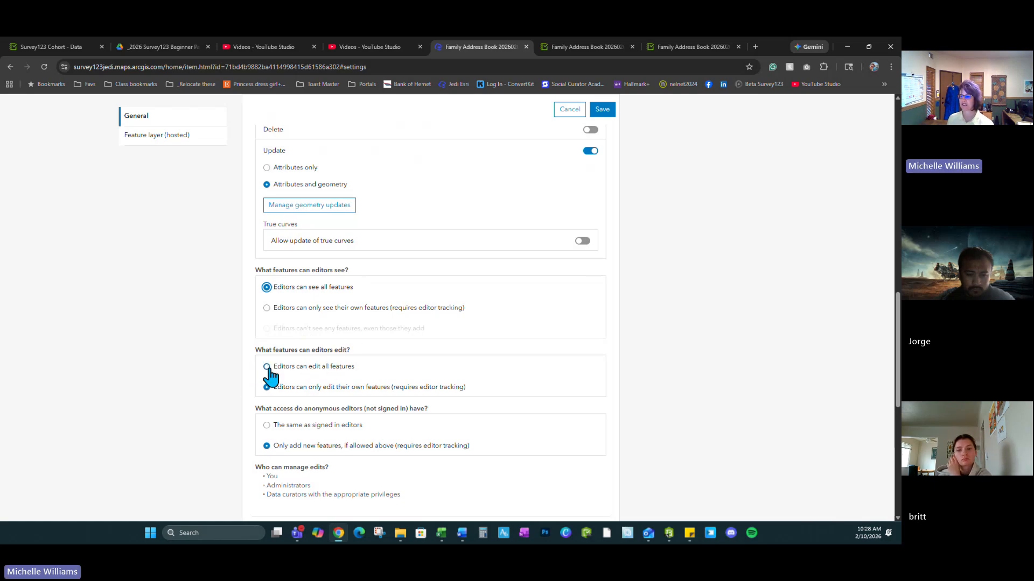
Step: Review the anonymous editor access and allow others to export the layer's data to different formats
{"action": "scroll", "coordinate": [113, 377], "scroll_direction": "down", "scroll_amount": 3}
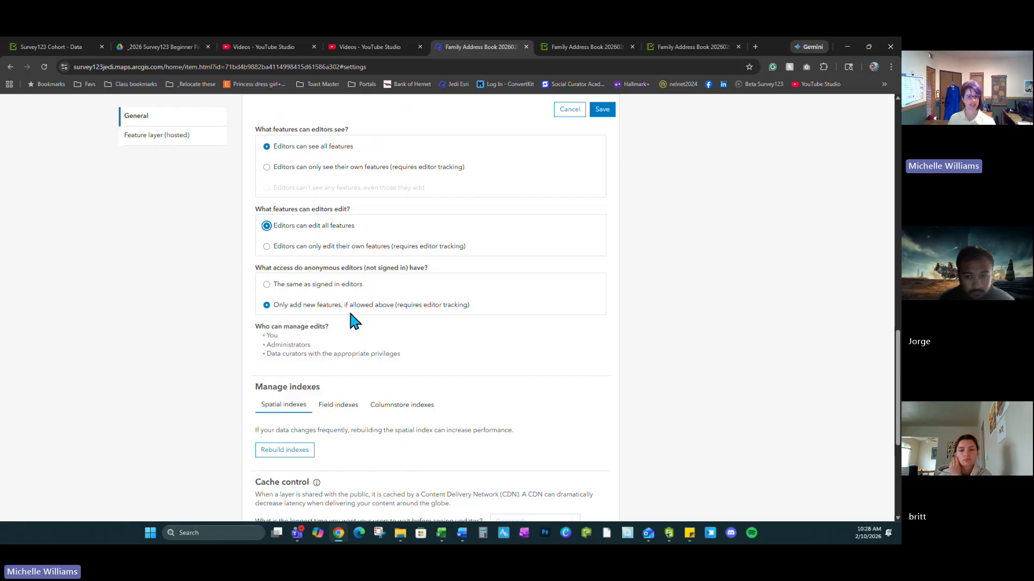
{"action": "left_click", "coordinate": [151, 315]}
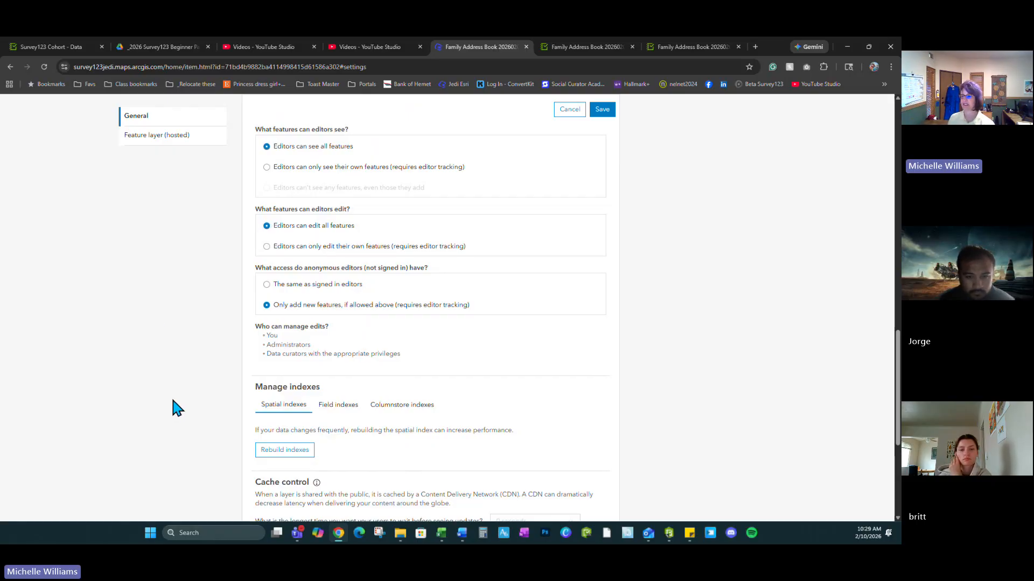
{"action": "scroll", "coordinate": [263, 351], "scroll_direction": "down", "scroll_amount": 3}
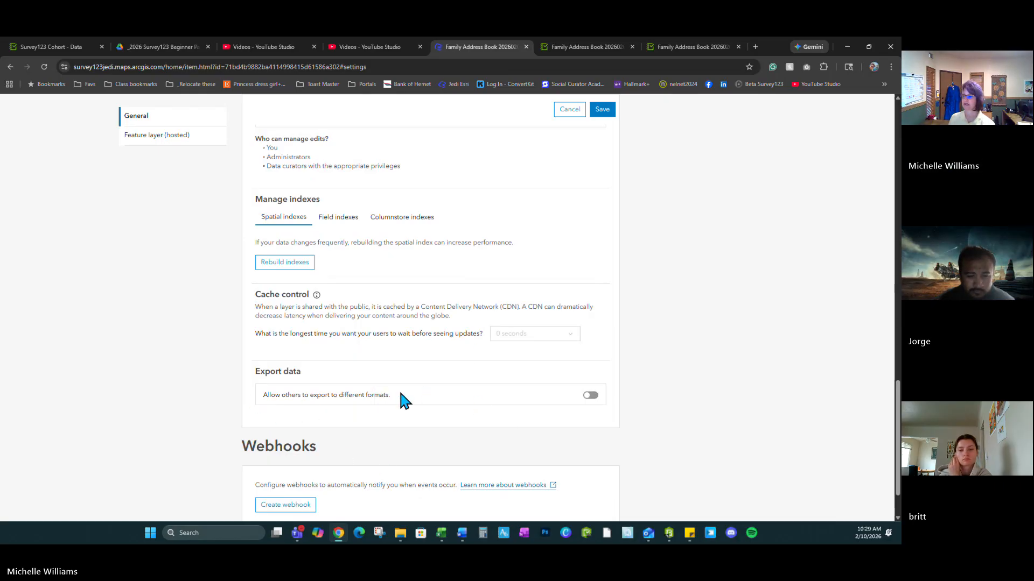
{"action": "left_click_drag", "start_coordinate": [398, 395], "coordinate": [262, 395]}
{"action": "left_click", "coordinate": [590, 396]}
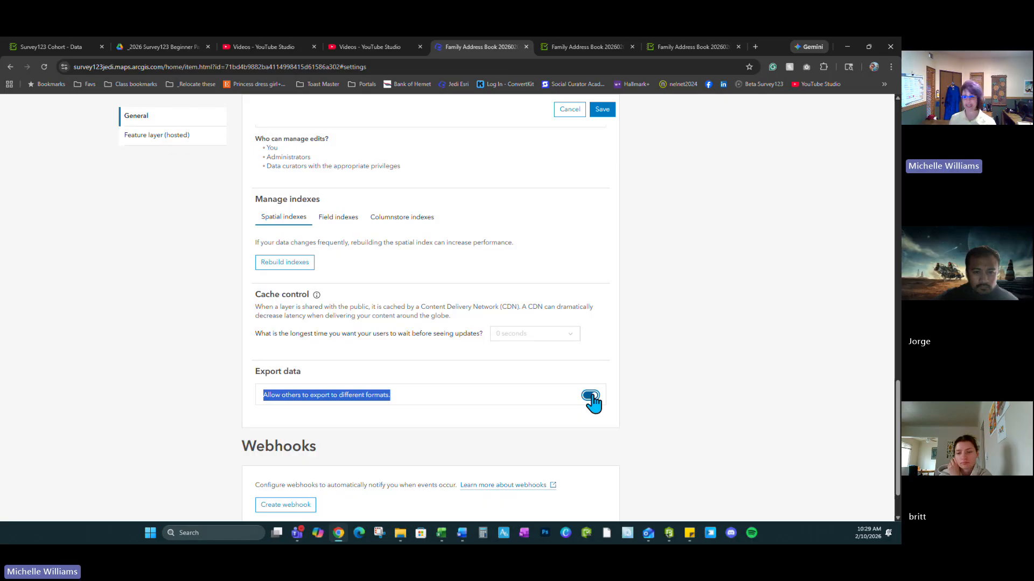
Step: Review the hosted feature layer's remaining settings: indexes, cache control, data export, webhooks, general item options and editing options
{"action": "left_click", "coordinate": [642, 379]}
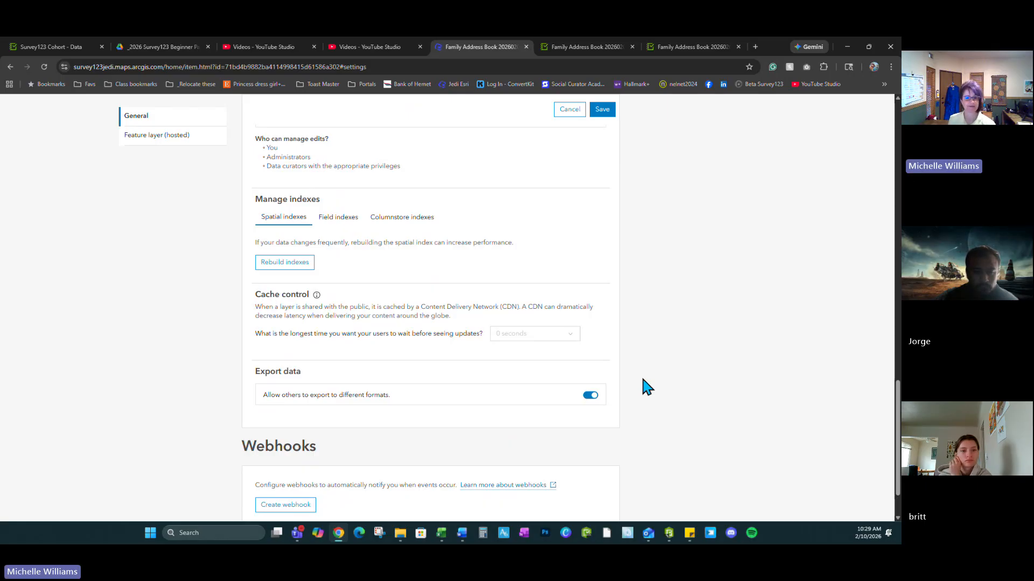
{"action": "scroll", "coordinate": [355, 401], "scroll_direction": "down", "scroll_amount": 1}
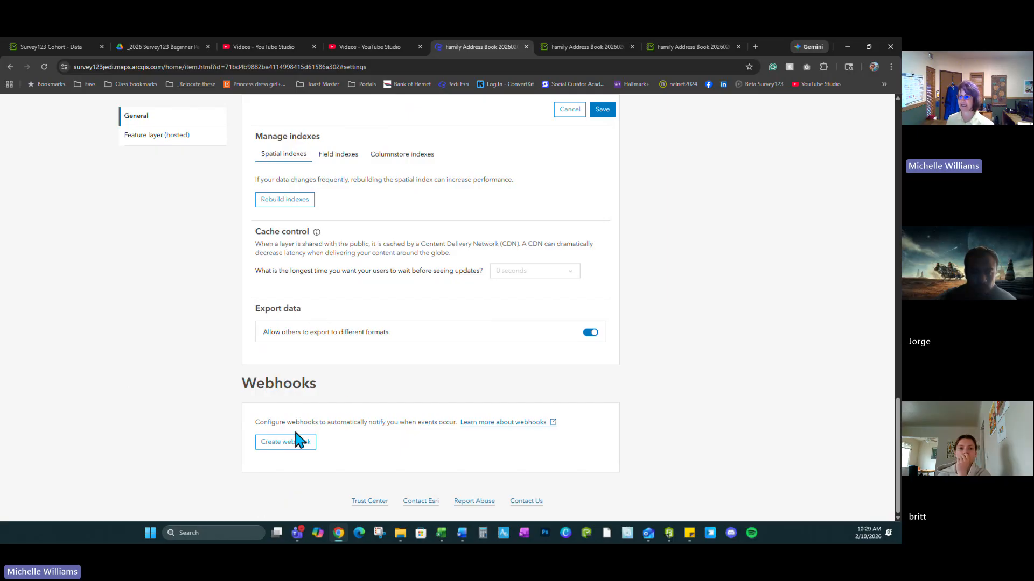
{"action": "scroll", "coordinate": [177, 305], "scroll_direction": "up", "scroll_amount": 15}
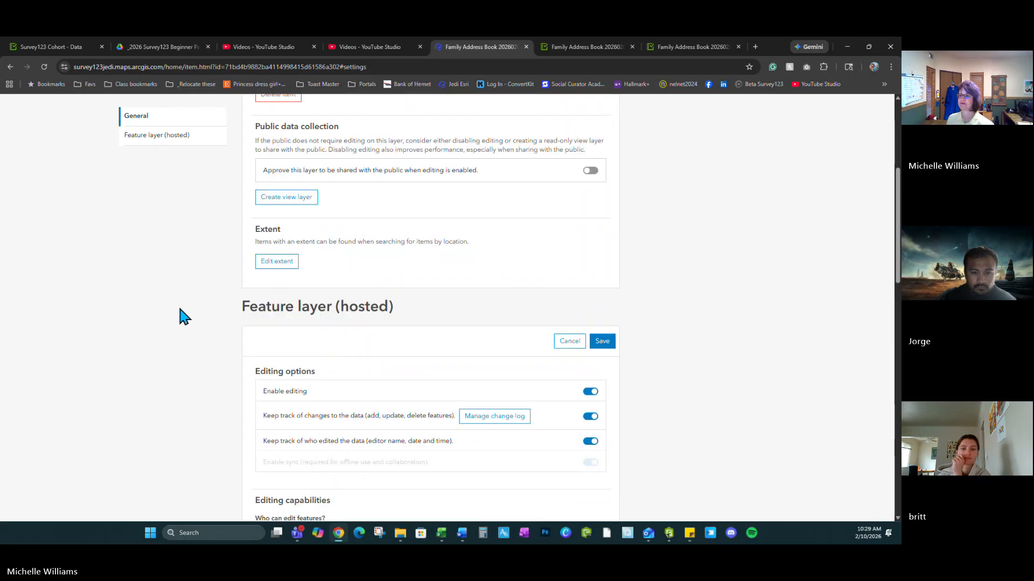
{"action": "scroll", "coordinate": [179, 309], "scroll_direction": "up", "scroll_amount": 5}
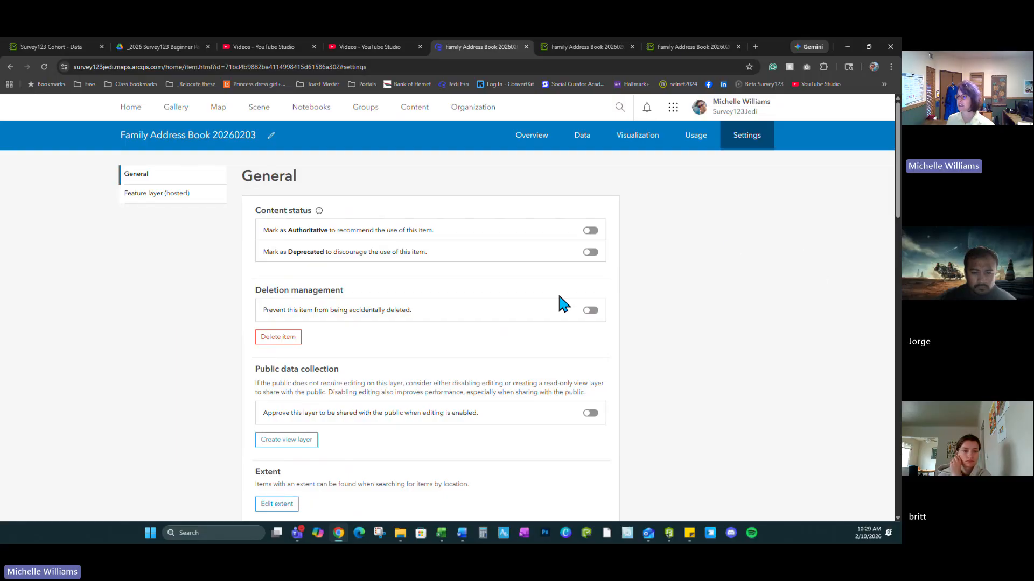
{"action": "scroll", "coordinate": [558, 294], "scroll_direction": "down", "scroll_amount": 6}
{"action": "left_click", "coordinate": [606, 254]}
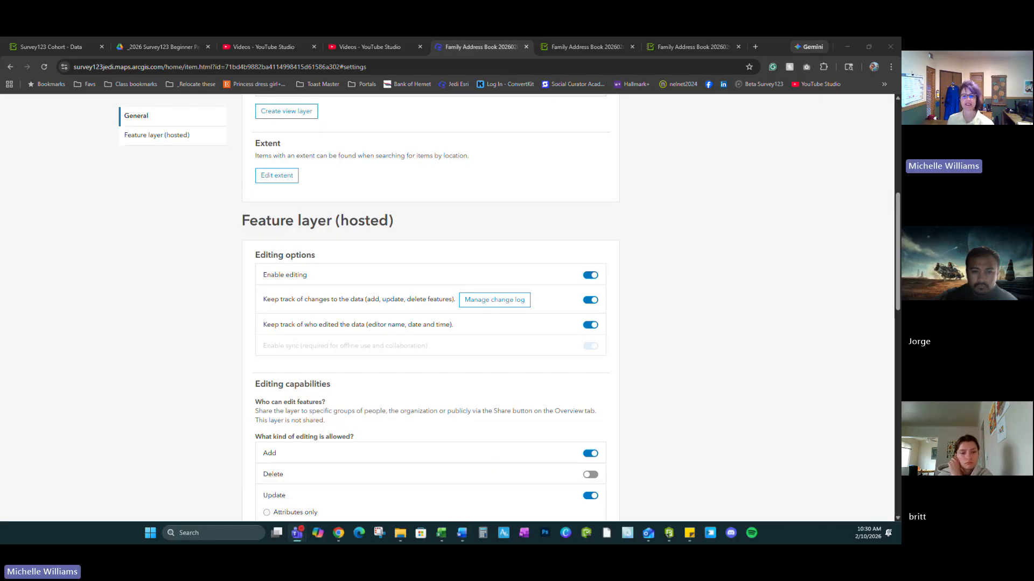
{"action": "scroll", "coordinate": [283, 261], "scroll_direction": "up", "scroll_amount": 6}
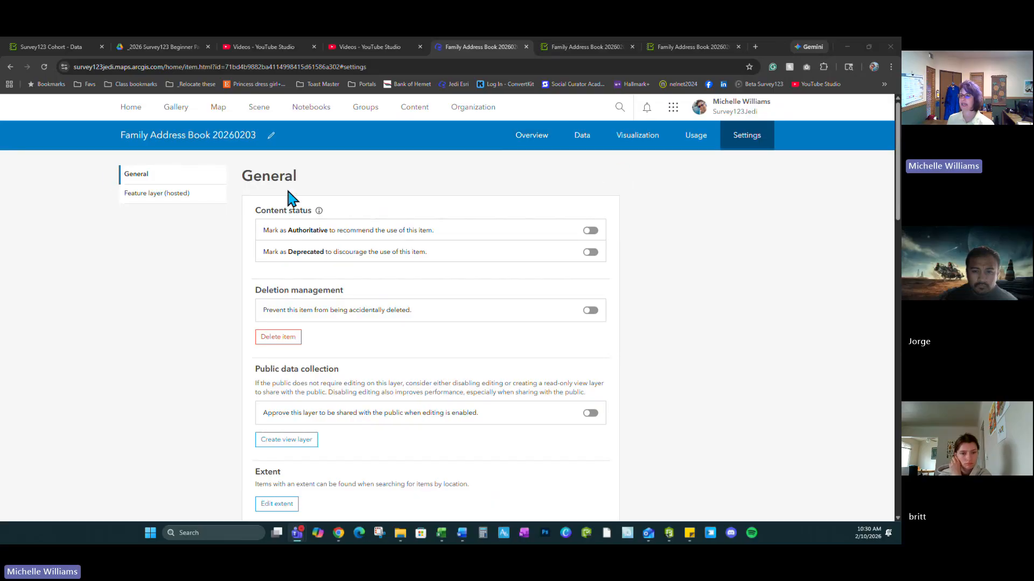
Step: Return to the Family Address Book survey's sharing settings in Survey123 and open the survey from its link in the browser
{"action": "left_click", "coordinate": [604, 52]}
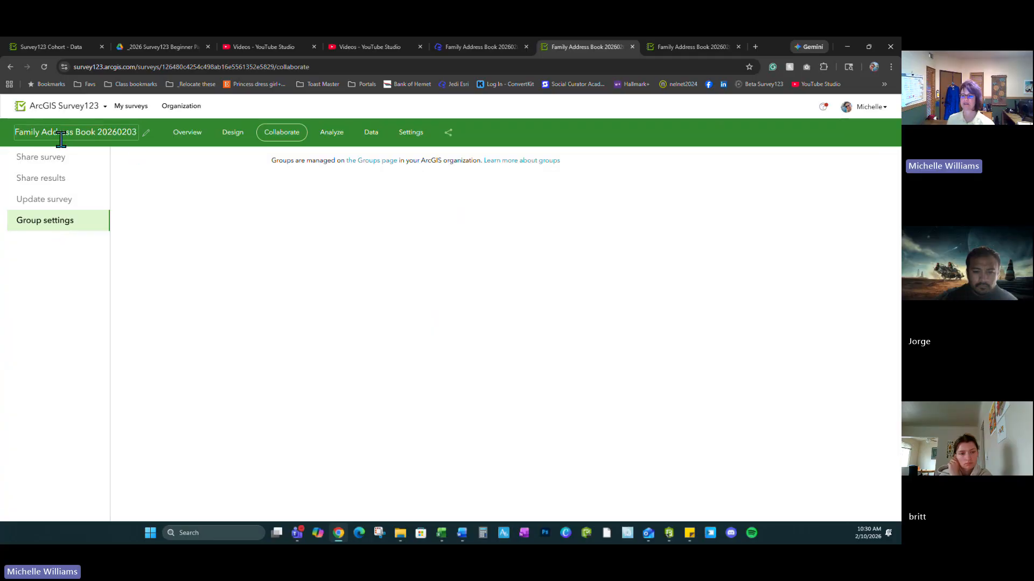
{"action": "left_click", "coordinate": [54, 157]}
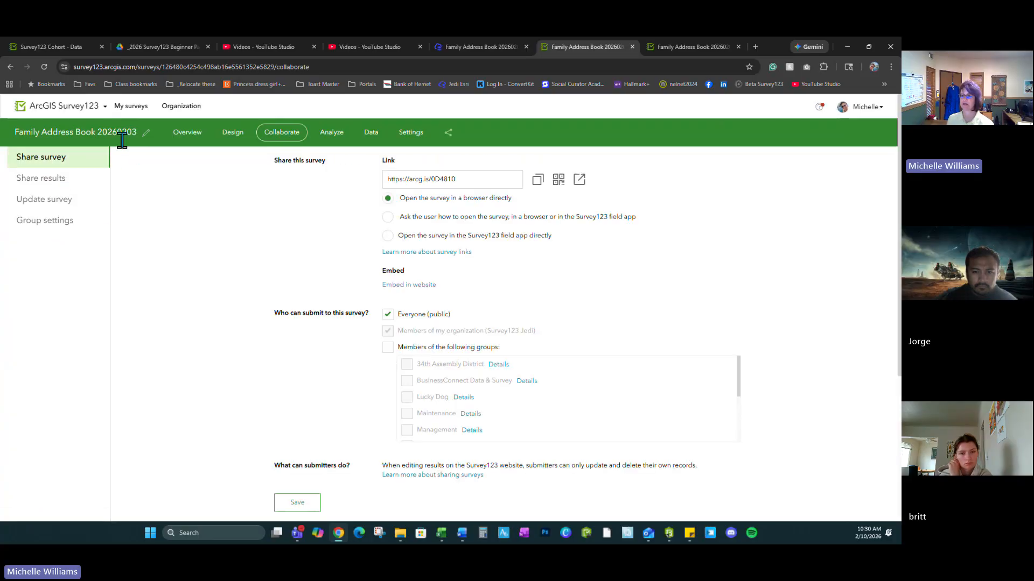
{"action": "left_click", "coordinate": [478, 181]}
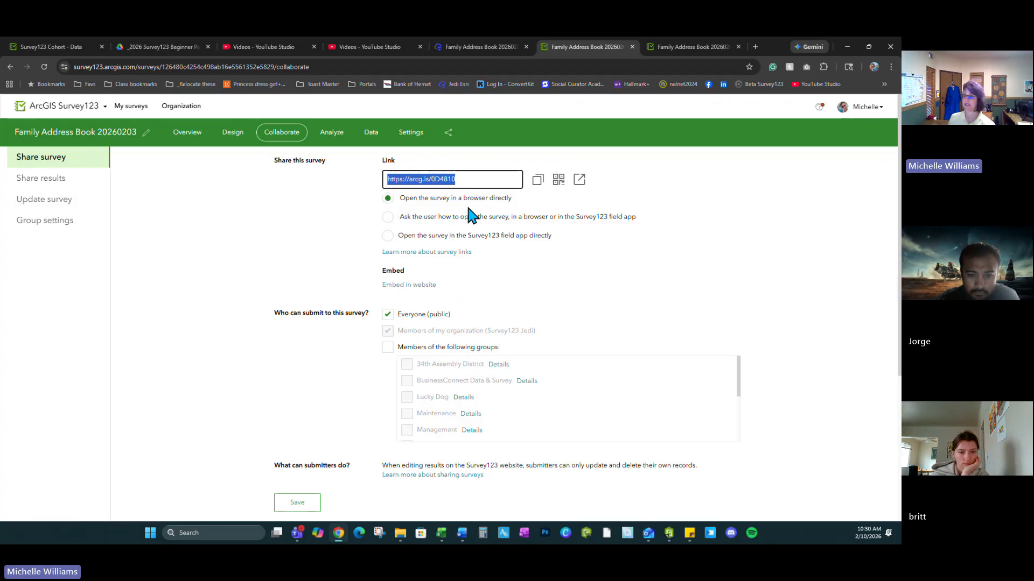
{"action": "left_click", "coordinate": [580, 180]}
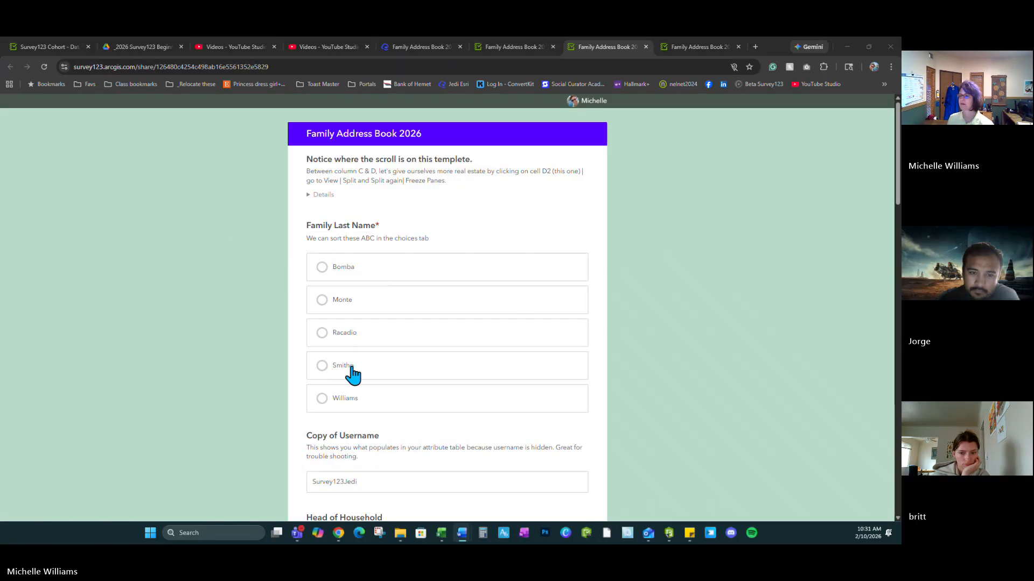
Step: Choose the last Family Last Name option in the survey and enter the head of household's first name
{"action": "left_click", "coordinate": [324, 401]}
{"action": "scroll", "coordinate": [415, 377], "scroll_direction": "down", "scroll_amount": 3}
{"action": "left_click", "coordinate": [377, 295]}
{"action": "left_click", "coordinate": [335, 352]}
{"action": "type", "text": "Bruce"}
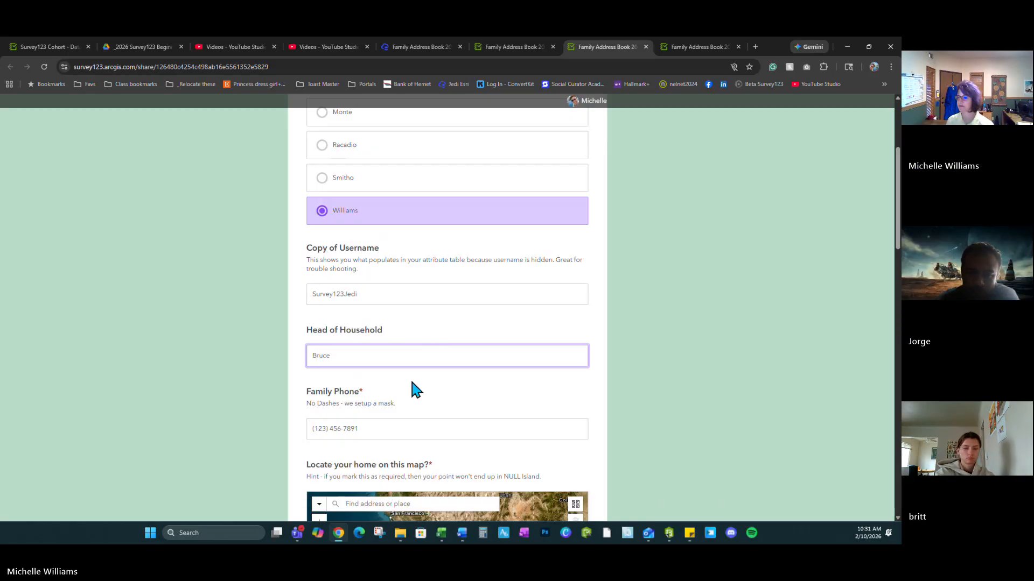
Step: Place the home location point on the survey map in California, at about latitude 35.67 and longitude -117.99
{"action": "scroll", "coordinate": [412, 393], "scroll_direction": "down", "scroll_amount": 5}
{"action": "left_click", "coordinate": [483, 256]}
{"action": "left_click", "coordinate": [420, 260]}
{"action": "left_click", "coordinate": [437, 262]}
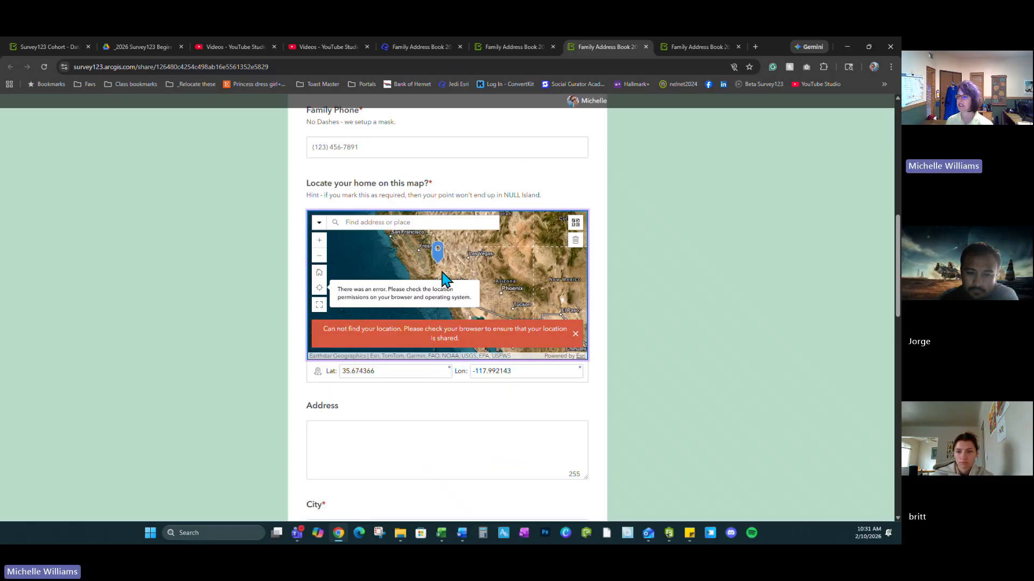
Step: Fill in the address, city and zip code from the first saved address suggestion, keeping the state as CA
{"action": "scroll", "coordinate": [463, 291], "scroll_direction": "down", "scroll_amount": 3}
{"action": "left_click", "coordinate": [355, 259]}
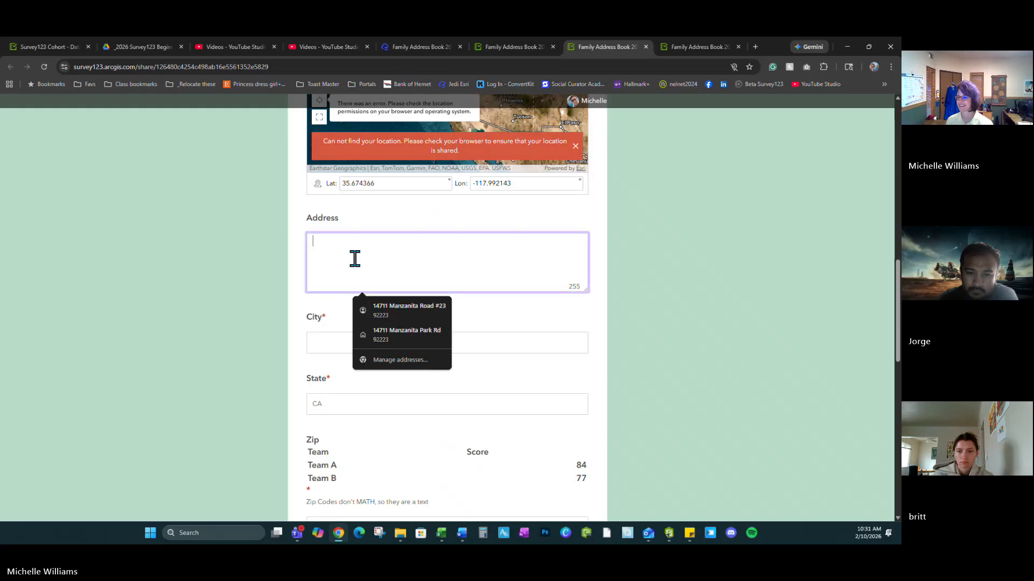
{"action": "left_click", "coordinate": [406, 310]}
{"action": "left_click", "coordinate": [337, 404]}
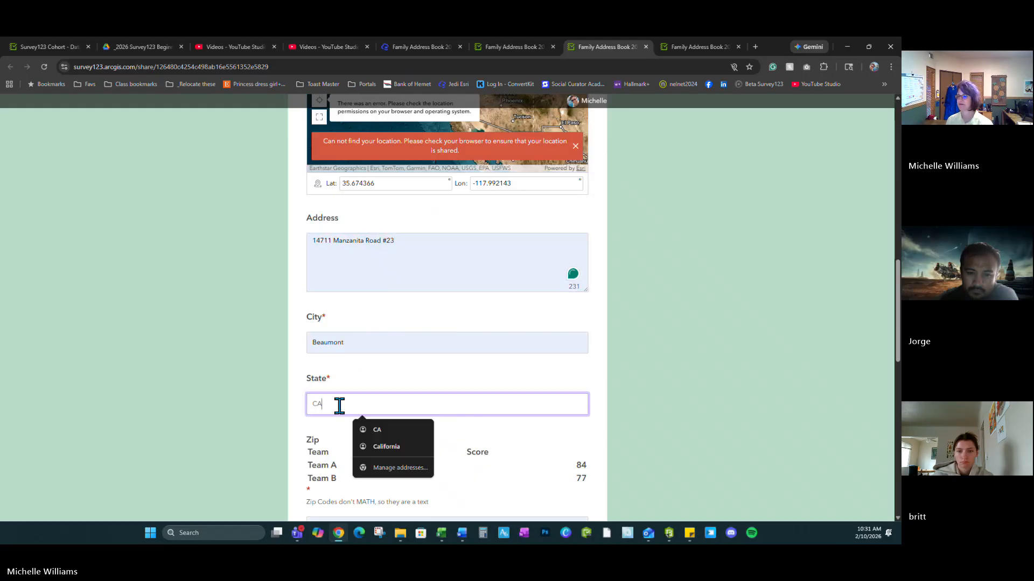
Step: Enter 12 as the number of years lived at the address
{"action": "scroll", "coordinate": [539, 379], "scroll_direction": "down", "scroll_amount": 3}
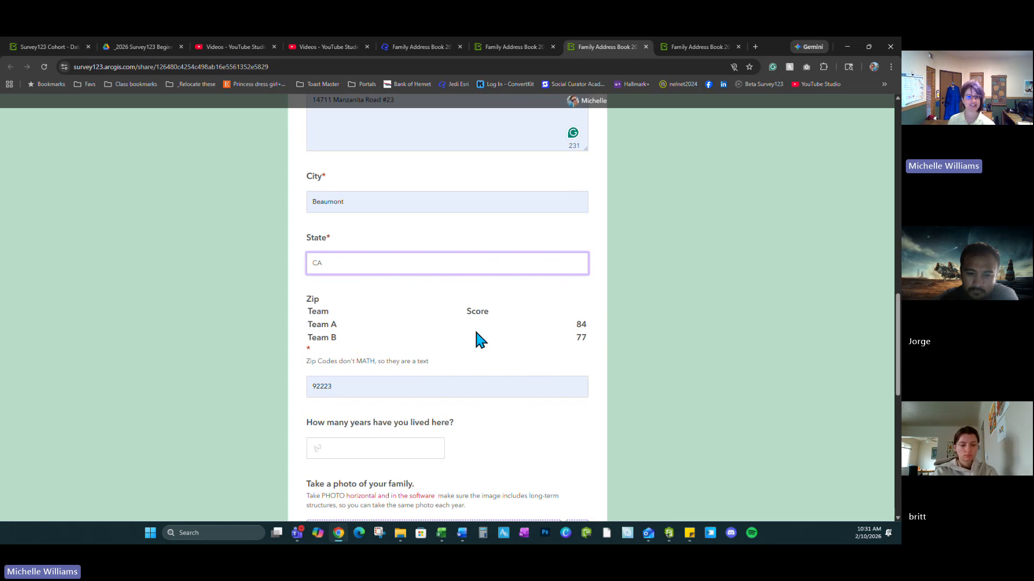
{"action": "scroll", "coordinate": [473, 328], "scroll_direction": "down", "scroll_amount": 3}
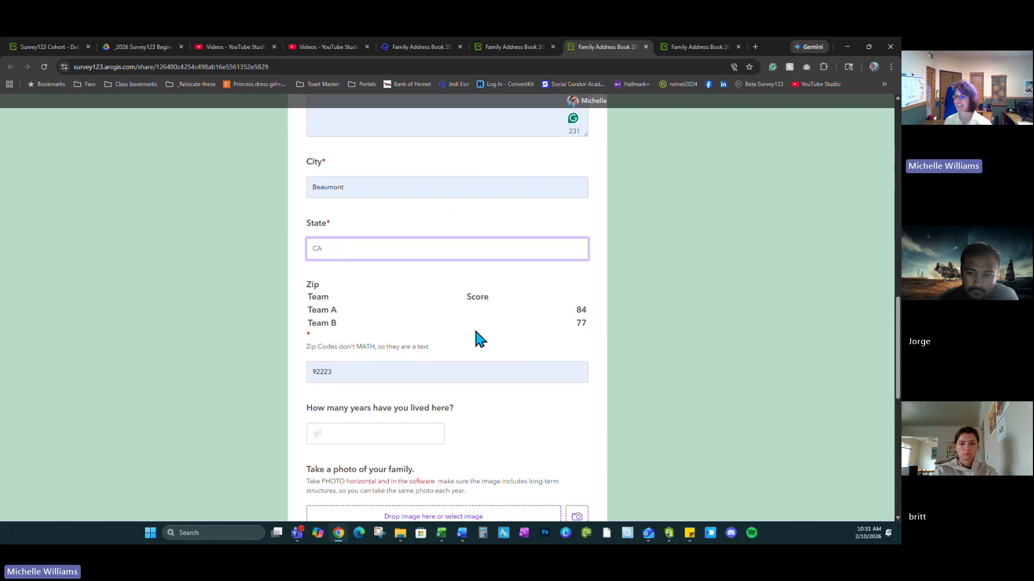
{"action": "left_click", "coordinate": [341, 261]}
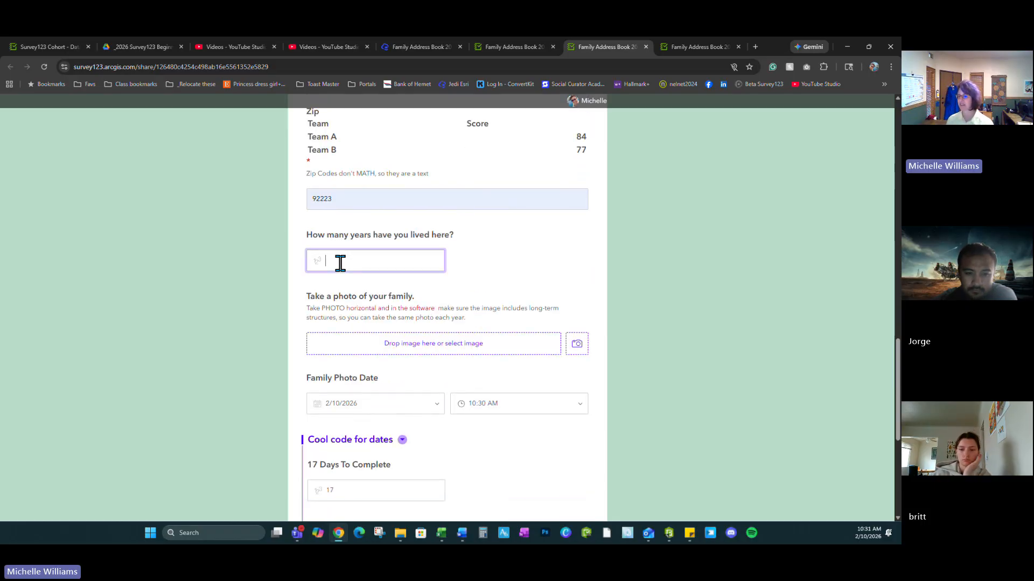
{"action": "type", "text": "12"}
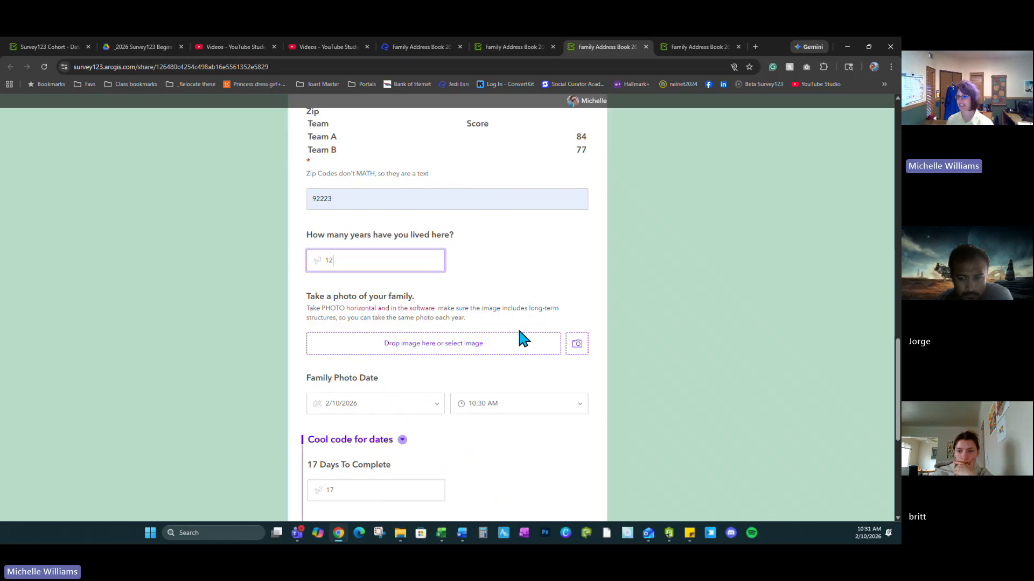
Step: Set 17 Days To Complete to 23 and the 17 days in the future field to 2/26/2026 at 10:31 AM
{"action": "scroll", "coordinate": [473, 329], "scroll_direction": "down", "scroll_amount": 2}
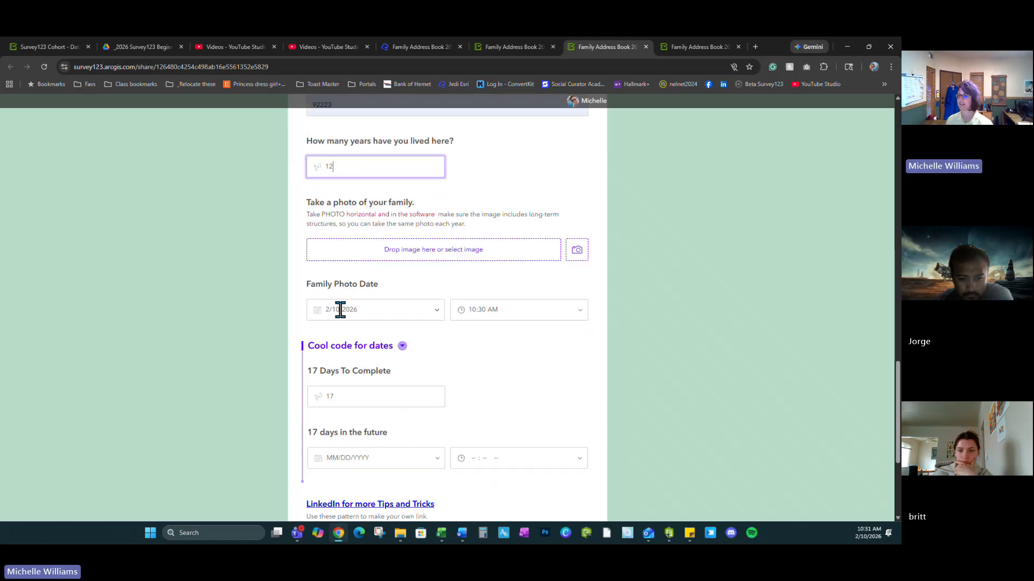
{"action": "scroll", "coordinate": [474, 370], "scroll_direction": "down", "scroll_amount": 3}
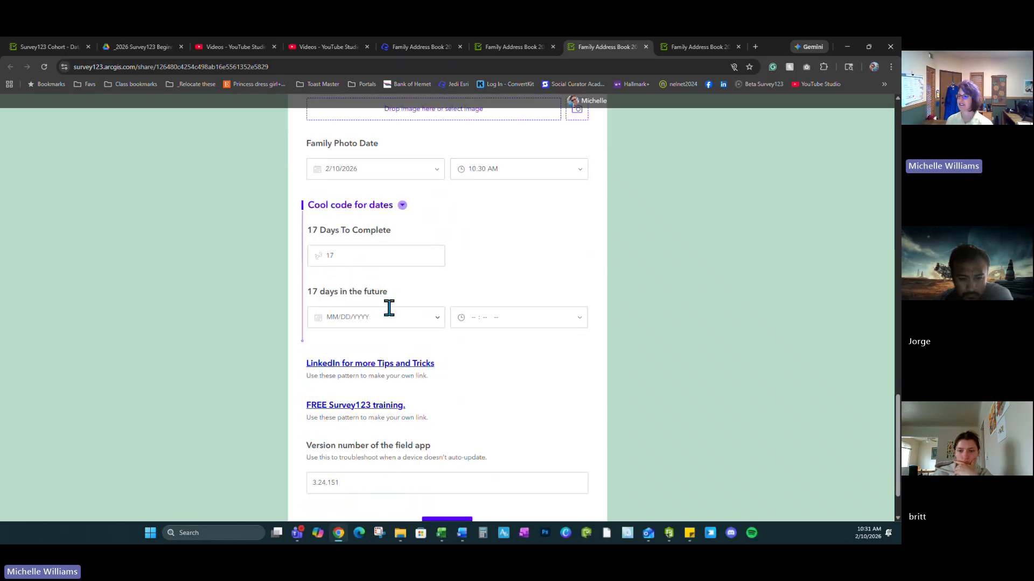
{"action": "left_click", "coordinate": [347, 256]}
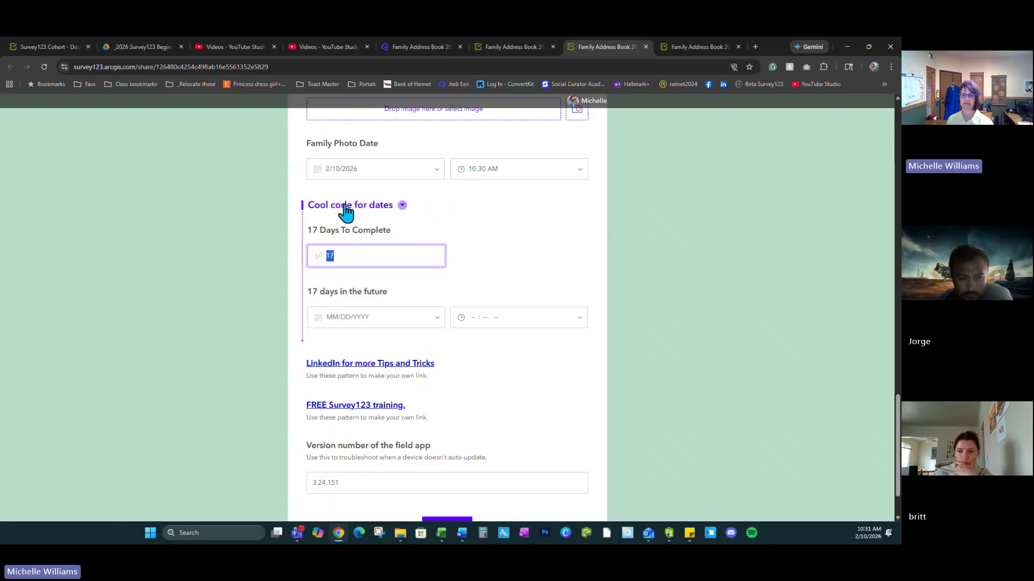
{"action": "key", "text": "BackSpace"}
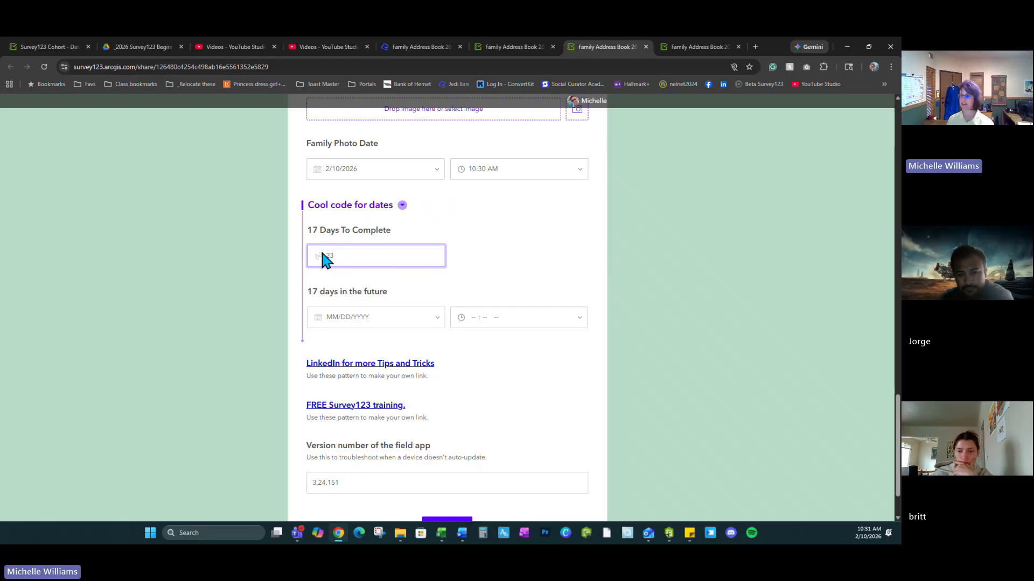
{"action": "left_click", "coordinate": [341, 316]}
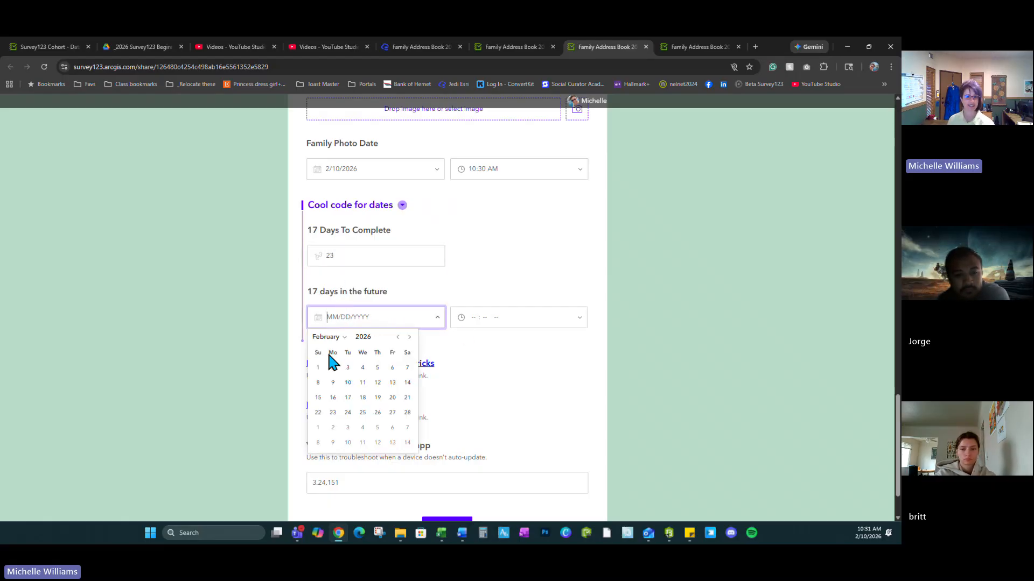
{"action": "left_click", "coordinate": [378, 412]}
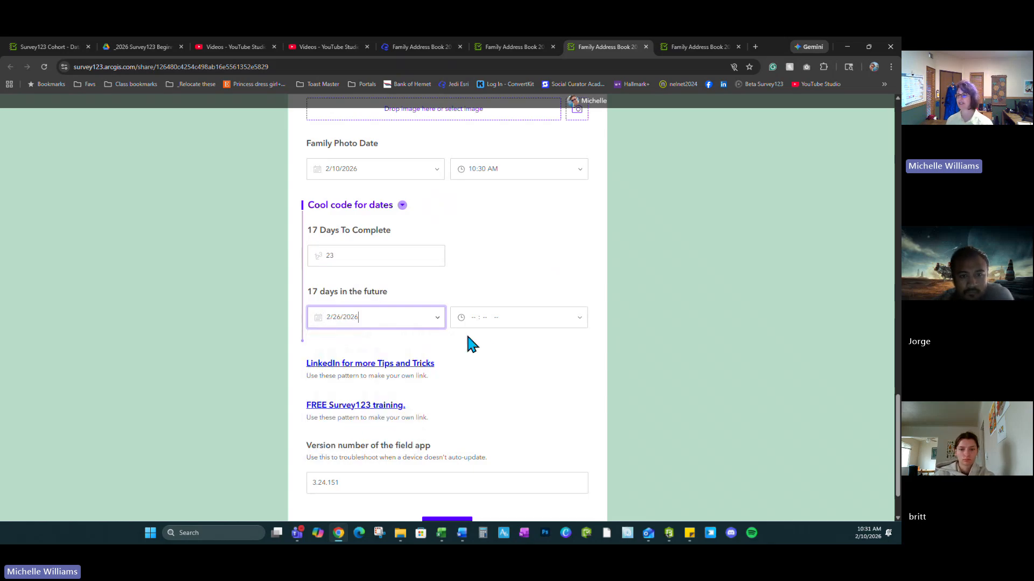
{"action": "left_click", "coordinate": [488, 320]}
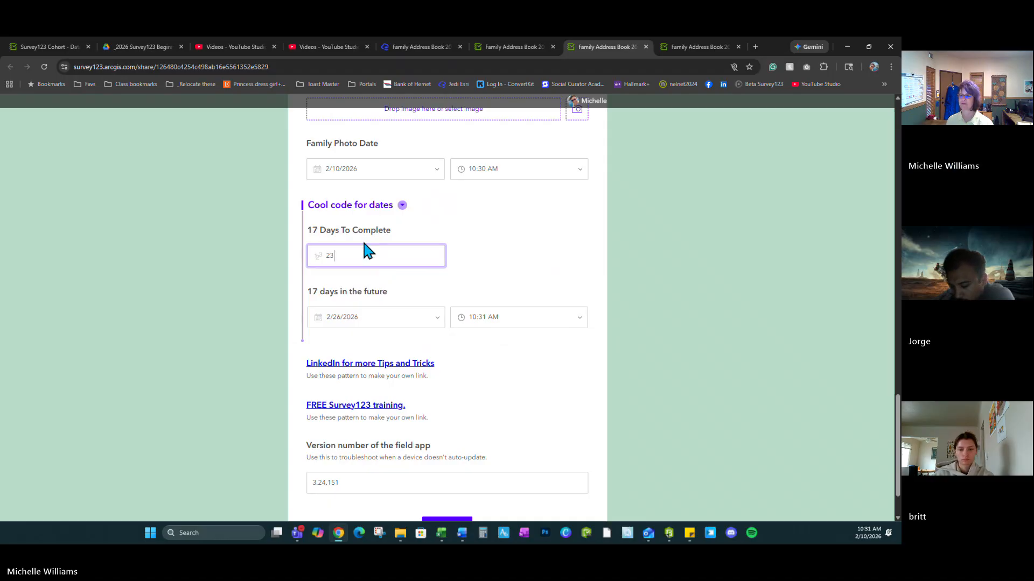
Step: Submit the completed Family Address Book survey response
{"action": "scroll", "coordinate": [372, 253], "scroll_direction": "down", "scroll_amount": 1}
{"action": "left_click", "coordinate": [523, 297]}
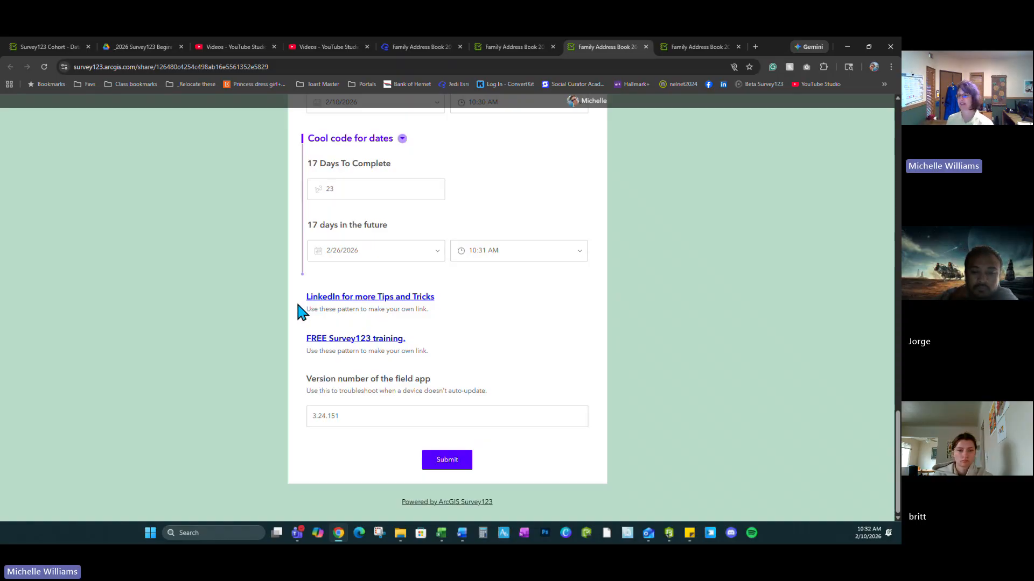
{"action": "left_click", "coordinate": [444, 460]}
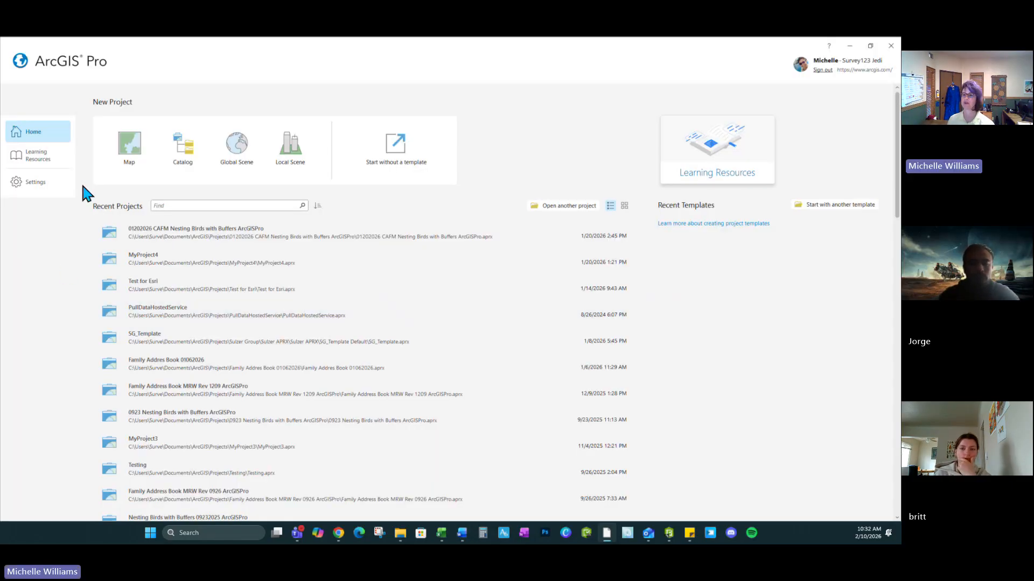
Step: In ArcGIS Pro, create a new map project named Family Address Book 02032026 in the default projects folder
{"action": "left_click", "coordinate": [129, 146]}
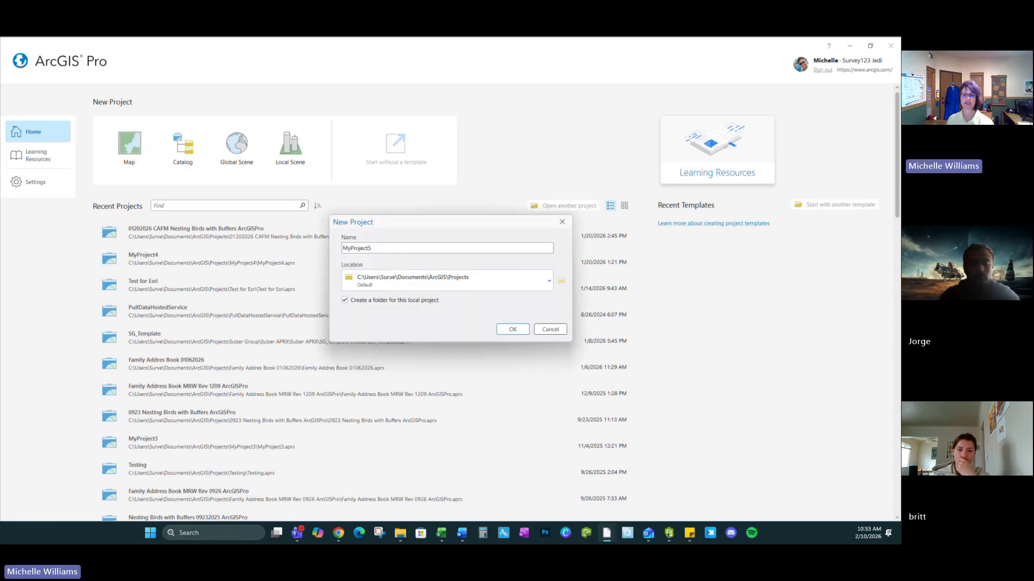
{"action": "double_click", "coordinate": [376, 247]}
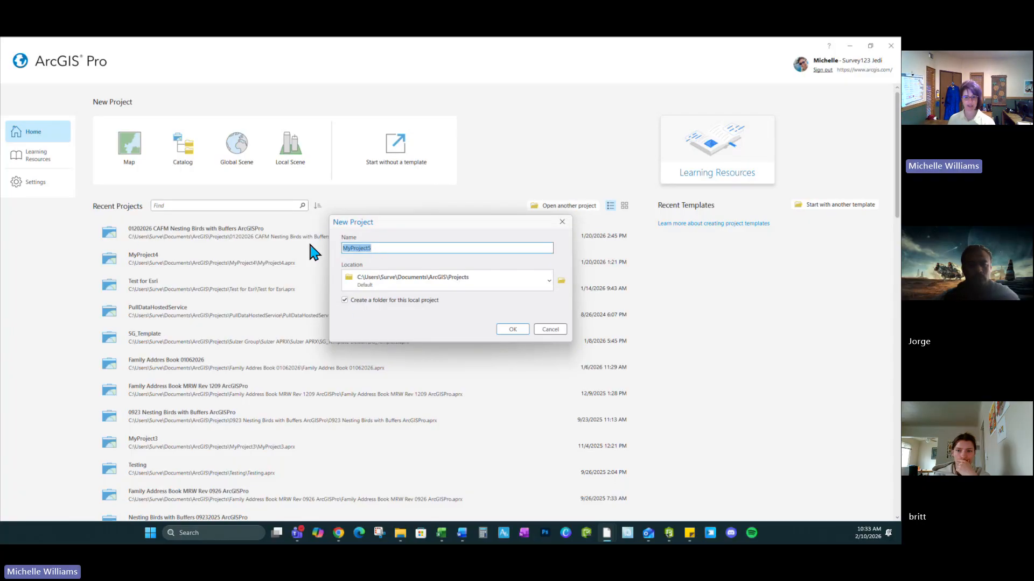
{"action": "type", "text": "Family Address Book"}
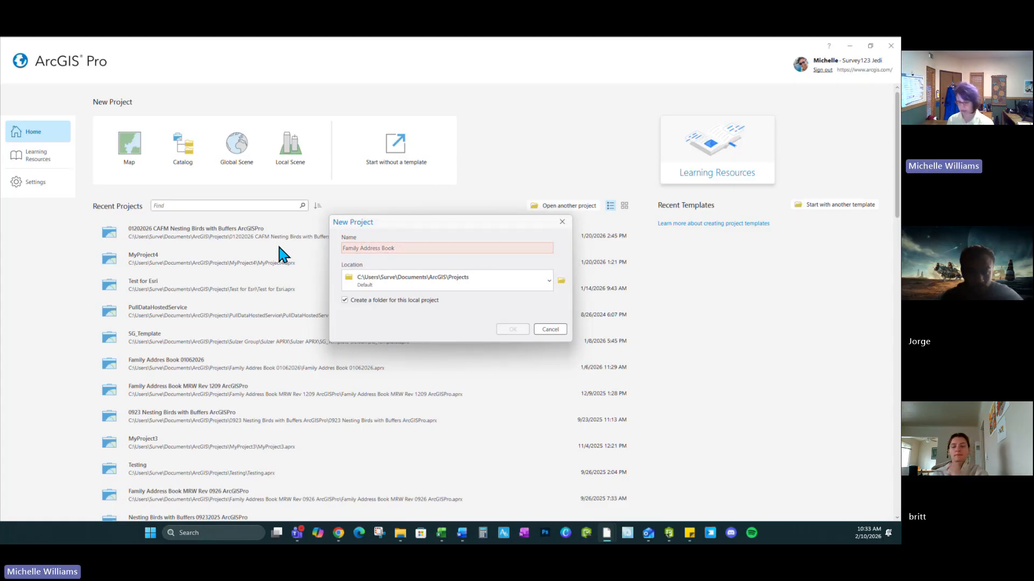
{"action": "type", "text": "0203202"}
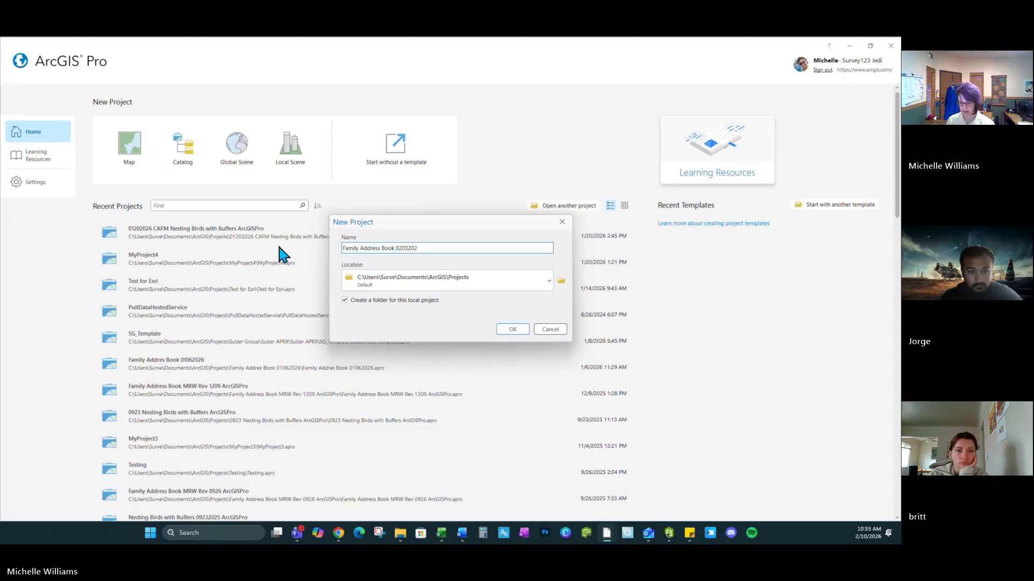
{"action": "type", "text": "6"}
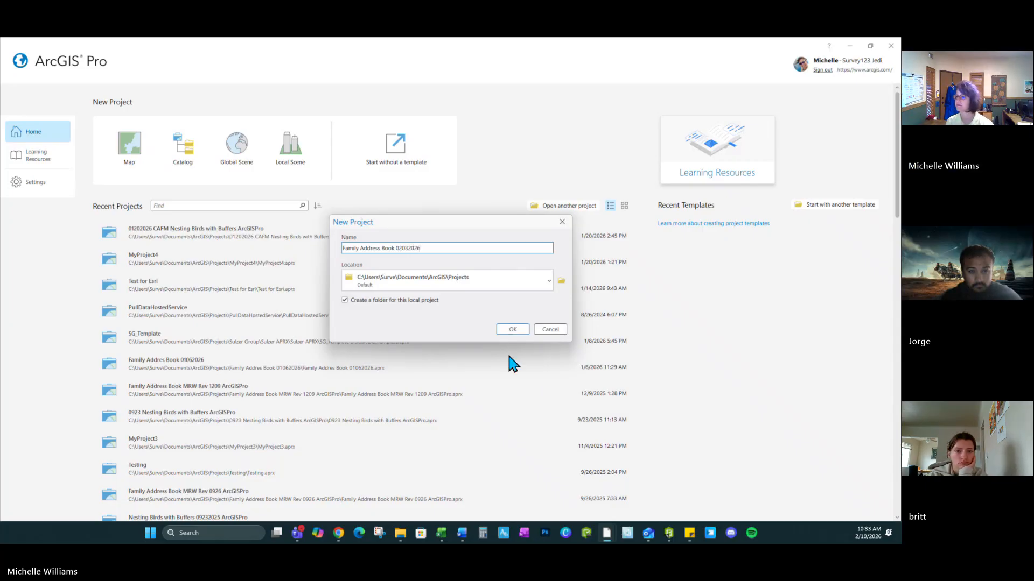
{"action": "left_click", "coordinate": [513, 329]}
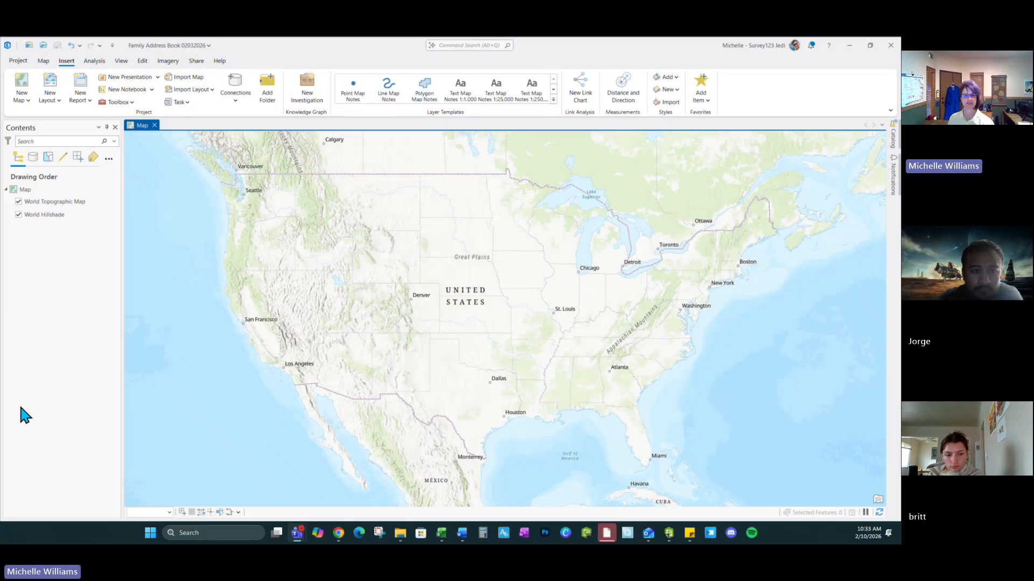
Step: Show the Catalog pane and pin it open beside the map
{"action": "left_click", "coordinate": [893, 141]}
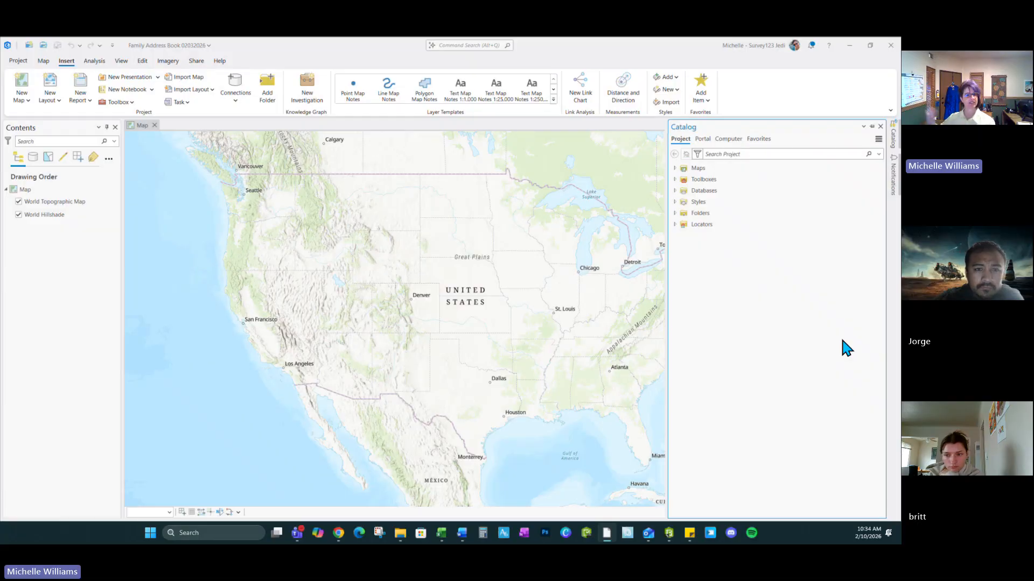
{"action": "left_click", "coordinate": [872, 127]}
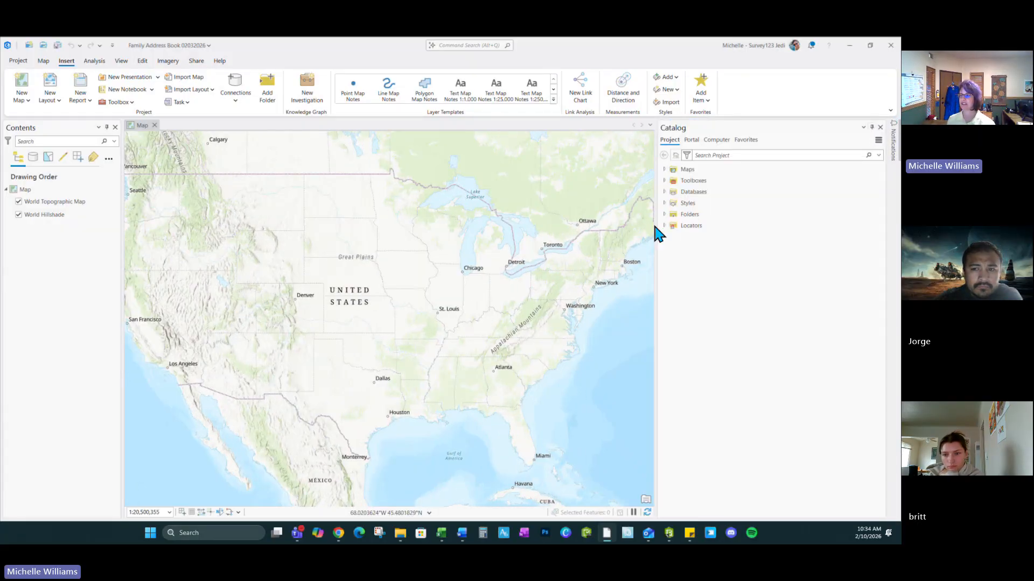
Step: Narrow the Catalog pane to enlarge the map, and search the portal's My Content for 2026
{"action": "left_click_drag", "start_coordinate": [655, 228], "coordinate": [744, 226]}
{"action": "left_click", "coordinate": [20, 337]}
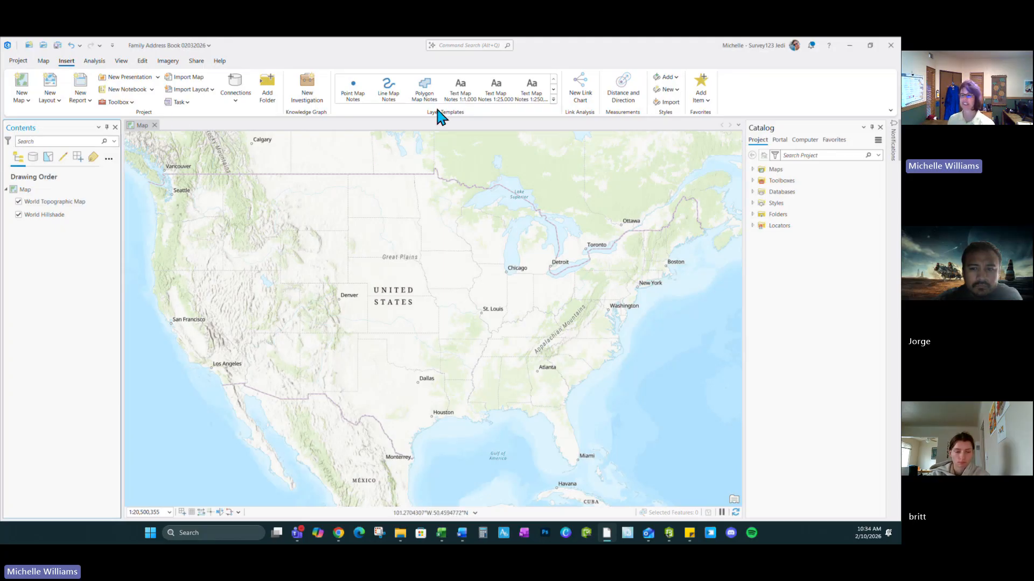
{"action": "left_click", "coordinate": [776, 140]}
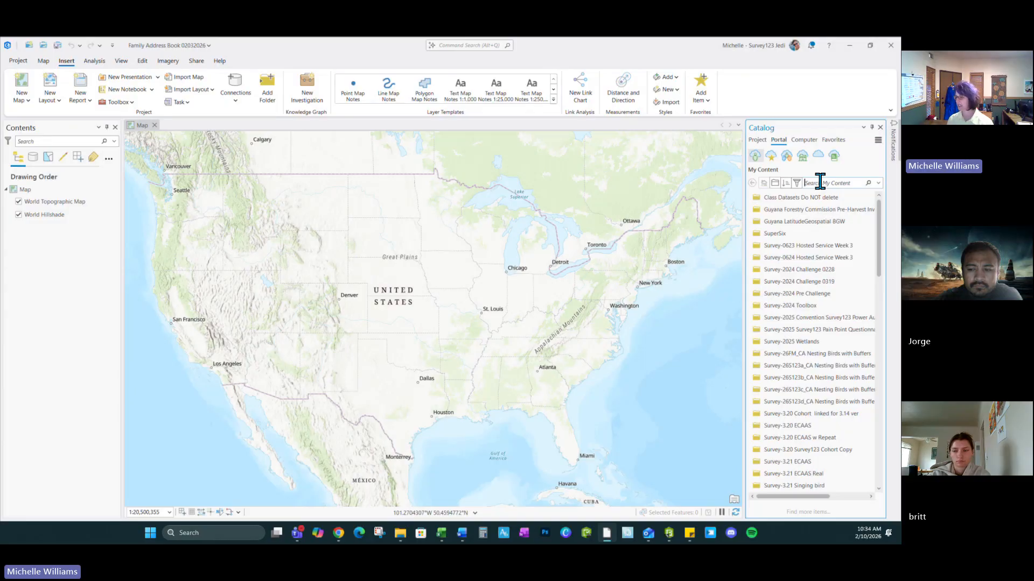
{"action": "type", "text": "2026"}
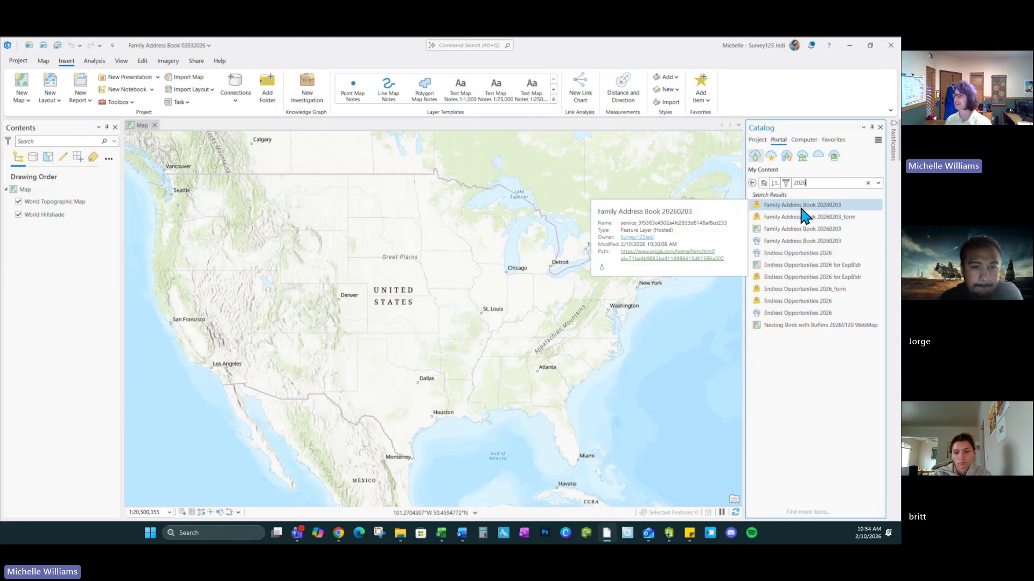
Step: Open the hosted feature layer Family Address Book 20260203 and add its Family_Address_Book_20260203 sublayer to the current map
{"action": "left_click", "coordinate": [828, 208]}
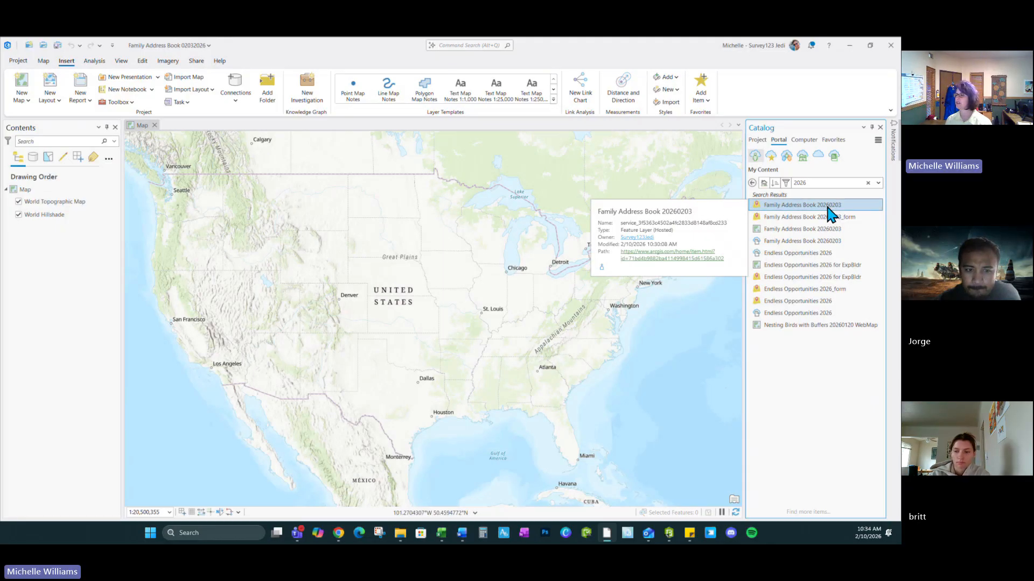
{"action": "double_click", "coordinate": [828, 207]}
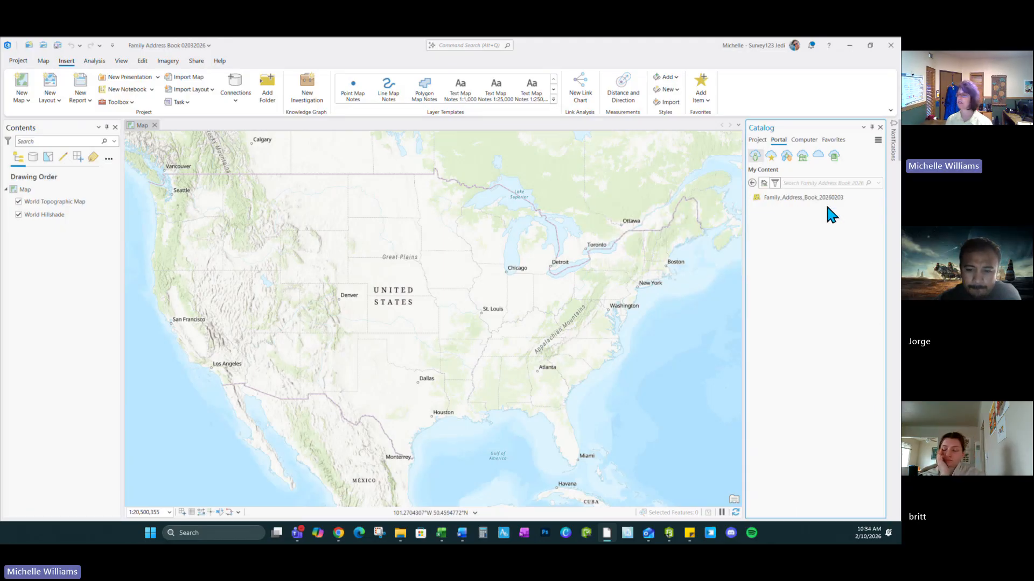
{"action": "right_click", "coordinate": [828, 208]}
{"action": "left_click", "coordinate": [785, 203]}
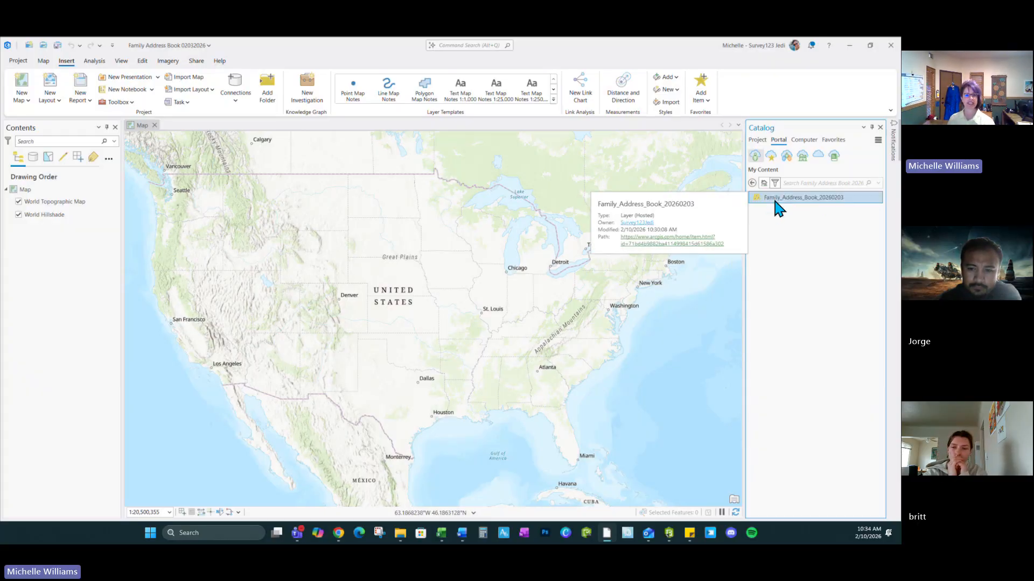
{"action": "right_click", "coordinate": [777, 208]}
{"action": "left_click", "coordinate": [690, 206]}
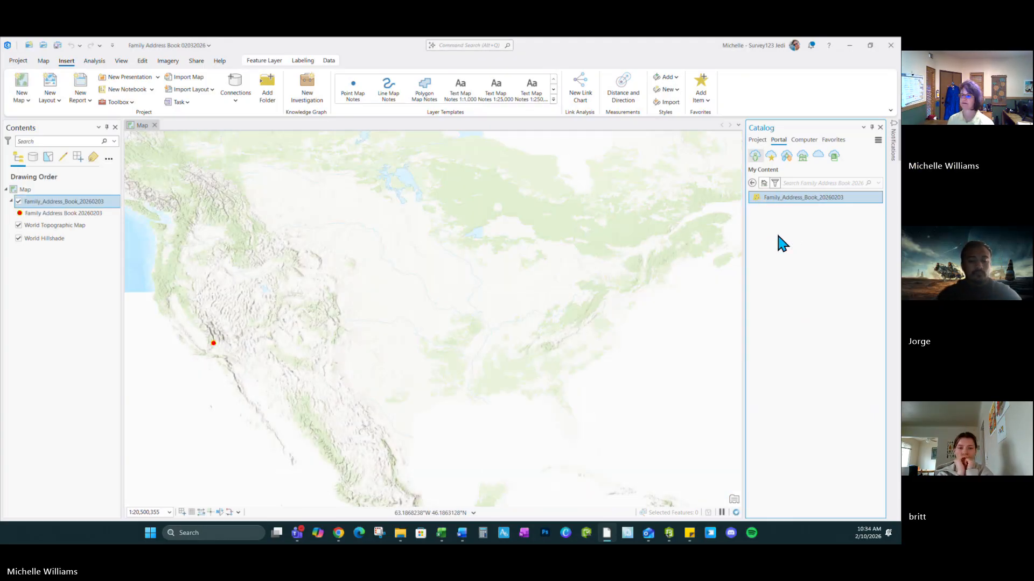
Step: Add the whole Family Address Book 20260203 feature layer to the map as a group layer, and remove that group again
{"action": "left_click", "coordinate": [752, 182]}
{"action": "left_click", "coordinate": [817, 206]}
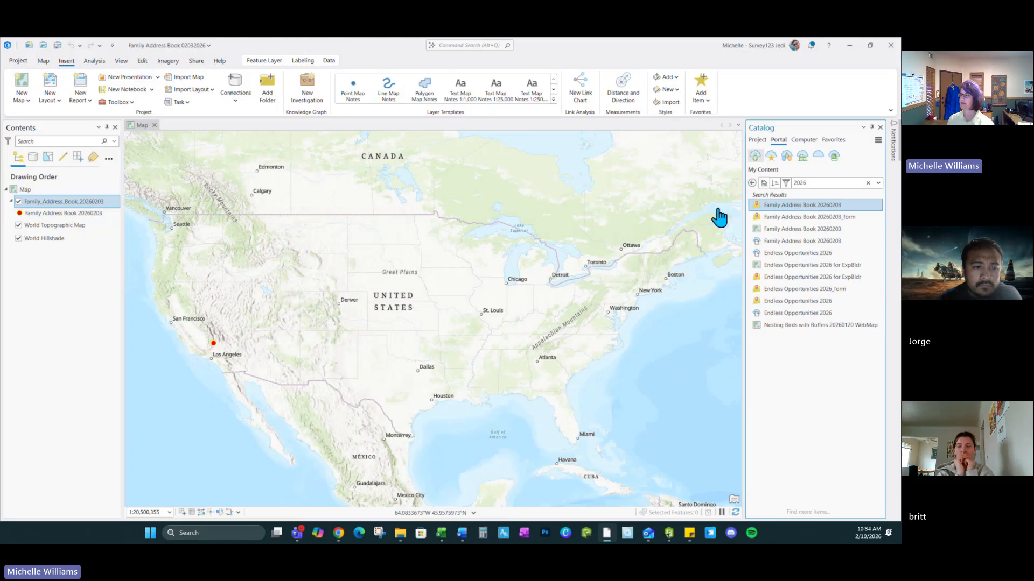
{"action": "left_click_drag", "start_coordinate": [751, 208], "coordinate": [349, 236]}
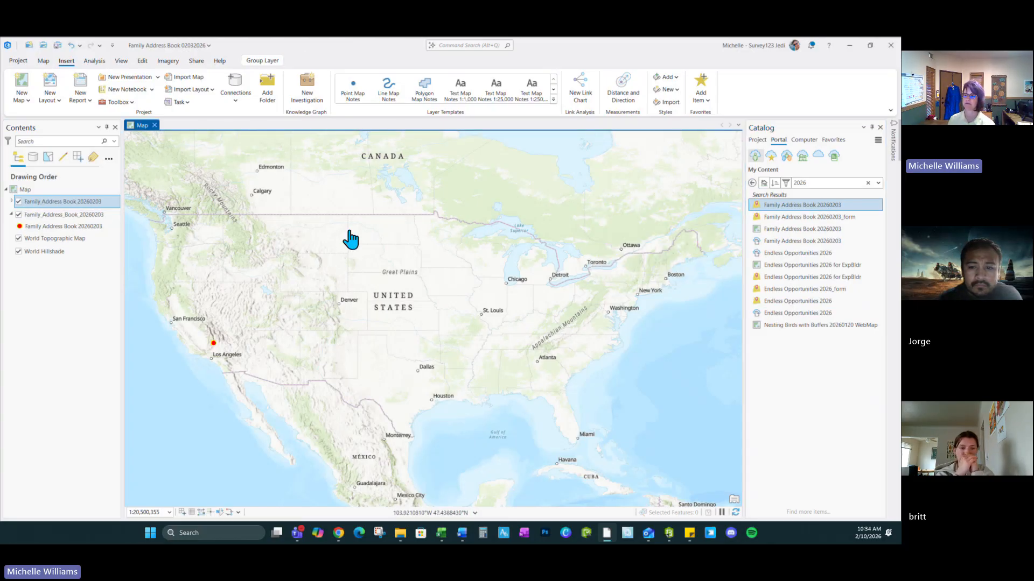
{"action": "left_click", "coordinate": [11, 202]}
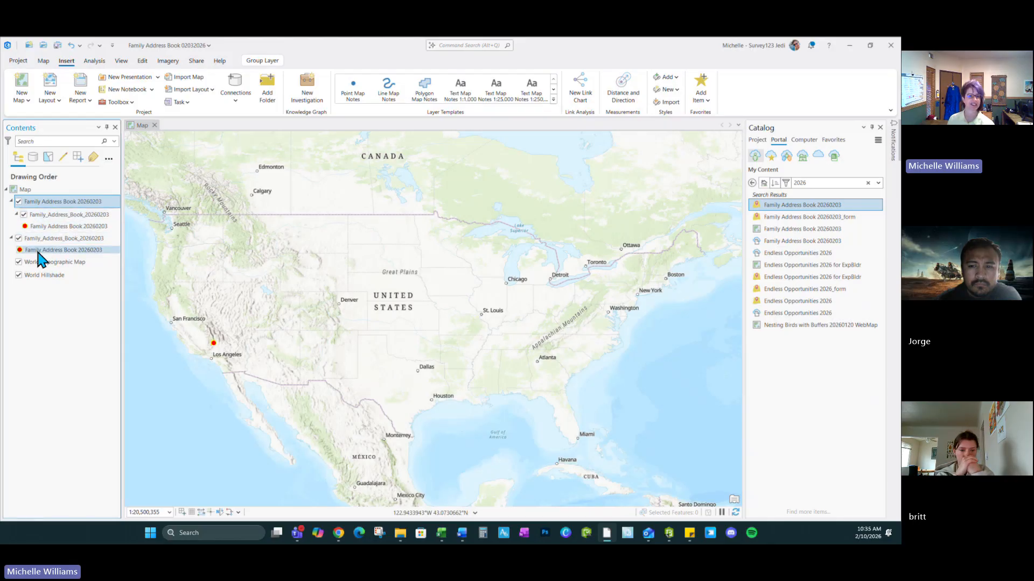
{"action": "right_click", "coordinate": [44, 201]}
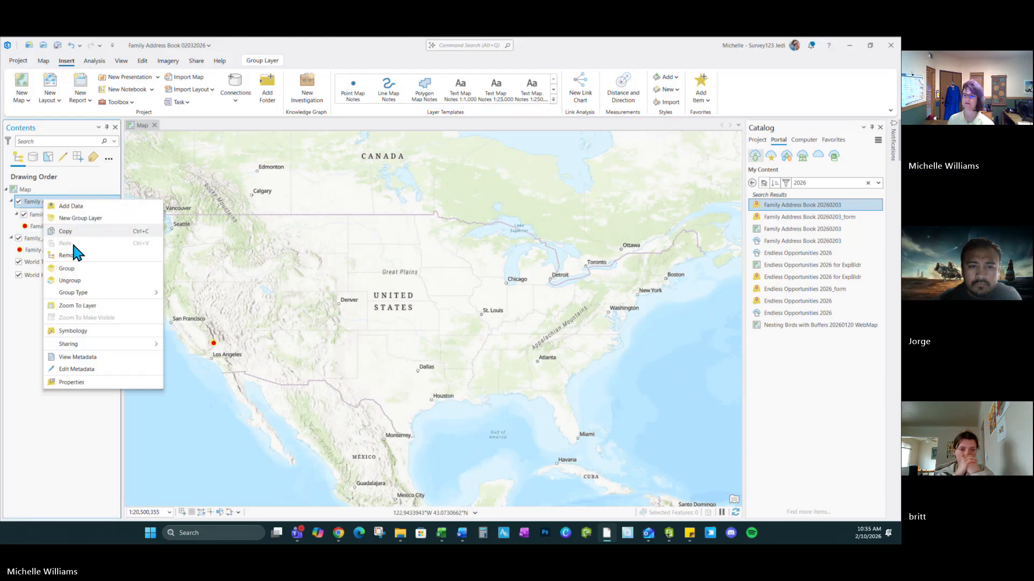
{"action": "left_click", "coordinate": [69, 255]}
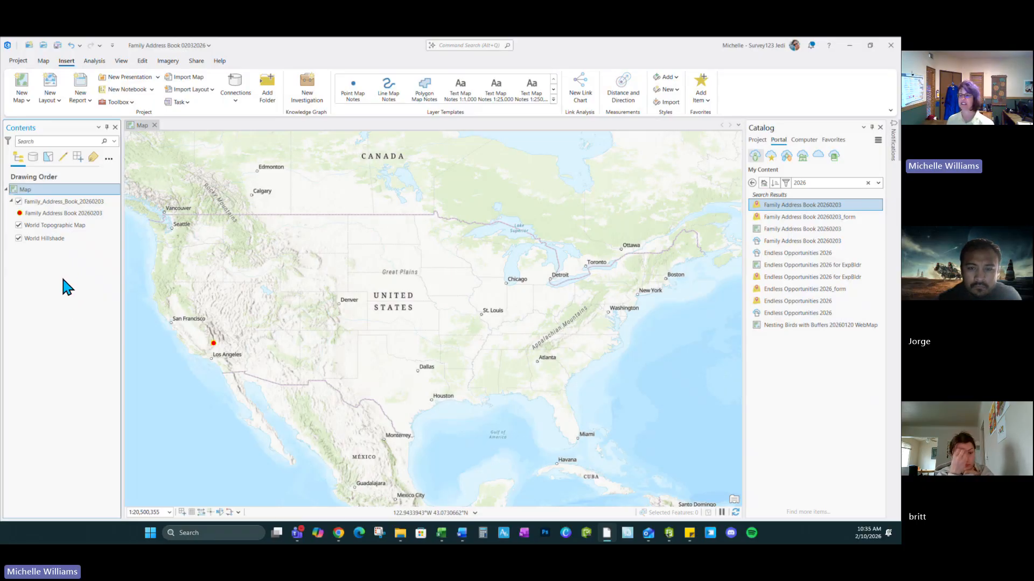
Step: Open the attribute table of the Family_Address_Book_20260203 layer and review the submitted record across its fields
{"action": "left_click", "coordinate": [58, 202]}
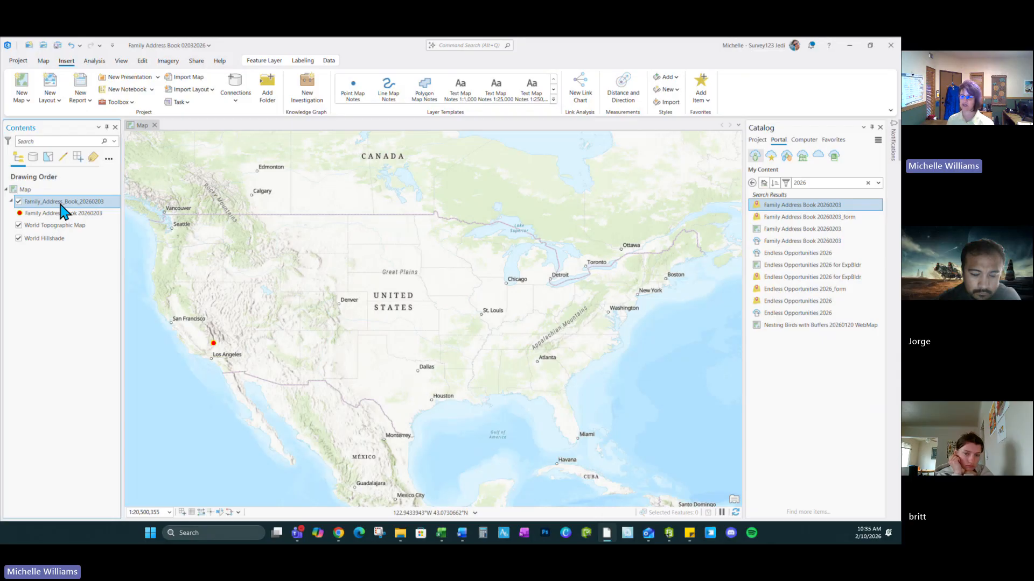
{"action": "key", "text": "ctrl+t"}
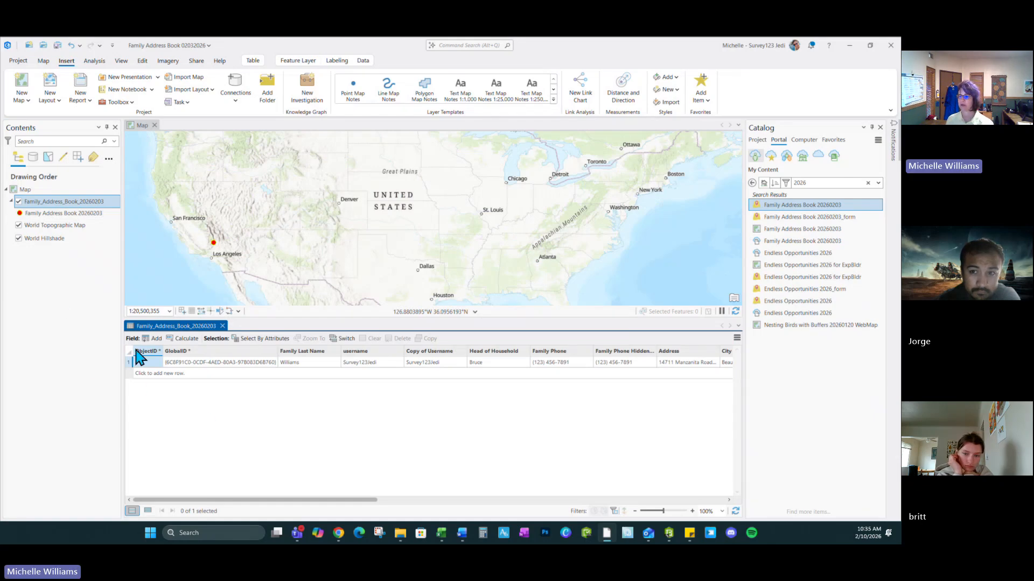
{"action": "left_click_drag", "start_coordinate": [227, 501], "coordinate": [653, 499]}
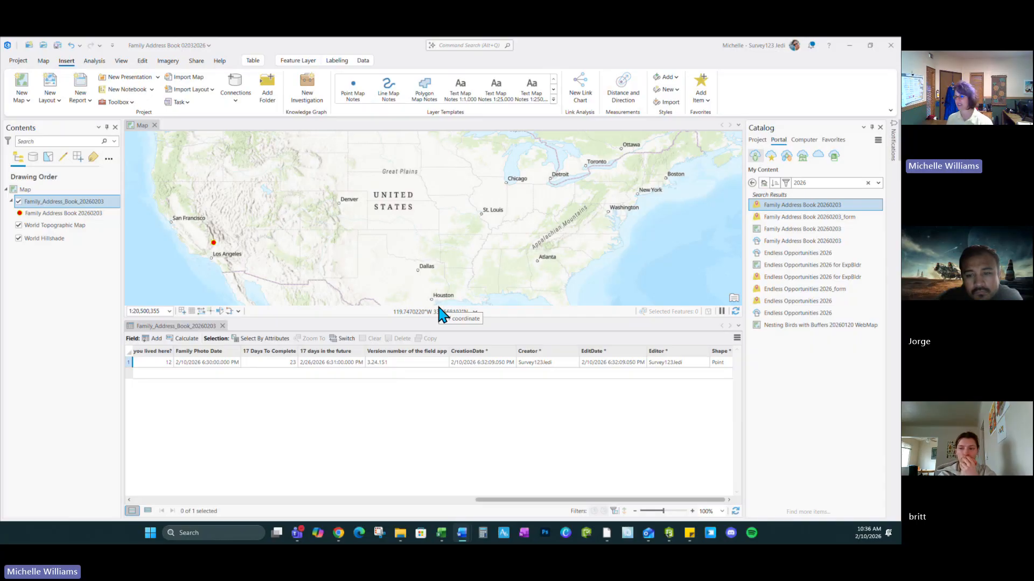
Step: Switch to Survey123 Connect, open the survey's XLSForm, and arrange the form preview and the enlarged spreadsheet side by side
{"action": "left_click", "coordinate": [669, 533]}
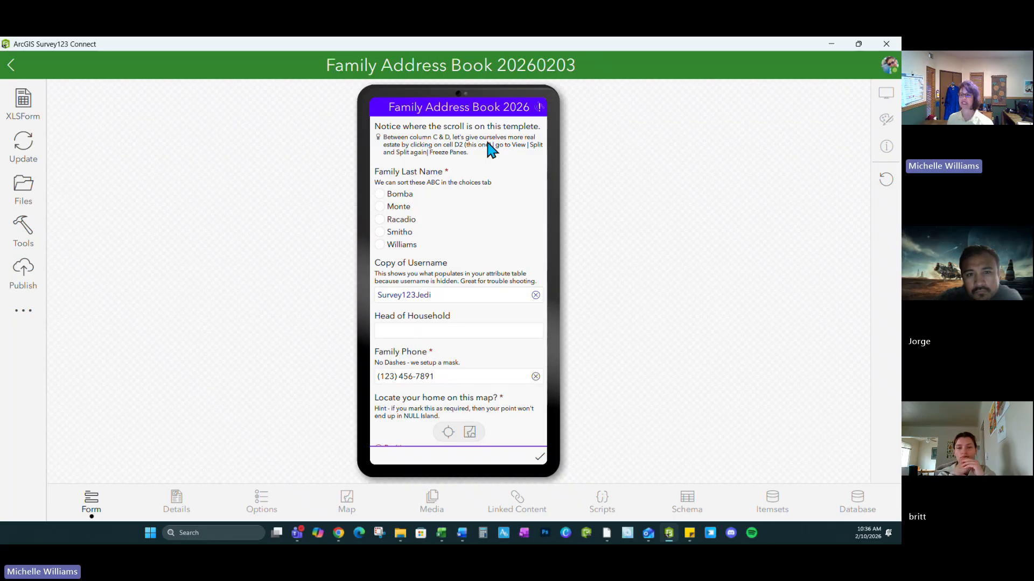
{"action": "left_click", "coordinate": [22, 103]}
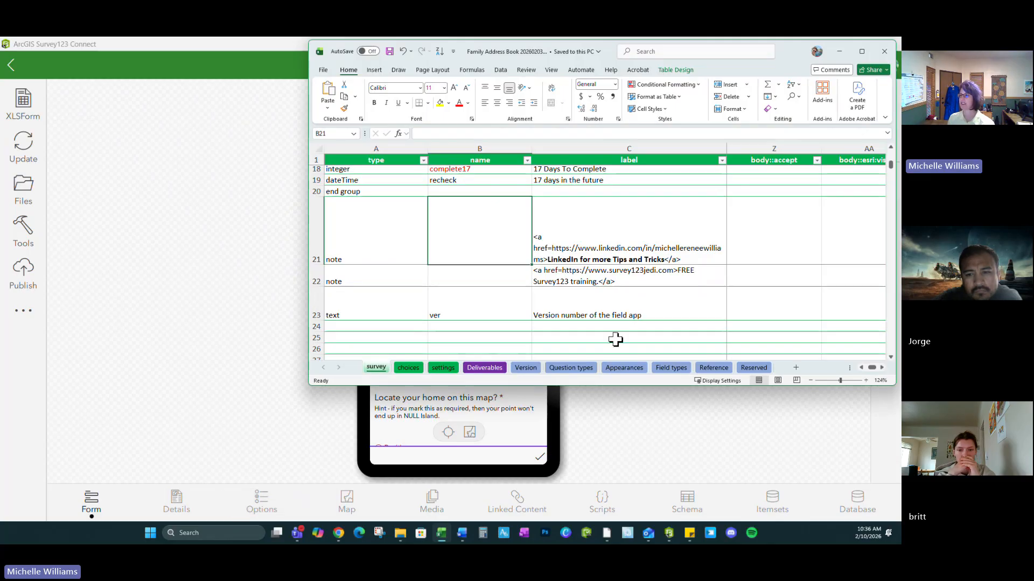
{"action": "left_click", "coordinate": [270, 400]}
{"action": "left_click", "coordinate": [866, 44]}
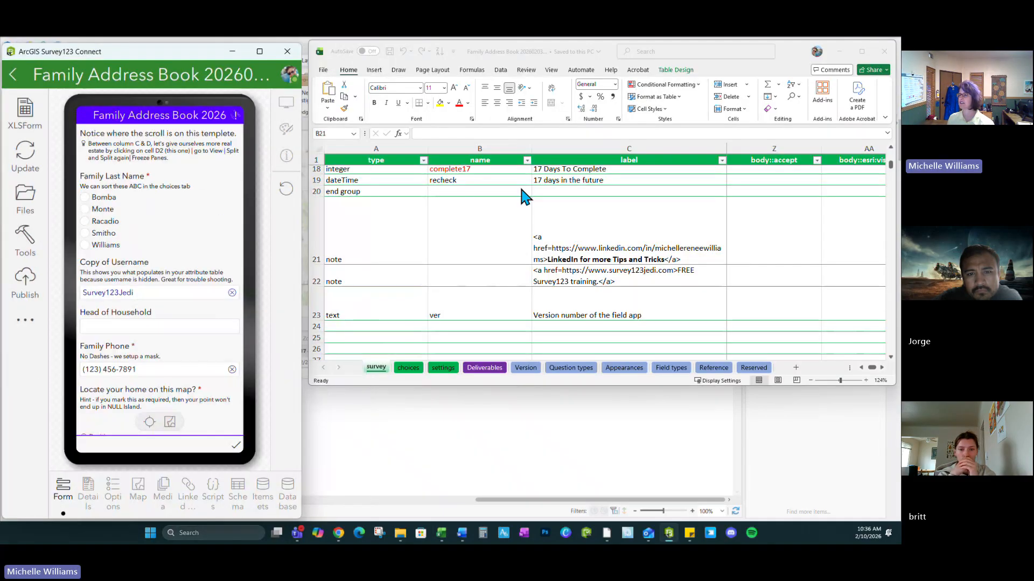
{"action": "left_click_drag", "start_coordinate": [604, 387], "coordinate": [589, 515]}
{"action": "left_click_drag", "start_coordinate": [297, 349], "coordinate": [281, 349]}
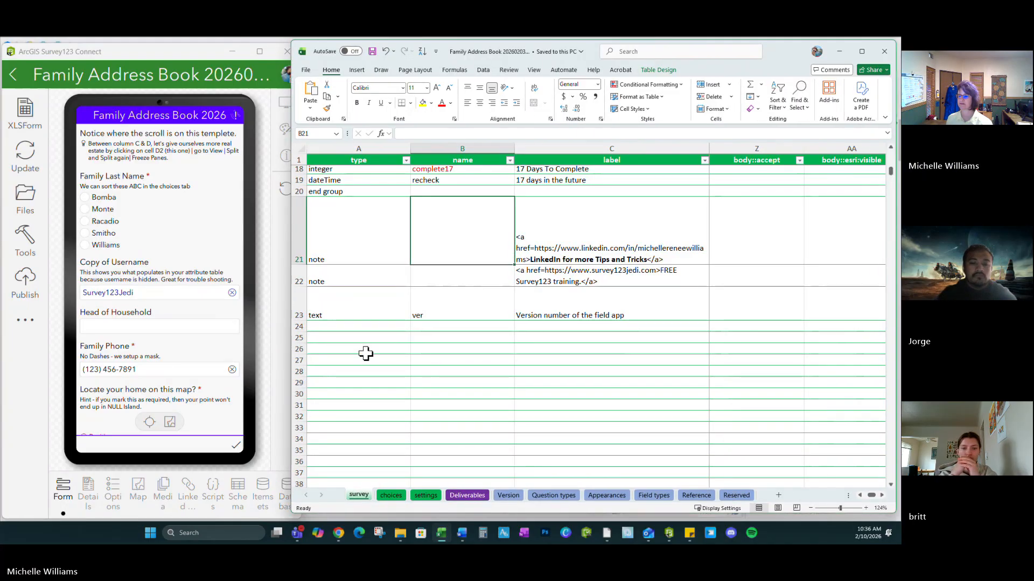
{"action": "left_click", "coordinate": [362, 359]}
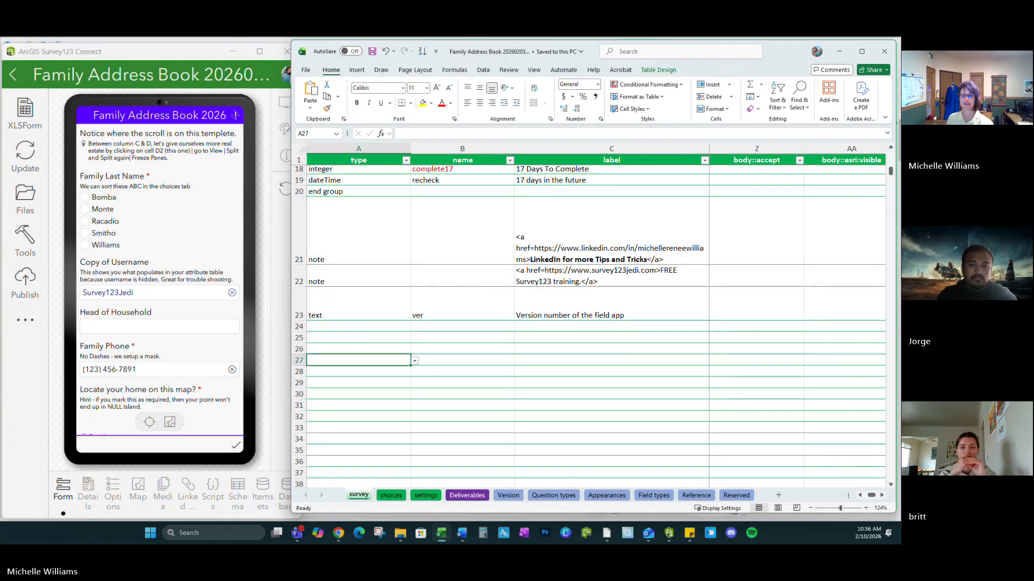
{"action": "key", "text": "alt+Tab"}
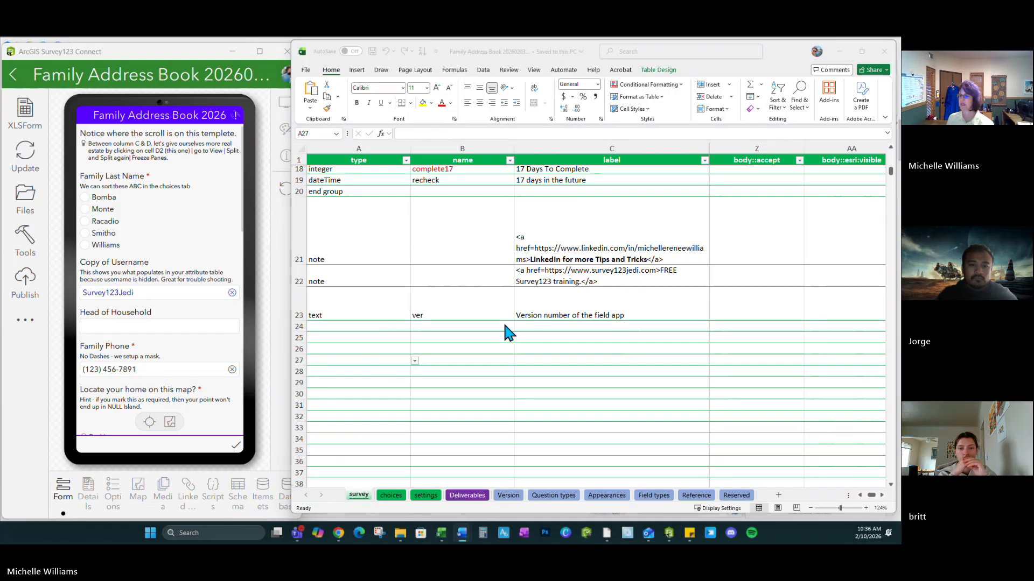
Step: In row 24 of the survey sheet, add a text question named AddedField
{"action": "left_click", "coordinate": [340, 327]}
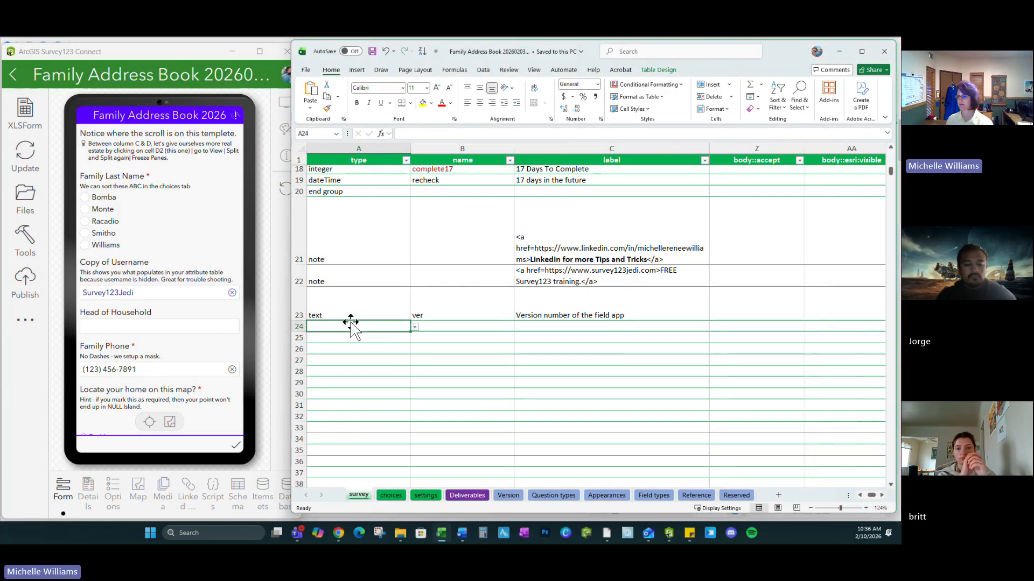
{"action": "left_click", "coordinate": [414, 327]}
{"action": "left_click", "coordinate": [316, 341]}
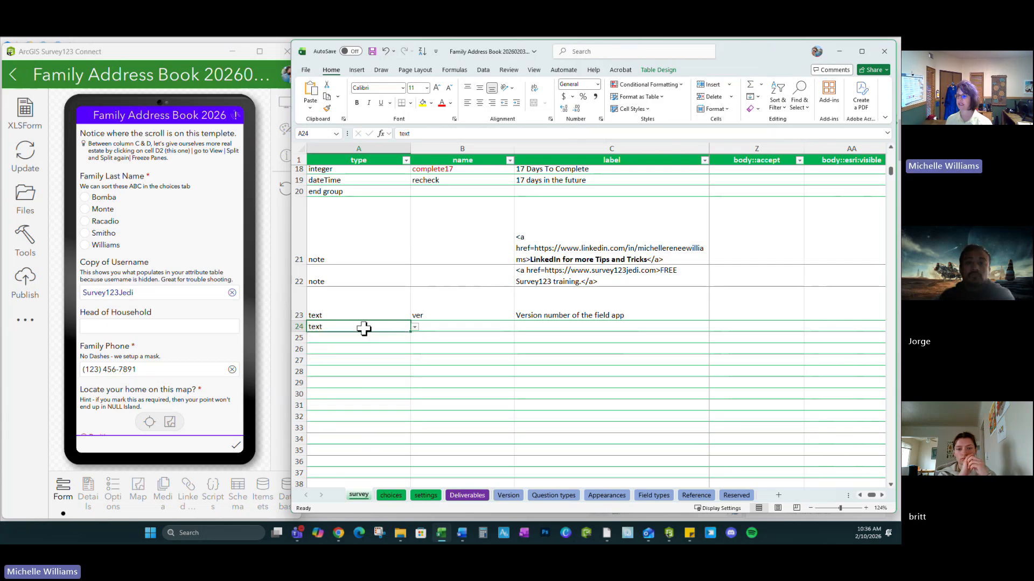
{"action": "left_click", "coordinate": [433, 329]}
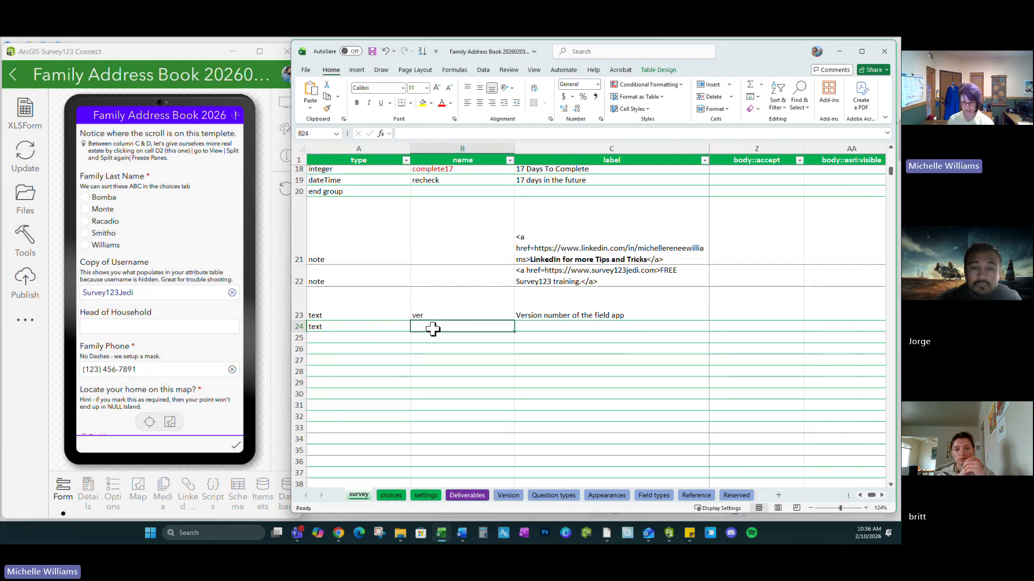
{"action": "type", "text": "Addre"}
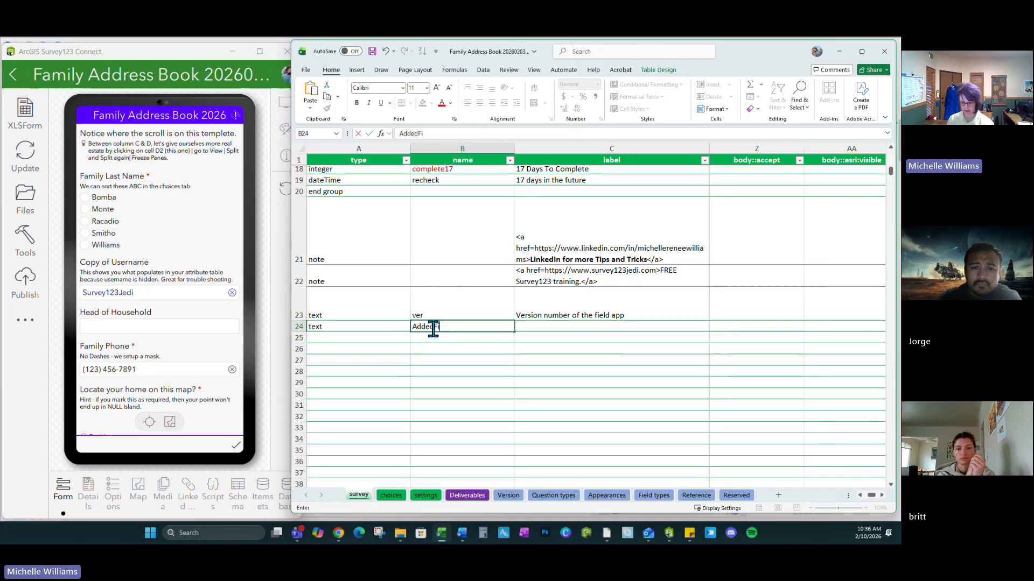
{"action": "type", "text": "ie"}
Step: Label the new question in row 24 Added Field, based on its name, and save the form to update the preview
{"action": "left_click_drag", "start_coordinate": [500, 327], "coordinate": [363, 325]}
{"action": "key", "text": "ctrl+c"}
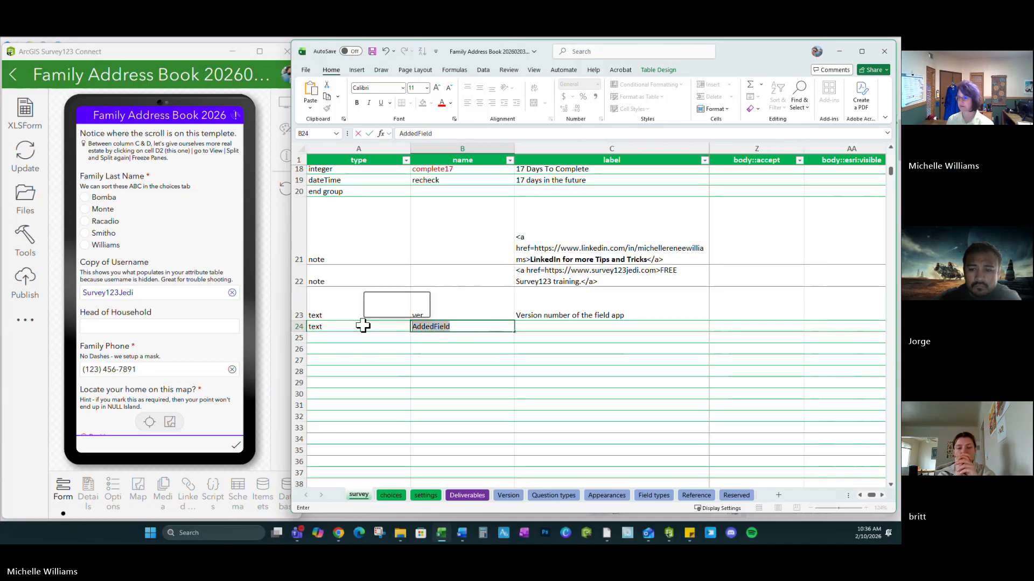
{"action": "left_click", "coordinate": [538, 325]}
{"action": "key", "text": "ctrl+v"}
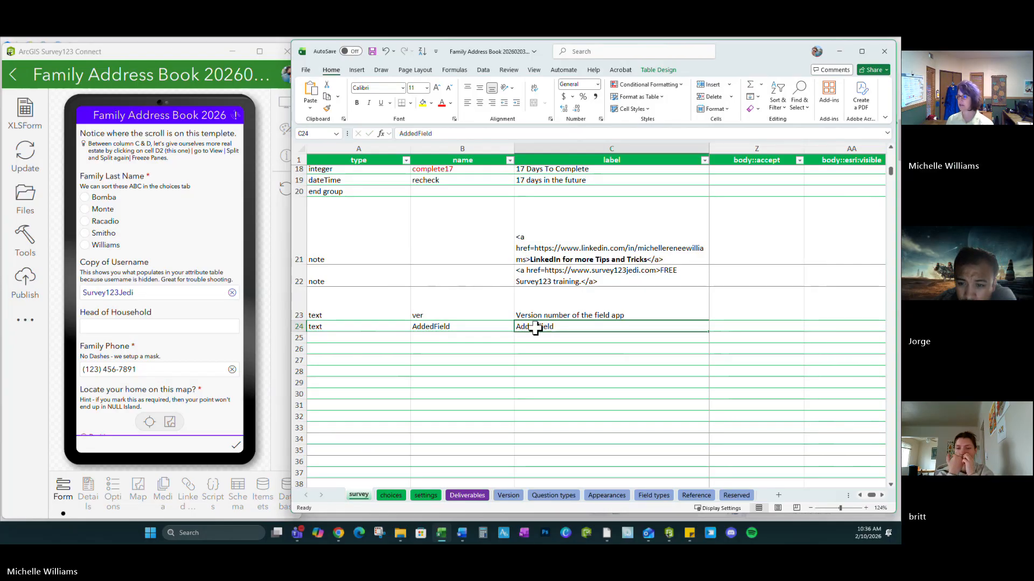
{"action": "double_click", "coordinate": [535, 326]}
{"action": "left_click", "coordinate": [561, 359]}
{"action": "left_click", "coordinate": [616, 327]}
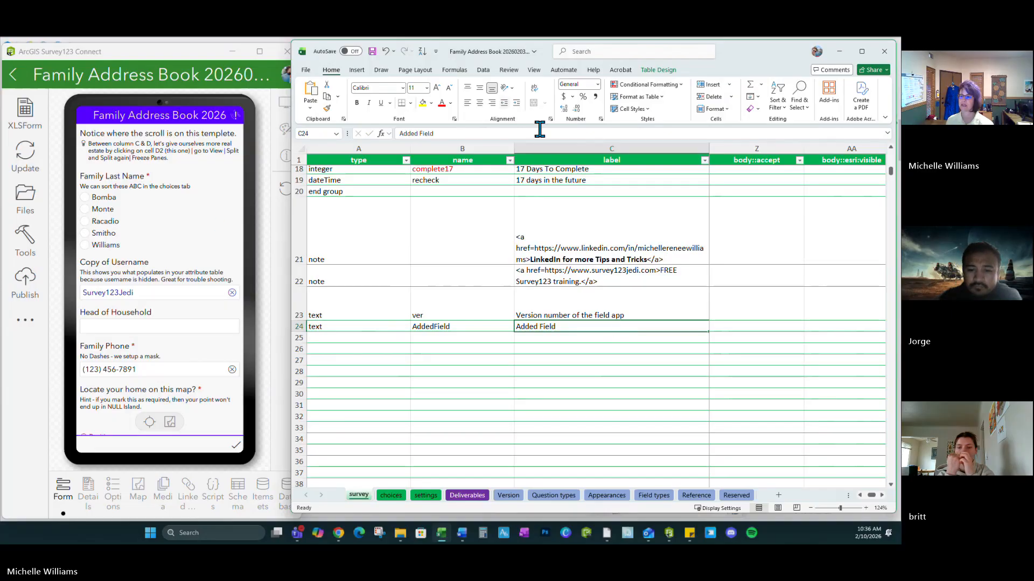
{"action": "left_click", "coordinate": [371, 52]}
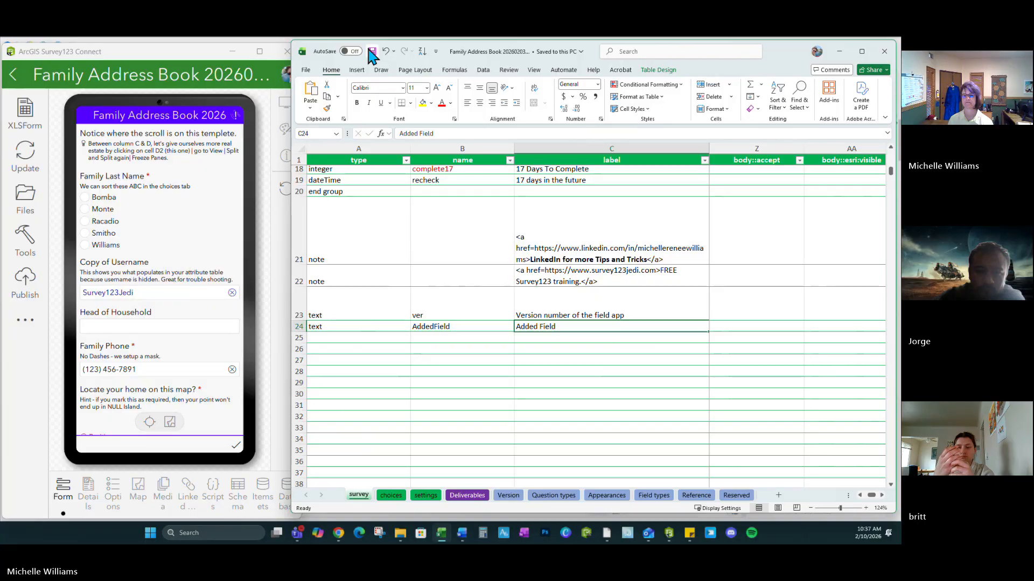
{"action": "scroll", "coordinate": [137, 285], "scroll_direction": "down", "scroll_amount": 15}
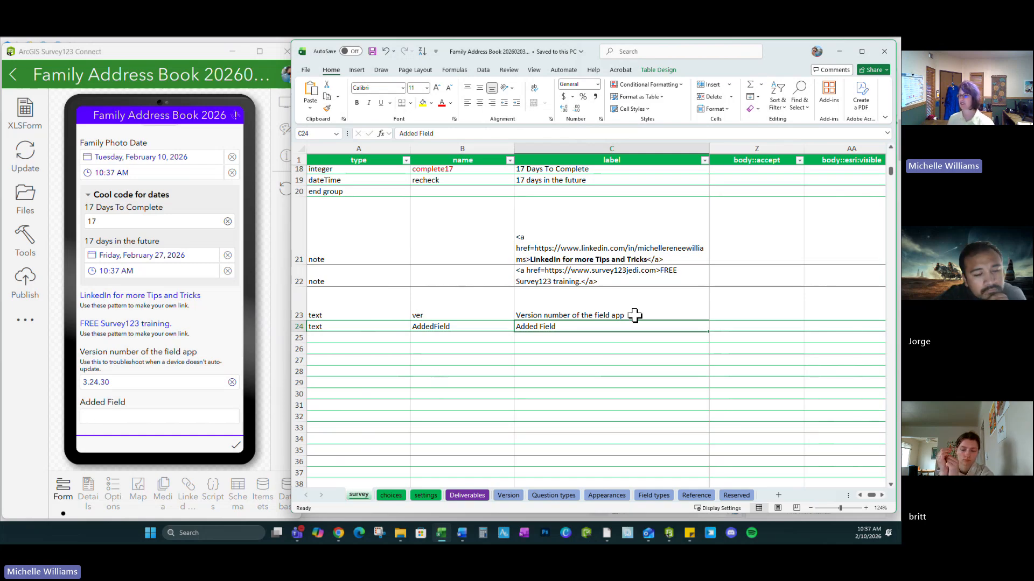
Step: Shorten the label of the ver question in row 23 to Version number and save the form
{"action": "left_click", "coordinate": [565, 299]}
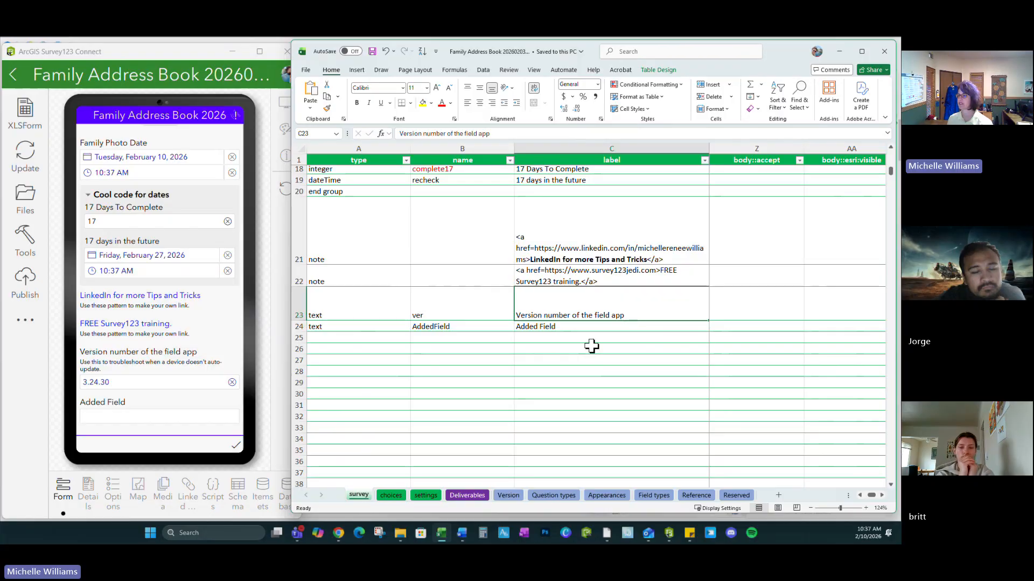
{"action": "double_click", "coordinate": [574, 315]}
{"action": "left_click_drag", "start_coordinate": [570, 315], "coordinate": [662, 310]}
{"action": "key", "text": "BackSpace"}
{"action": "left_click", "coordinate": [544, 405]}
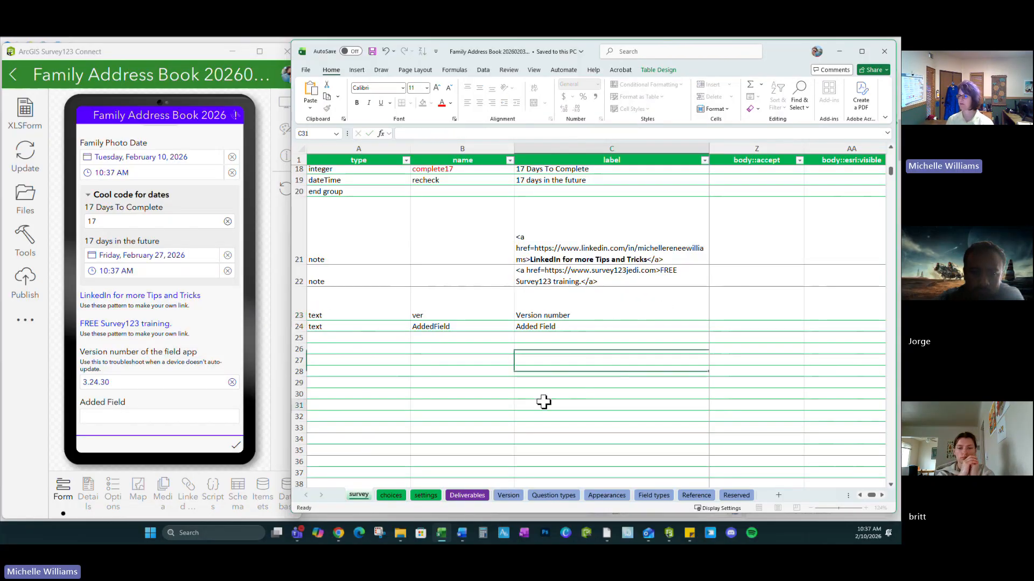
{"action": "left_click", "coordinate": [372, 51]}
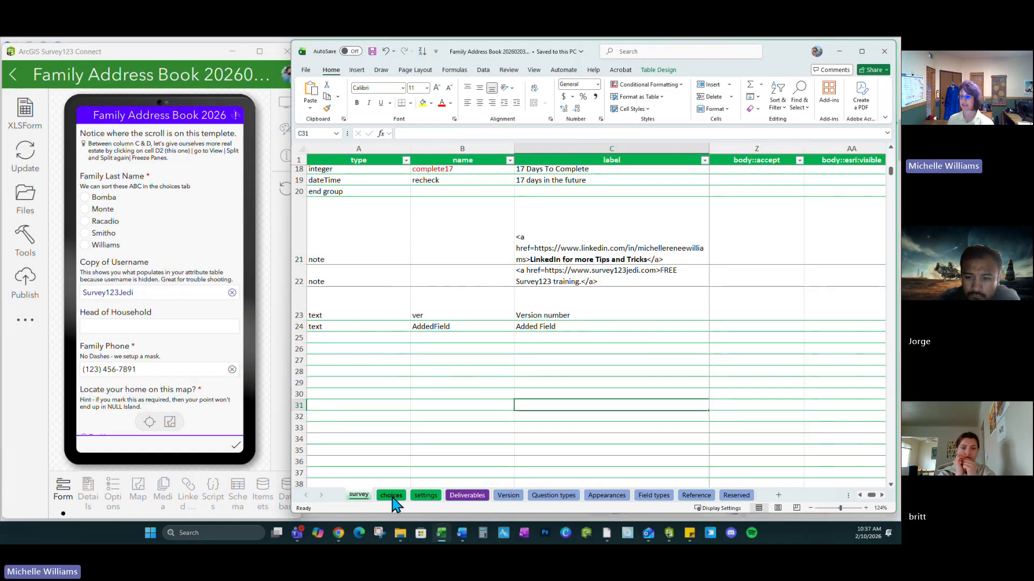
Step: On the choices sheet, add a choice named and labelled ZZZZ to the LastName list in row 9, and save the form
{"action": "left_click", "coordinate": [391, 495]}
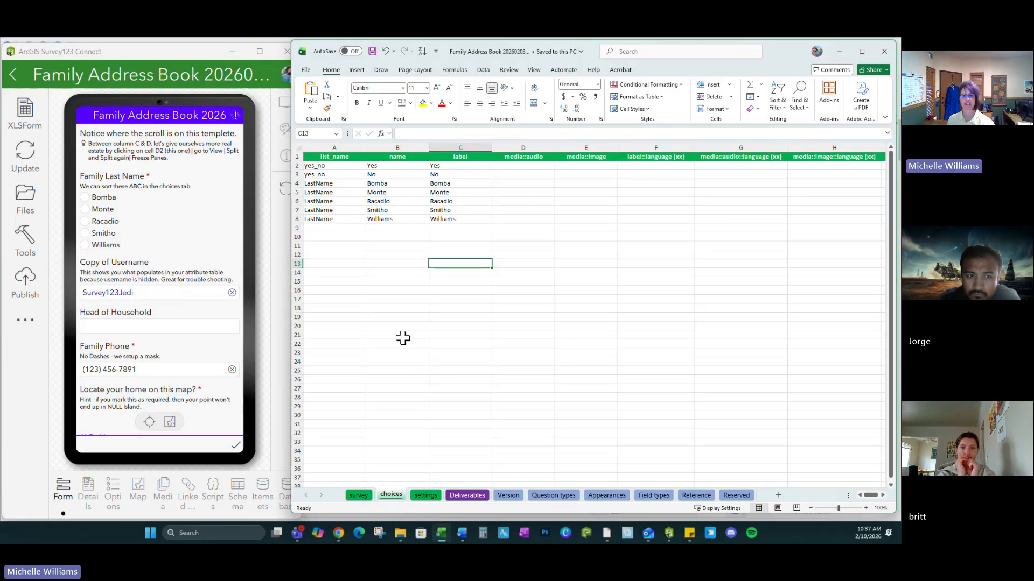
{"action": "left_click", "coordinate": [348, 219]}
{"action": "left_click_drag", "start_coordinate": [361, 220], "coordinate": [362, 228]}
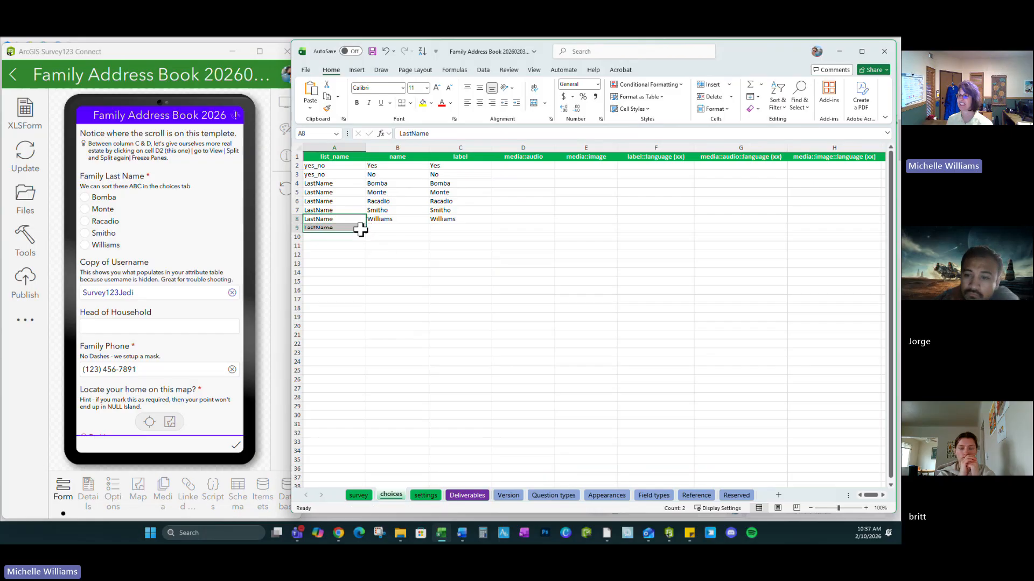
{"action": "left_click", "coordinate": [397, 226]}
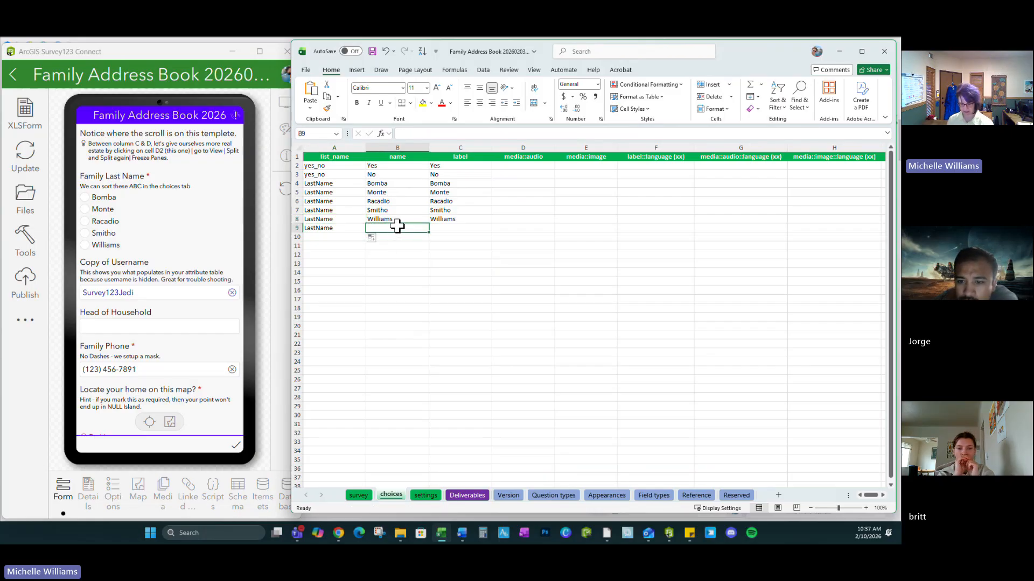
{"action": "type", "text": "Z"}
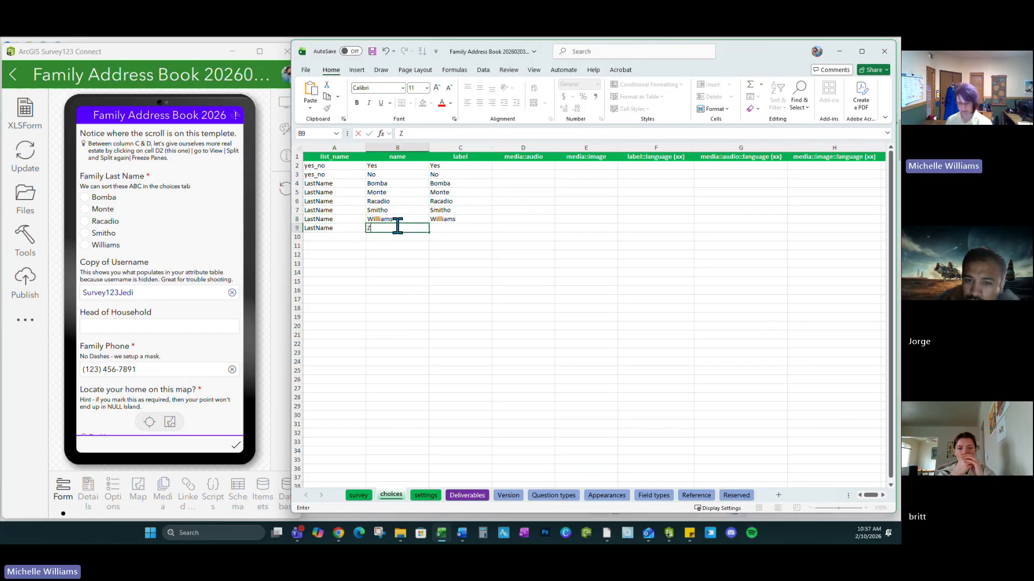
{"action": "left_click", "coordinate": [439, 228]}
{"action": "type", "text": "ZZZZ"}
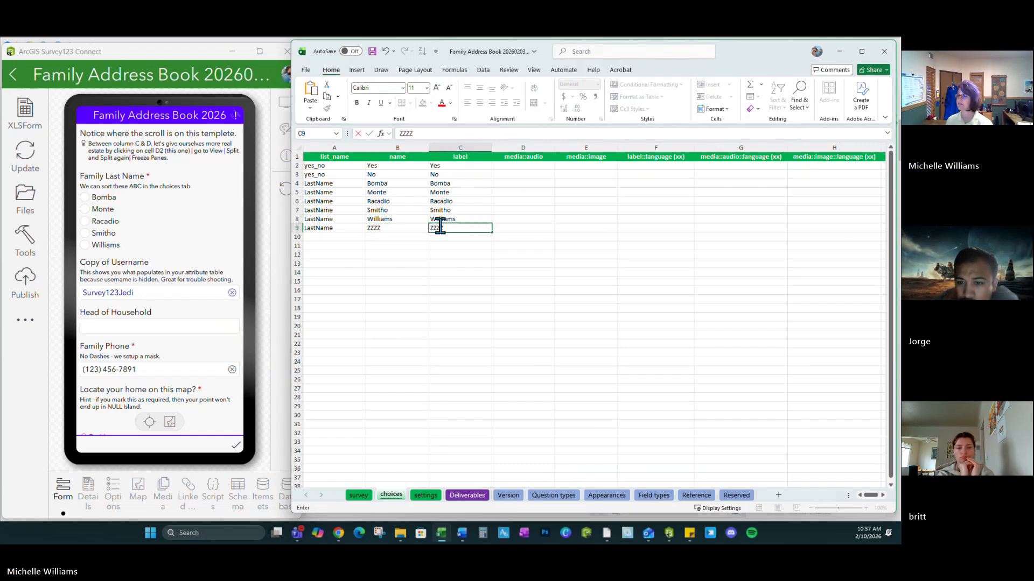
{"action": "left_click", "coordinate": [450, 344]}
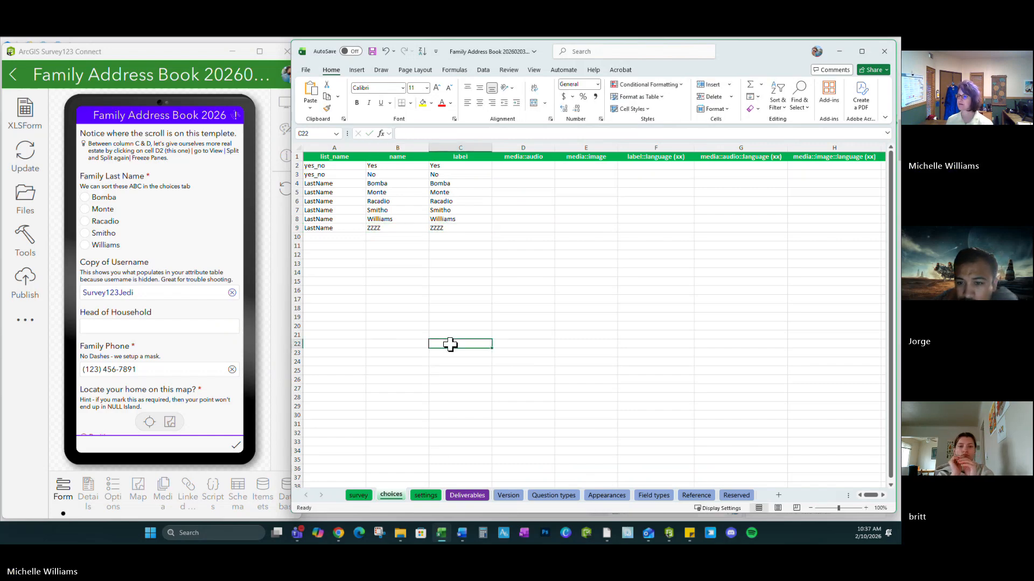
{"action": "left_click", "coordinate": [372, 51]}
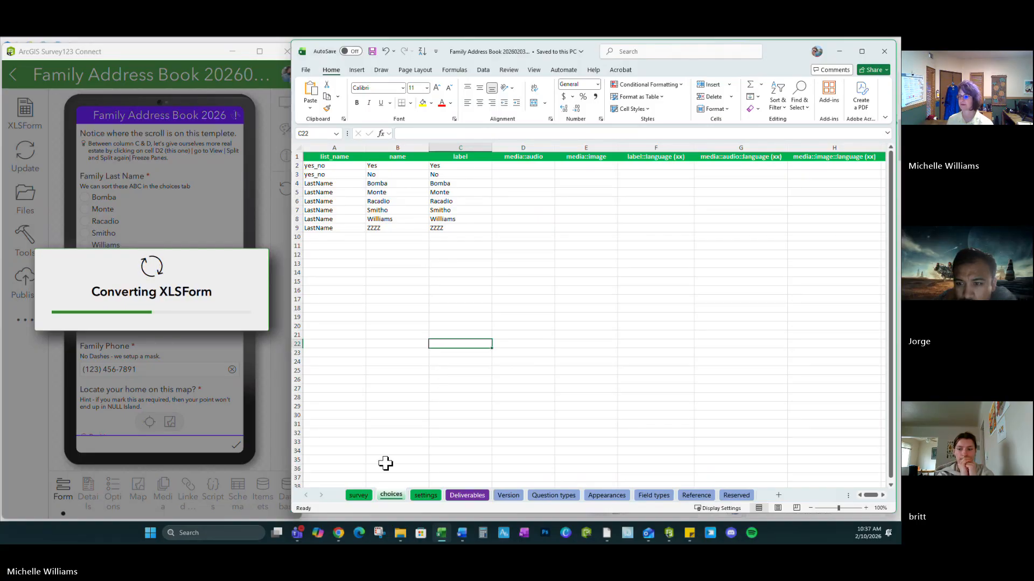
Step: On the survey sheet, extend the ver question's label in row 23 with "- Deleted 01162026 per" and the requester's name
{"action": "left_click", "coordinate": [358, 495]}
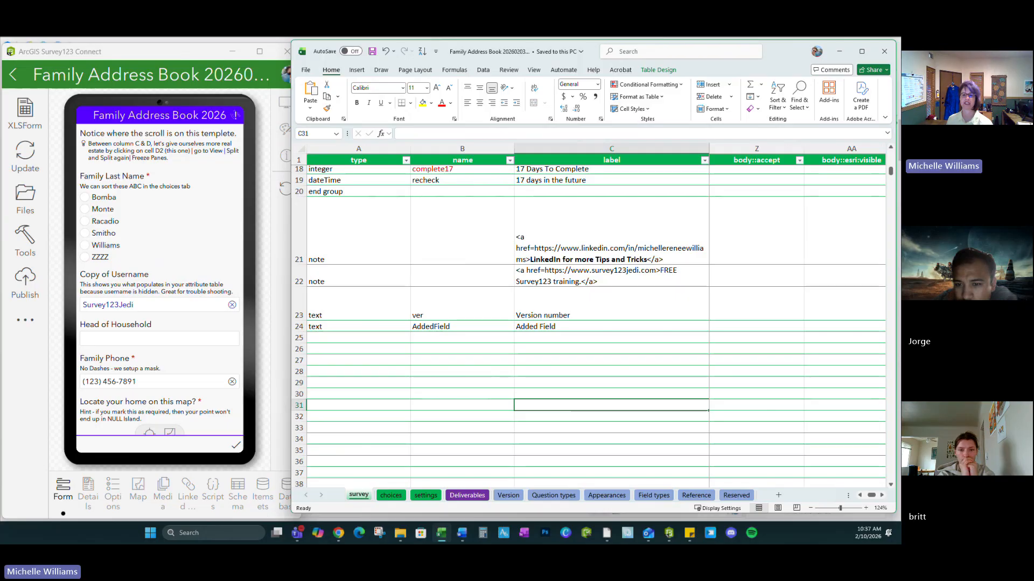
{"action": "key", "text": "alt+Tab"}
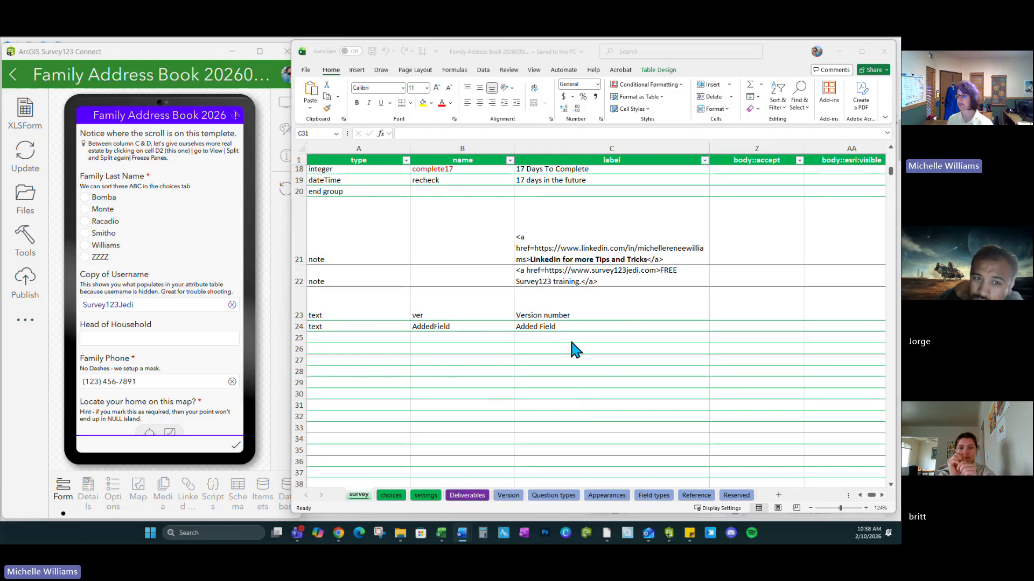
{"action": "double_click", "coordinate": [570, 314]}
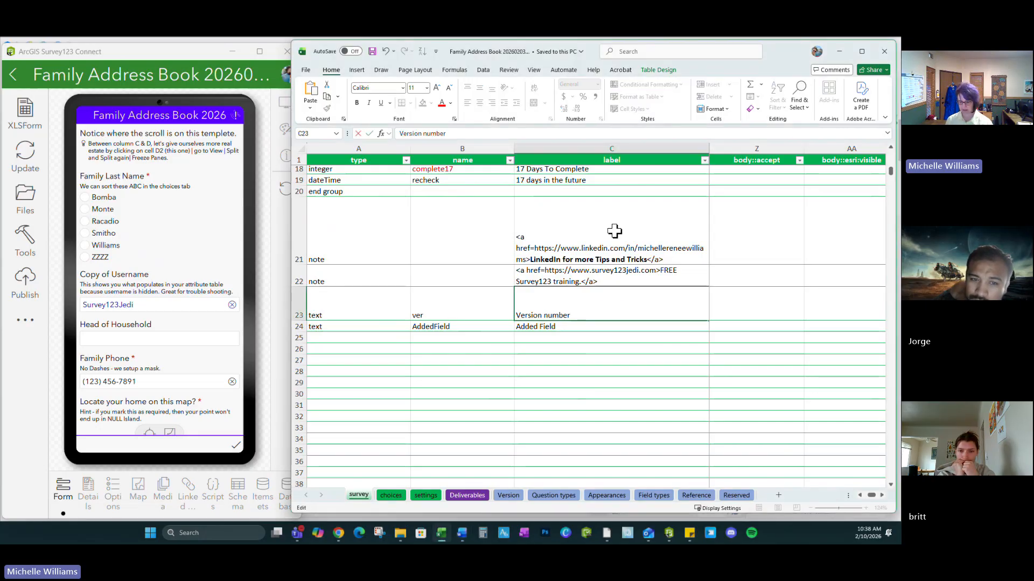
{"action": "type", "text": "Entered 01162026 per Jim"}
{"action": "left_click", "coordinate": [593, 381]}
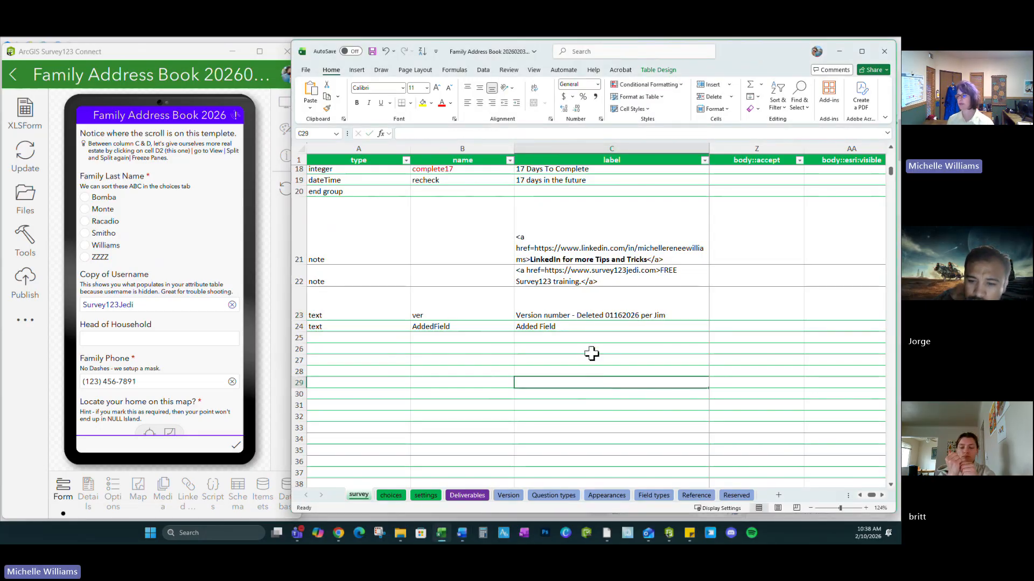
{"action": "left_click", "coordinate": [633, 337]}
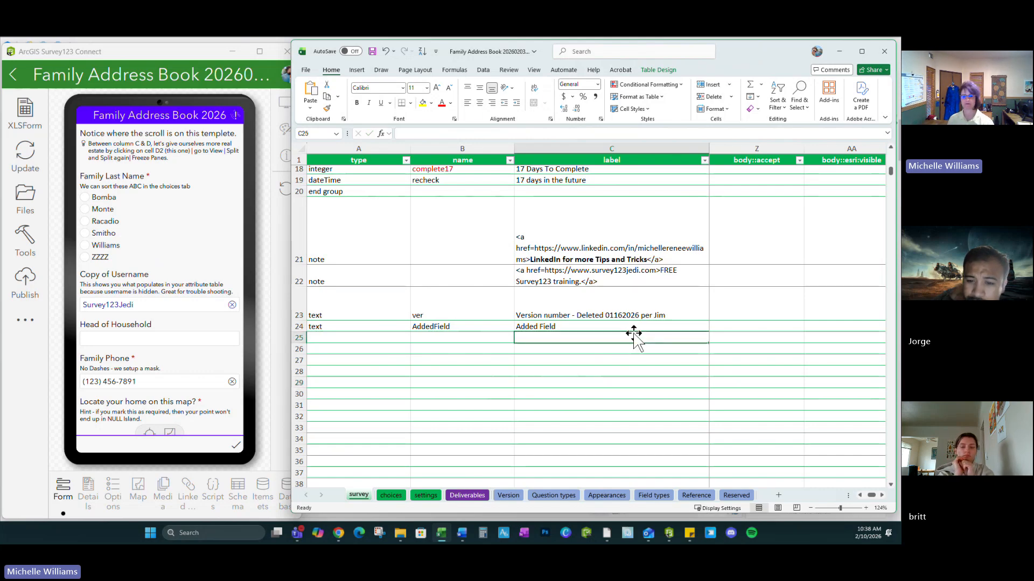
Step: Change the type of the ver question in row 23 of the survey sheet to hidden
{"action": "left_click", "coordinate": [329, 307]}
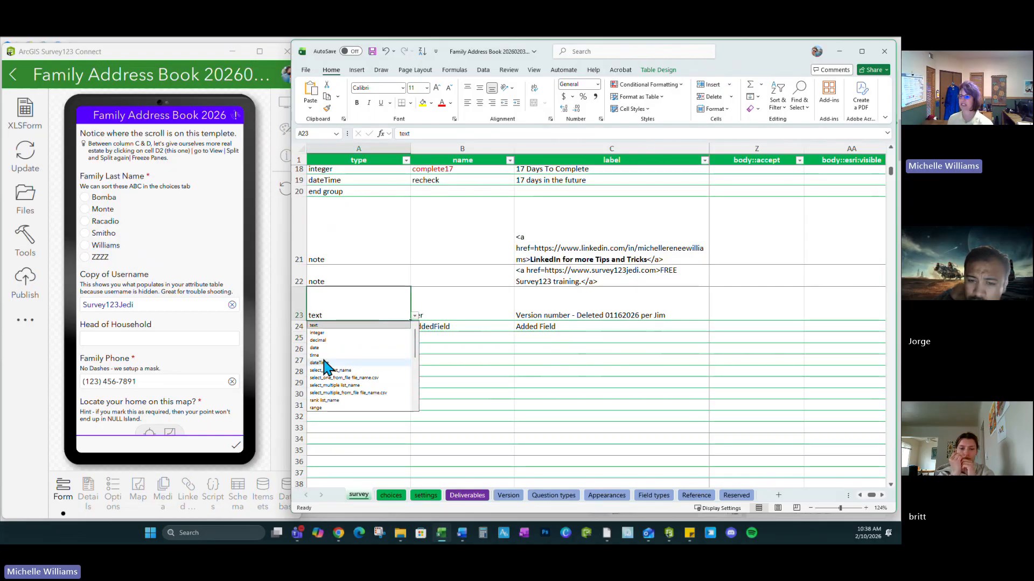
{"action": "scroll", "coordinate": [339, 359], "scroll_direction": "down", "scroll_amount": 1}
{"action": "scroll", "coordinate": [338, 360], "scroll_direction": "down", "scroll_amount": 5}
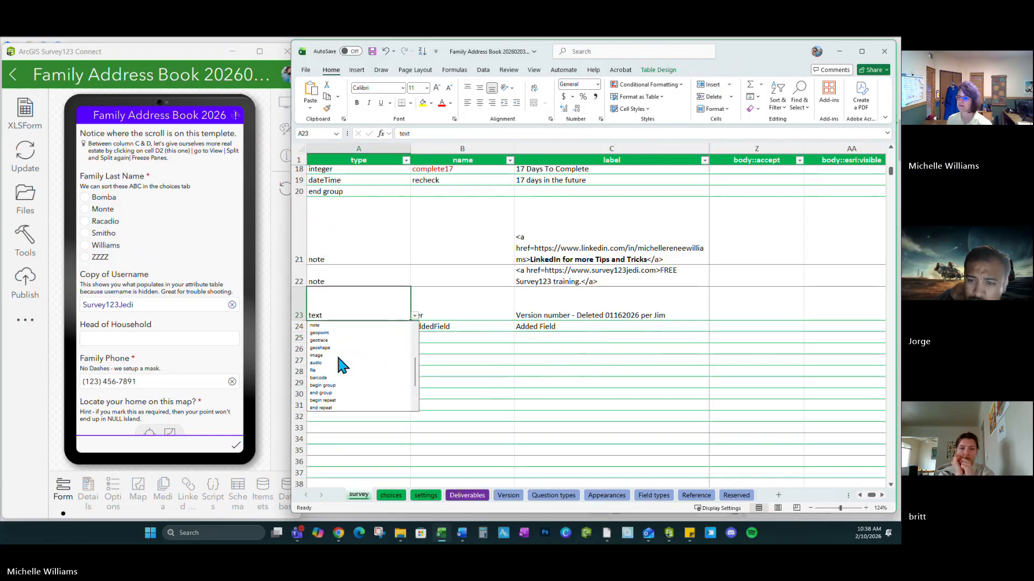
{"action": "left_click", "coordinate": [326, 371]}
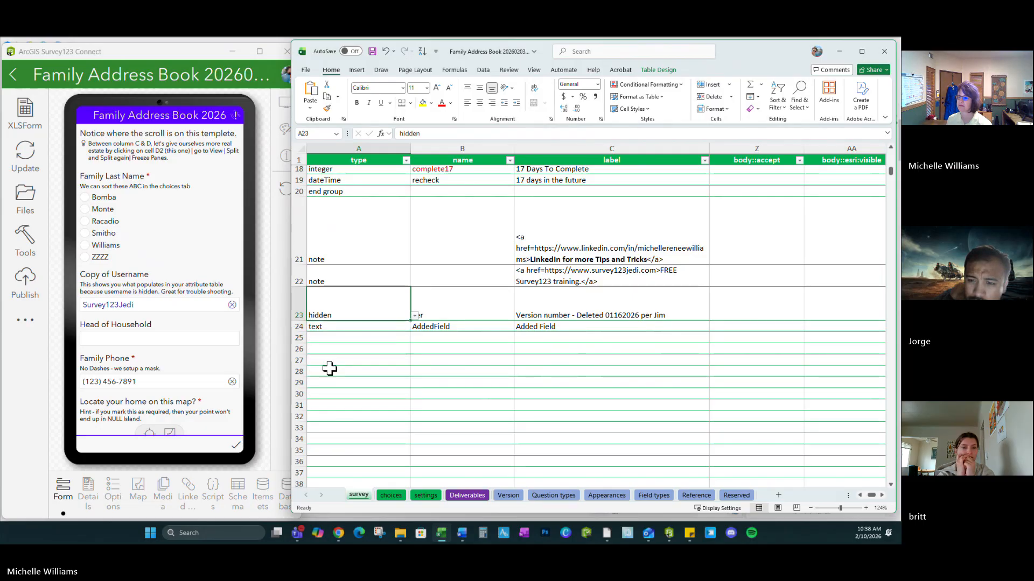
{"action": "left_click", "coordinate": [423, 372]}
Step: Save the form and check the questions at the end of the updated form preview
{"action": "scroll", "coordinate": [139, 318], "scroll_direction": "down", "scroll_amount": 10}
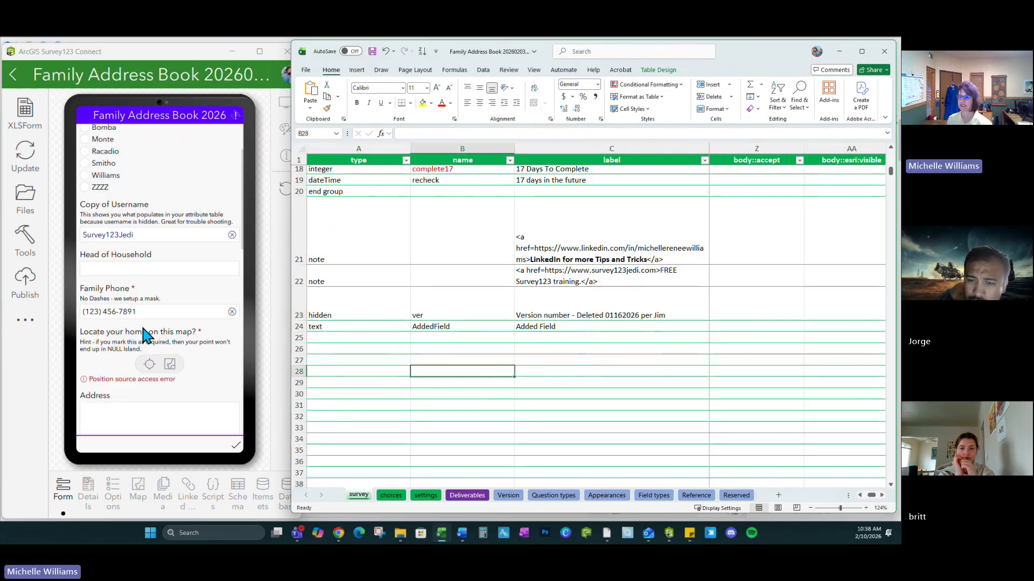
{"action": "scroll", "coordinate": [139, 308], "scroll_direction": "down", "scroll_amount": 5}
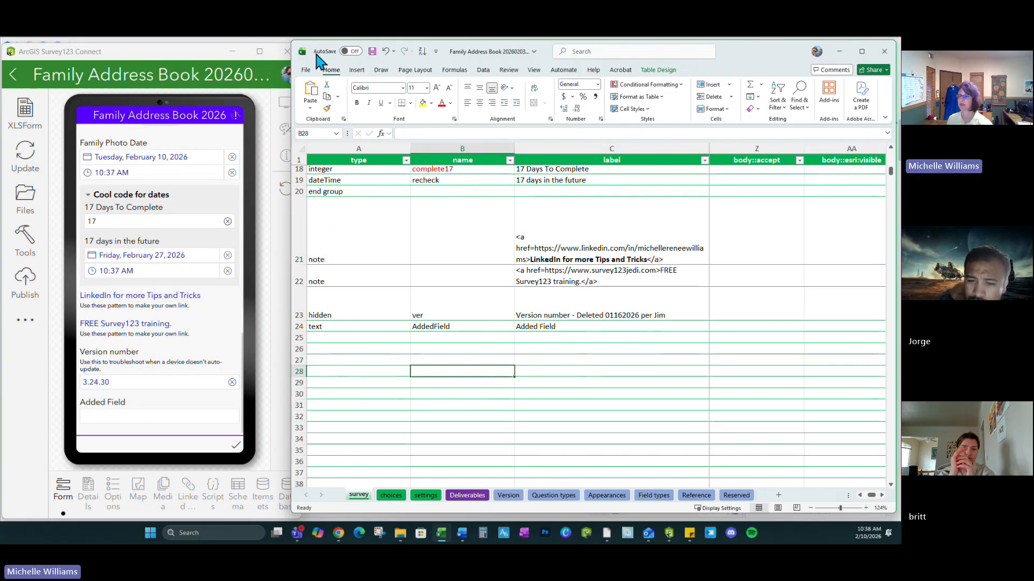
{"action": "left_click", "coordinate": [372, 51]}
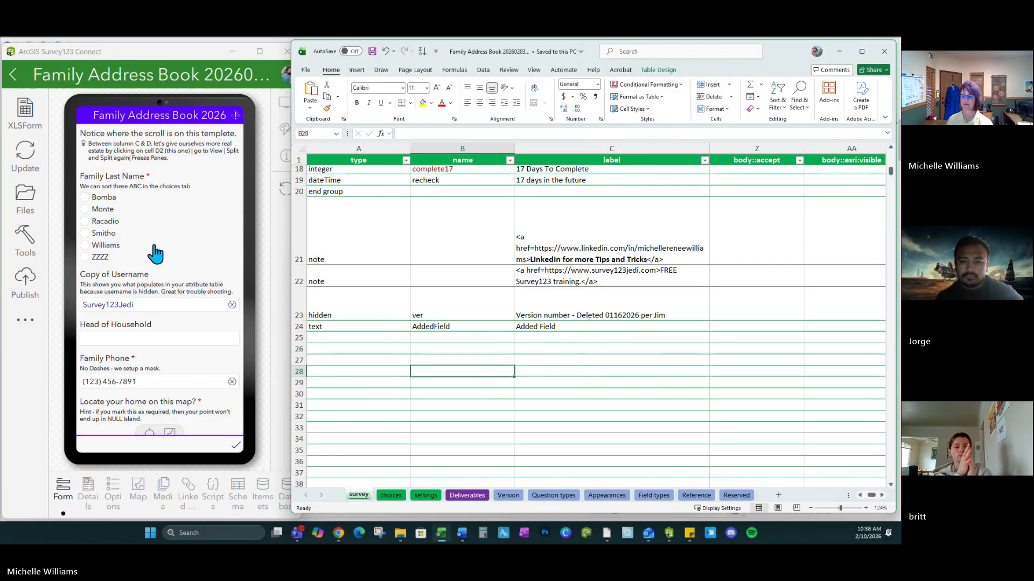
{"action": "scroll", "coordinate": [154, 250], "scroll_direction": "down", "scroll_amount": 15}
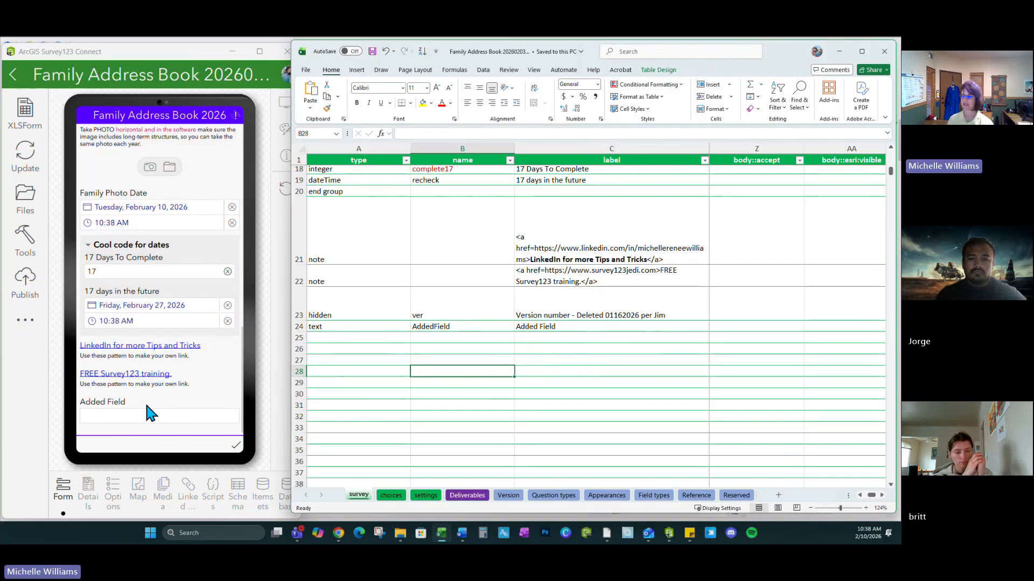
{"action": "left_click", "coordinate": [580, 303]}
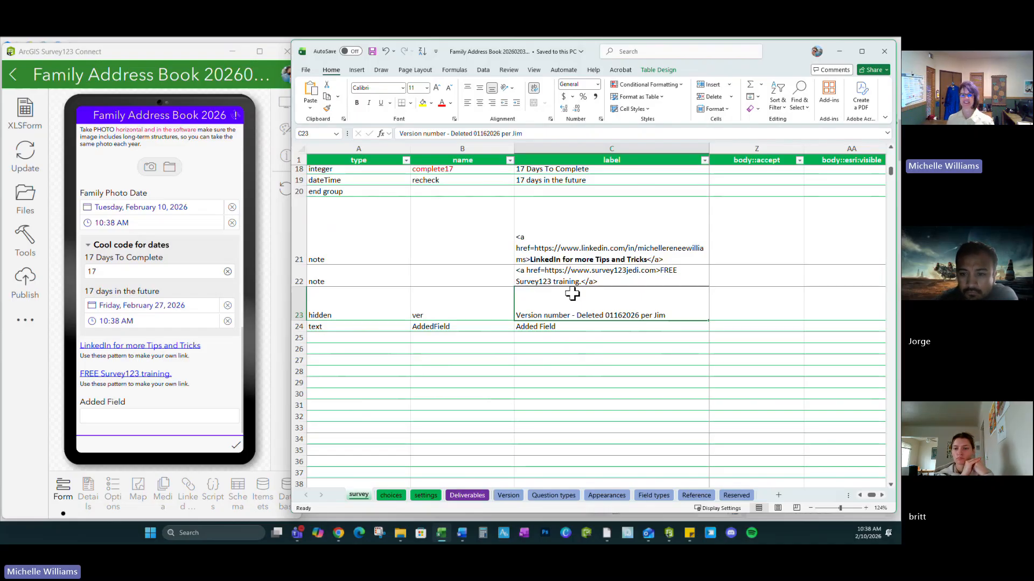
{"action": "left_click", "coordinate": [577, 339]}
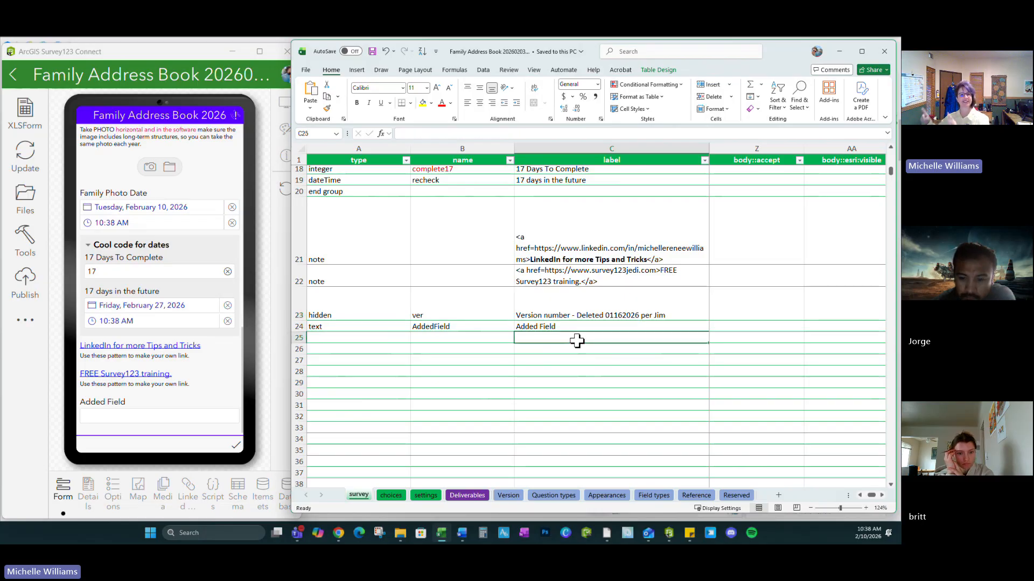
{"action": "left_click", "coordinate": [302, 300]}
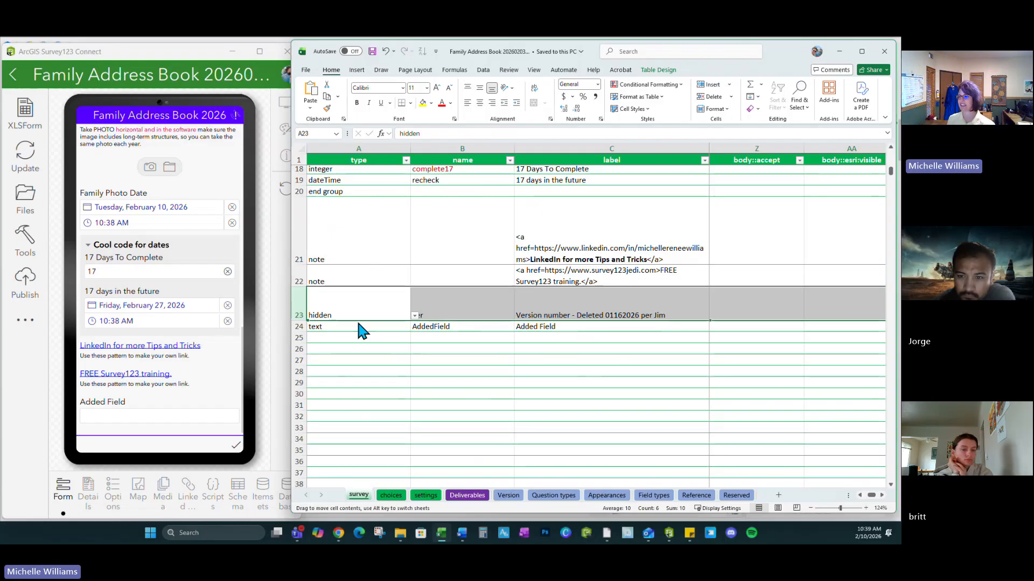
{"action": "left_click", "coordinate": [422, 372]}
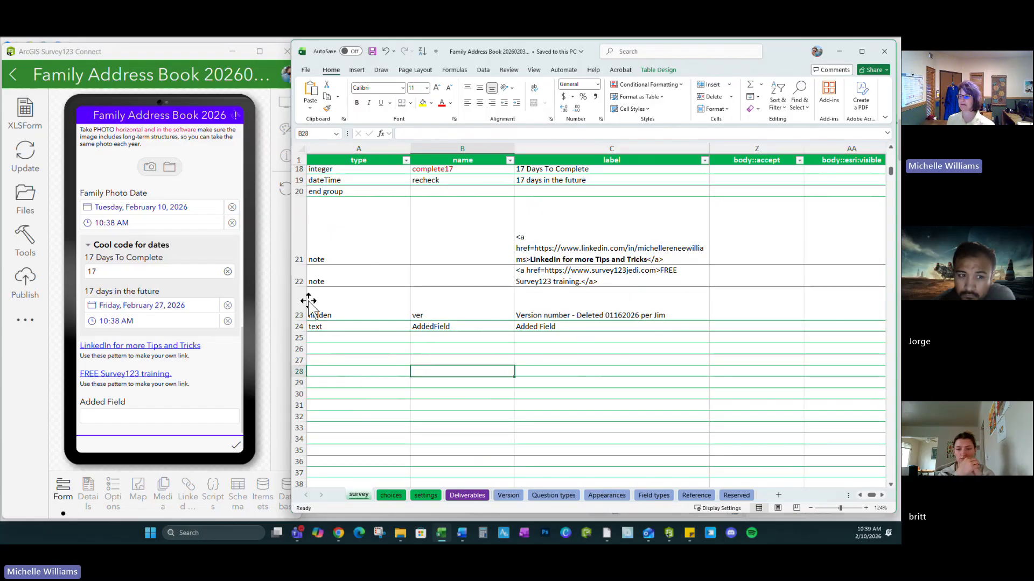
{"action": "left_click", "coordinate": [311, 303]}
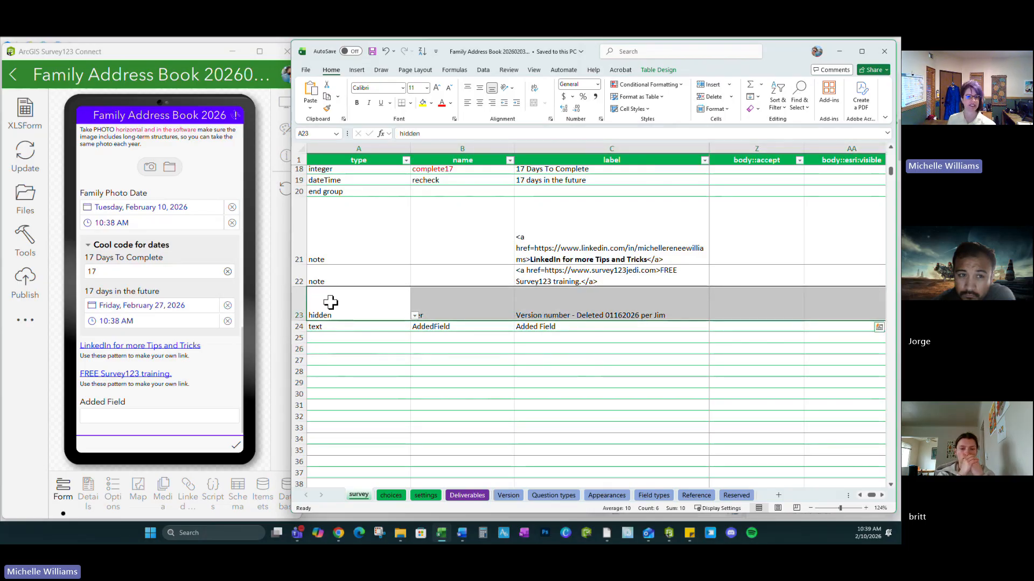
Step: Start republishing the survey in an enlarged Survey123 Connect window and include adding AddedField to the feature service
{"action": "left_click", "coordinate": [23, 282]}
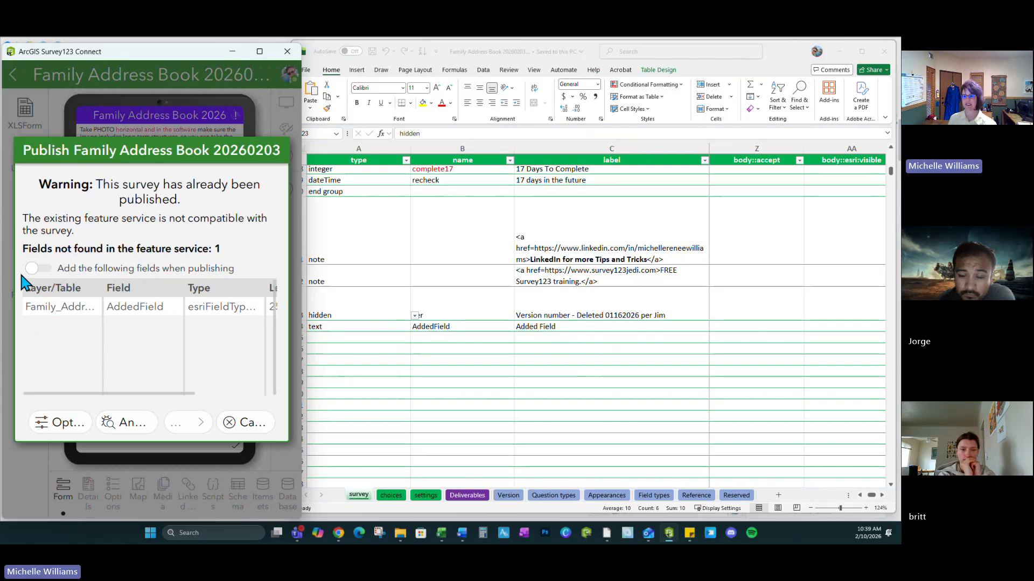
{"action": "left_click", "coordinate": [259, 51]}
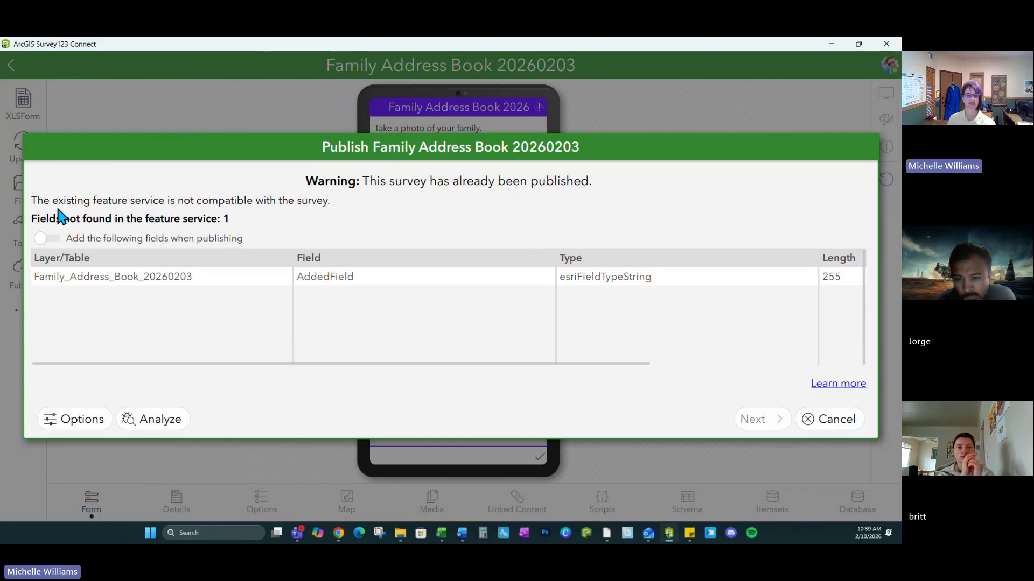
{"action": "left_click", "coordinate": [45, 238]}
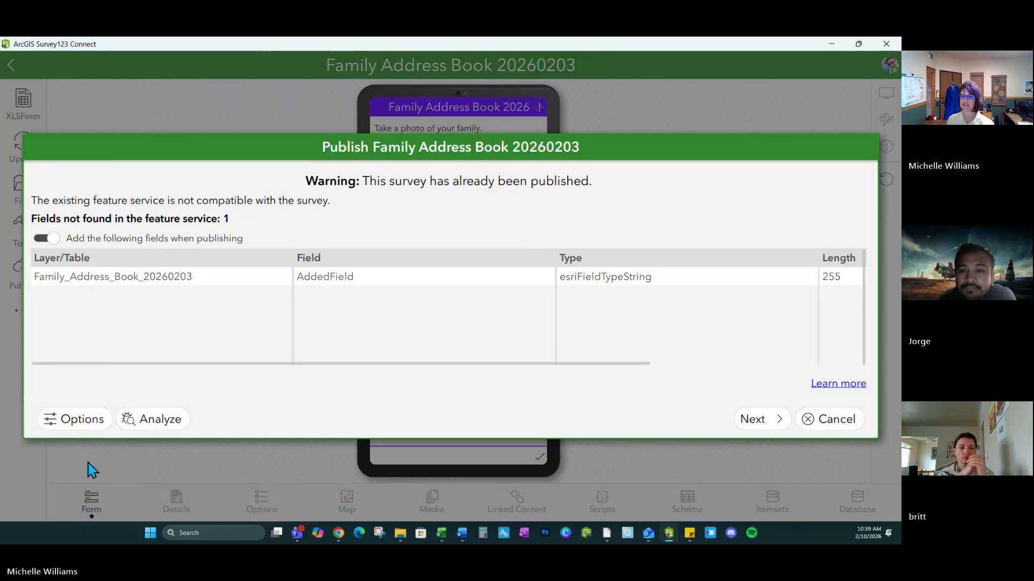
{"action": "left_click", "coordinate": [756, 423]}
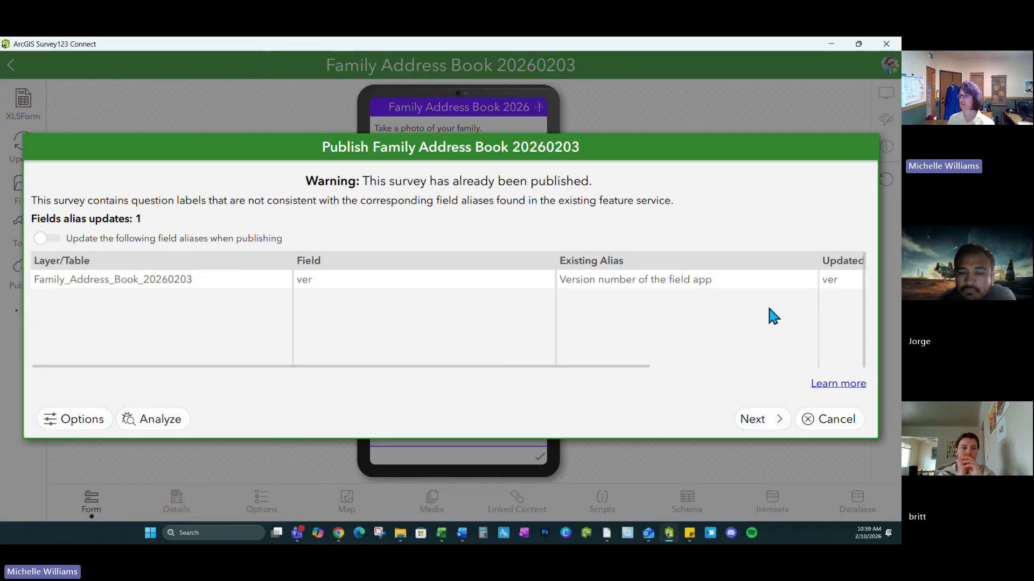
Step: Enable updating the alias of the ver field, review the existing and updated aliases, and continue the publishing setup
{"action": "left_click", "coordinate": [51, 238]}
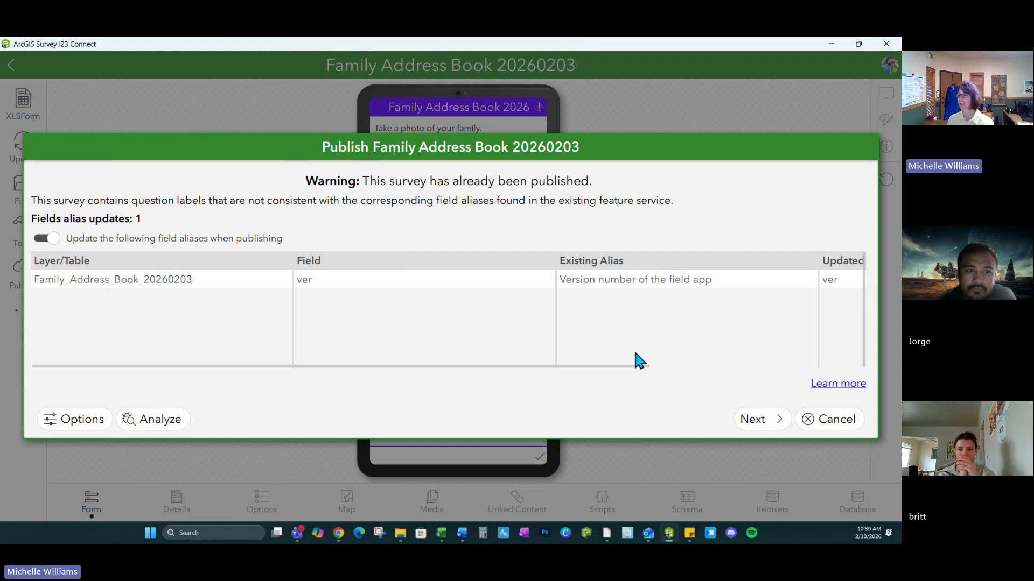
{"action": "left_click_drag", "start_coordinate": [631, 367], "coordinate": [537, 373]}
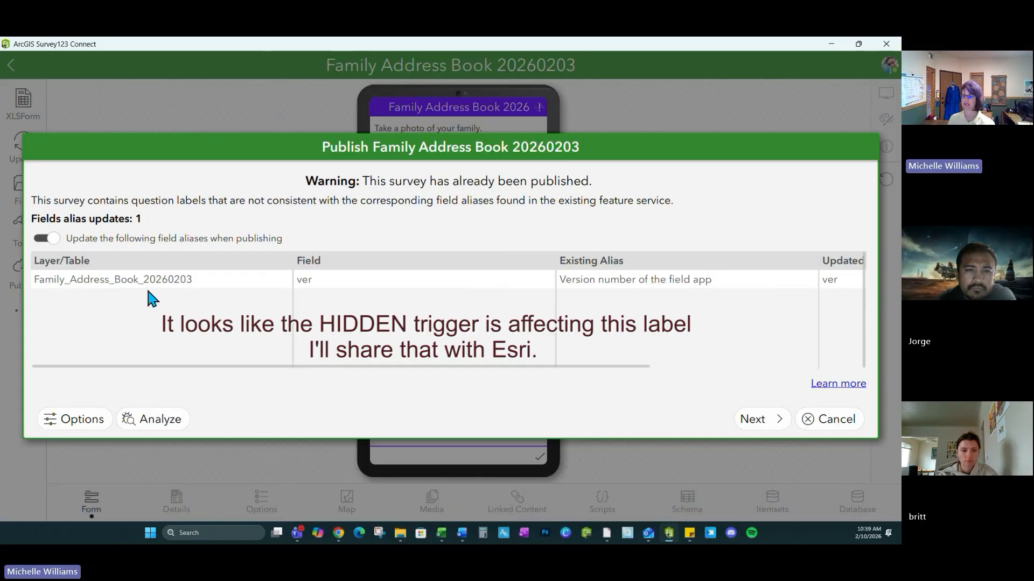
{"action": "left_click_drag", "start_coordinate": [528, 369], "coordinate": [754, 370]}
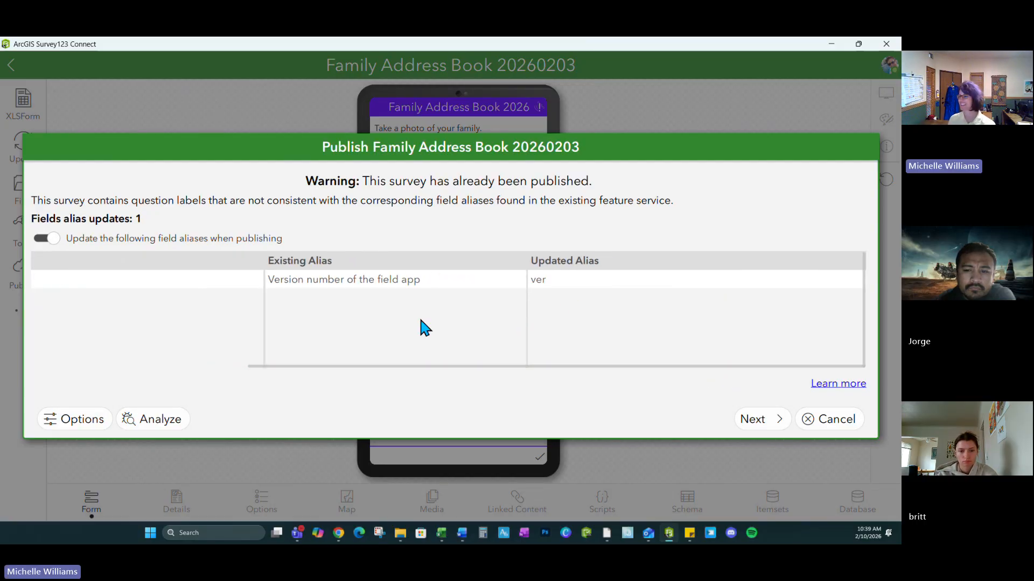
{"action": "left_click", "coordinate": [761, 423]}
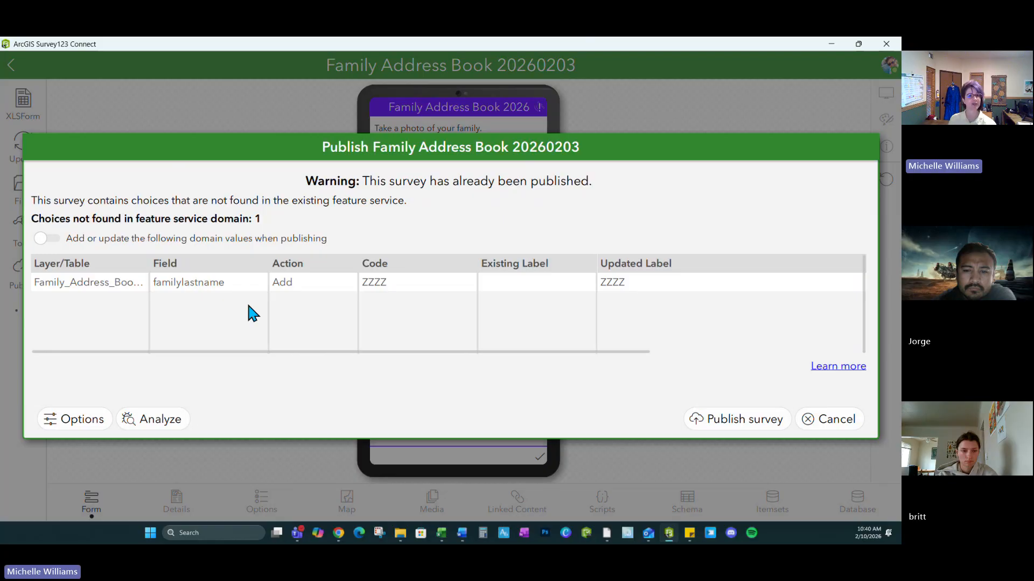
Step: Enable adding the ZZZZ choice to the familylastname field's domain and publish the survey
{"action": "left_click", "coordinate": [50, 239]}
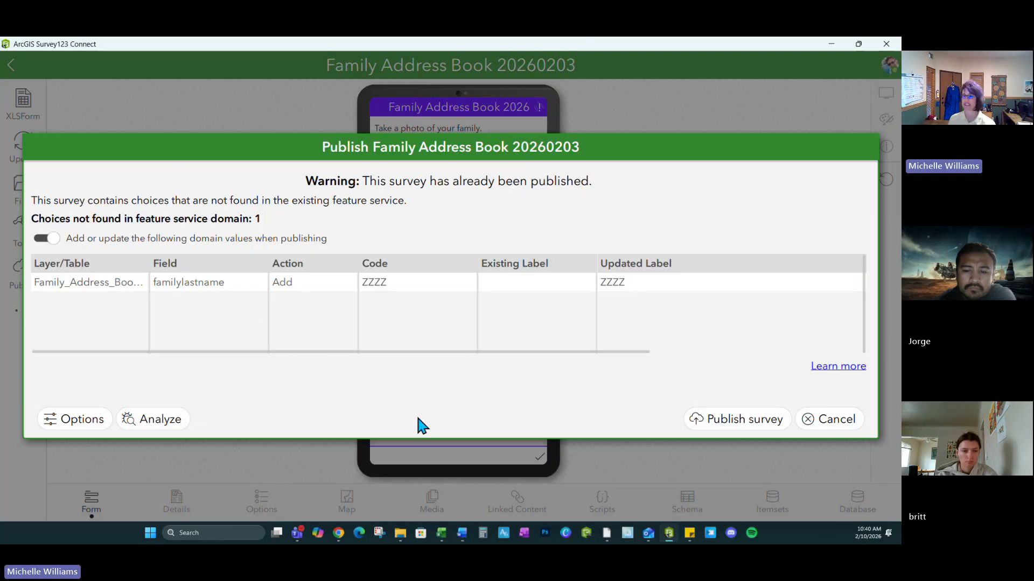
{"action": "left_click", "coordinate": [715, 419]}
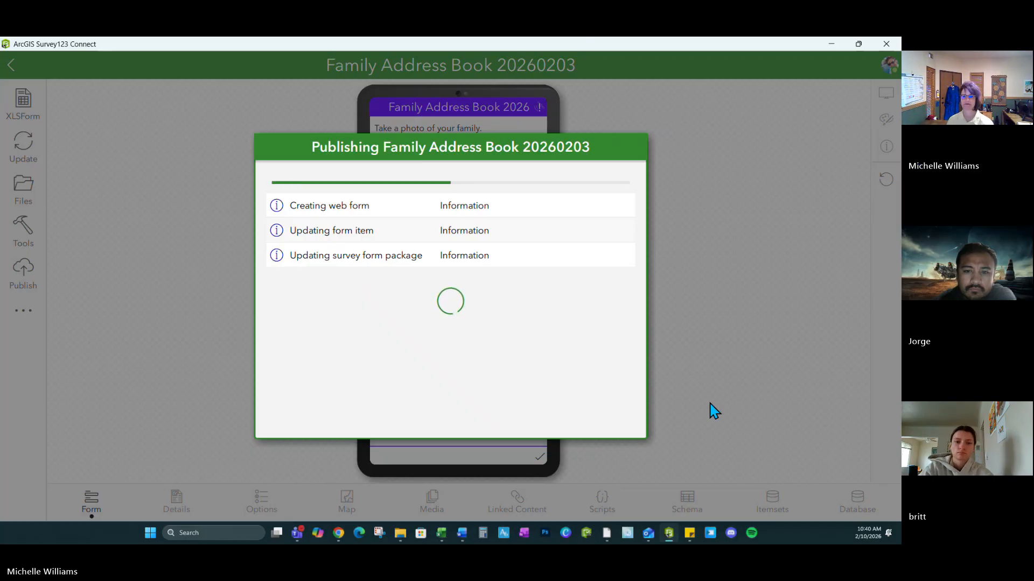
{"action": "key", "text": "alt+Tab"}
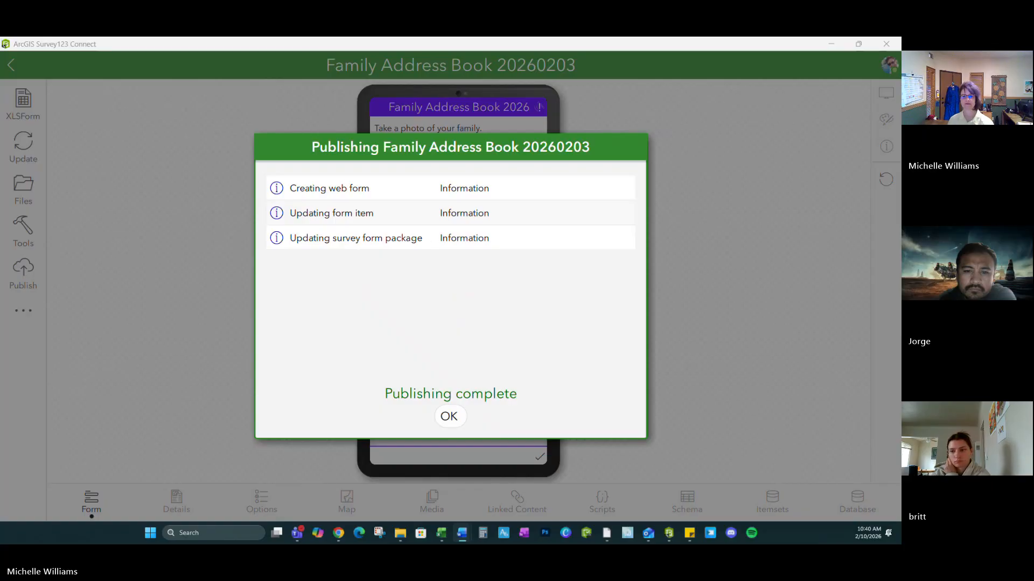
Step: Dismiss the publishing report and minimize Survey123 Connect and the XLSForm workbook to return to the ArcGIS Pro project
{"action": "left_click", "coordinate": [449, 416]}
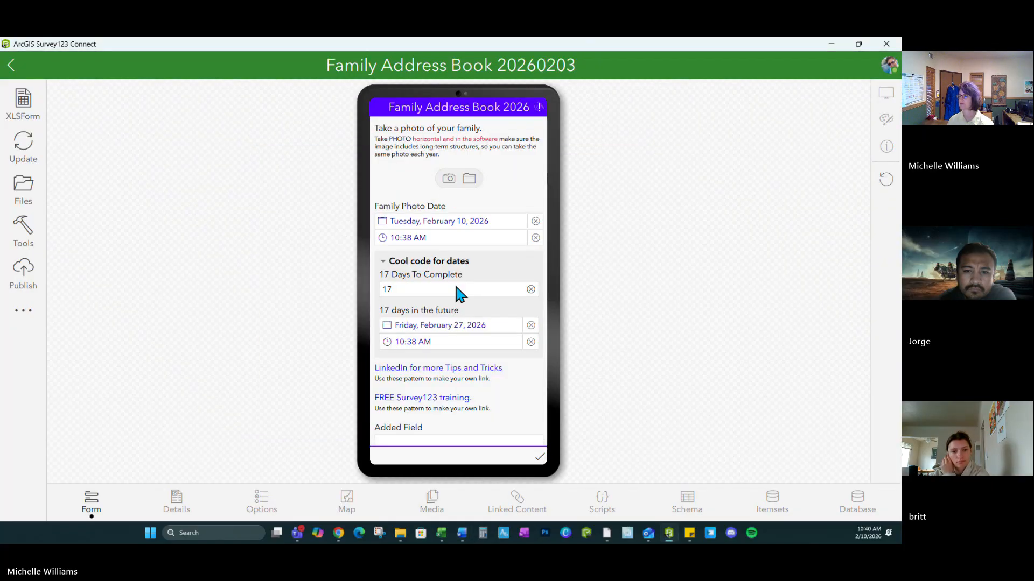
{"action": "left_click", "coordinate": [831, 44]}
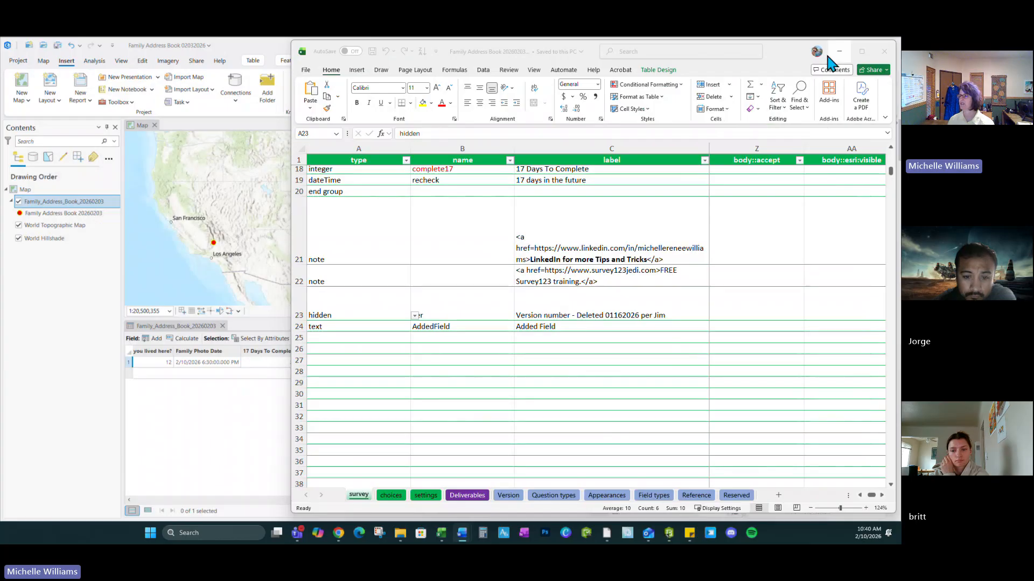
{"action": "left_click", "coordinate": [693, 215]}
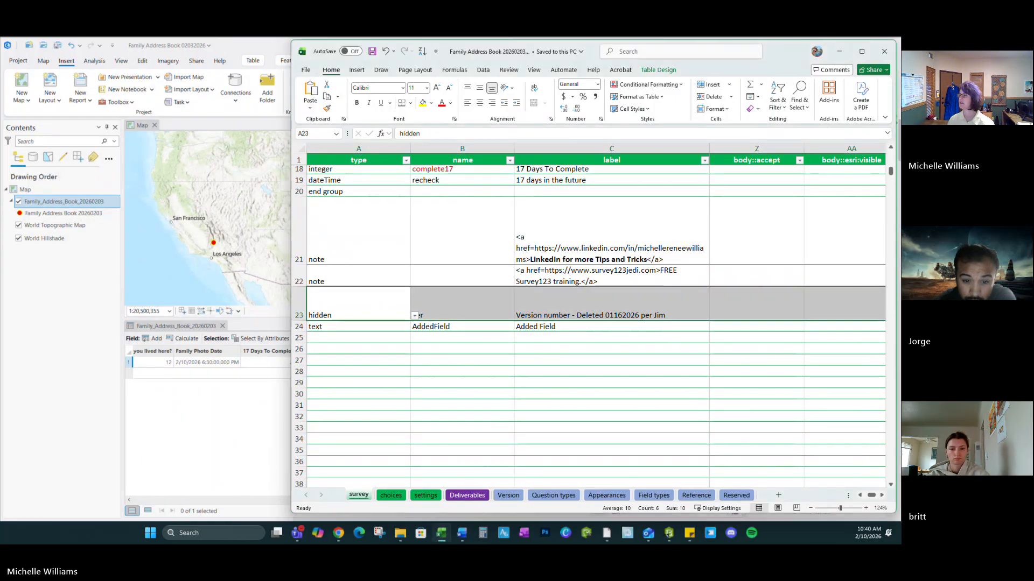
{"action": "left_click", "coordinate": [839, 52]}
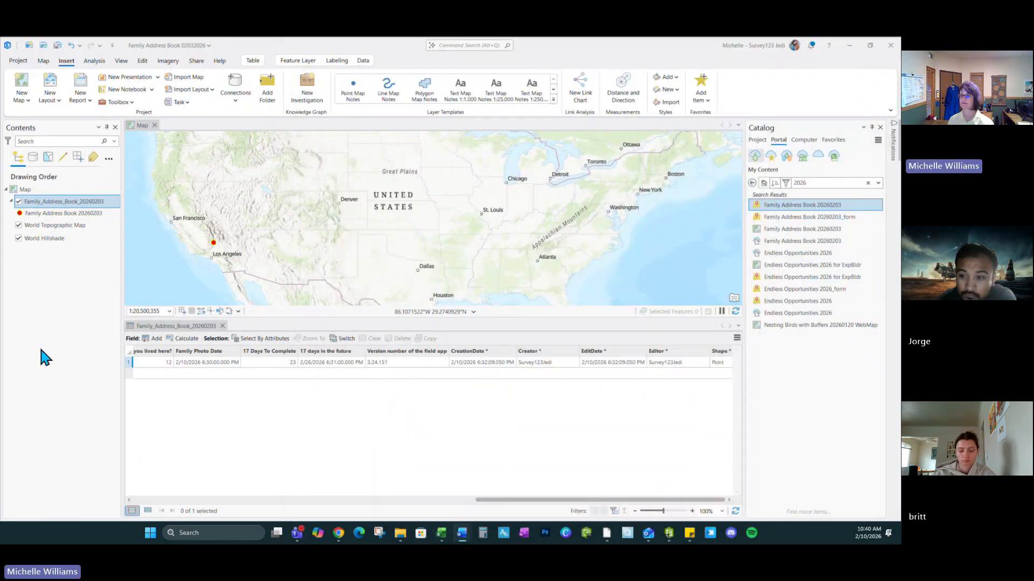
Step: Switch to Chrome and examine the last columns of the Family Address Book 20260203 hosted layer's data table for the republished fields
{"action": "left_click", "coordinate": [338, 534]}
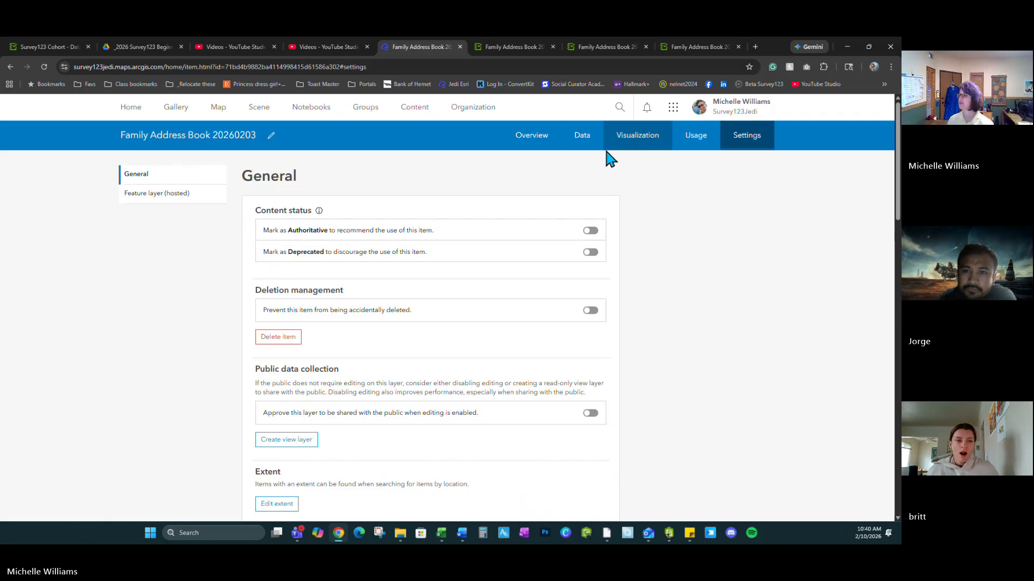
{"action": "left_click", "coordinate": [583, 139]}
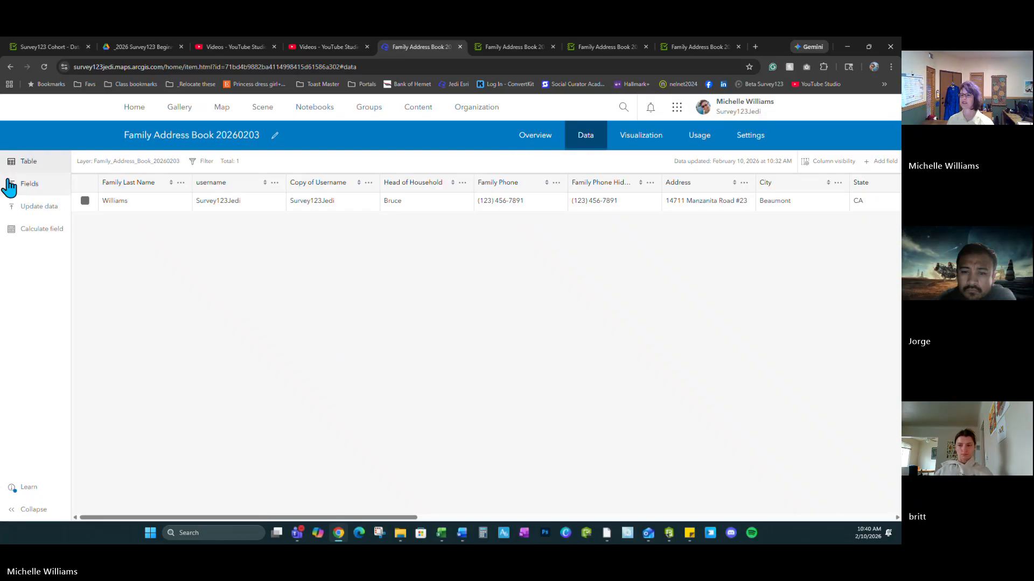
{"action": "left_click_drag", "start_coordinate": [216, 518], "coordinate": [697, 507]}
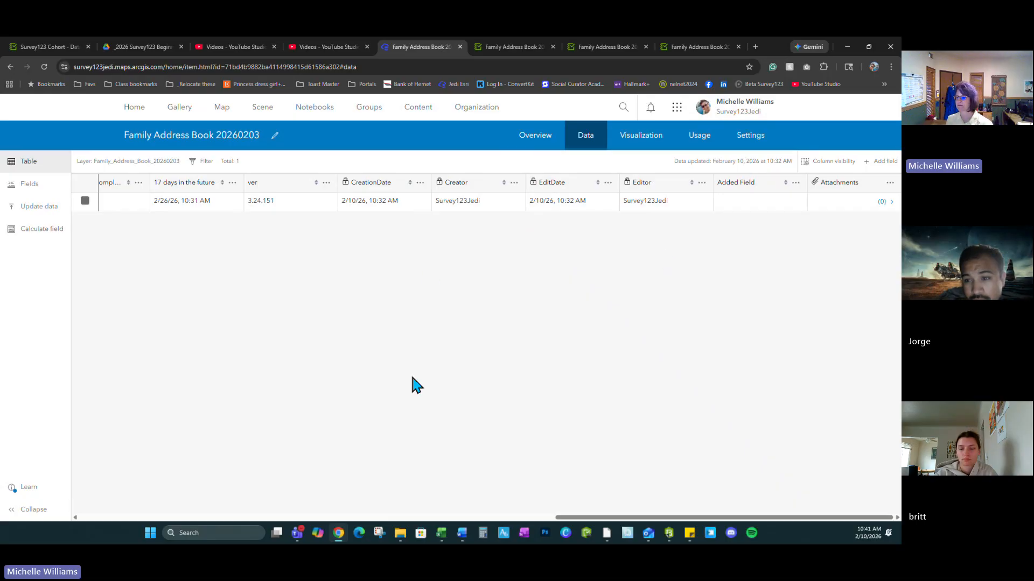
Step: Return to ArcGIS Pro, refresh the layer's attribute table, and check its end columns and the Family Last Name choices
{"action": "left_click", "coordinate": [848, 47]}
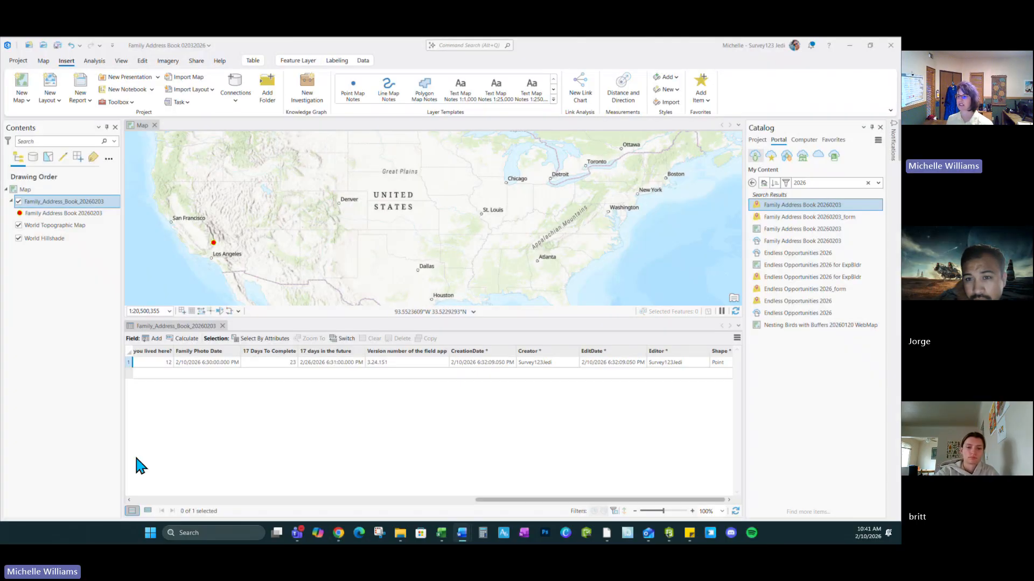
{"action": "left_click", "coordinate": [735, 511]}
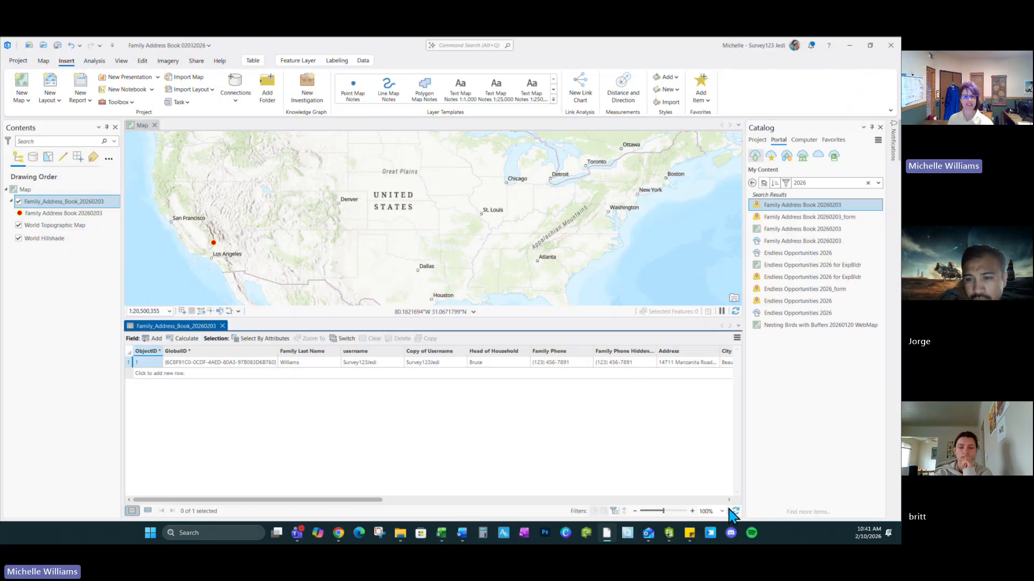
{"action": "left_click_drag", "start_coordinate": [358, 502], "coordinate": [781, 509]}
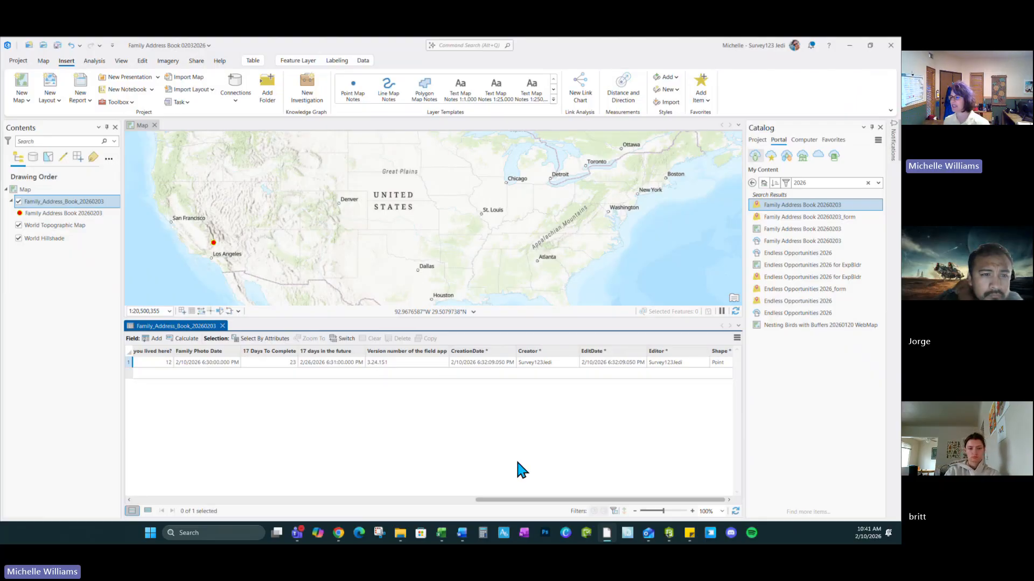
{"action": "left_click_drag", "start_coordinate": [560, 499], "coordinate": [201, 503]}
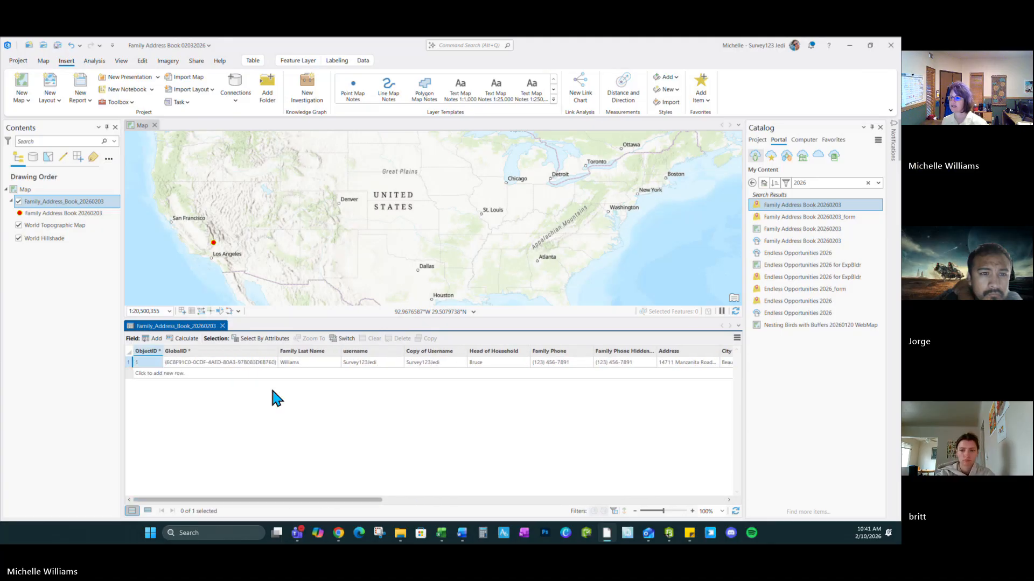
{"action": "left_click", "coordinate": [289, 363]}
{"action": "left_click", "coordinate": [298, 362]}
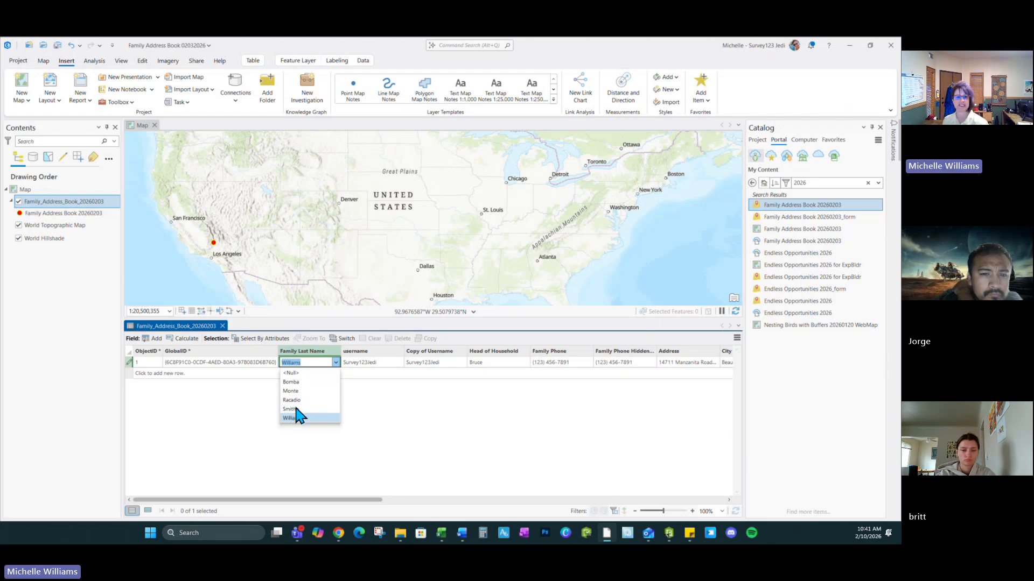
{"action": "left_click", "coordinate": [86, 421]}
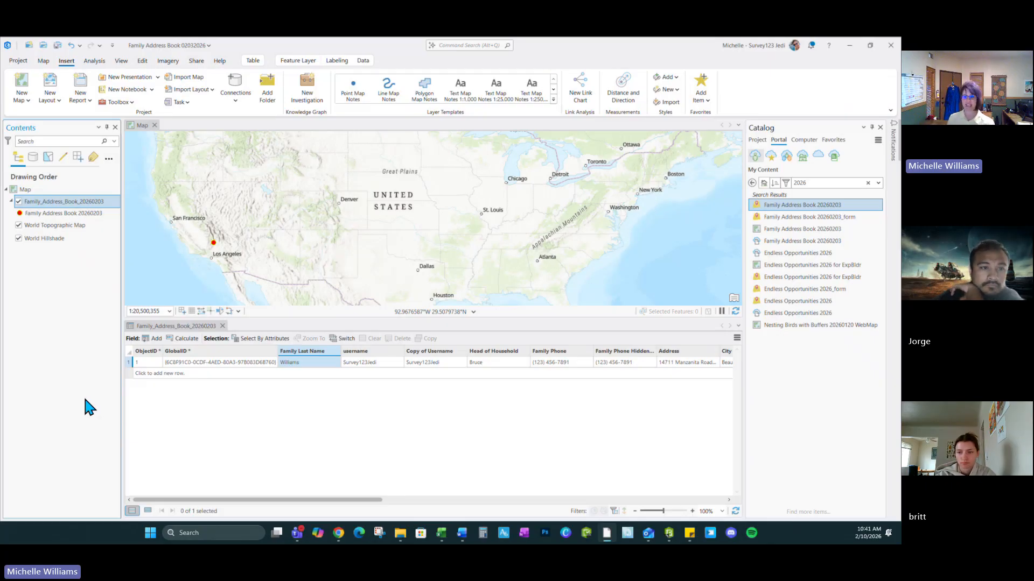
Step: Add the portal's Family Address Book 20260203 item to the current map, expand its group layer, and close the old attribute table
{"action": "right_click", "coordinate": [832, 204]}
{"action": "left_click", "coordinate": [746, 210]}
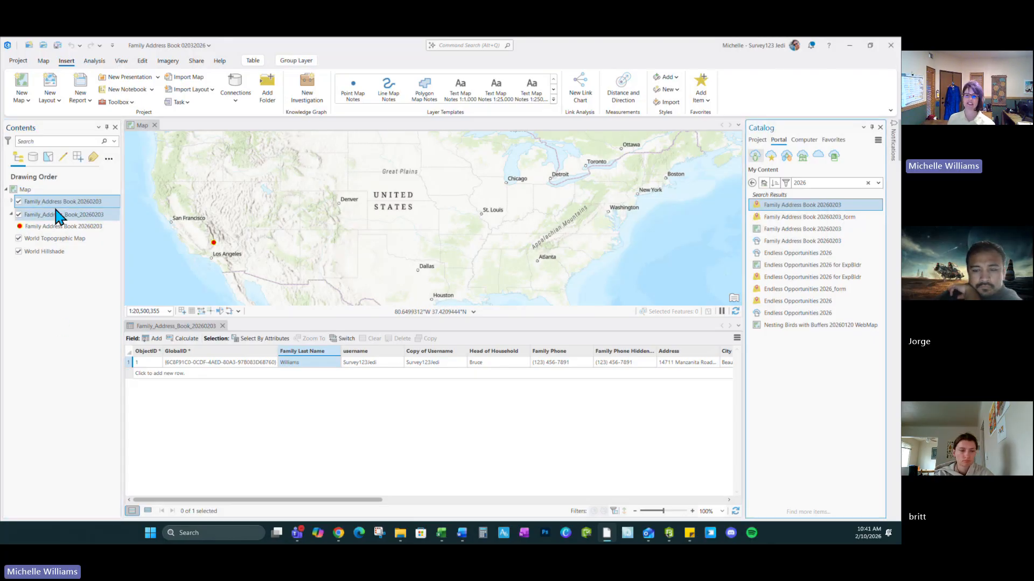
{"action": "left_click", "coordinate": [12, 201]}
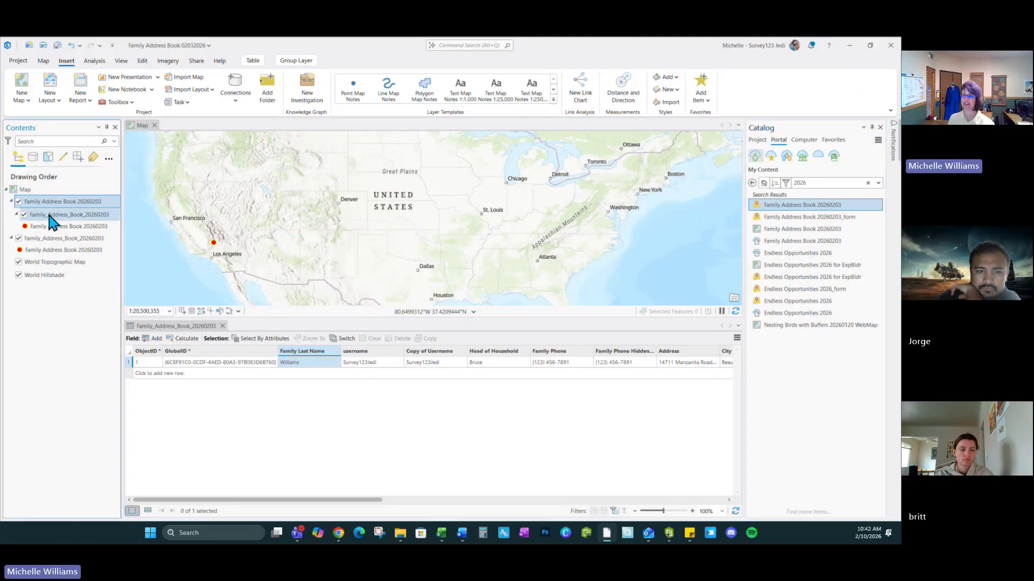
{"action": "left_click", "coordinate": [218, 327]}
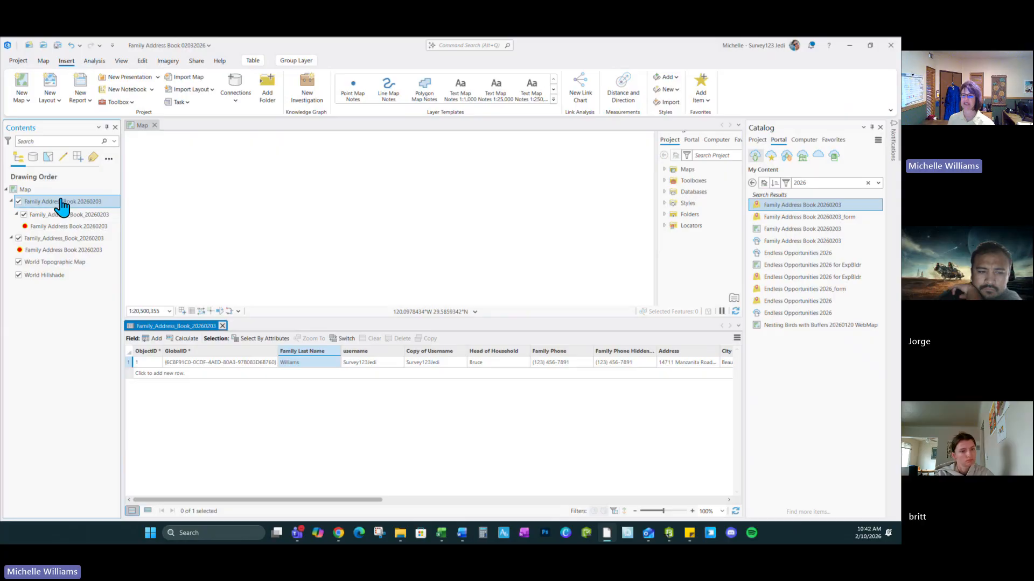
Step: Rename the new group layer as Family Address Book 20260203 Updated and widen the contents list to show its full name
{"action": "left_click", "coordinate": [103, 201]}
{"action": "left_click", "coordinate": [106, 200]}
{"action": "type", "text": "Up"}
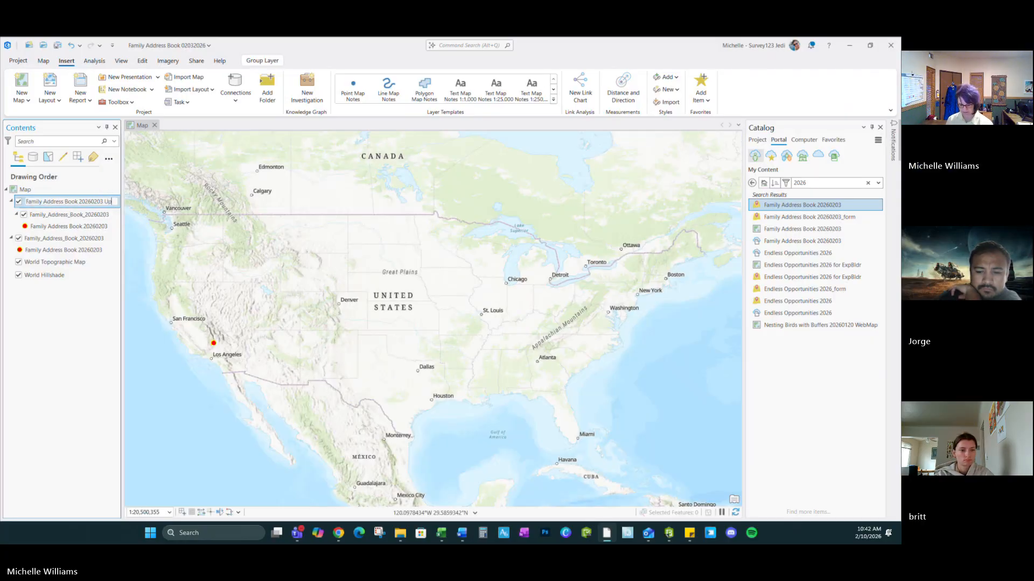
{"action": "type", "text": "datecdx"}
{"action": "key", "text": "BackSpace"}
{"action": "key", "text": "BackSpace"}
{"action": "key", "text": "BackSpace"}
{"action": "type", "text": "d"}
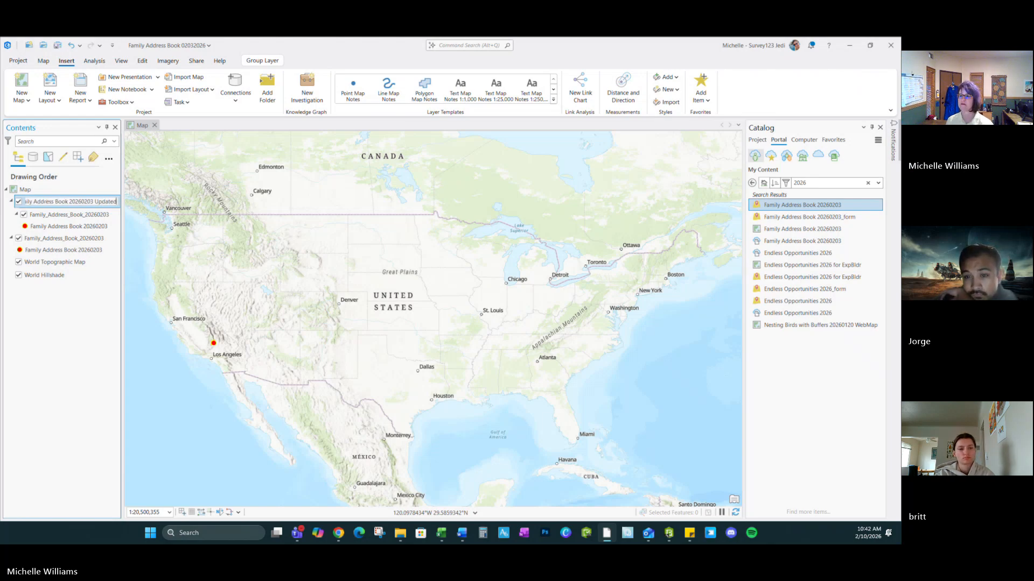
{"action": "key", "text": "Return"}
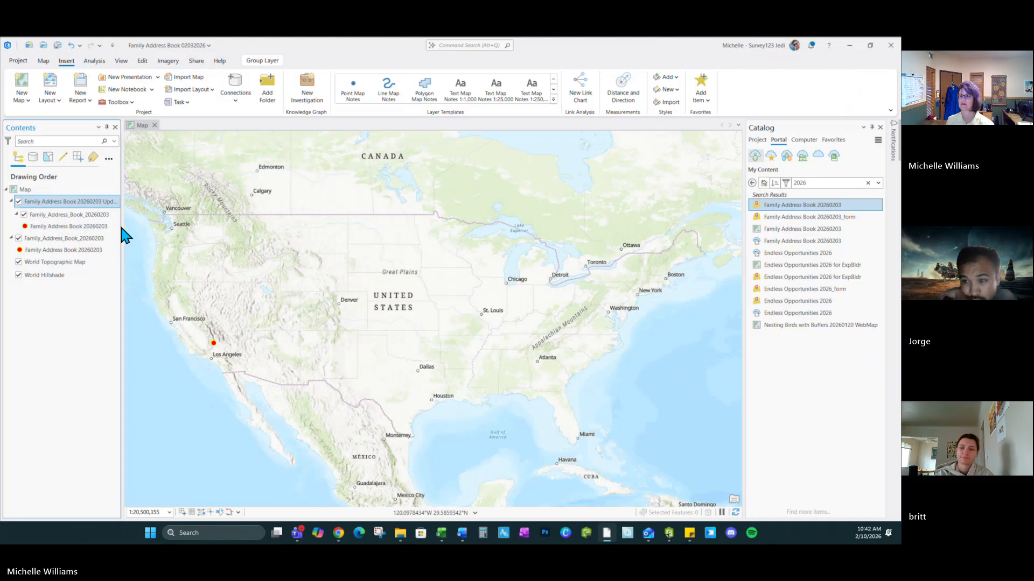
{"action": "left_click_drag", "start_coordinate": [122, 232], "coordinate": [168, 228]}
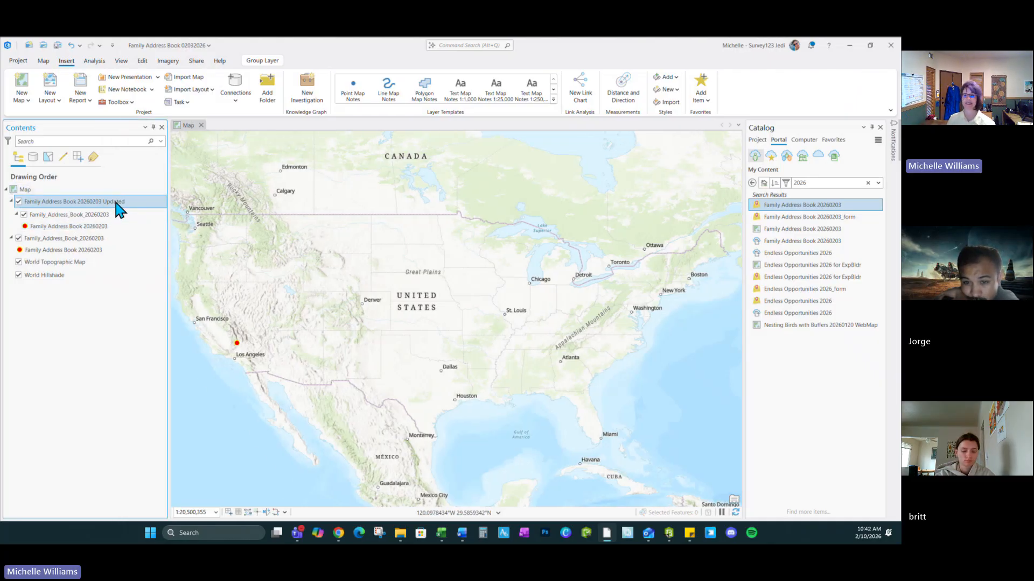
Step: Open the updated layer's attribute table and check the ver and Added Field columns and the Family Last Name choices
{"action": "left_click", "coordinate": [44, 216]}
{"action": "key", "text": "ctrl+t"}
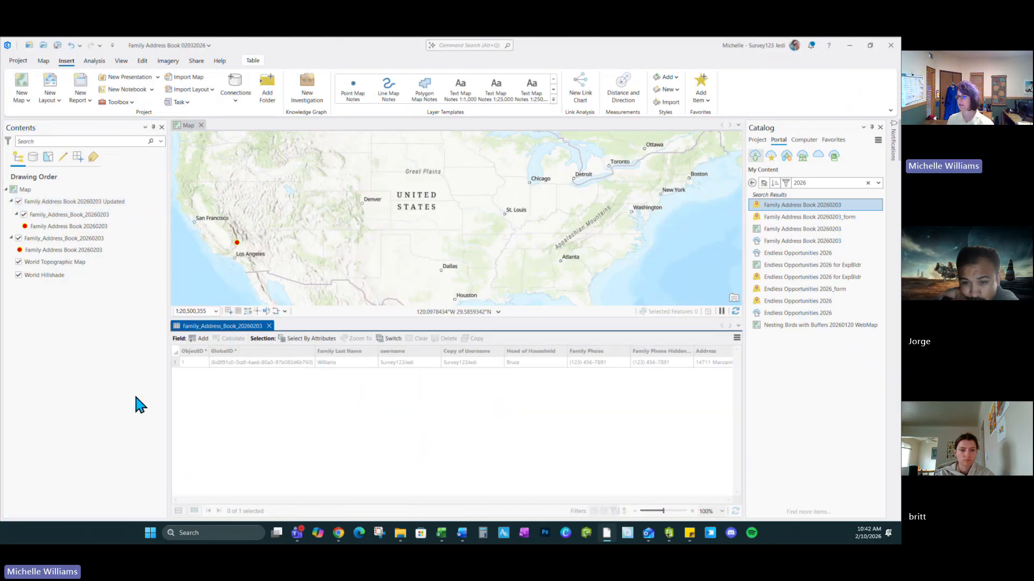
{"action": "left_click_drag", "start_coordinate": [203, 500], "coordinate": [603, 490]}
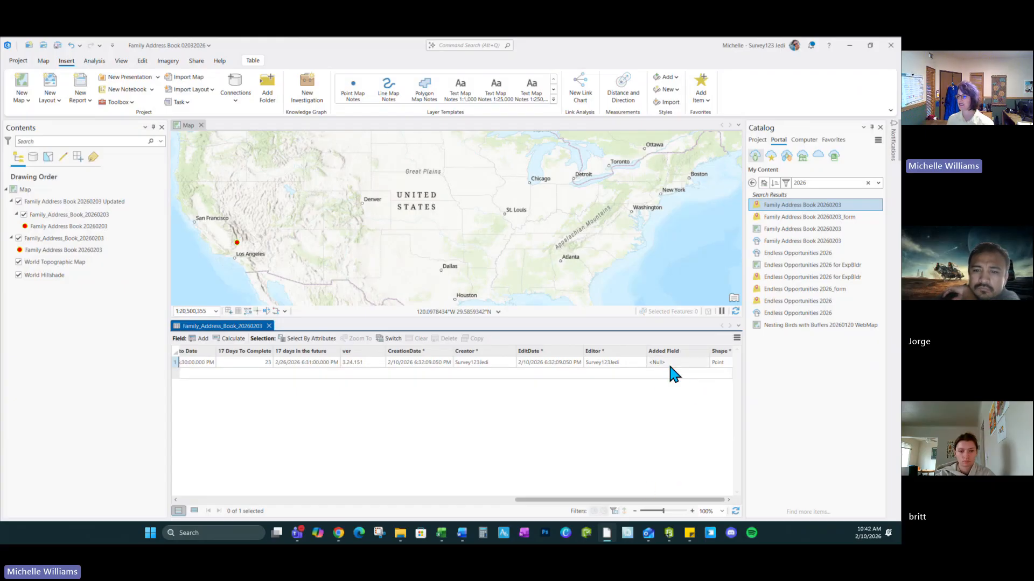
{"action": "left_click_drag", "start_coordinate": [561, 499], "coordinate": [213, 506]}
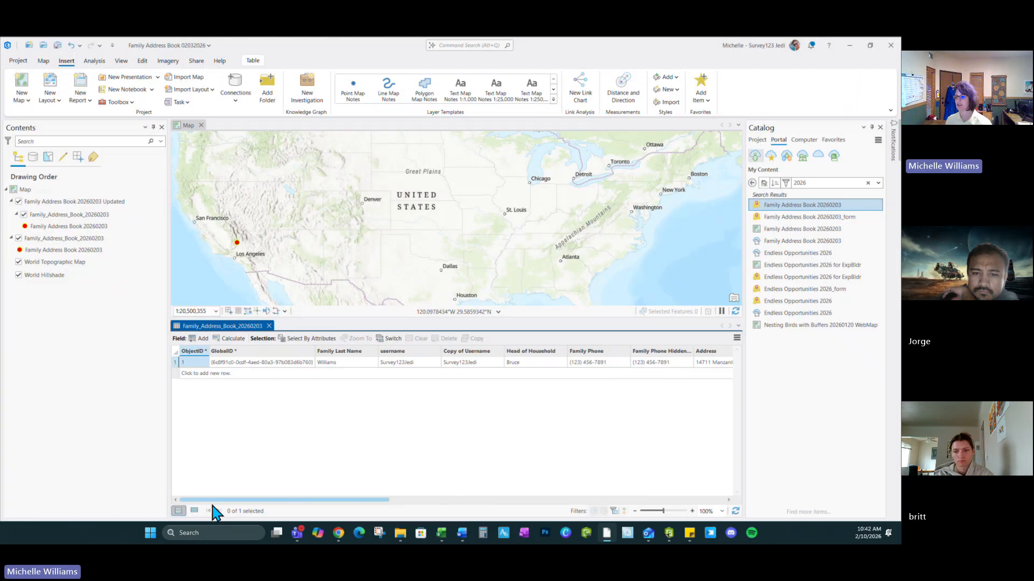
{"action": "left_click", "coordinate": [348, 361]}
{"action": "left_click", "coordinate": [349, 362]}
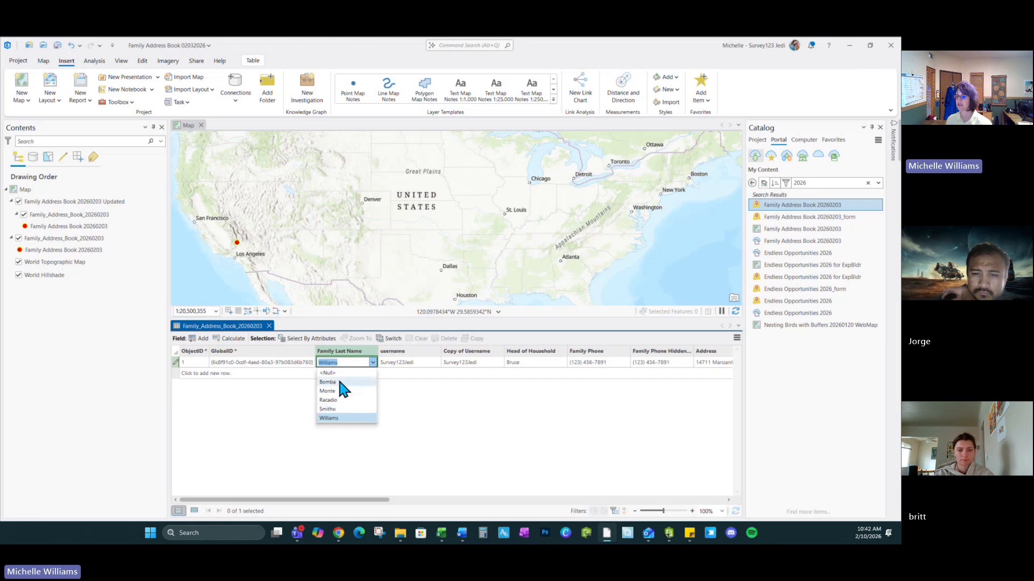
{"action": "left_click", "coordinate": [287, 423]}
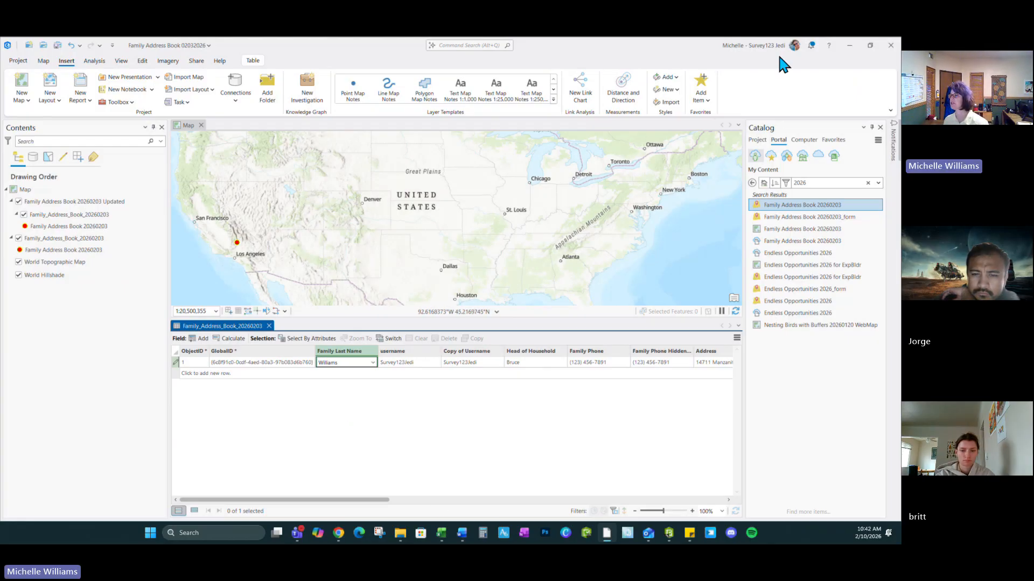
Step: Switch to Chrome, reload the survey's web form, and choose ZZZZ as the Family Last Name
{"action": "left_click", "coordinate": [849, 46]}
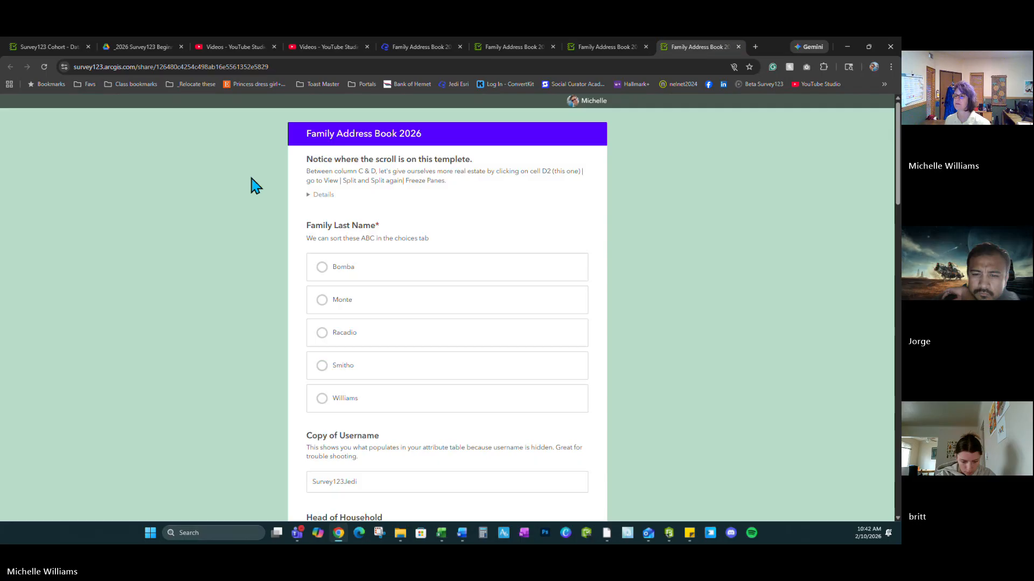
{"action": "left_click", "coordinate": [45, 68]}
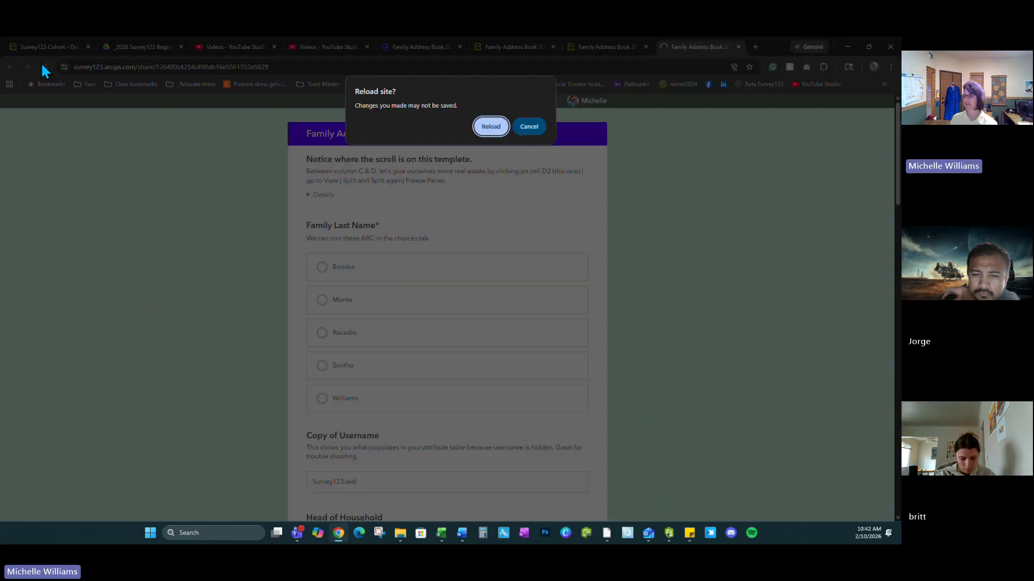
{"action": "left_click", "coordinate": [491, 126]}
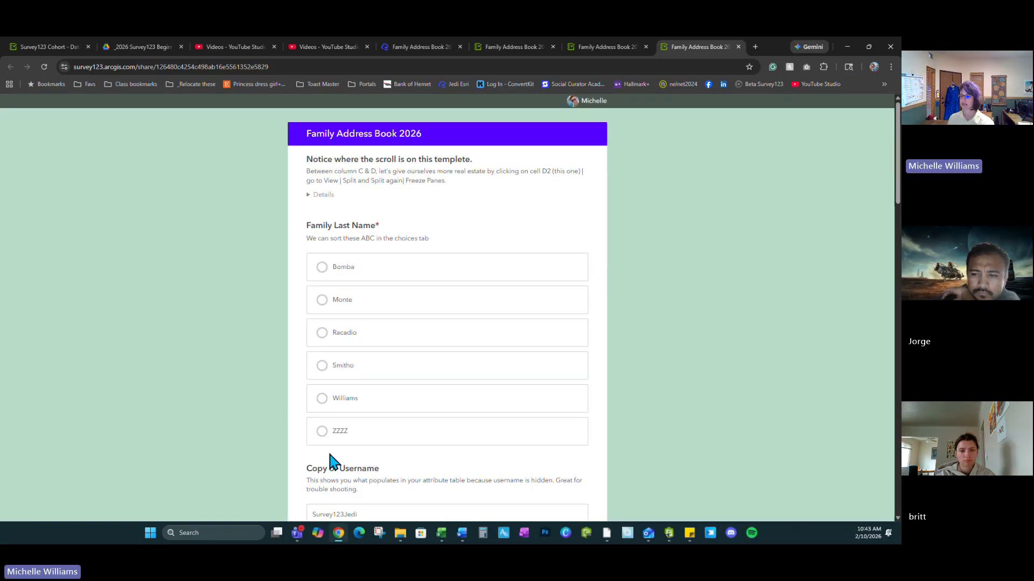
{"action": "left_click", "coordinate": [324, 436]}
{"action": "scroll", "coordinate": [323, 264], "scroll_direction": "down", "scroll_amount": 5}
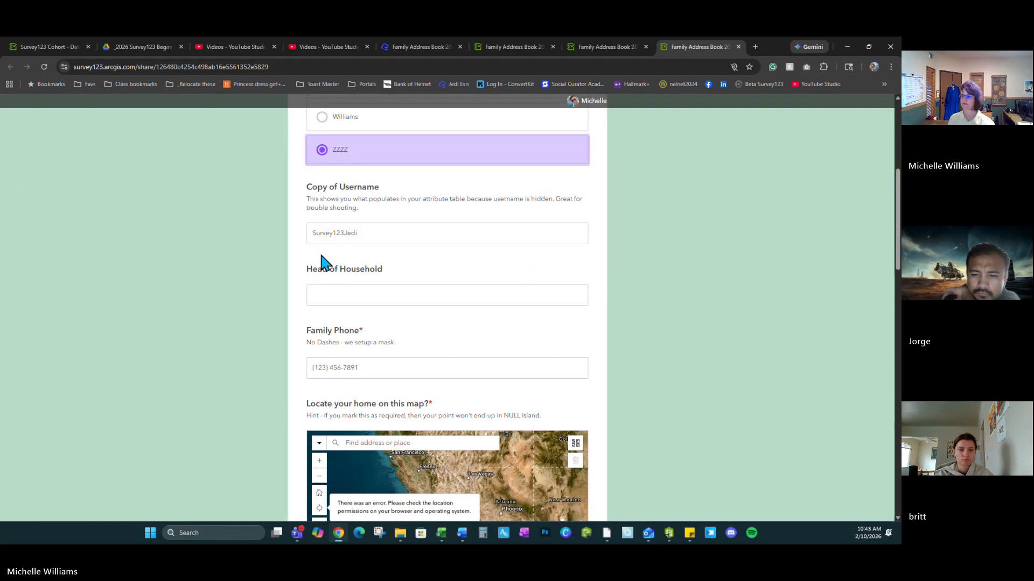
Step: Mark the home location on the map, fill in the city and zip from a saved address, and enter 25 years lived here
{"action": "left_click", "coordinate": [356, 299]}
{"action": "scroll", "coordinate": [377, 323], "scroll_direction": "down", "scroll_amount": 5}
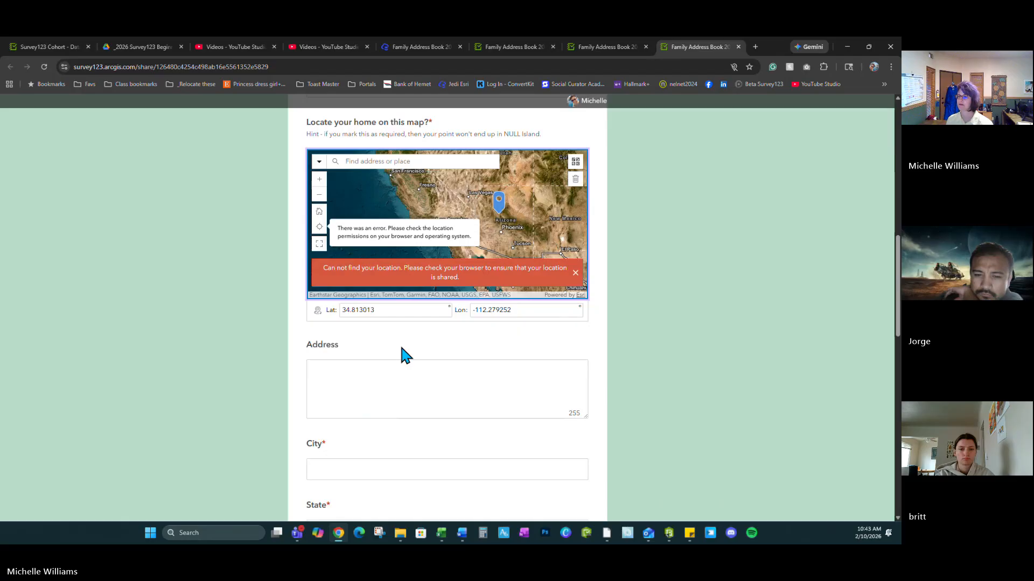
{"action": "scroll", "coordinate": [401, 353], "scroll_direction": "down", "scroll_amount": 4}
{"action": "left_click", "coordinate": [319, 233]}
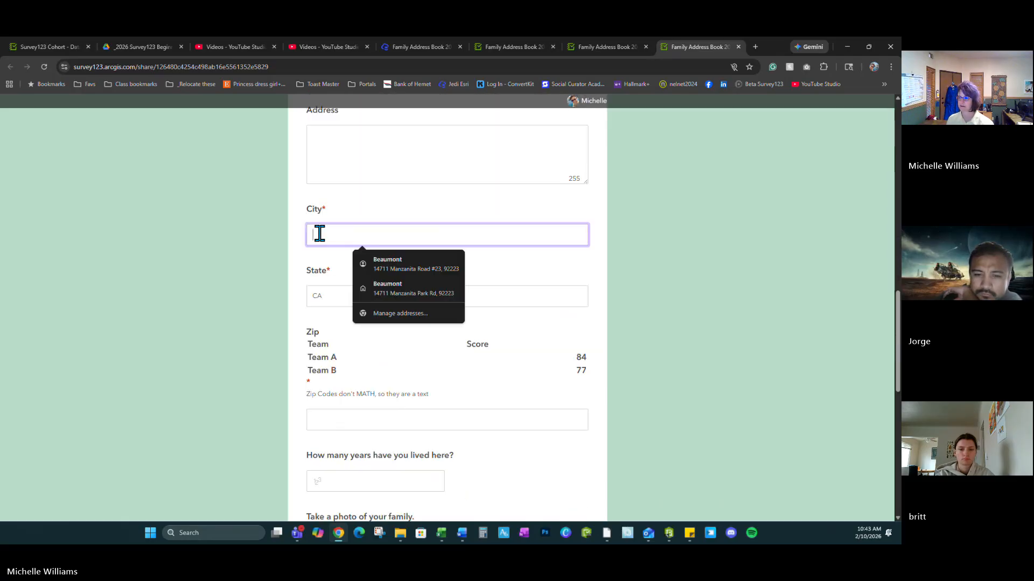
{"action": "left_click", "coordinate": [409, 265]}
{"action": "scroll", "coordinate": [401, 363], "scroll_direction": "down", "scroll_amount": 1}
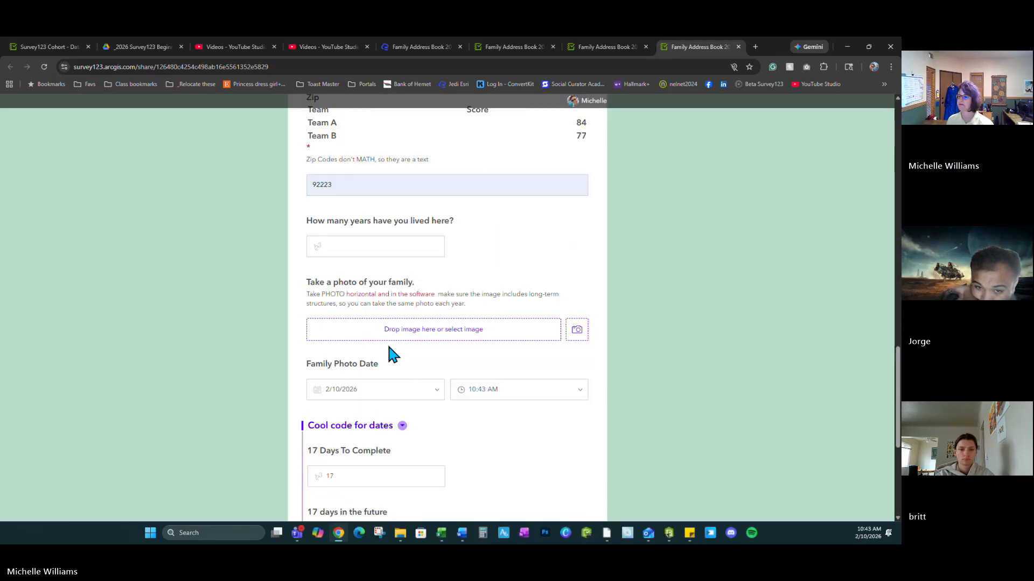
{"action": "left_click", "coordinate": [345, 246]}
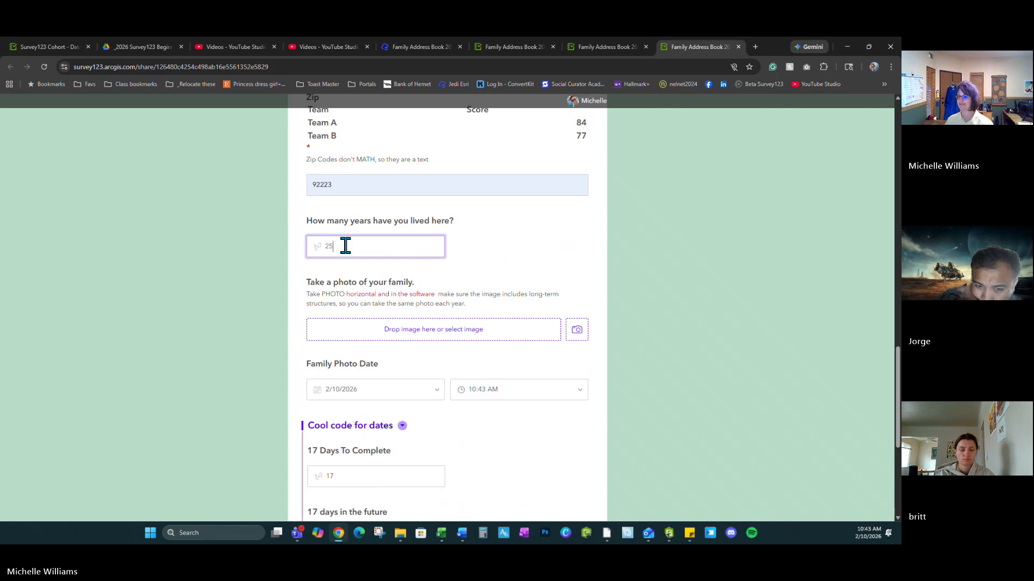
Step: Enter the test text uusadusdu in the Added Field question at the end of the web form
{"action": "scroll", "coordinate": [434, 360], "scroll_direction": "down", "scroll_amount": 5}
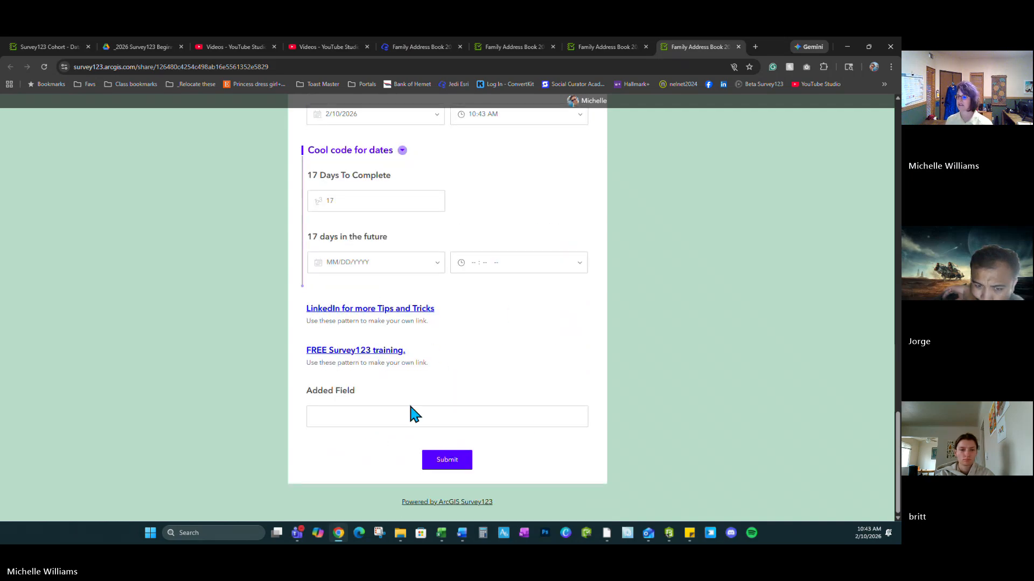
{"action": "left_click", "coordinate": [372, 412]}
{"action": "type", "text": "uusadusduy"}
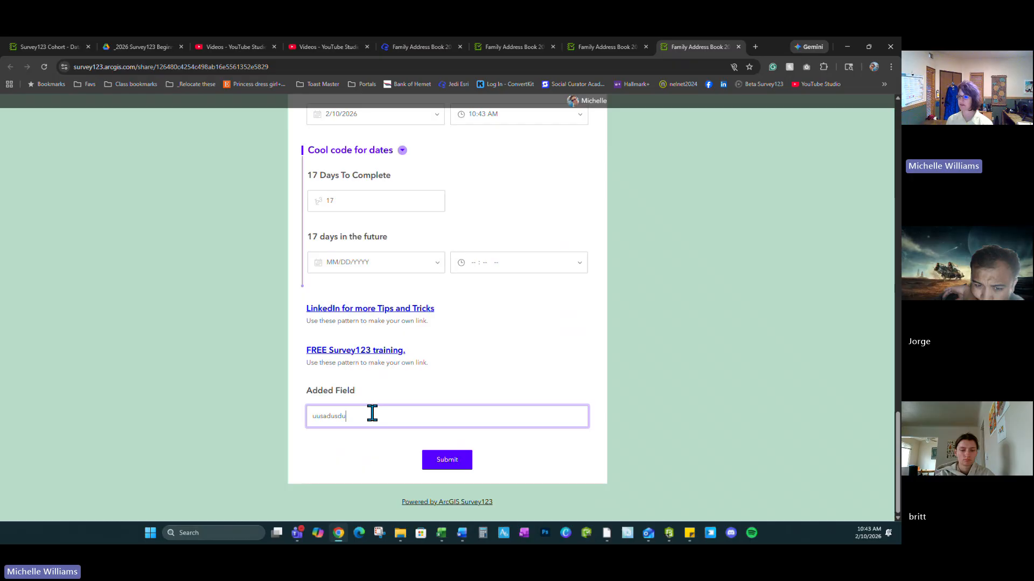
Step: Submit the test response in the web form, switch to ArcGIS Pro, and refresh the layer's attribute table
{"action": "left_click", "coordinate": [460, 456]}
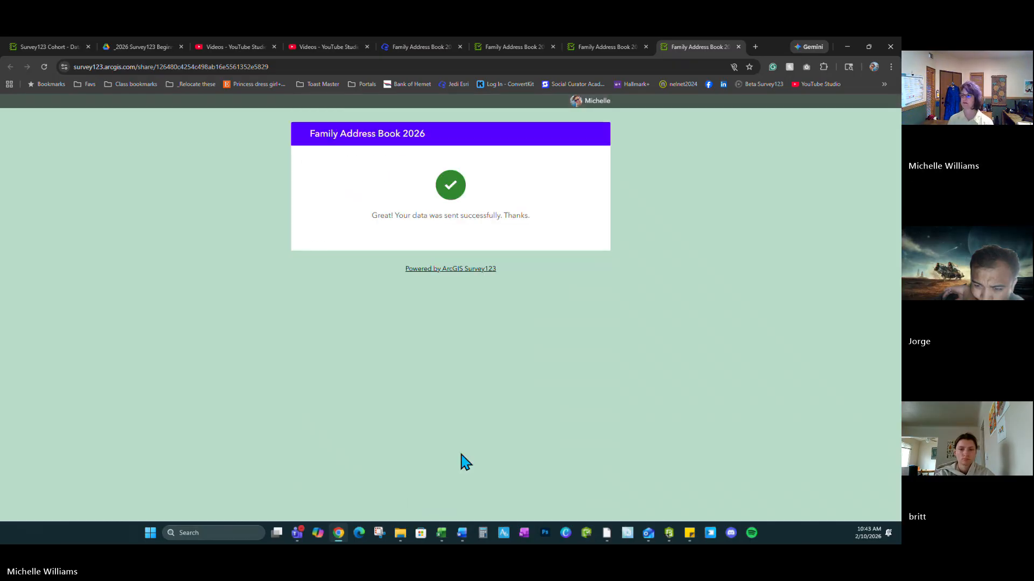
{"action": "left_click", "coordinate": [607, 533]}
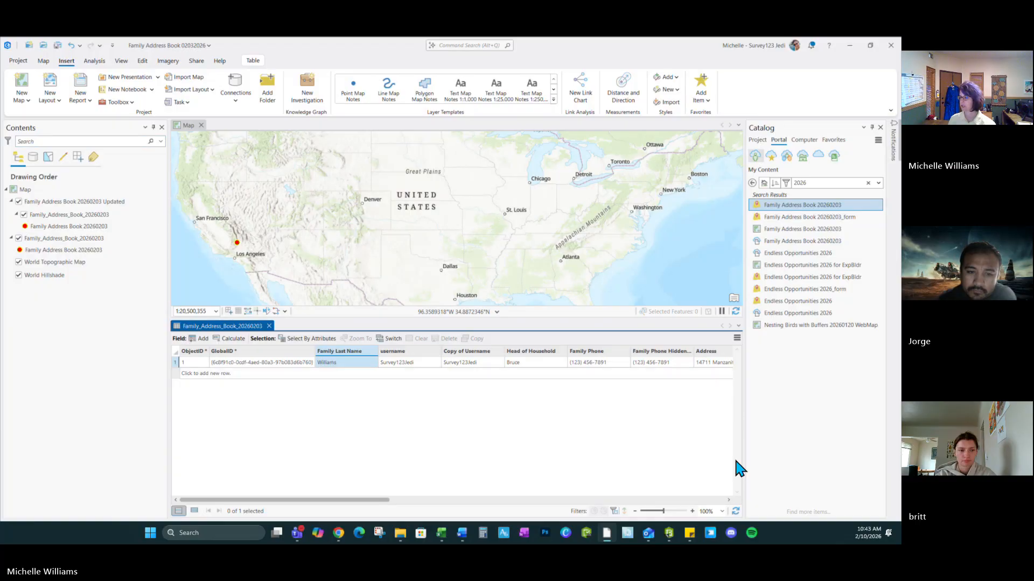
{"action": "left_click", "coordinate": [735, 511]}
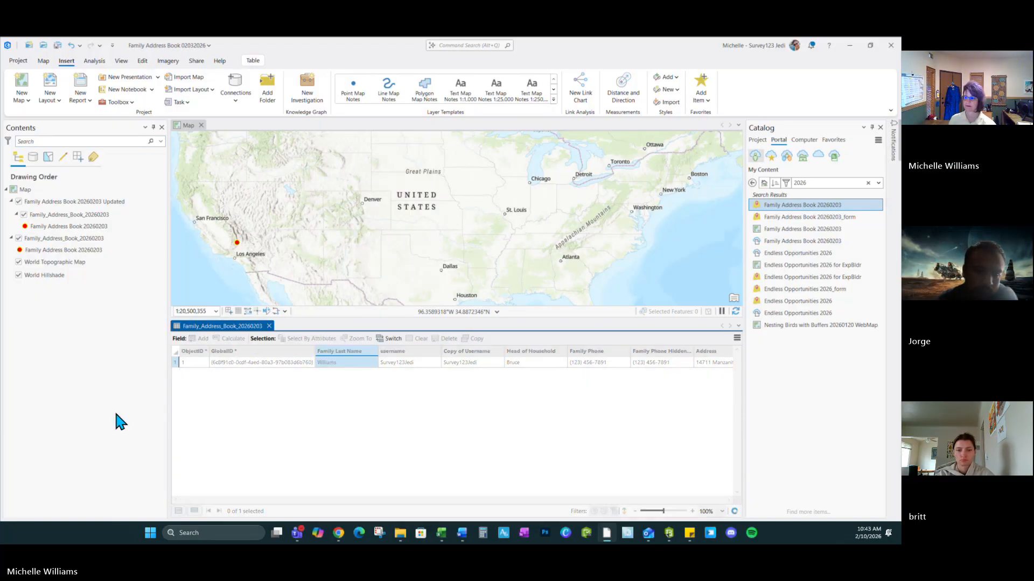
Step: Check the Family Last Name choices offered for the first and second records of the attribute table
{"action": "left_click", "coordinate": [336, 362]}
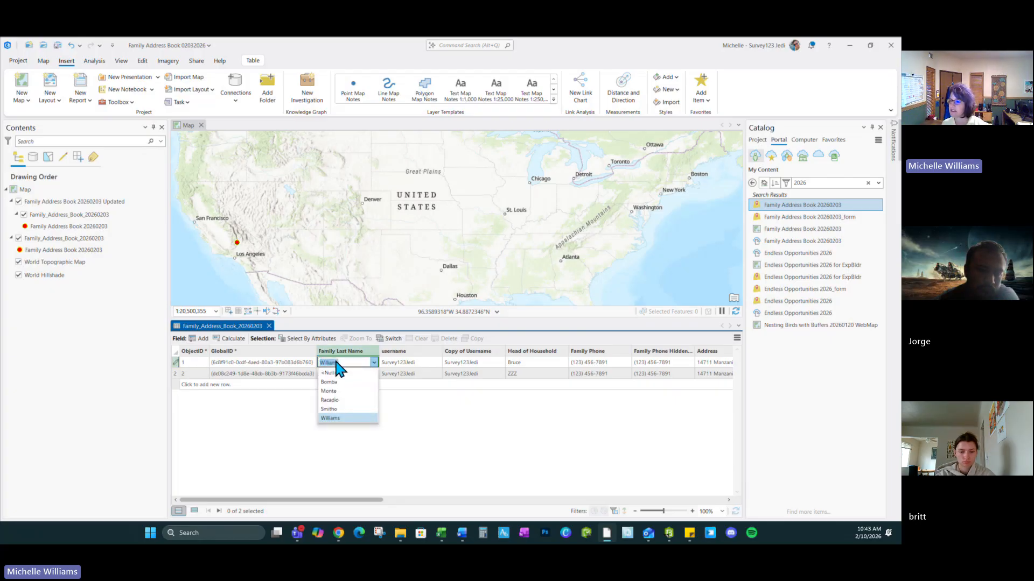
{"action": "left_click", "coordinate": [279, 456]}
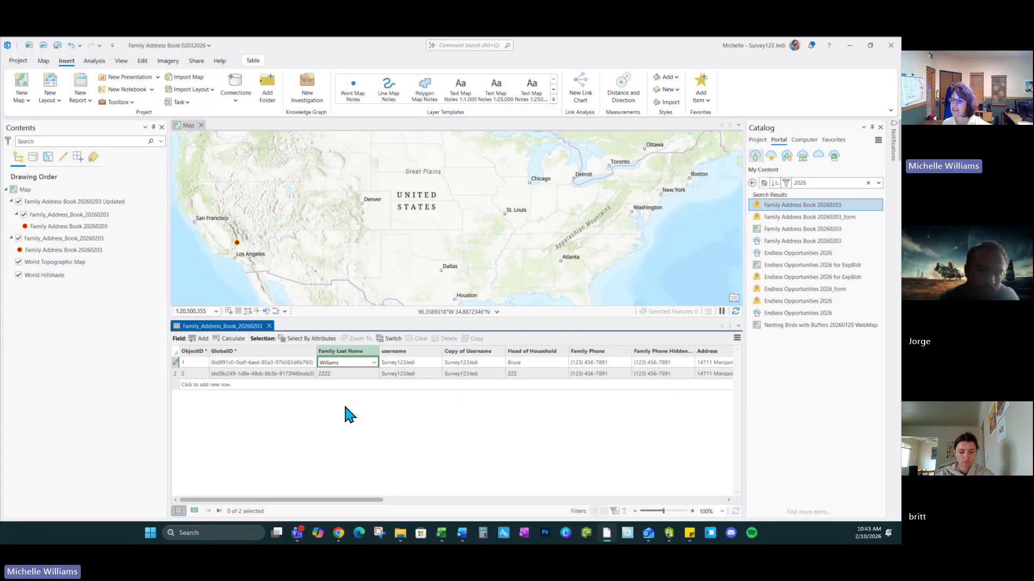
{"action": "left_click", "coordinate": [335, 370]}
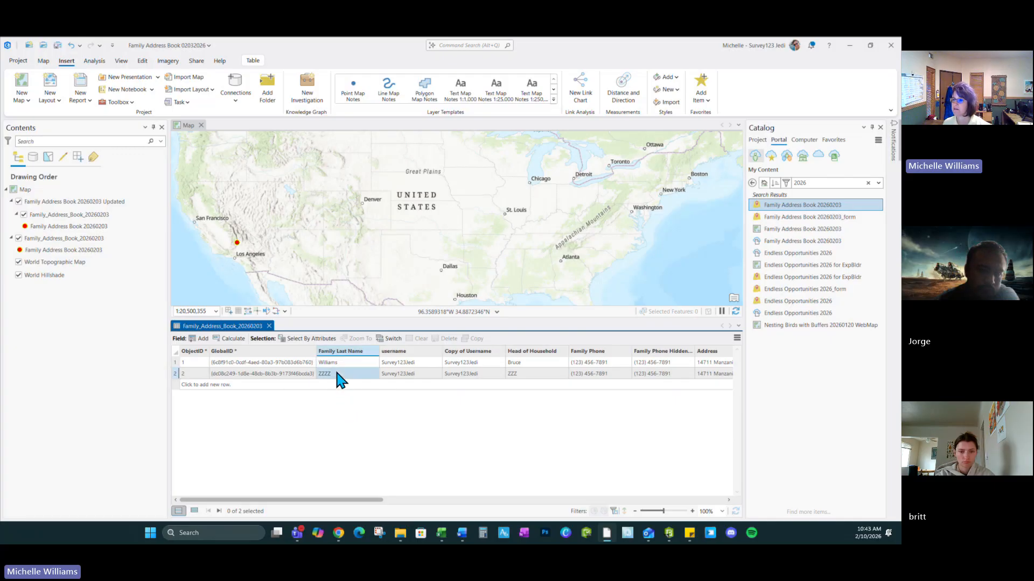
{"action": "left_click", "coordinate": [334, 370]}
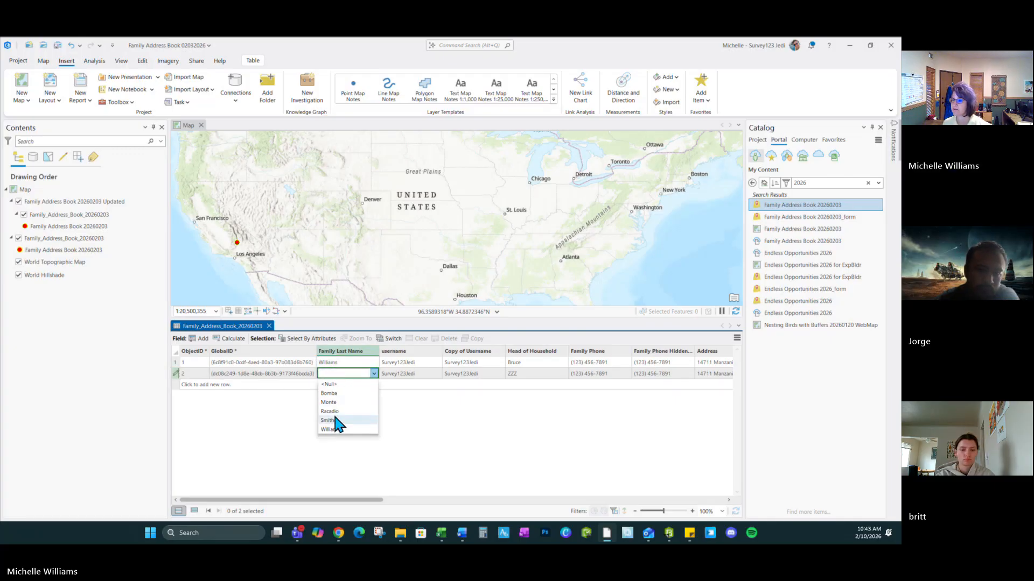
{"action": "left_click", "coordinate": [274, 425]}
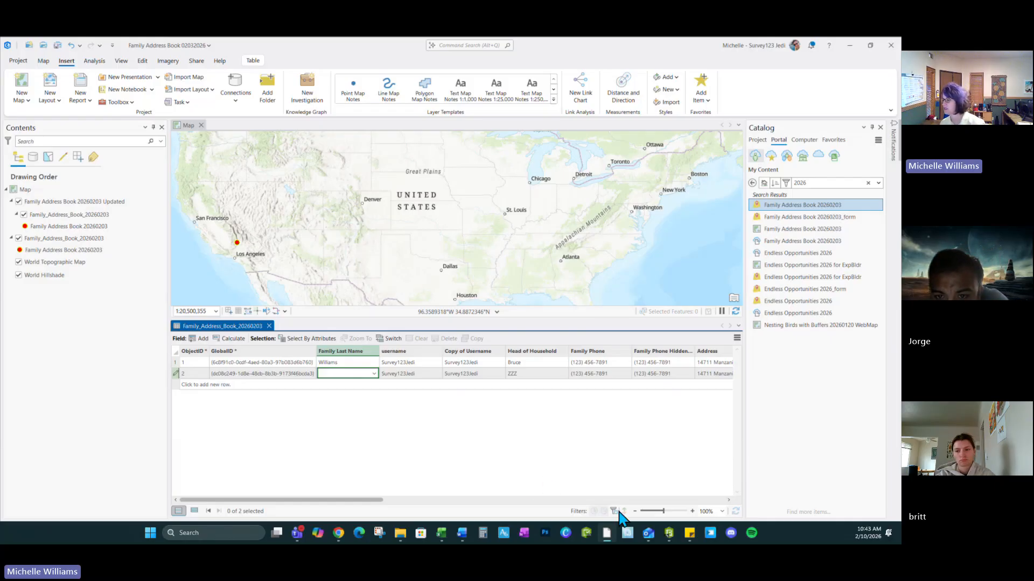
Step: Switch to Survey123 Connect and check what the publish dialog says about the existing data, leaving the survey unpublished
{"action": "left_click", "coordinate": [668, 533]}
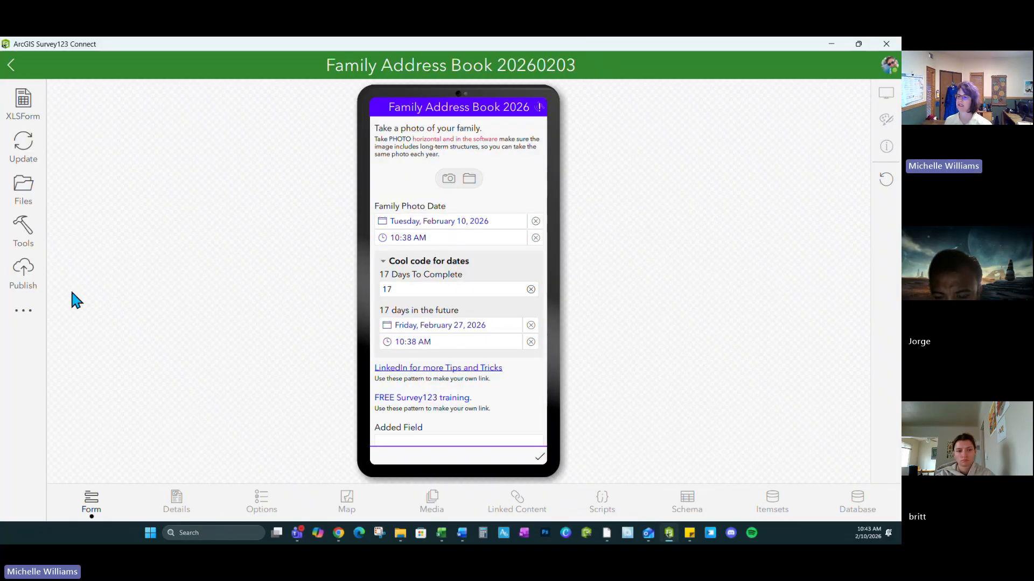
{"action": "left_click", "coordinate": [21, 281]}
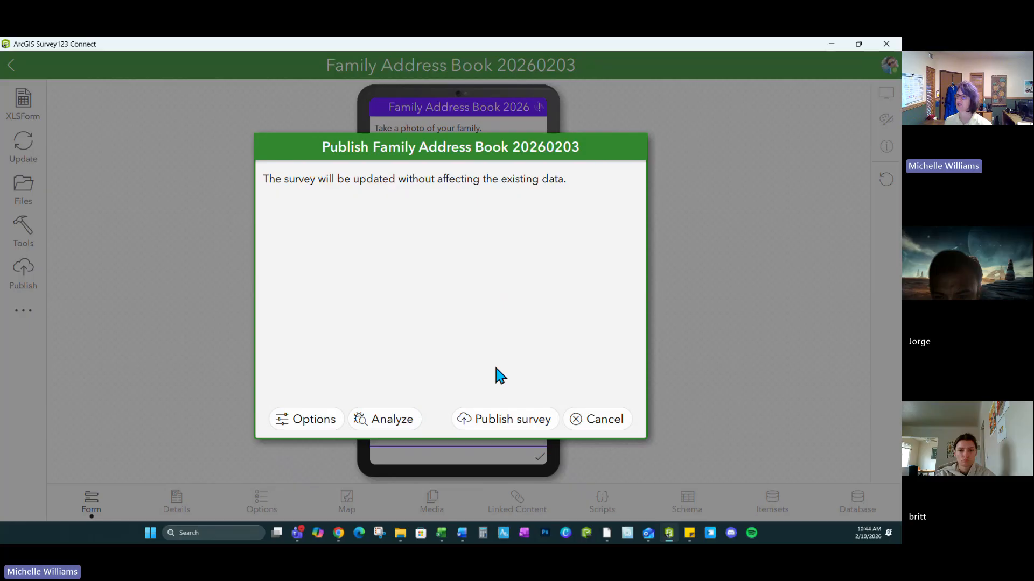
{"action": "left_click", "coordinate": [832, 44]}
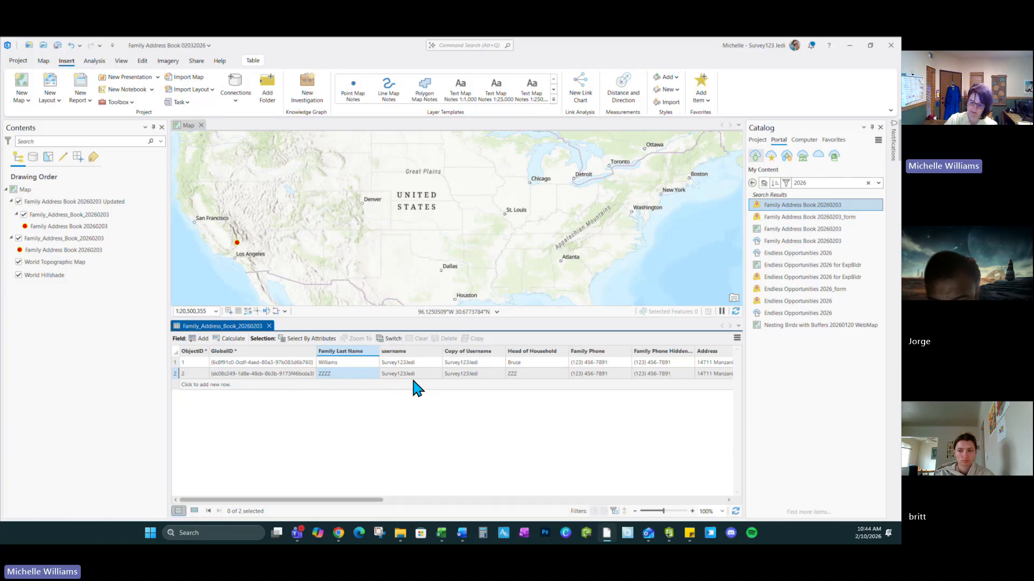
Step: Switch to Chrome and open the Family Address Book 20260203 survey's submitted data on the Survey123 website
{"action": "key", "text": "alt+Tab"}
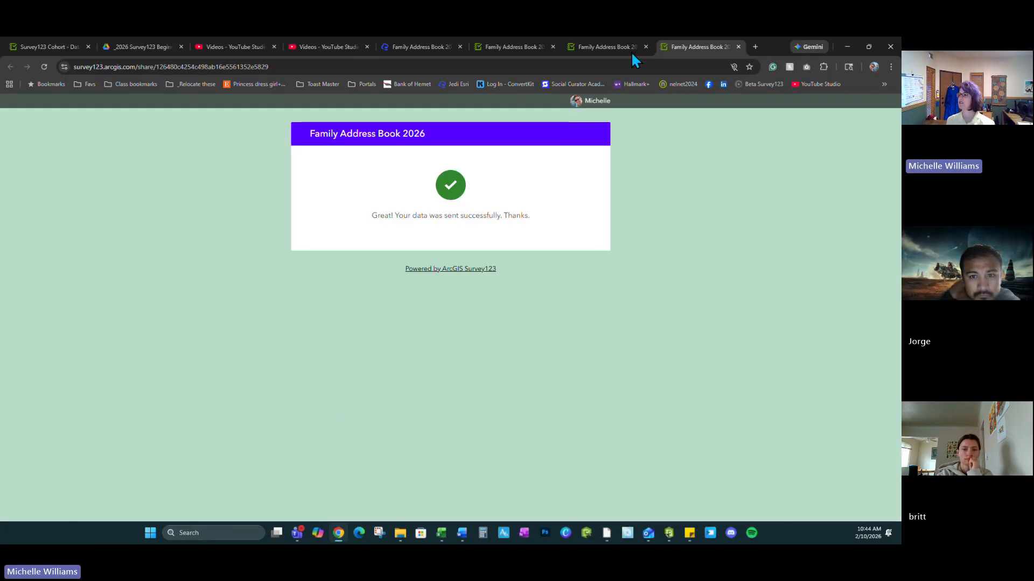
{"action": "left_click", "coordinate": [608, 47]}
{"action": "left_click", "coordinate": [537, 47]}
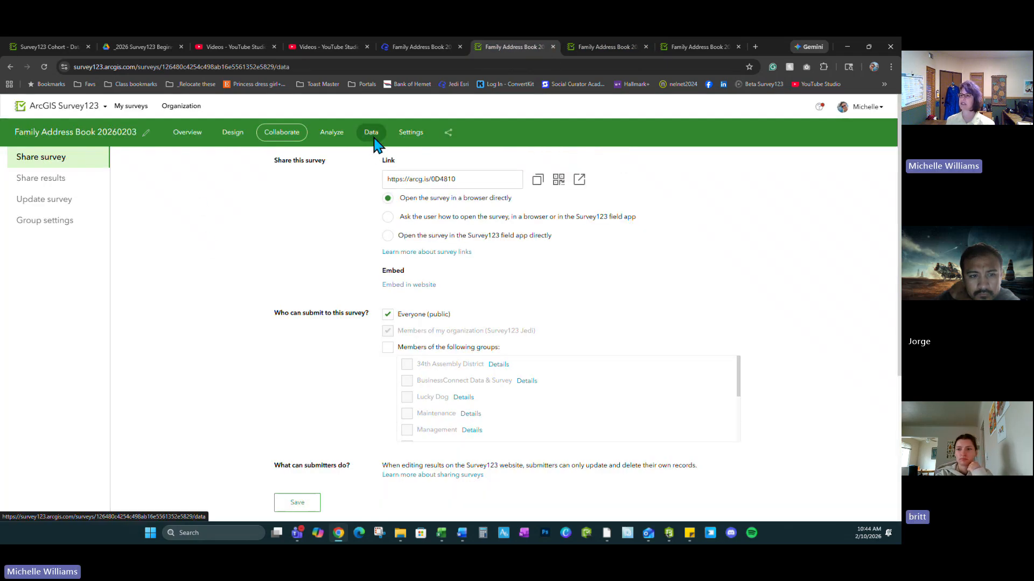
{"action": "left_click", "coordinate": [373, 134]}
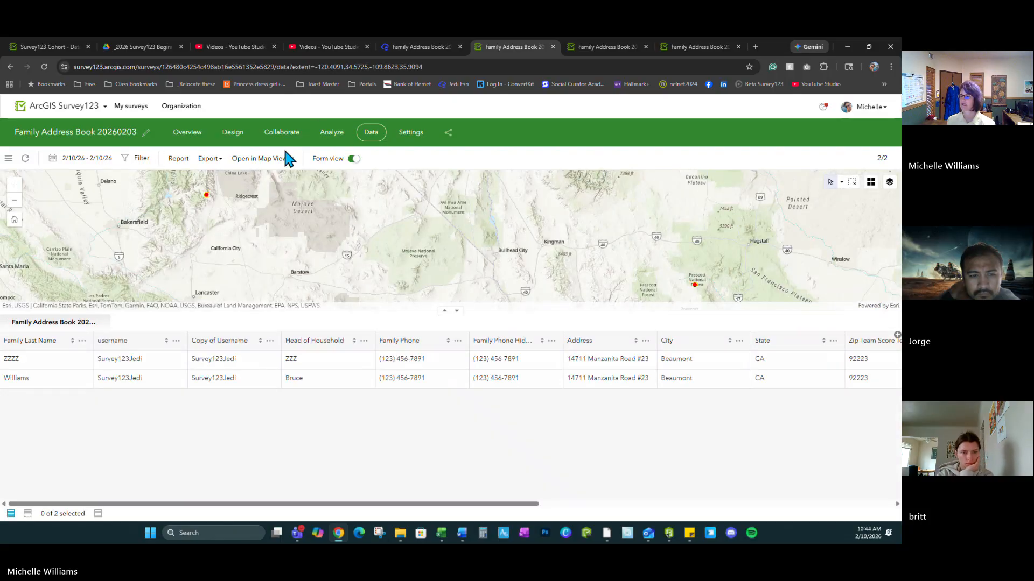
Step: Select the ZZZZ record in the survey's data table and check its Family Last Name choices
{"action": "left_click", "coordinate": [301, 357]}
{"action": "left_click", "coordinate": [304, 368]}
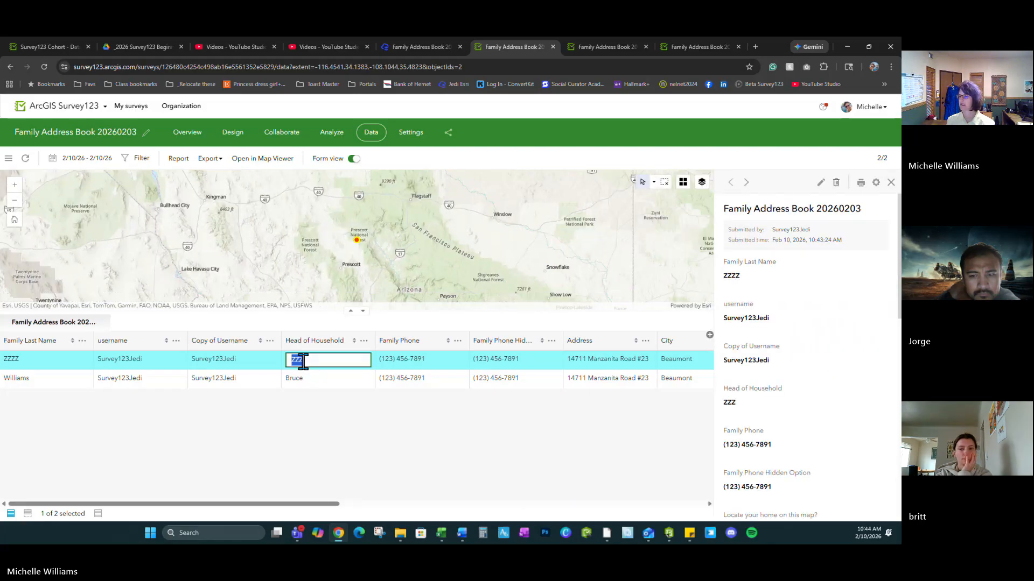
{"action": "left_click", "coordinate": [135, 363]}
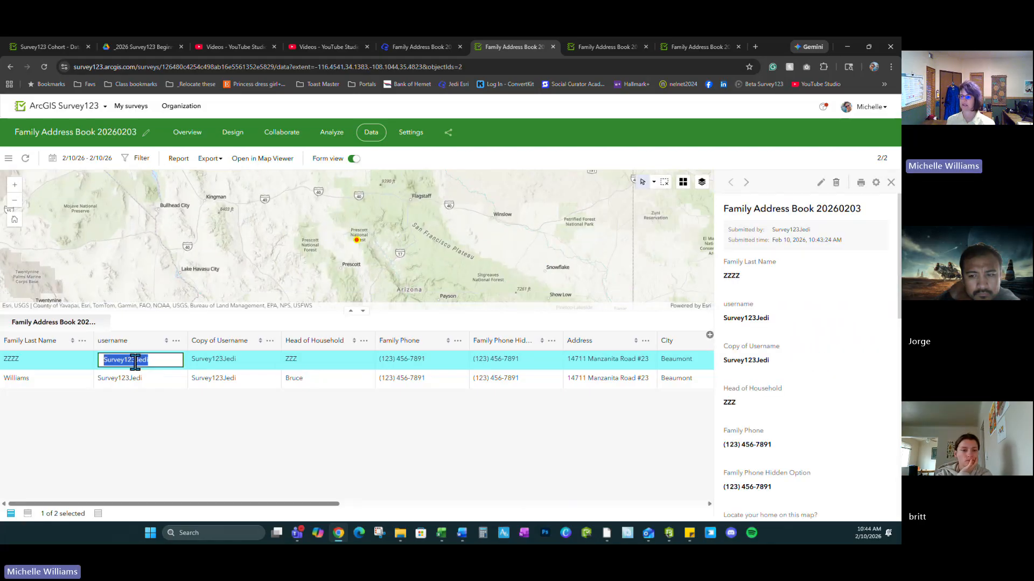
{"action": "key", "text": "Escape"}
{"action": "left_click", "coordinate": [58, 365]}
{"action": "left_click", "coordinate": [80, 359]}
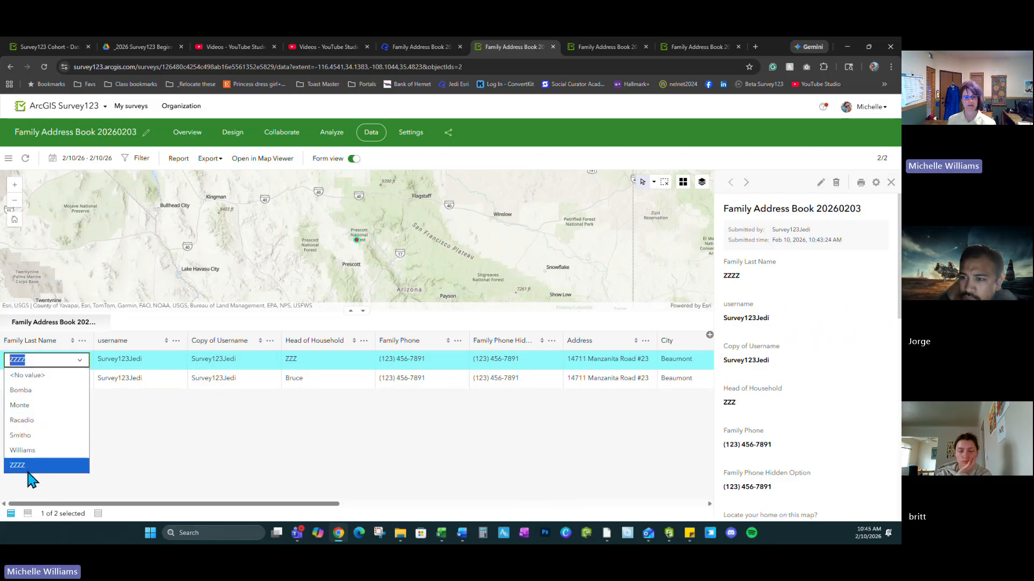
{"action": "left_click", "coordinate": [165, 445]}
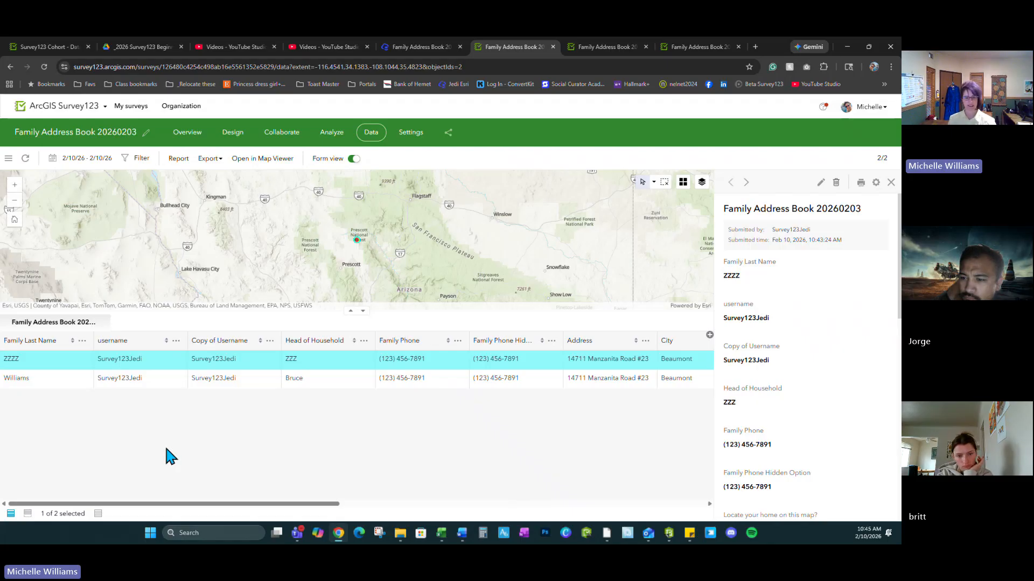
Step: Switch to ArcGIS Pro, save the project, then close it and reopen it
{"action": "left_click", "coordinate": [607, 533]}
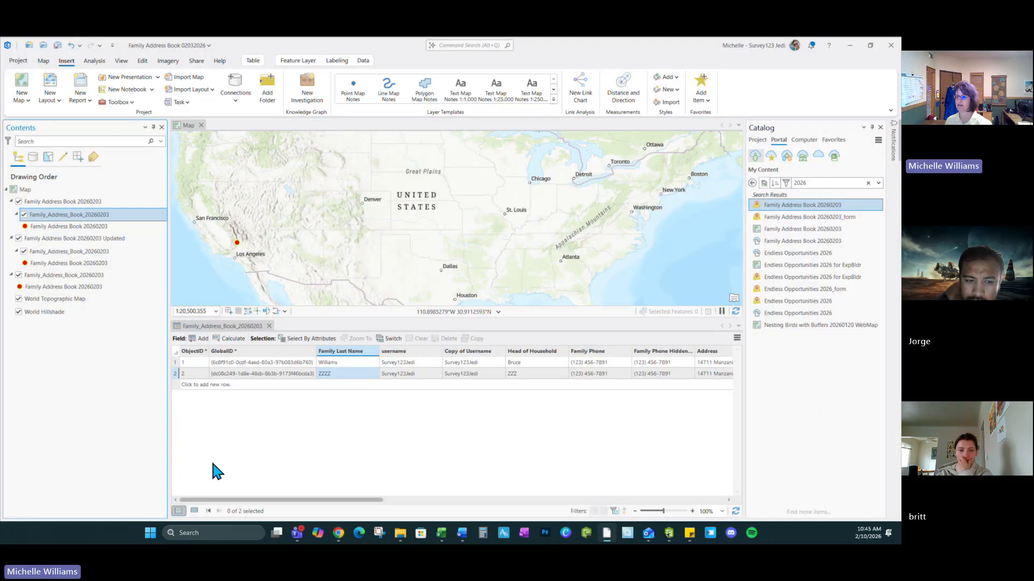
{"action": "left_click", "coordinate": [58, 45]}
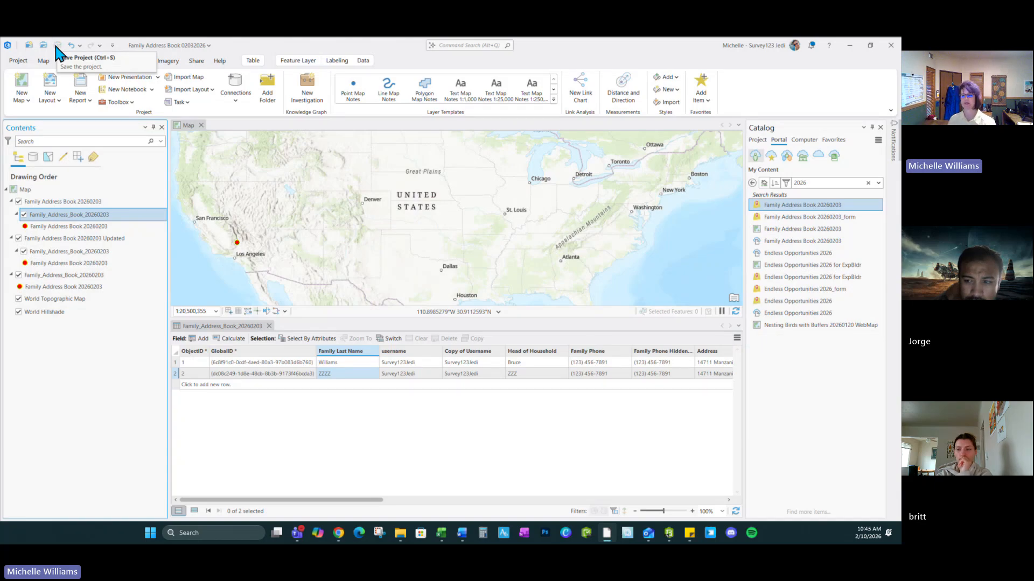
{"action": "left_click", "coordinate": [890, 46]}
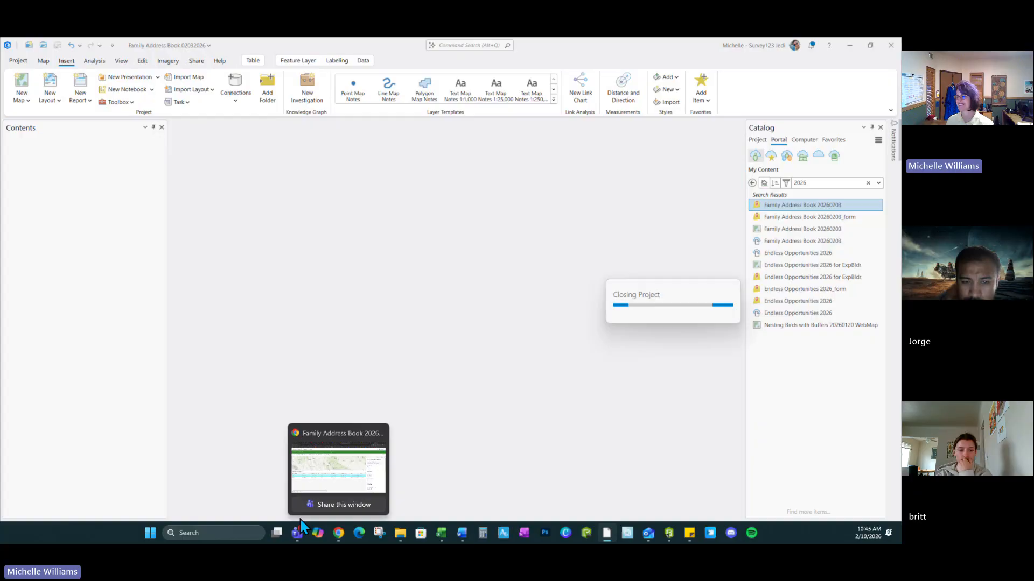
{"action": "left_click", "coordinate": [338, 533]}
{"action": "left_click", "coordinate": [667, 532]}
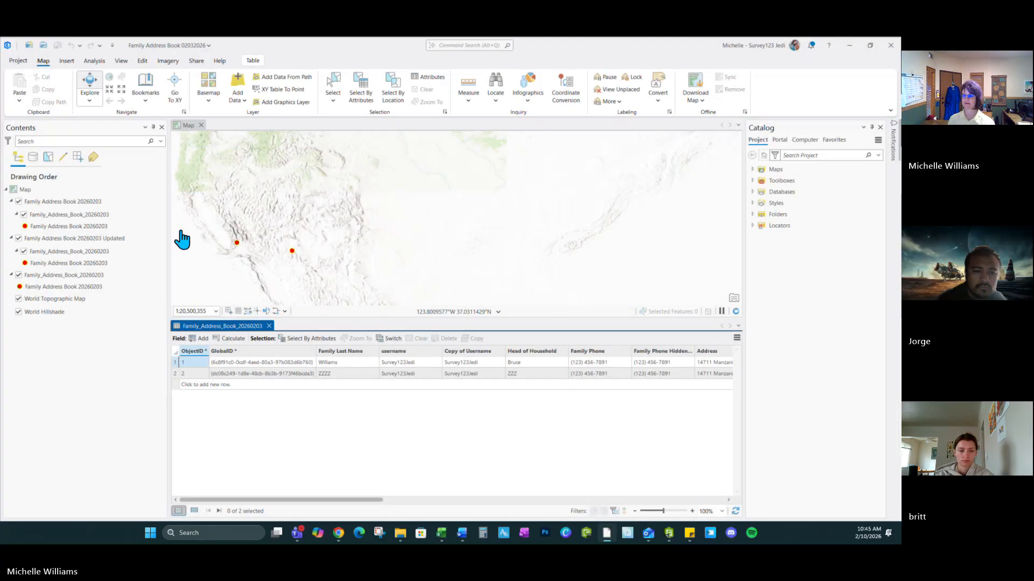
Step: Check the Family Last Name choices for the second record in the reopened project's attribute table
{"action": "left_click", "coordinate": [338, 375]}
{"action": "left_click", "coordinate": [338, 376]}
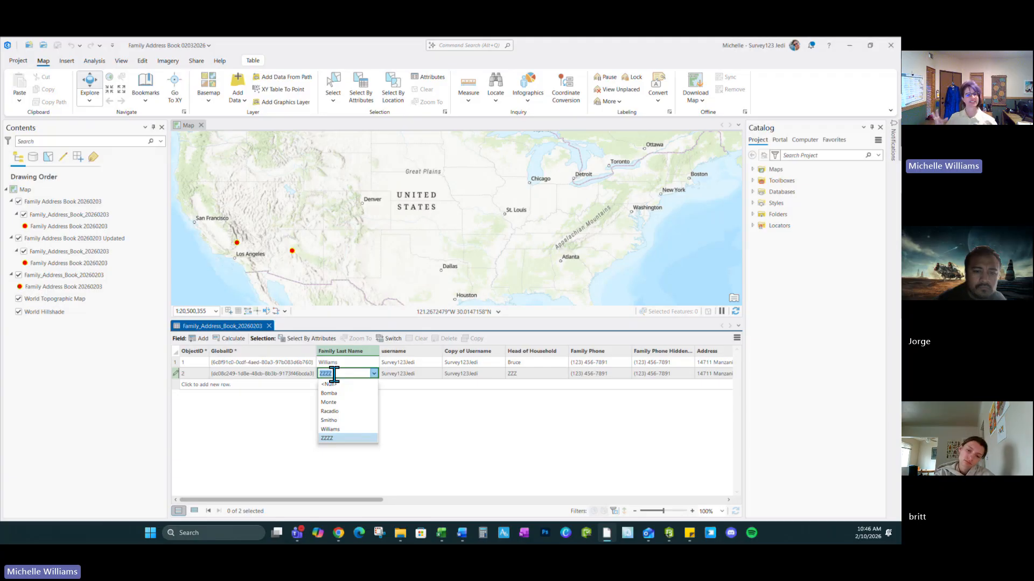
{"action": "left_click", "coordinate": [152, 424]}
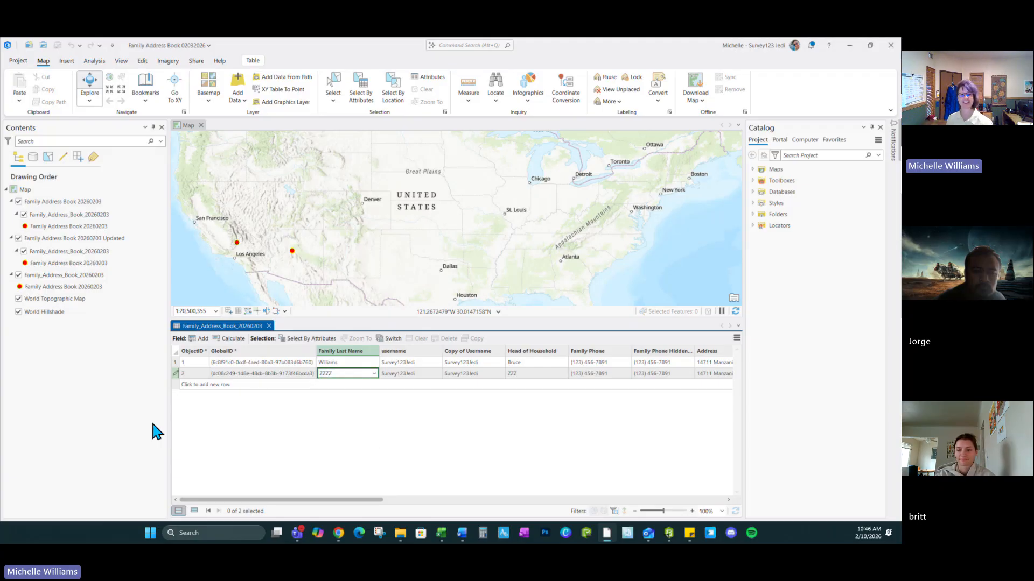
{"action": "left_click", "coordinate": [152, 424]}
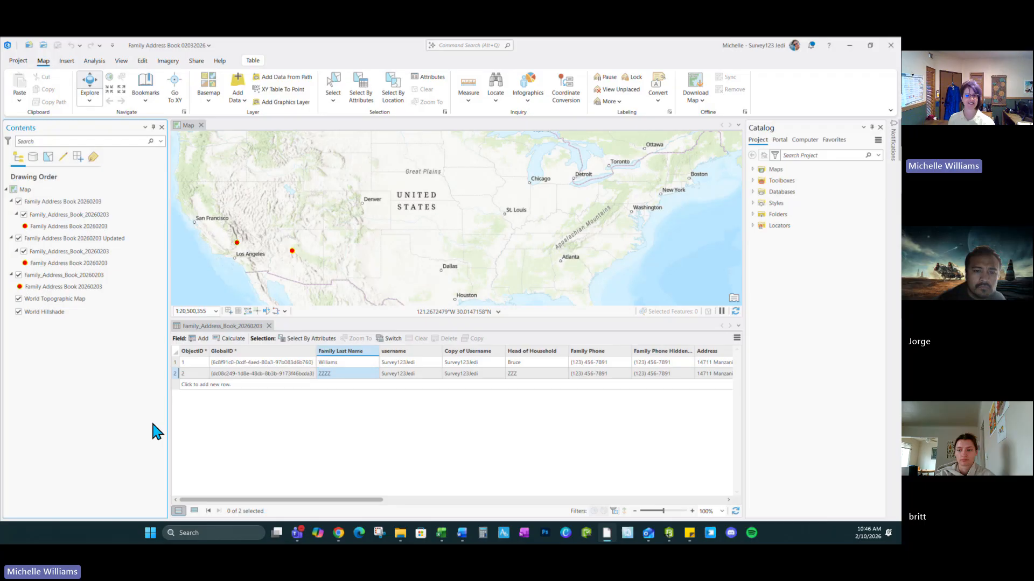
Step: Switch to Survey123 Connect, cancel the pending publish dialog, and open the survey's XLSForm spreadsheet
{"action": "key", "text": "alt+Tab"}
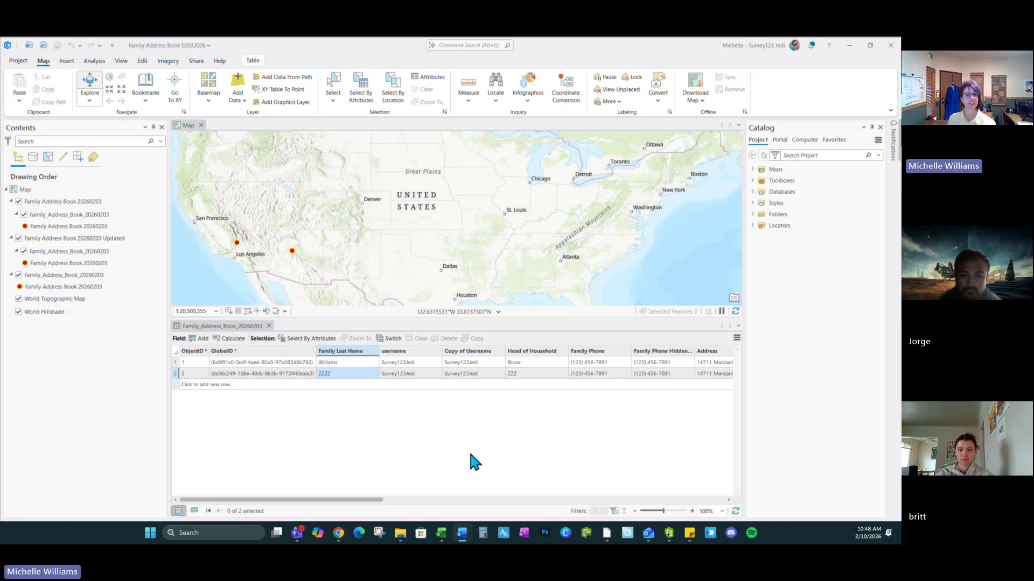
{"action": "left_click", "coordinate": [607, 533]}
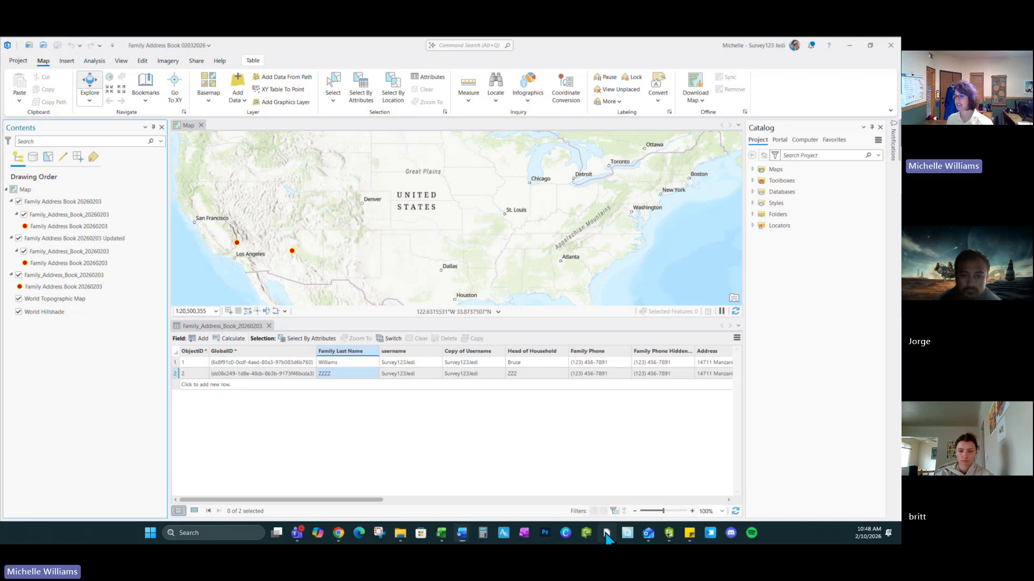
{"action": "left_click", "coordinate": [668, 533]}
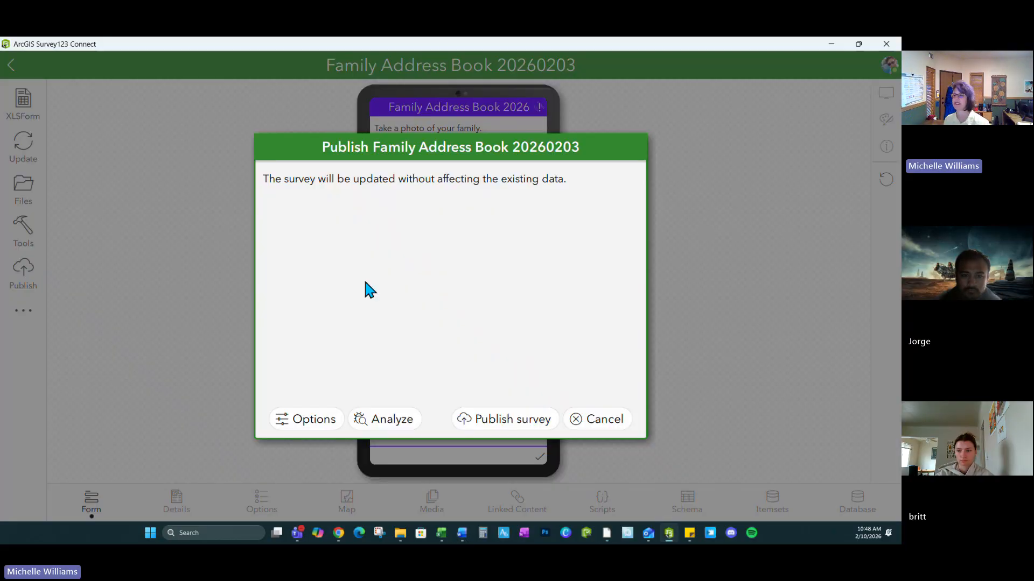
{"action": "left_click", "coordinate": [603, 419]}
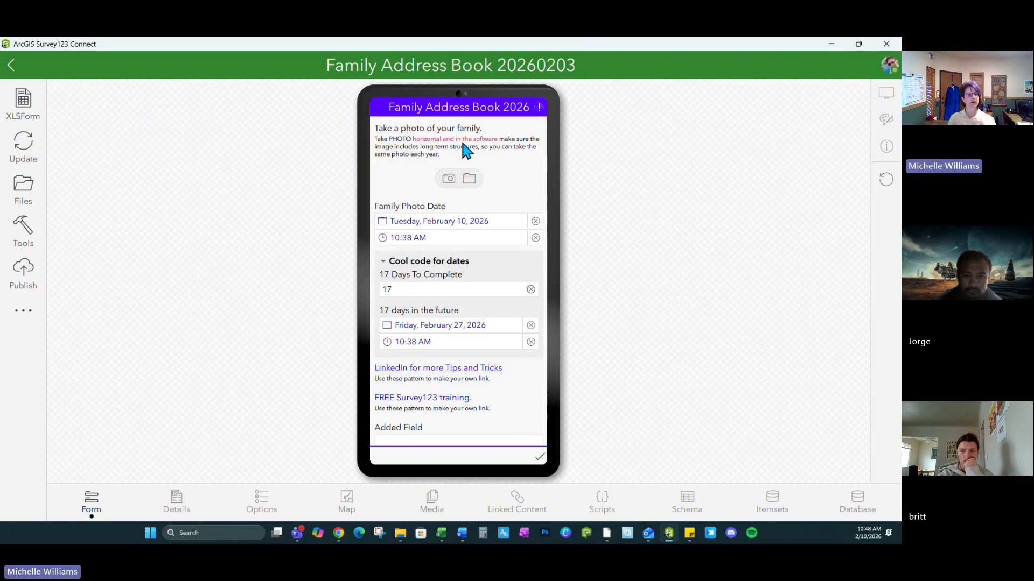
{"action": "left_click", "coordinate": [38, 110]}
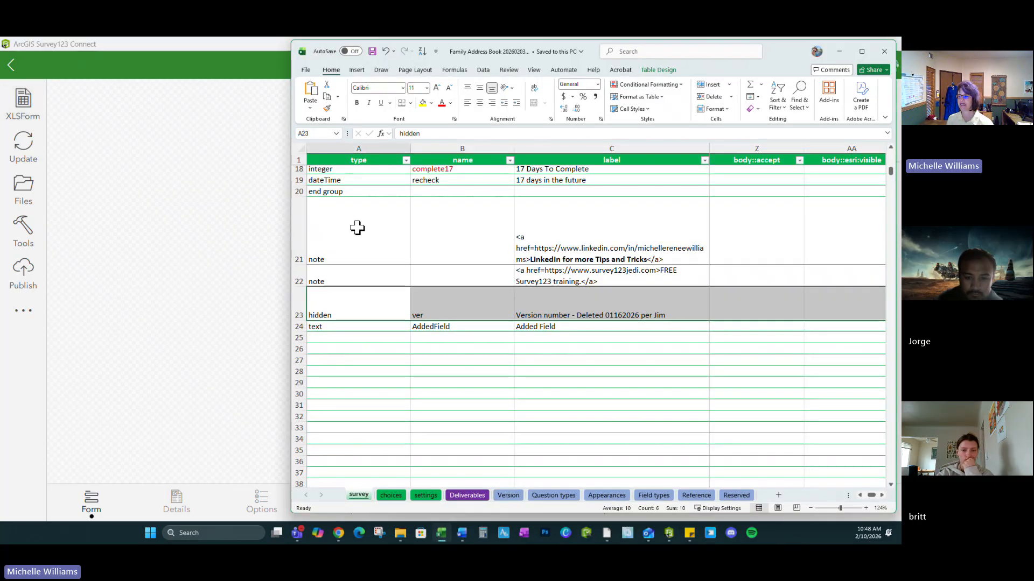
Step: Set the question type in row 26, below the AddedField question, to begin repeat
{"action": "left_click", "coordinate": [348, 351]}
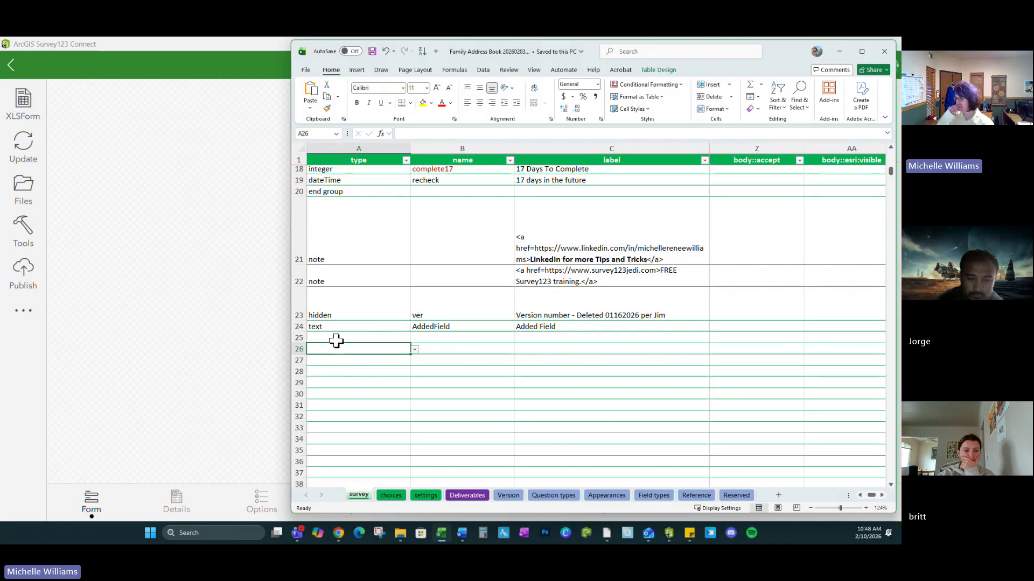
{"action": "left_click", "coordinate": [414, 349]}
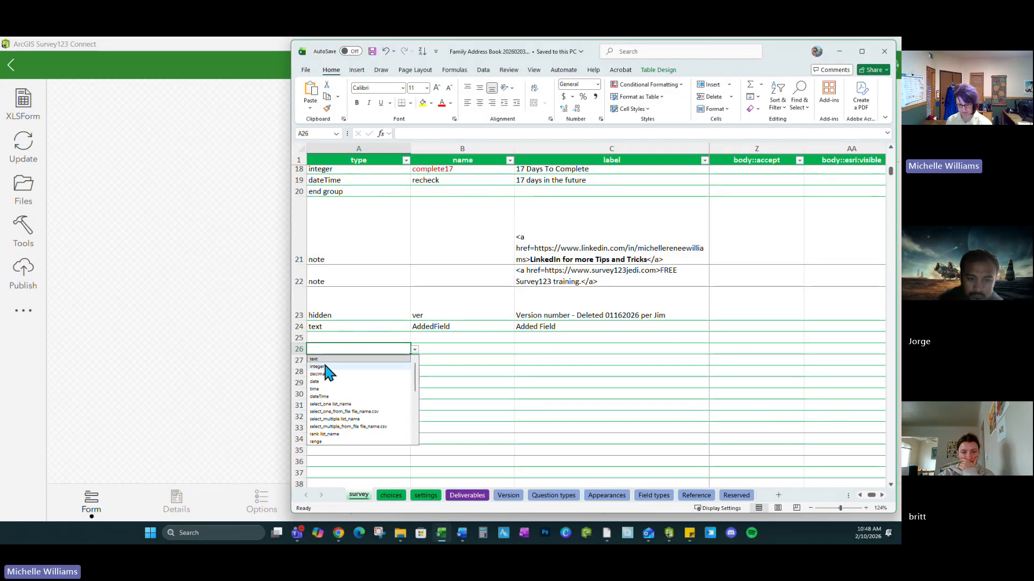
{"action": "type", "text": "be"}
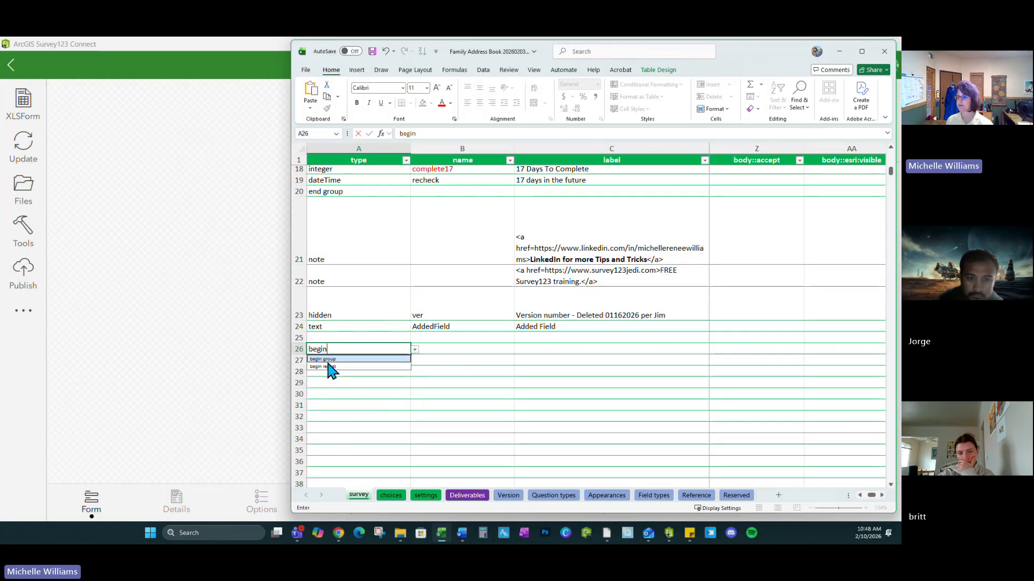
{"action": "type", "text": "gin"}
{"action": "left_click", "coordinate": [329, 359]}
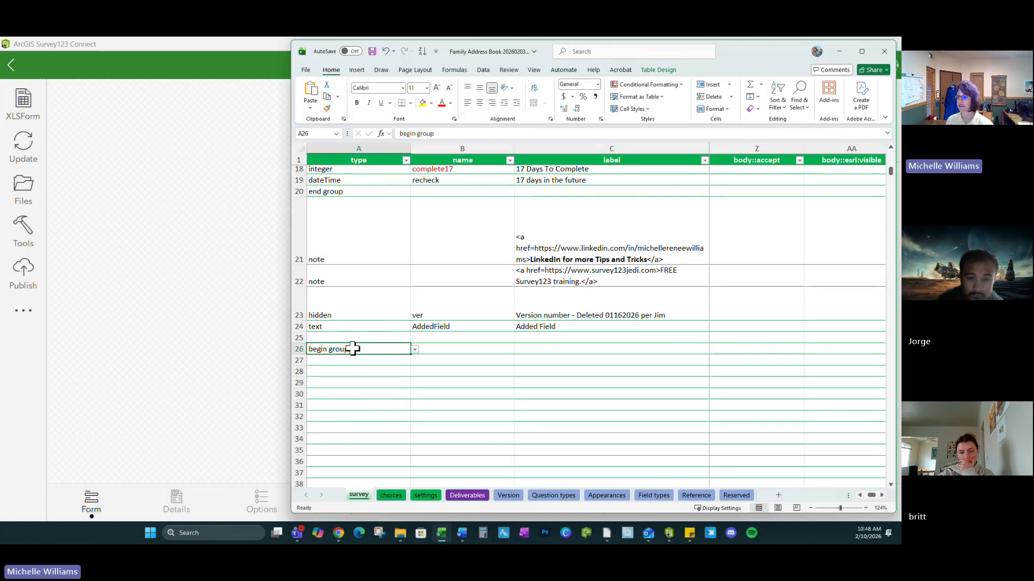
{"action": "left_click", "coordinate": [415, 351]}
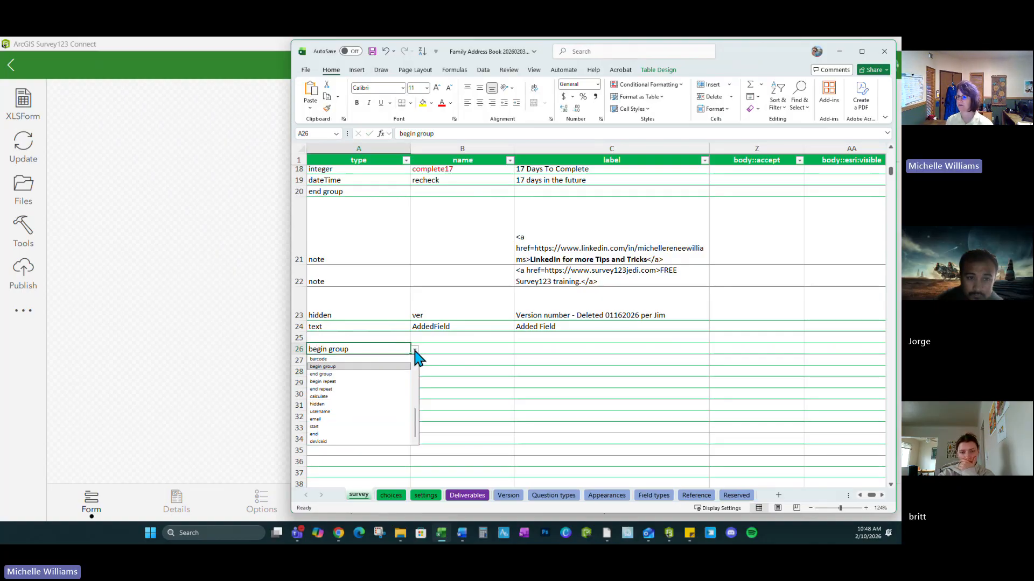
{"action": "left_click", "coordinate": [331, 385]}
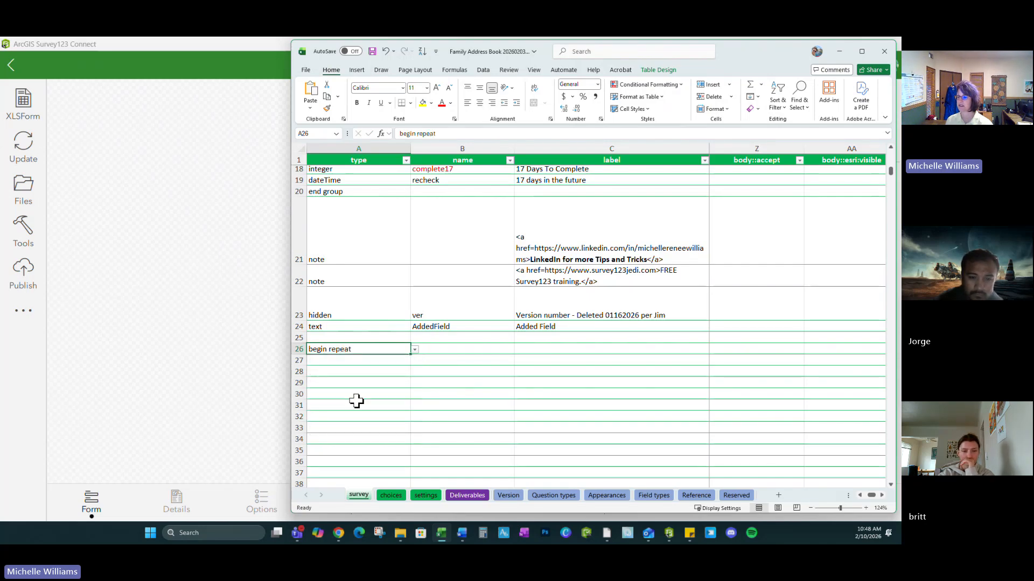
Step: Close the repeat by setting the question type in row 31 to end repeat
{"action": "left_click", "coordinate": [323, 407]}
{"action": "left_click", "coordinate": [415, 406]}
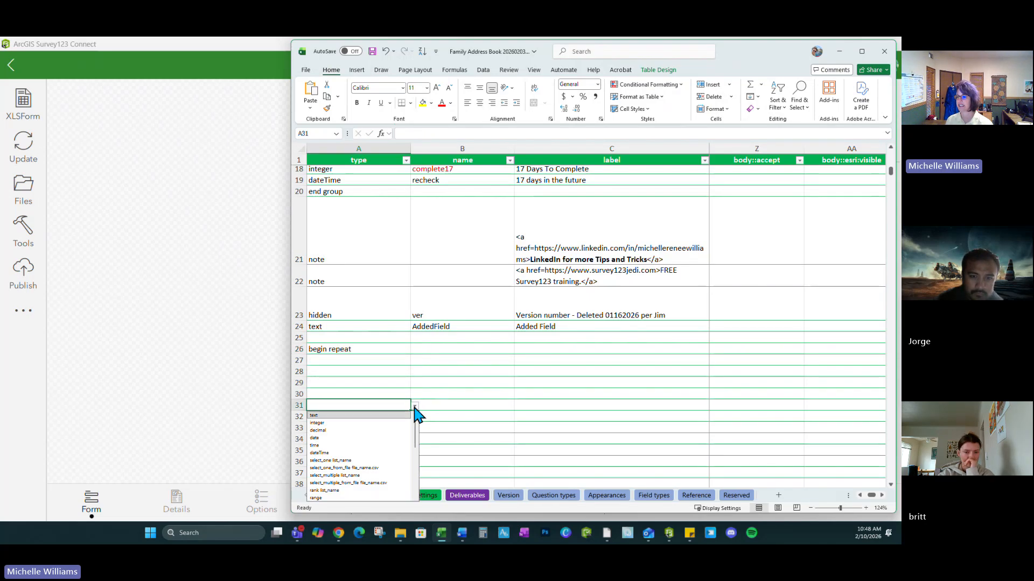
{"action": "type", "text": "end"}
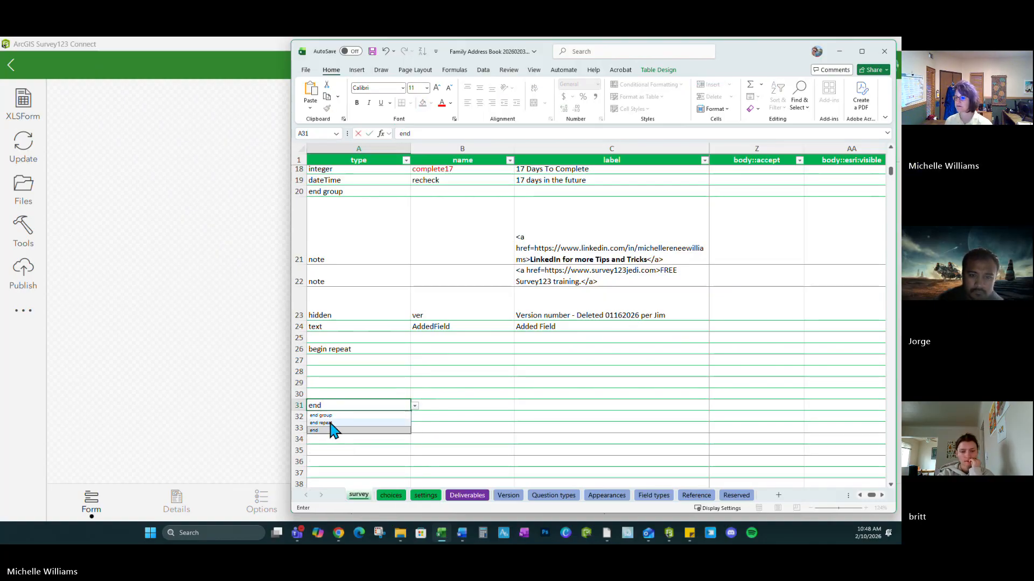
{"action": "left_click", "coordinate": [321, 423]}
Step: Enter the labels "family menber", "photo" and "fav items" in rows 27 to 29 inside the repeat
{"action": "left_click", "coordinate": [340, 361]}
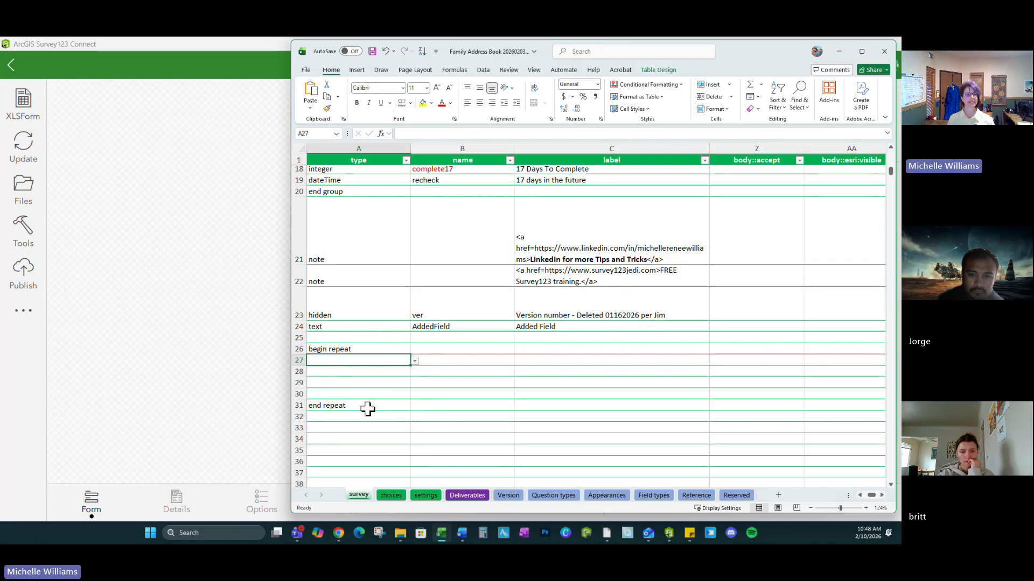
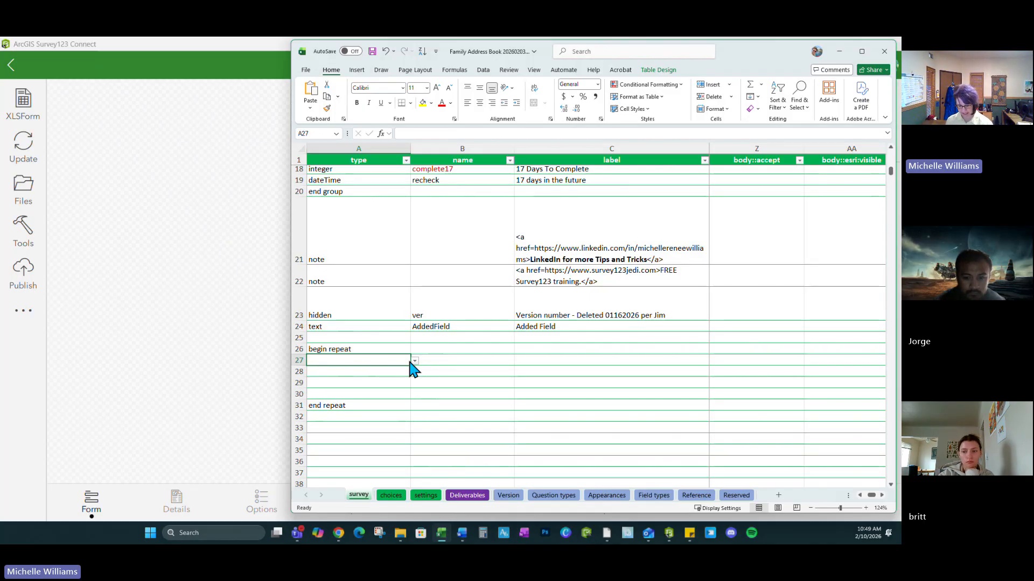
{"action": "left_click", "coordinate": [548, 359]}
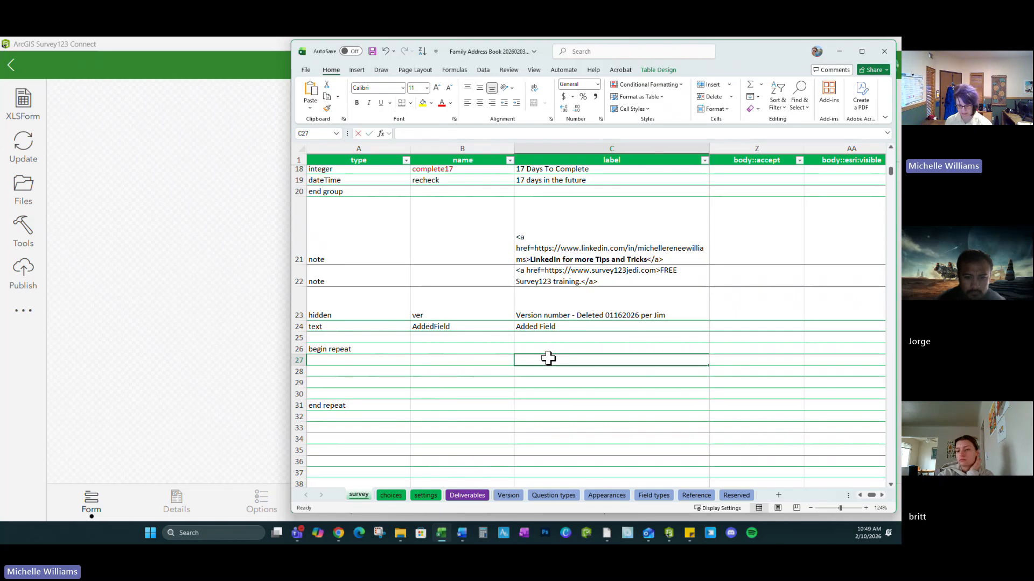
{"action": "type", "text": "family menber"}
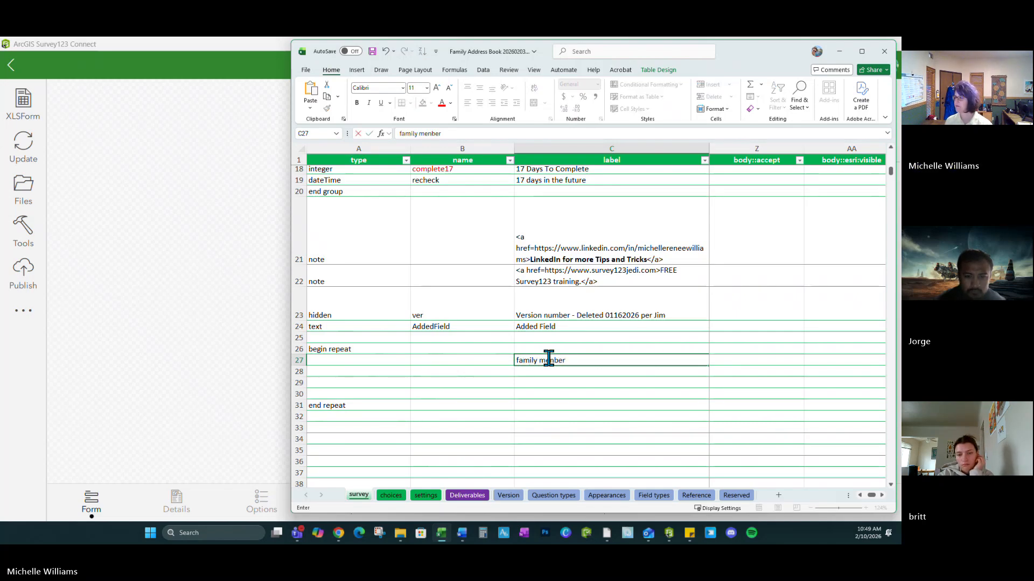
{"action": "key", "text": "Return"}
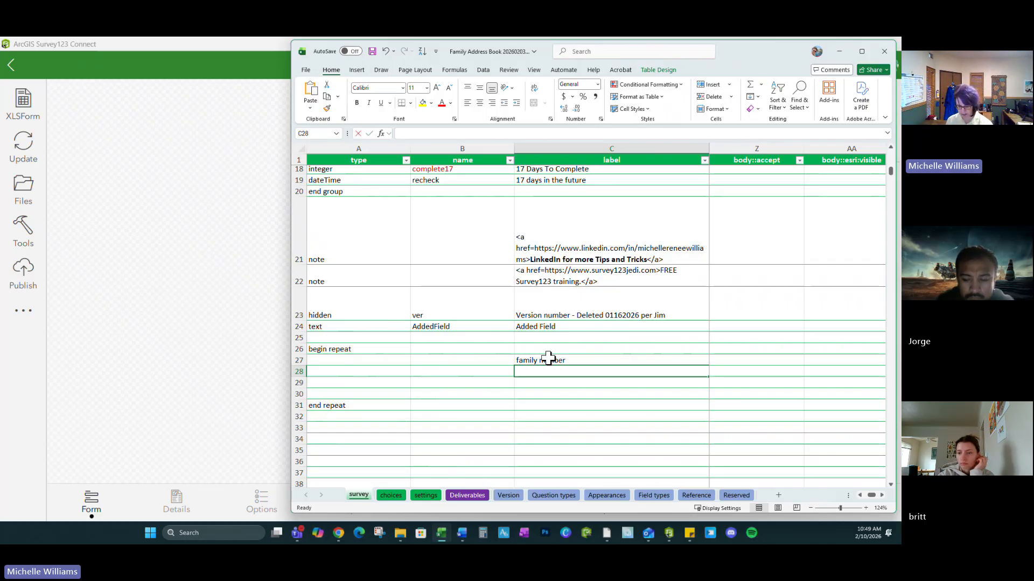
{"action": "type", "text": "photo"}
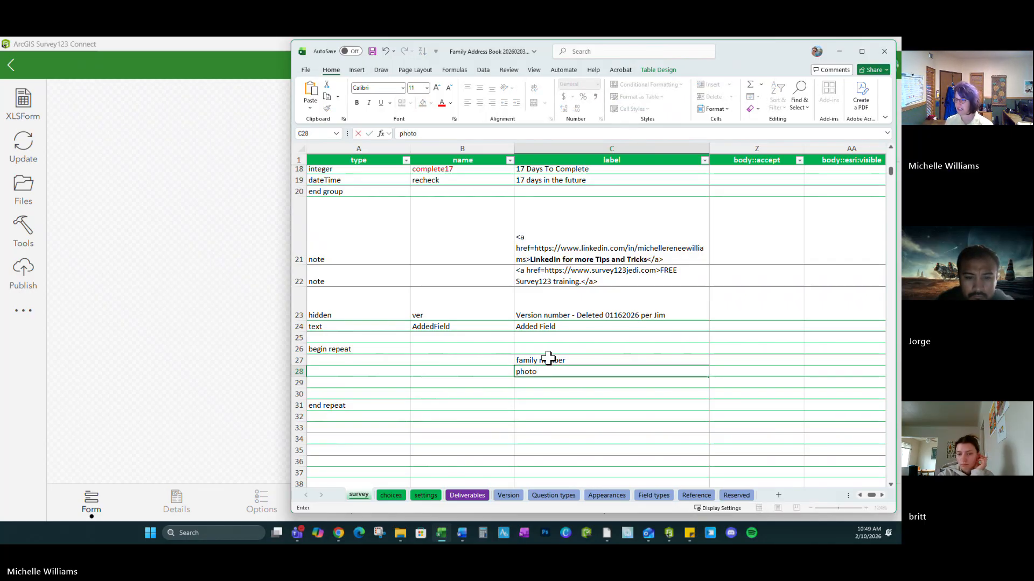
{"action": "key", "text": "Return"}
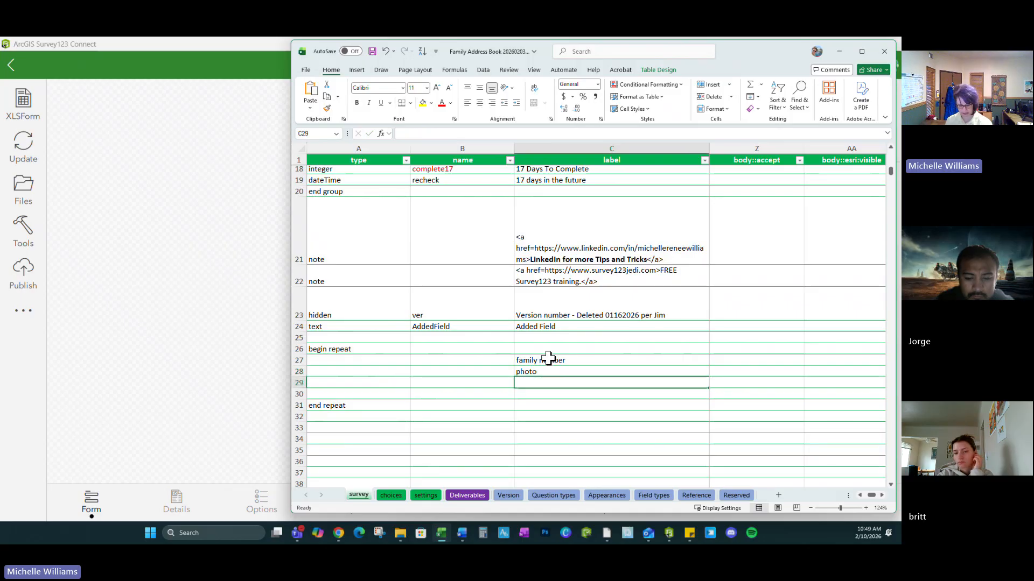
{"action": "type", "text": "fav"}
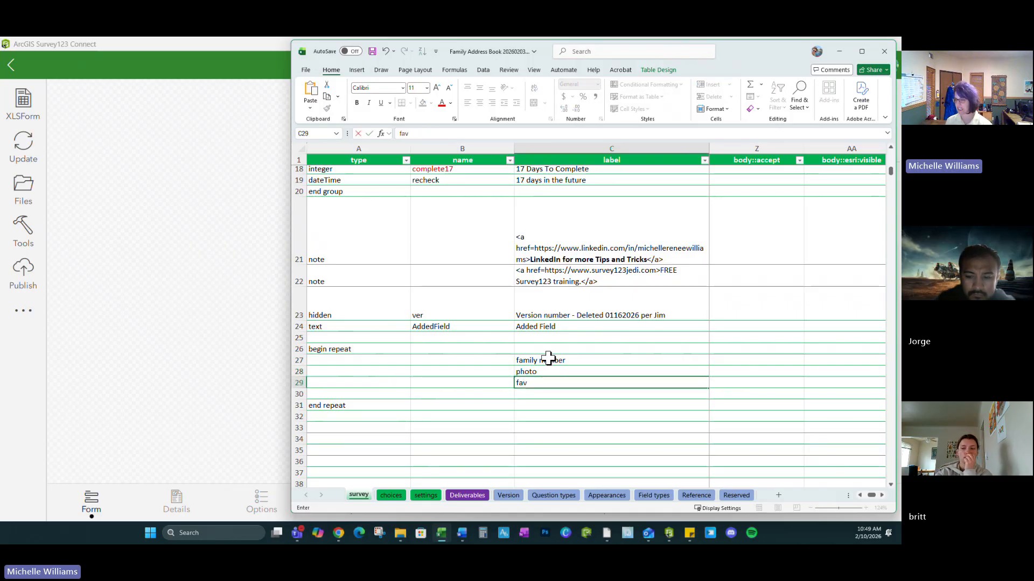
{"action": "type", "text": " items"}
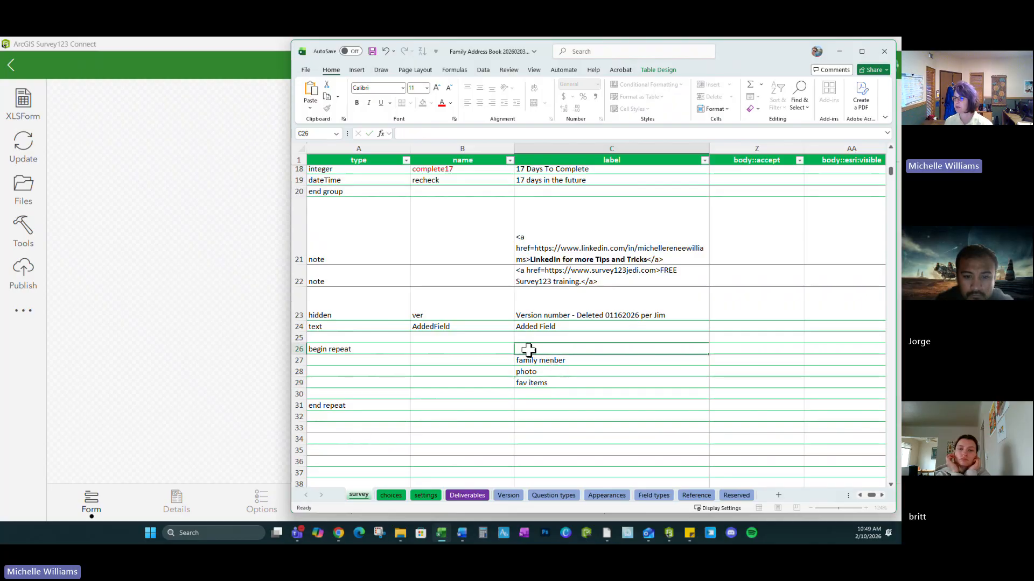
Step: Enter familymember as the name of the repeat in row 26
{"action": "left_click", "coordinate": [534, 348]}
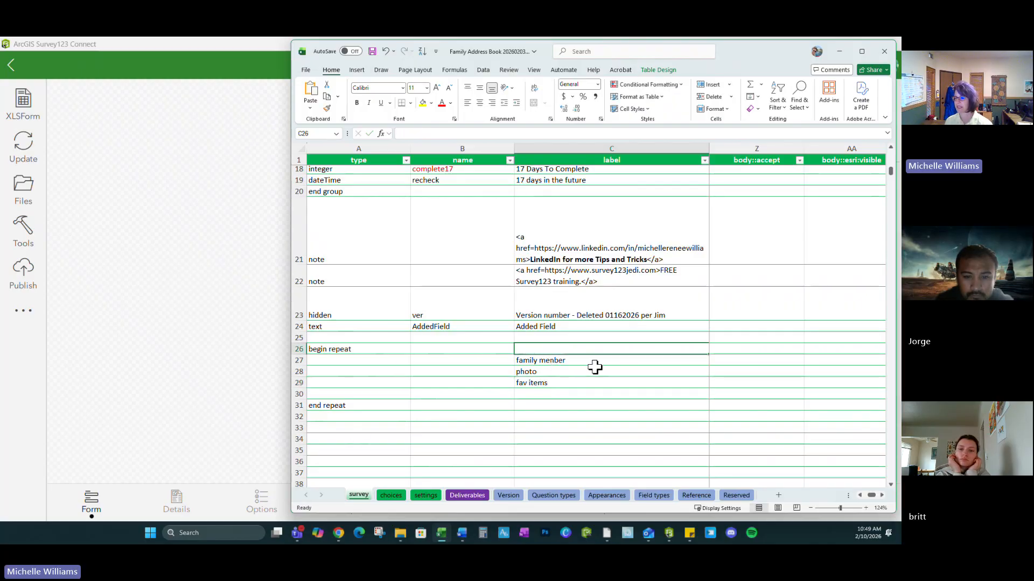
{"action": "left_click", "coordinate": [451, 348]}
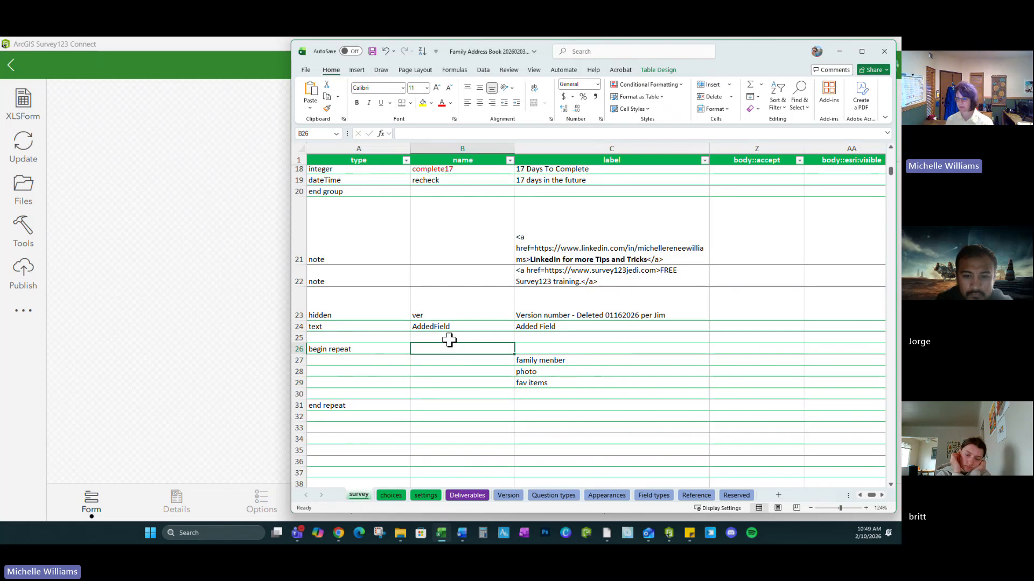
{"action": "type", "text": "F"}
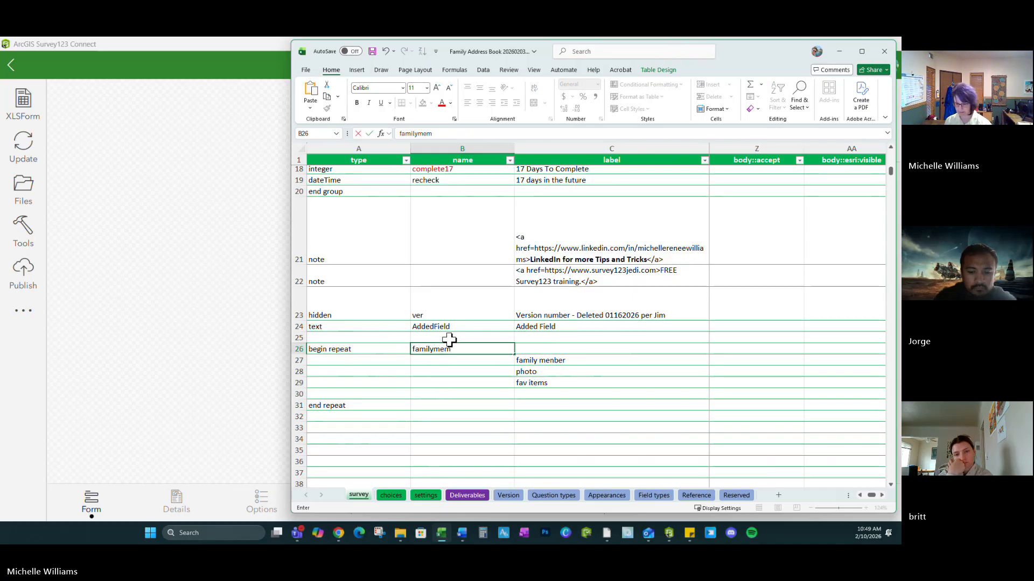
{"action": "left_click", "coordinate": [435, 349]}
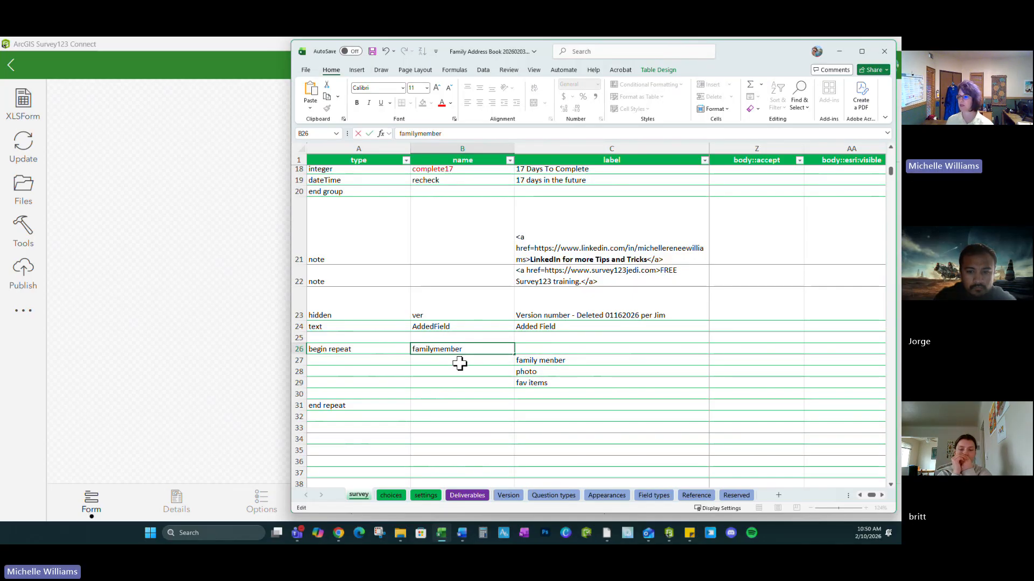
Step: Label the repeat in row 26 "Family", correcting the spelling
{"action": "left_click", "coordinate": [531, 350]}
{"action": "type", "text": "Famly"}
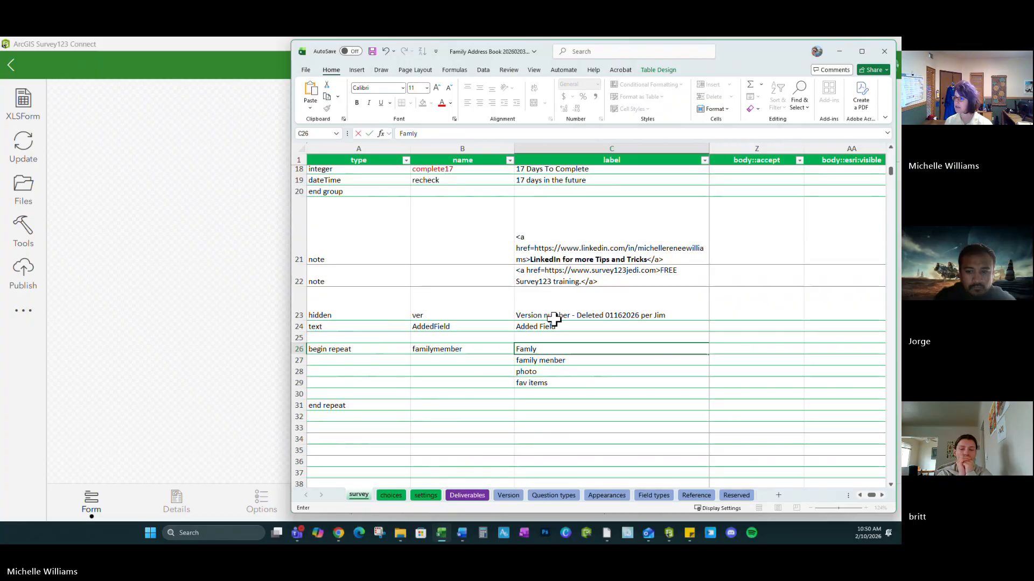
{"action": "key", "text": "Left"}
{"action": "key", "text": "Left"}
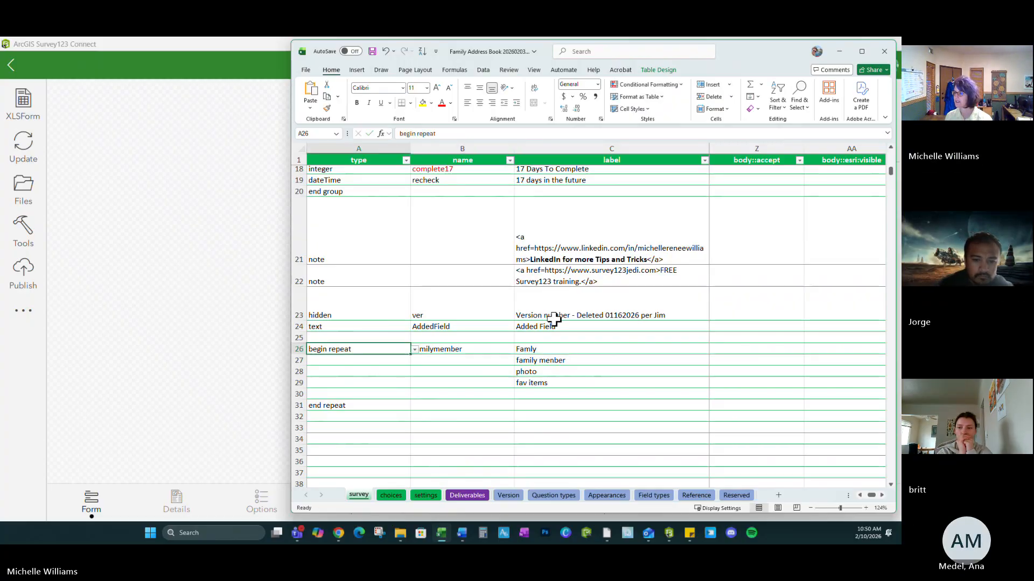
{"action": "type", "text": "0"}
{"action": "key", "text": "Right"}
{"action": "double_click", "coordinate": [527, 349]}
{"action": "type", "text": "i"}
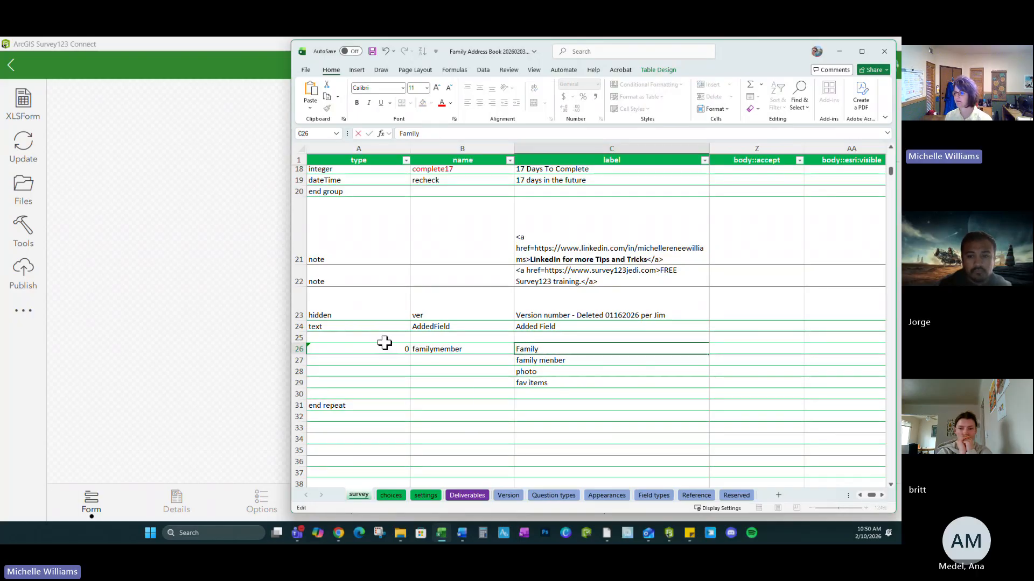
Step: Replace the stray 0 in row 26's type cell with begin repeat
{"action": "left_click", "coordinate": [387, 347]}
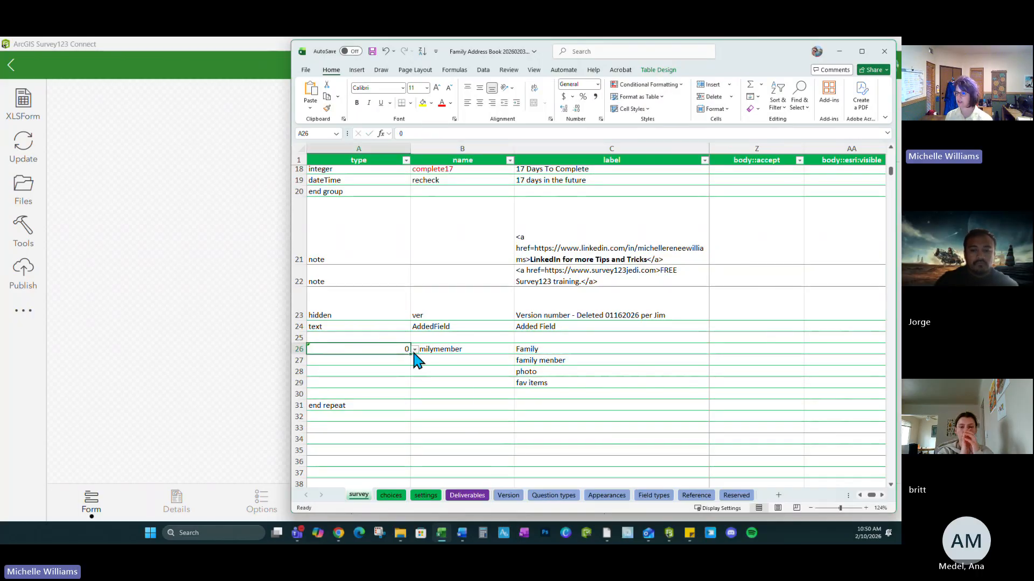
{"action": "left_click", "coordinate": [415, 349]}
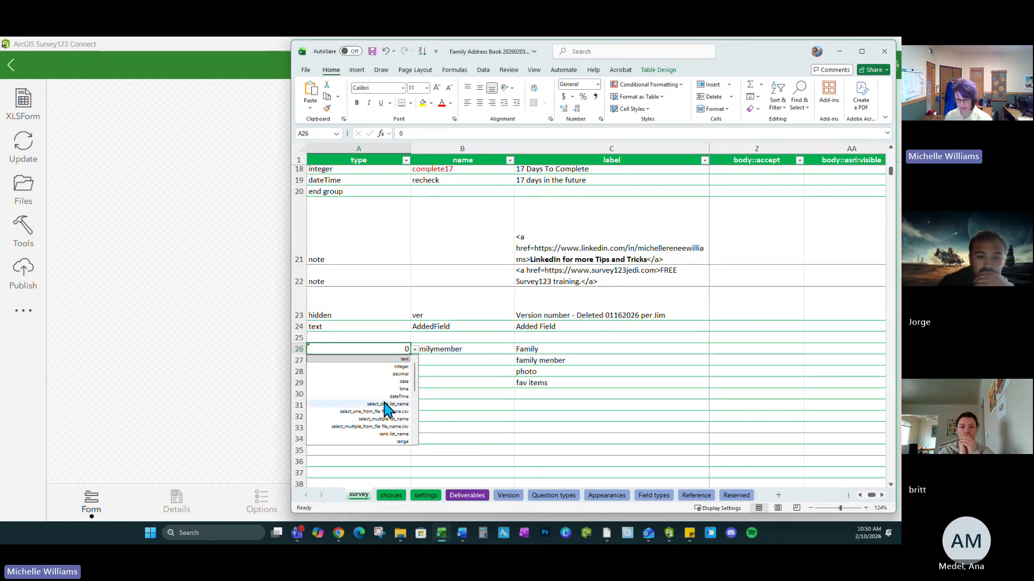
{"action": "type", "text": "end"}
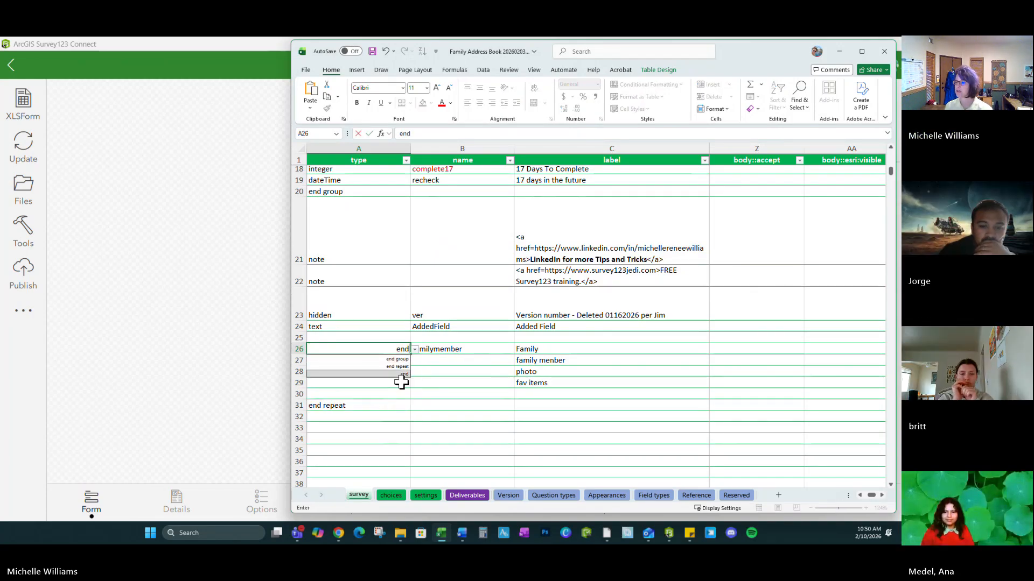
{"action": "left_click", "coordinate": [402, 367]}
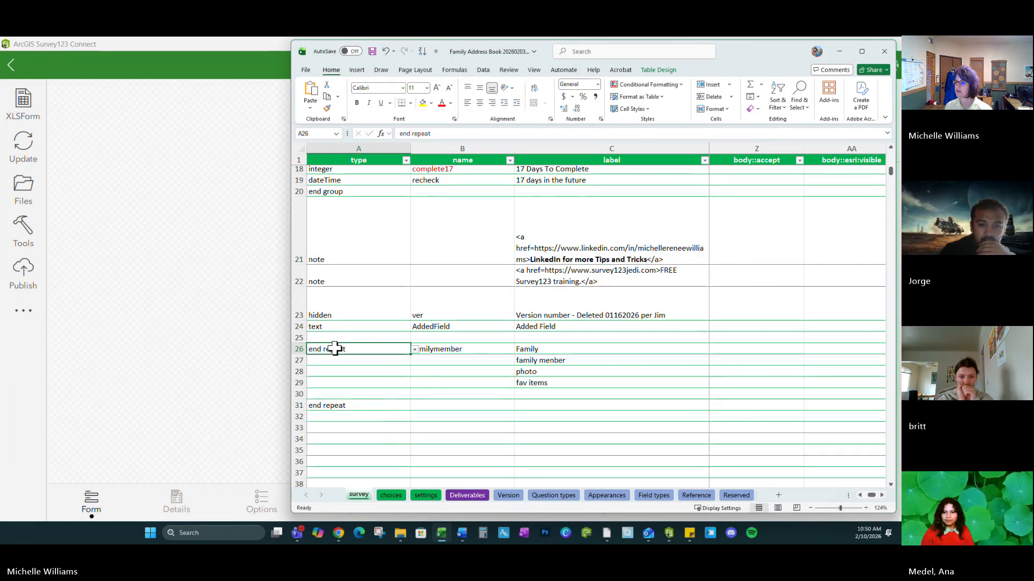
{"action": "left_click", "coordinate": [311, 349]}
{"action": "left_click", "coordinate": [413, 350]}
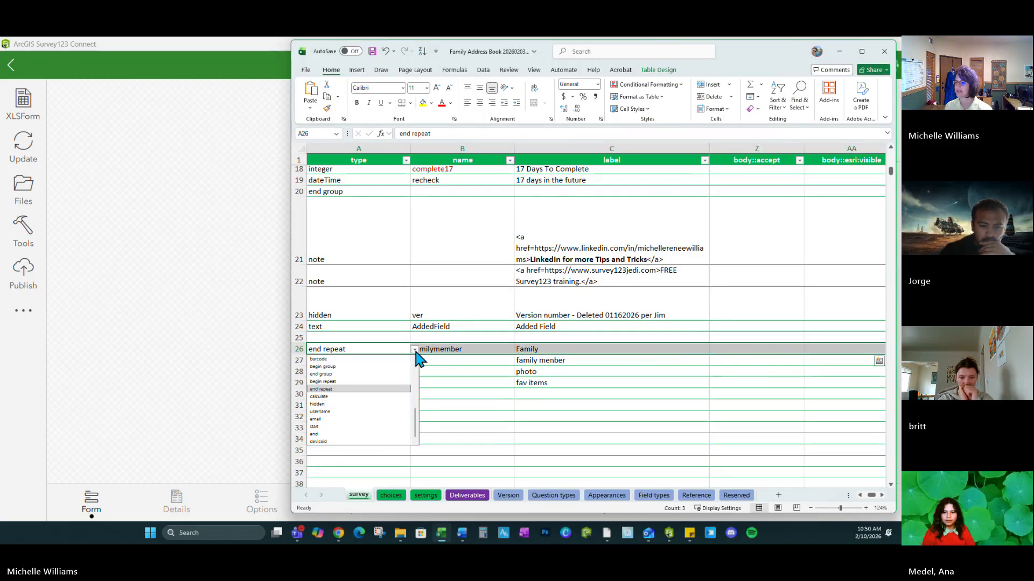
{"action": "left_click", "coordinate": [329, 381]}
{"action": "left_click", "coordinate": [504, 417]}
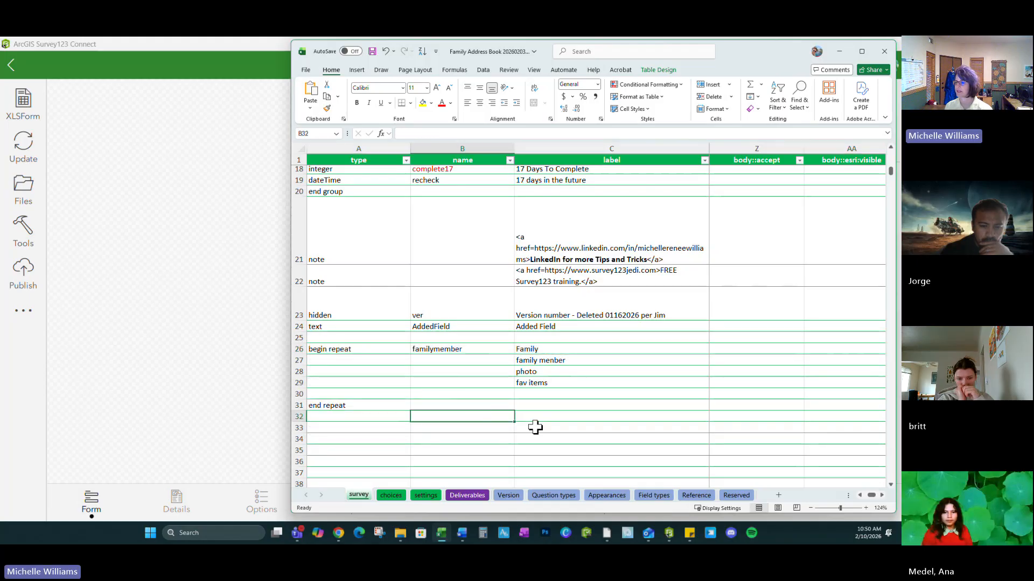
Step: Set the question types in rows 27 to 29 of the repeat to text, image and text
{"action": "left_click", "coordinate": [377, 360]}
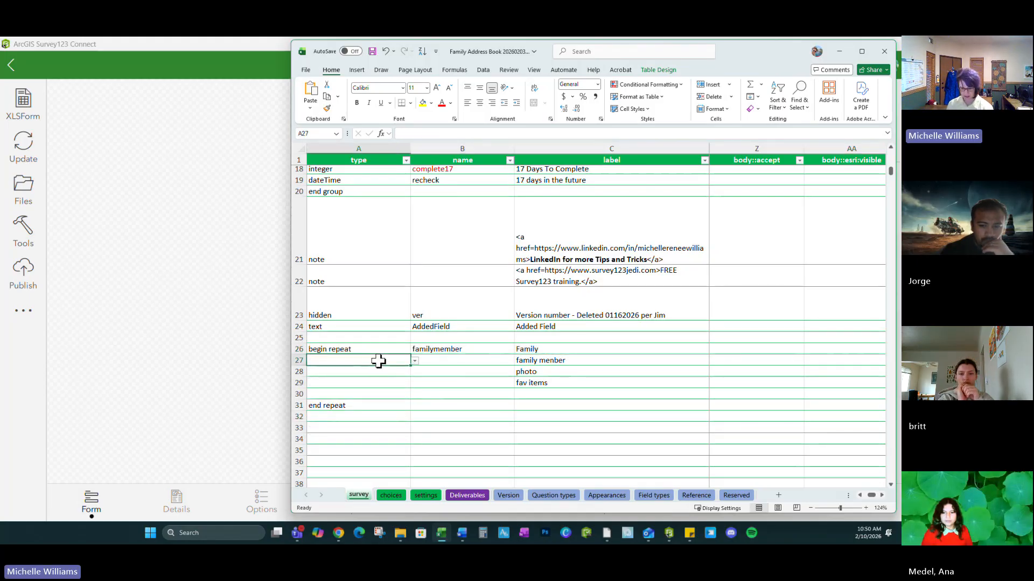
{"action": "type", "text": "text"}
{"action": "key", "text": "Return"}
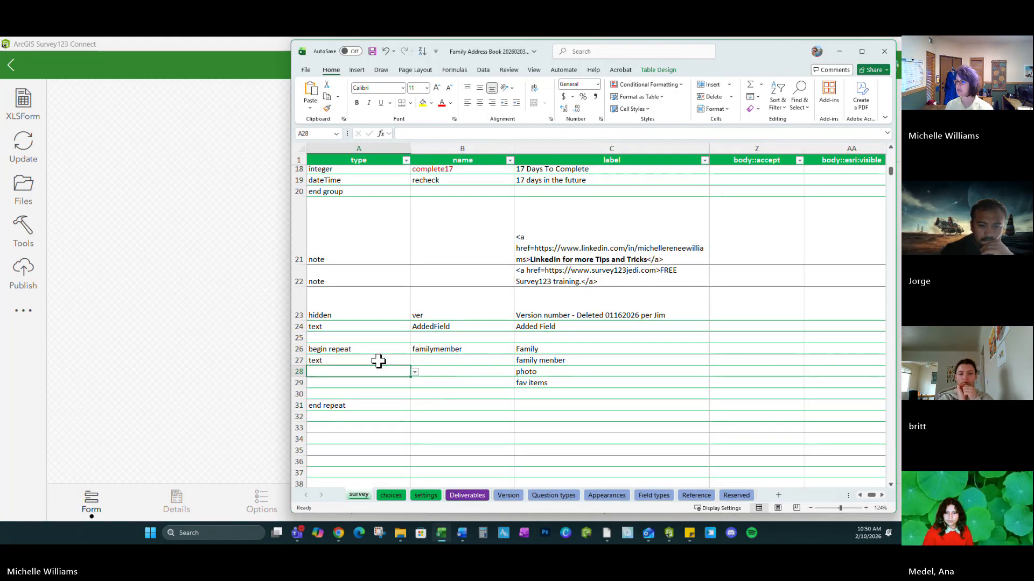
{"action": "type", "text": "image"}
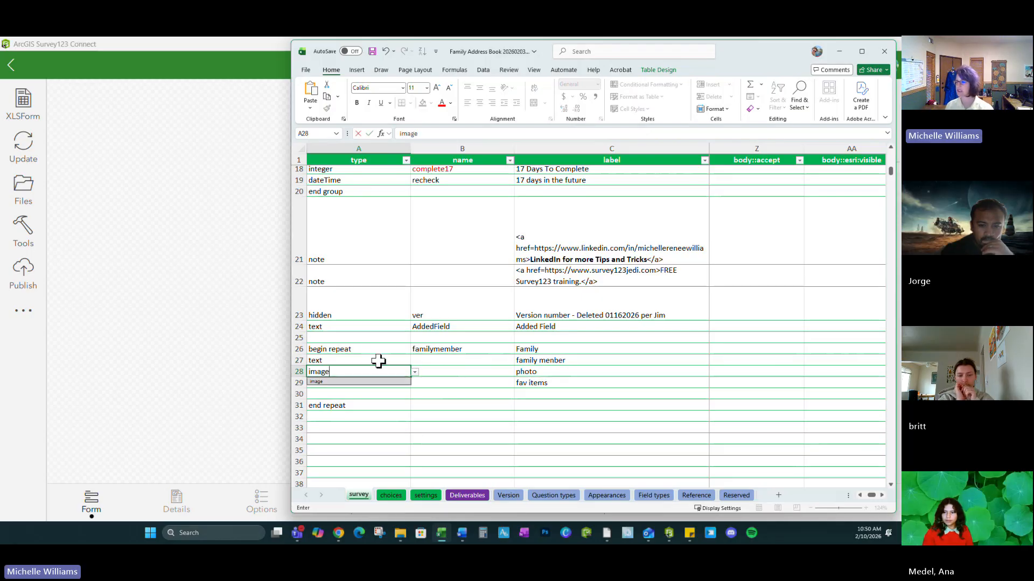
{"action": "key", "text": "Return"}
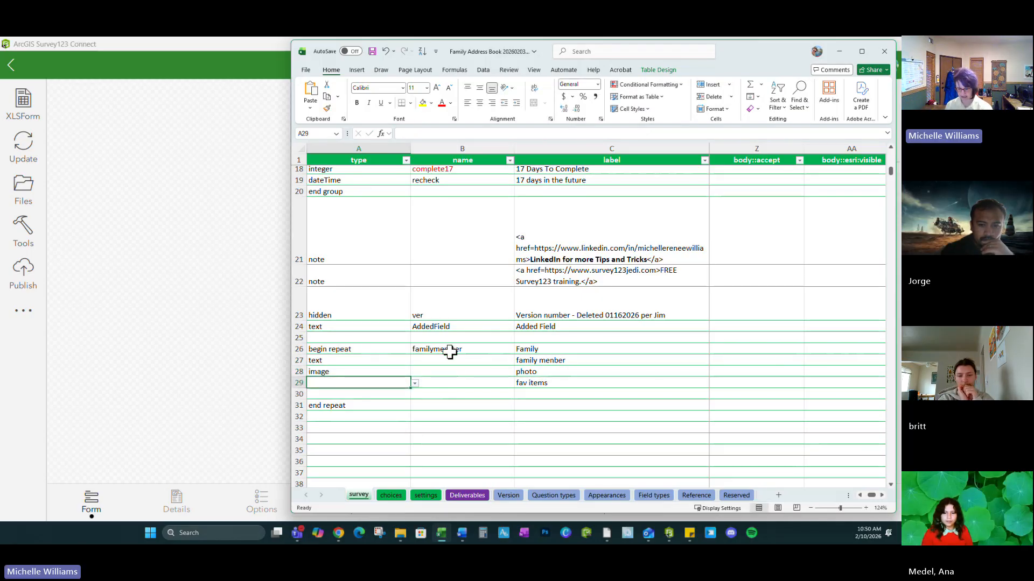
{"action": "type", "text": "tex"}
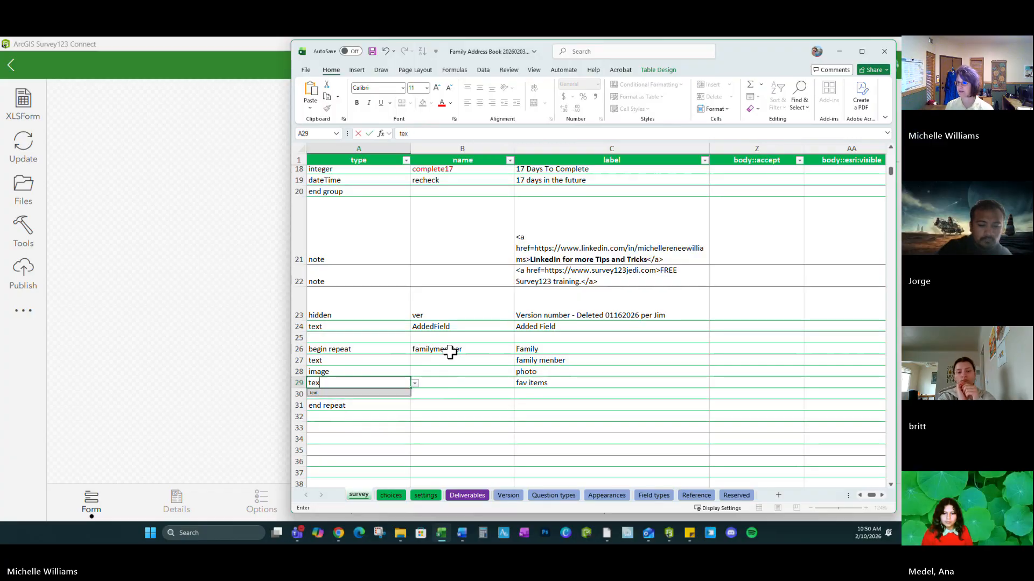
{"action": "key", "text": "Return"}
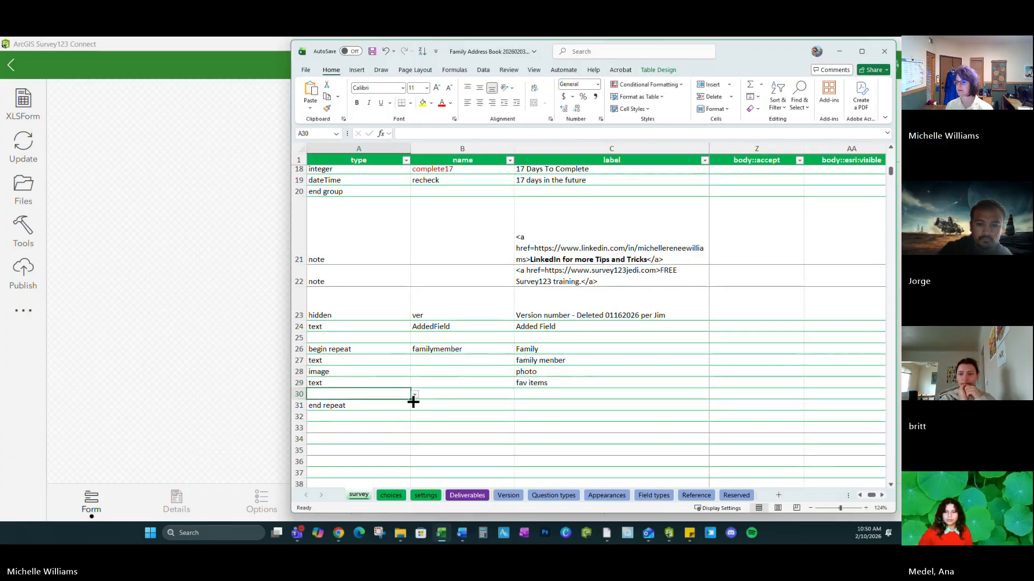
Step: Delete the empty row 30 above the end repeat row
{"action": "left_click", "coordinate": [301, 395]}
{"action": "right_click", "coordinate": [300, 396]}
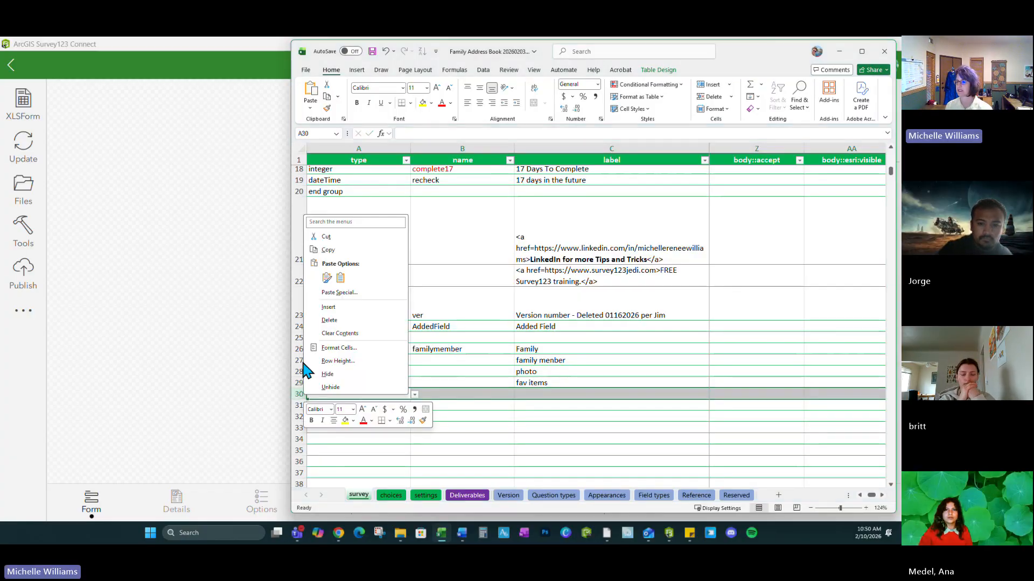
{"action": "left_click", "coordinate": [329, 321]}
{"action": "left_click", "coordinate": [572, 360]}
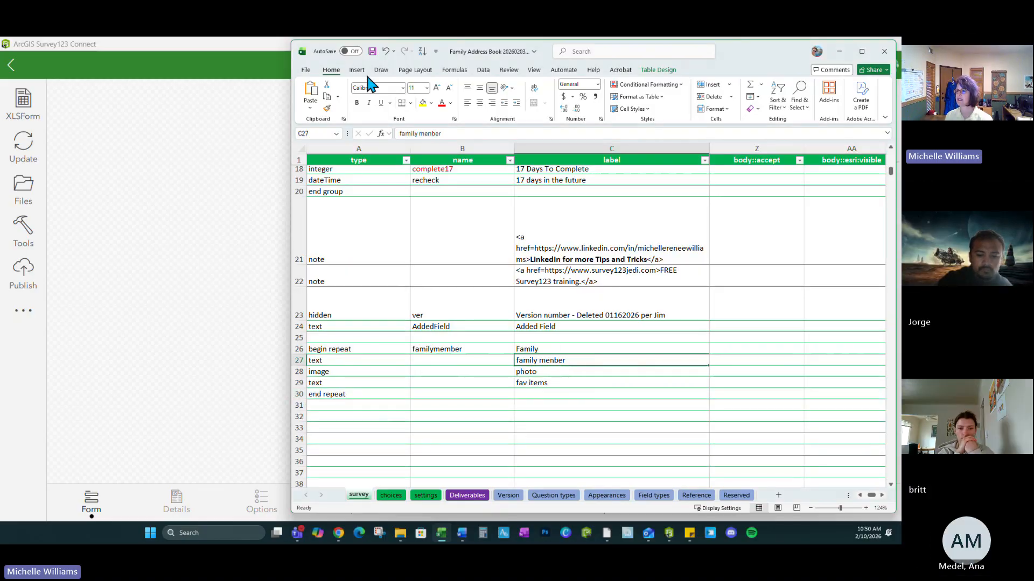
Step: Reduce the Survey123 Connect window so its preview sits beside the workbook, and return to the spreadsheet
{"action": "left_click", "coordinate": [117, 103]}
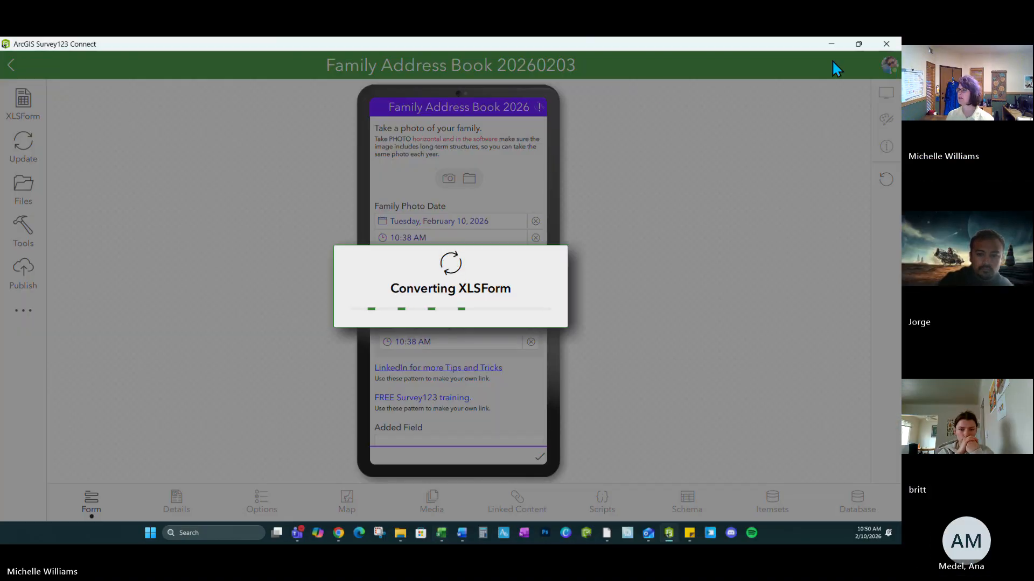
{"action": "left_click", "coordinate": [859, 44]}
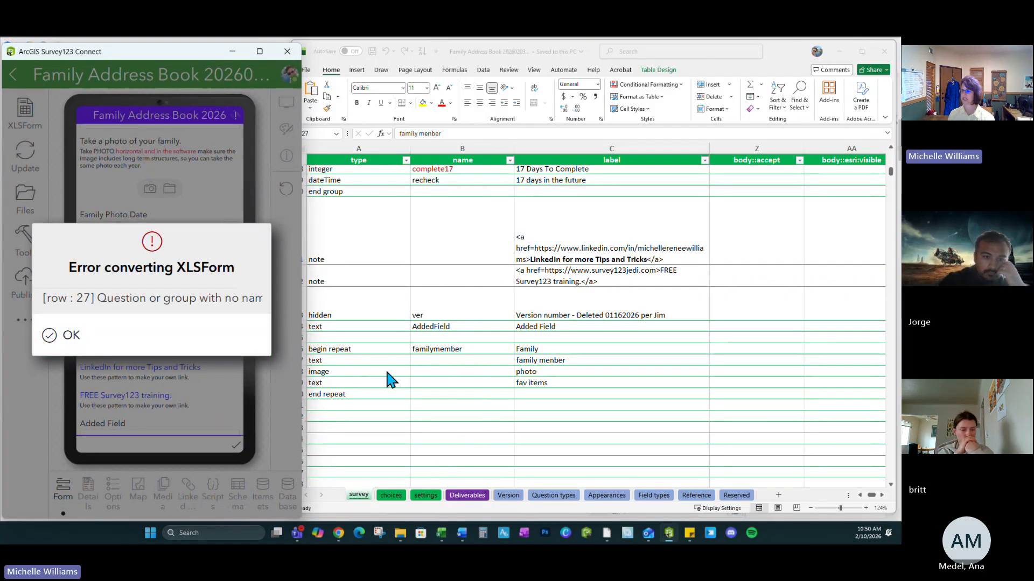
{"action": "left_click", "coordinate": [401, 366]}
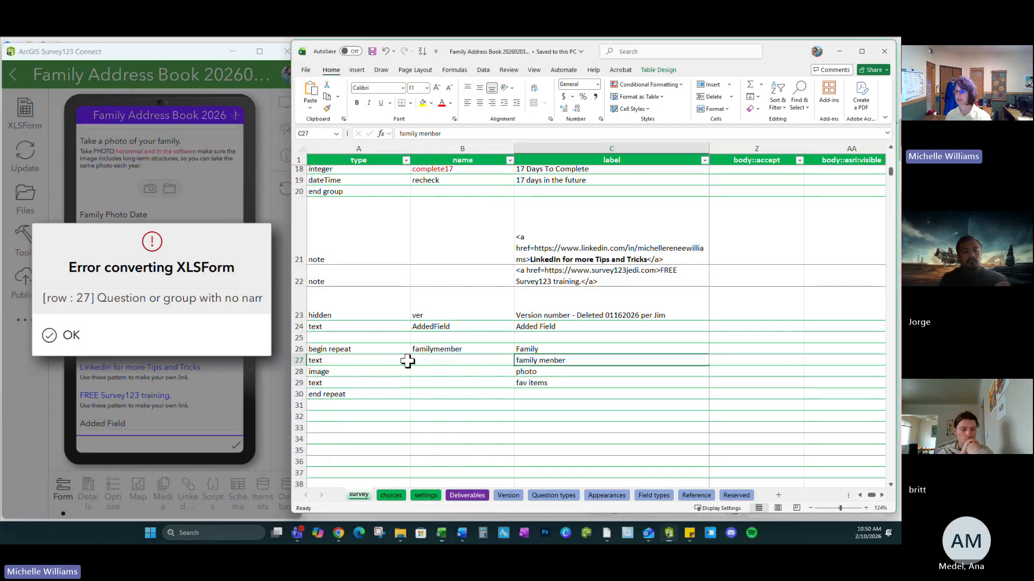
Step: Correct the spelling of row 27's label to "family member"
{"action": "left_click", "coordinate": [458, 361]}
{"action": "type", "text": "fam"}
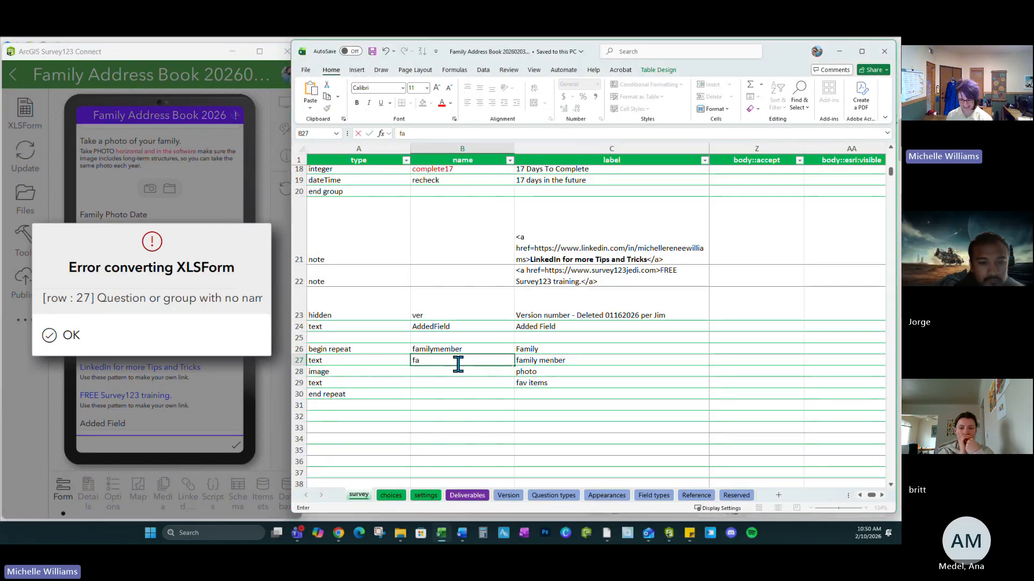
{"action": "left_click", "coordinate": [532, 362]}
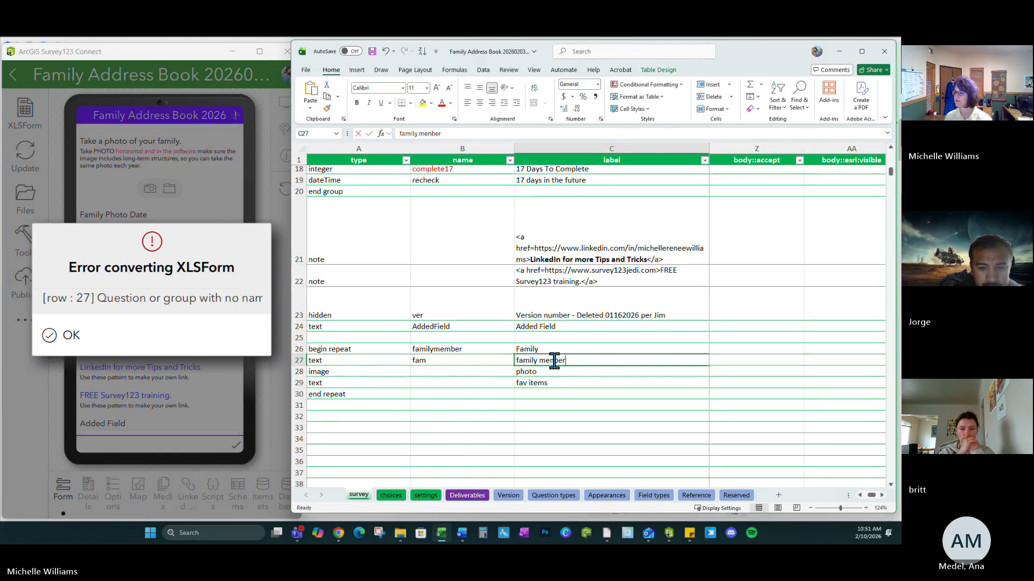
{"action": "double_click", "coordinate": [554, 361]}
{"action": "type", "text": "m"}
Step: Copy the labels of rows 27 to 29 into the name cells of the same rows
{"action": "left_click", "coordinate": [560, 380]}
{"action": "left_click_drag", "start_coordinate": [560, 357], "coordinate": [560, 382]}
{"action": "key", "text": "ctrl+c"}
{"action": "left_click", "coordinate": [436, 360]}
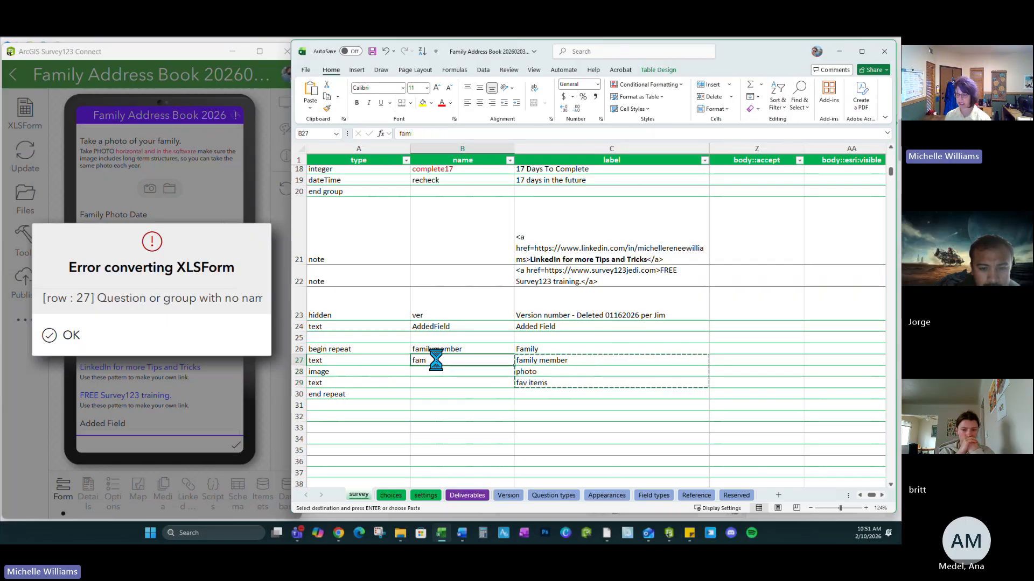
{"action": "key", "text": "ctrl+v"}
Step: Remove the spaces from the question names in rows 27 and 29, making them familyMember and favItems
{"action": "left_click", "coordinate": [436, 360]}
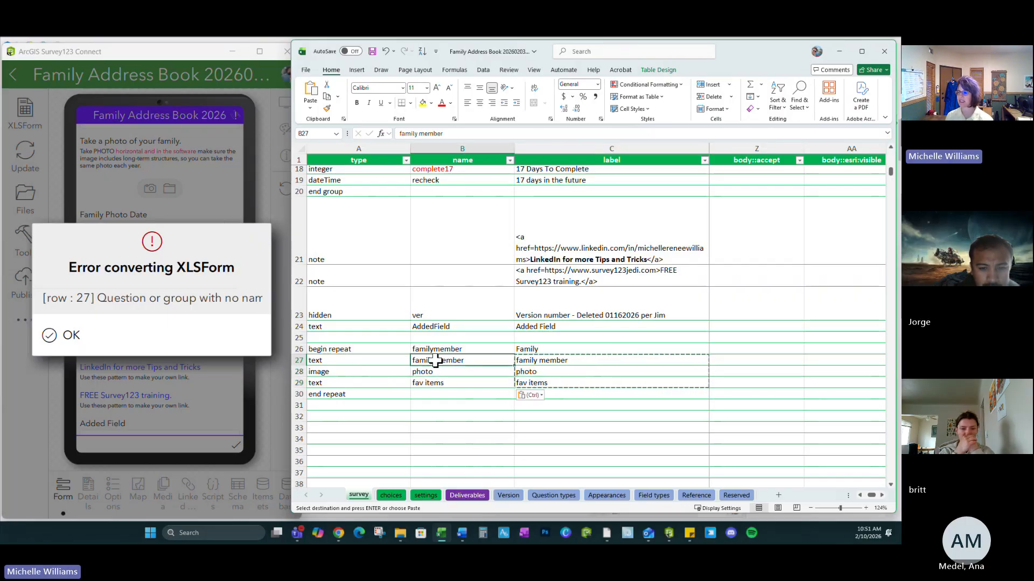
{"action": "double_click", "coordinate": [435, 360]}
{"action": "key", "text": "BackSpace"}
{"action": "double_click", "coordinate": [425, 383]}
{"action": "key", "text": "BackSpace"}
{"action": "key", "text": "BackSpace"}
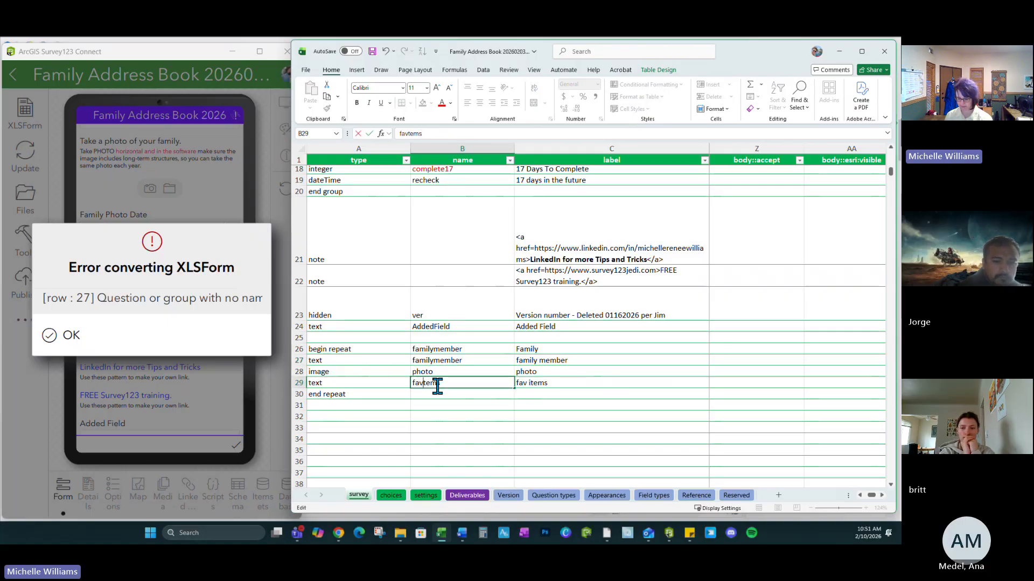
{"action": "type", "text": "I"}
{"action": "left_click", "coordinate": [436, 360]}
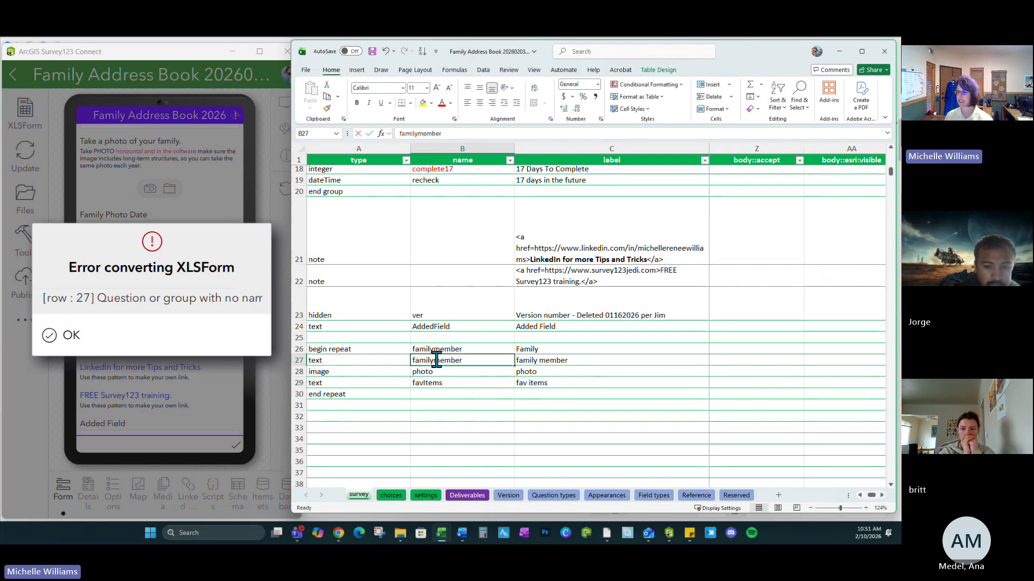
{"action": "key", "text": "BackSpace"}
{"action": "type", "text": "M"}
{"action": "left_click", "coordinate": [461, 427]}
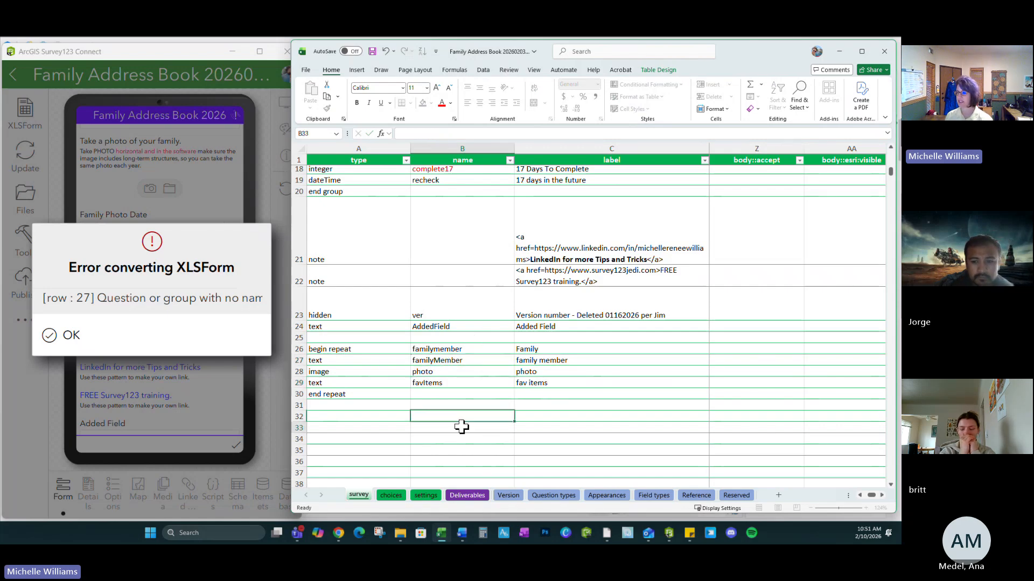
Step: Save the workbook, dismiss the earlier conversion error and bring the Family repeat into view in the survey preview
{"action": "left_click", "coordinate": [372, 52]}
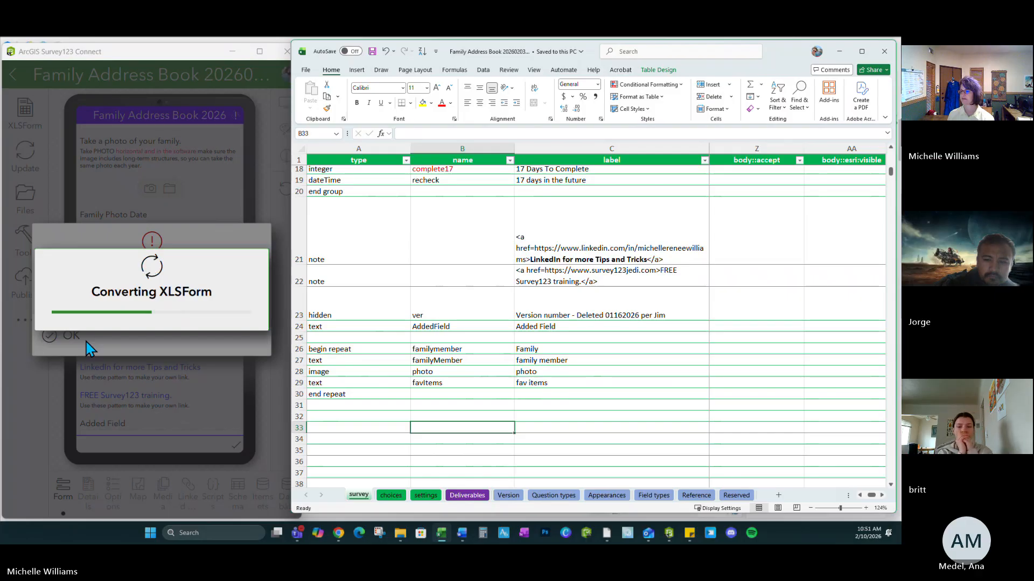
{"action": "left_click", "coordinate": [70, 338]}
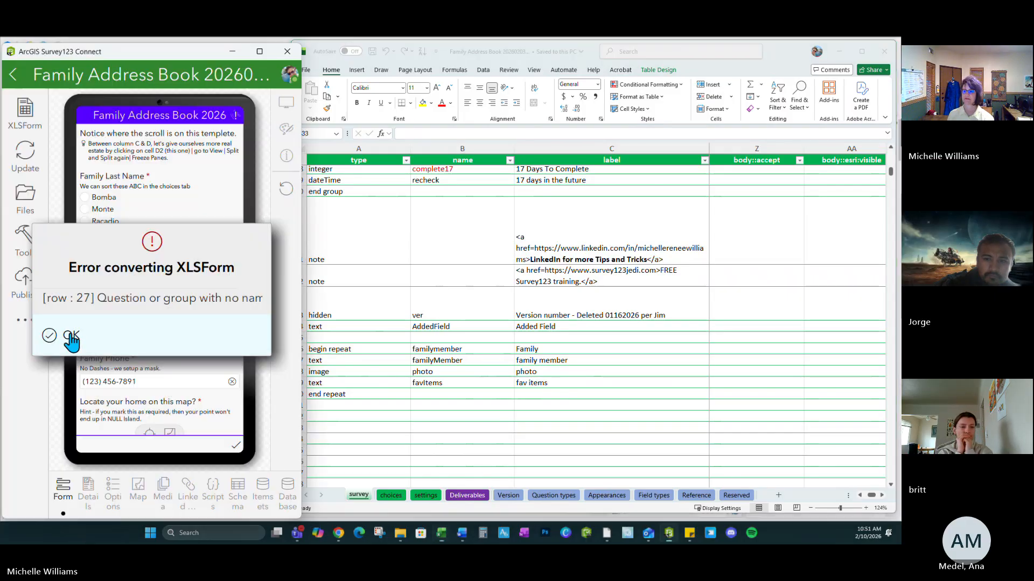
{"action": "scroll", "coordinate": [121, 280], "scroll_direction": "down", "scroll_amount": 10}
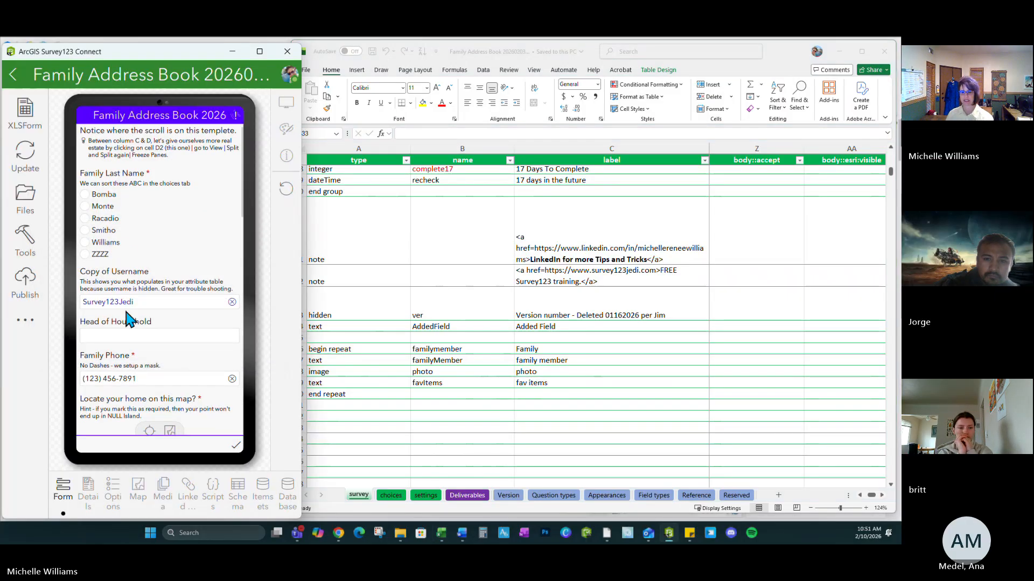
{"action": "scroll", "coordinate": [165, 312], "scroll_direction": "down", "scroll_amount": 3}
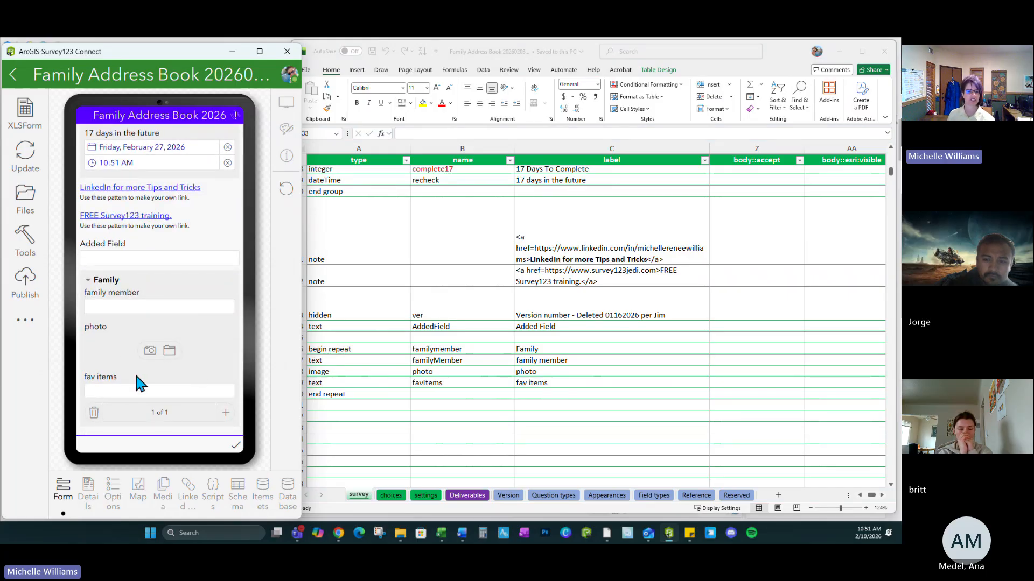
Step: Test the Family repeat in the preview by entering a family member's name and "uhysdifousfoiu" as fav items
{"action": "left_click", "coordinate": [96, 281]}
{"action": "left_click", "coordinate": [88, 421]}
{"action": "scroll", "coordinate": [162, 379], "scroll_direction": "down", "scroll_amount": 3}
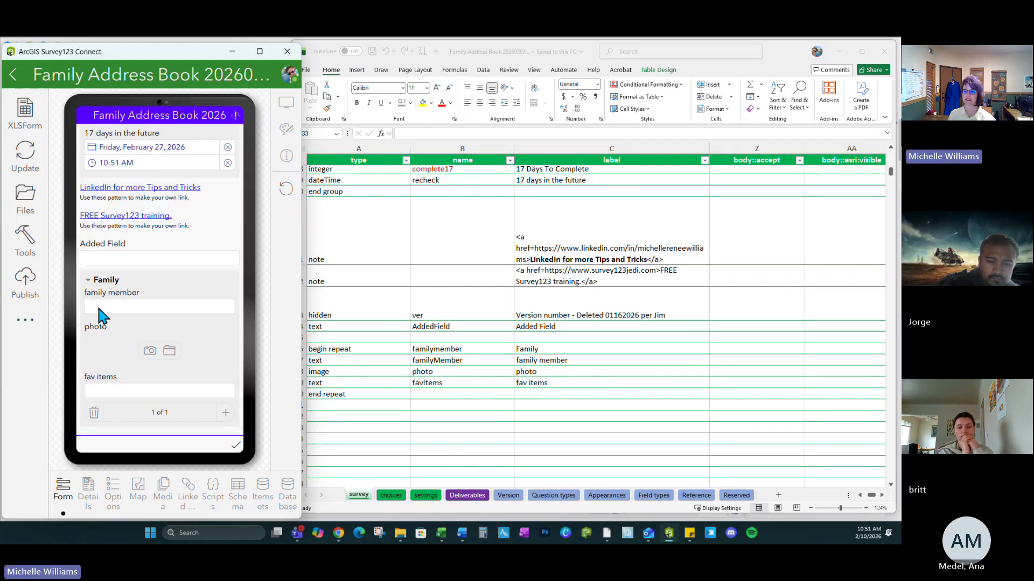
{"action": "left_click", "coordinate": [109, 307]}
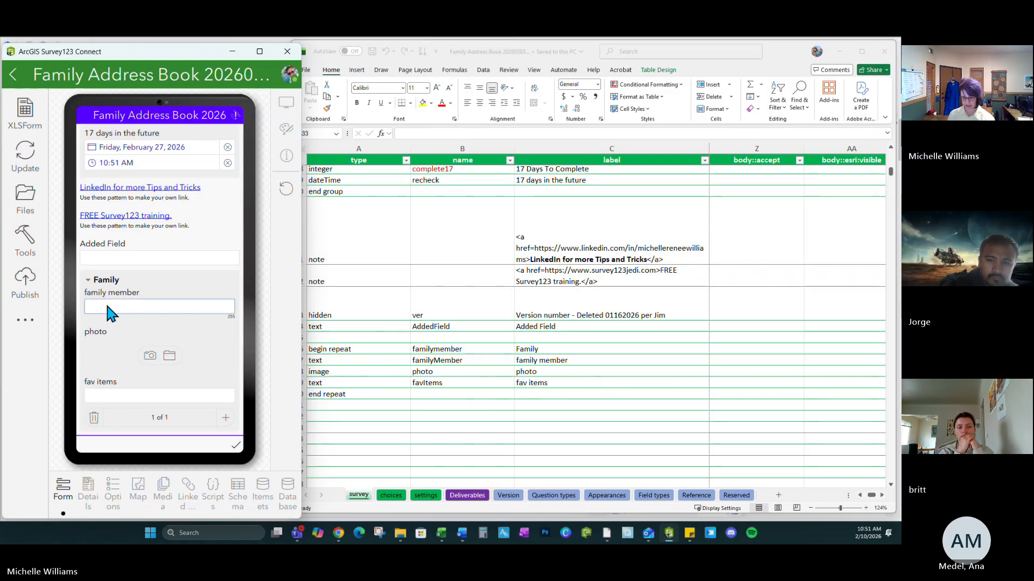
{"action": "type", "text": "Bruce"}
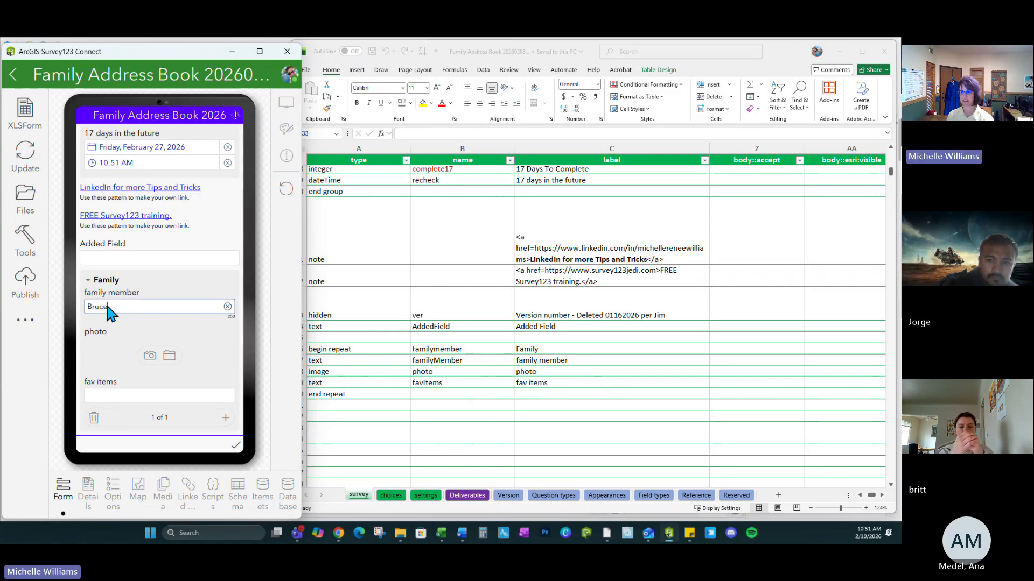
{"action": "left_click", "coordinate": [106, 393]}
{"action": "type", "text": "uhysdifousfoiu"}
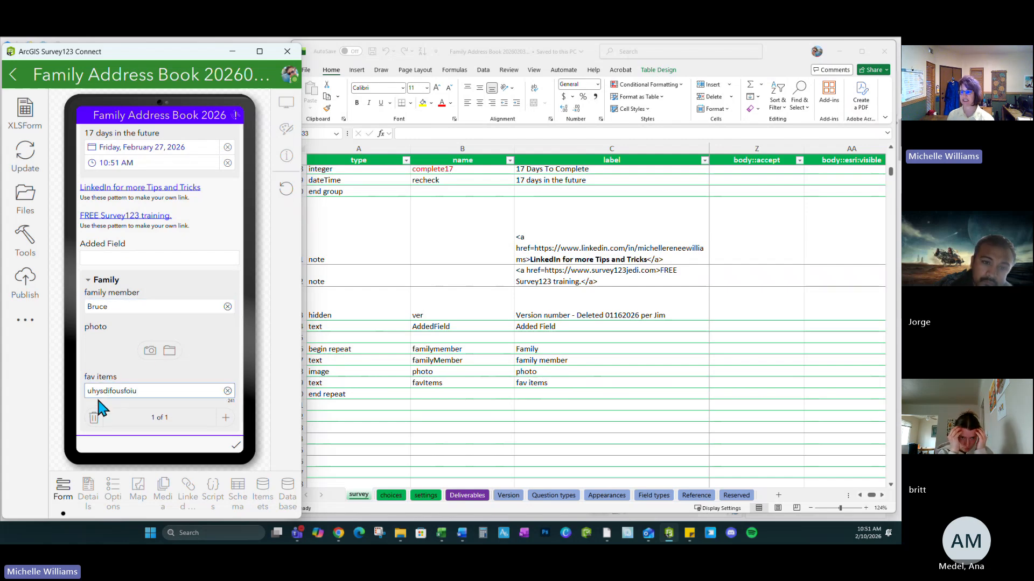
Step: Check the publish warning for the survey with the added repeat, and cancel publishing
{"action": "left_click", "coordinate": [19, 284]}
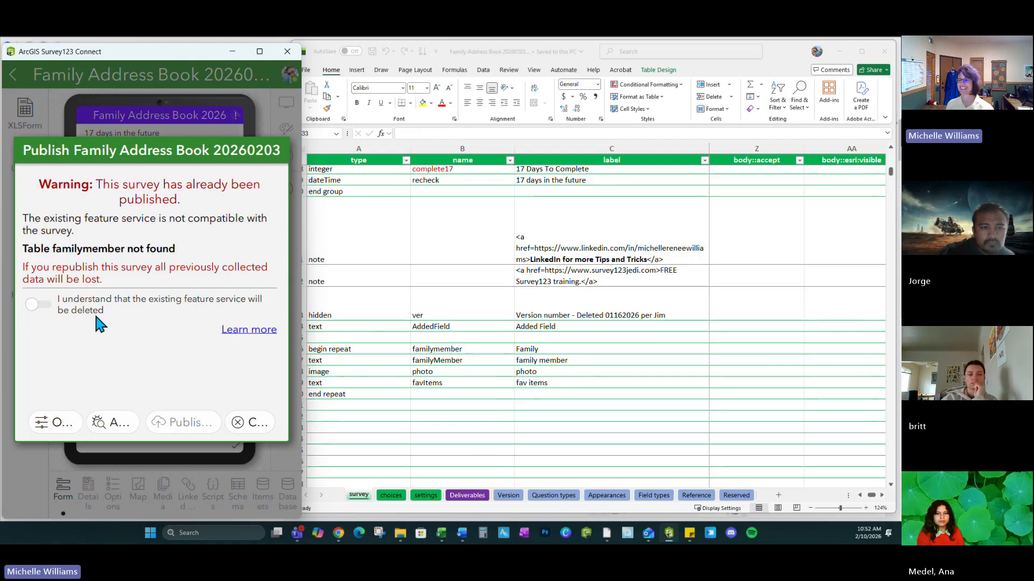
{"action": "left_click", "coordinate": [249, 423]}
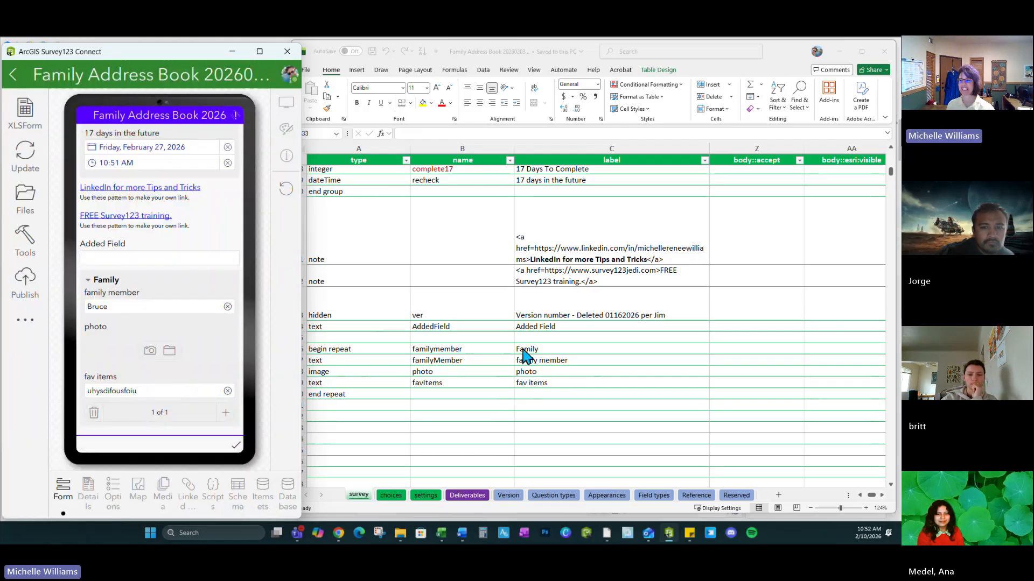
Step: Save and close the workbook, and close the Family Address Book 20260203 survey in Survey123 Connect
{"action": "left_click", "coordinate": [373, 53]}
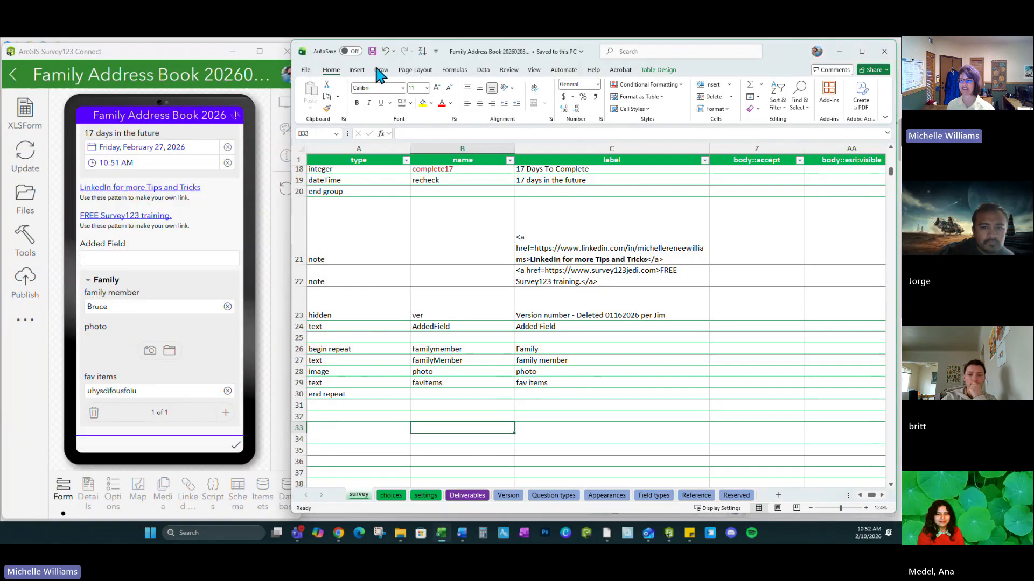
{"action": "left_click", "coordinate": [884, 52]}
{"action": "left_click", "coordinate": [287, 51]}
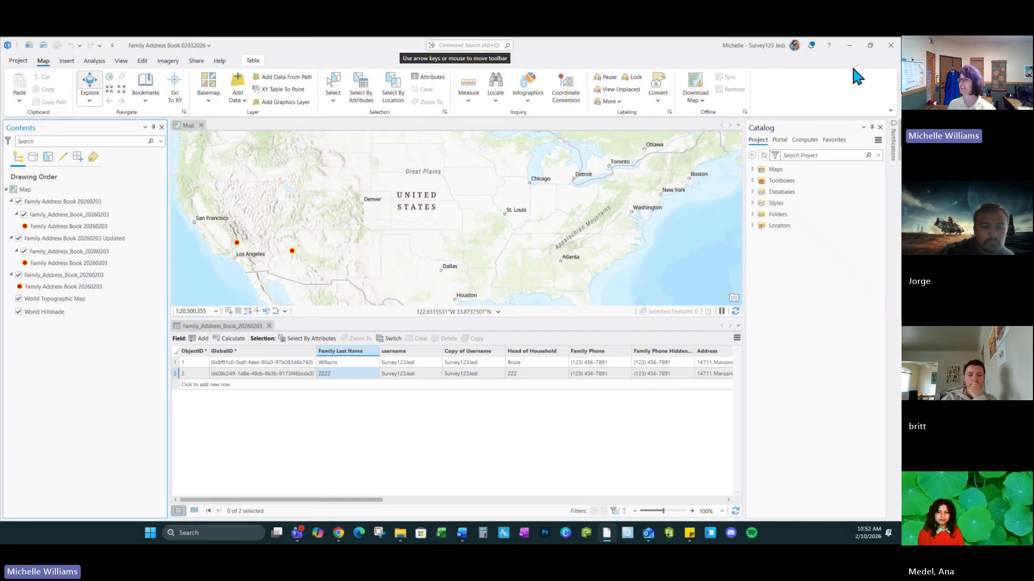
Step: Switch to the class folder in Google Drive and download "Video 7 Survey123 Family Album with Repeat updated 20260203.xlsx"
{"action": "left_click", "coordinate": [848, 45]}
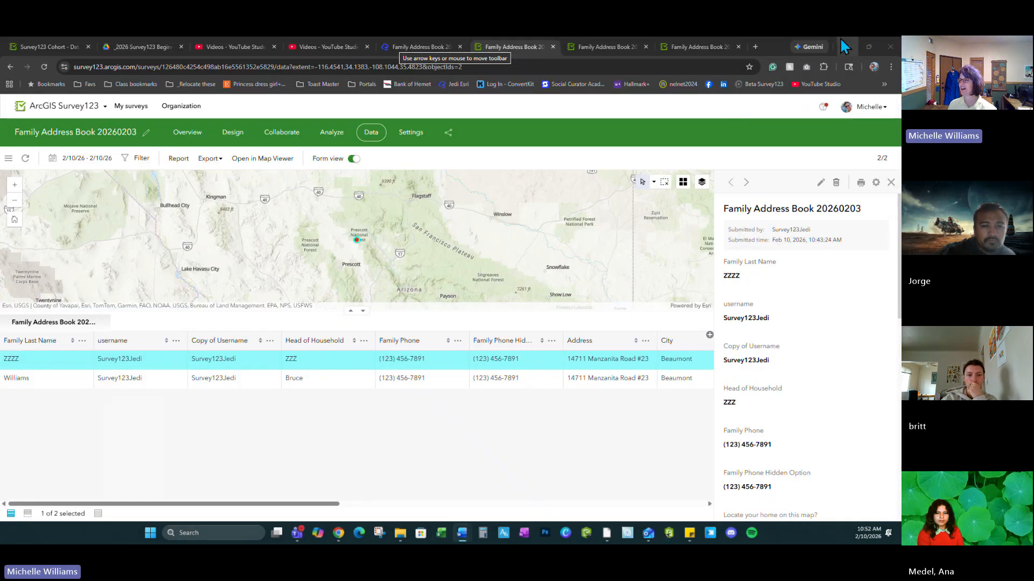
{"action": "left_click", "coordinate": [131, 46]}
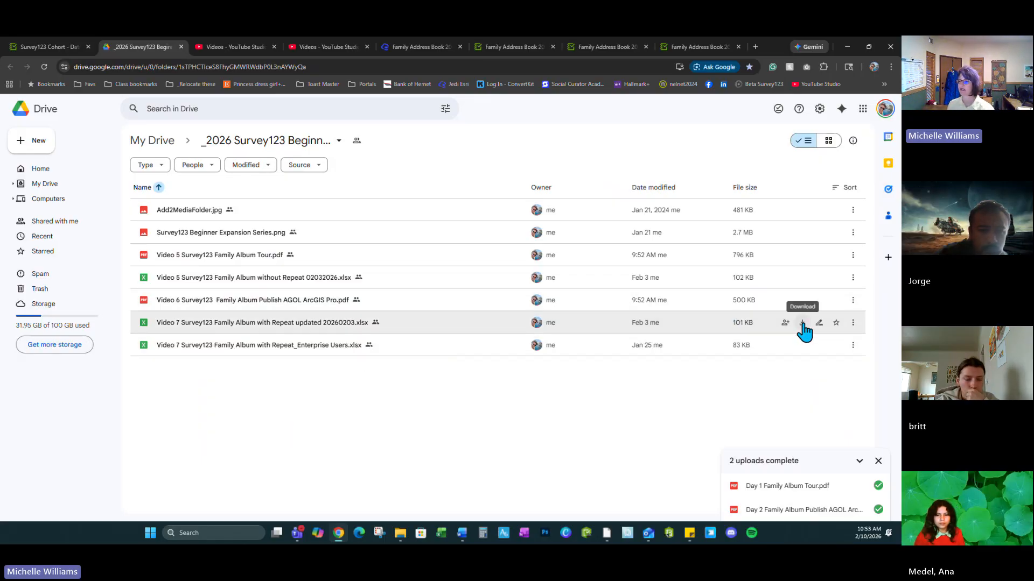
{"action": "left_click", "coordinate": [802, 322]}
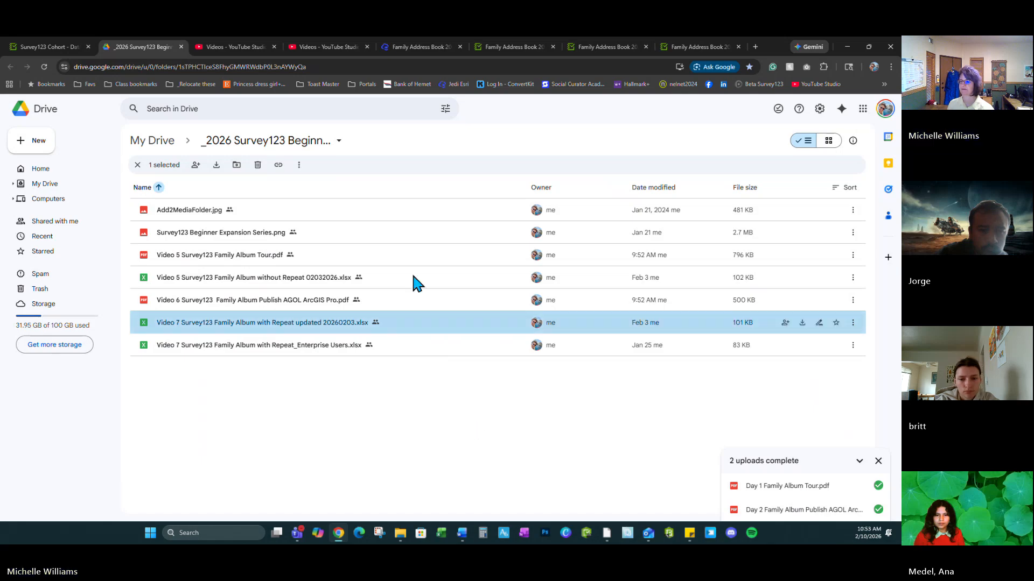
Step: Minimize the browser and arrange the Survey123 Connect gallery window on the desktop
{"action": "left_click", "coordinate": [846, 46]}
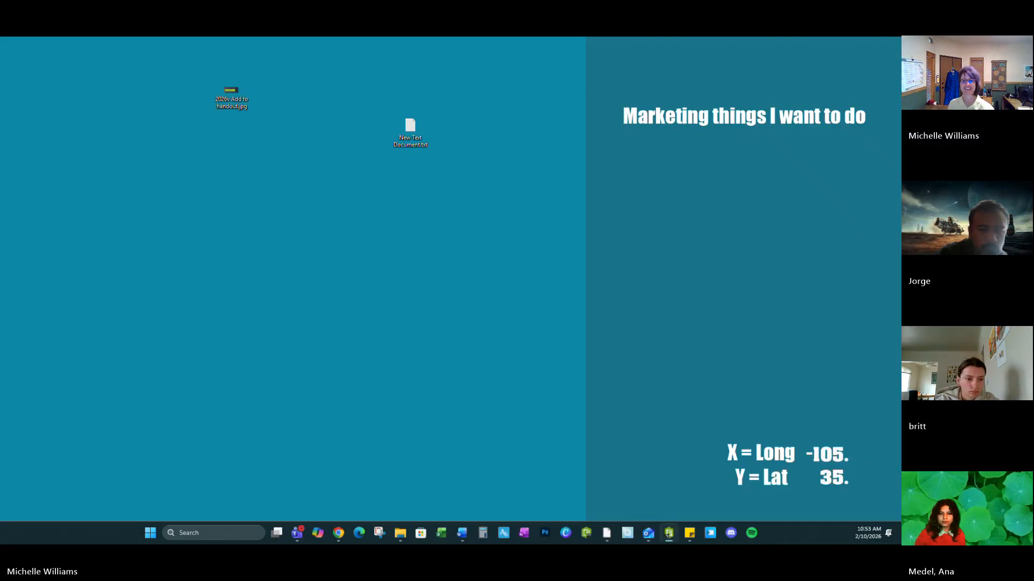
{"action": "left_click_drag", "start_coordinate": [1, 97], "coordinate": [137, 48]}
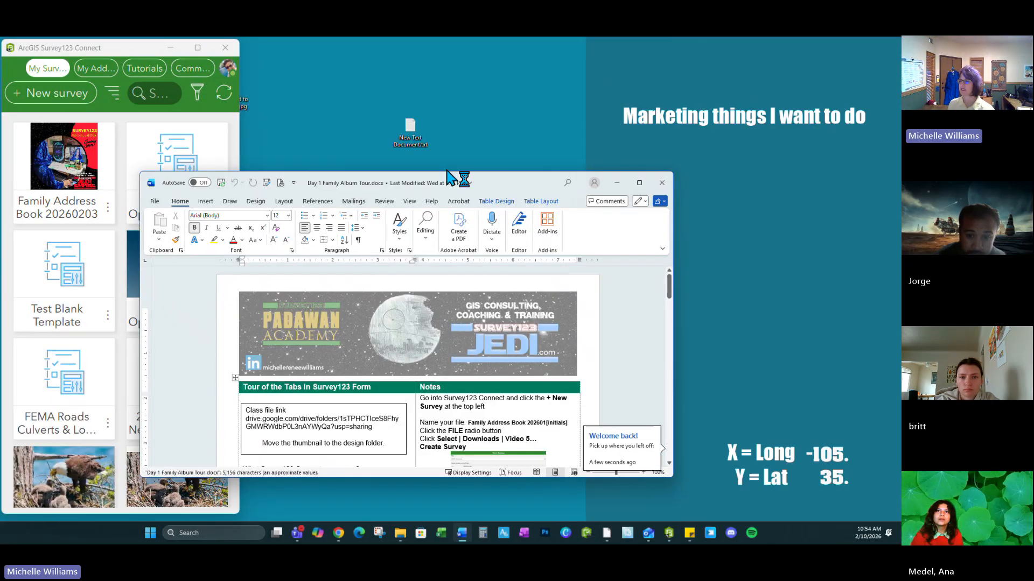
Step: Move the Word notes aside and start a new survey from the downloaded file "Video 7 Survey123 Family Album with Repeat updated 20260203.xlsx"
{"action": "left_click_drag", "start_coordinate": [530, 177], "coordinate": [490, 176]}
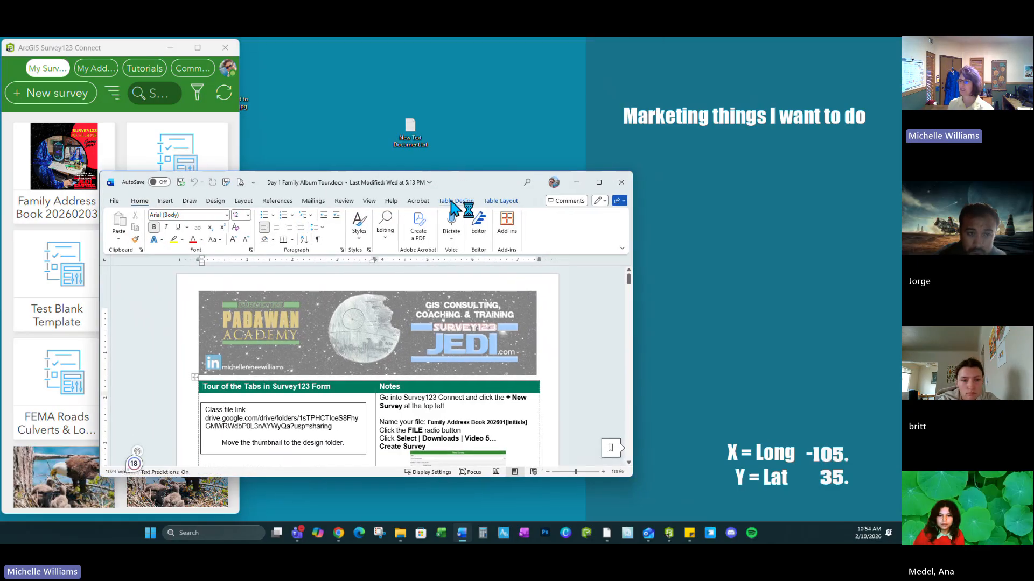
{"action": "left_click_drag", "start_coordinate": [458, 179], "coordinate": [236, 127]}
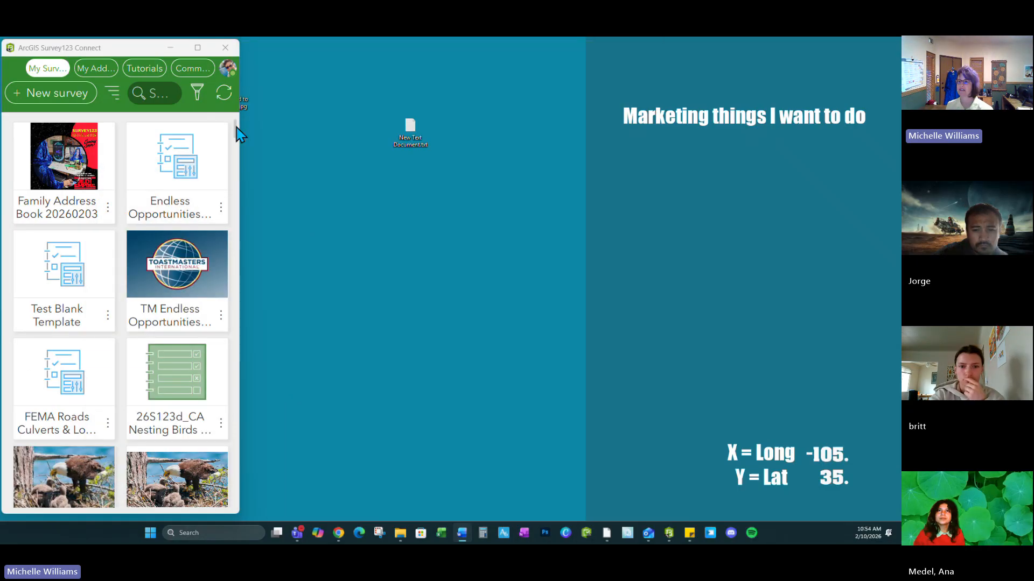
{"action": "left_click", "coordinate": [52, 96]}
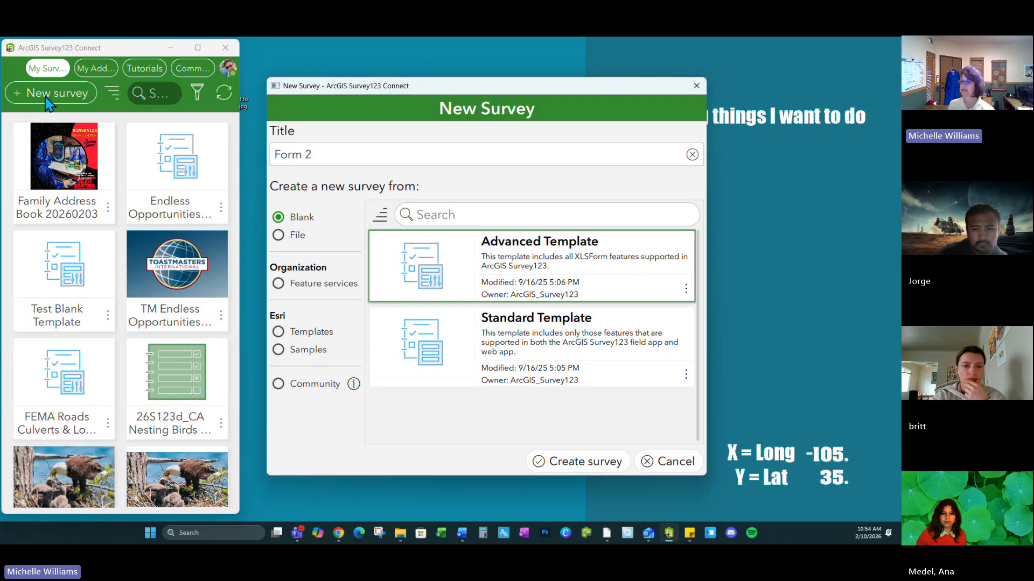
{"action": "left_click", "coordinate": [284, 235]}
{"action": "left_click", "coordinate": [669, 256]}
{"action": "scroll", "coordinate": [254, 322], "scroll_direction": "down", "scroll_amount": 10}
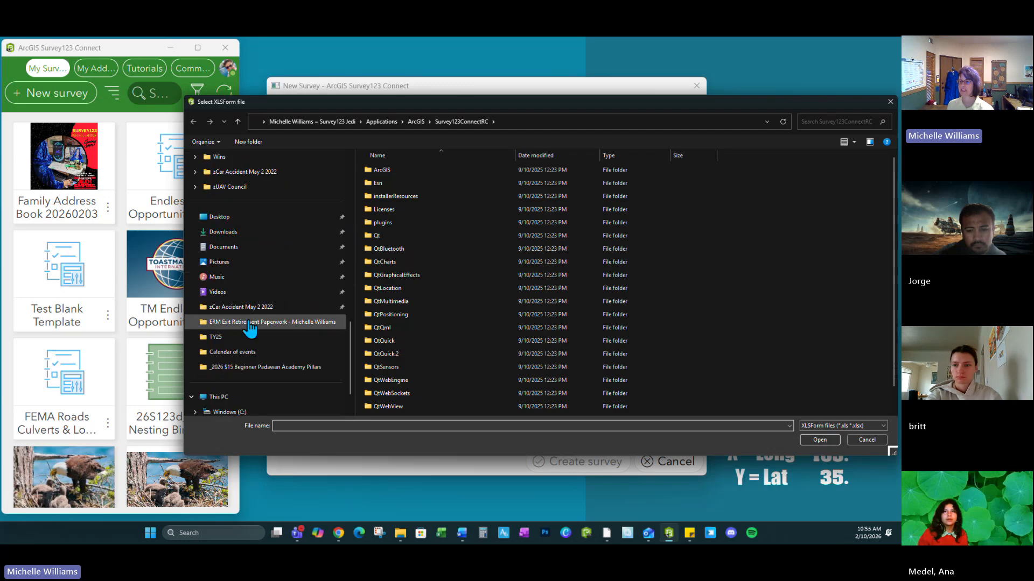
{"action": "left_click", "coordinate": [217, 233]}
{"action": "double_click", "coordinate": [426, 231]}
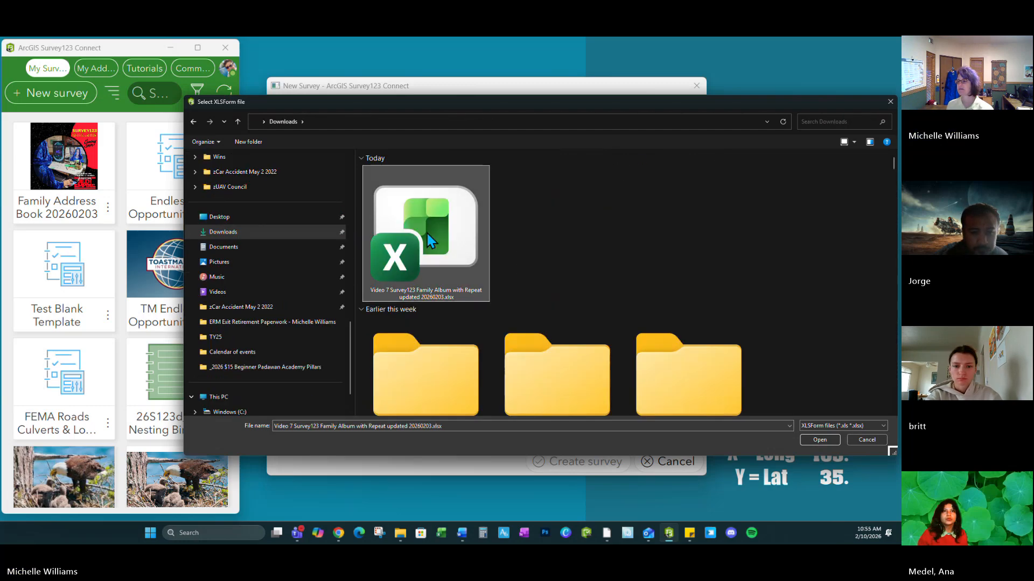
Step: Switch to the Word notes, copy the suggested name "Family Address Book 202601[initials]", and move the document out of the way
{"action": "key", "text": "alt+Tab"}
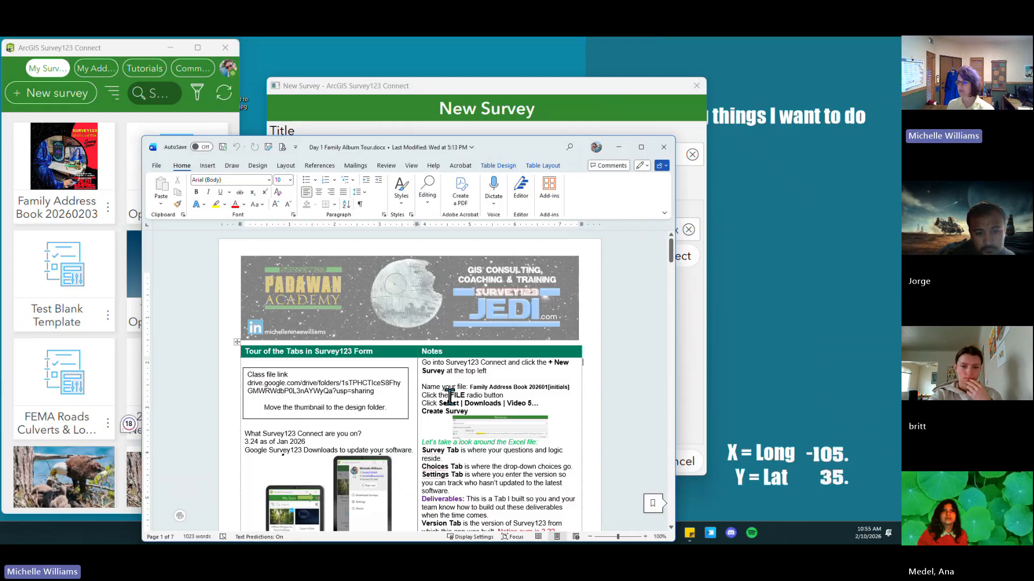
{"action": "left_click_drag", "start_coordinate": [471, 382], "coordinate": [568, 383]}
{"action": "key", "text": "ctrl+c"}
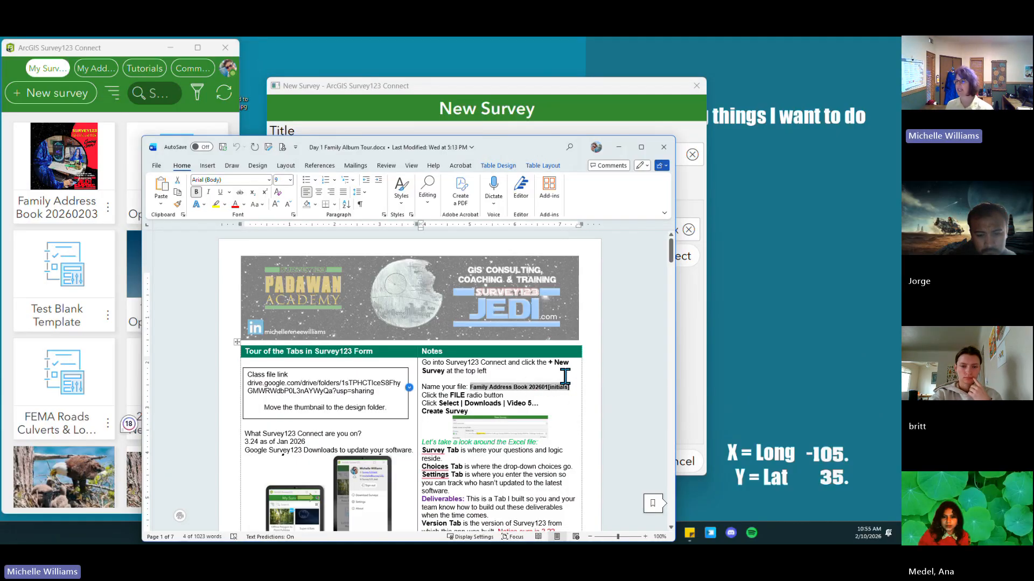
{"action": "left_click_drag", "start_coordinate": [511, 142], "coordinate": [0, 163]}
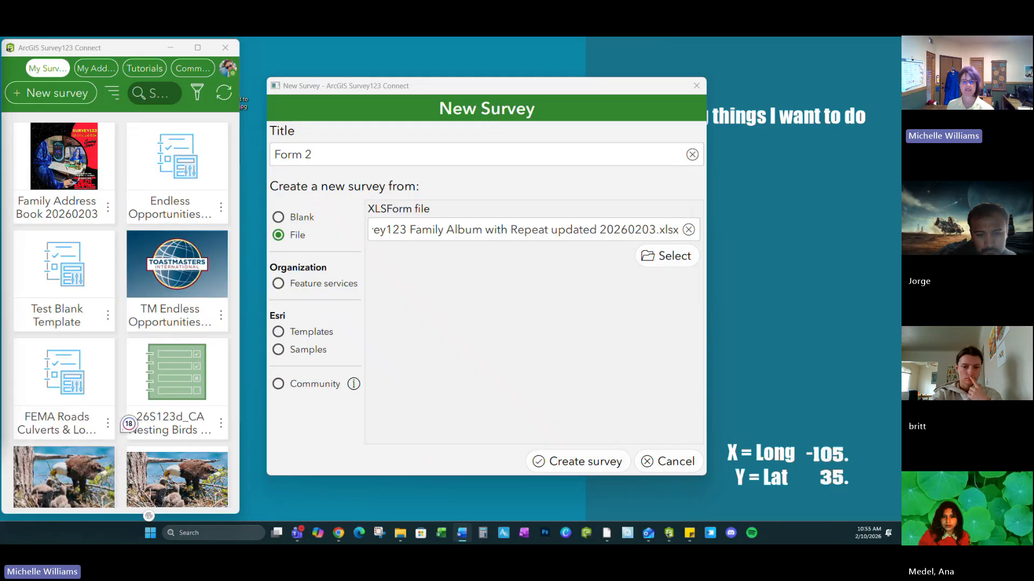
Step: Replace the new survey's title with the copied name, edited to read "Family Address Book 202601MRW Repeat"
{"action": "triple_click", "coordinate": [326, 155]}
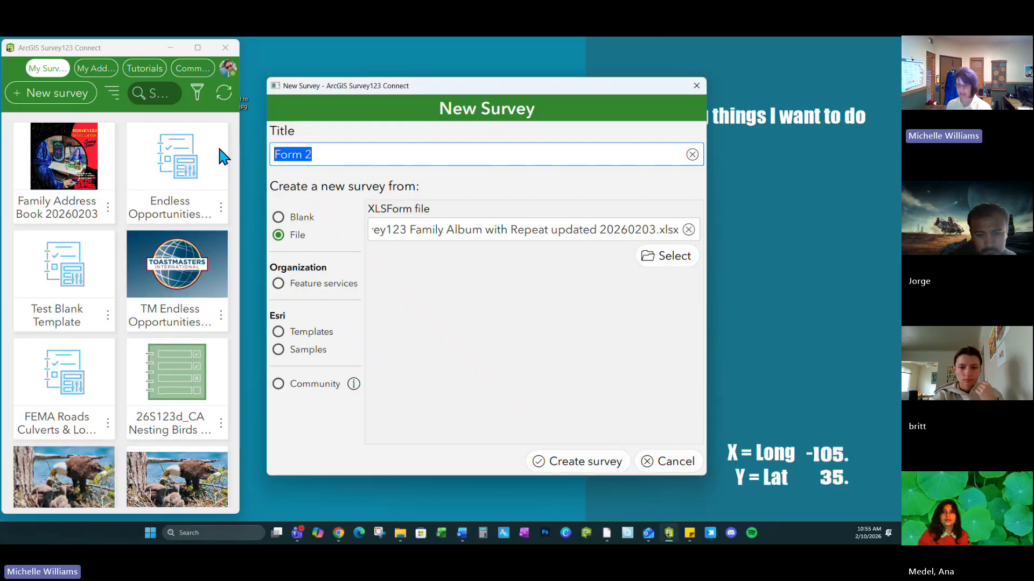
{"action": "key", "text": "ctrl+v"}
{"action": "key", "text": "BackSpace"}
{"action": "key", "text": "BackSpace"}
{"action": "key", "text": "BackSpace"}
{"action": "key", "text": "BackSpace"}
{"action": "key", "text": "BackSpace"}
{"action": "key", "text": "BackSpace"}
{"action": "key", "text": "BackSpace"}
{"action": "key", "text": "BackSpace"}
{"action": "key", "text": "BackSpace"}
{"action": "key", "text": "BackSpace"}
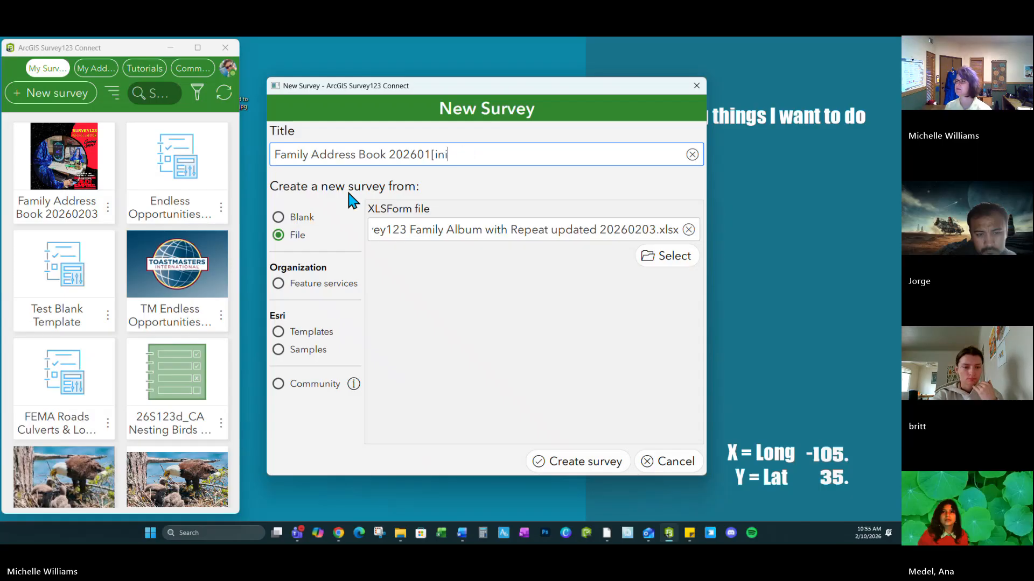
{"action": "type", "text": "MRW Re"}
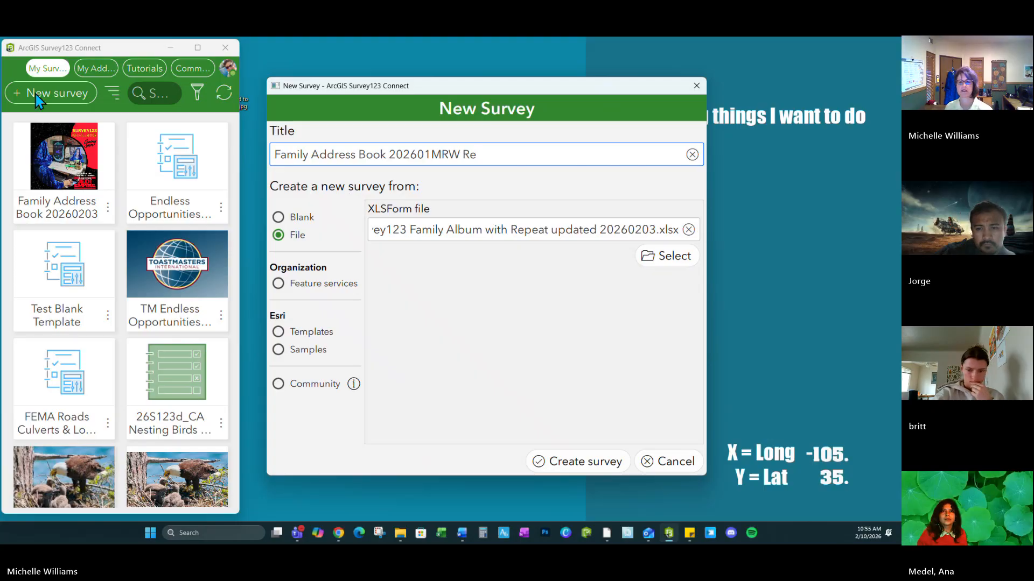
{"action": "type", "text": "peat"}
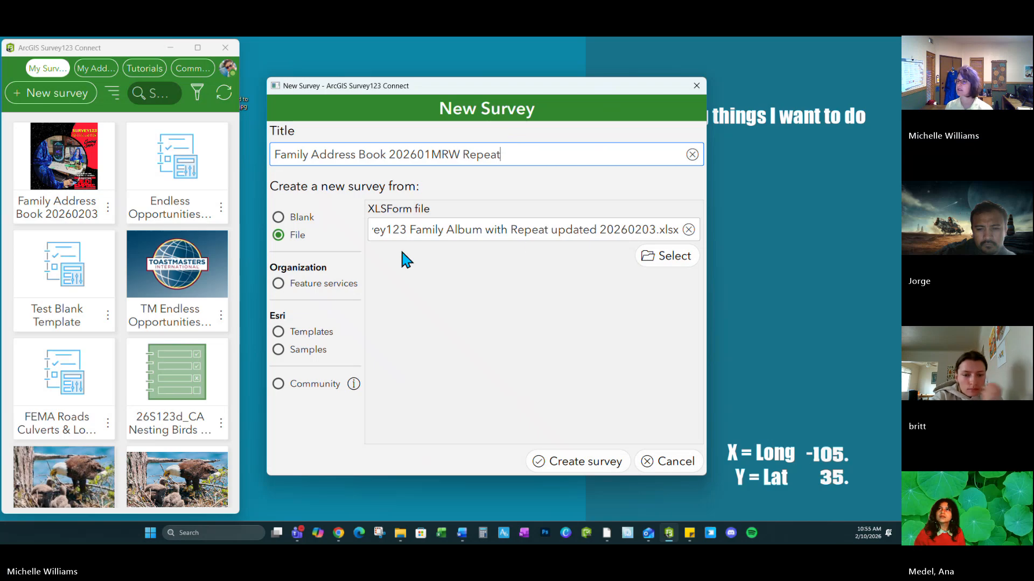
Step: Correct the title to "Family Address Book 202602 MRW Repeat" and create the survey
{"action": "left_click", "coordinate": [426, 156]}
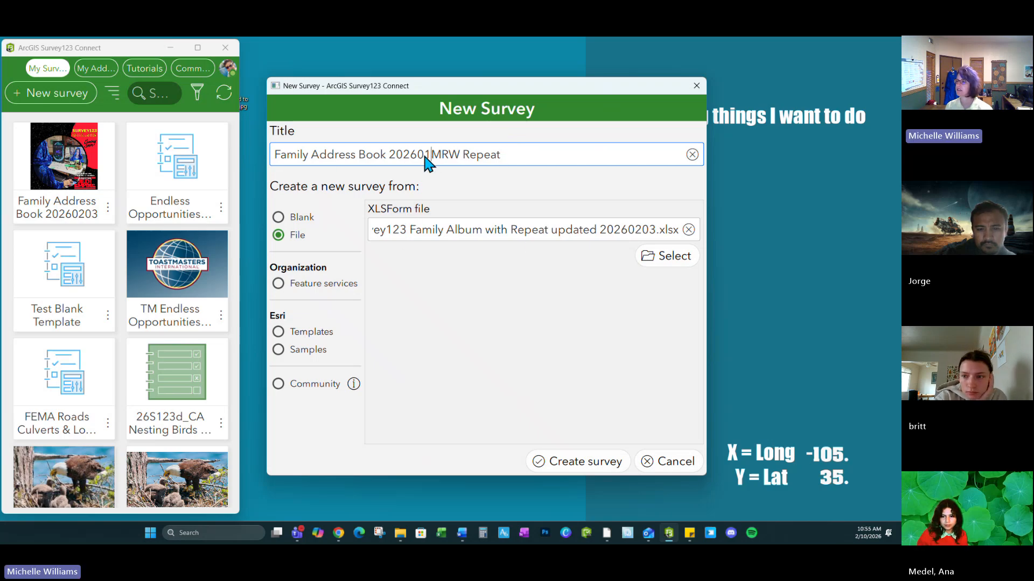
{"action": "key", "text": "BackSpace"}
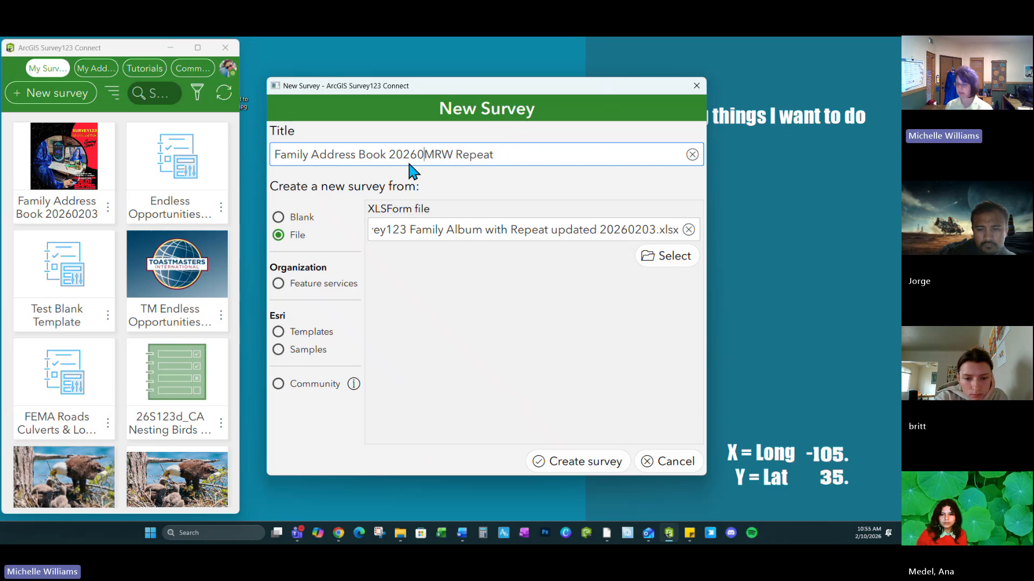
{"action": "type", "text": "2"}
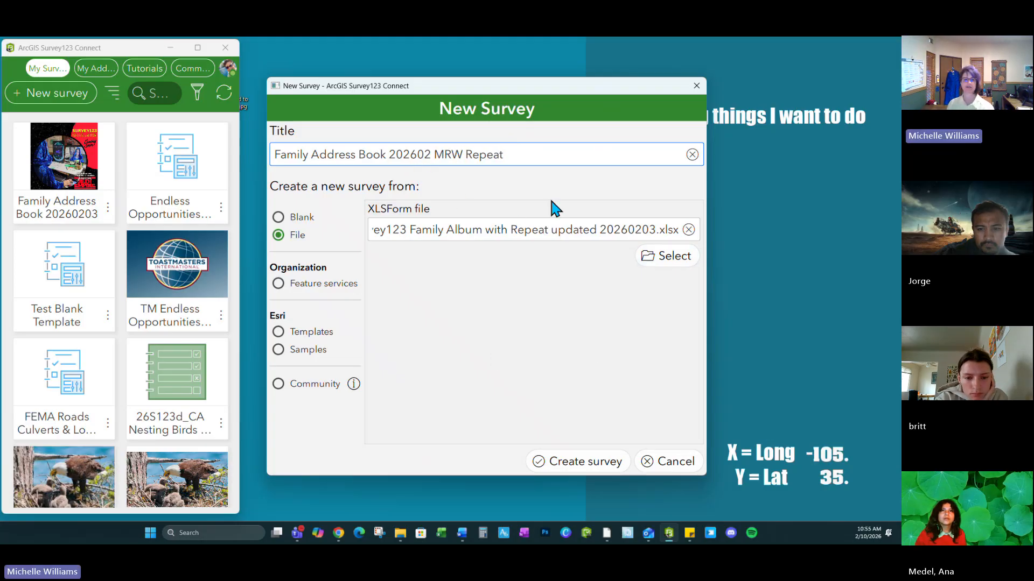
{"action": "left_click", "coordinate": [558, 461]}
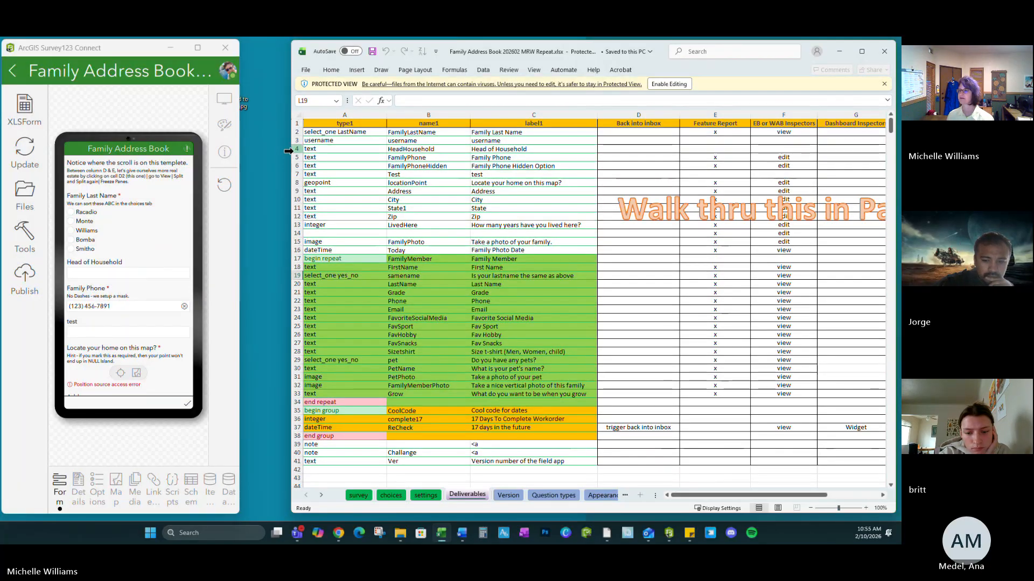
Step: Enable editing in the new survey's Excel workbook and resize its window to fill the space beside the Survey123 Connect form preview
{"action": "left_click_drag", "start_coordinate": [290, 152], "coordinate": [232, 151]}
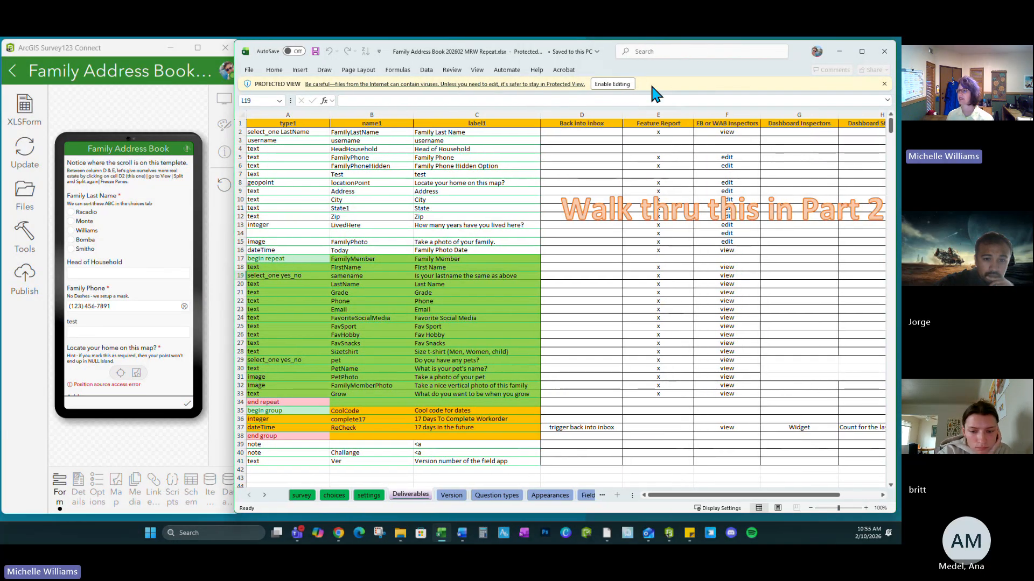
{"action": "left_click", "coordinate": [612, 84]}
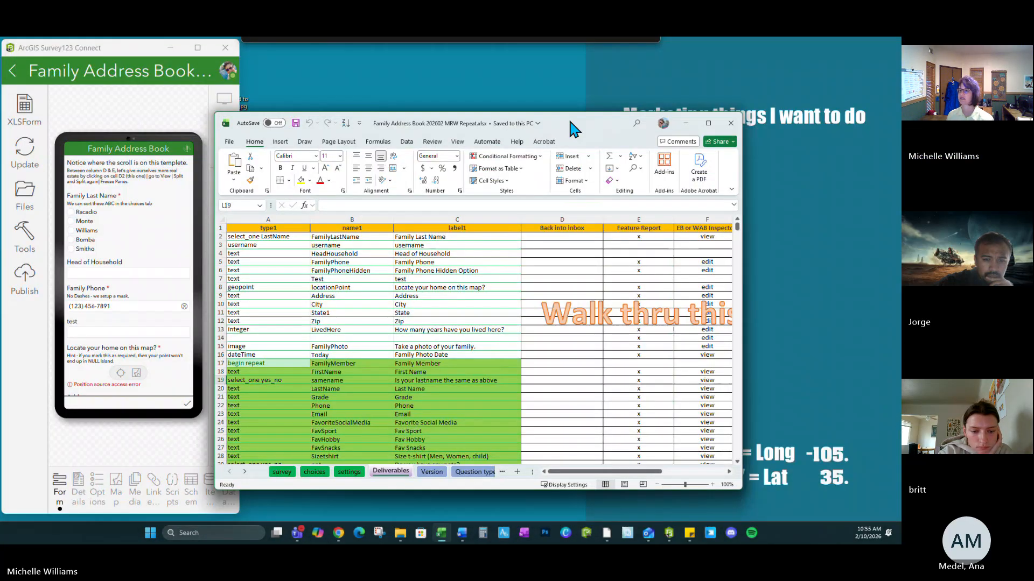
{"action": "left_click_drag", "start_coordinate": [574, 128], "coordinate": [601, 54]}
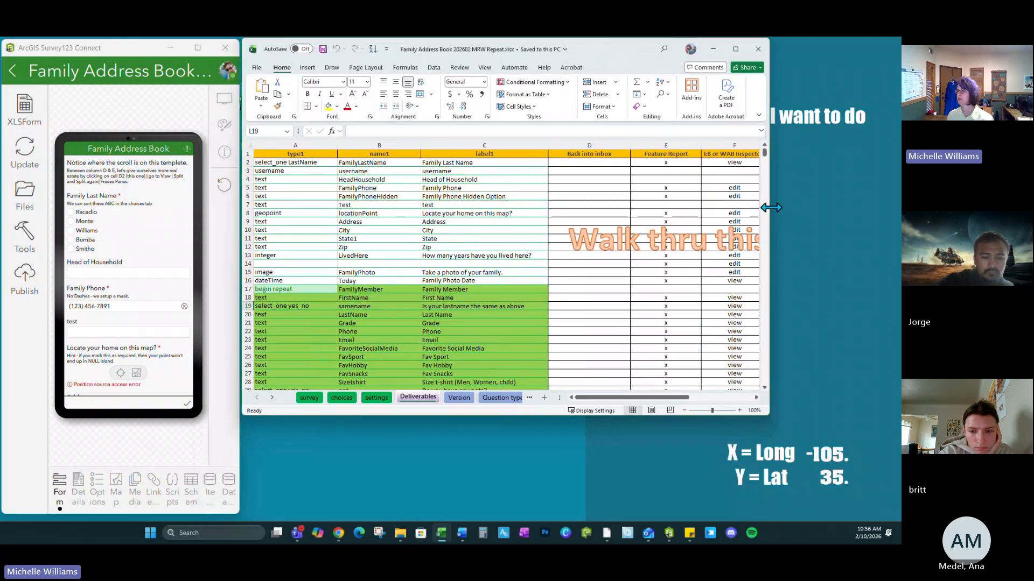
{"action": "left_click_drag", "start_coordinate": [771, 207], "coordinate": [901, 207]}
{"action": "left_click_drag", "start_coordinate": [534, 415], "coordinate": [536, 508]}
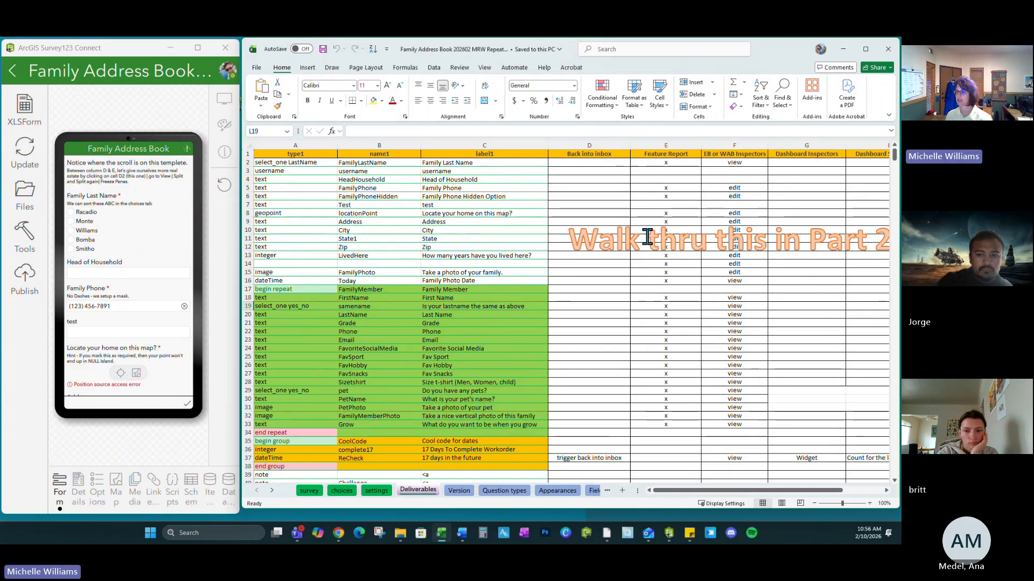
Step: Delete the "Walk thru this in Part 2" banner from the Deliverables sheet and open the survey sheet with all sheet names visible
{"action": "left_click", "coordinate": [677, 243]}
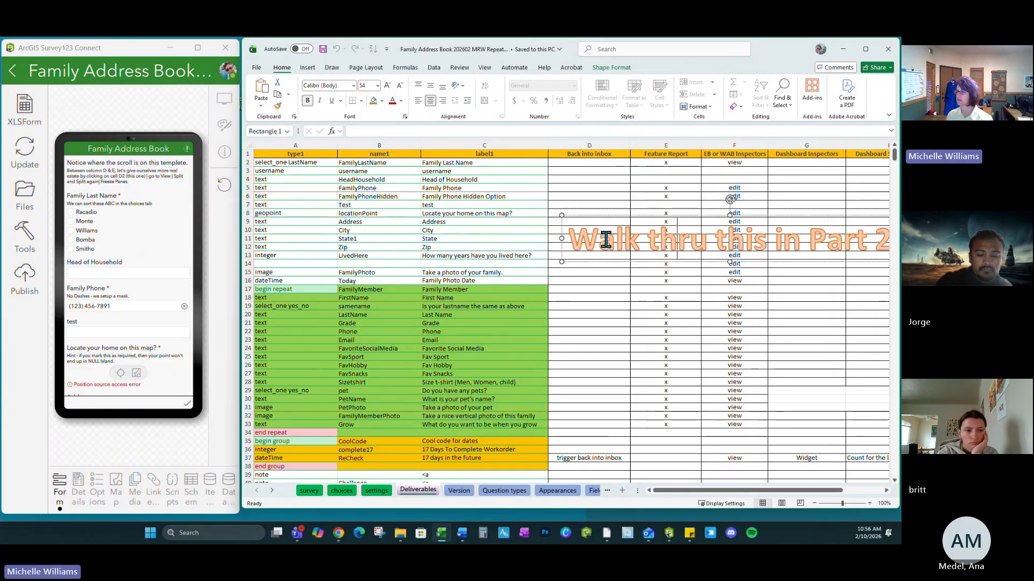
{"action": "key", "text": "Delete"}
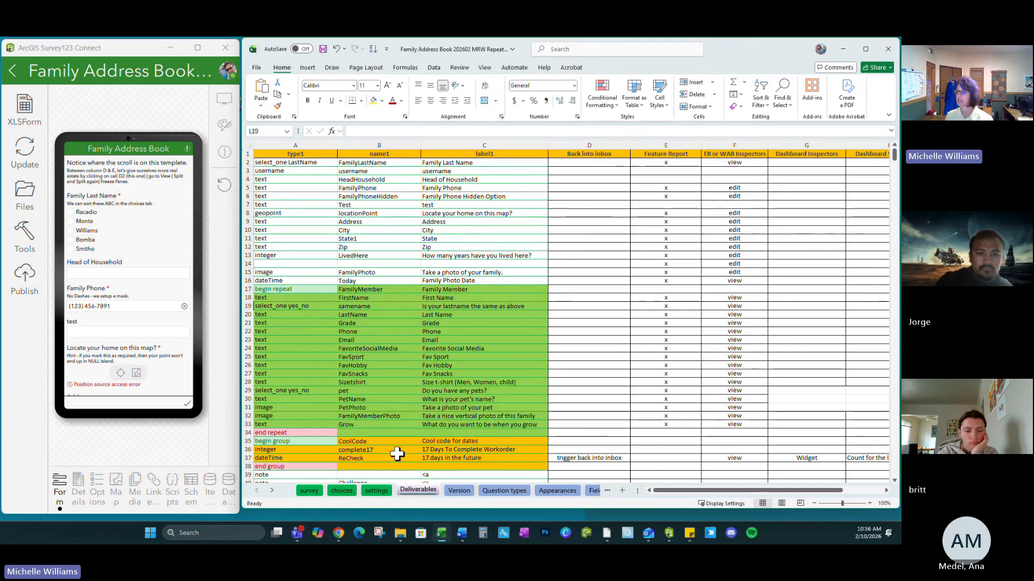
{"action": "left_click", "coordinate": [308, 491]}
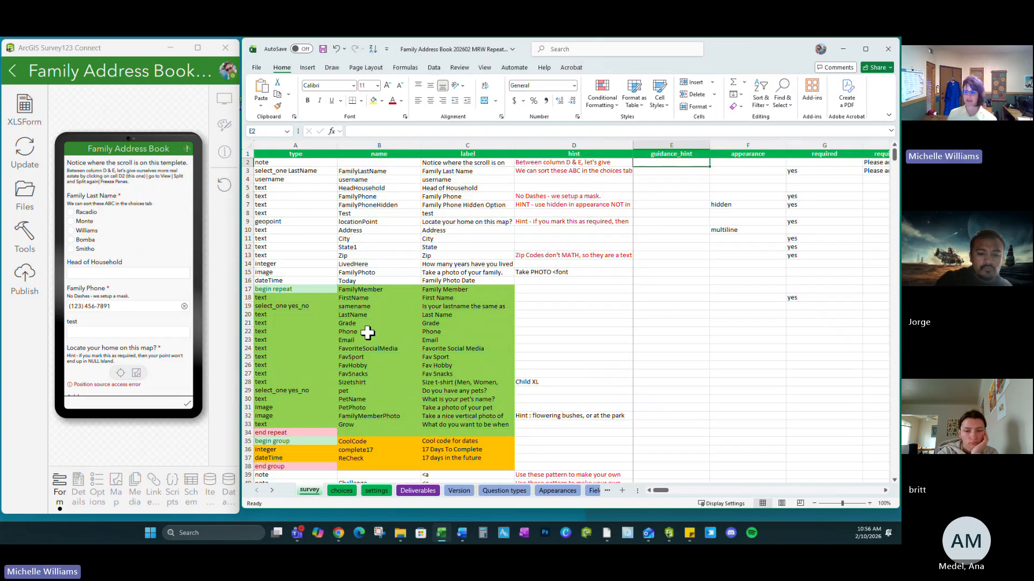
{"action": "left_click_drag", "start_coordinate": [637, 490], "coordinate": [838, 491]}
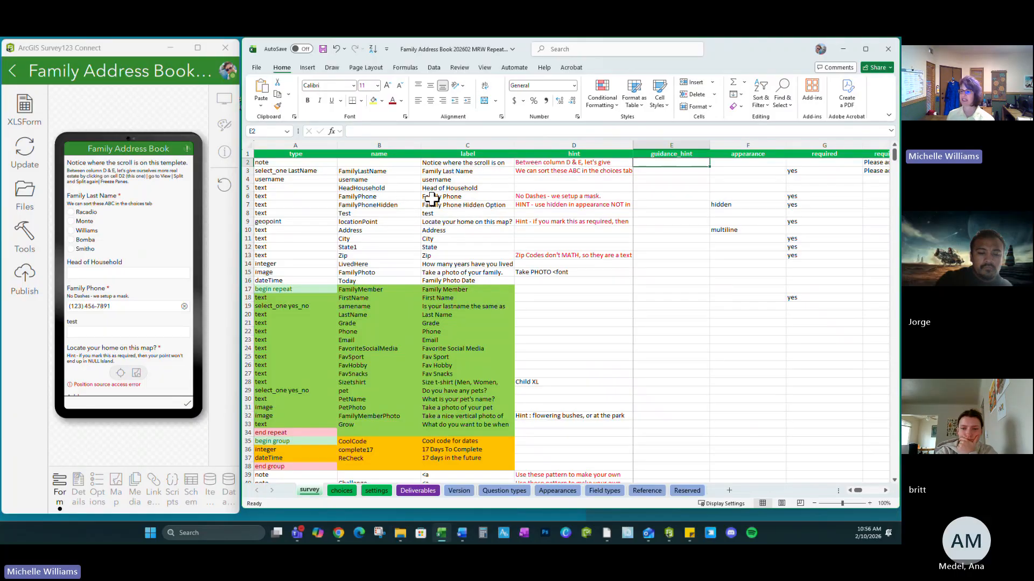
Step: Highlight and examine the begin repeat to end group rows (17 to 38) and the FamilyMember repeat block in the survey sheet
{"action": "left_click_drag", "start_coordinate": [243, 290], "coordinate": [245, 466]}
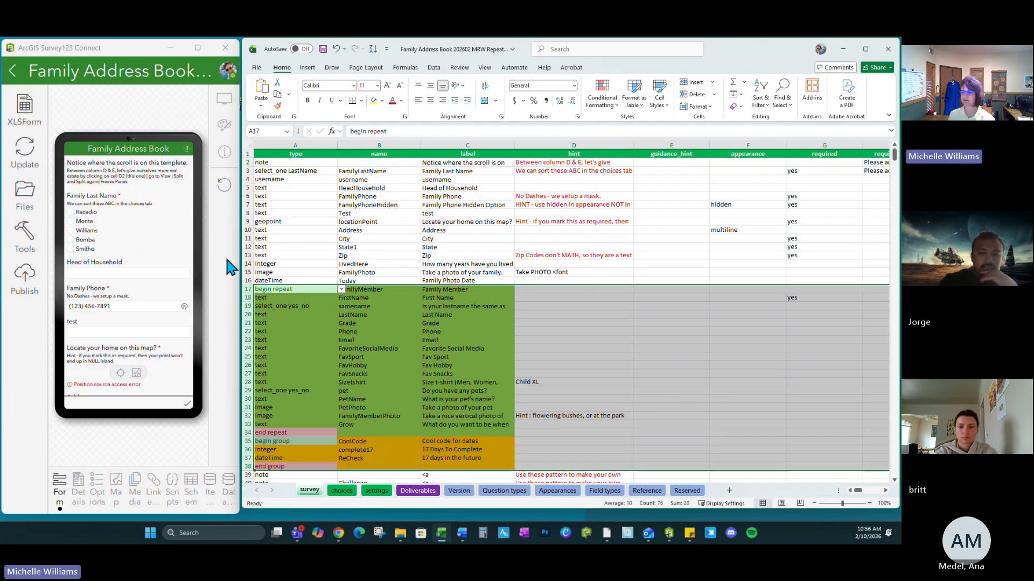
{"action": "key", "text": "alt+Tab"}
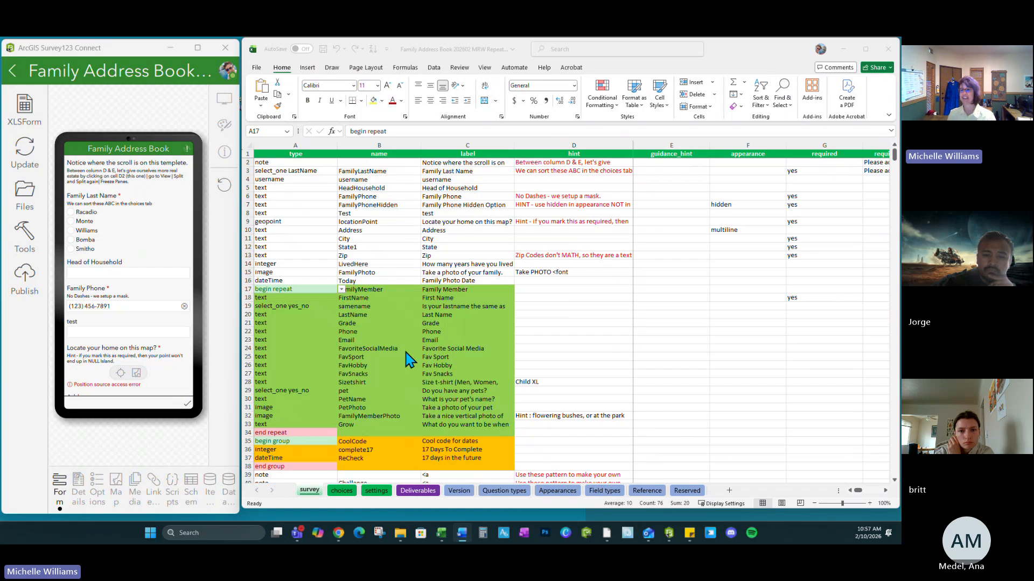
{"action": "left_click", "coordinate": [274, 339]}
{"action": "left_click", "coordinate": [280, 340]}
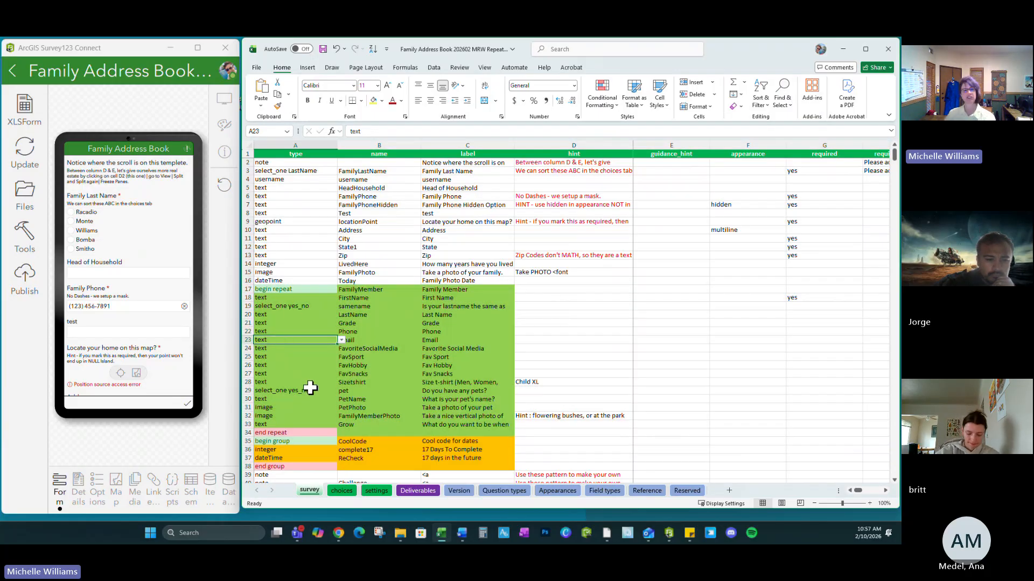
{"action": "scroll", "coordinate": [352, 412], "scroll_direction": "down", "scroll_amount": 1}
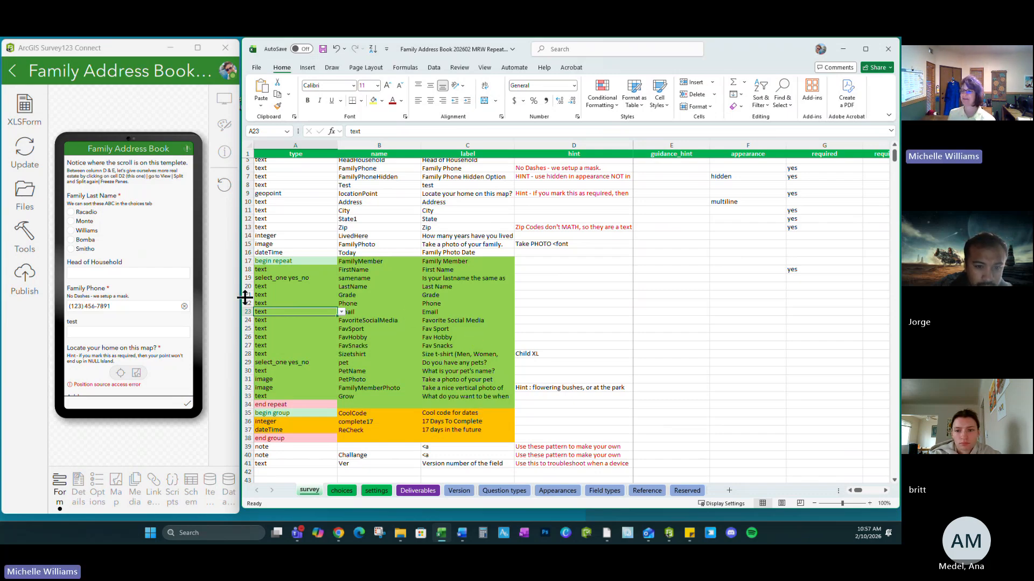
{"action": "left_click_drag", "start_coordinate": [259, 263], "coordinate": [439, 404]}
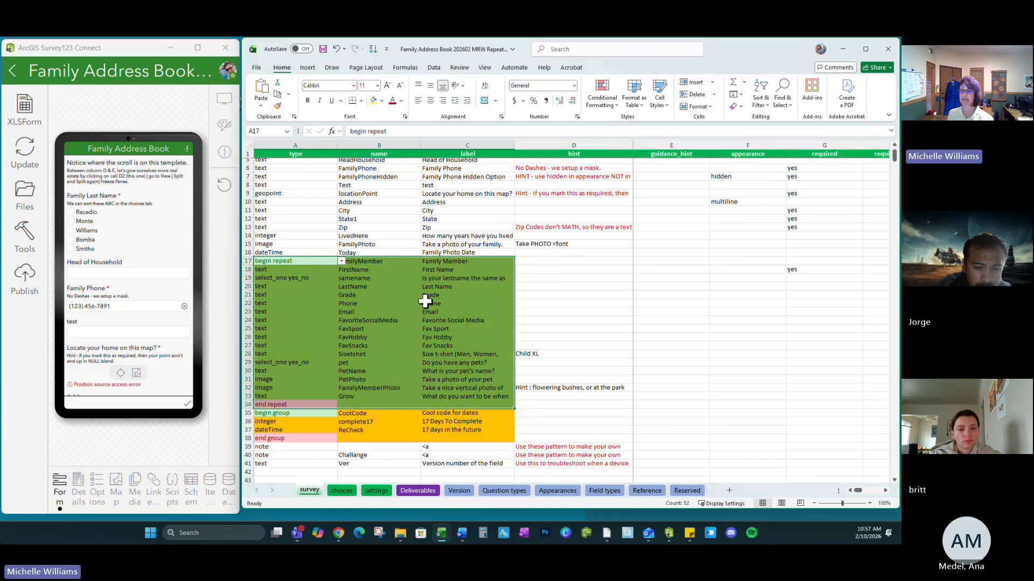
Step: In the Survey123 Connect form preview, choose the fourth family last name and enter the head of household's first name
{"action": "left_click", "coordinate": [70, 240]}
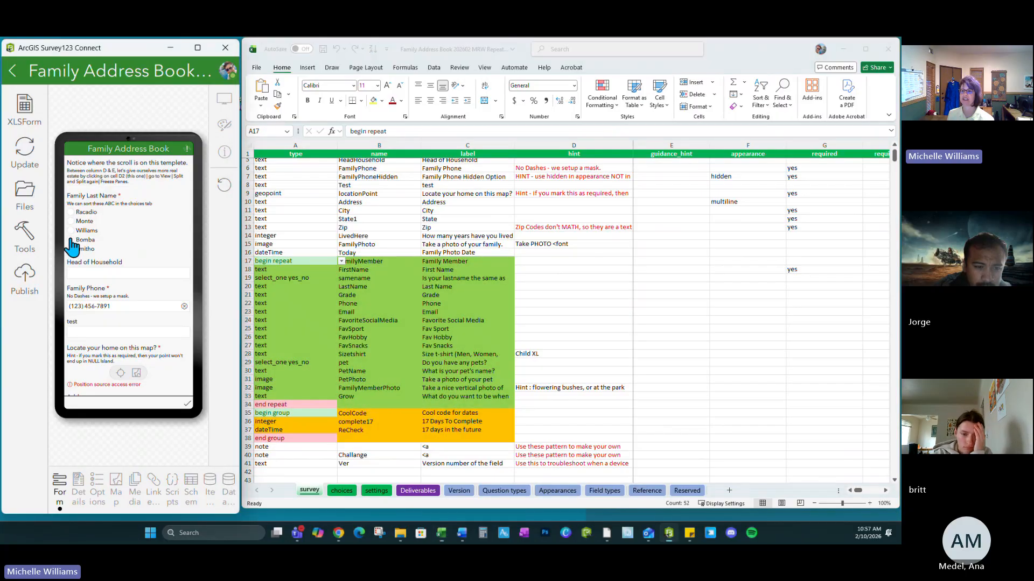
{"action": "left_click", "coordinate": [95, 279]}
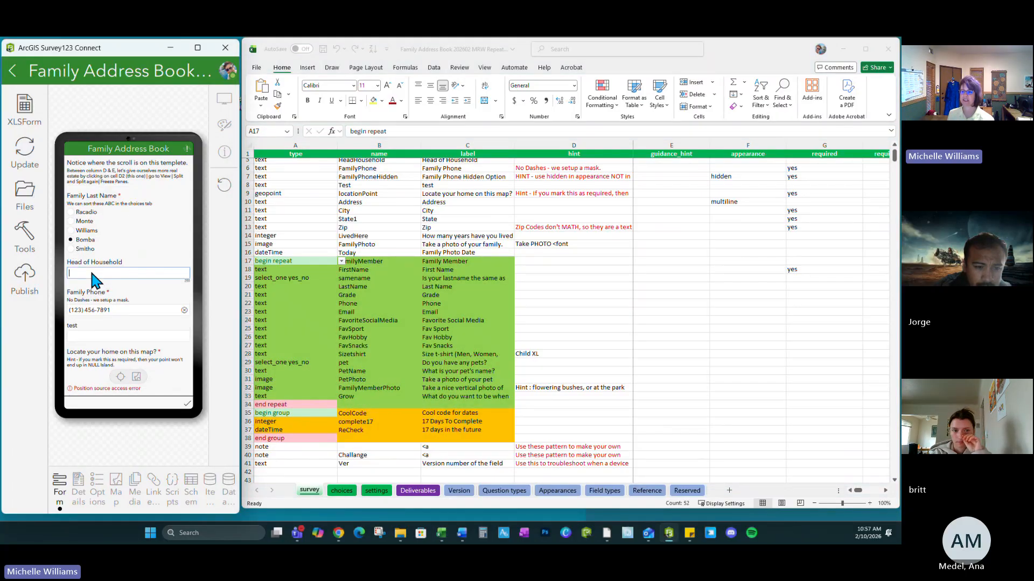
{"action": "type", "text": "Bruce"}
{"action": "key", "text": "Tab"}
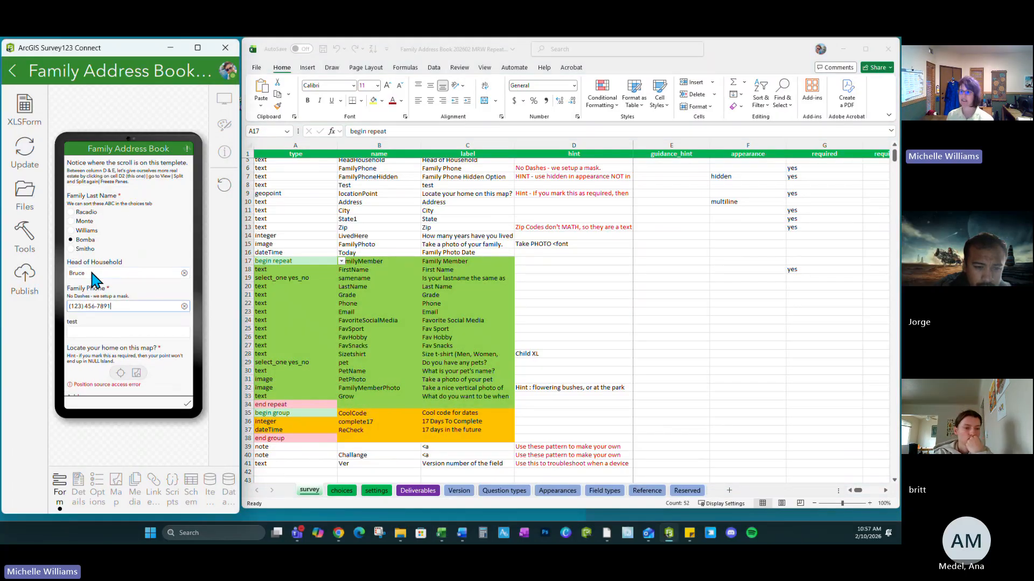
Step: Review the preview's questions from test through the family photo, comparing the map location question with its geopoint row in the survey sheet
{"action": "scroll", "coordinate": [108, 296], "scroll_direction": "down", "scroll_amount": 3}
{"action": "left_click", "coordinate": [77, 283]}
{"action": "scroll", "coordinate": [123, 276], "scroll_direction": "down", "scroll_amount": 2}
{"action": "scroll", "coordinate": [123, 282], "scroll_direction": "down", "scroll_amount": 1}
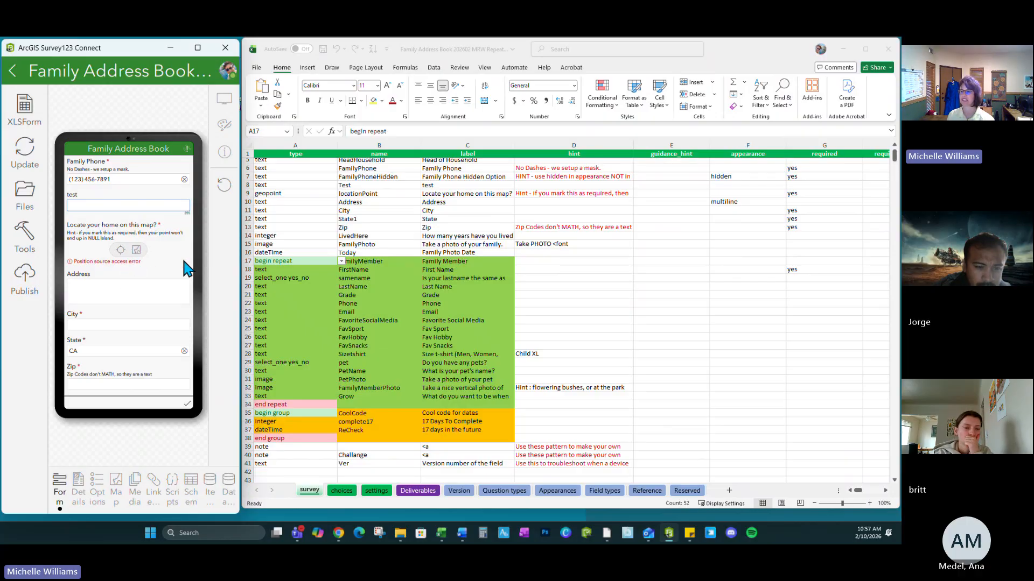
{"action": "left_click", "coordinate": [274, 194]}
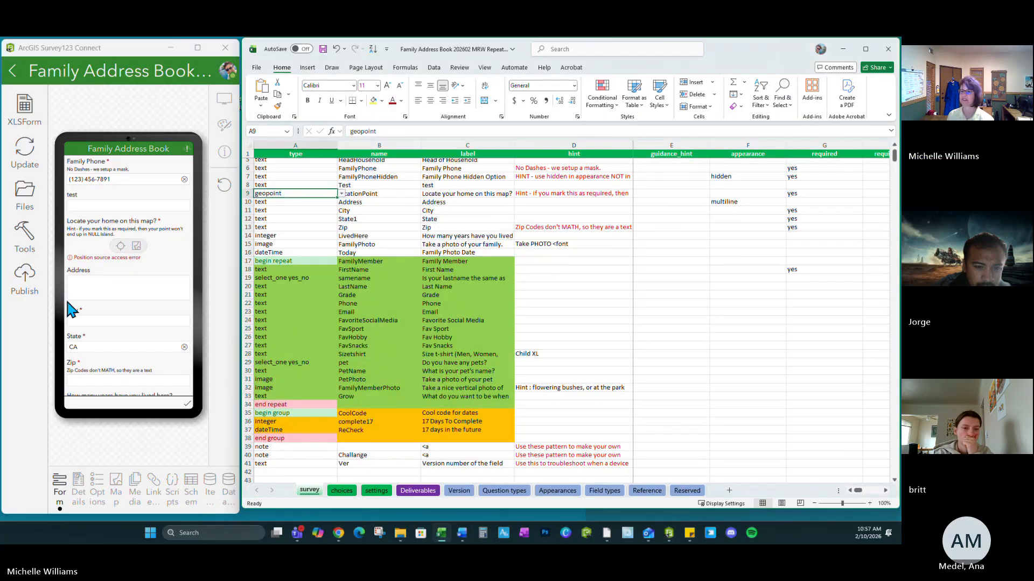
{"action": "scroll", "coordinate": [86, 323], "scroll_direction": "down", "scroll_amount": 1}
{"action": "scroll", "coordinate": [97, 313], "scroll_direction": "down", "scroll_amount": 2}
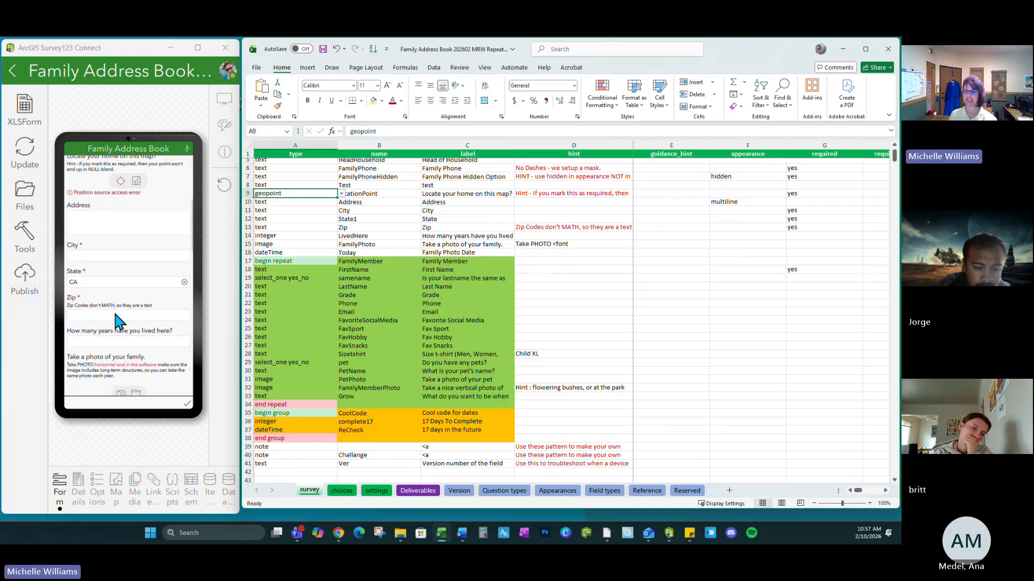
{"action": "scroll", "coordinate": [123, 326], "scroll_direction": "down", "scroll_amount": 3}
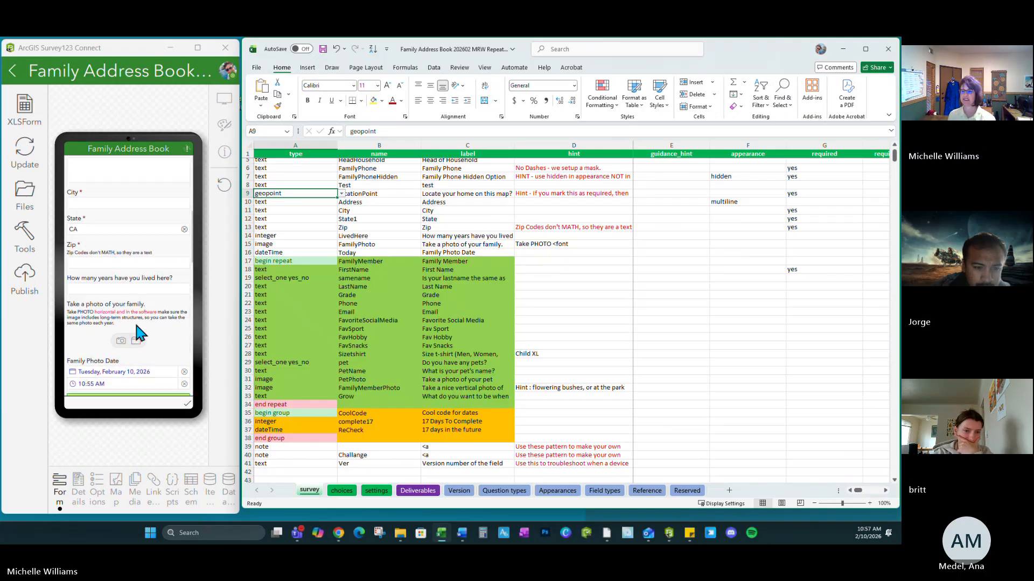
Step: Compare the Zip question with its text-type row in the survey sheet, and review the preview's photo date and Family Member section
{"action": "left_click", "coordinate": [87, 264]}
{"action": "scroll", "coordinate": [80, 258], "scroll_direction": "up", "scroll_amount": 2}
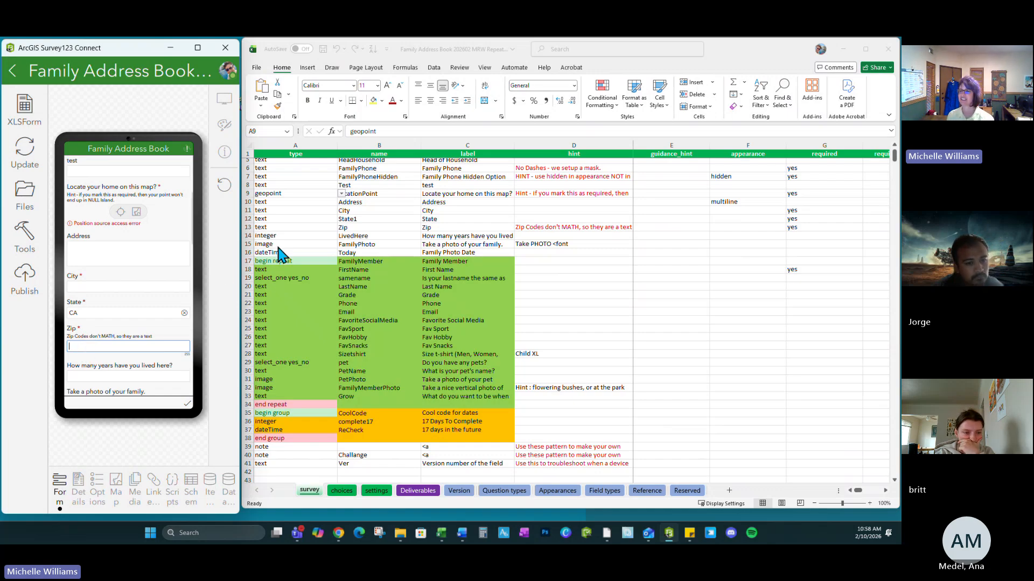
{"action": "left_click", "coordinate": [298, 236]}
{"action": "left_click", "coordinate": [303, 229]}
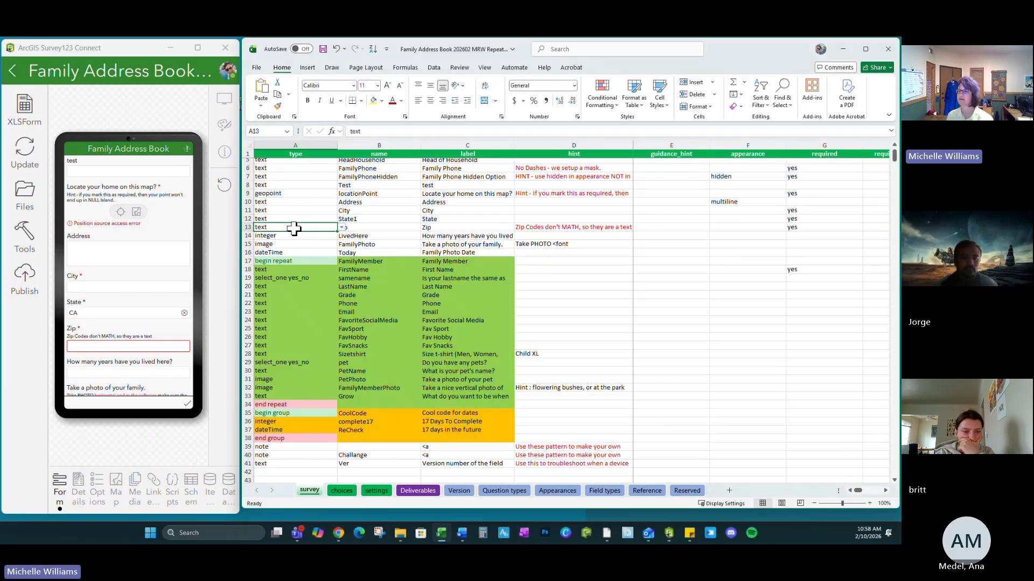
{"action": "left_click_drag", "start_coordinate": [112, 382], "coordinate": [110, 235]}
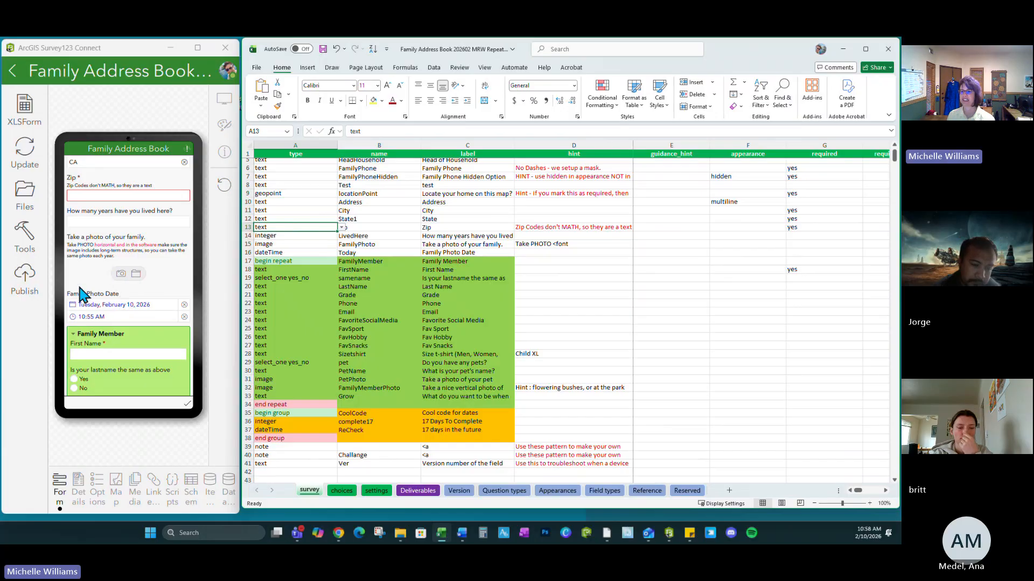
{"action": "scroll", "coordinate": [84, 290], "scroll_direction": "down", "scroll_amount": 3}
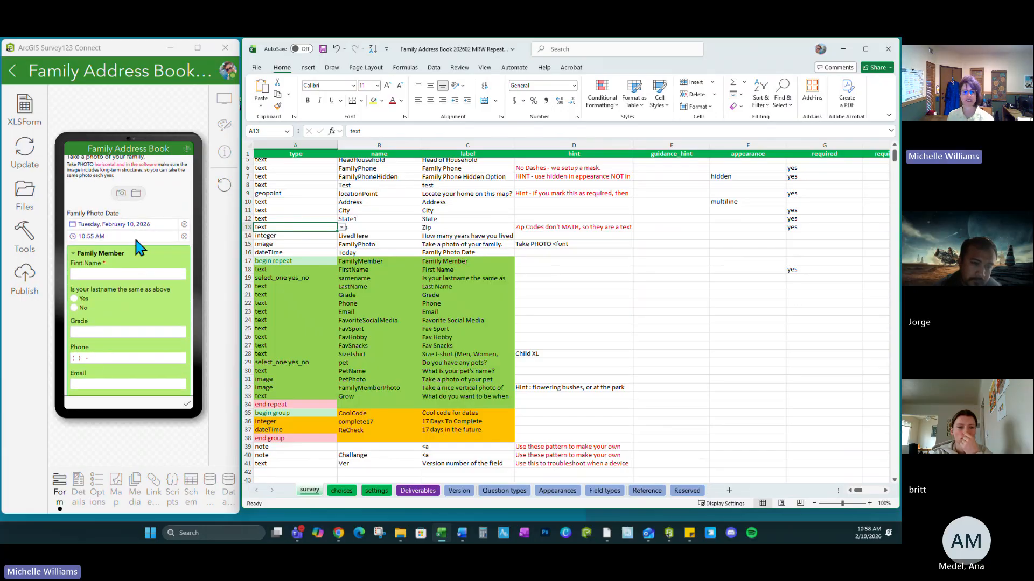
{"action": "scroll", "coordinate": [124, 283], "scroll_direction": "down", "scroll_amount": 3}
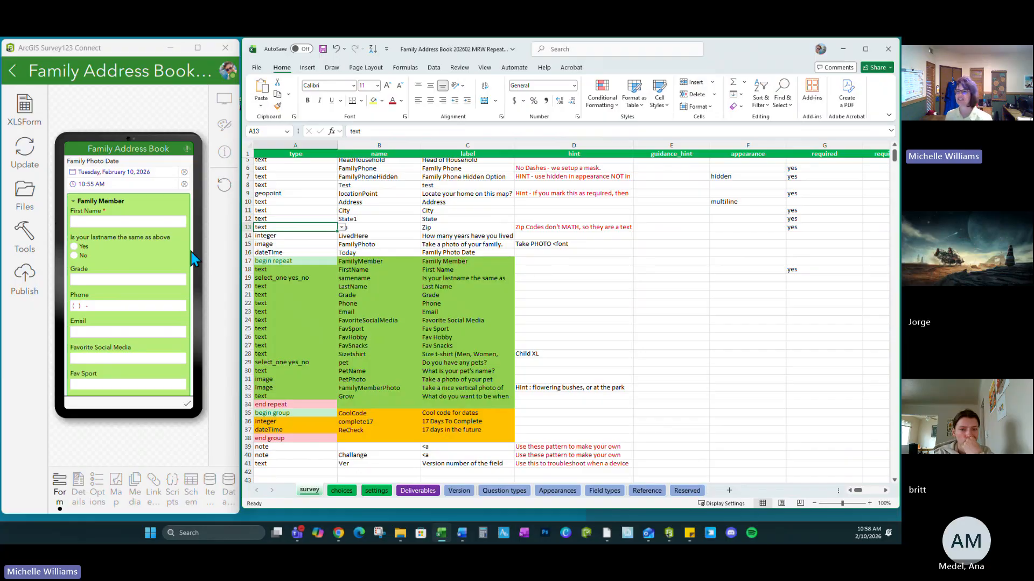
Step: Go to the begin repeat row's body::esri::style cell and widen that column to show its full value
{"action": "left_click", "coordinate": [439, 261]}
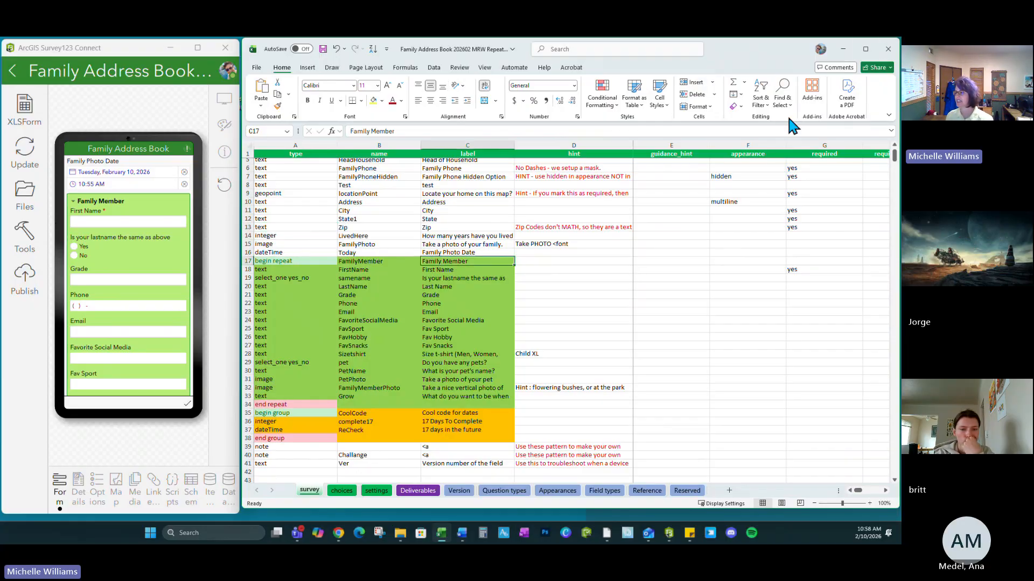
{"action": "key", "text": "Right"}
{"action": "key", "text": "Right"}
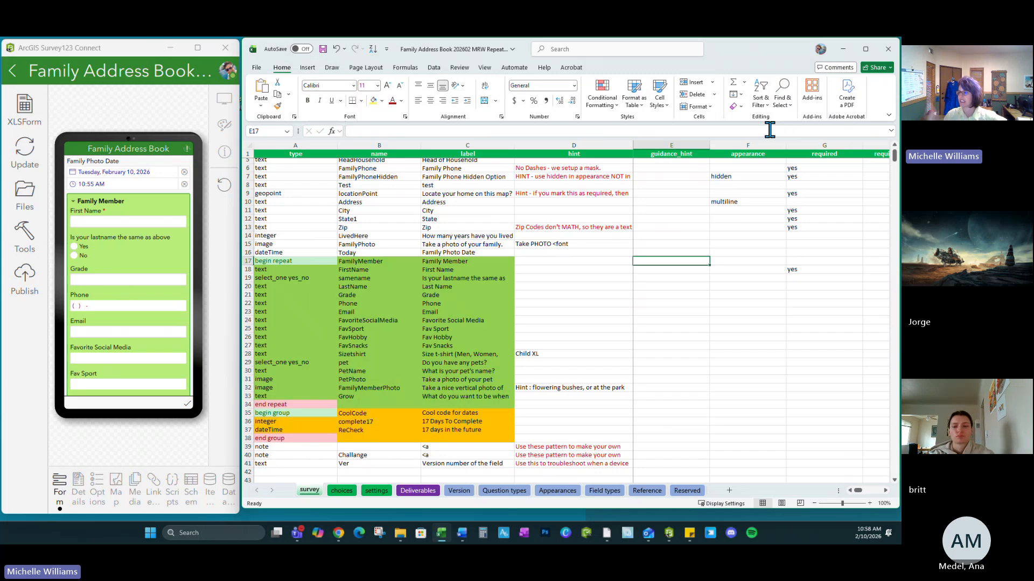
{"action": "key", "text": "Right"}
{"action": "key", "text": "Right"}
{"action": "key", "text": "Right"}
{"action": "key", "text": "Right"}
{"action": "key", "text": "Right"}
{"action": "key", "text": "Right"}
{"action": "key", "text": "Right"}
{"action": "key", "text": "Right"}
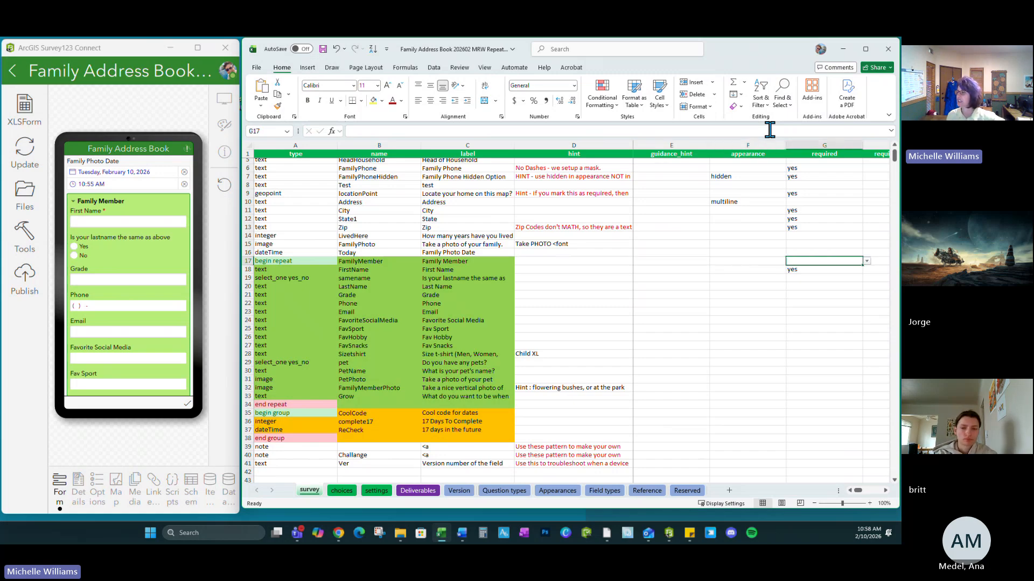
{"action": "key", "text": "Right"}
{"action": "key", "text": "Right"}
{"action": "key", "text": "Right"}
{"action": "key", "text": "Right"}
{"action": "key", "text": "Right"}
{"action": "key", "text": "Right"}
{"action": "key", "text": "Right"}
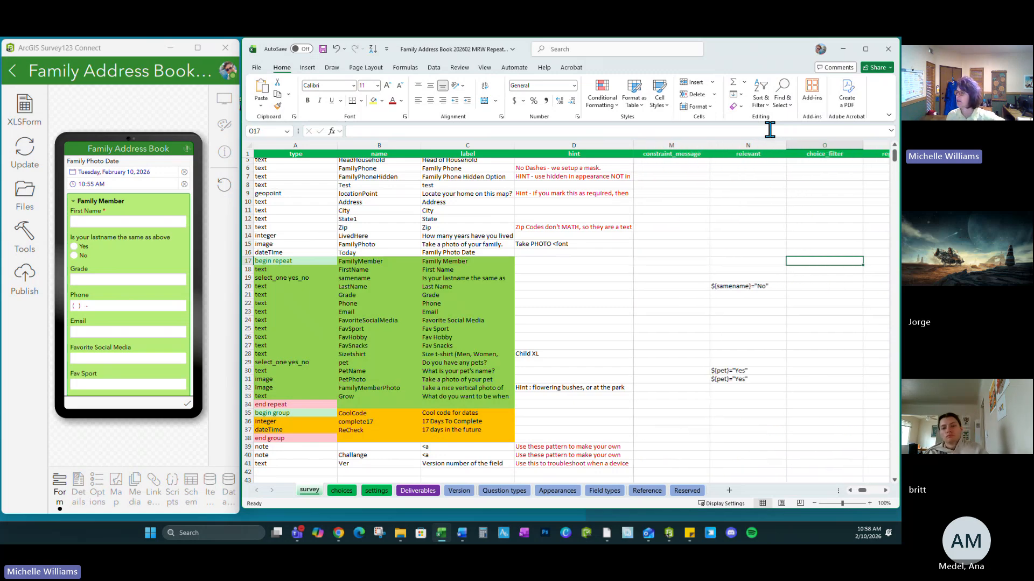
{"action": "key", "text": "Right"}
{"action": "key", "text": "Right"}
{"action": "key", "text": "Right"}
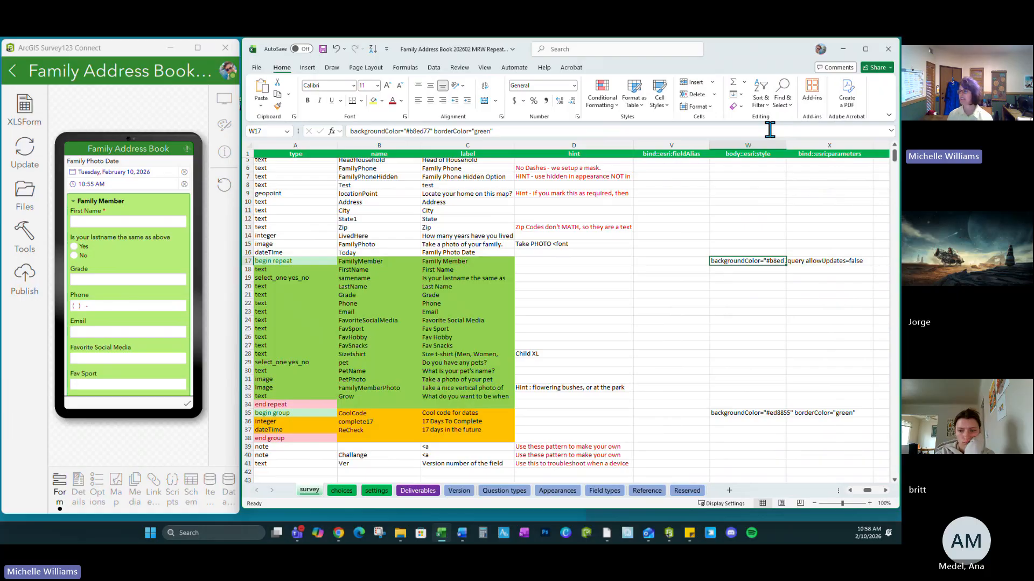
{"action": "left_click_drag", "start_coordinate": [785, 145], "coordinate": [870, 145]}
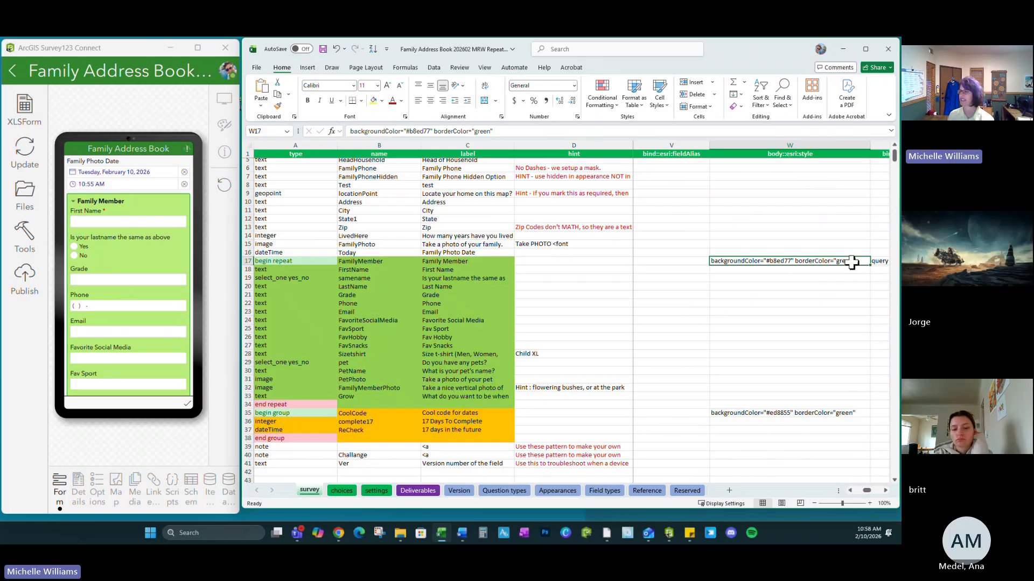
Step: Copy the backgroundColor code #b8ed77 from the begin repeat row's style and search for it on Google in a new Chrome tab
{"action": "double_click", "coordinate": [765, 261]}
{"action": "left_click_drag", "start_coordinate": [765, 261], "coordinate": [791, 261]}
{"action": "key", "text": "ctrl+c"}
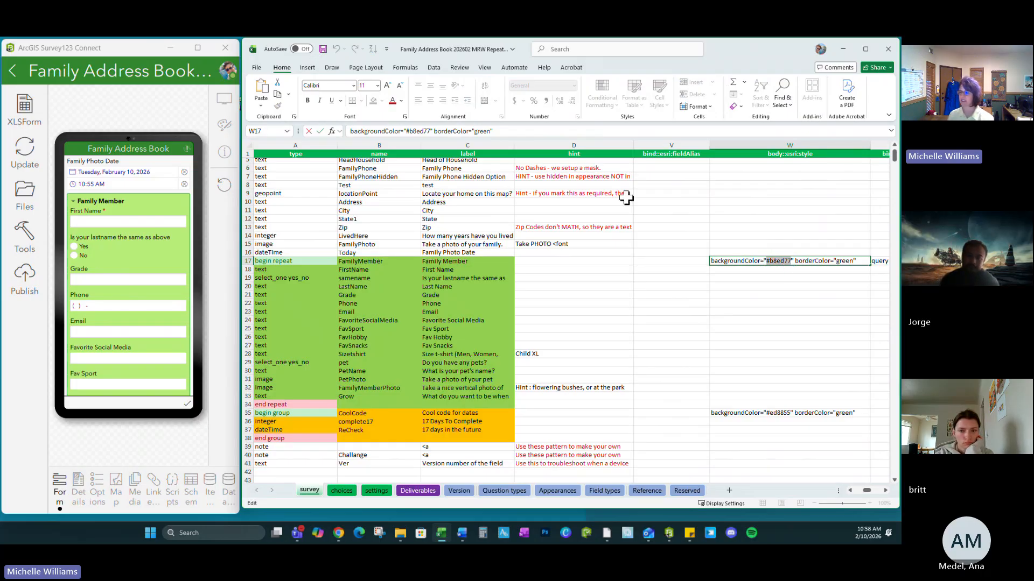
{"action": "left_click", "coordinate": [341, 535]}
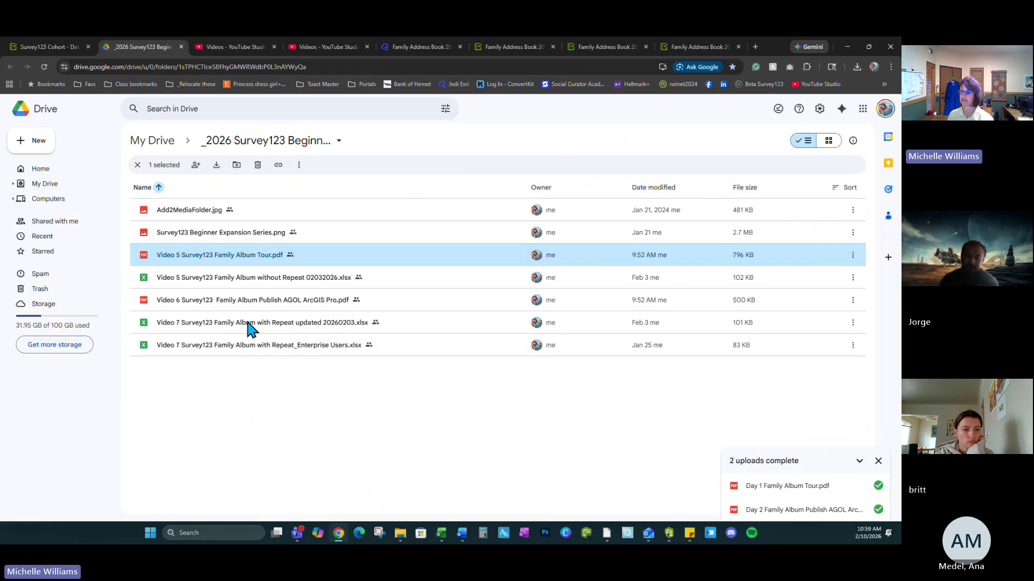
{"action": "left_click", "coordinate": [755, 46]}
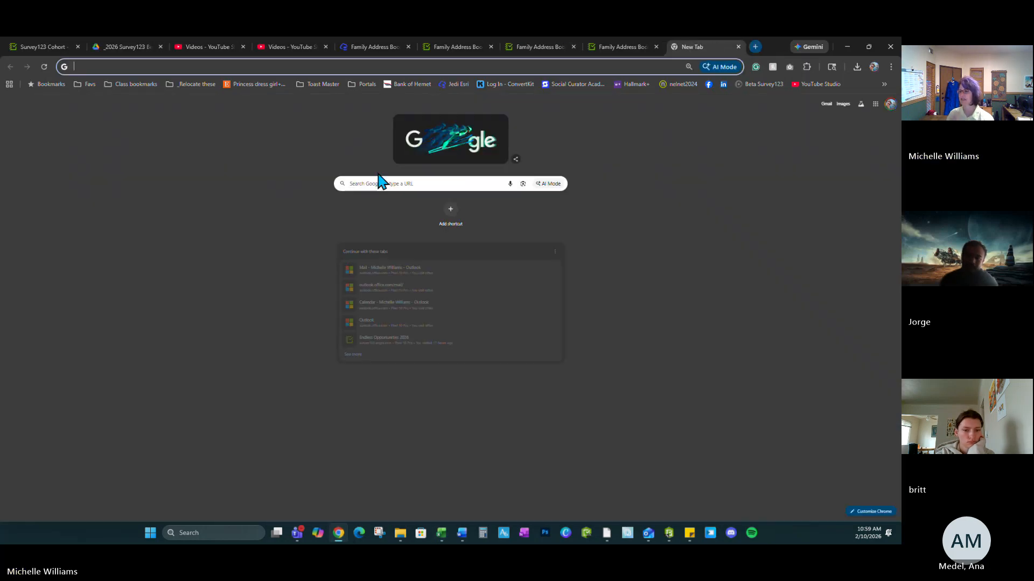
{"action": "left_click", "coordinate": [232, 67]}
{"action": "key", "text": "ctrl+v"}
{"action": "key", "text": "Return"}
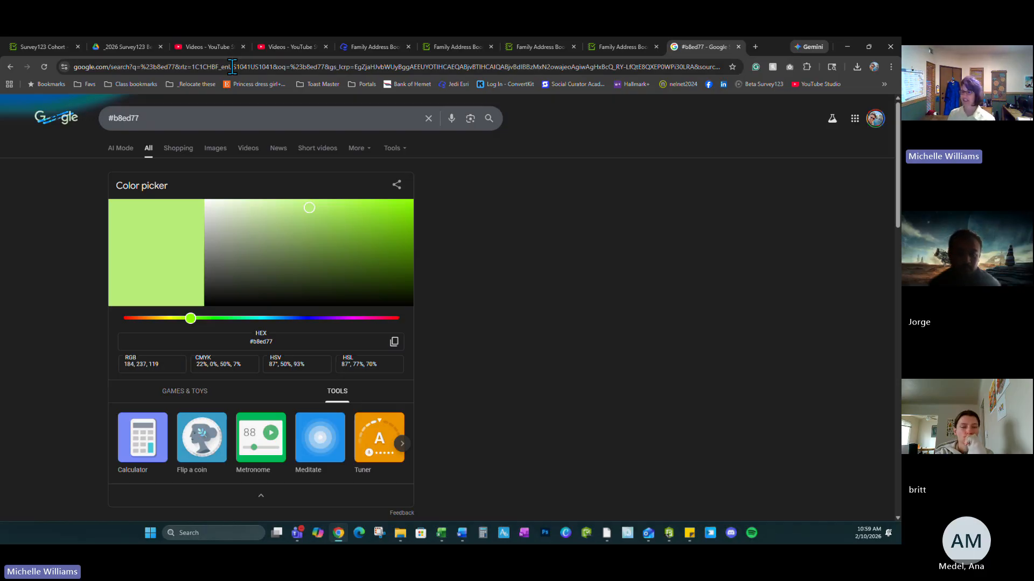
Step: Shift the hue in Google's colour picker to yellow, hex #e7ed77, and copy that hex code
{"action": "mouse_move", "coordinate": [192, 321]}
{"action": "left_mouse_down"}
{"action": "mouse_move", "coordinate": [370, 321]}
{"action": "mouse_move", "coordinate": [173, 326]}
{"action": "left_mouse_up"}
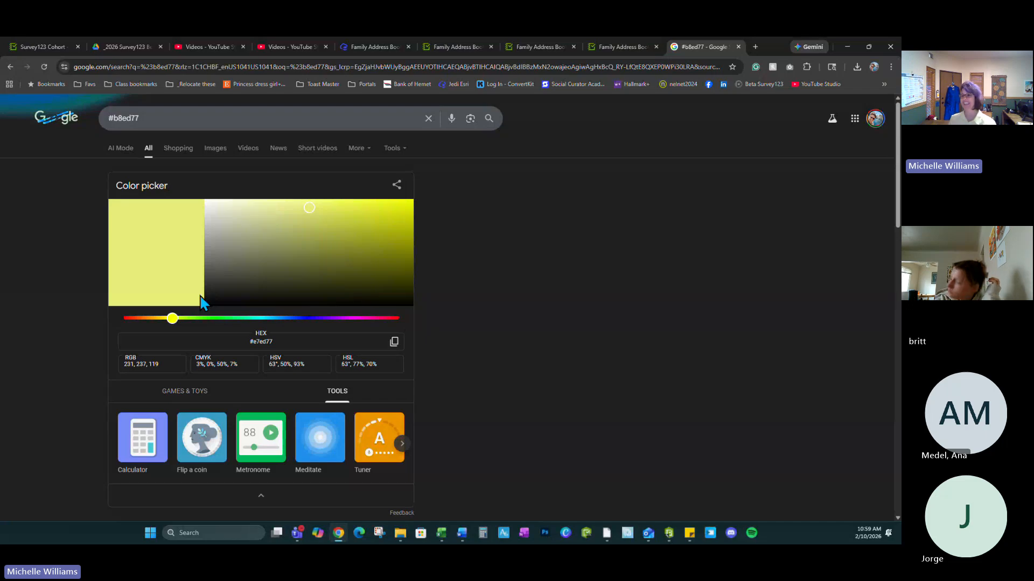
{"action": "left_click_drag", "start_coordinate": [275, 342], "coordinate": [238, 342]}
{"action": "key", "text": "ctrl+c"}
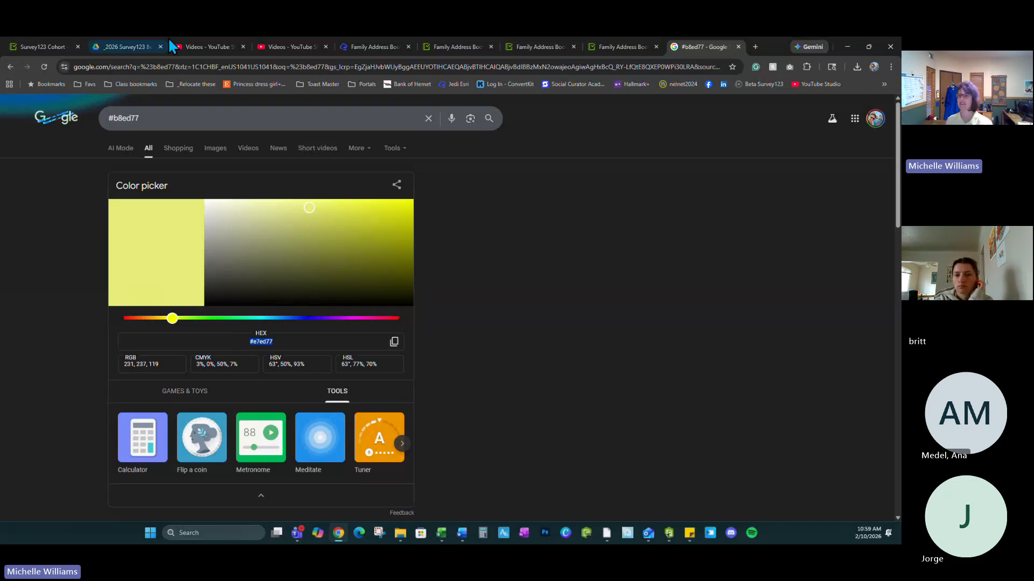
Step: Return to the XLSForm and replace the begin repeat row's backgroundColor code with the copied #e7ed77
{"action": "left_click", "coordinate": [848, 47]}
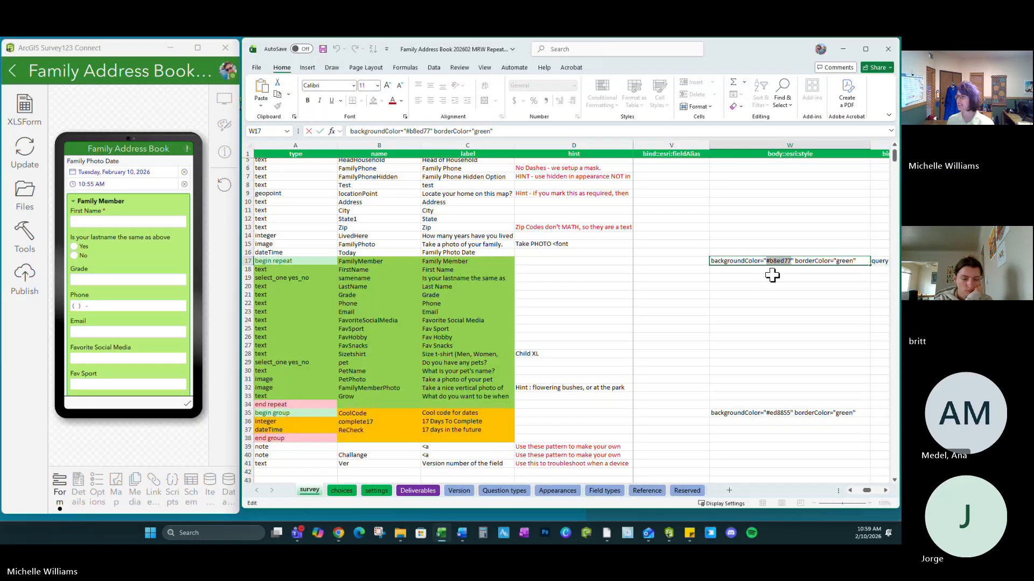
{"action": "left_click", "coordinate": [774, 260]}
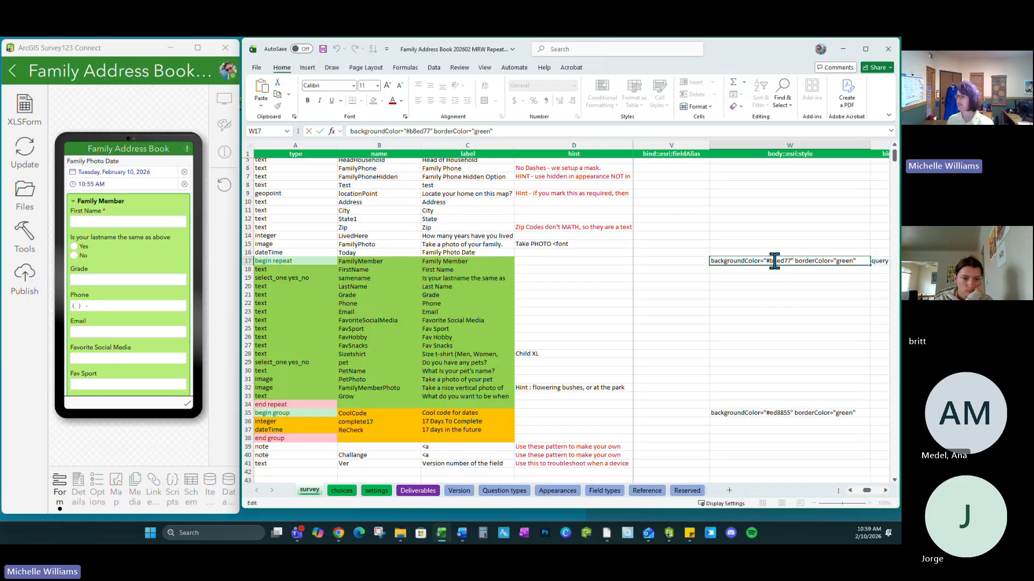
{"action": "key", "text": "BackSpace"}
{"action": "key", "text": "BackSpace"}
{"action": "key", "text": "BackSpace"}
{"action": "key", "text": "BackSpace"}
{"action": "key", "text": "BackSpace"}
{"action": "key", "text": "BackSpace"}
{"action": "key", "text": "BackSpace"}
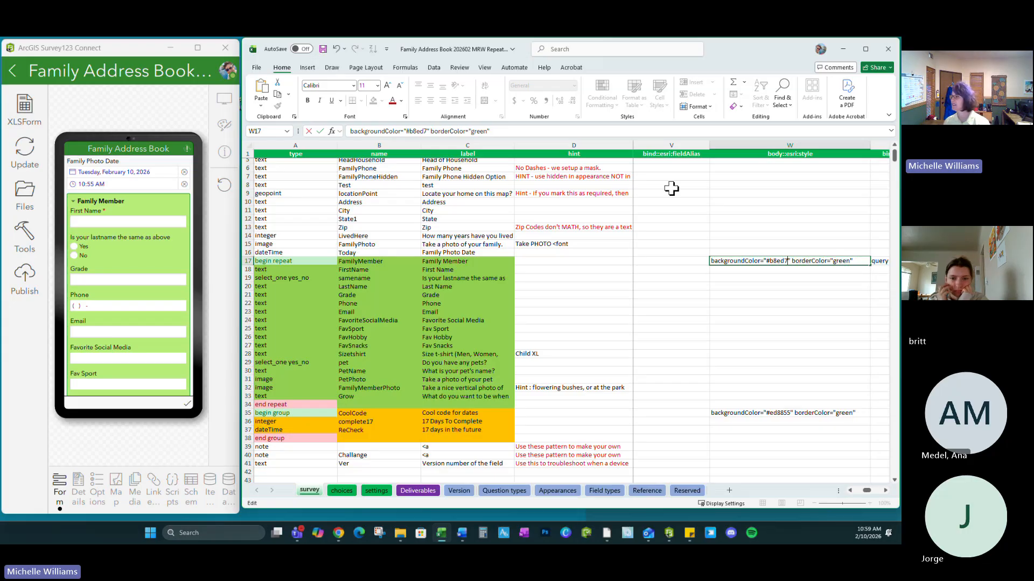
{"action": "key", "text": "ctrl+v"}
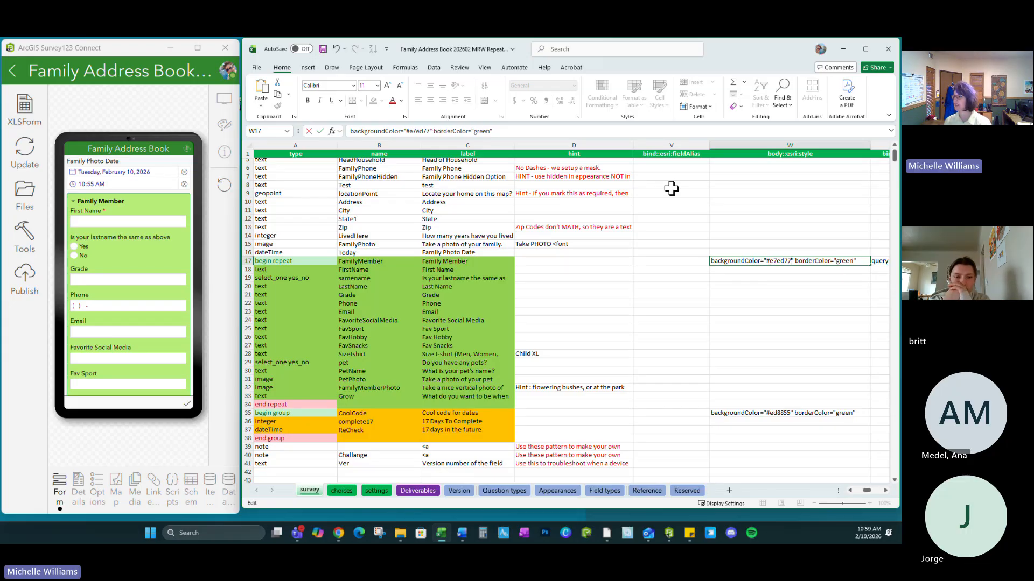
{"action": "left_click", "coordinate": [734, 224]}
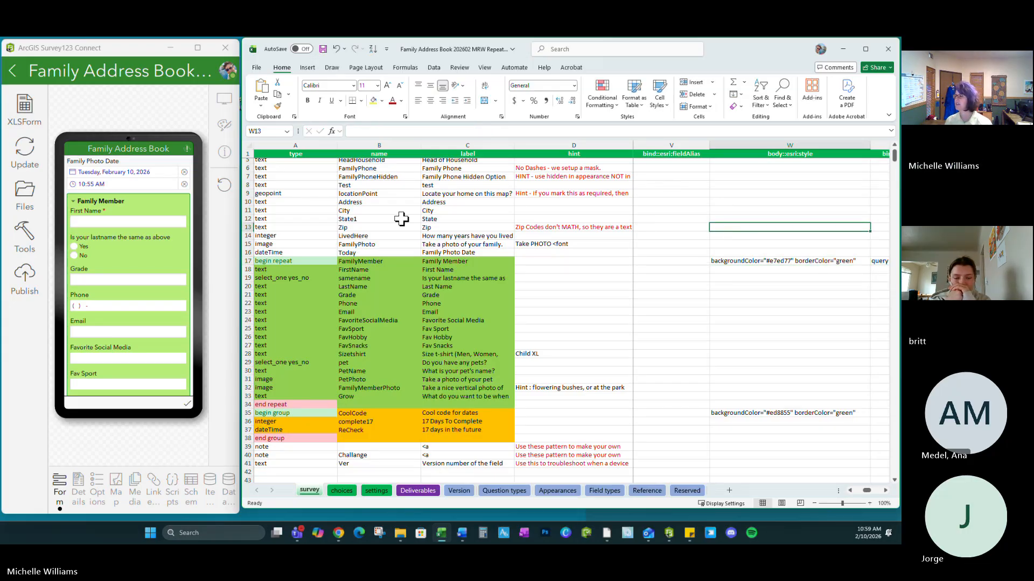
Step: Save the workbook to refresh the form preview and check the Family Member section's colour there
{"action": "left_click", "coordinate": [323, 49]}
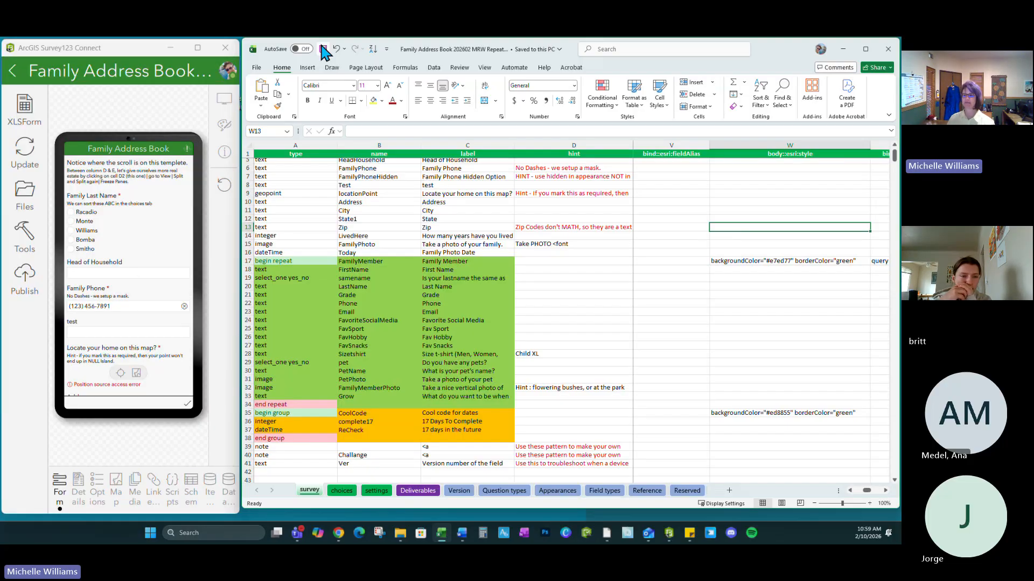
{"action": "scroll", "coordinate": [115, 299], "scroll_direction": "down", "scroll_amount": 10}
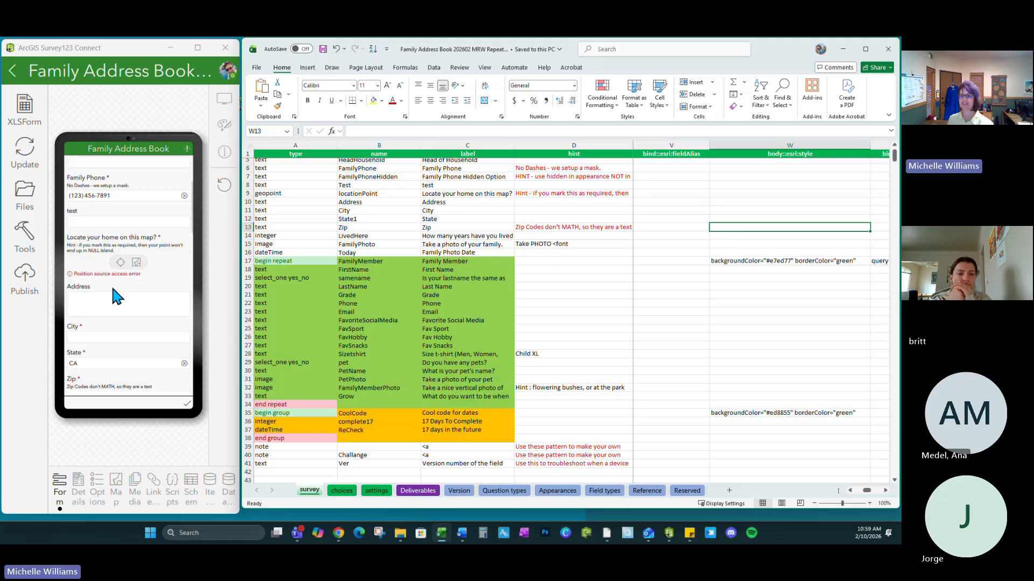
{"action": "scroll", "coordinate": [119, 315], "scroll_direction": "down", "scroll_amount": 5}
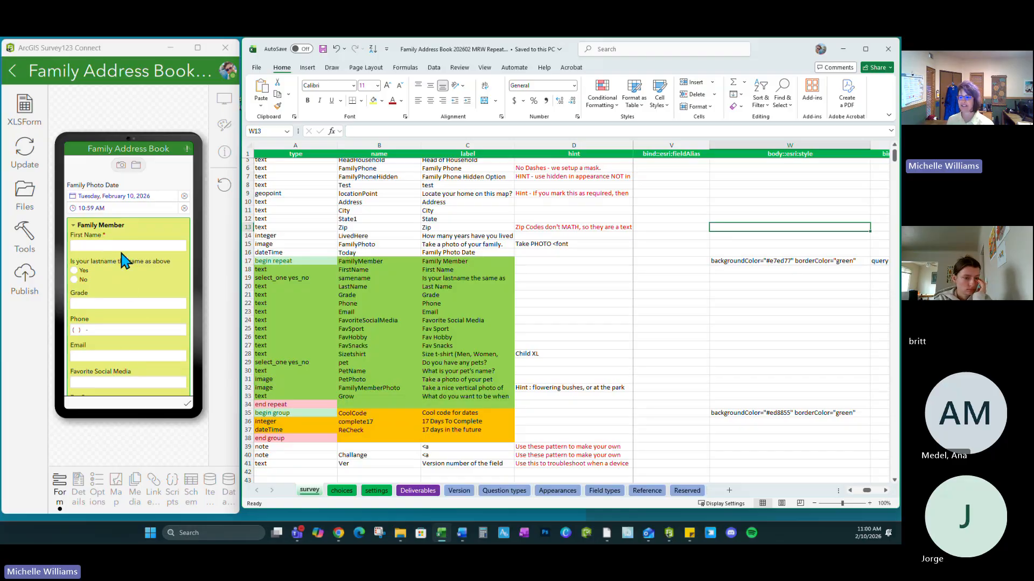
Step: Fill the type, name and label cells of the Family Member repeat, from begin repeat to end repeat, with yellow
{"action": "left_click", "coordinate": [272, 286]}
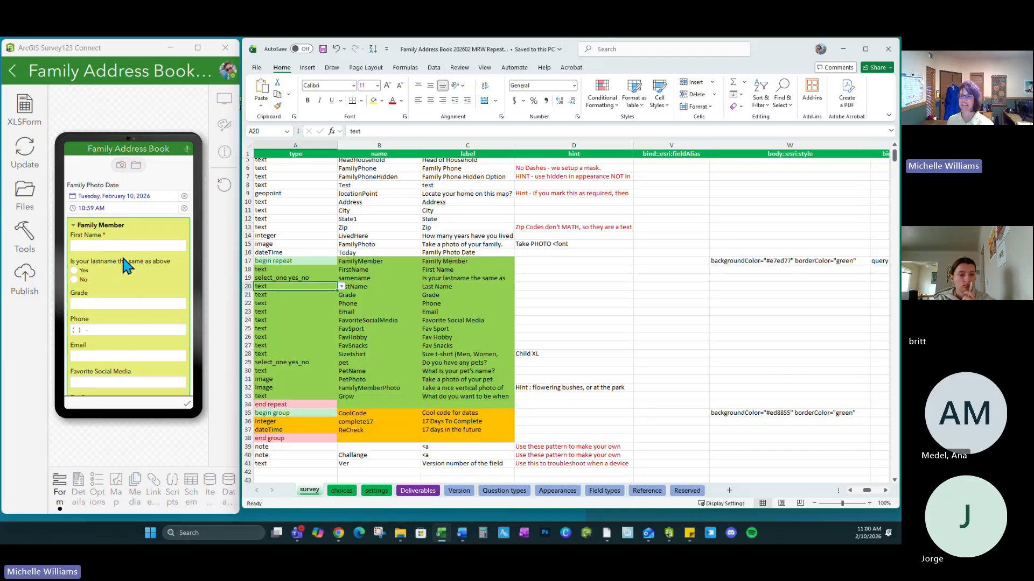
{"action": "left_click_drag", "start_coordinate": [299, 262], "coordinate": [461, 401]}
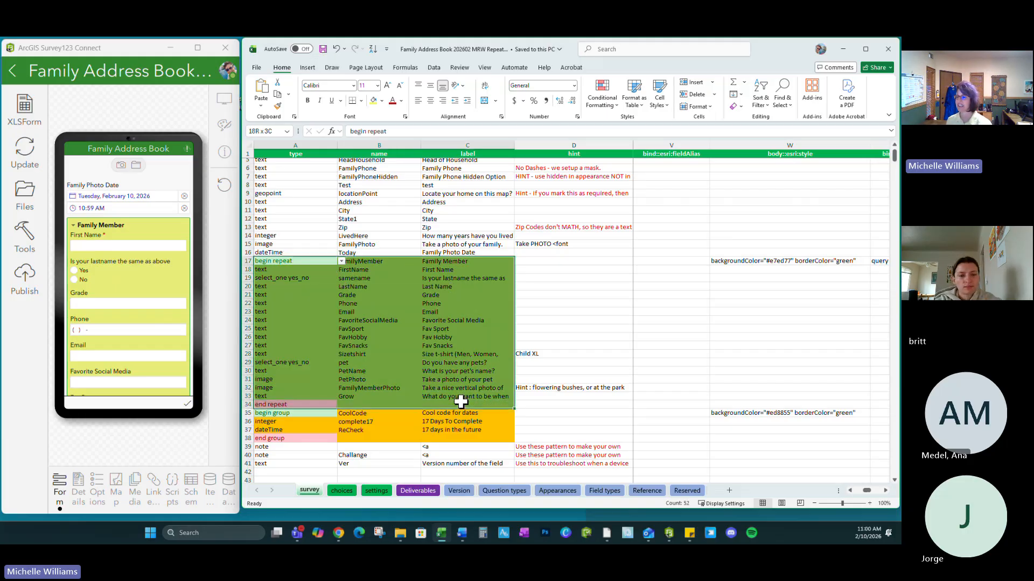
{"action": "left_click", "coordinate": [374, 101]}
{"action": "left_click", "coordinate": [641, 345]}
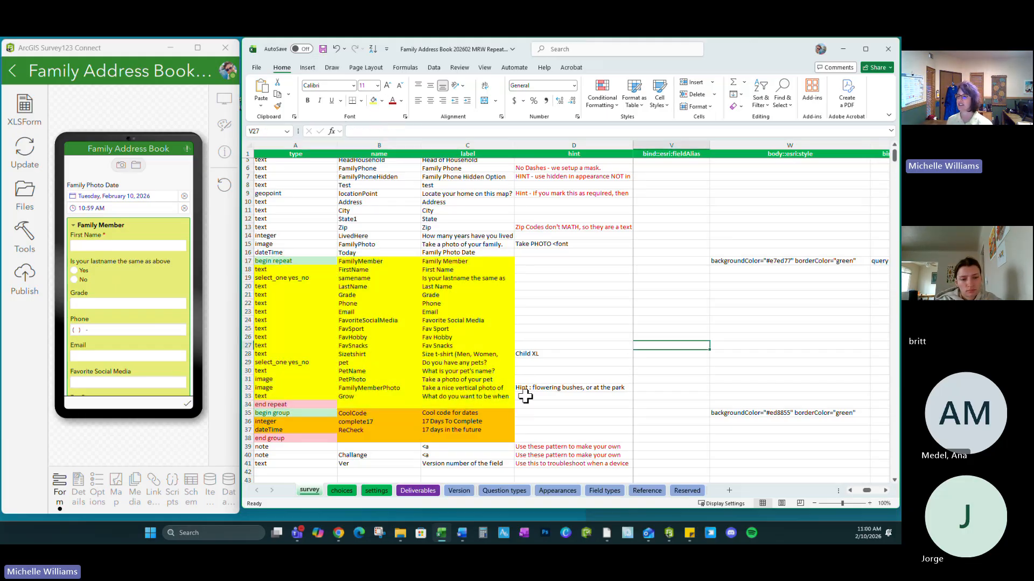
Step: Compare the preview's Cool code for dates group with its begin group to end group rows in the survey sheet
{"action": "scroll", "coordinate": [119, 283], "scroll_direction": "down", "scroll_amount": 4}
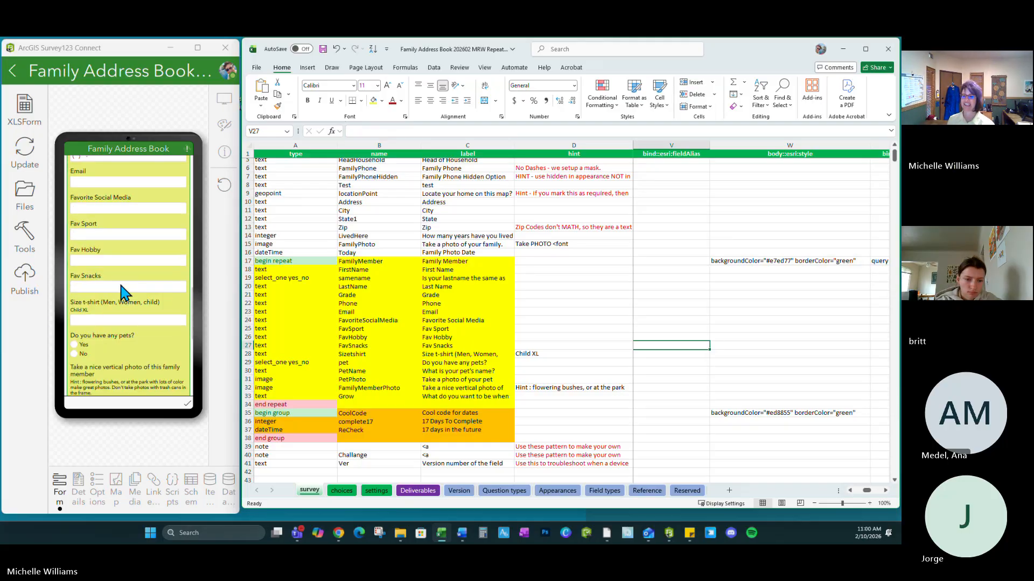
{"action": "scroll", "coordinate": [121, 294], "scroll_direction": "down", "scroll_amount": 3}
{"action": "scroll", "coordinate": [121, 302], "scroll_direction": "down", "scroll_amount": 4}
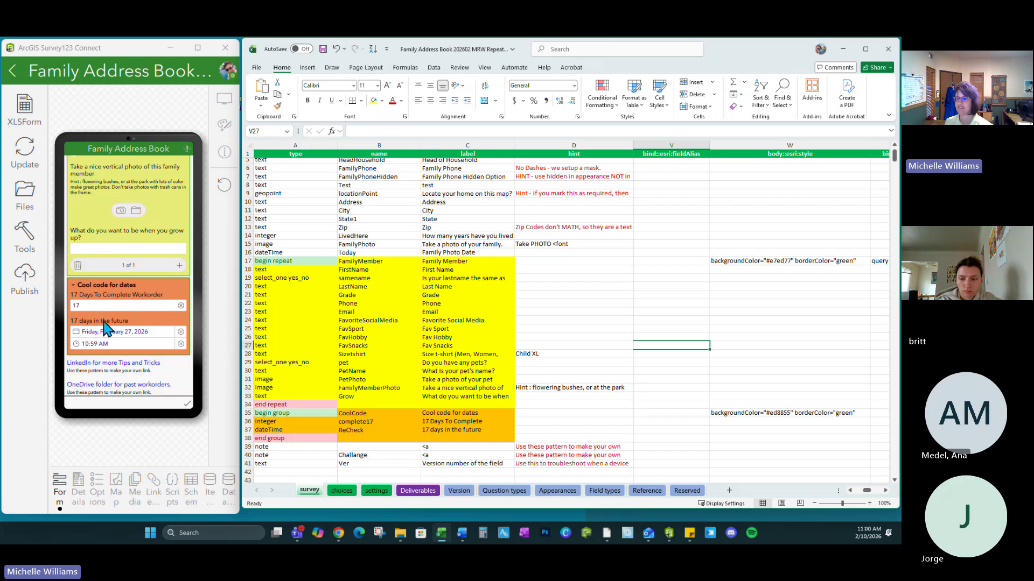
{"action": "left_click_drag", "start_coordinate": [296, 413], "coordinate": [443, 437]}
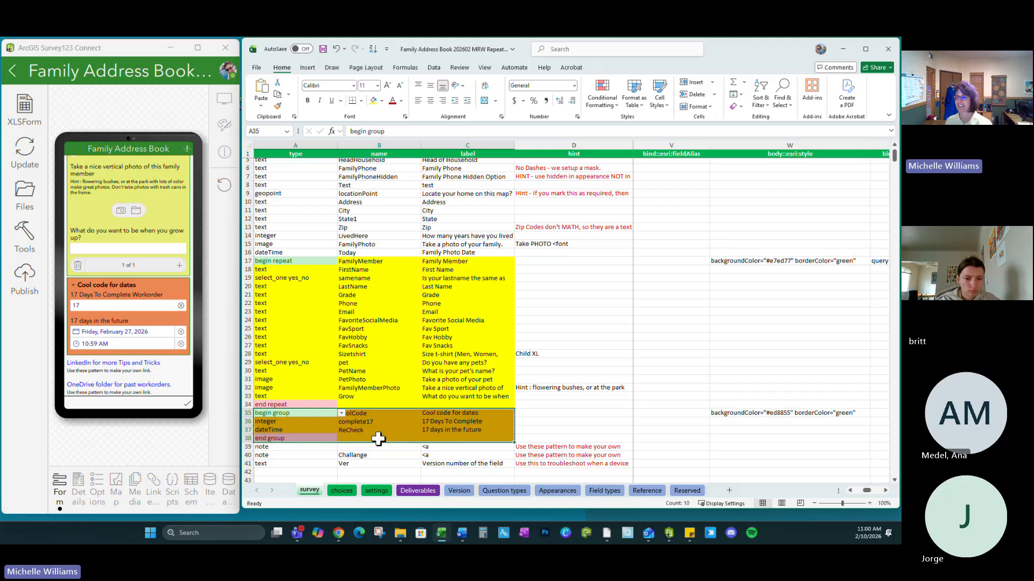
{"action": "left_click", "coordinate": [353, 370]}
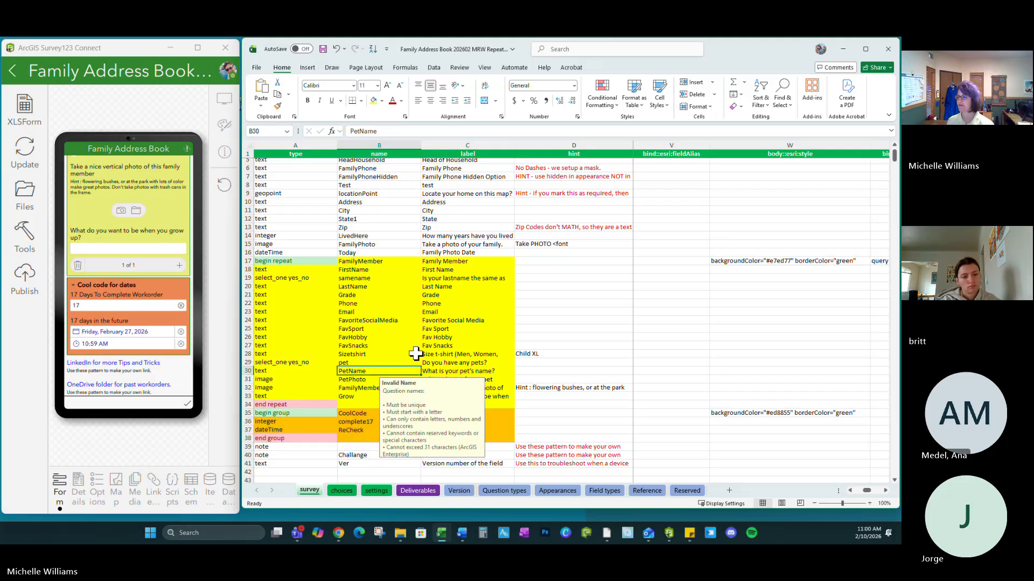
{"action": "scroll", "coordinate": [440, 347], "scroll_direction": "down", "scroll_amount": 1}
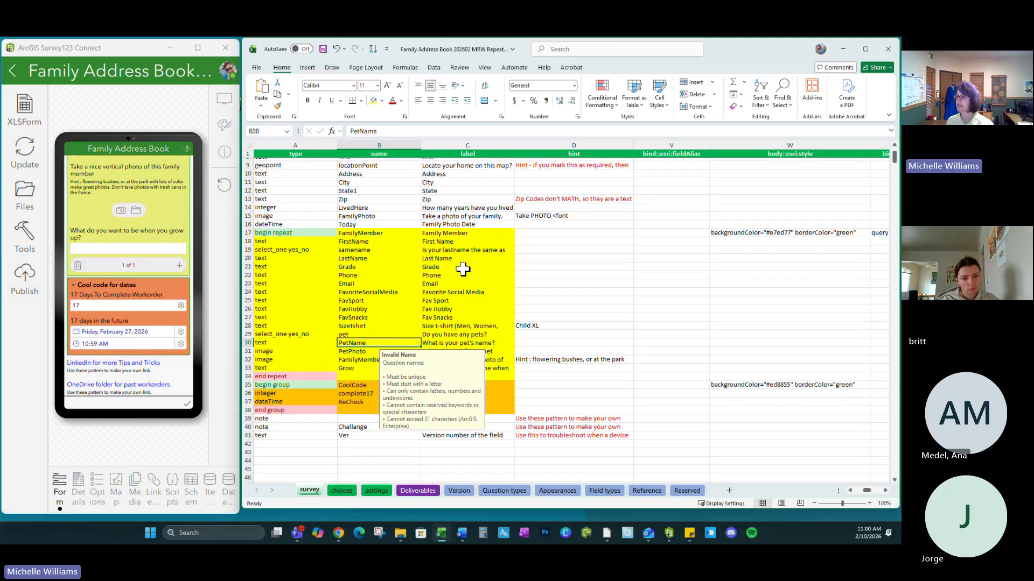
{"action": "left_click", "coordinate": [461, 249]}
{"action": "key", "text": "Right"}
{"action": "key", "text": "Right"}
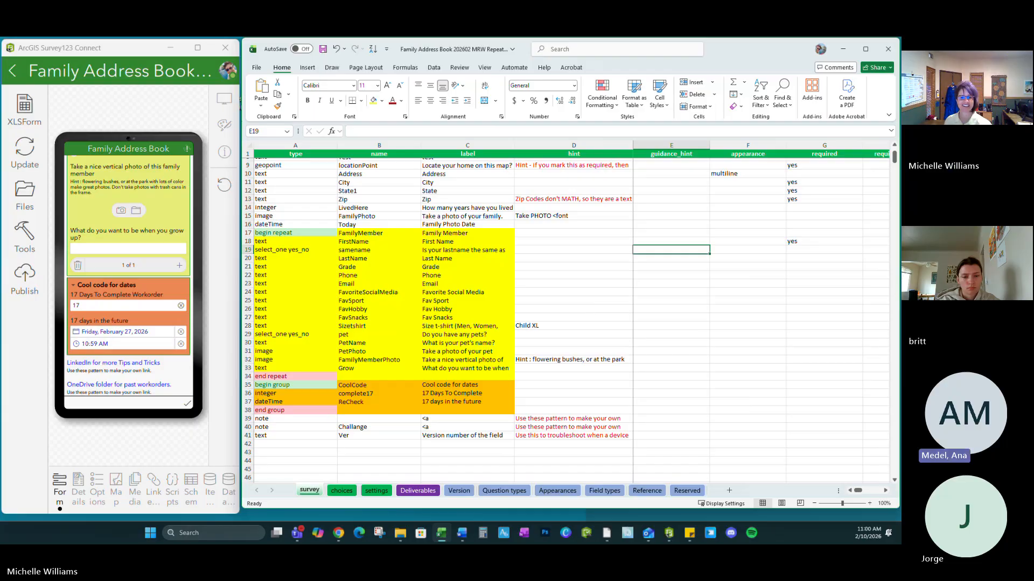
{"action": "key", "text": "super+d"}
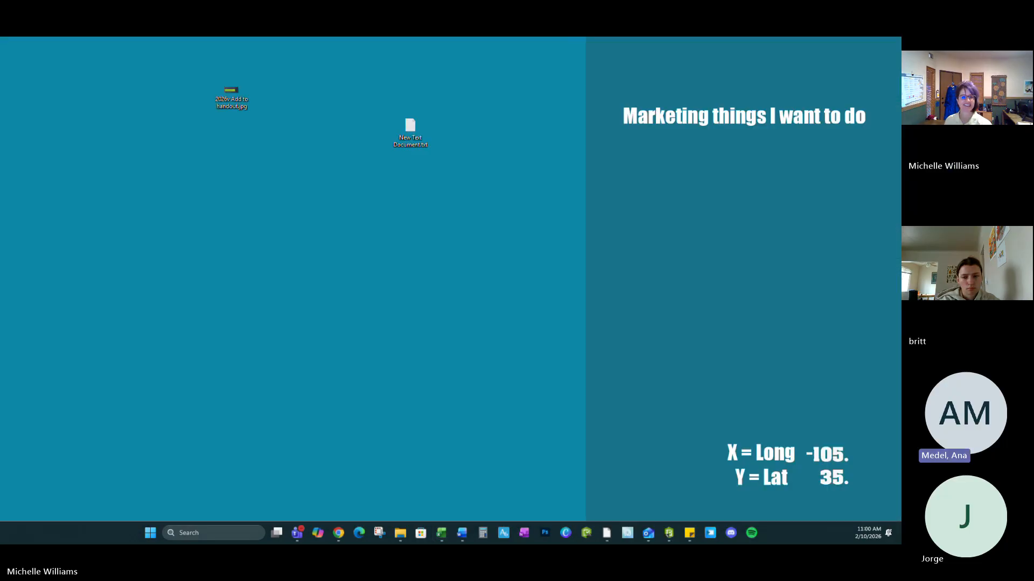
{"action": "key", "text": "super+d"}
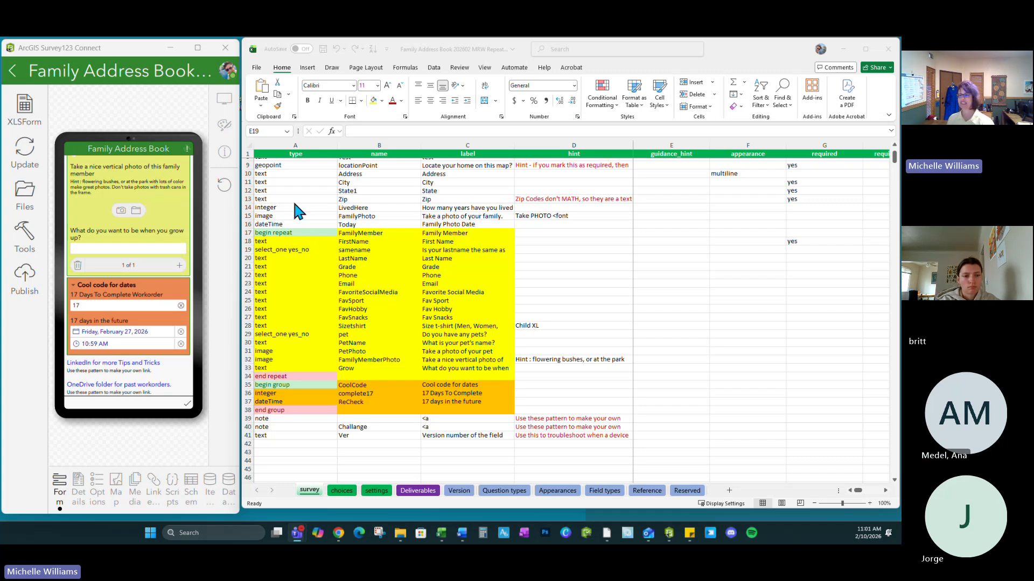
Step: Clear the conditional formatting rules from the whole type column of the survey sheet
{"action": "left_click", "coordinate": [286, 141]}
{"action": "left_click", "coordinate": [282, 144]}
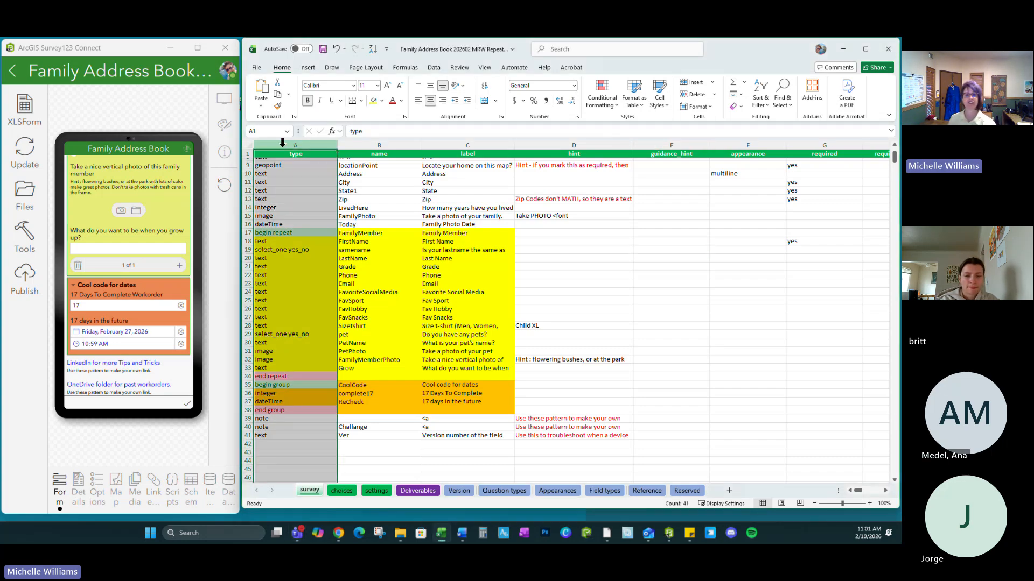
{"action": "left_click", "coordinate": [602, 102]}
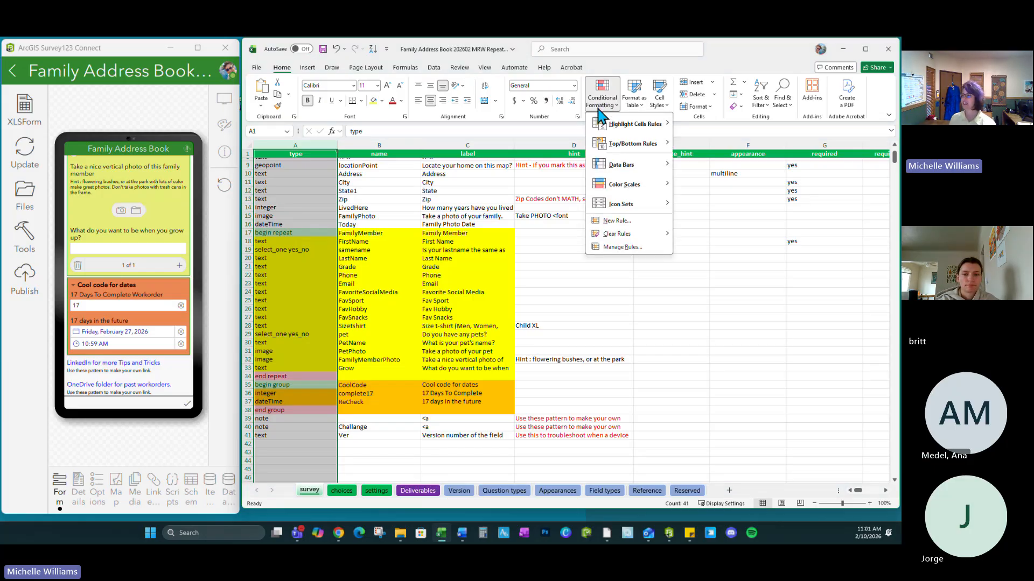
{"action": "mouse_move", "coordinate": [608, 234]}
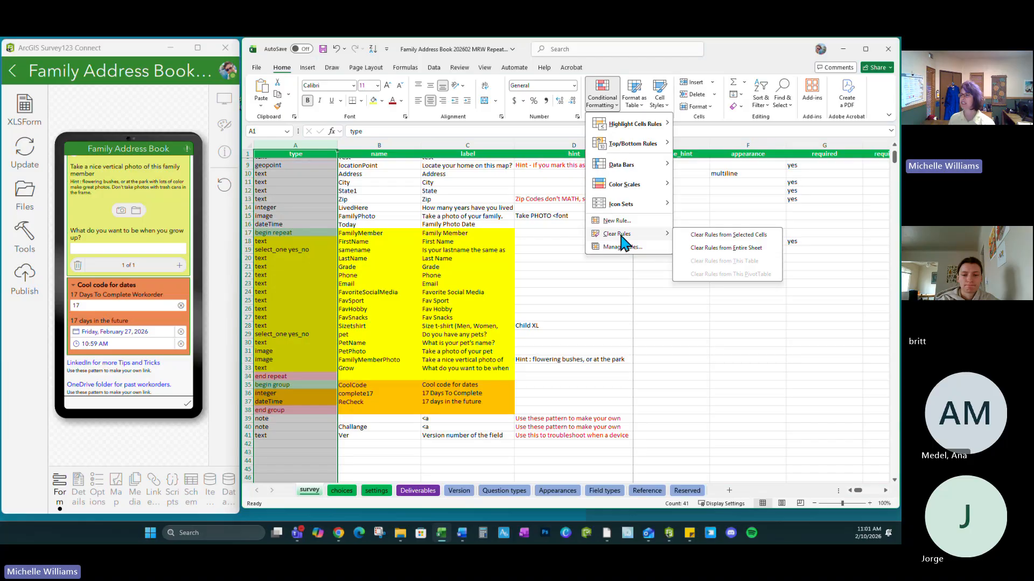
{"action": "left_click", "coordinate": [729, 235]}
{"action": "left_click", "coordinate": [530, 244]}
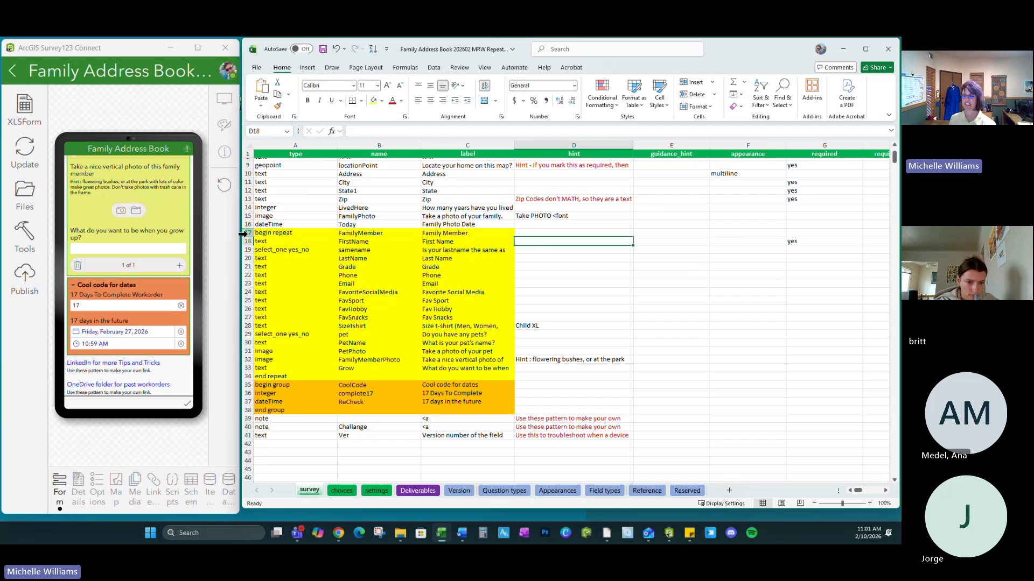
Step: Insert four blank rows between the pet and PetName rows inside the Family Member repeat
{"action": "left_click_drag", "start_coordinate": [246, 343], "coordinate": [247, 360]}
{"action": "right_click", "coordinate": [284, 356]}
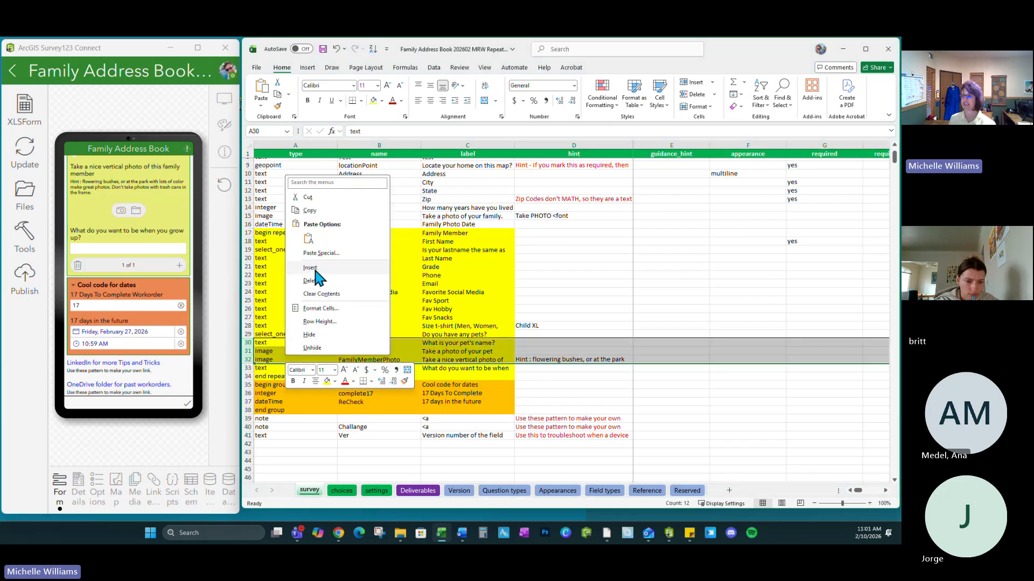
{"action": "left_click", "coordinate": [315, 269]}
{"action": "left_click", "coordinate": [281, 342]}
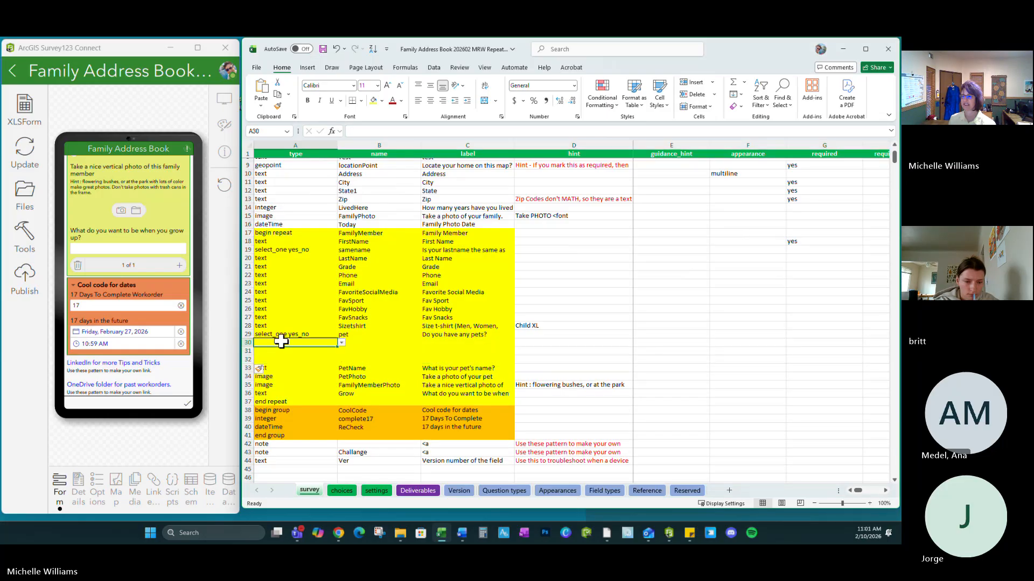
{"action": "left_click", "coordinate": [299, 351]}
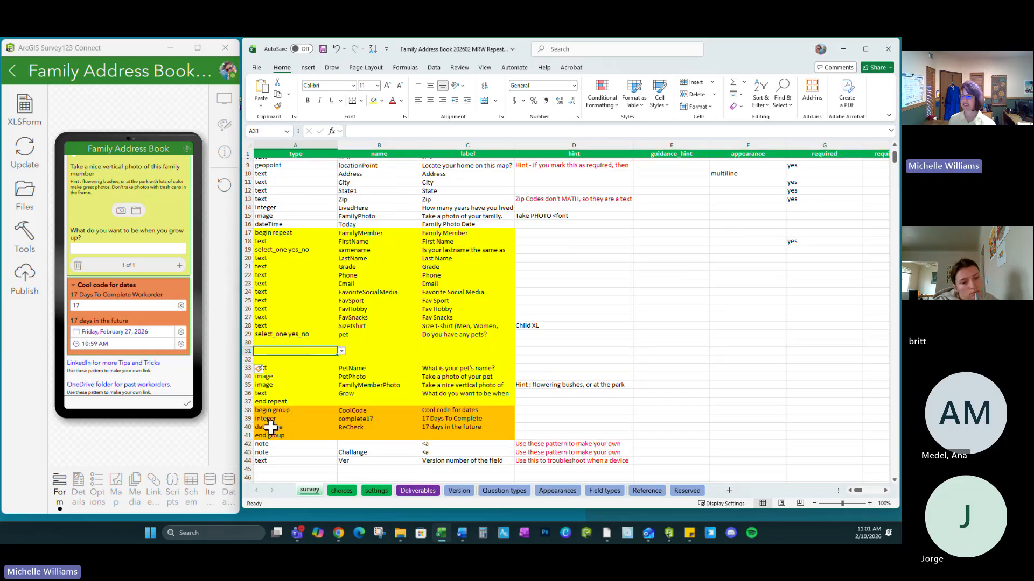
{"action": "left_click", "coordinate": [276, 412]}
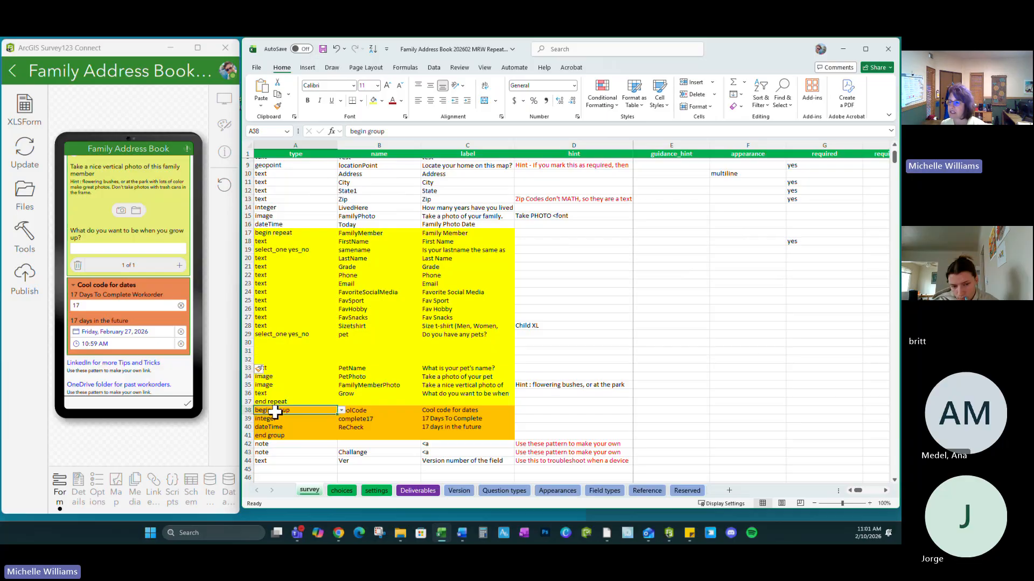
{"action": "left_click", "coordinate": [246, 343]}
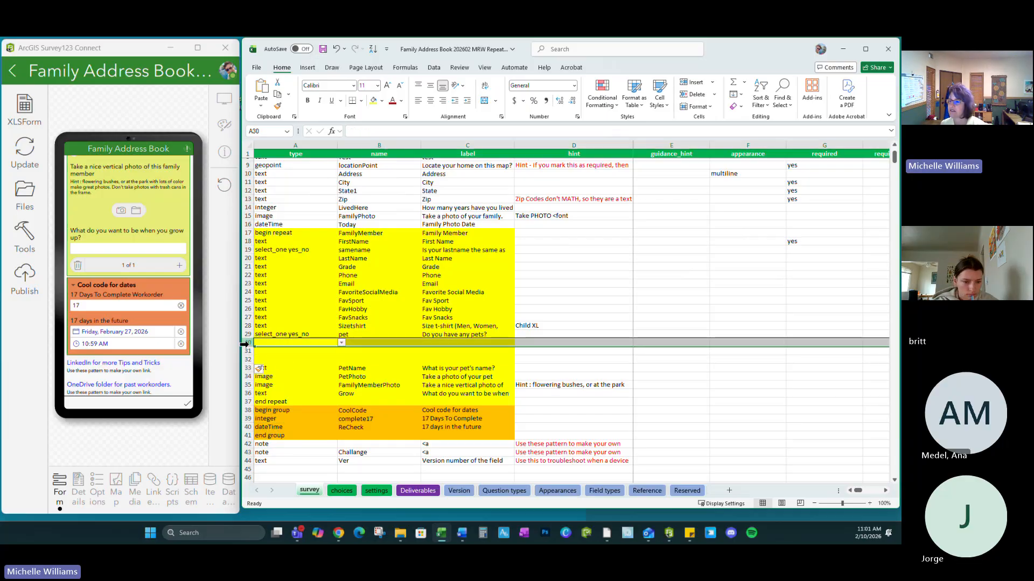
{"action": "right_click", "coordinate": [247, 343]}
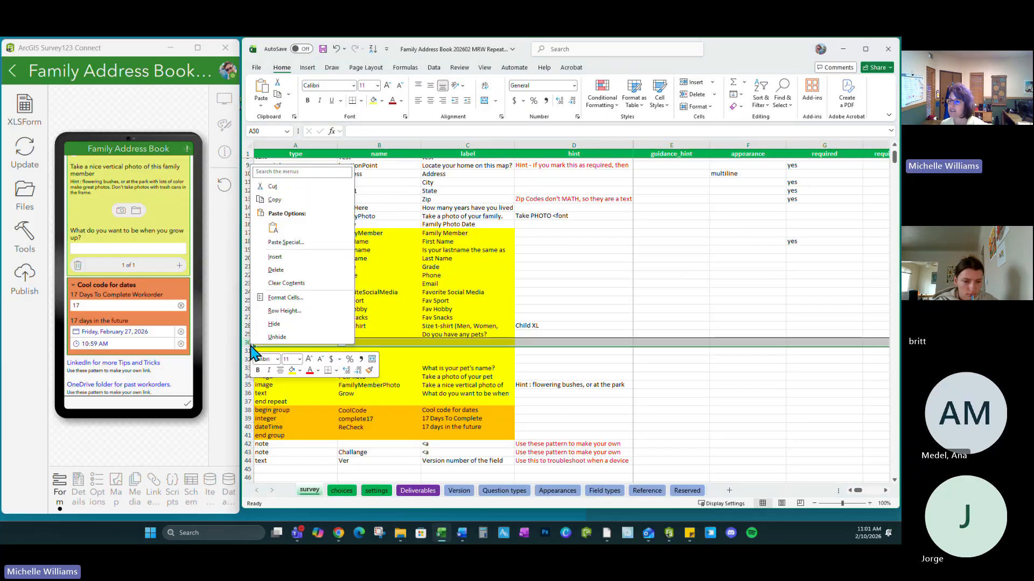
{"action": "left_click", "coordinate": [286, 258]}
Step: Move the four CoolCode group rows, begin group to end group, into the blank rows starting at row 30
{"action": "left_click_drag", "start_coordinate": [247, 420], "coordinate": [246, 445]}
{"action": "key", "text": "ctrl+x"}
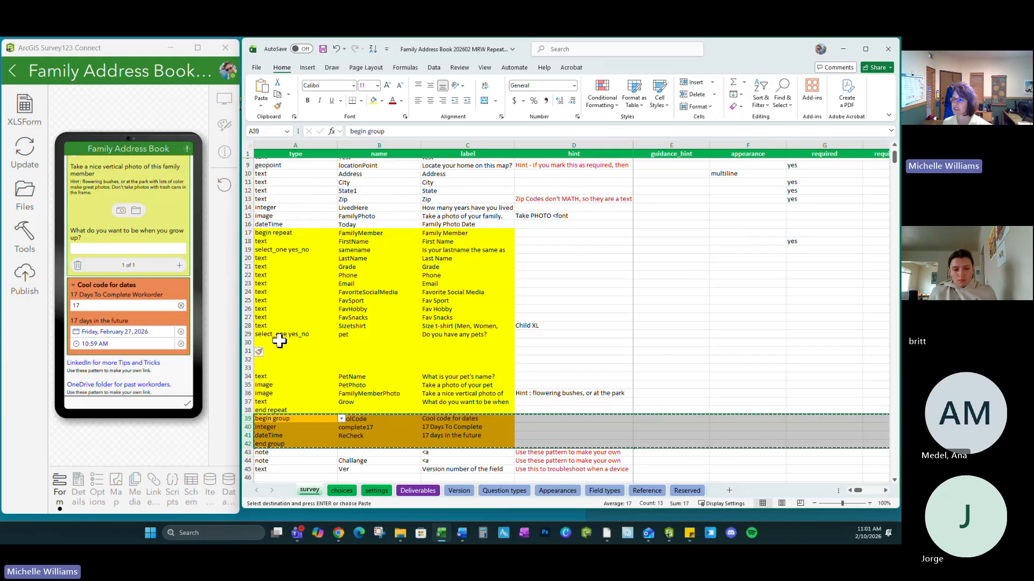
{"action": "key", "text": "ctrl+v"}
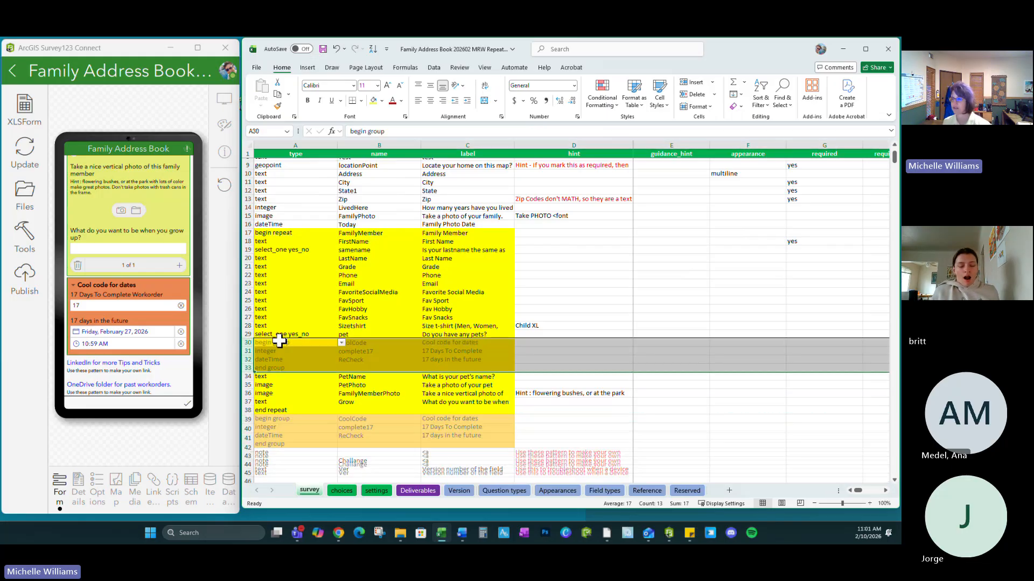
{"action": "left_click", "coordinate": [279, 343]}
Step: Delete the emptied rows 39 to 42 below end repeat and save the workbook to update the preview
{"action": "left_click_drag", "start_coordinate": [246, 419], "coordinate": [252, 446]}
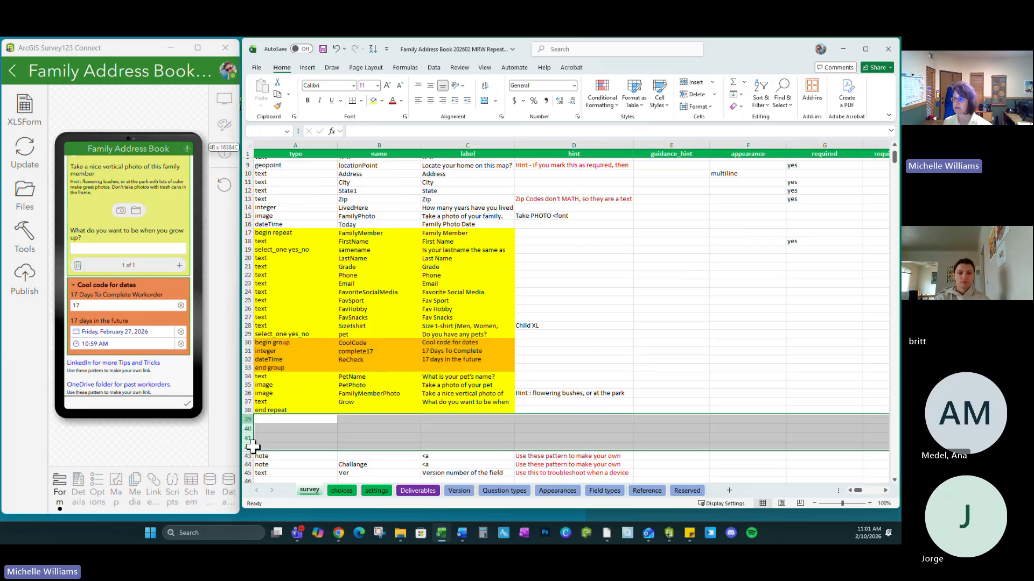
{"action": "right_click", "coordinate": [316, 441]}
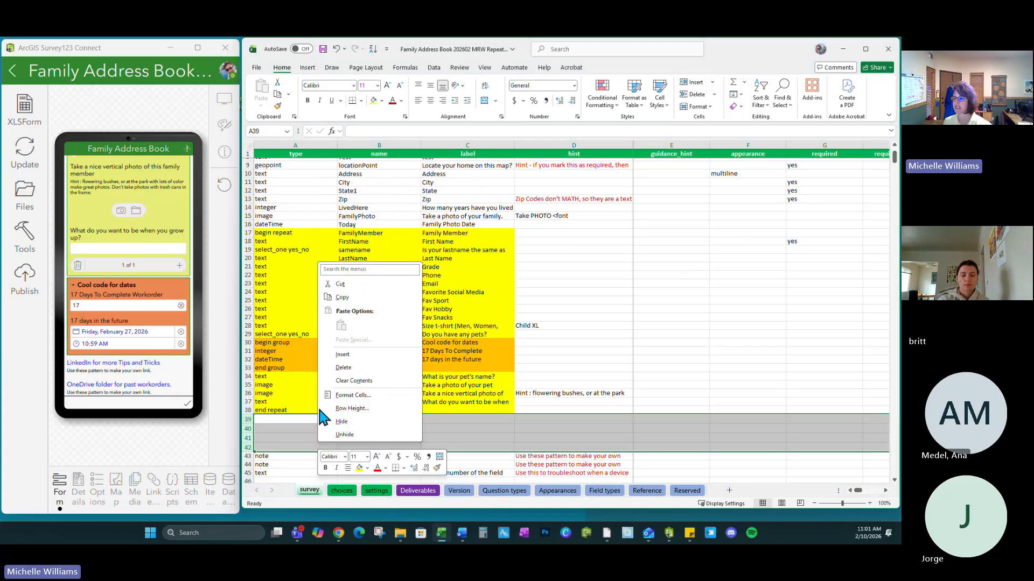
{"action": "left_click", "coordinate": [342, 368]}
{"action": "left_click", "coordinate": [588, 345]}
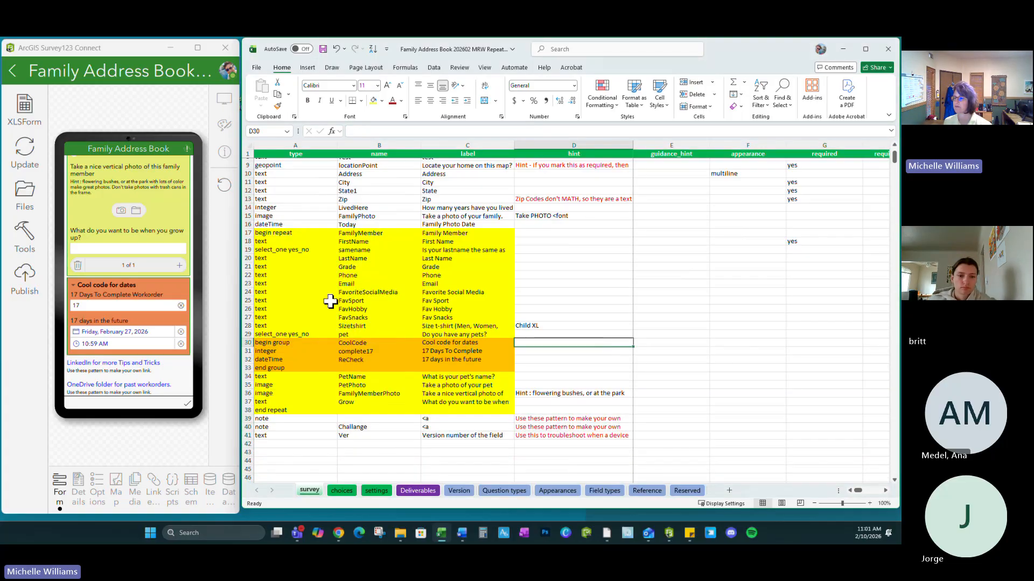
{"action": "left_click", "coordinate": [323, 49]}
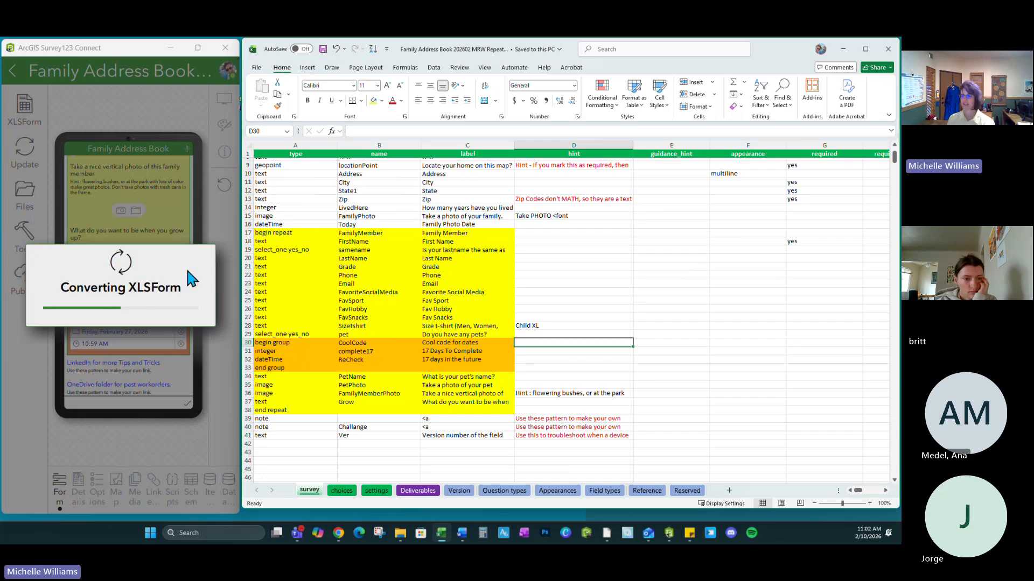
Step: Examine the CoolCode group in rows 30 to 33 of the survey sheet and its place inside the Family Member repeat in the form preview
{"action": "left_click_drag", "start_coordinate": [244, 343], "coordinate": [248, 368]}
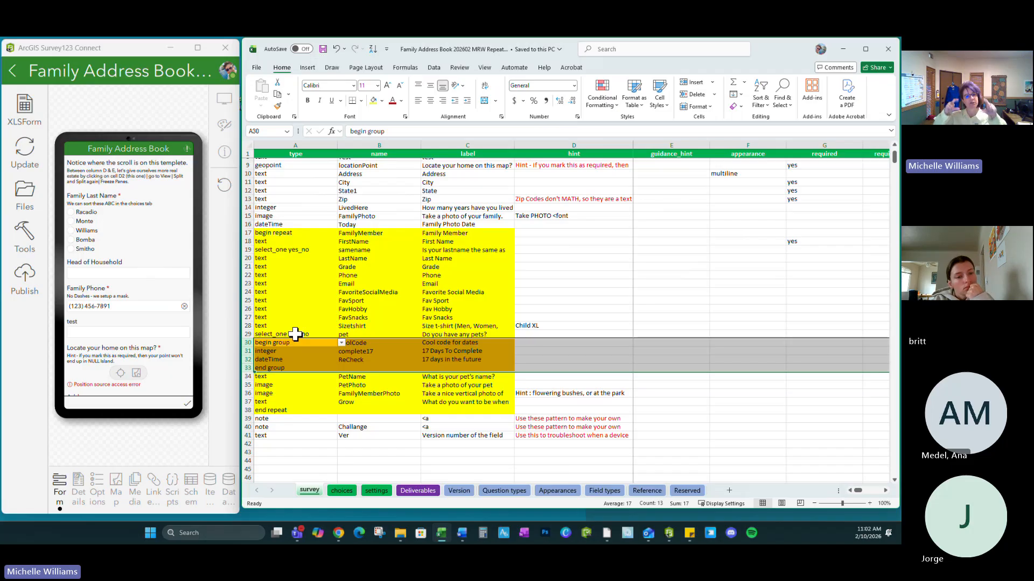
{"action": "left_click", "coordinate": [295, 342]}
{"action": "left_click_drag", "start_coordinate": [295, 343], "coordinate": [458, 366]}
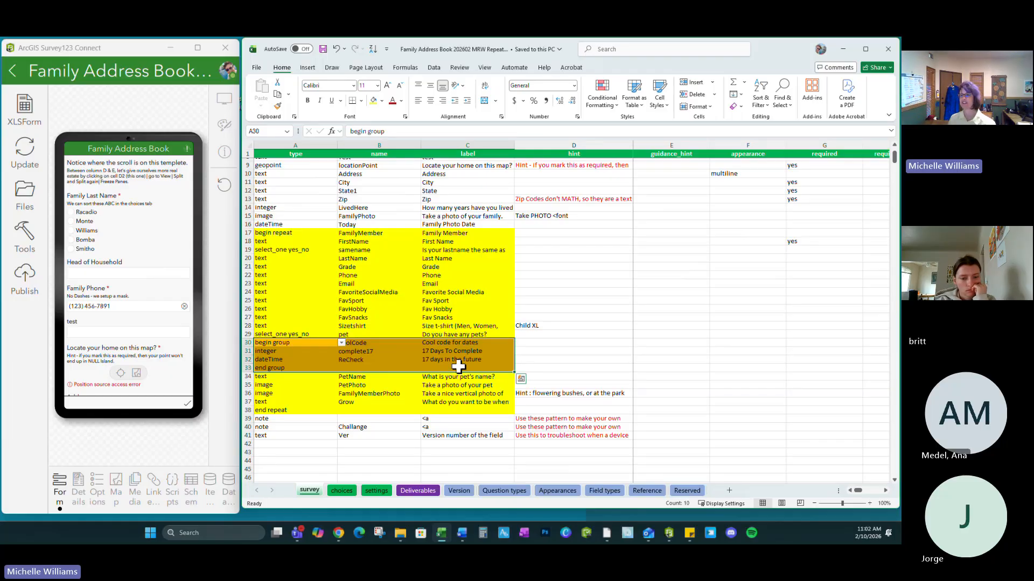
{"action": "left_click_drag", "start_coordinate": [245, 343], "coordinate": [245, 367]}
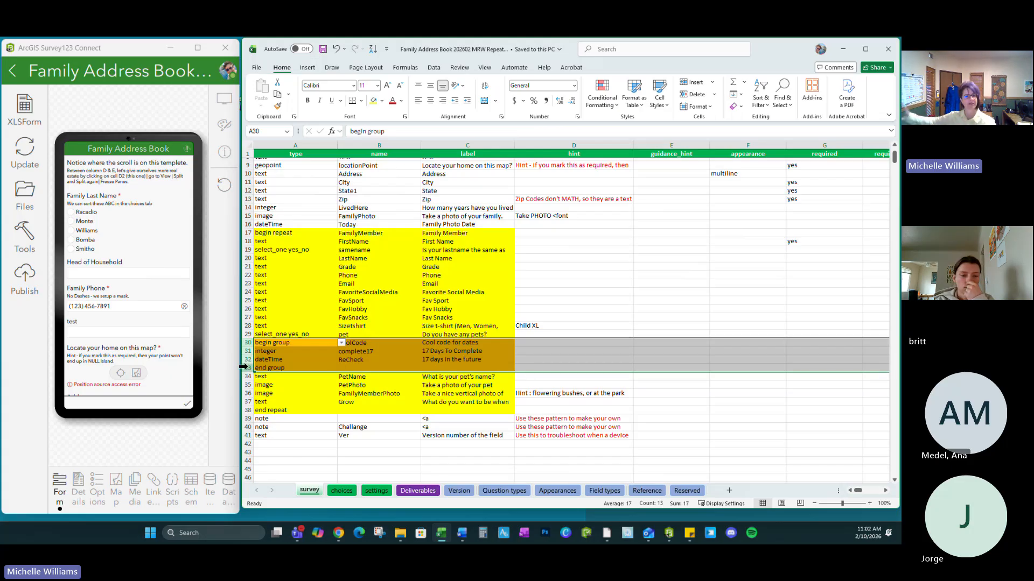
{"action": "scroll", "coordinate": [129, 291], "scroll_direction": "down", "scroll_amount": 10}
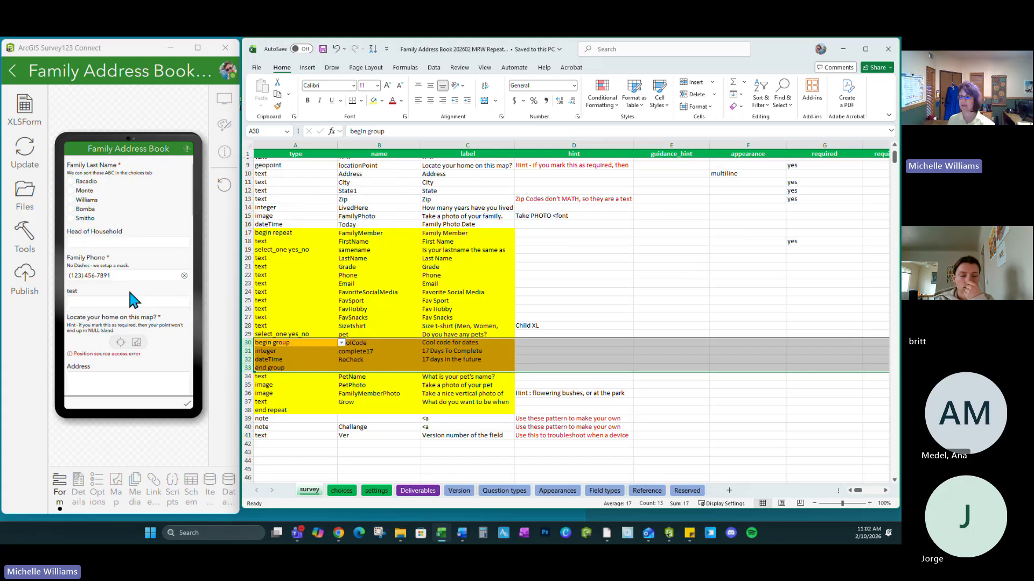
{"action": "scroll", "coordinate": [130, 291], "scroll_direction": "down", "scroll_amount": 10}
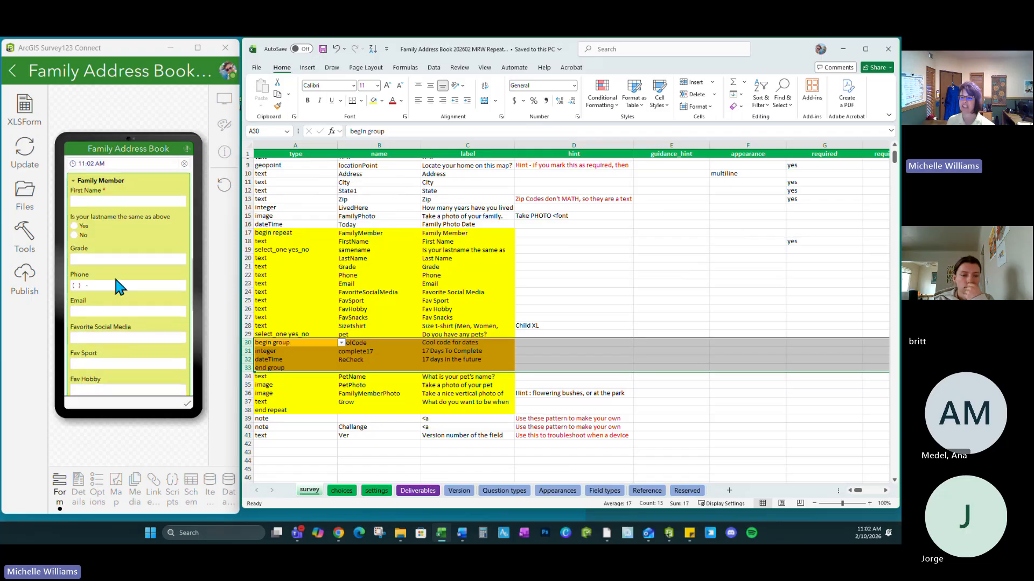
{"action": "scroll", "coordinate": [124, 329], "scroll_direction": "down", "scroll_amount": 3}
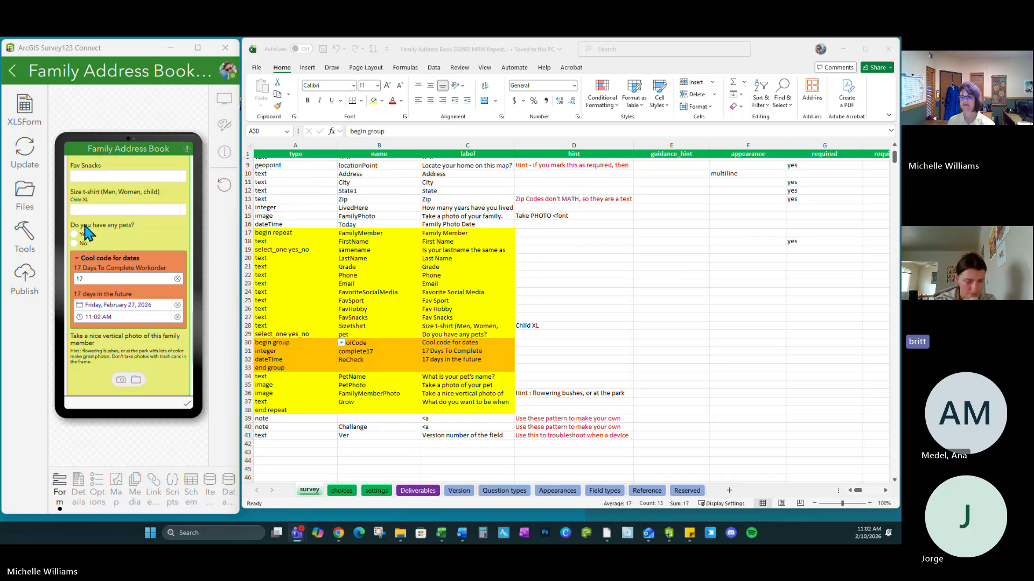
{"action": "scroll", "coordinate": [87, 233], "scroll_direction": "up", "scroll_amount": 5}
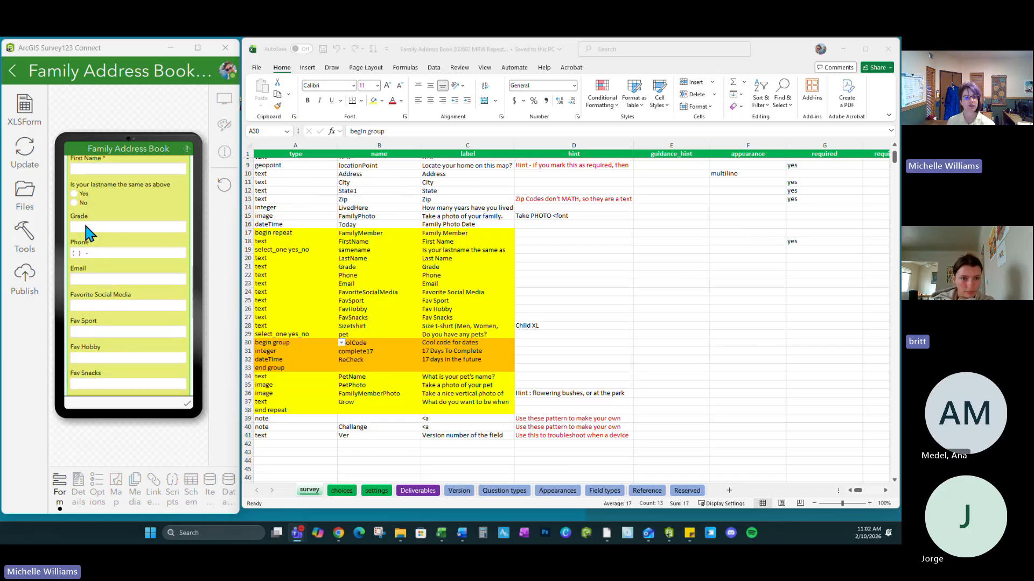
{"action": "scroll", "coordinate": [85, 225], "scroll_direction": "up", "scroll_amount": 3}
{"action": "left_click", "coordinate": [302, 288]}
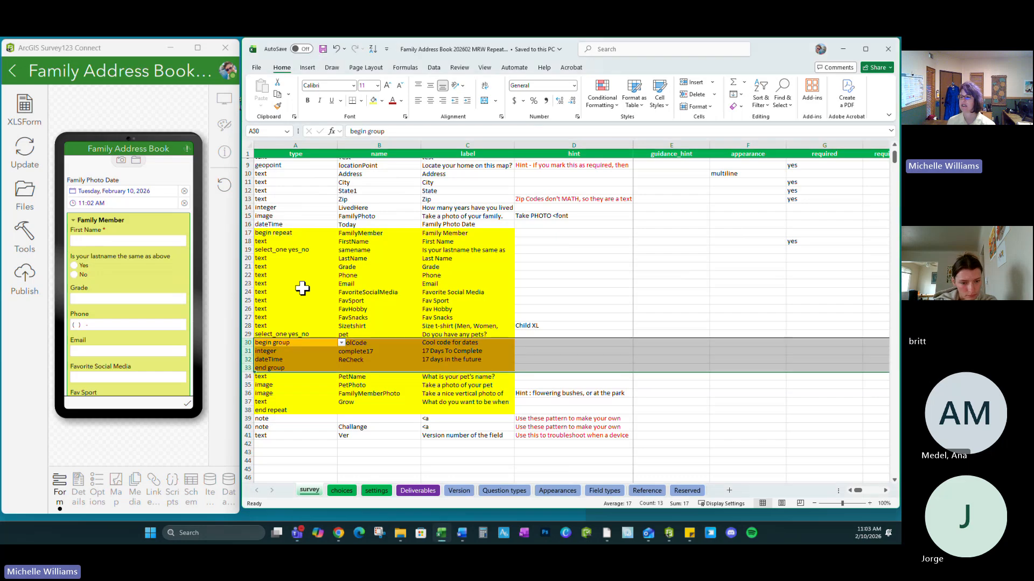
Step: Review the survey sheet's settings columns along the FirstName row, from required through default and calculation to constraint_message
{"action": "left_click", "coordinate": [247, 241]}
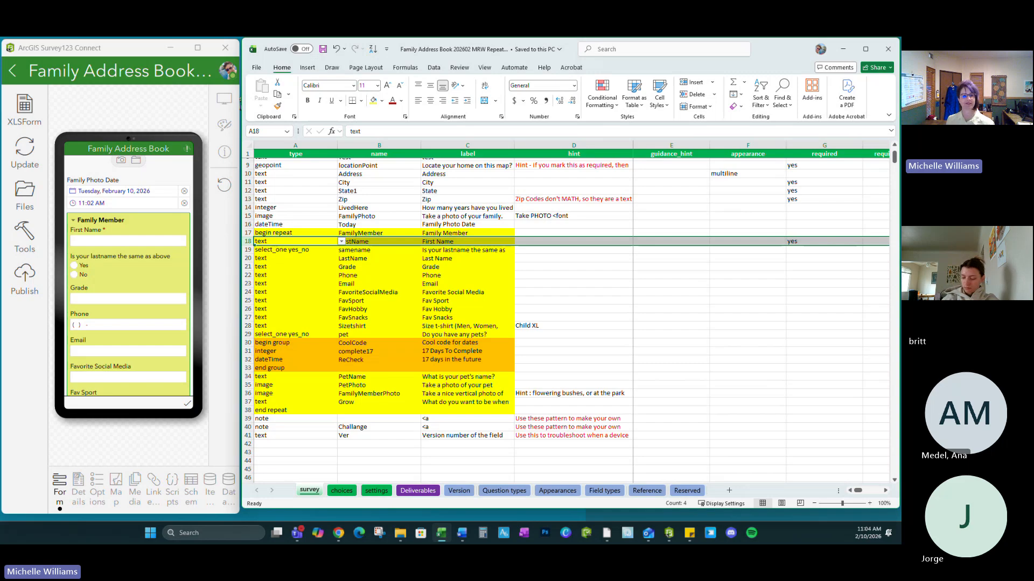
{"action": "left_click", "coordinate": [381, 285]}
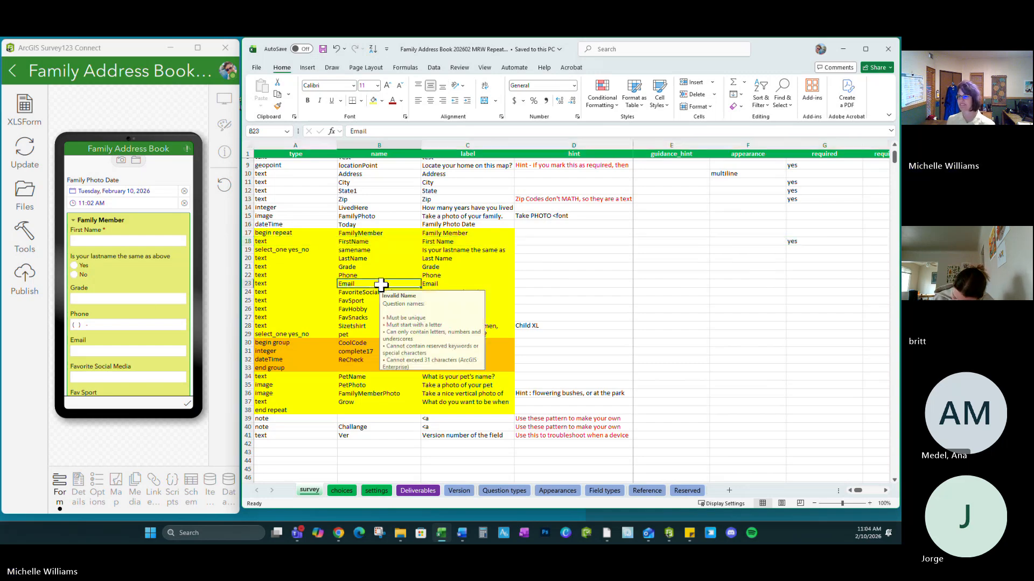
{"action": "left_click", "coordinate": [423, 427]}
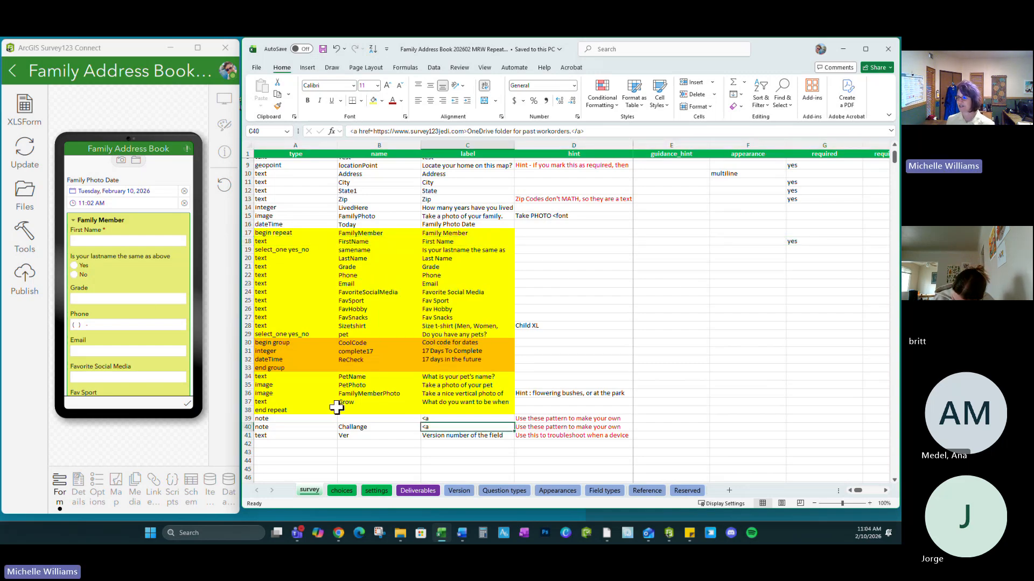
{"action": "left_click", "coordinate": [471, 238]}
{"action": "key", "text": "Right"}
{"action": "key", "text": "Right"}
{"action": "key", "text": "Right"}
{"action": "key", "text": "Right"}
{"action": "key", "text": "Right"}
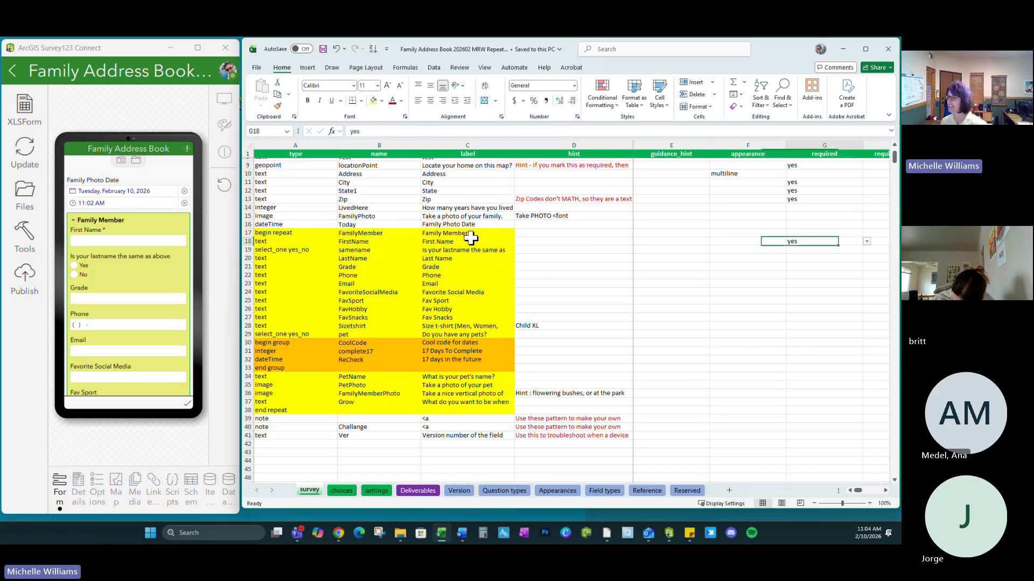
{"action": "key", "text": "Right"}
{"action": "key", "text": "Right"}
{"action": "key", "text": "Right"}
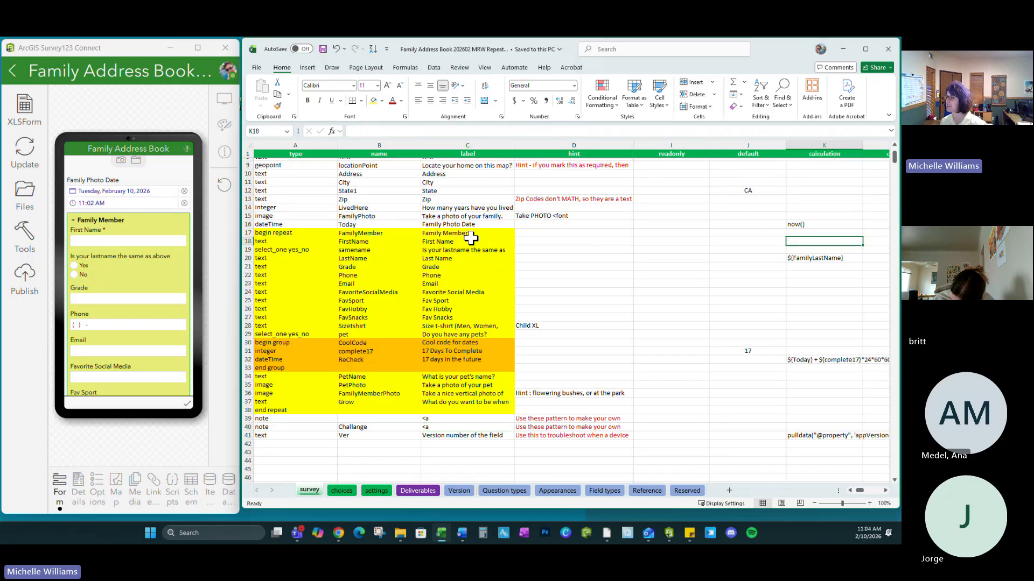
{"action": "key", "text": "Right"}
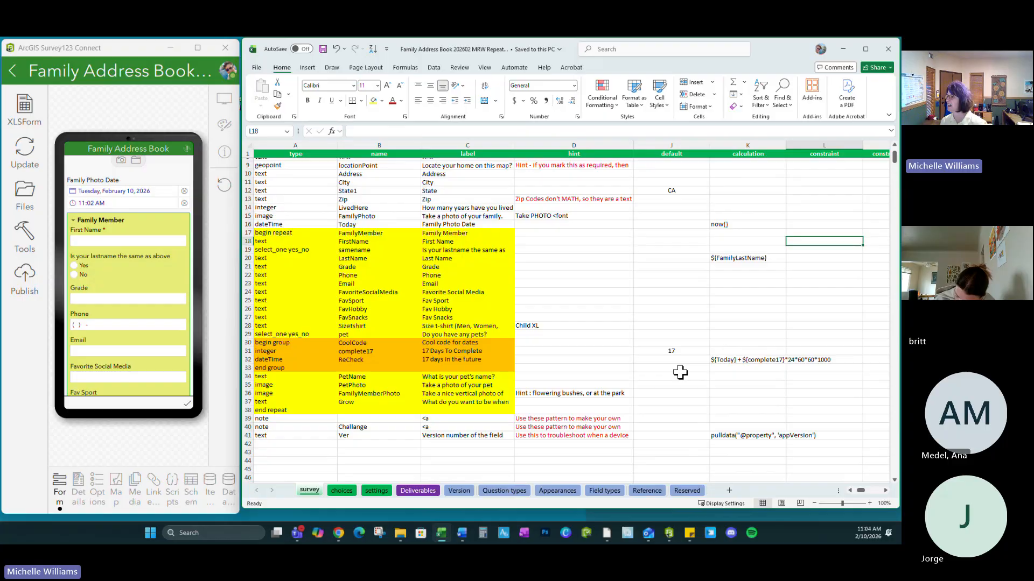
{"action": "key", "text": "Right"}
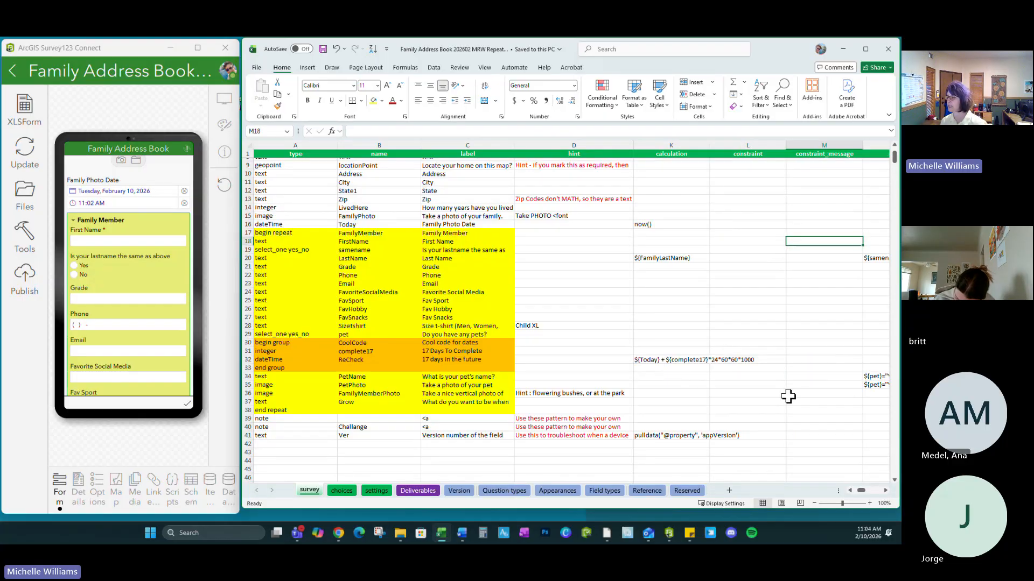
Step: Examine the calculation of the ReCheck row and the relevant condition of the LastName row
{"action": "left_click", "coordinate": [665, 360]}
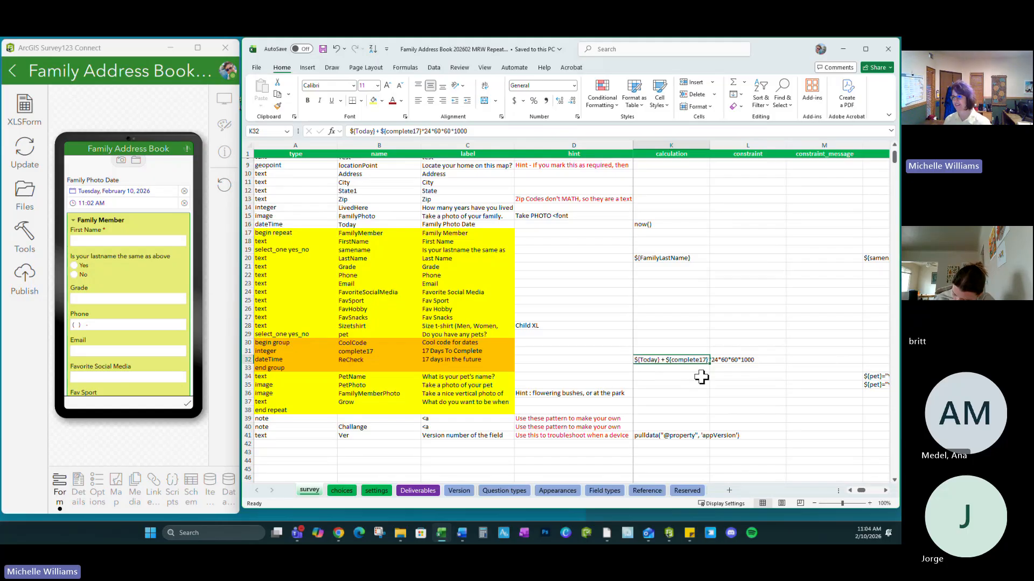
{"action": "key", "text": "Right"}
{"action": "key", "text": "Right"}
{"action": "key", "text": "Right"}
{"action": "key", "text": "Right"}
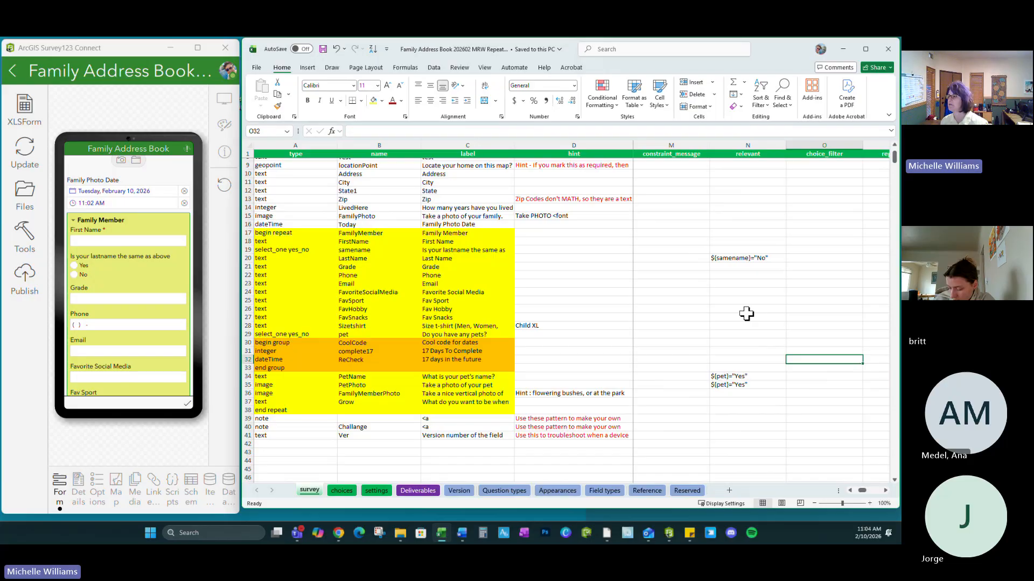
{"action": "left_click", "coordinate": [740, 259]}
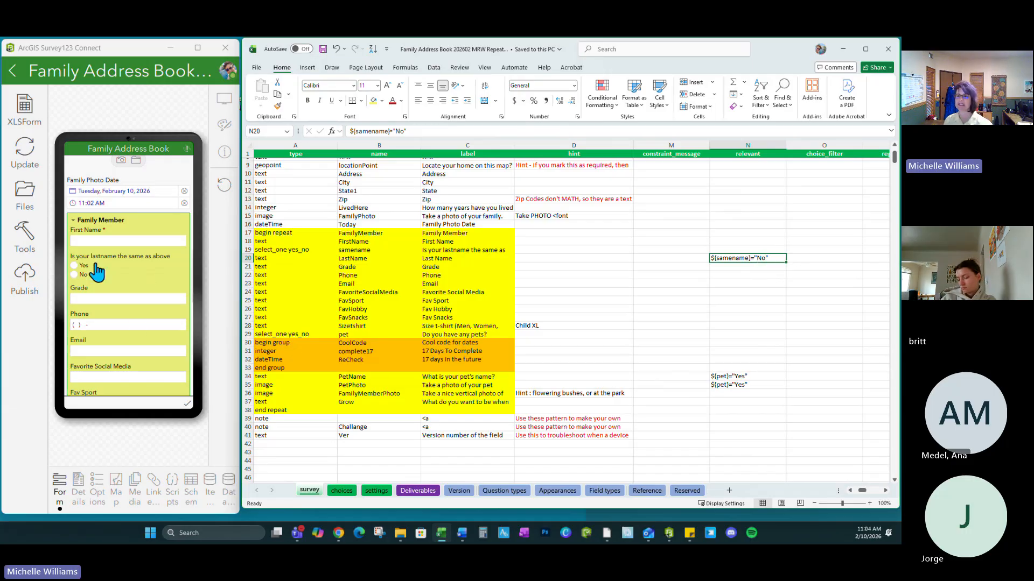
Step: In the form preview, answer the same-lastname question with Yes, switch it to No, and enter jkhdfkhdsfjhdf as the Last Name
{"action": "left_click", "coordinate": [77, 267]}
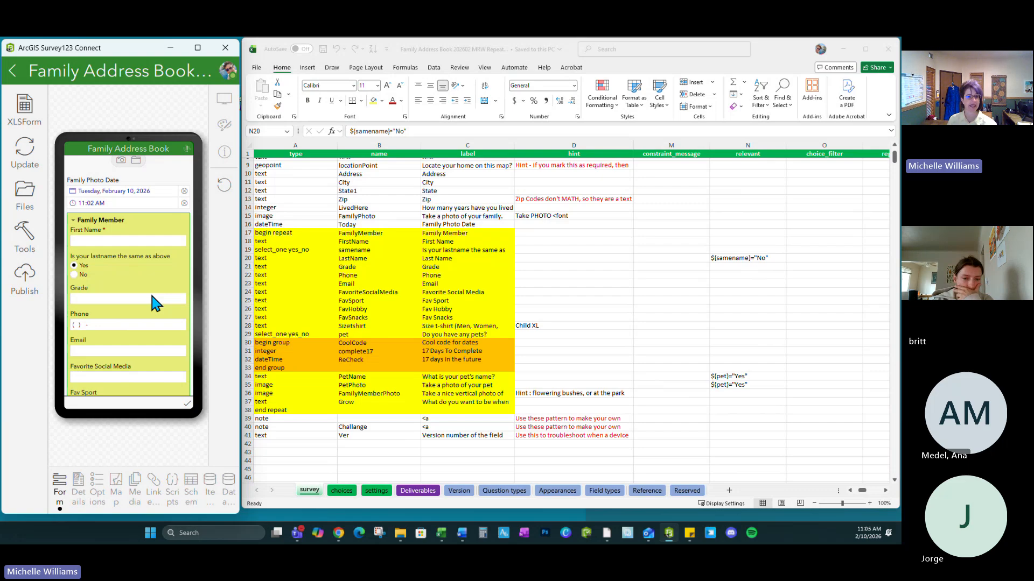
{"action": "left_click", "coordinate": [75, 274]}
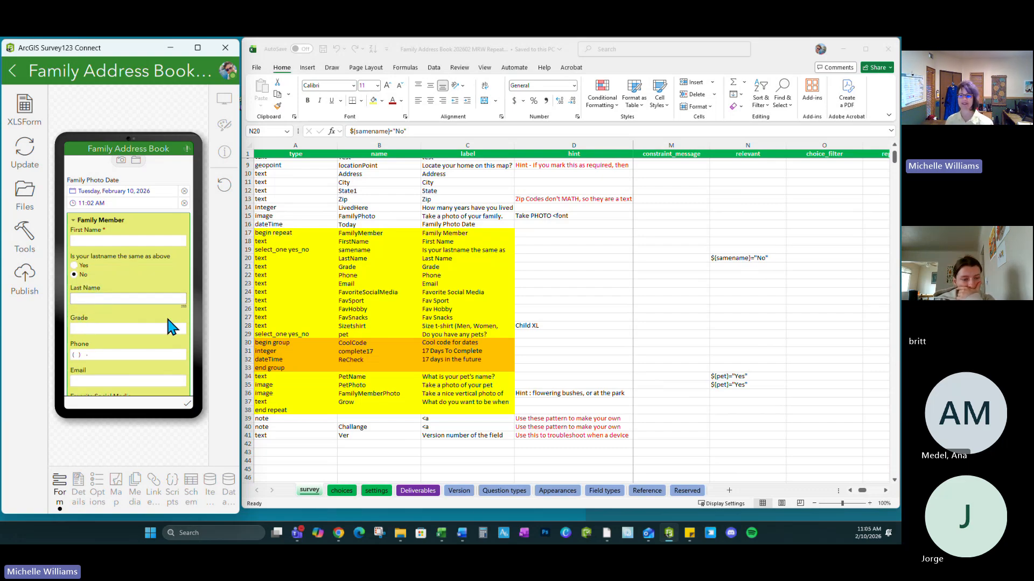
{"action": "left_click", "coordinate": [139, 297]}
{"action": "type", "text": "jkhdfkhdsfjhdf"}
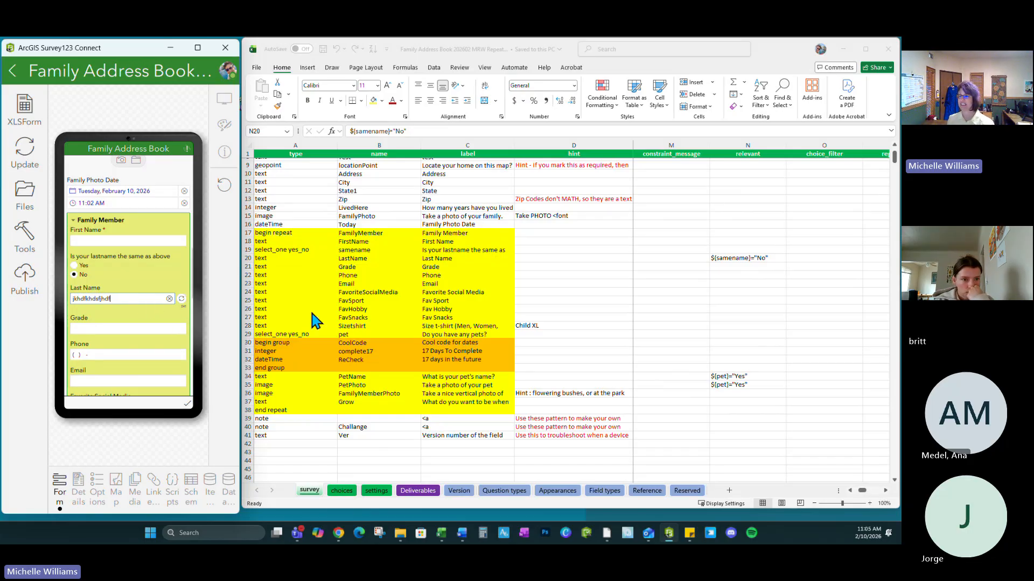
Step: Check the relevant conditions of the LastName and PetName rows, and answer Yes to "Do you have any pets?" in the form preview
{"action": "left_click", "coordinate": [746, 258]}
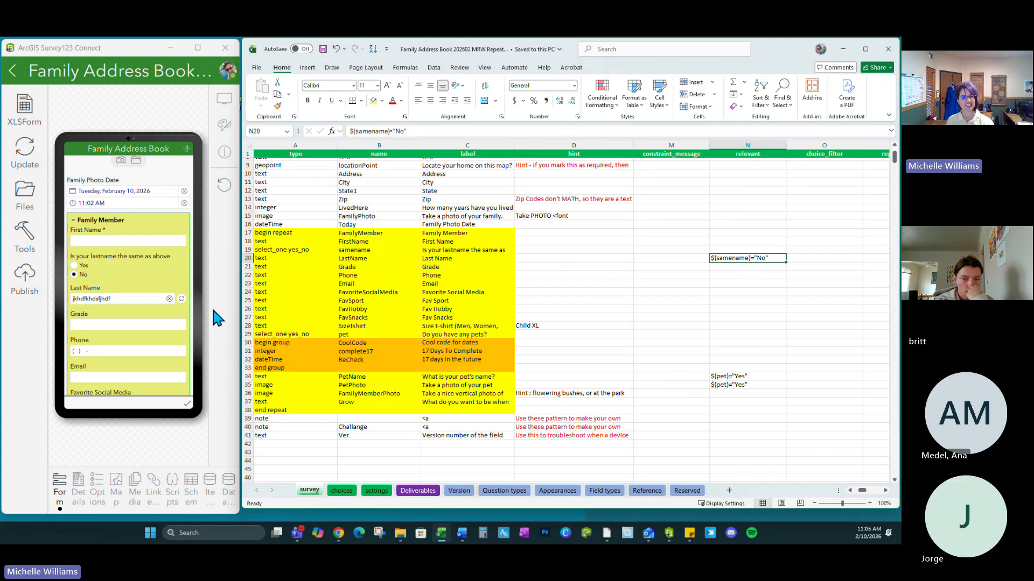
{"action": "left_click", "coordinate": [745, 339]}
{"action": "left_click", "coordinate": [746, 376]}
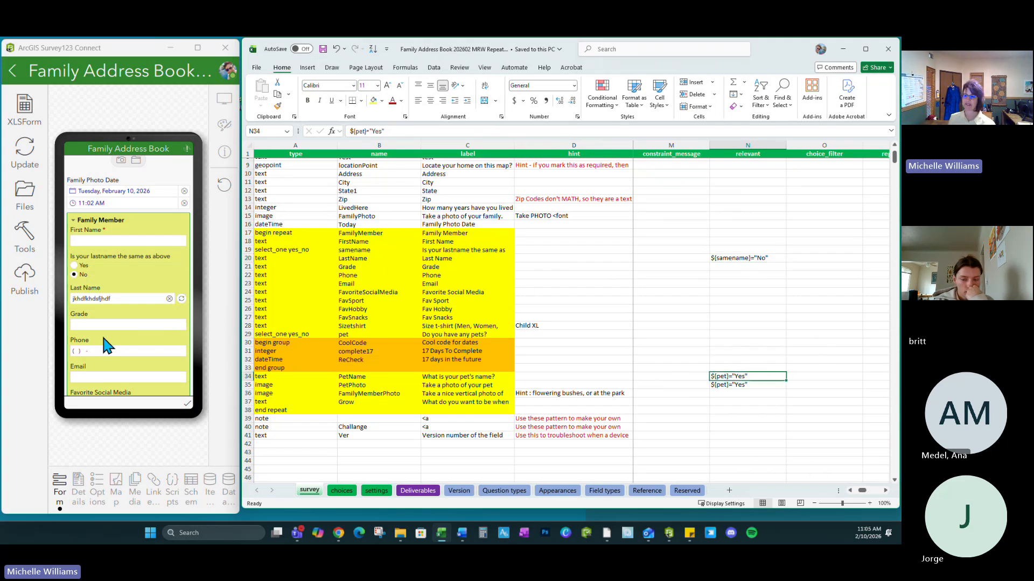
{"action": "scroll", "coordinate": [104, 344], "scroll_direction": "down", "scroll_amount": 10}
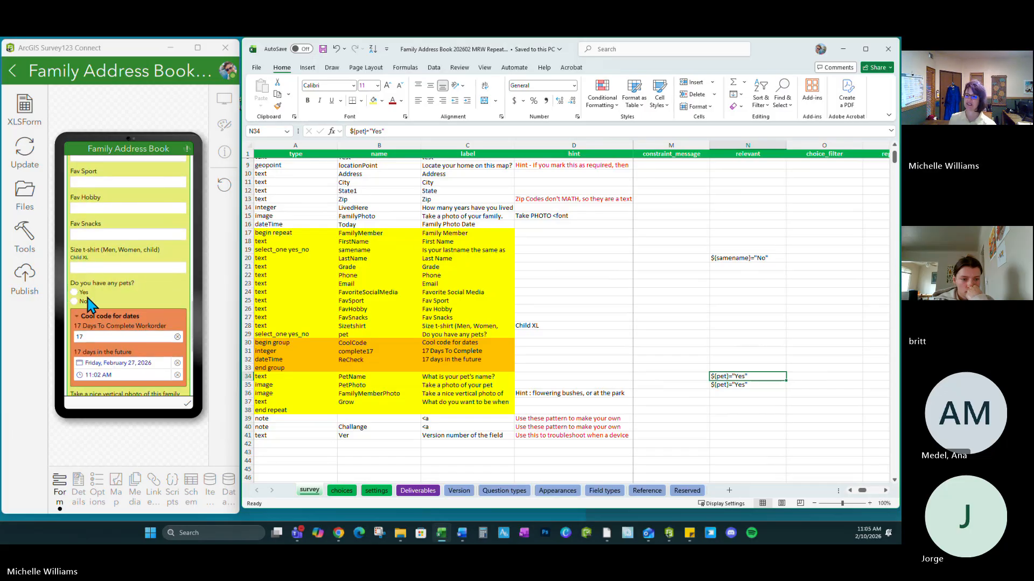
{"action": "left_click", "coordinate": [88, 299]}
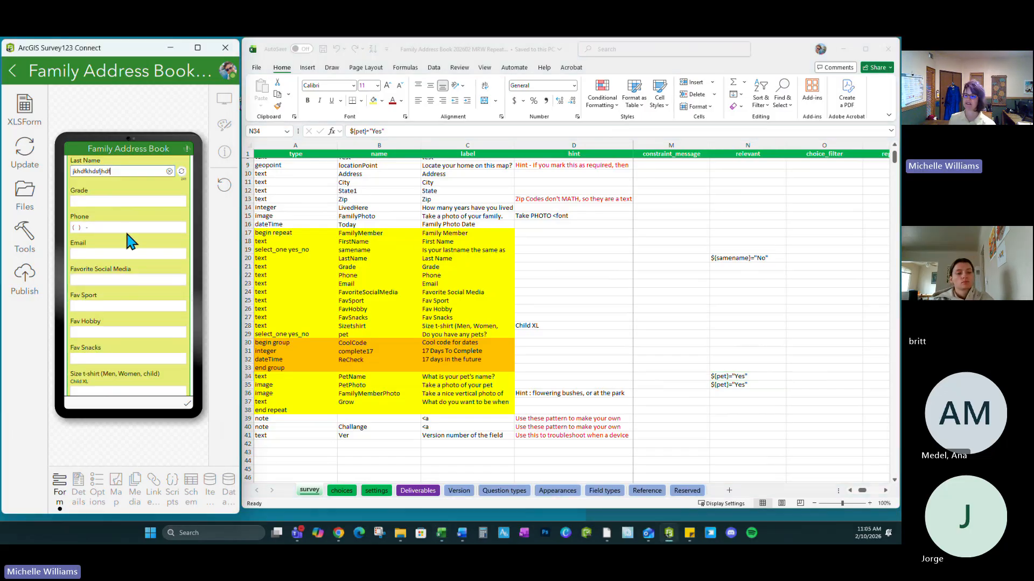
{"action": "scroll", "coordinate": [128, 233], "scroll_direction": "down", "scroll_amount": 5}
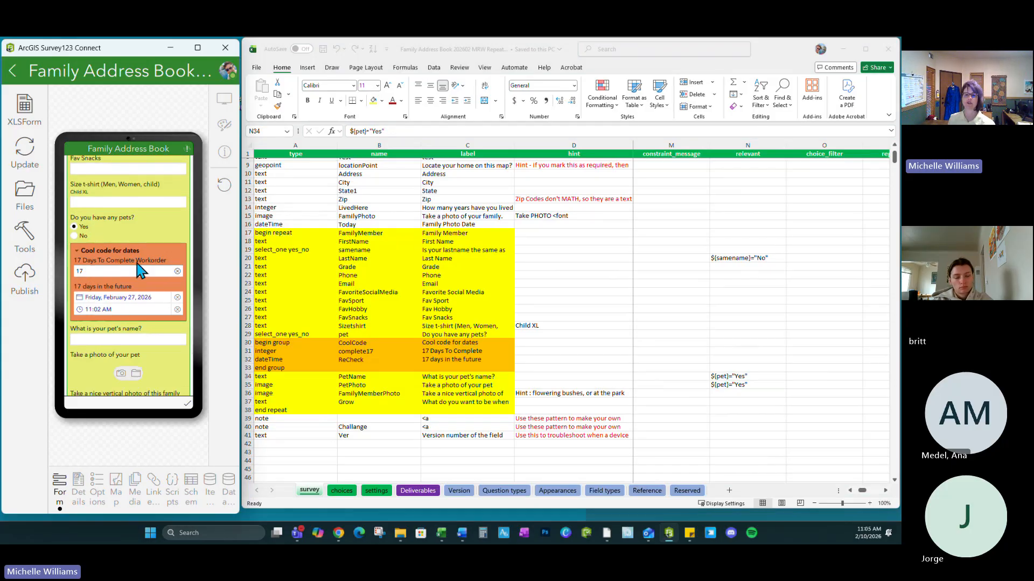
{"action": "left_click", "coordinate": [86, 343]}
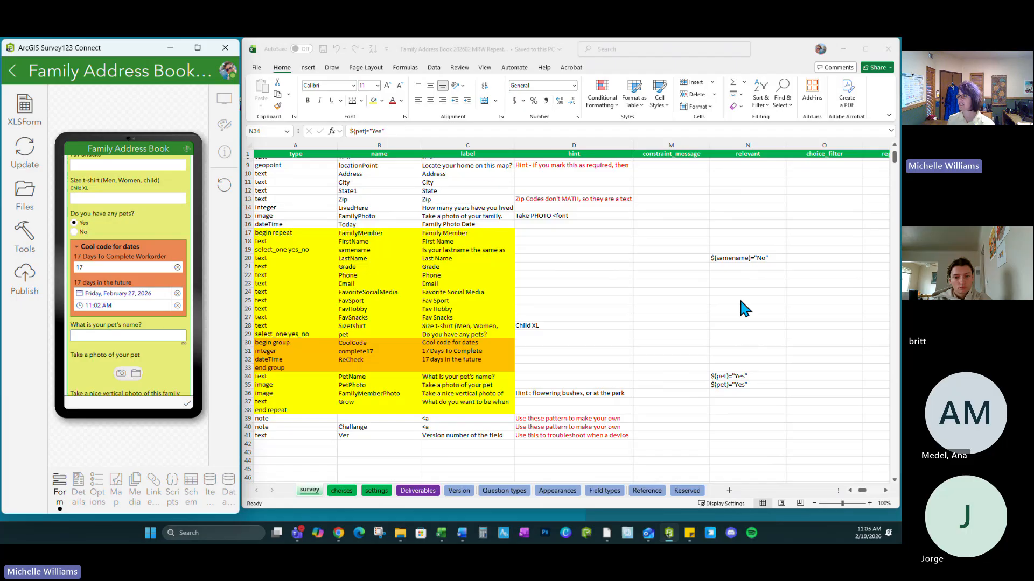
Step: Review the columns beyond relevant up to bind::esri:fieldLength and check the field type of the Challange note in row 40
{"action": "left_click", "coordinate": [740, 258]}
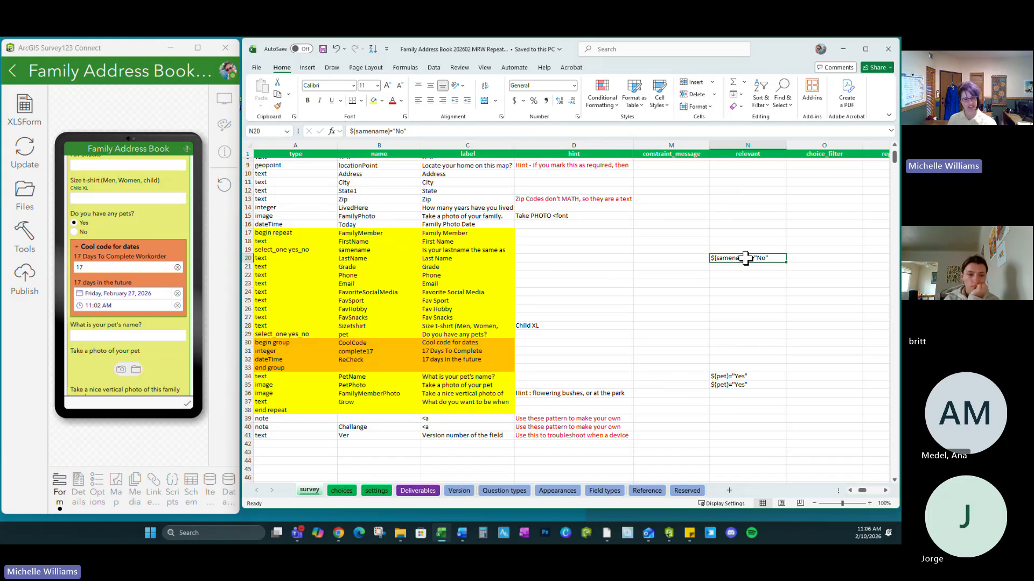
{"action": "key", "text": "Right"}
{"action": "key", "text": "Right"}
{"action": "key", "text": "Right"}
{"action": "key", "text": "Right"}
{"action": "key", "text": "Right"}
{"action": "key", "text": "Right"}
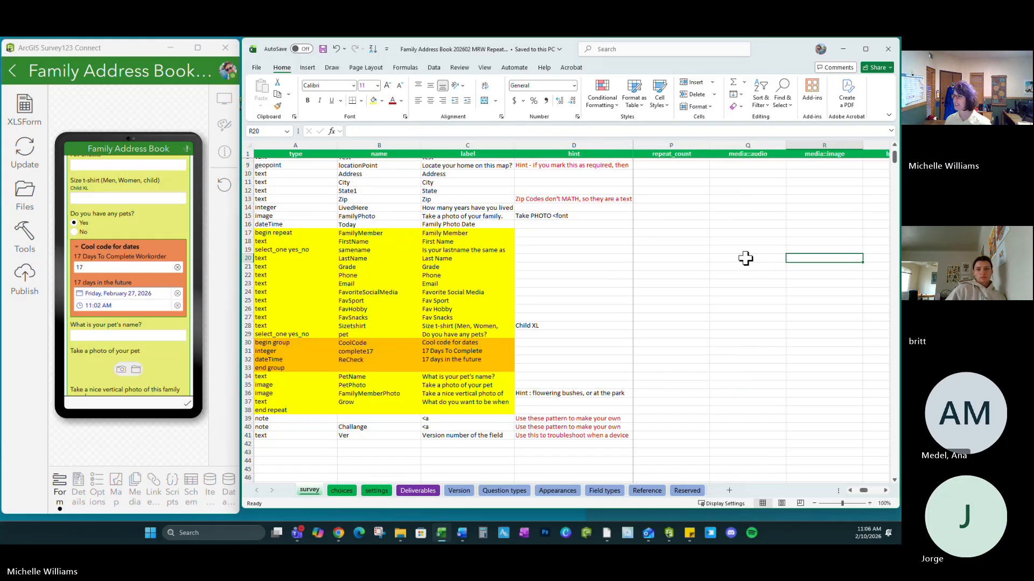
{"action": "key", "text": "Right"}
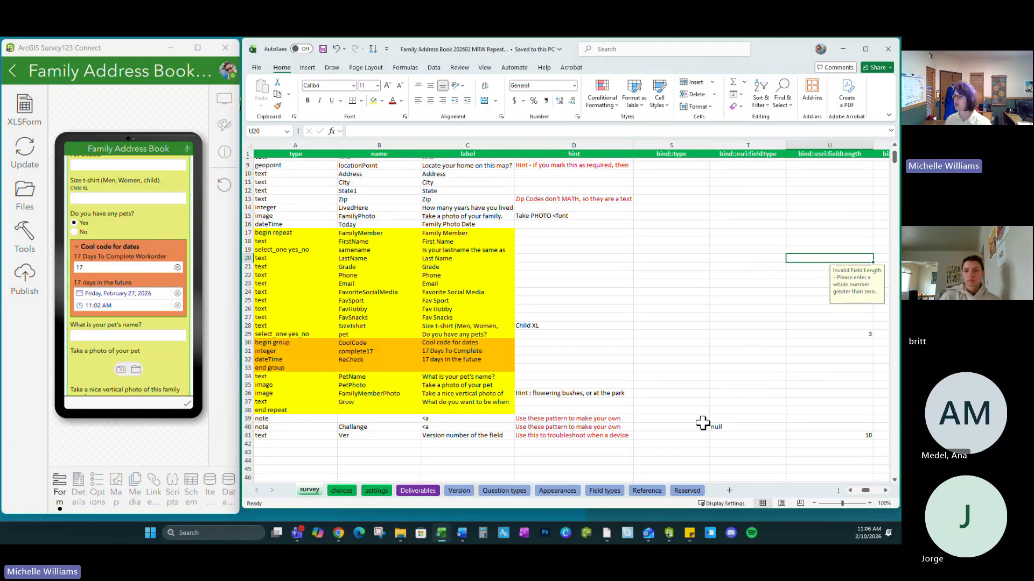
{"action": "left_click", "coordinate": [726, 429]}
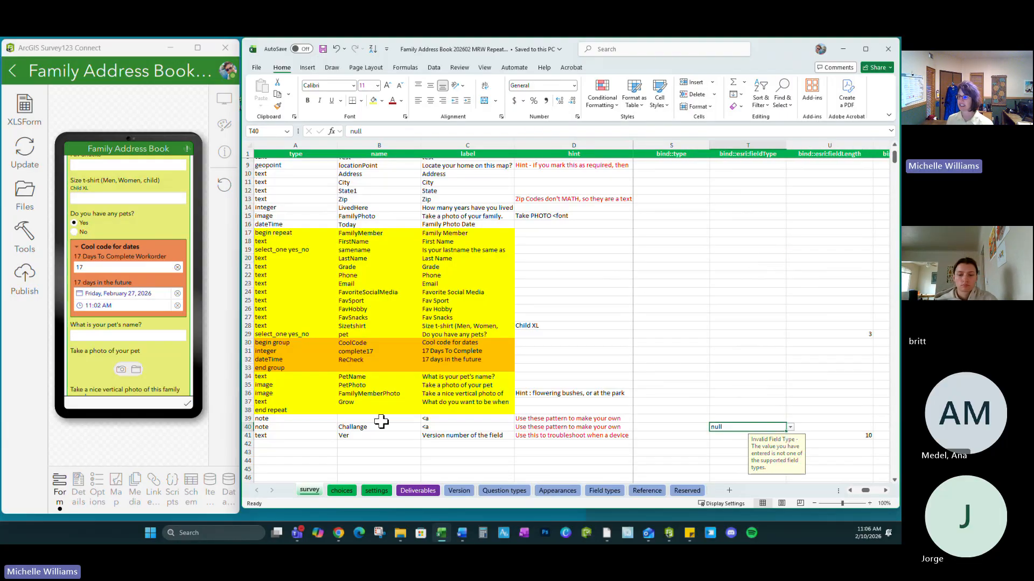
Step: Clear the null field type and the Challange name from the note in row 40, matching the unnamed note in row 39
{"action": "left_click", "coordinate": [355, 418]}
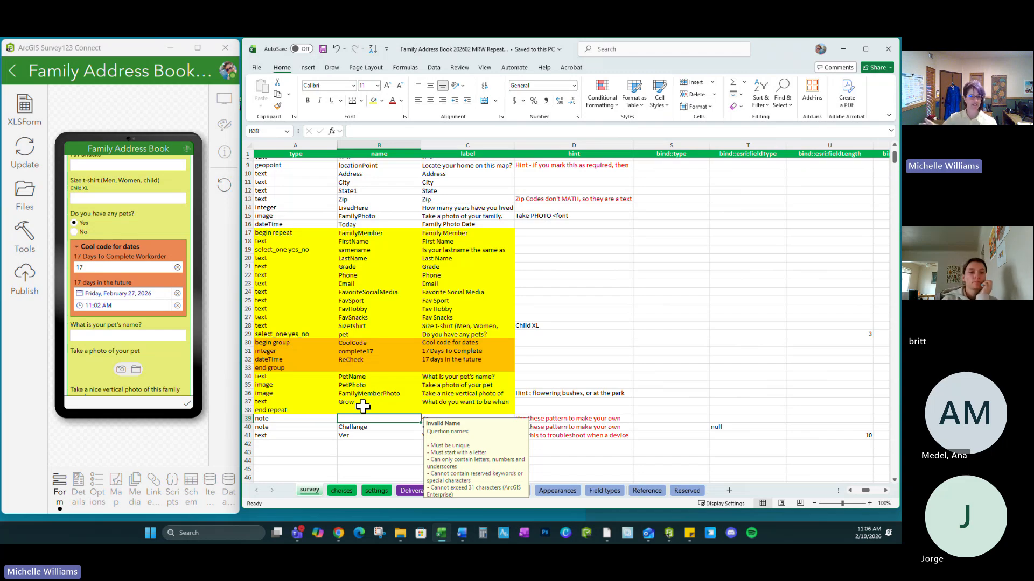
{"action": "key", "text": "Down"}
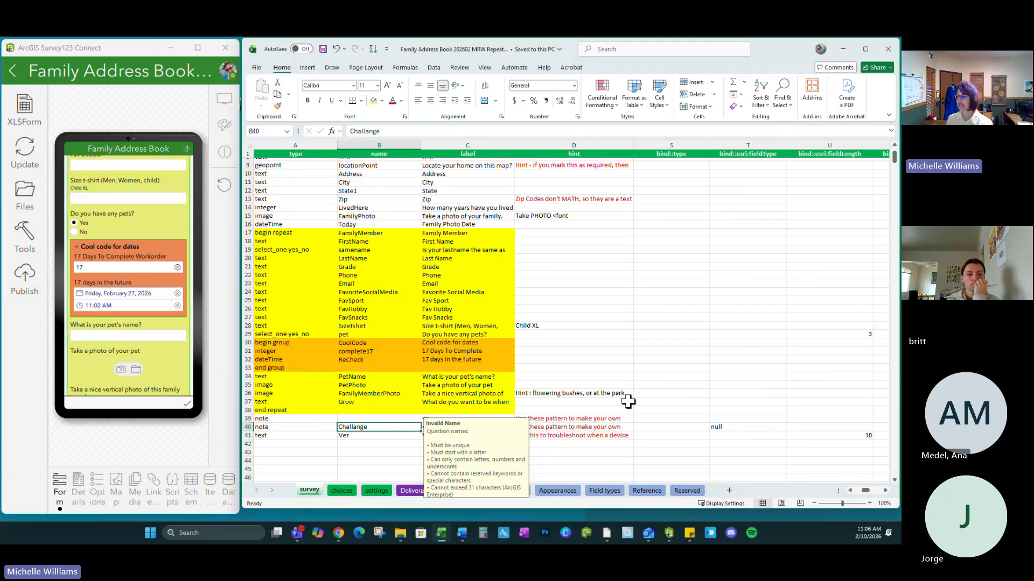
{"action": "left_click", "coordinate": [735, 427]}
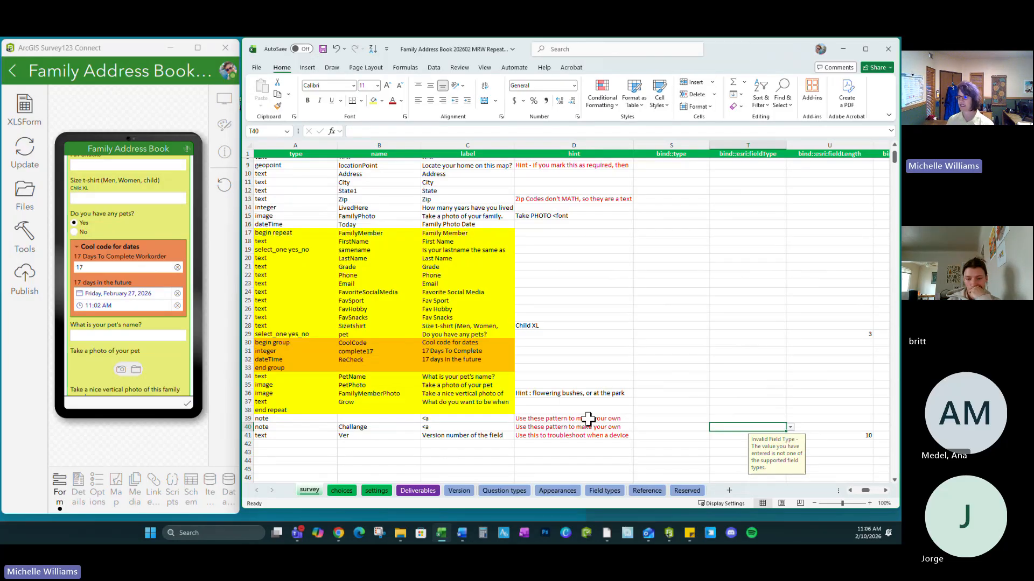
{"action": "left_click", "coordinate": [372, 428]}
{"action": "key", "text": "Delete"}
{"action": "left_click", "coordinate": [625, 372]}
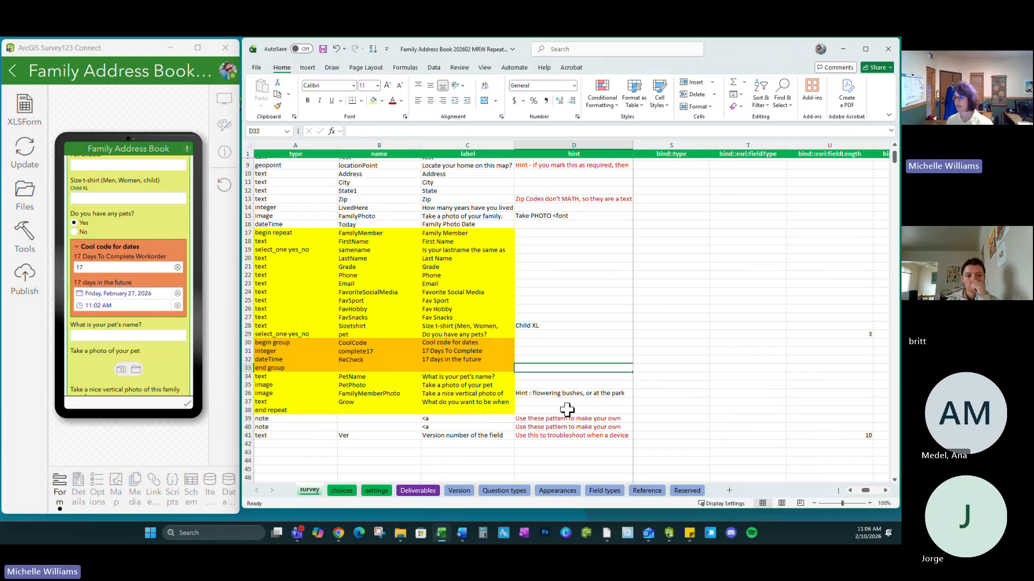
Step: Review the columns up to bind::esri:parameters and check the parameters of the FamilyMember repeat in row 17
{"action": "left_click", "coordinate": [667, 418]}
{"action": "key", "text": "Right"}
{"action": "key", "text": "Right"}
{"action": "key", "text": "Right"}
{"action": "key", "text": "Right"}
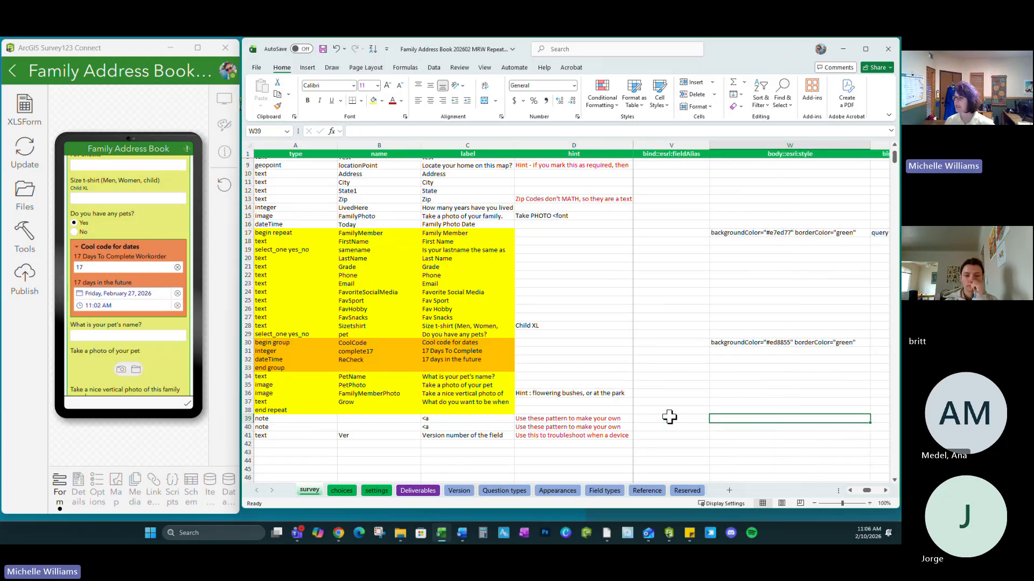
{"action": "key", "text": "Left"}
{"action": "key", "text": "Left"}
{"action": "key", "text": "Right"}
{"action": "key", "text": "Right"}
{"action": "key", "text": "Right"}
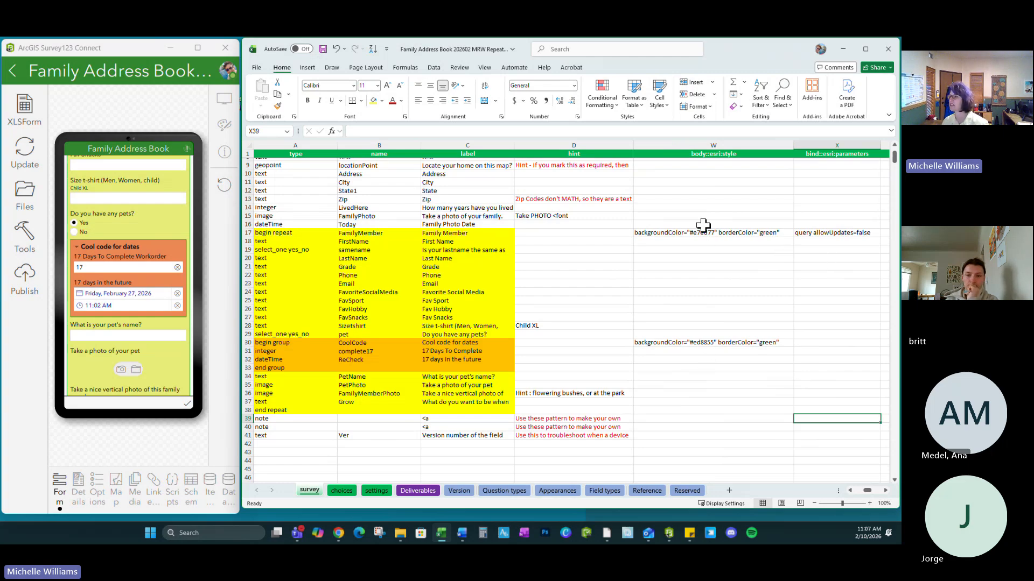
{"action": "left_click", "coordinate": [819, 234]}
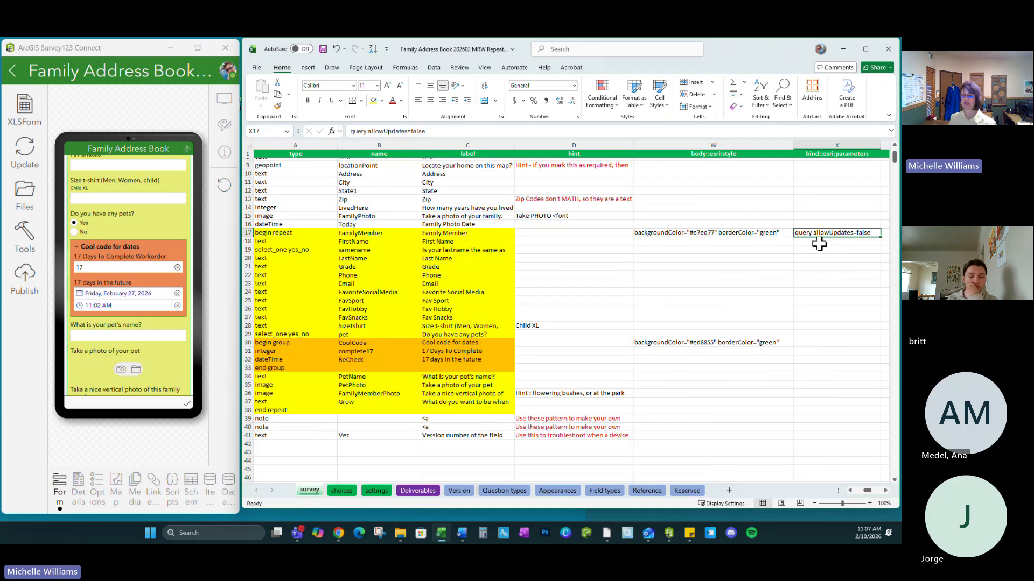
Step: Copy query allowUpdates=false from the FamilyMember repeat's parameters, look it up on Google in Chrome, and return to the workbook
{"action": "double_click", "coordinate": [872, 233]}
{"action": "left_click_drag", "start_coordinate": [872, 233], "coordinate": [728, 230]}
{"action": "key", "text": "ctrl+c"}
{"action": "left_click", "coordinate": [338, 533]}
{"action": "left_click", "coordinate": [712, 68]}
{"action": "key", "text": "ctrl+v"}
{"action": "key", "text": "Return"}
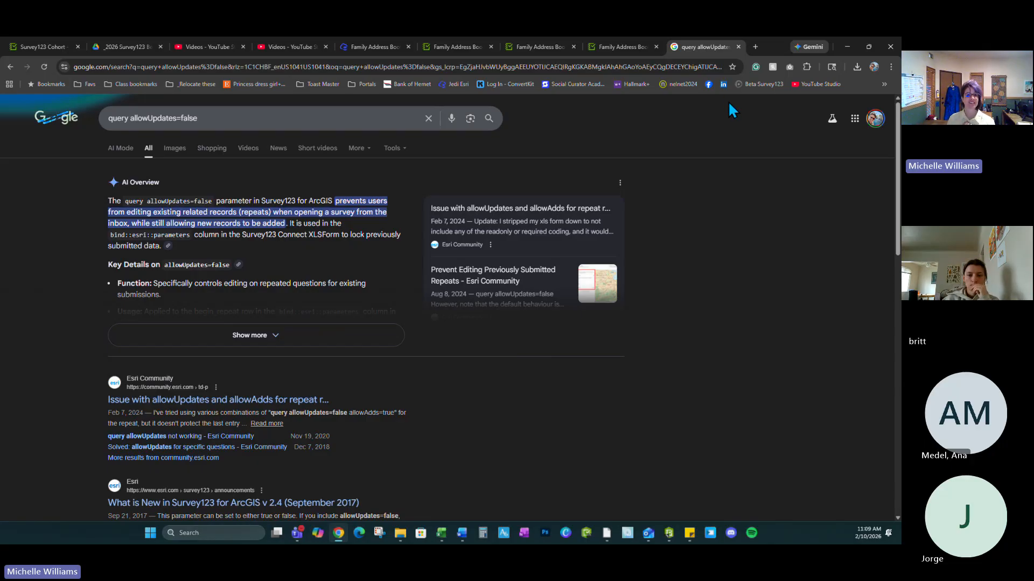
{"action": "left_click", "coordinate": [847, 47]}
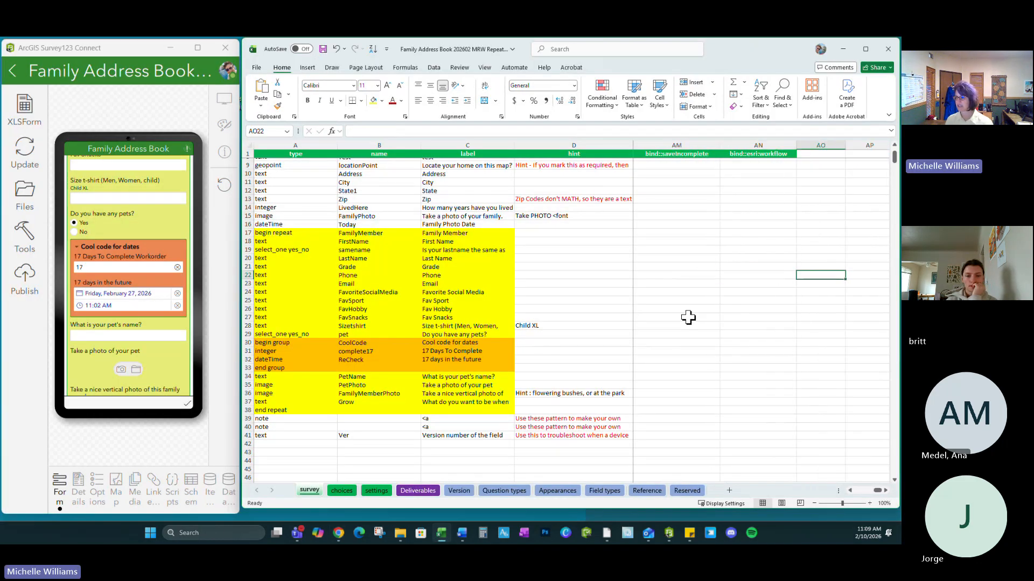
Step: Switch to Survey123 Connect, maximize its window, and examine the title field in the survey's details
{"action": "left_click", "coordinate": [574, 300]}
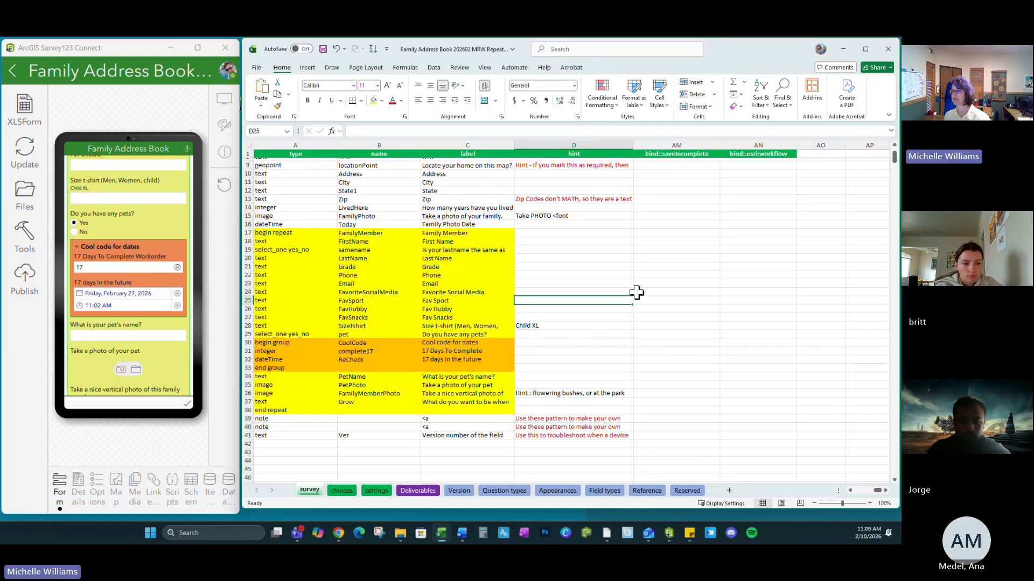
{"action": "left_click", "coordinate": [389, 318]}
{"action": "left_click", "coordinate": [83, 107]}
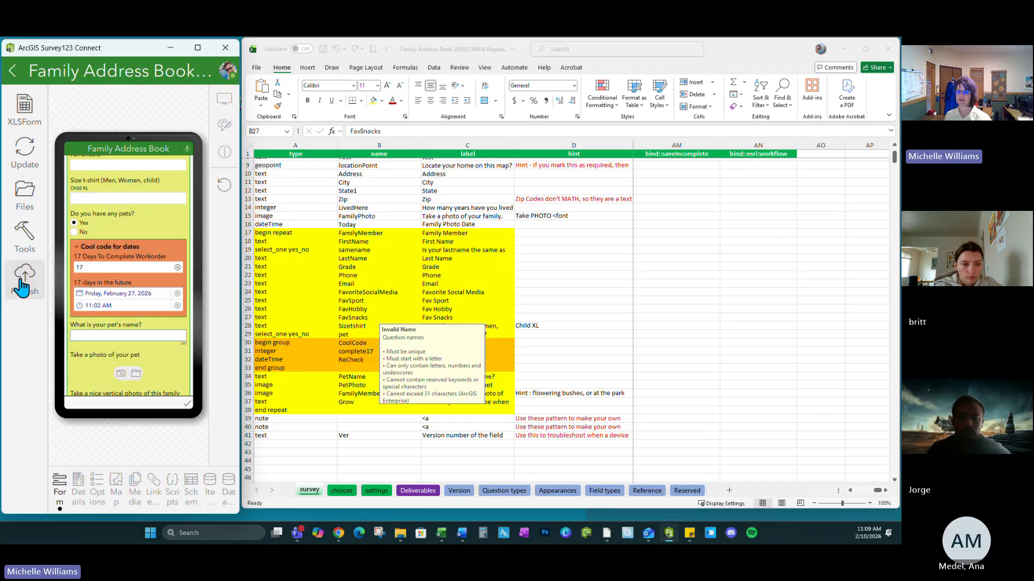
{"action": "left_click", "coordinate": [198, 47]}
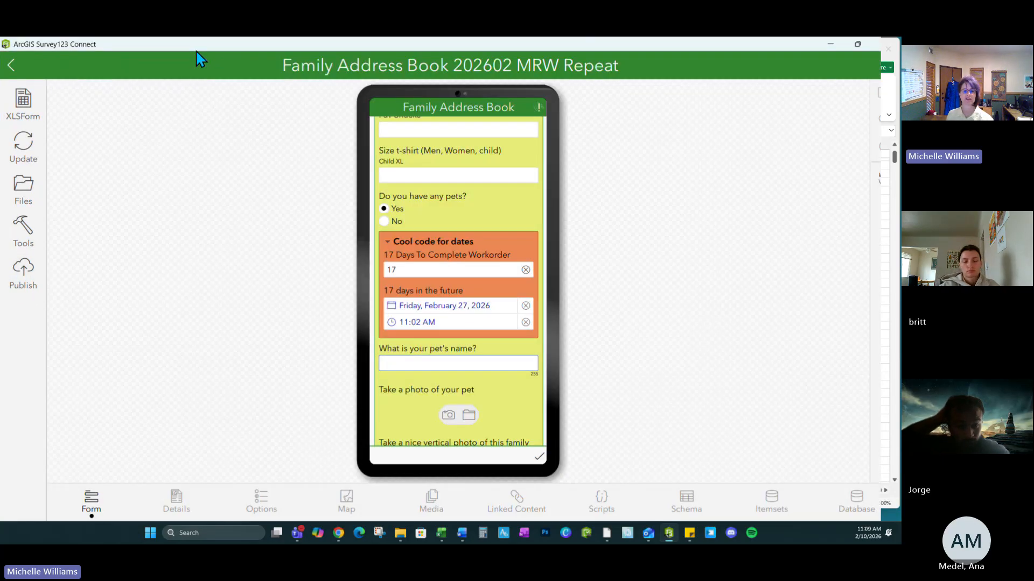
{"action": "left_click", "coordinate": [176, 508]}
{"action": "left_click", "coordinate": [86, 511]}
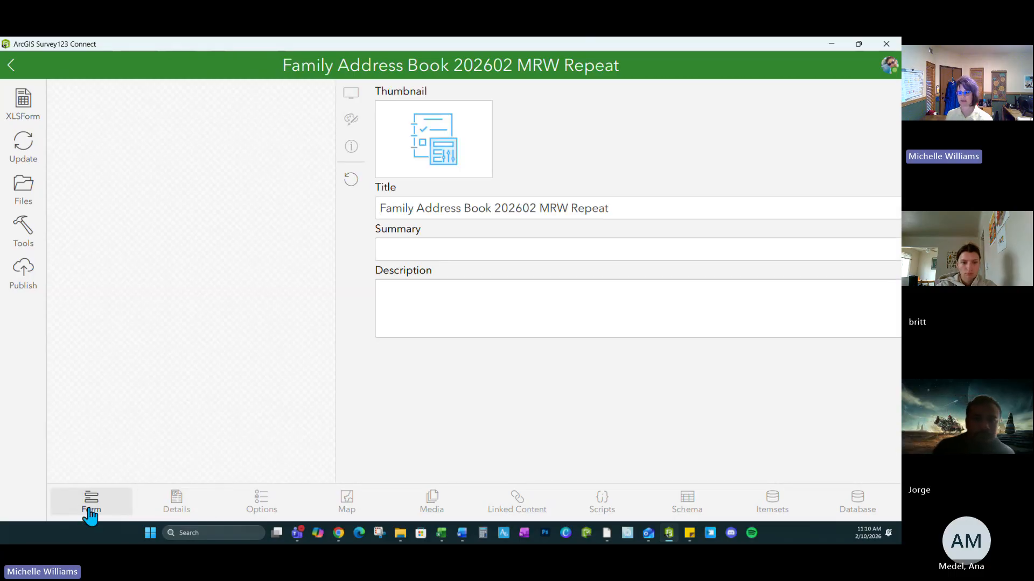
{"action": "left_click", "coordinate": [161, 511]}
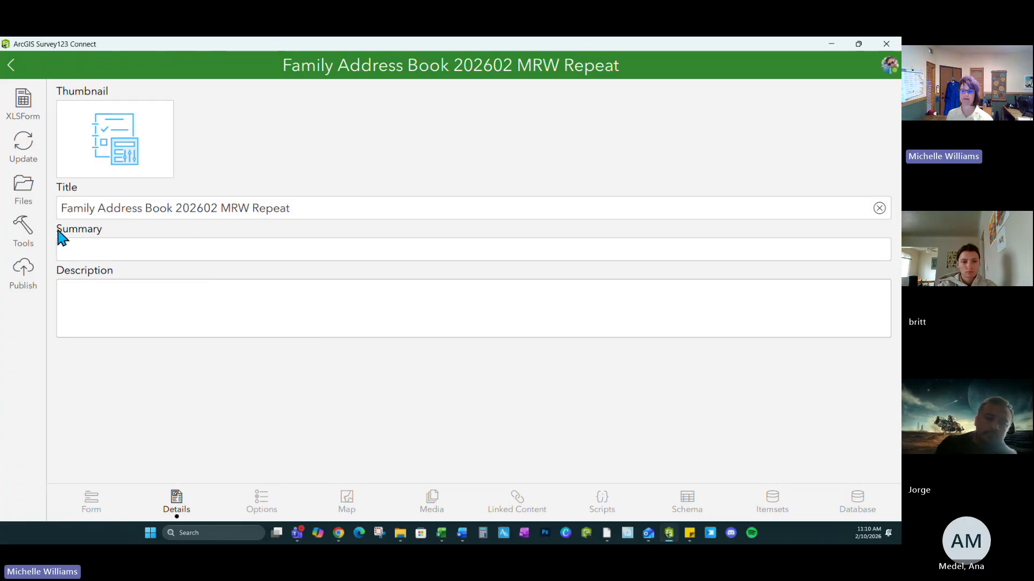
{"action": "left_click", "coordinate": [265, 208]}
{"action": "left_click_drag", "start_coordinate": [265, 210], "coordinate": [59, 219]}
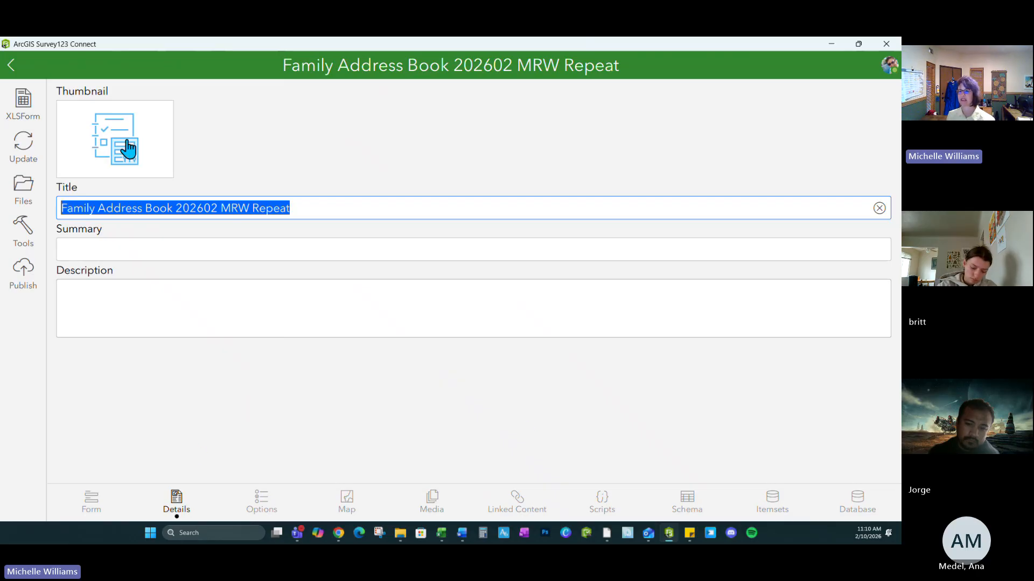
Step: Set the survey thumbnail to the image in the media folder of the Family Address Book 20260203 survey
{"action": "left_click", "coordinate": [122, 154]}
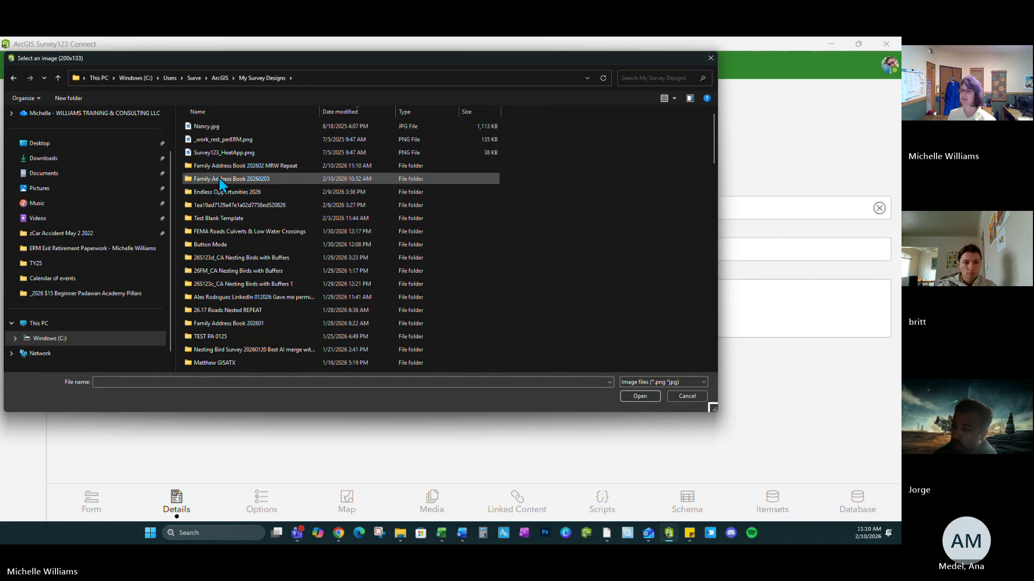
{"action": "double_click", "coordinate": [221, 180]}
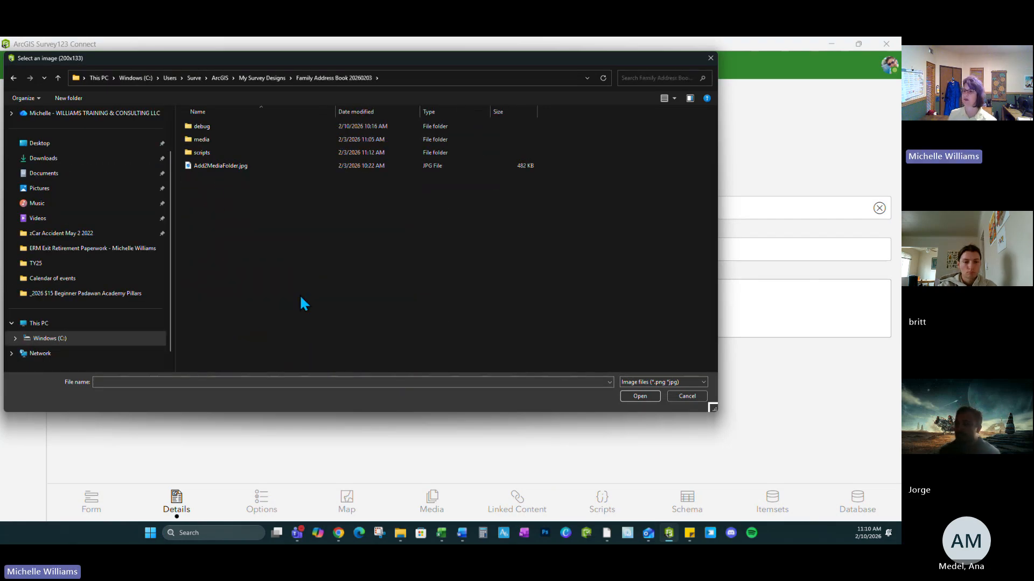
{"action": "double_click", "coordinate": [206, 141]}
{"action": "double_click", "coordinate": [216, 139]}
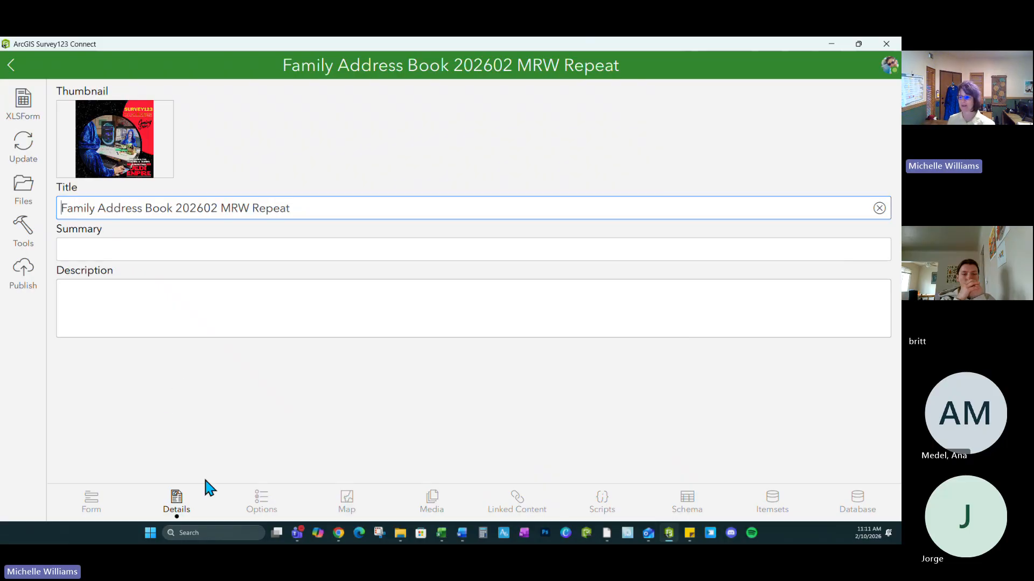
Step: In the survey options, require update to the latest version of this survey and enable the Inbox
{"action": "left_click", "coordinate": [265, 505]}
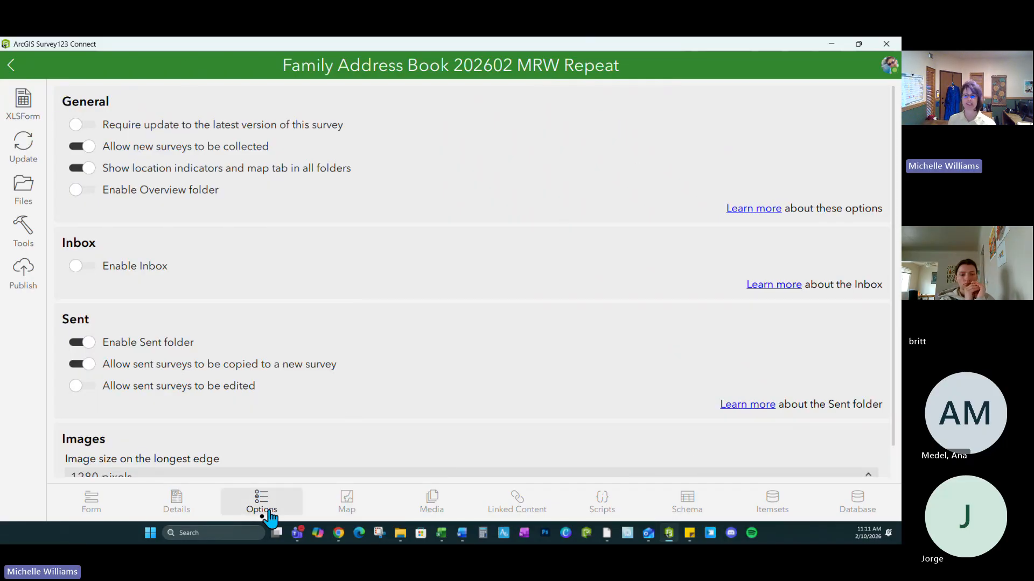
{"action": "left_click", "coordinate": [87, 122]}
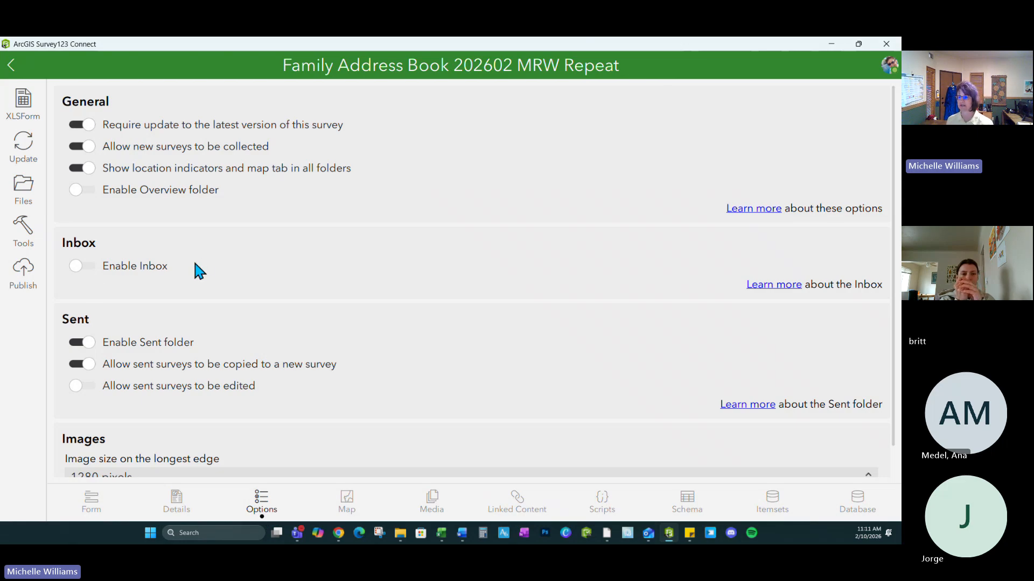
{"action": "left_click", "coordinate": [87, 263]}
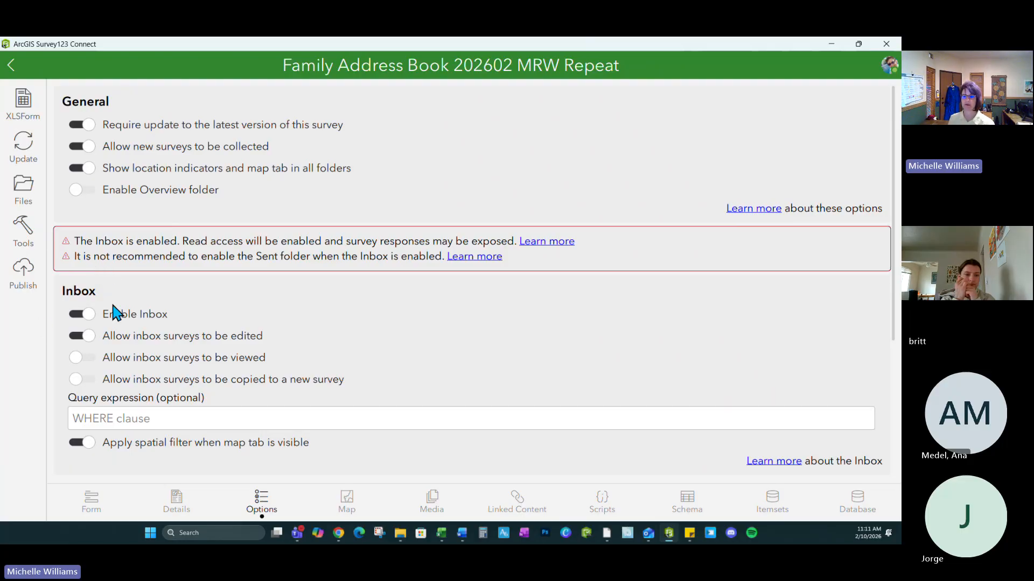
Step: Check the Inbox warnings and optional query expression, and disable the Sent folder
{"action": "scroll", "coordinate": [210, 339], "scroll_direction": "down", "scroll_amount": 3}
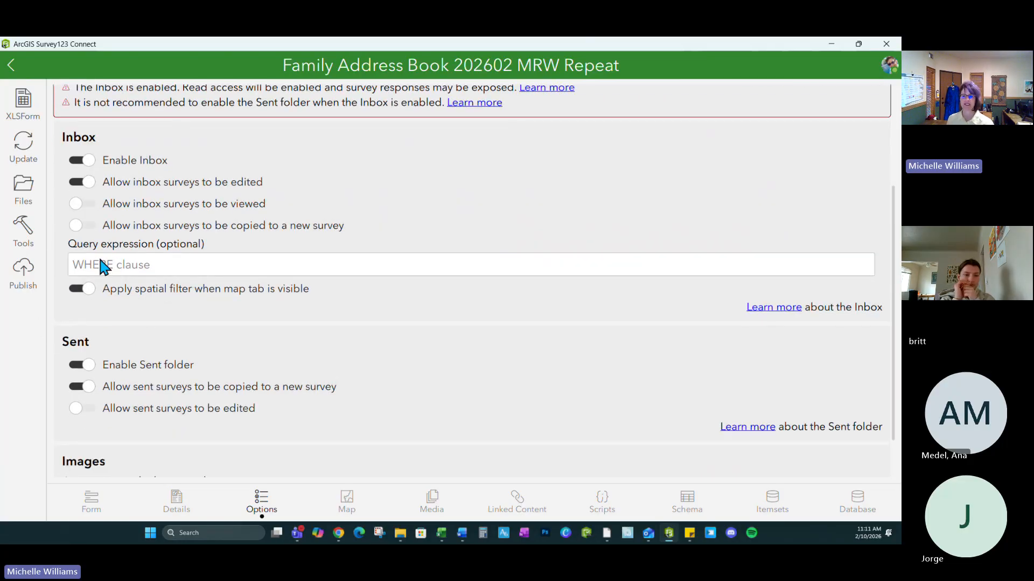
{"action": "left_click", "coordinate": [103, 267]}
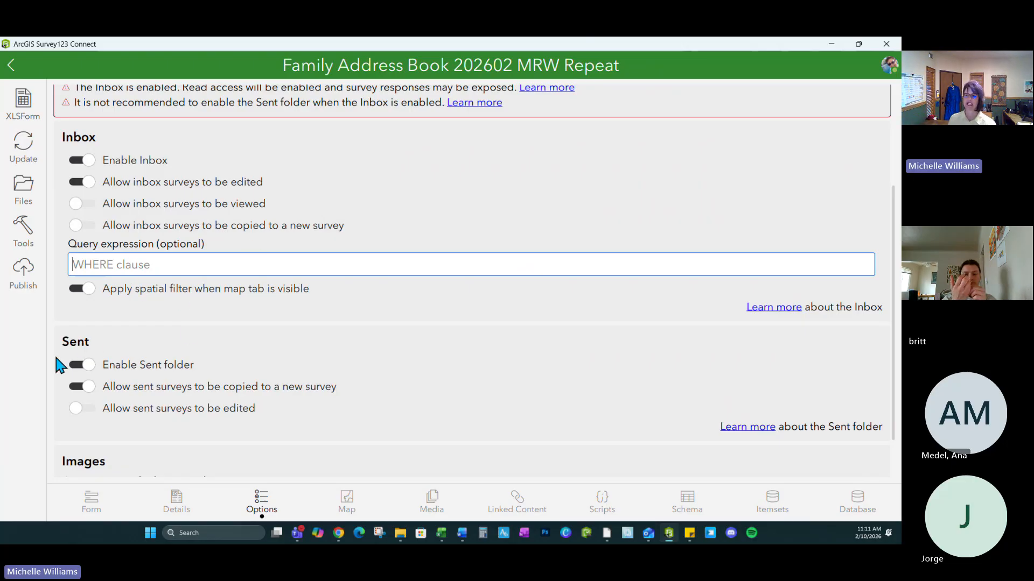
{"action": "scroll", "coordinate": [109, 269], "scroll_direction": "up", "scroll_amount": 3}
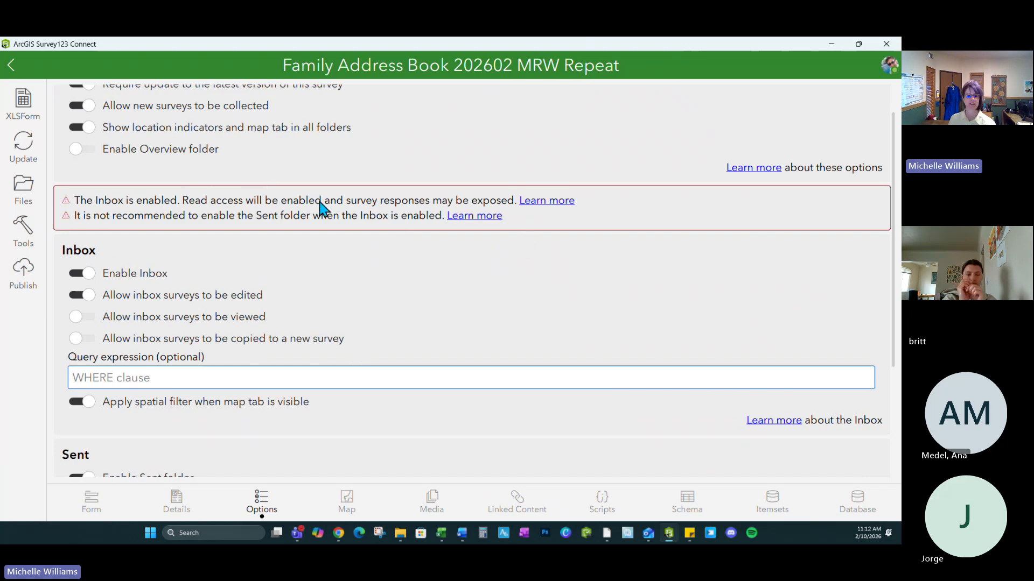
{"action": "scroll", "coordinate": [323, 205], "scroll_direction": "down", "scroll_amount": 2}
{"action": "scroll", "coordinate": [323, 209], "scroll_direction": "down", "scroll_amount": 1}
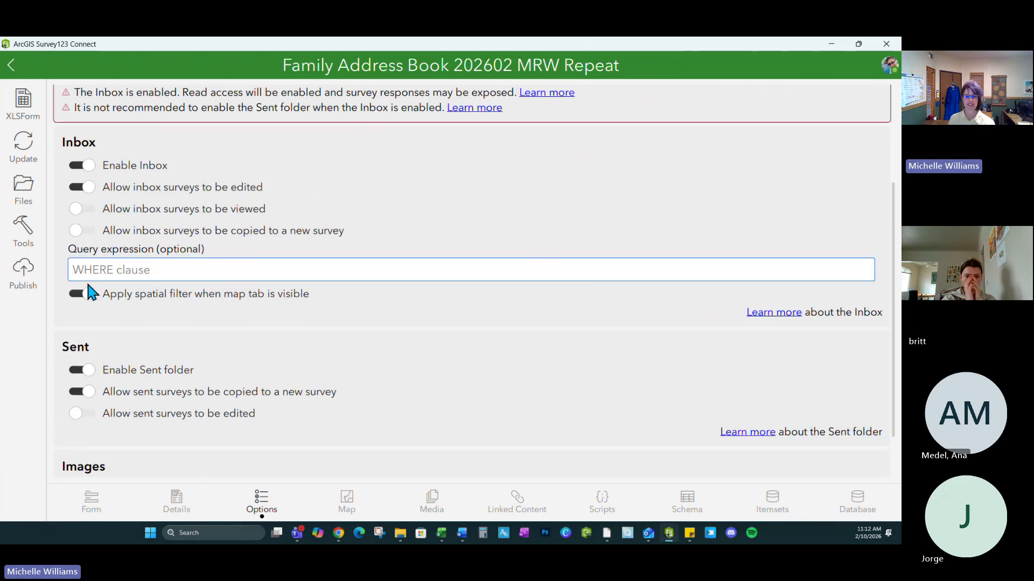
{"action": "left_click", "coordinate": [76, 372]}
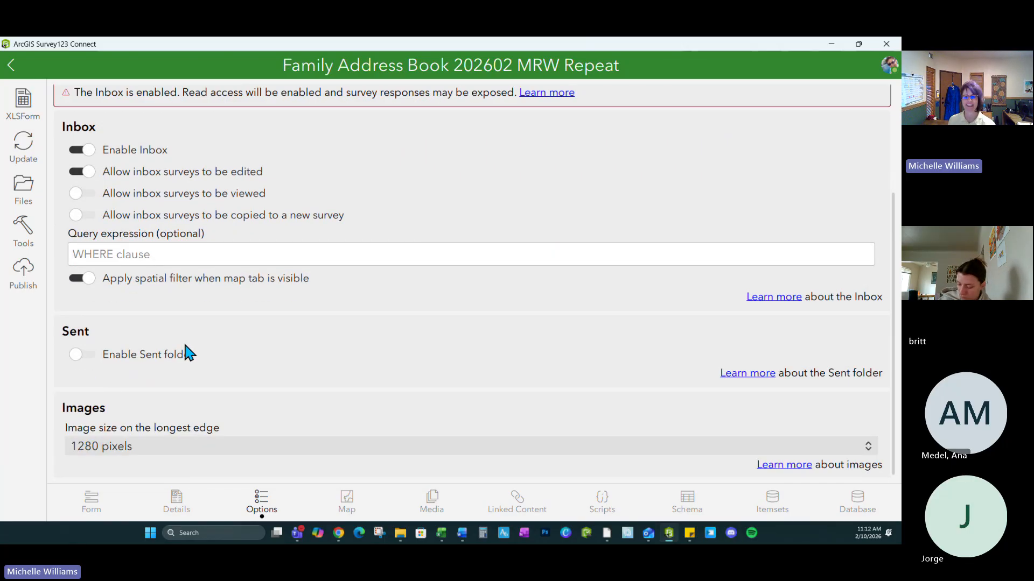
{"action": "scroll", "coordinate": [183, 340], "scroll_direction": "up", "scroll_amount": 2}
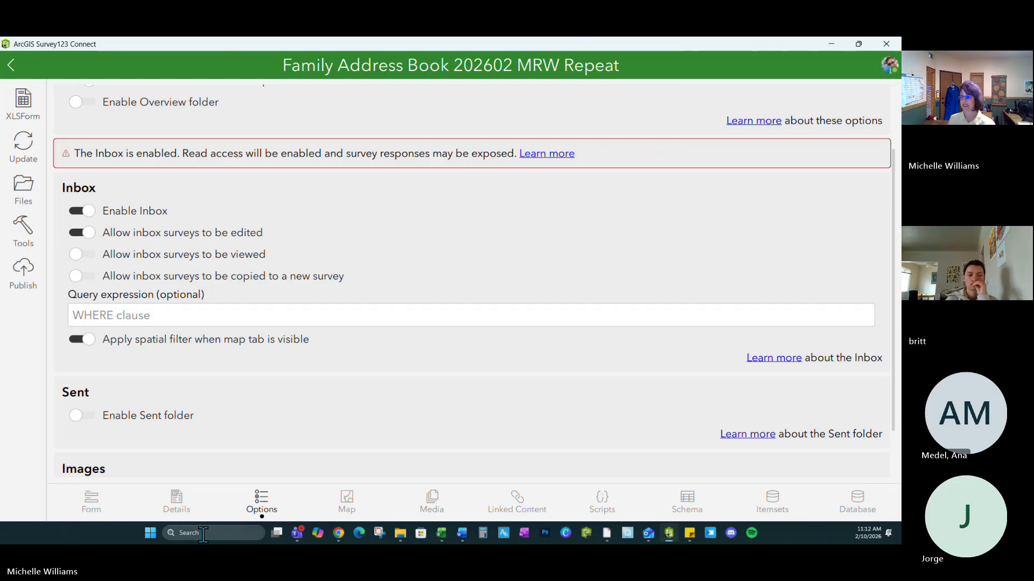
Step: Set the survey map's basemap to Imagery Hybrid
{"action": "left_click", "coordinate": [346, 505]}
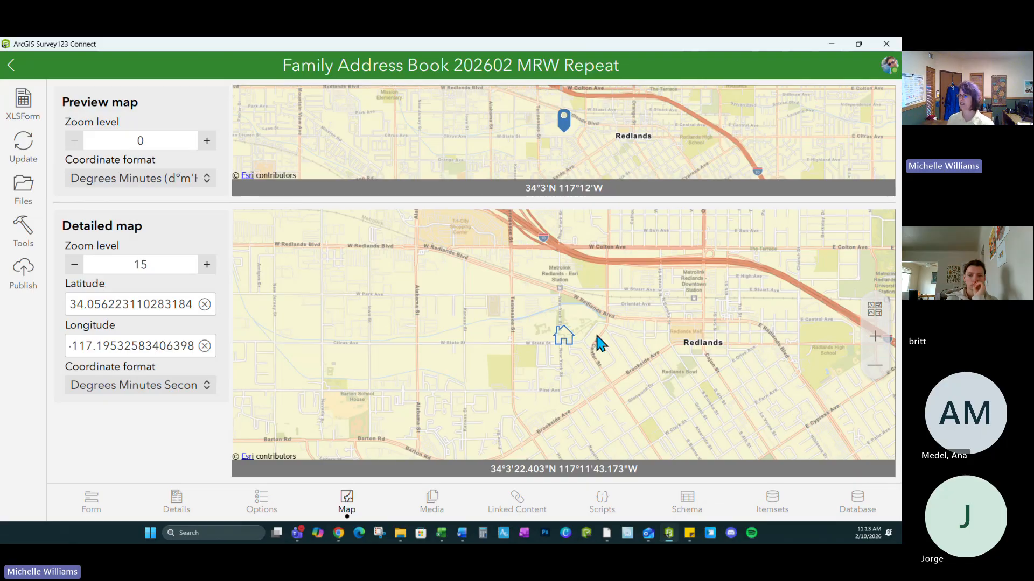
{"action": "left_click", "coordinate": [875, 309]}
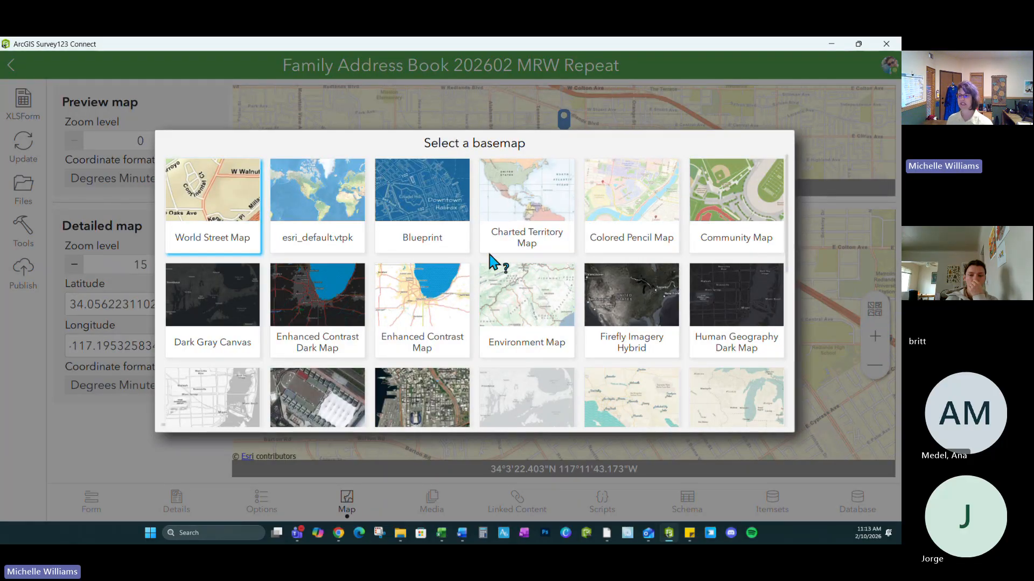
{"action": "scroll", "coordinate": [435, 326], "scroll_direction": "down", "scroll_amount": 2}
{"action": "scroll", "coordinate": [435, 323], "scroll_direction": "down", "scroll_amount": 4}
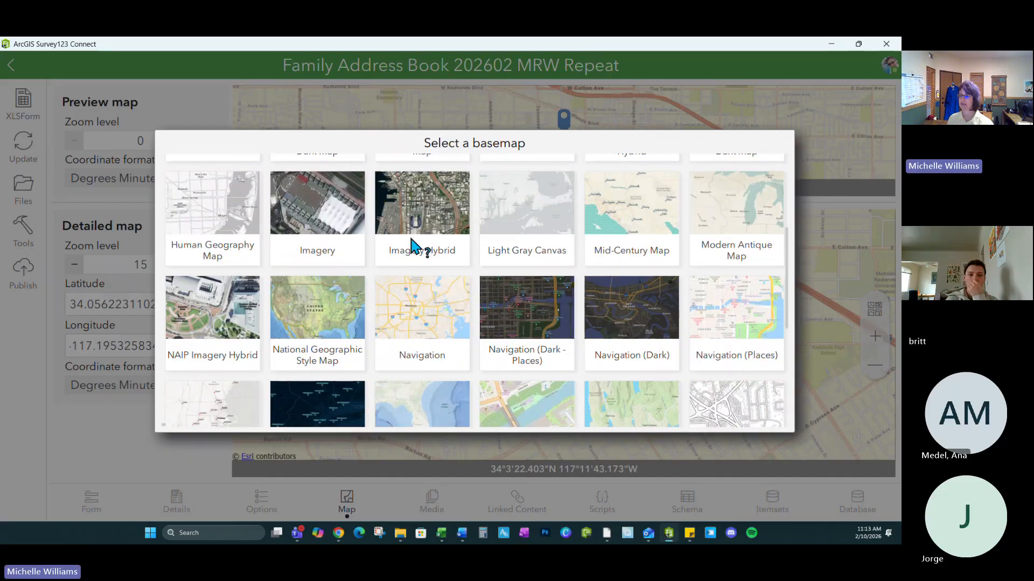
{"action": "left_click", "coordinate": [420, 219]}
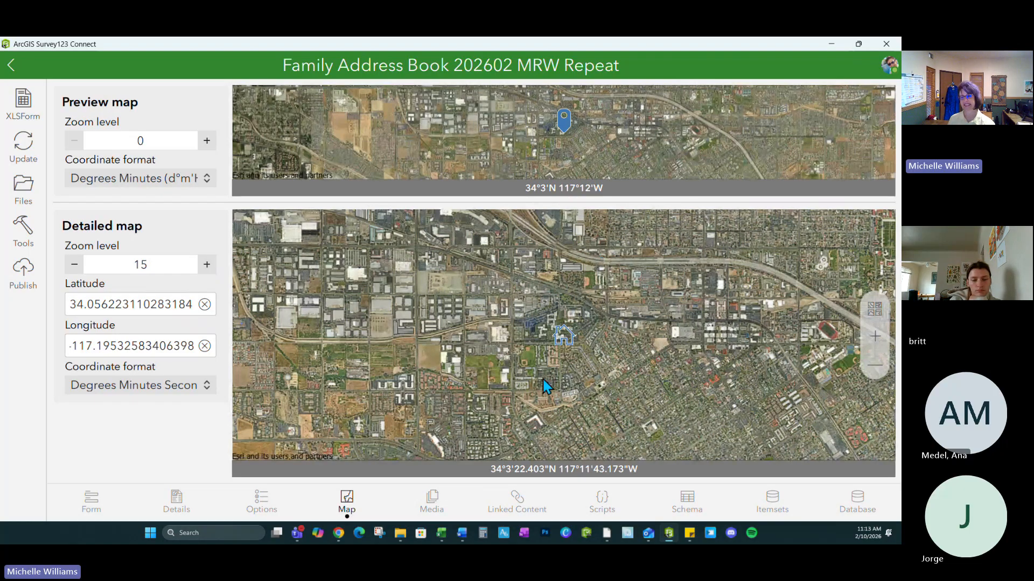
Step: Look through the survey's media, linked content, scripts, schema, itemsets and database pages
{"action": "left_click", "coordinate": [430, 503]}
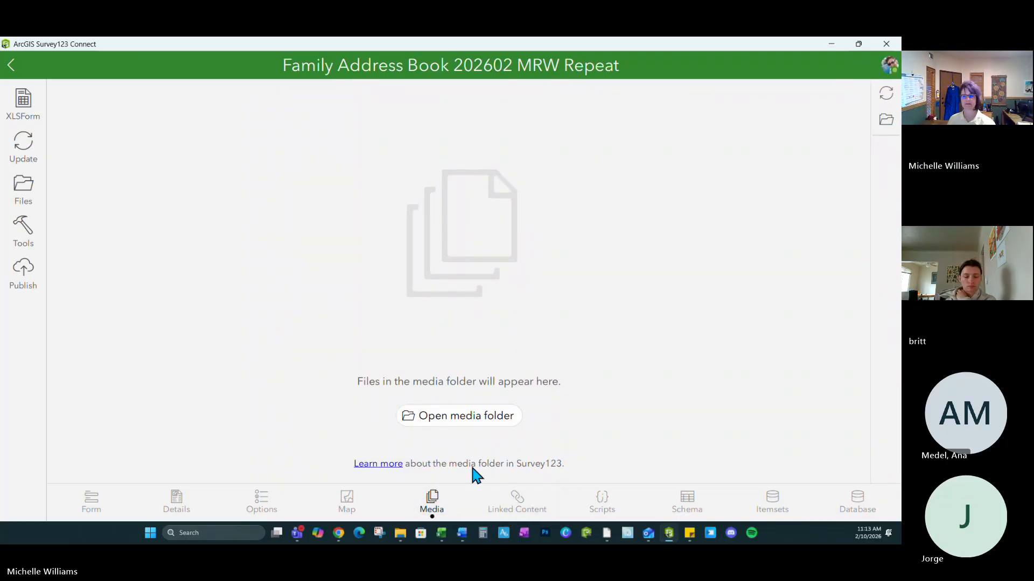
{"action": "left_click", "coordinate": [514, 504]}
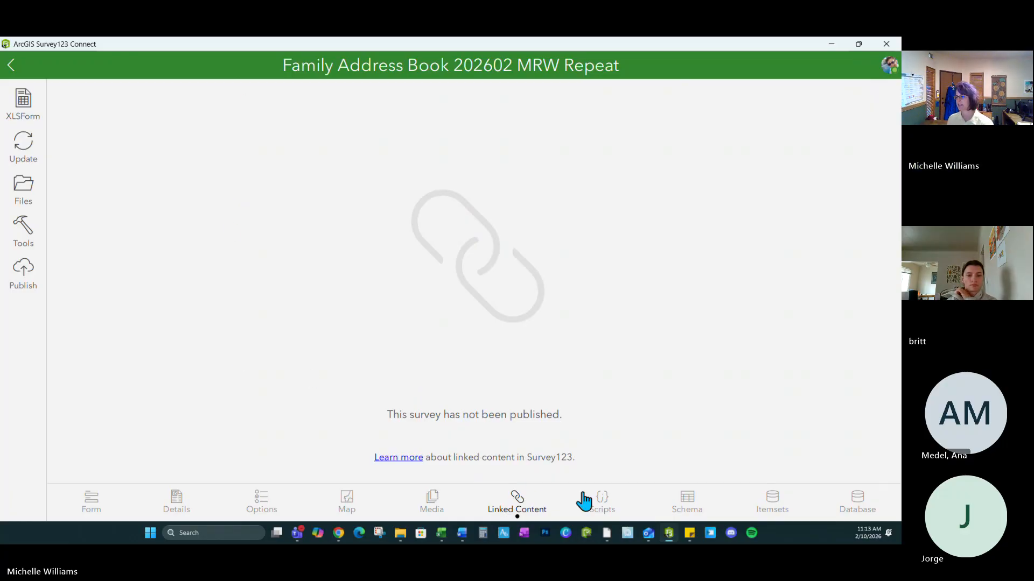
{"action": "left_click", "coordinate": [603, 506]}
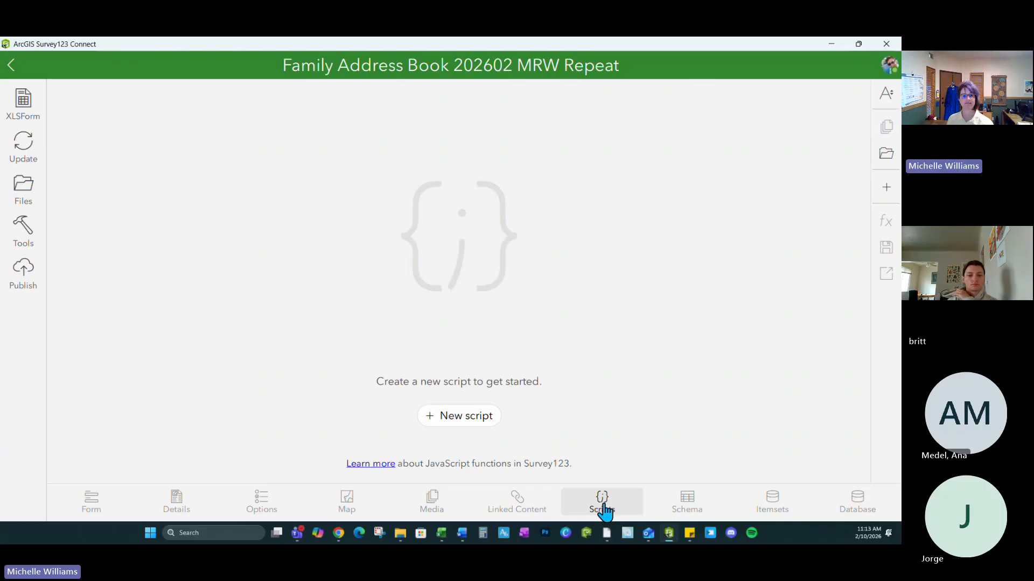
{"action": "left_click", "coordinate": [687, 509]}
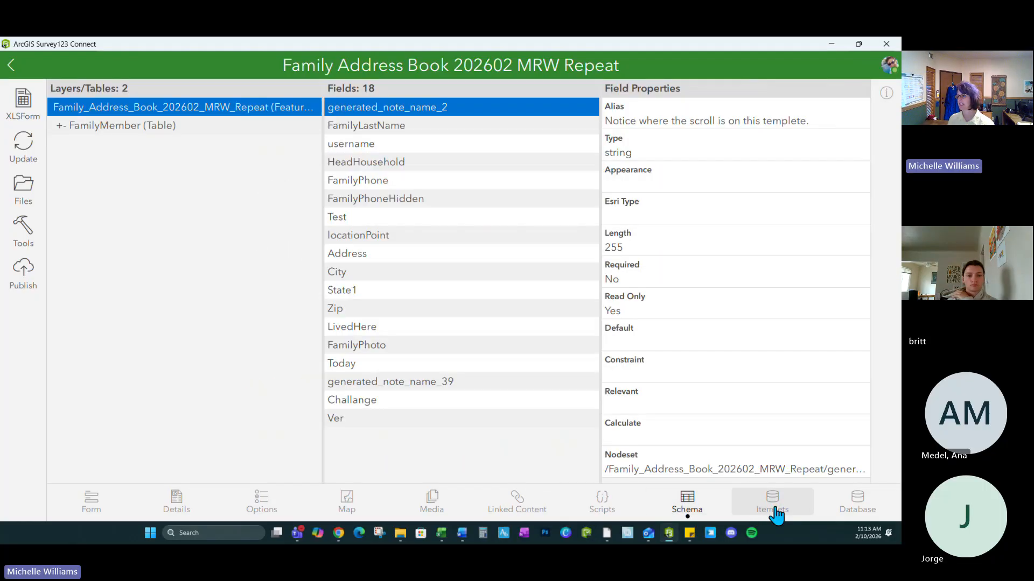
{"action": "left_click", "coordinate": [773, 509]}
{"action": "left_click", "coordinate": [871, 505]}
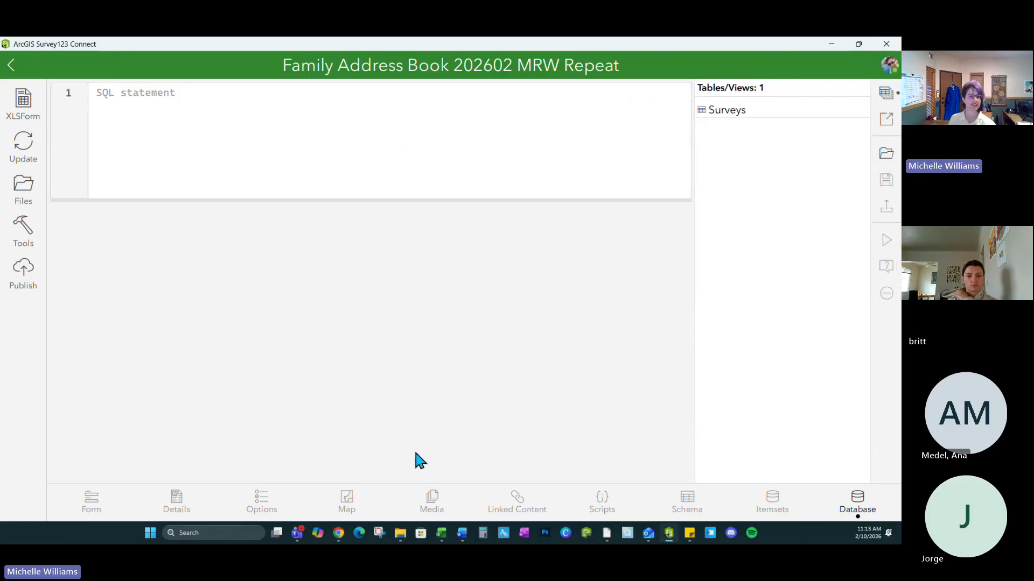
Step: Return to the form preview, restore the window beside the workbook, and view the first rows of the survey sheet
{"action": "left_click", "coordinate": [84, 503]}
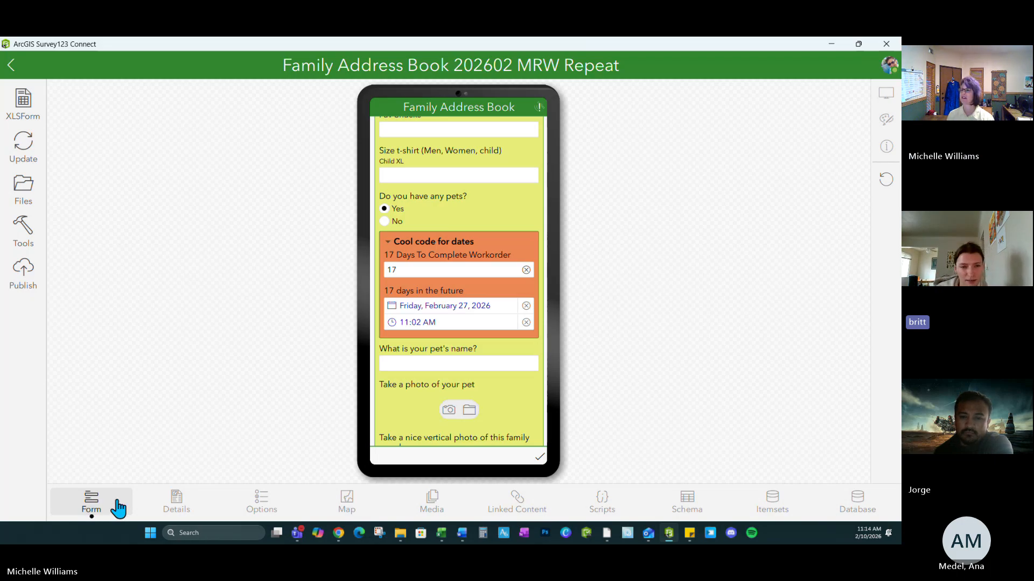
{"action": "left_click", "coordinate": [859, 44]}
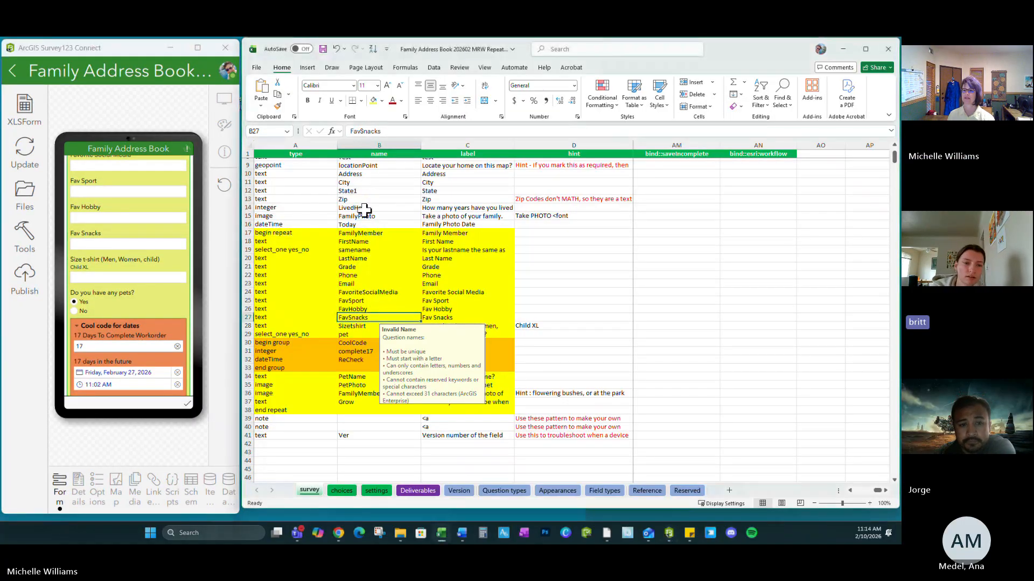
{"action": "left_click", "coordinate": [323, 268]}
{"action": "scroll", "coordinate": [322, 269], "scroll_direction": "up", "scroll_amount": 3}
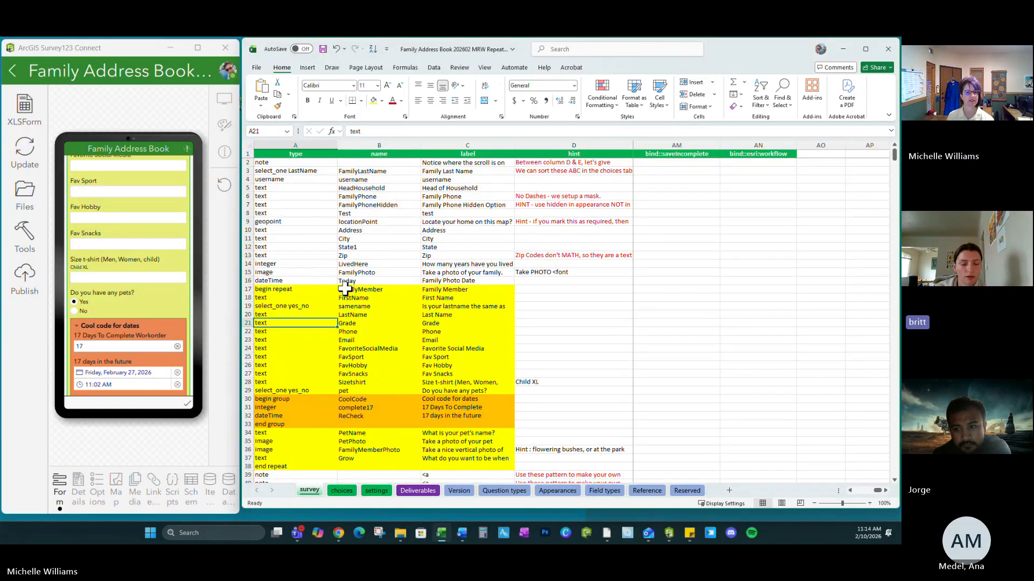
Step: Locate the version number question in row 41 of the survey sheet and at the end of the form preview
{"action": "scroll", "coordinate": [311, 360], "scroll_direction": "down", "scroll_amount": 3}
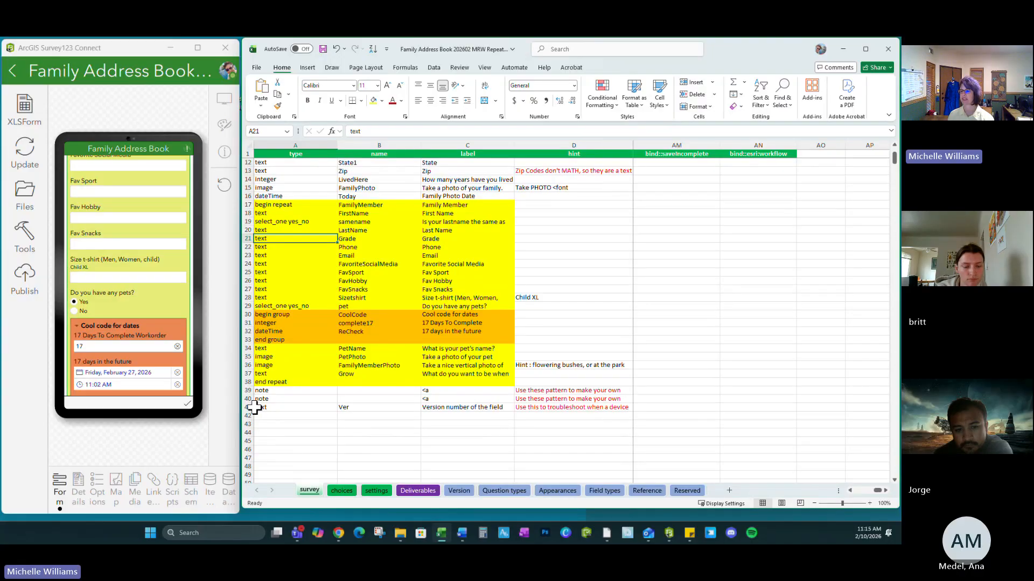
{"action": "left_click", "coordinate": [247, 408]}
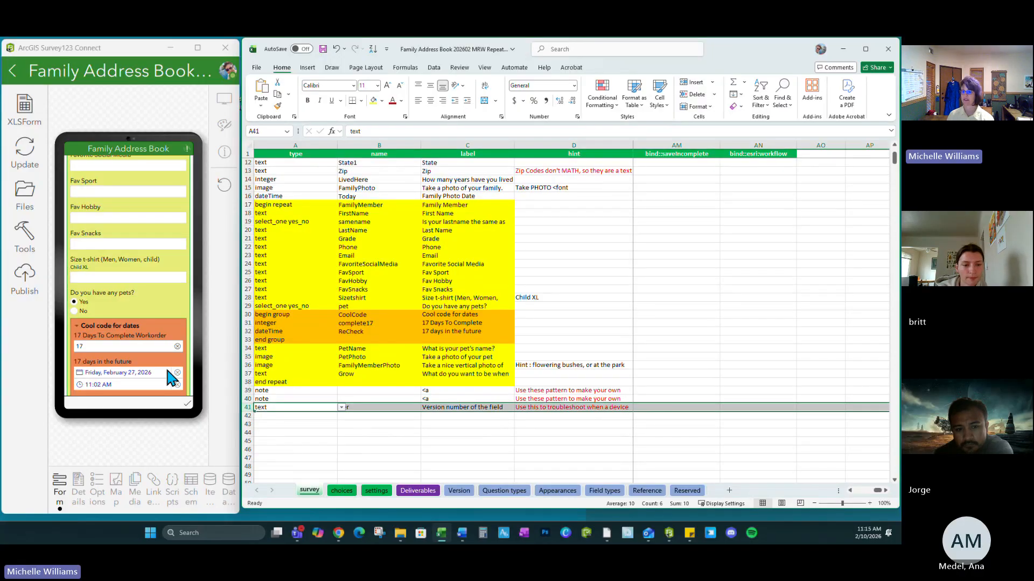
{"action": "scroll", "coordinate": [137, 358], "scroll_direction": "down", "scroll_amount": 10}
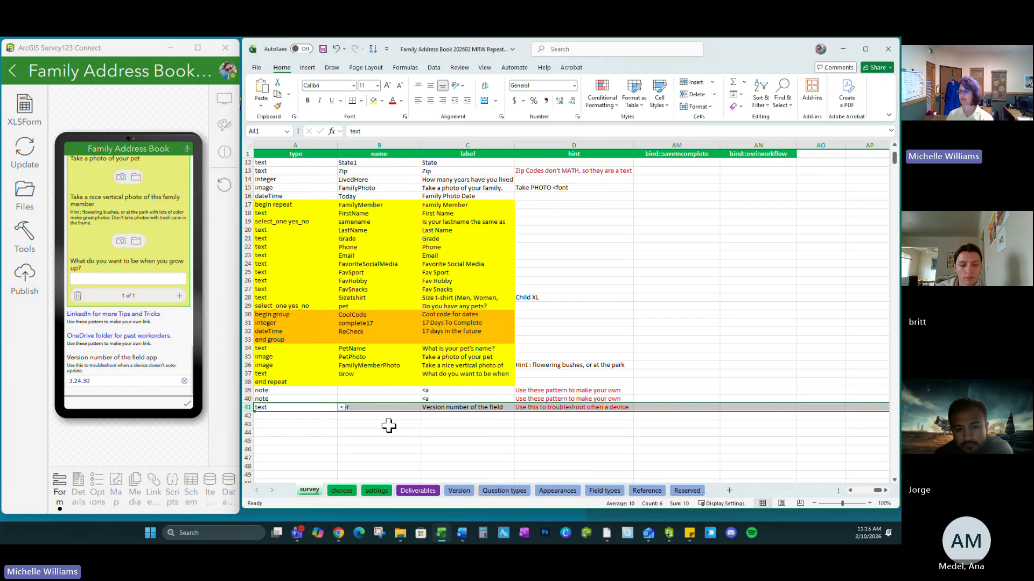
Step: Remove the Ver question row from the survey sheet, save the workbook, and check the end of the refreshed form preview
{"action": "key", "text": "ctrl+z"}
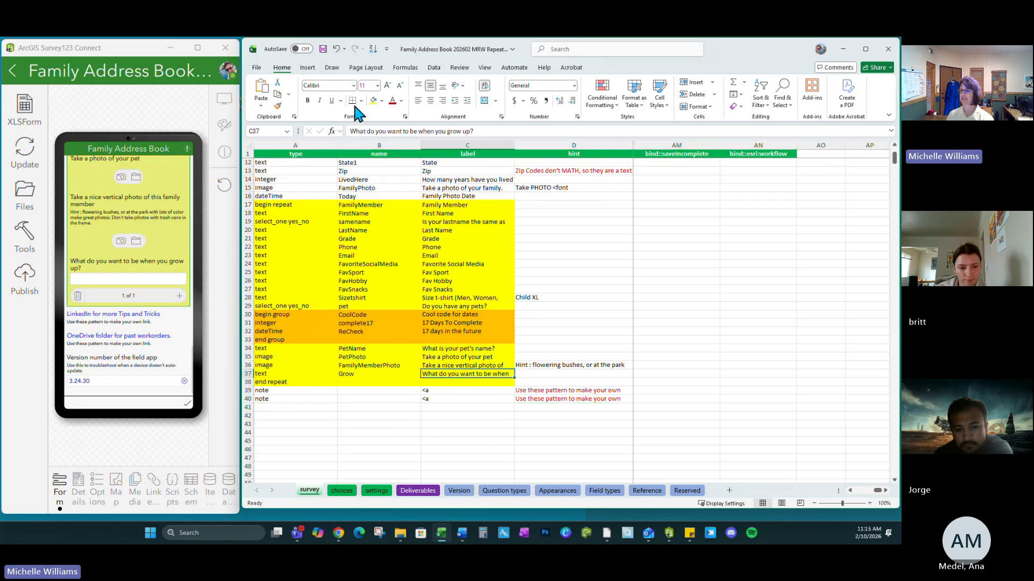
{"action": "left_click", "coordinate": [323, 49]}
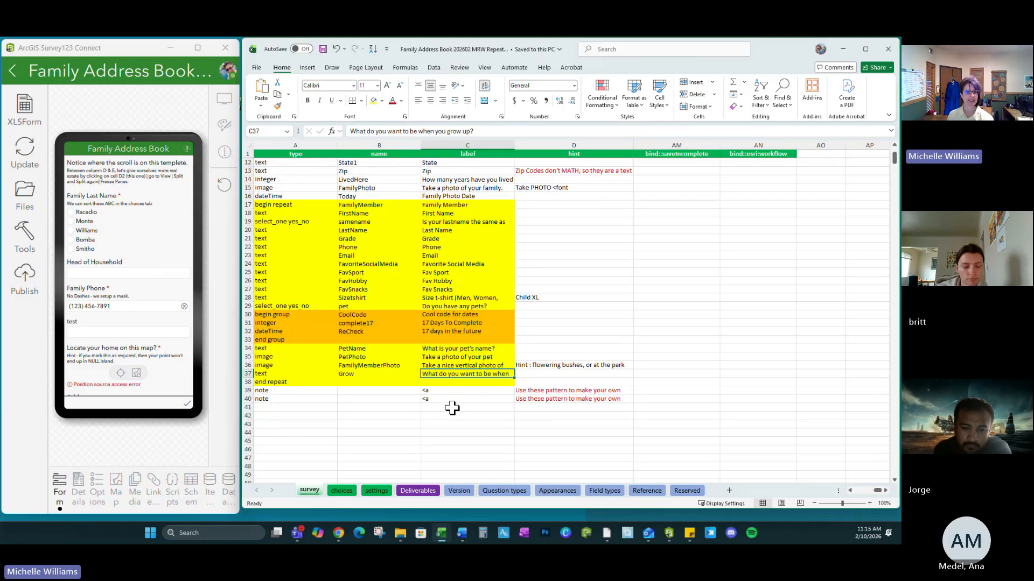
{"action": "scroll", "coordinate": [91, 285], "scroll_direction": "down", "scroll_amount": 10}
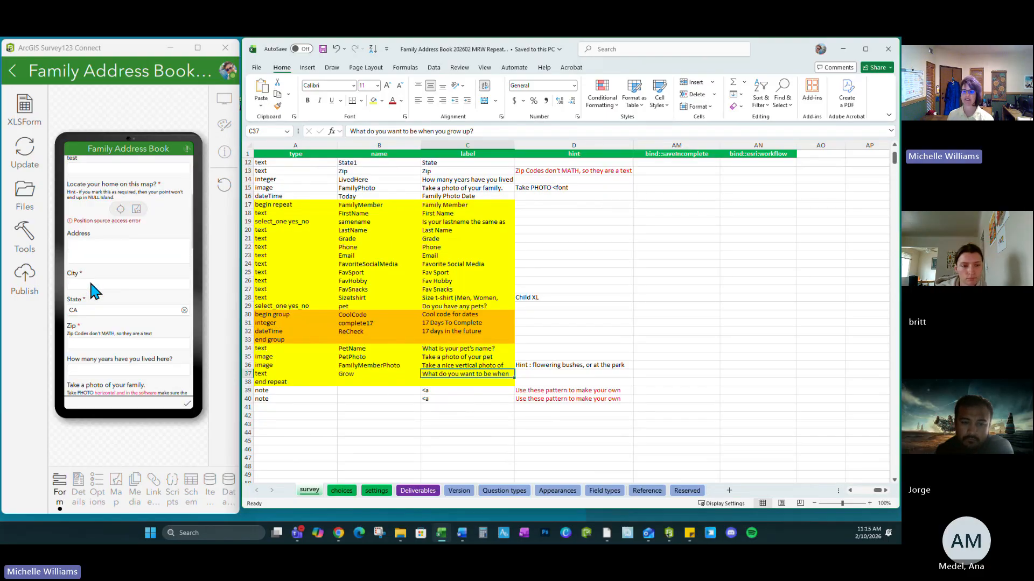
{"action": "scroll", "coordinate": [92, 288], "scroll_direction": "down", "scroll_amount": 10}
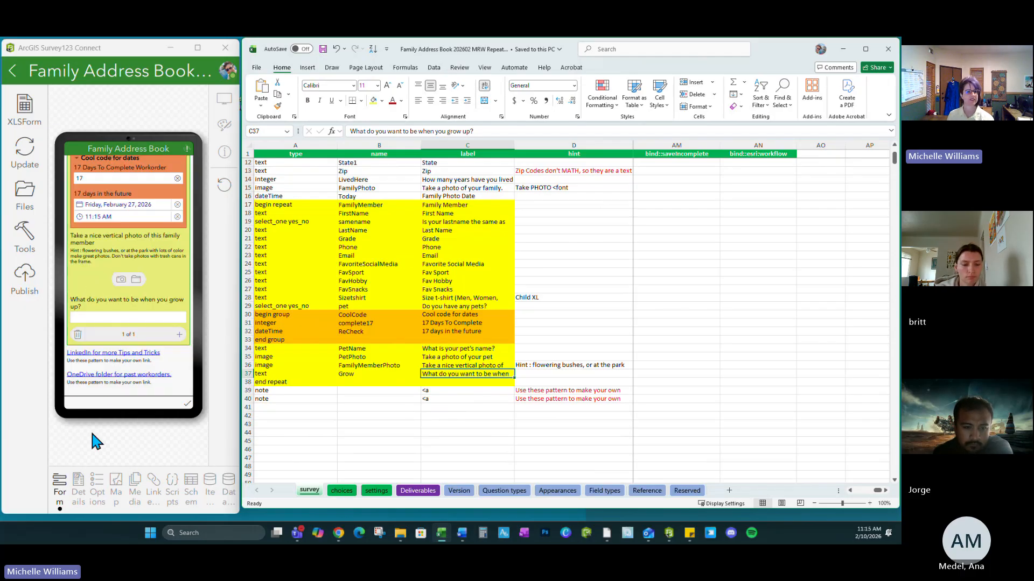
Step: Undo the removal of the Ver question row and save the workbook again
{"action": "left_click", "coordinate": [311, 431]}
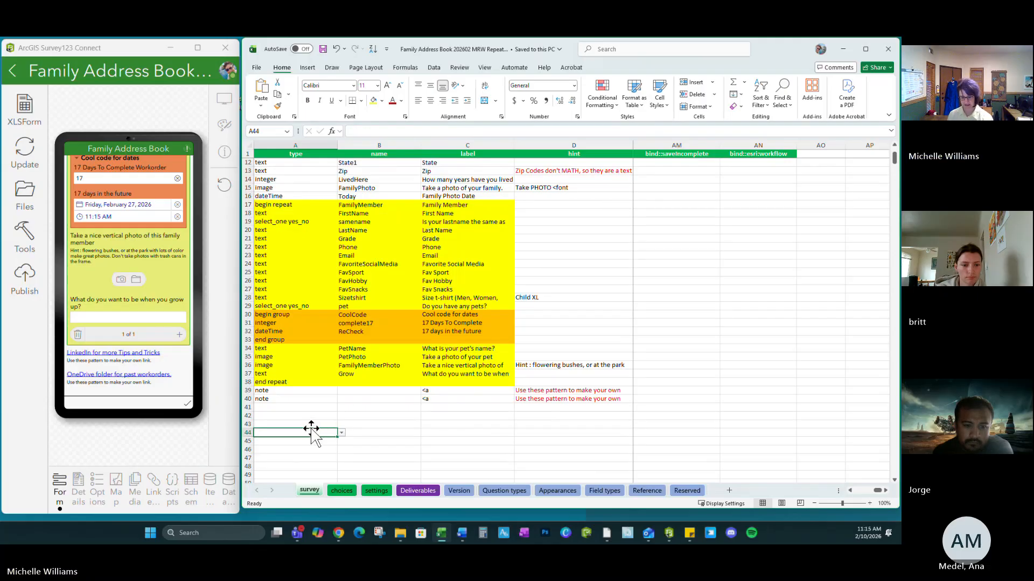
{"action": "key", "text": "ctrl+z"}
{"action": "left_click", "coordinate": [345, 380]}
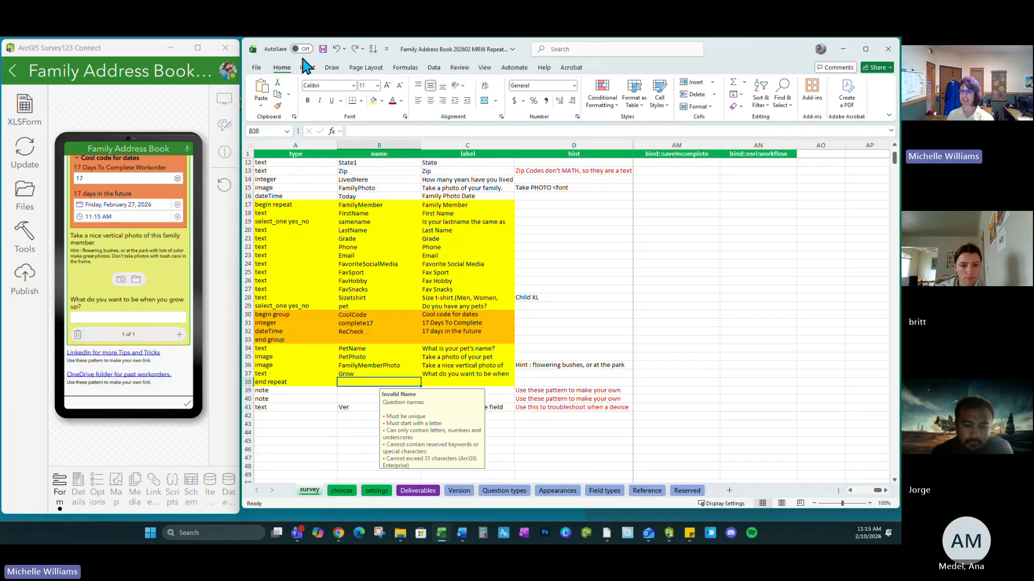
{"action": "left_click", "coordinate": [323, 49]}
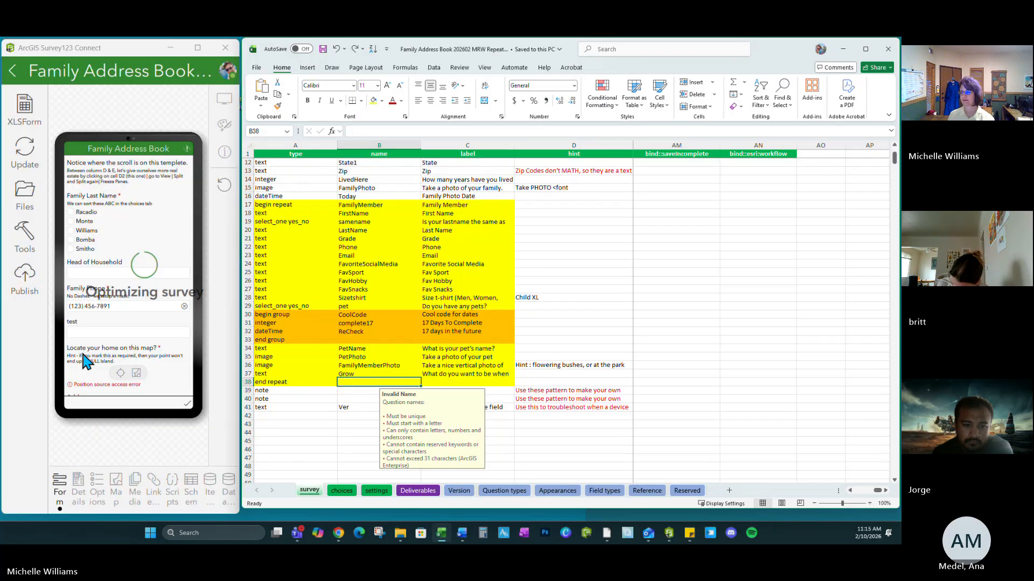
Step: Start publishing the survey in a maximized window and enable sync in the publish options
{"action": "left_click", "coordinate": [25, 290]}
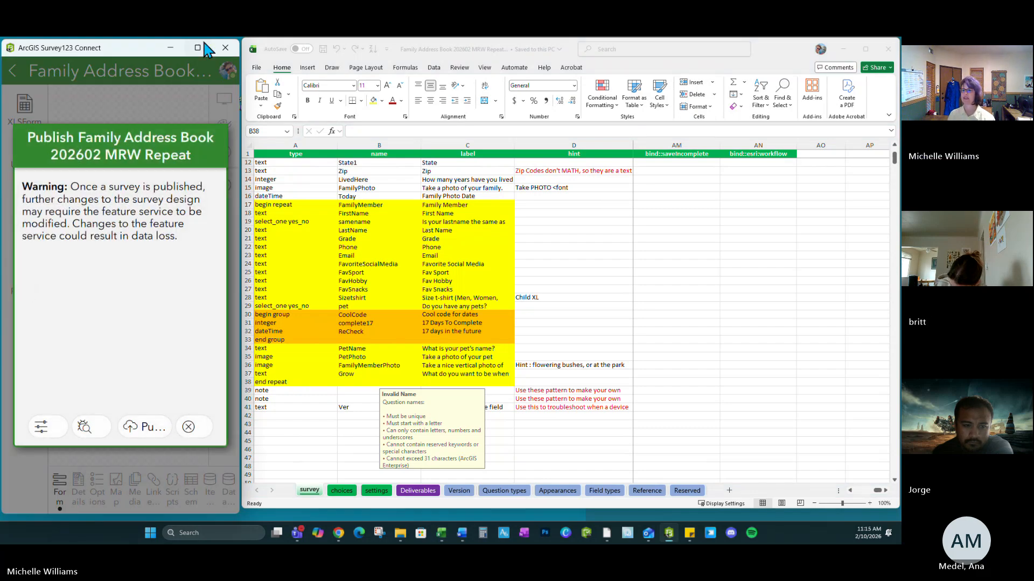
{"action": "left_click", "coordinate": [199, 47]}
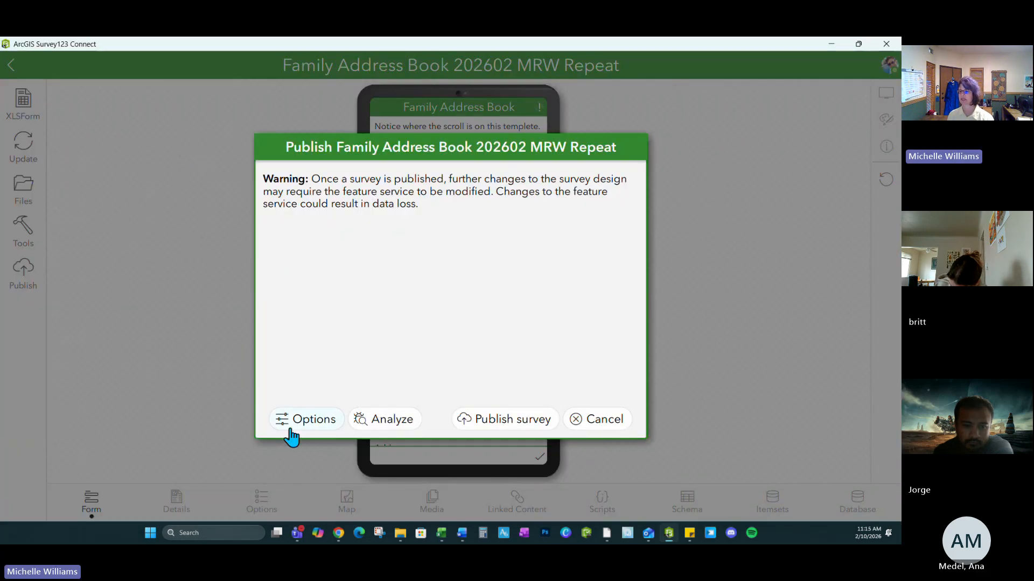
{"action": "left_click", "coordinate": [292, 428]}
{"action": "left_click", "coordinate": [355, 337]}
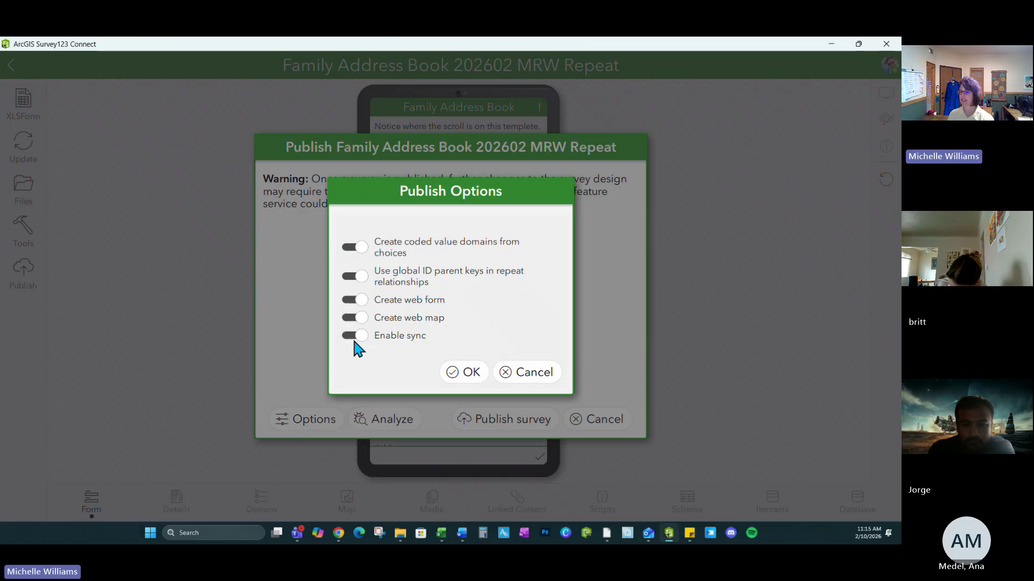
{"action": "left_click", "coordinate": [470, 377]}
Step: Analyze the survey for issues, publish it, and close the publishing report
{"action": "left_click", "coordinate": [391, 420]}
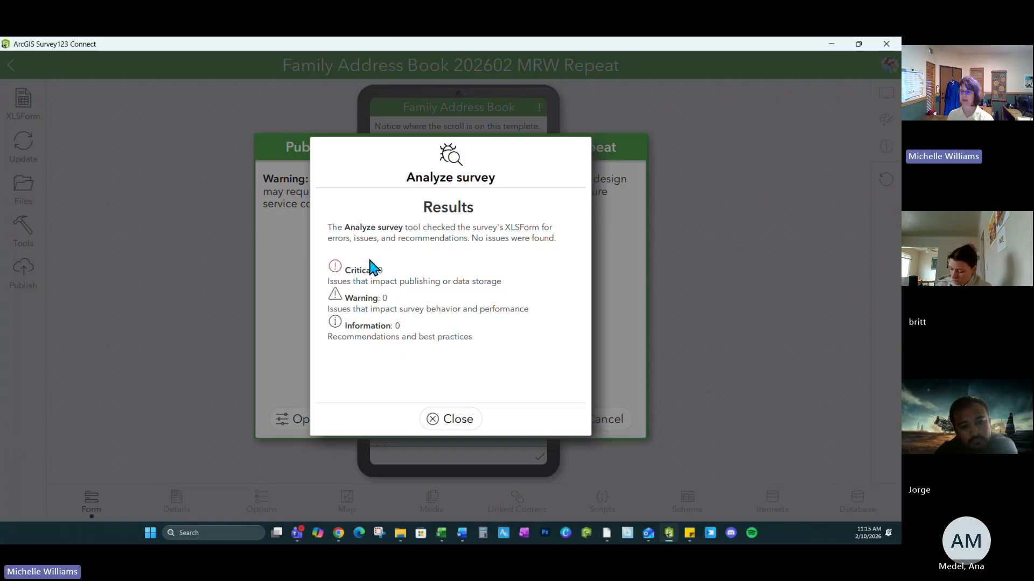
{"action": "left_click", "coordinate": [463, 419]}
{"action": "left_click", "coordinate": [506, 423]}
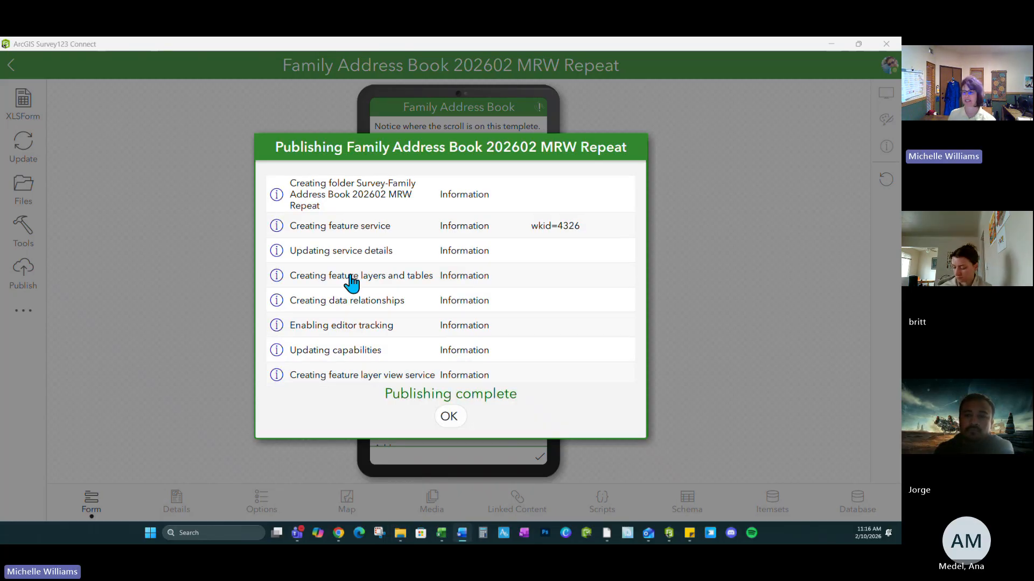
{"action": "left_click", "coordinate": [450, 418]}
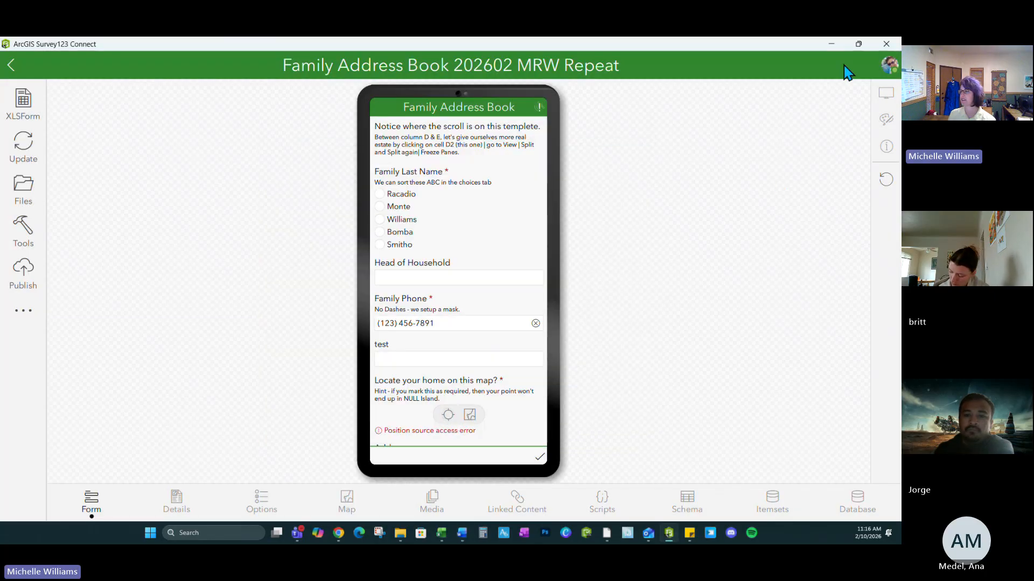
Step: Restore and minimize Survey123 Connect, minimize the workbook, and switch to the ArcGIS Online page in Chrome
{"action": "left_click", "coordinate": [858, 44]}
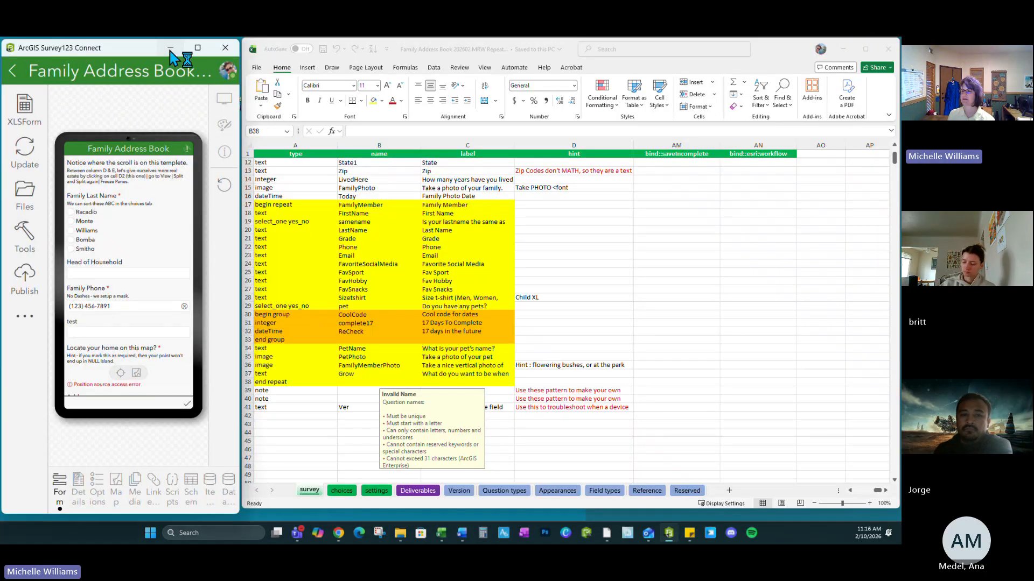
{"action": "left_click", "coordinate": [170, 47]}
{"action": "left_click", "coordinate": [845, 49]}
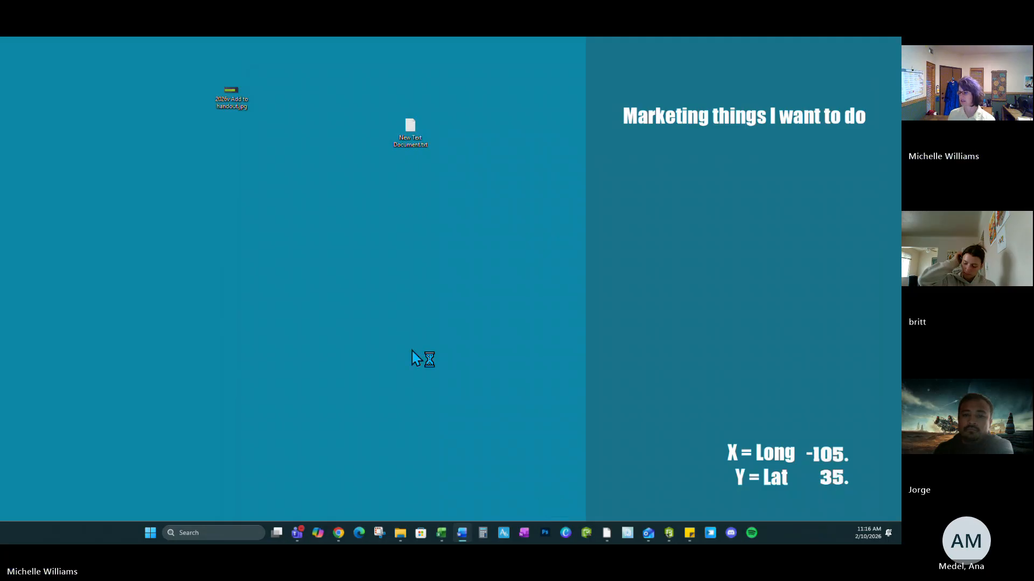
{"action": "left_click", "coordinate": [338, 533]}
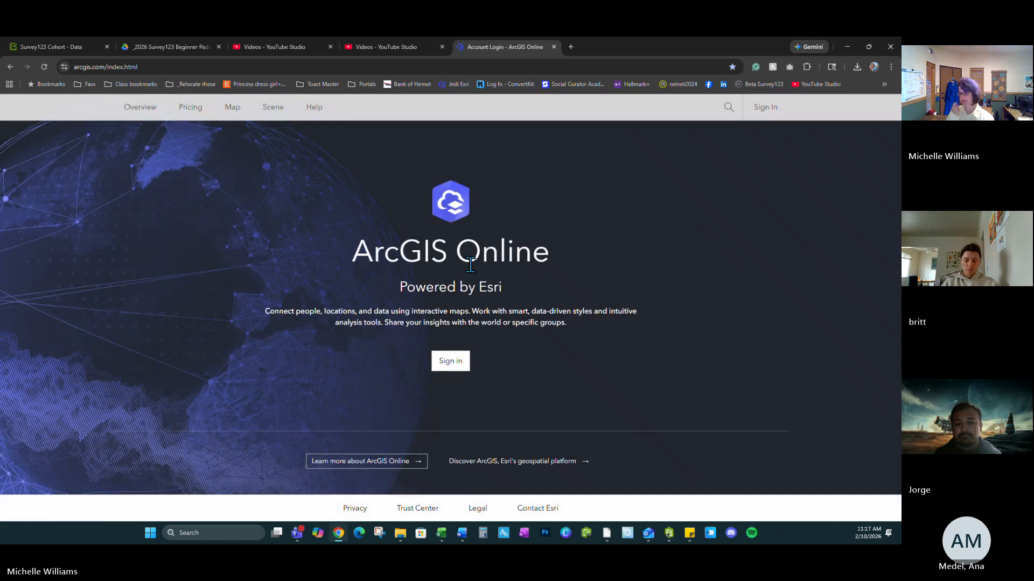
Step: Sign in to ArcGIS Online with the saved username and account password
{"action": "left_click", "coordinate": [450, 360]}
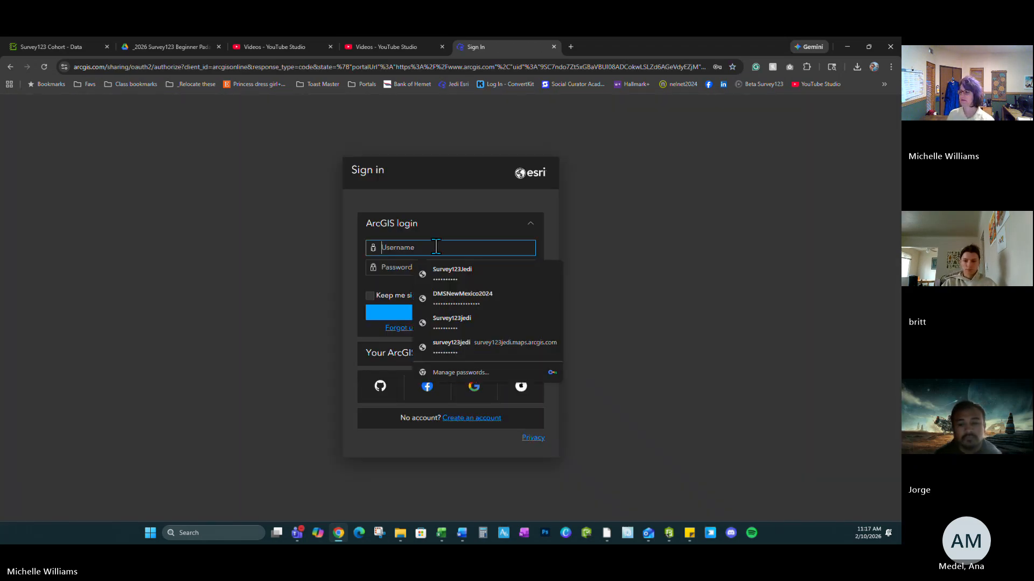
{"action": "left_click", "coordinate": [455, 277]}
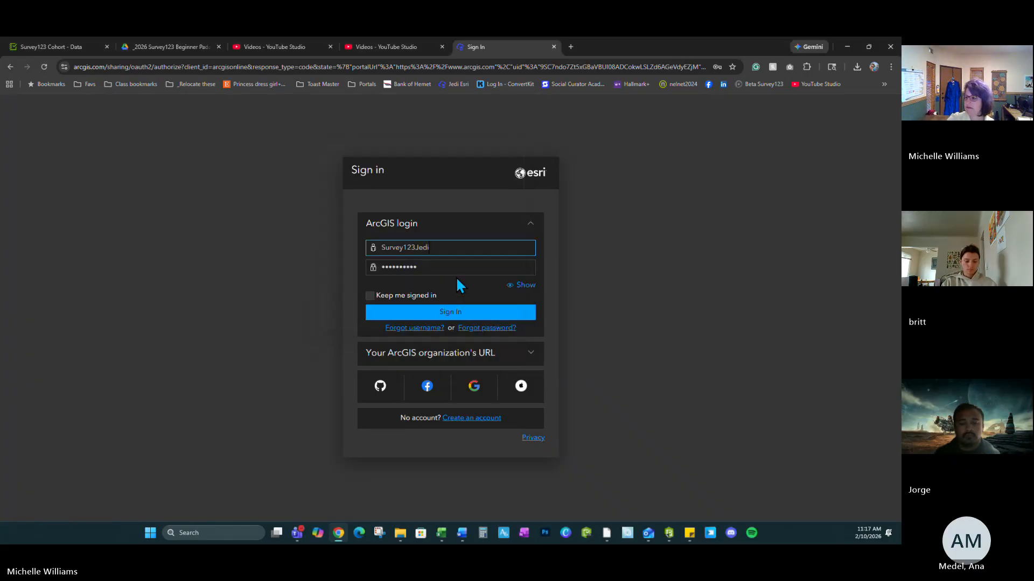
{"action": "left_click", "coordinate": [450, 310]}
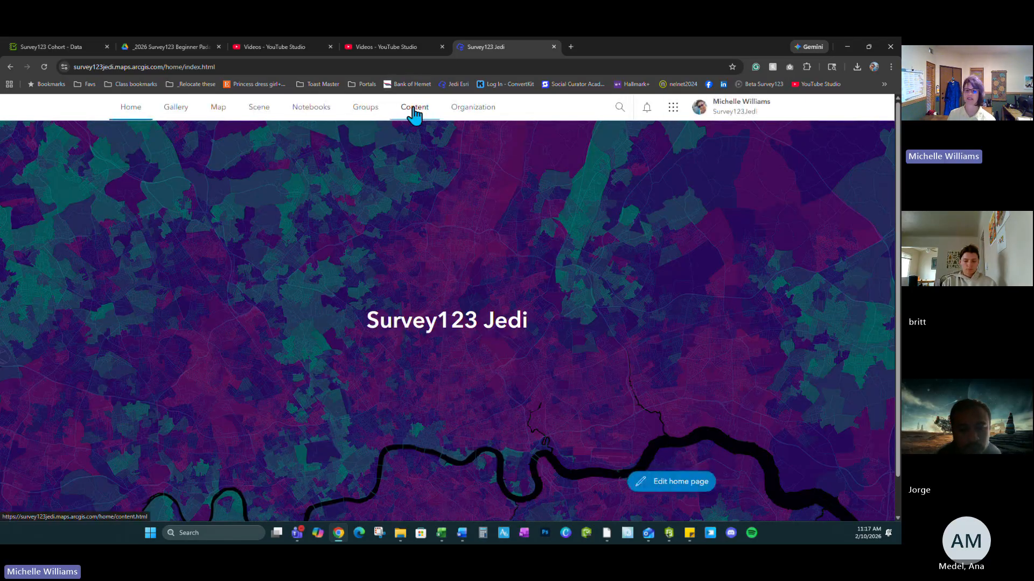
Step: Open the content page and list all of the account's own content
{"action": "left_click", "coordinate": [414, 107]}
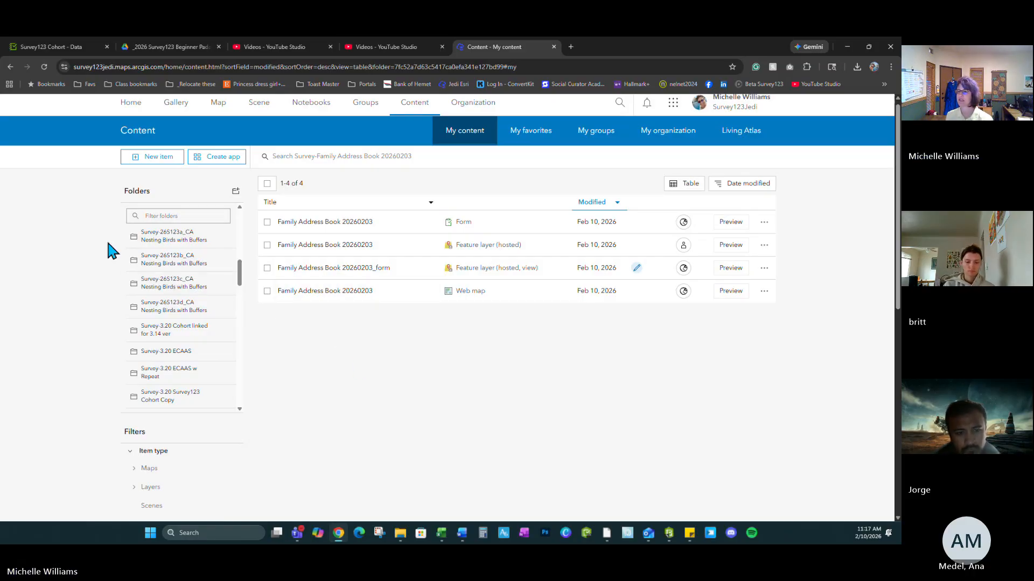
{"action": "scroll", "coordinate": [178, 257], "scroll_direction": "up", "scroll_amount": 6}
{"action": "scroll", "coordinate": [178, 257], "scroll_direction": "up", "scroll_amount": 2}
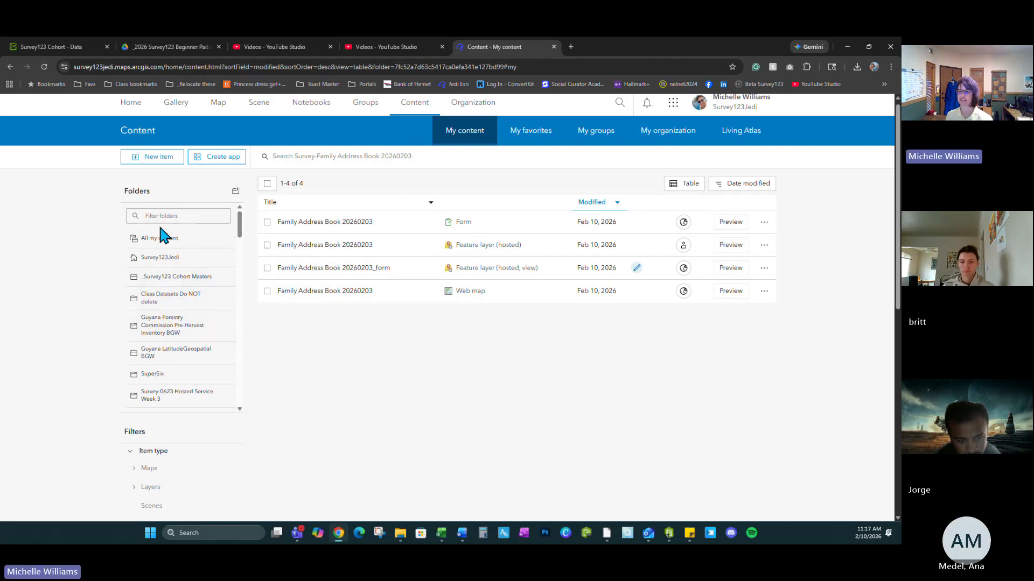
{"action": "left_click", "coordinate": [161, 239]}
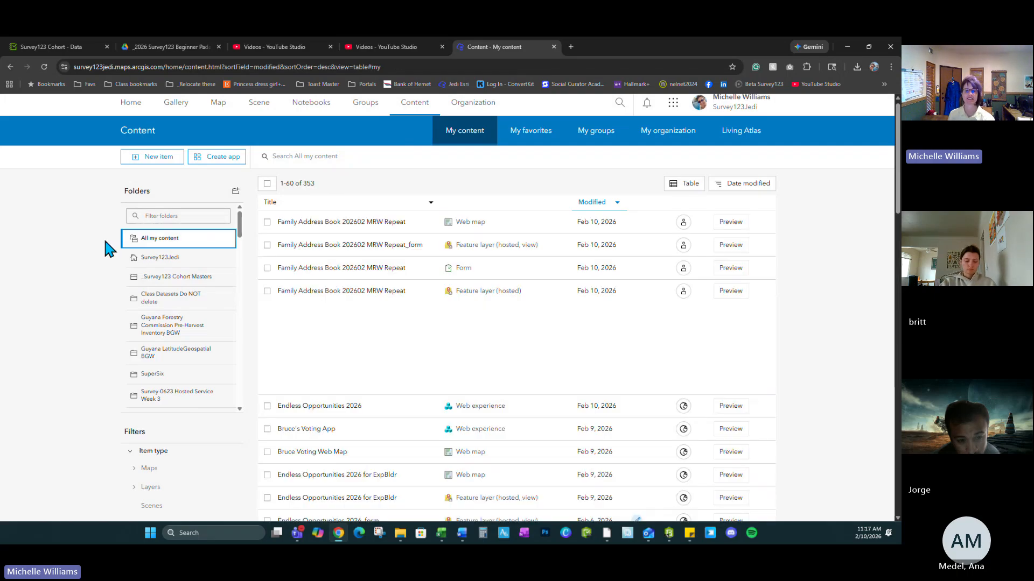
Step: Select the web map, hosted view, form and hosted feature layer of Family Address Book 202602 MRW Repeat
{"action": "left_click", "coordinate": [267, 222]}
{"action": "left_click", "coordinate": [267, 245]}
{"action": "left_click", "coordinate": [267, 267]}
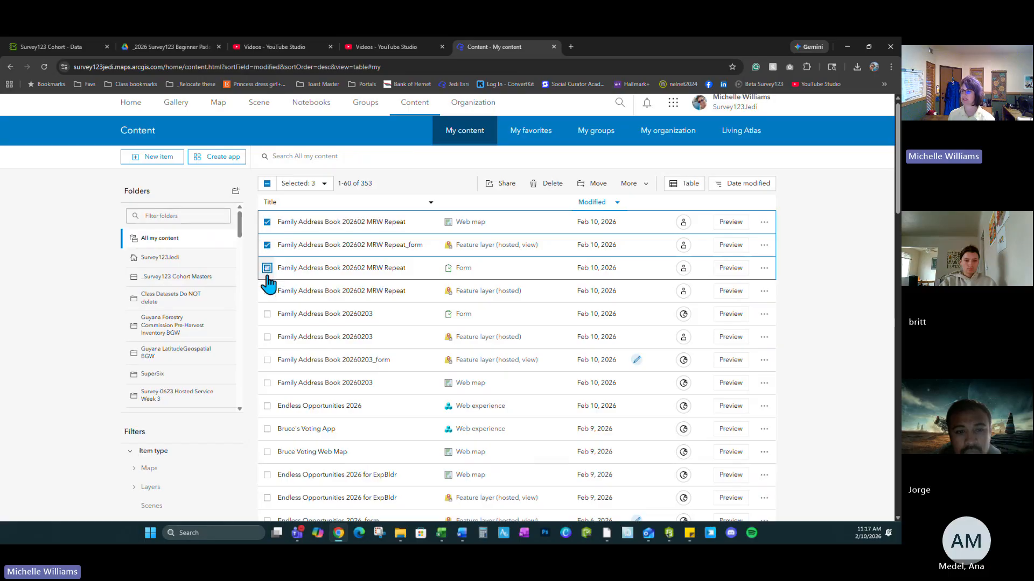
{"action": "left_click", "coordinate": [267, 292]}
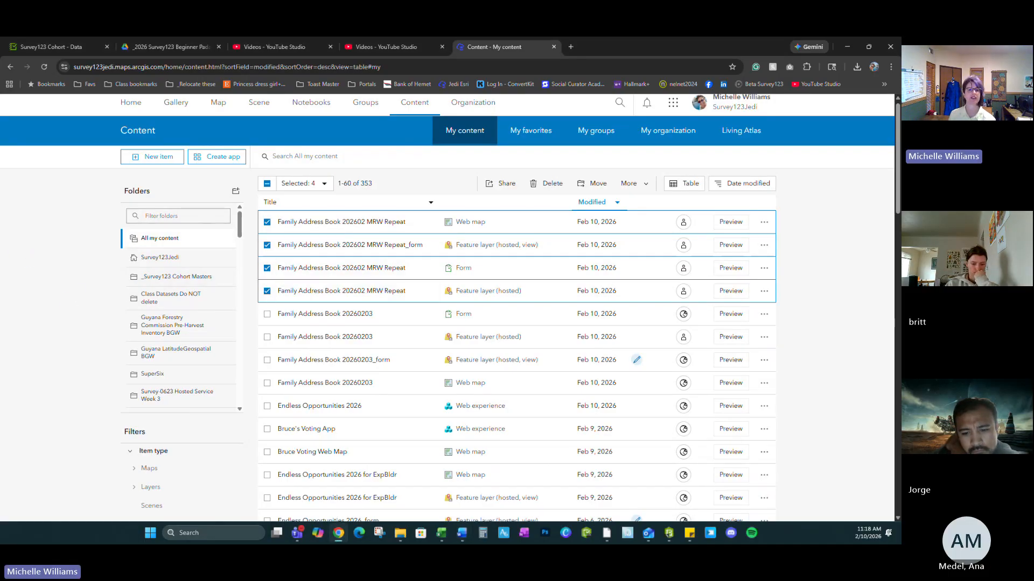
Step: In the hosted feature layer's settings, review the content status options and approve sharing the layer with the public when editing is enabled
{"action": "left_click", "coordinate": [355, 291]}
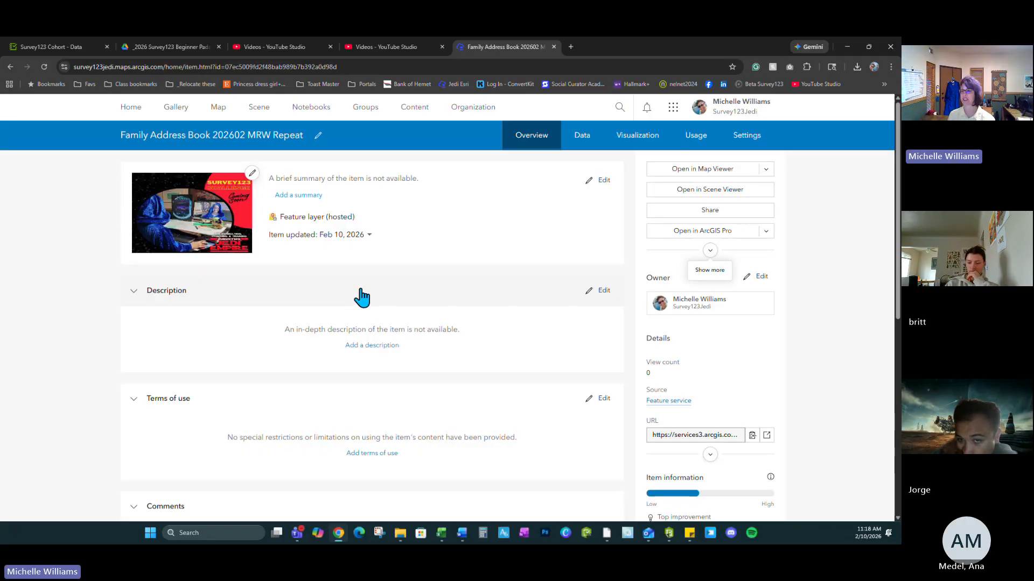
{"action": "left_click", "coordinate": [749, 139]}
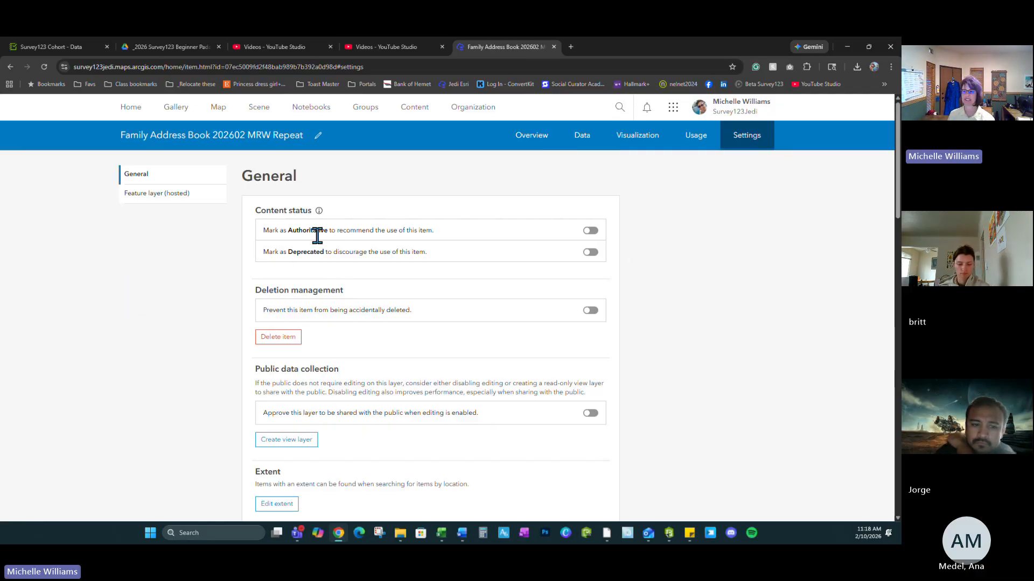
{"action": "left_click_drag", "start_coordinate": [288, 231], "coordinate": [334, 224]}
{"action": "left_click_drag", "start_coordinate": [288, 251], "coordinate": [338, 249]}
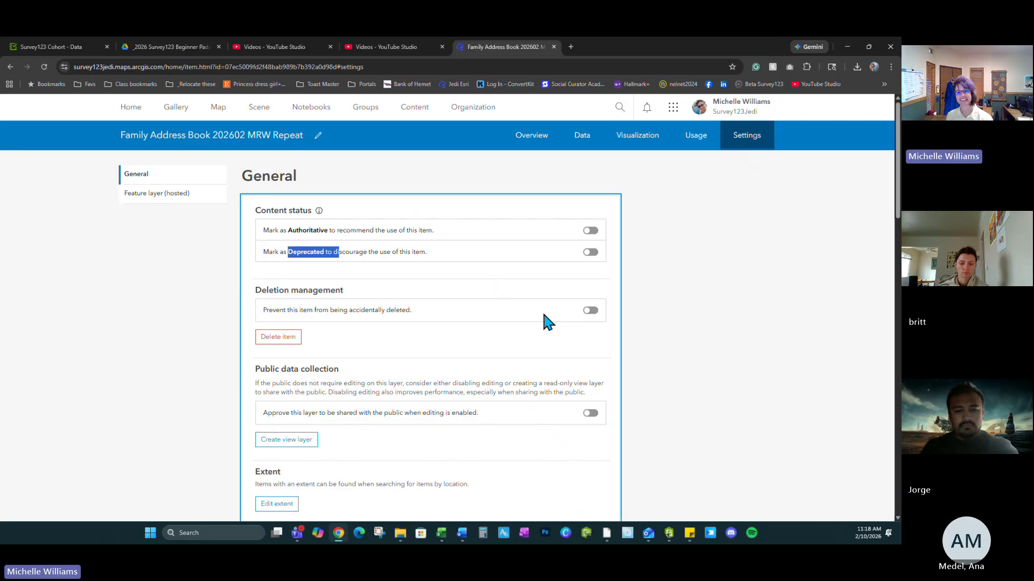
{"action": "scroll", "coordinate": [435, 310], "scroll_direction": "down", "scroll_amount": 3}
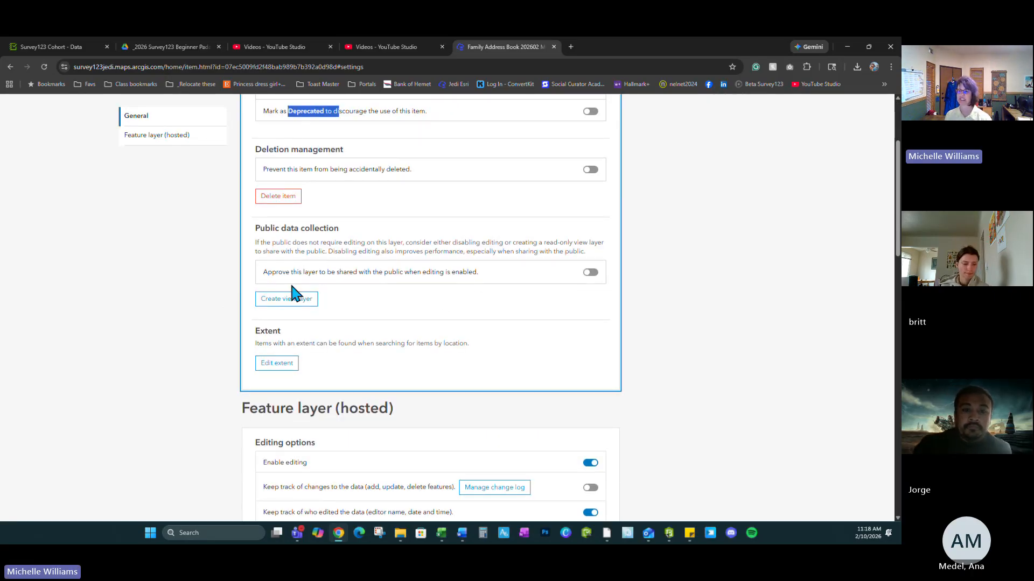
{"action": "left_click", "coordinate": [590, 273]}
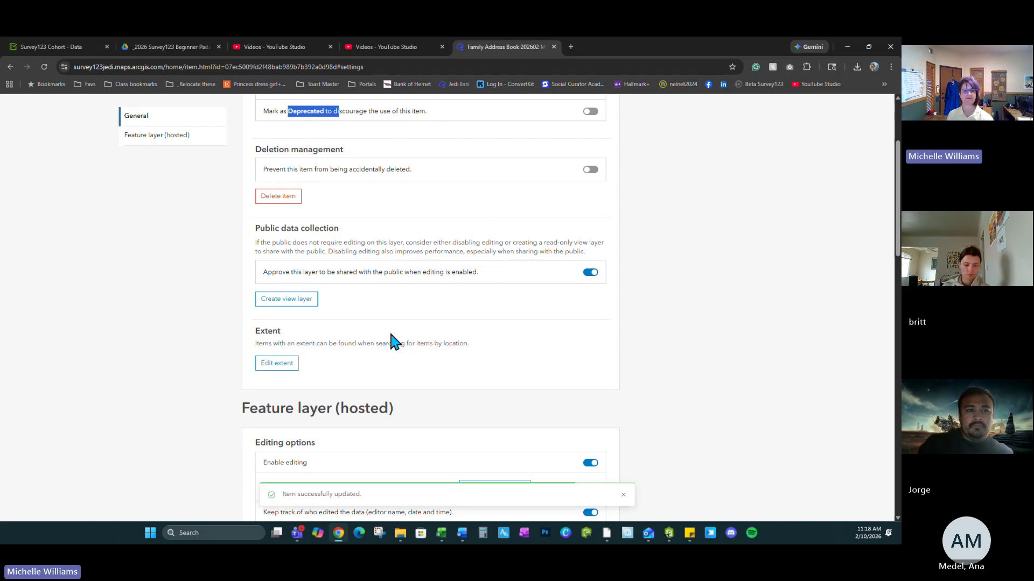
Step: Turn on tracking of data changes in the hosted feature layer's editing options and disallow updates of true curves
{"action": "scroll", "coordinate": [440, 339], "scroll_direction": "down", "scroll_amount": 3}
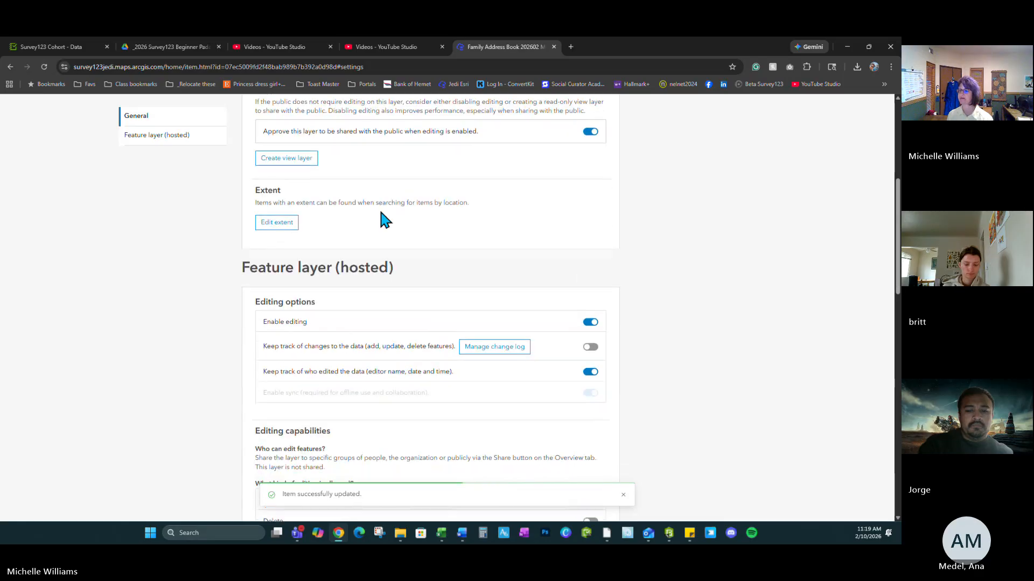
{"action": "scroll", "coordinate": [310, 302], "scroll_direction": "down", "scroll_amount": 2}
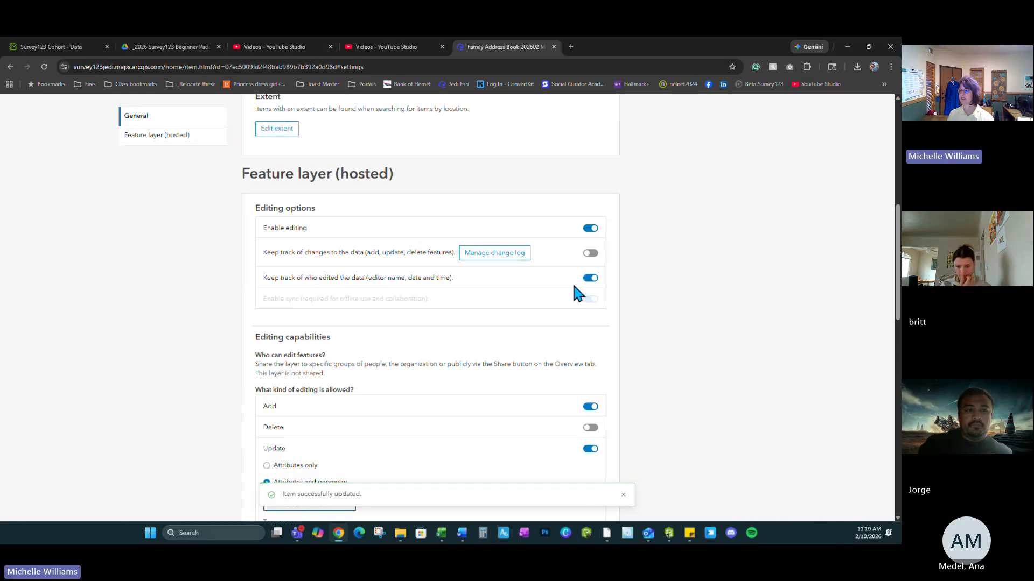
{"action": "left_click_drag", "start_coordinate": [276, 257], "coordinate": [404, 253]}
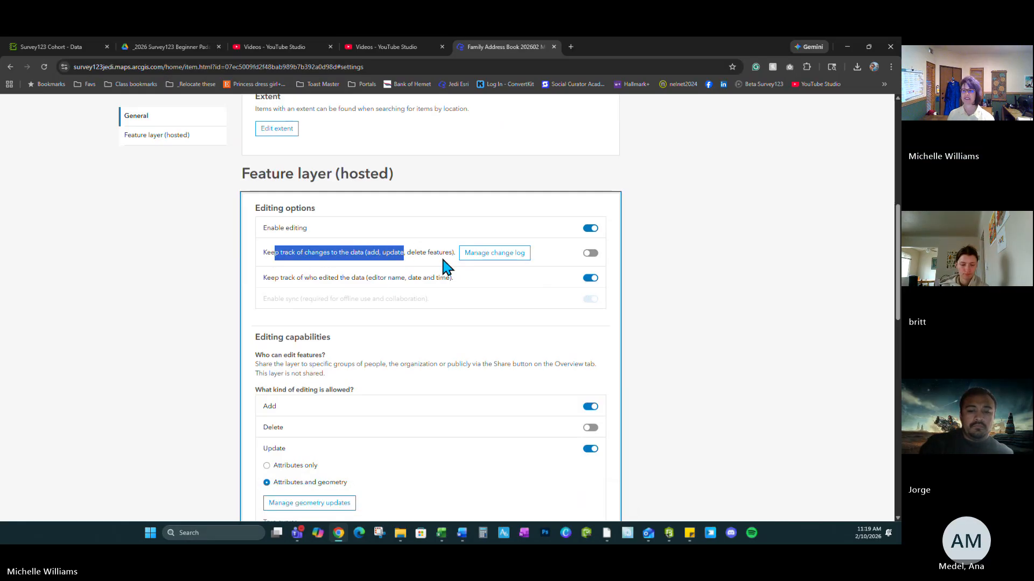
{"action": "left_click", "coordinate": [595, 254]}
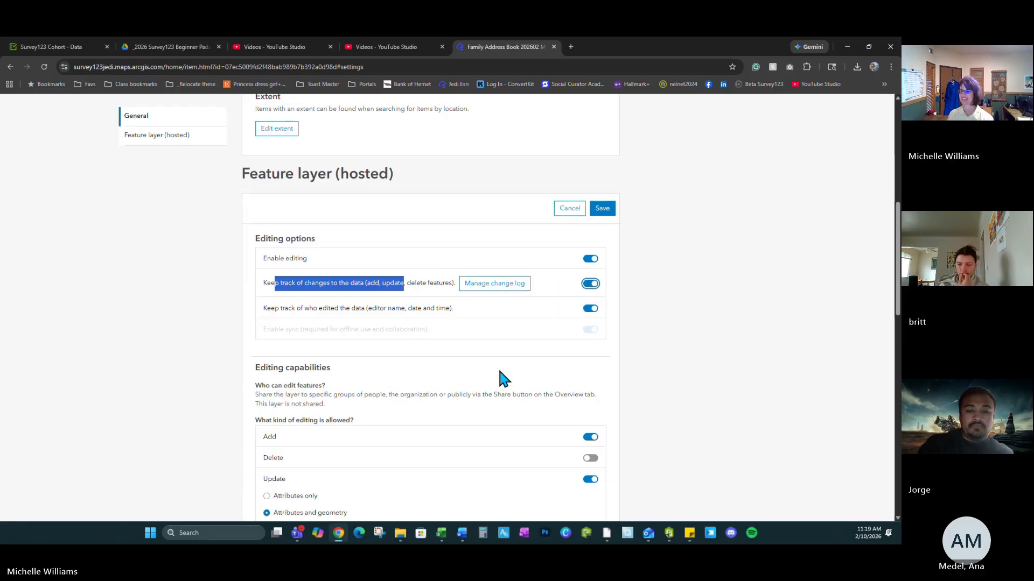
{"action": "scroll", "coordinate": [457, 392], "scroll_direction": "down", "scroll_amount": 4}
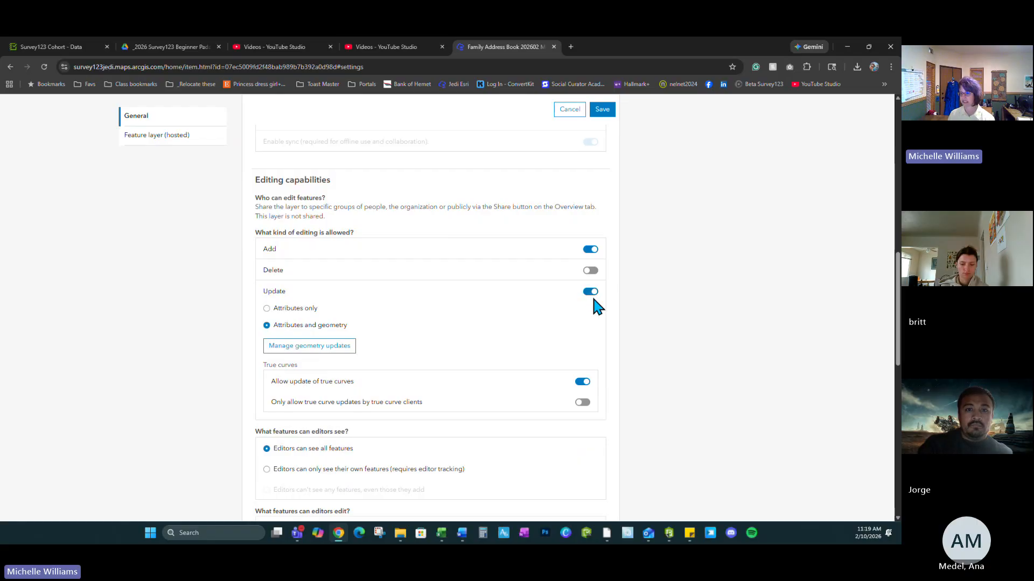
{"action": "scroll", "coordinate": [473, 311], "scroll_direction": "down", "scroll_amount": 3}
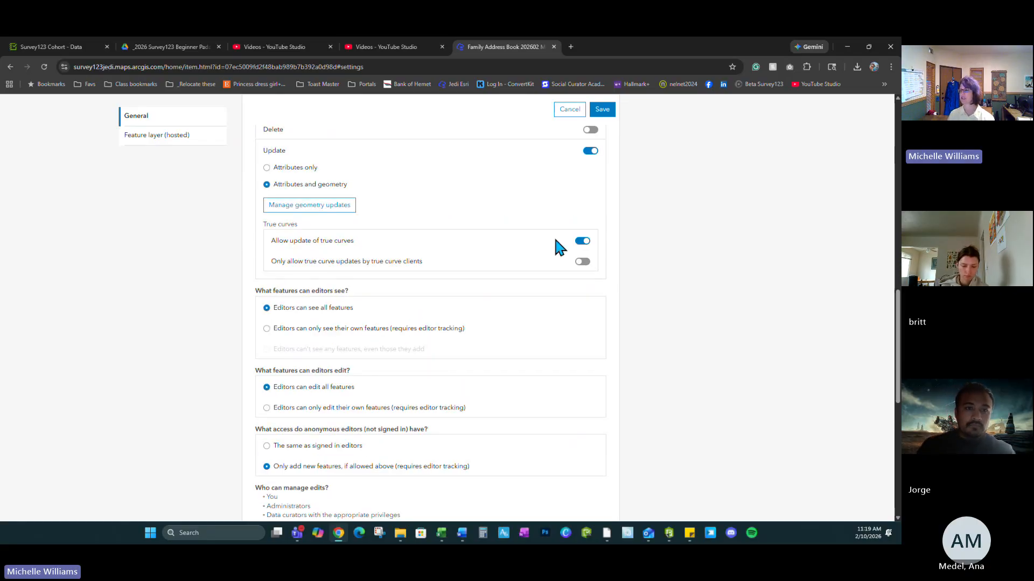
{"action": "left_click", "coordinate": [582, 241]}
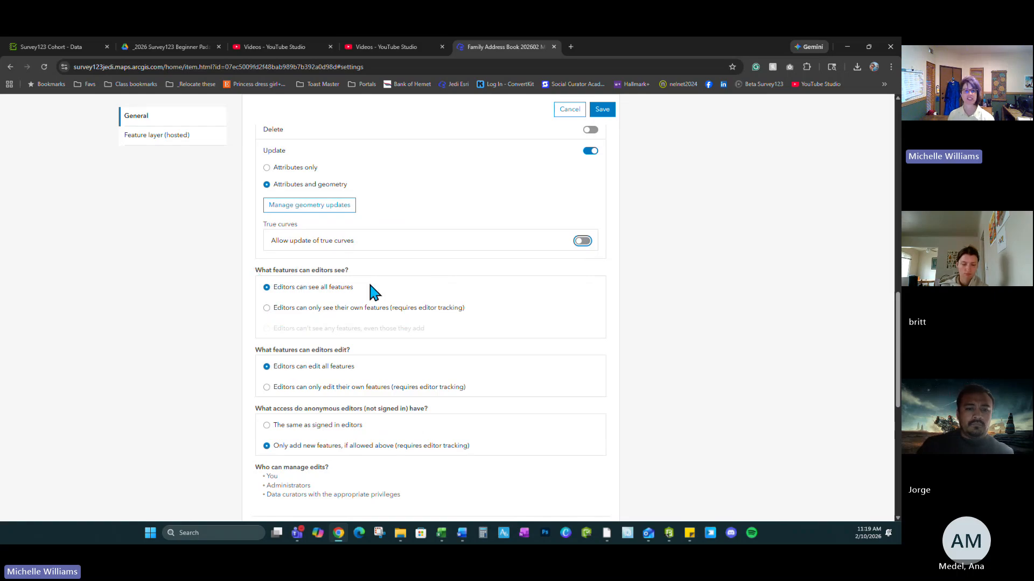
Step: Allow others to export the layer's data to different formats and save the feature layer settings
{"action": "scroll", "coordinate": [388, 281], "scroll_direction": "down", "scroll_amount": 1}
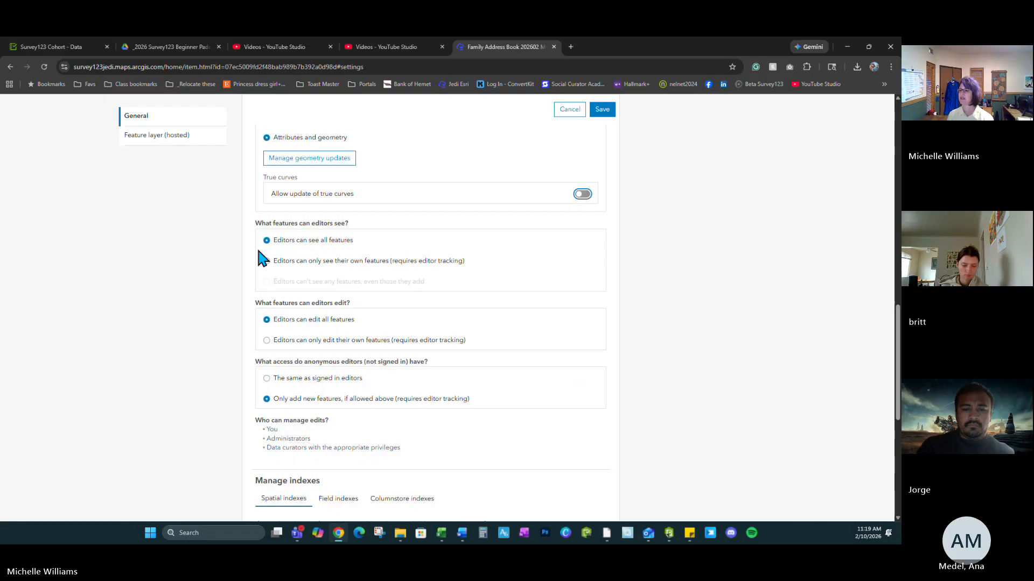
{"action": "scroll", "coordinate": [417, 326], "scroll_direction": "down", "scroll_amount": 2}
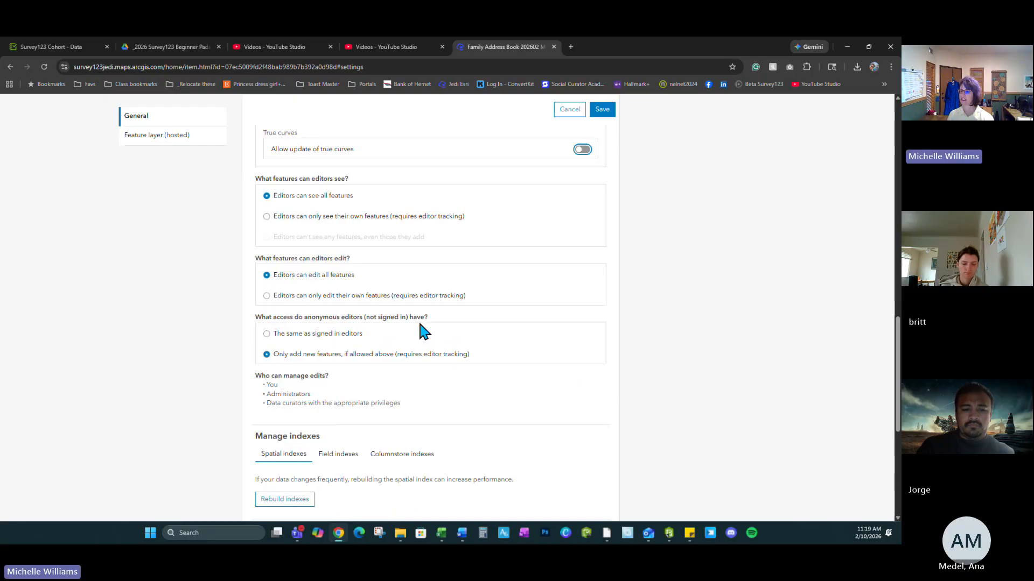
{"action": "scroll", "coordinate": [387, 326], "scroll_direction": "down", "scroll_amount": 2}
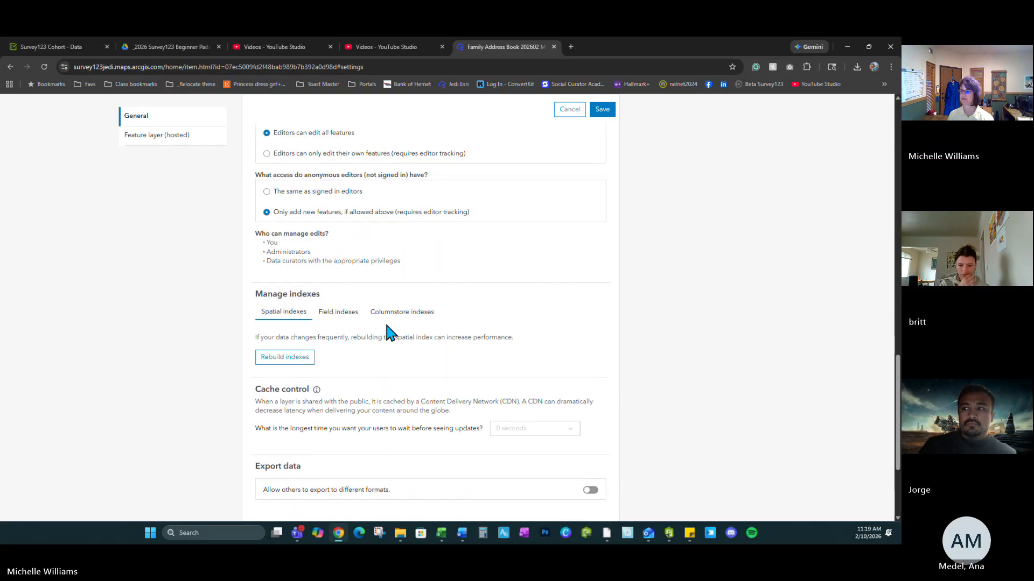
{"action": "scroll", "coordinate": [386, 326], "scroll_direction": "down", "scroll_amount": 3}
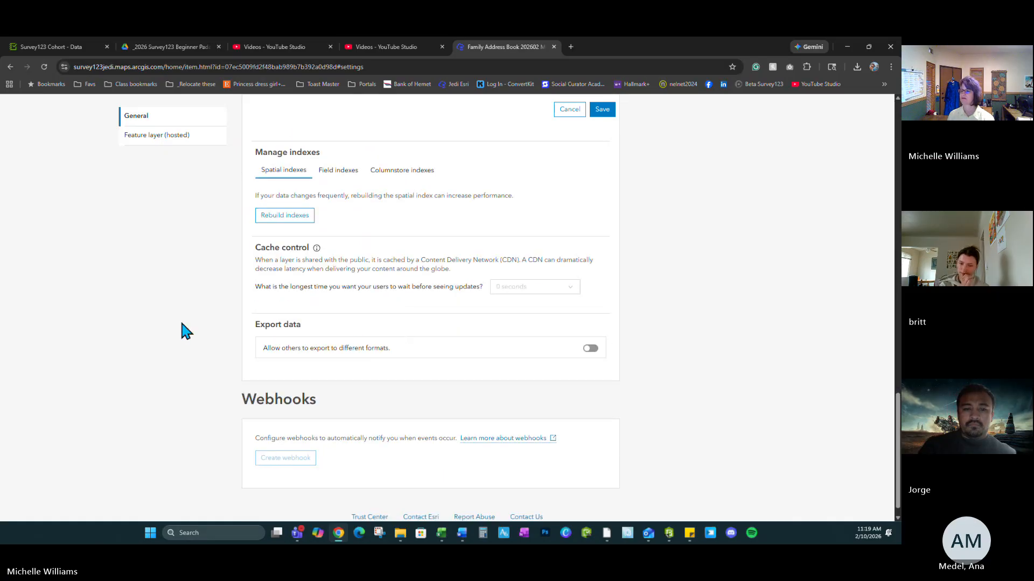
{"action": "left_click", "coordinate": [590, 348]}
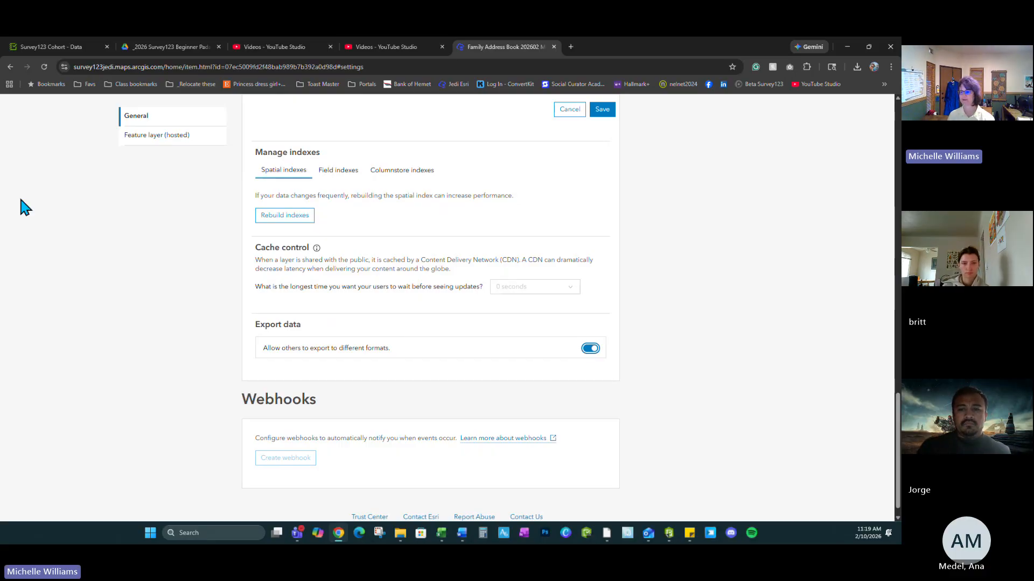
{"action": "scroll", "coordinate": [678, 341], "scroll_direction": "up", "scroll_amount": 5}
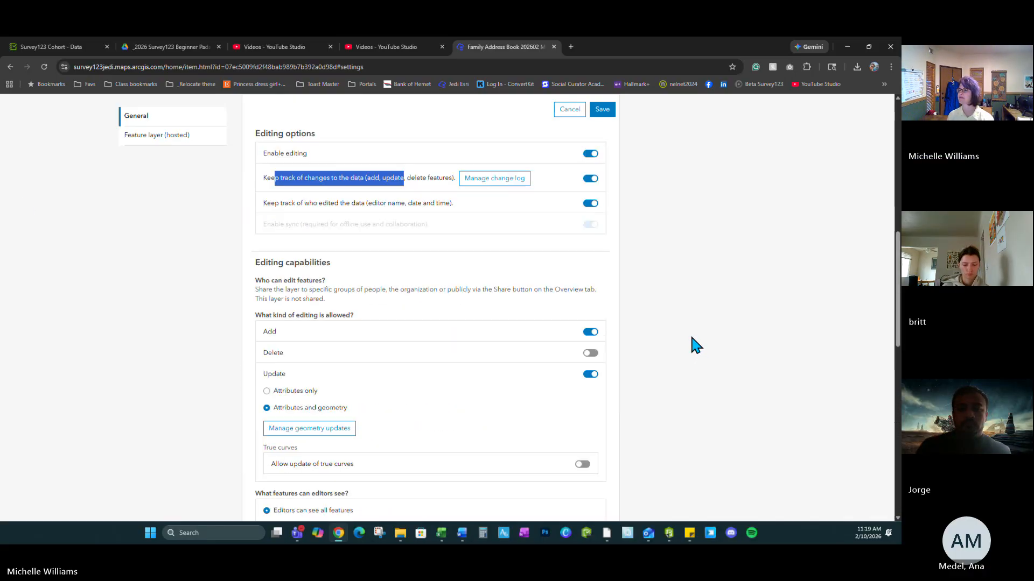
{"action": "scroll", "coordinate": [694, 345], "scroll_direction": "up", "scroll_amount": 2}
{"action": "left_click", "coordinate": [603, 193]}
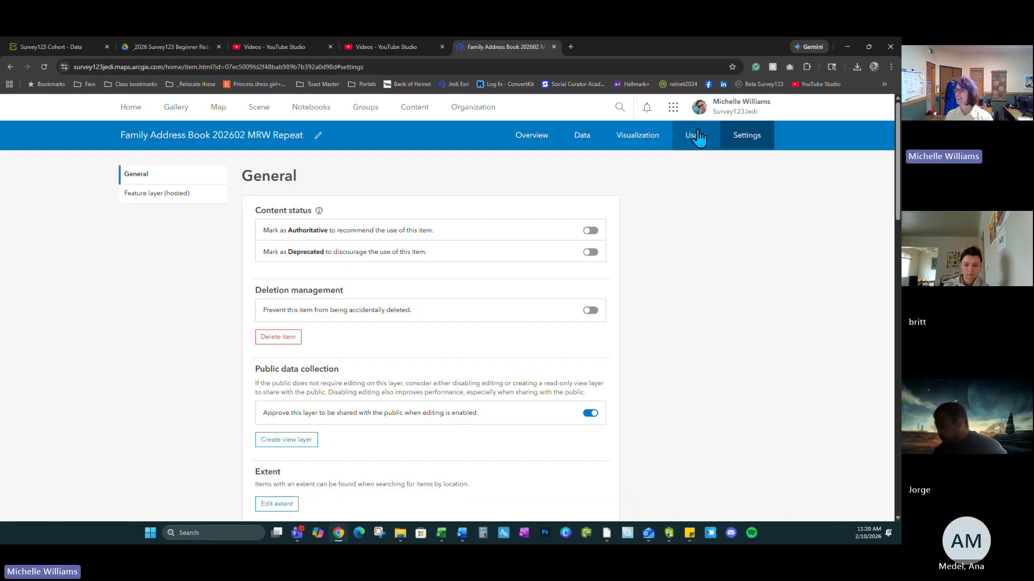
Step: Switch to the Survey123 website and open the sharing settings of the Family Address Book 202602 MRW Repeat survey
{"action": "left_click", "coordinate": [673, 112]}
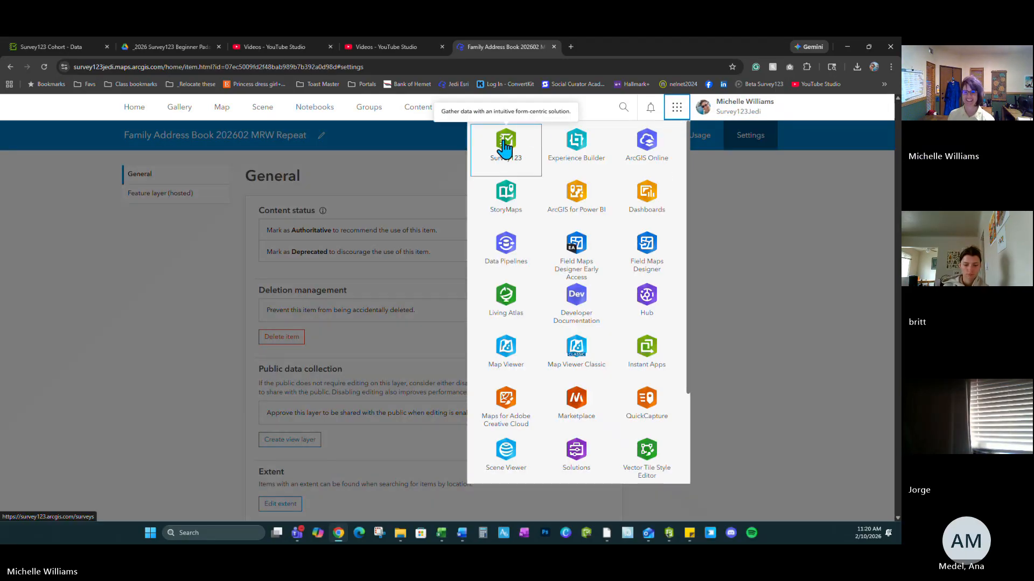
{"action": "mouse_move", "coordinate": [506, 143]}
{"action": "left_mouse_down"}
{"action": "mouse_move", "coordinate": [605, 253]}
{"action": "mouse_move", "coordinate": [639, 460]}
{"action": "mouse_move", "coordinate": [596, 423]}
{"action": "mouse_move", "coordinate": [584, 272]}
{"action": "mouse_move", "coordinate": [525, 146]}
{"action": "left_mouse_up"}
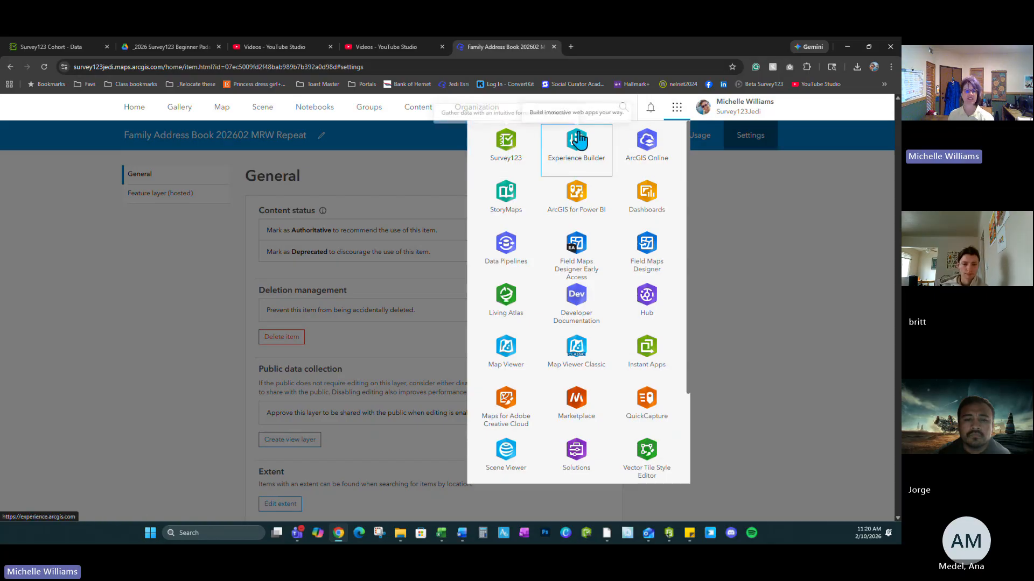
{"action": "left_click", "coordinate": [508, 147]}
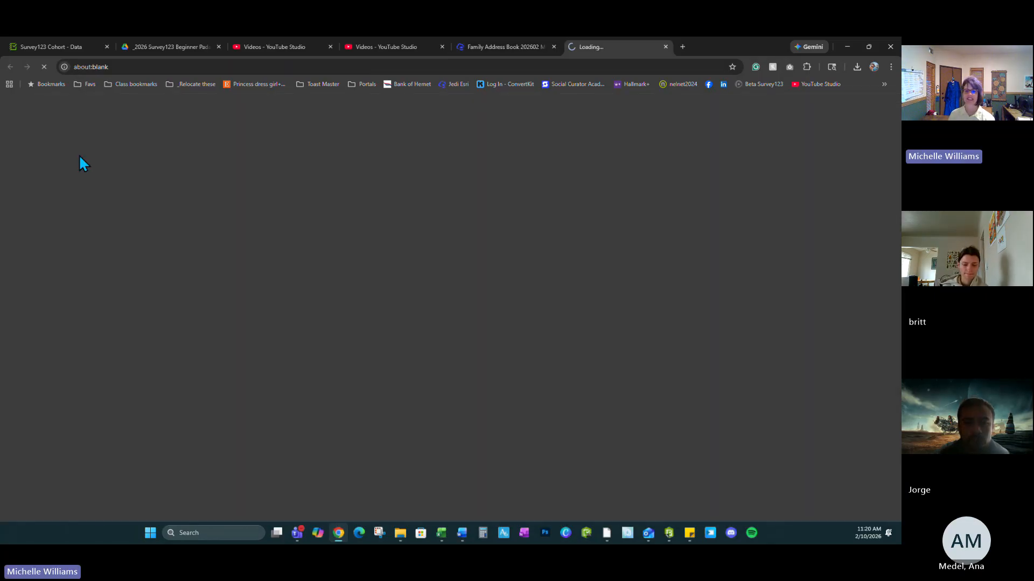
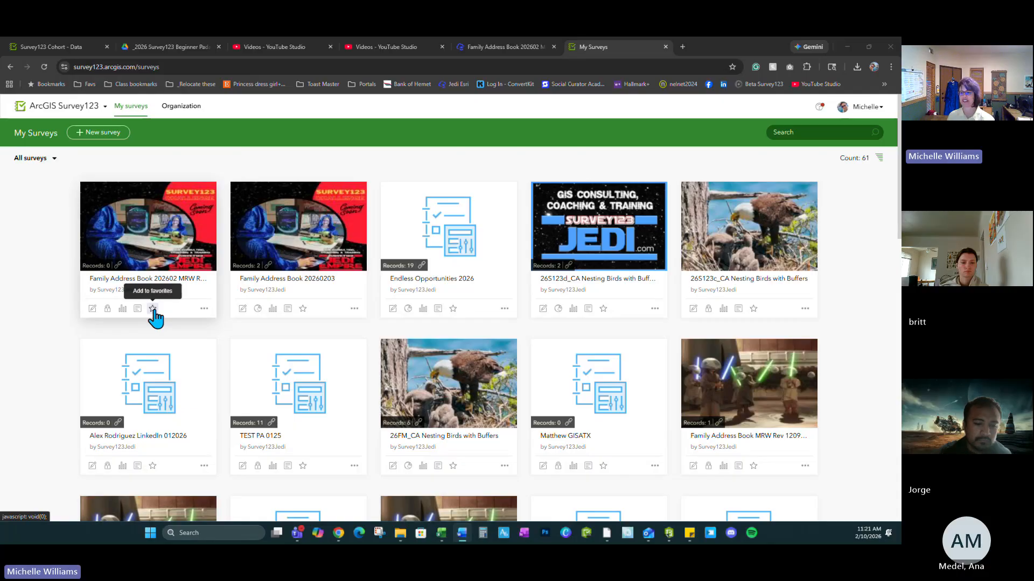
{"action": "left_click", "coordinate": [107, 309]}
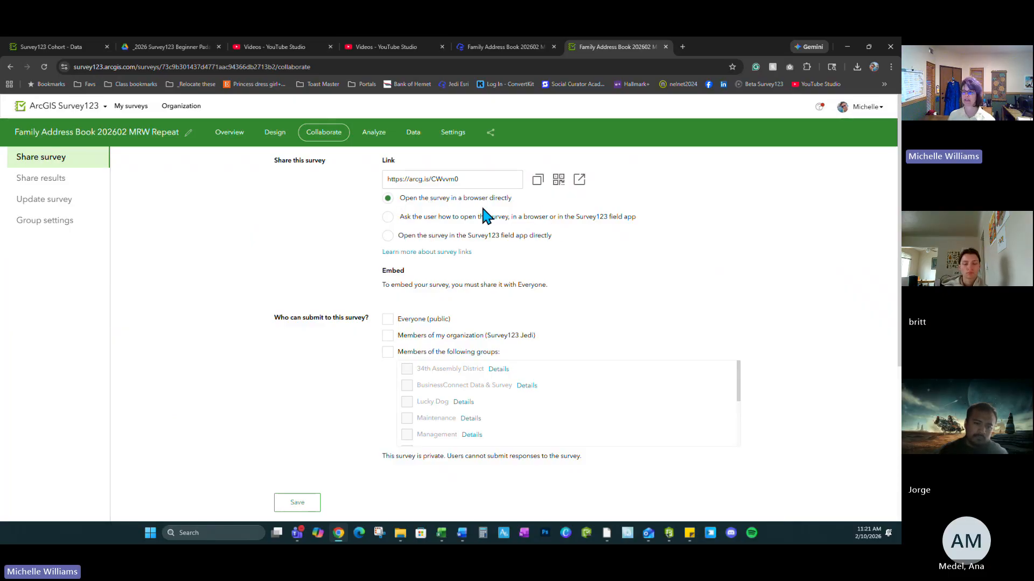
Step: Compare the three ways the survey link can open, return to opening directly in a browser, and display that link's QR code
{"action": "left_click", "coordinate": [387, 218]}
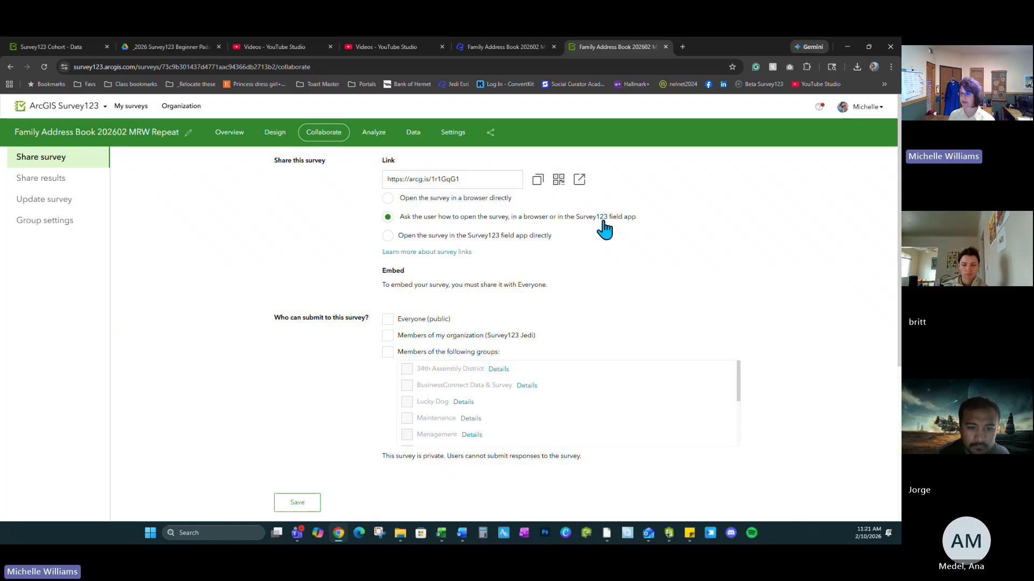
{"action": "left_click", "coordinate": [388, 236]}
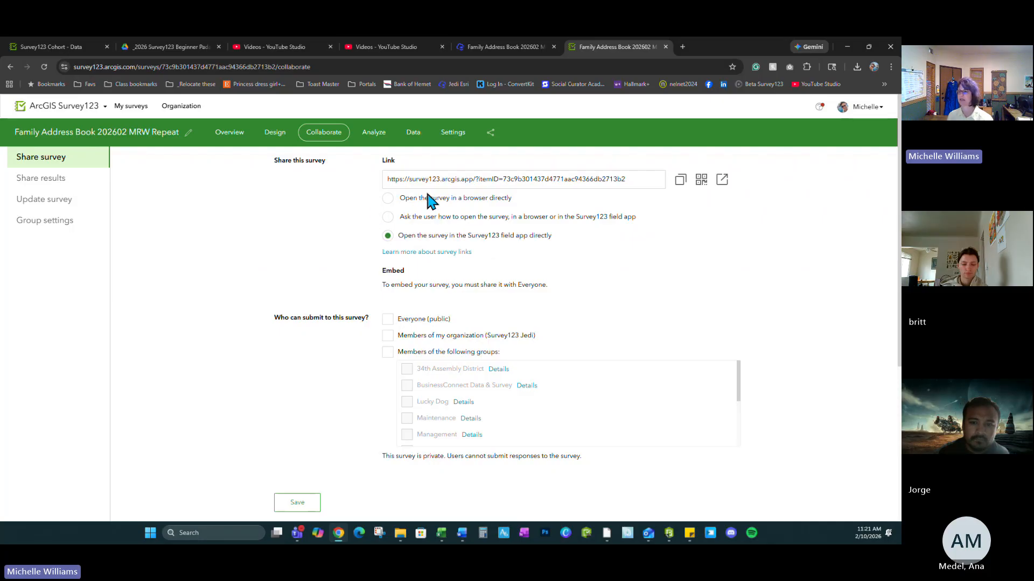
{"action": "left_click", "coordinate": [387, 198]}
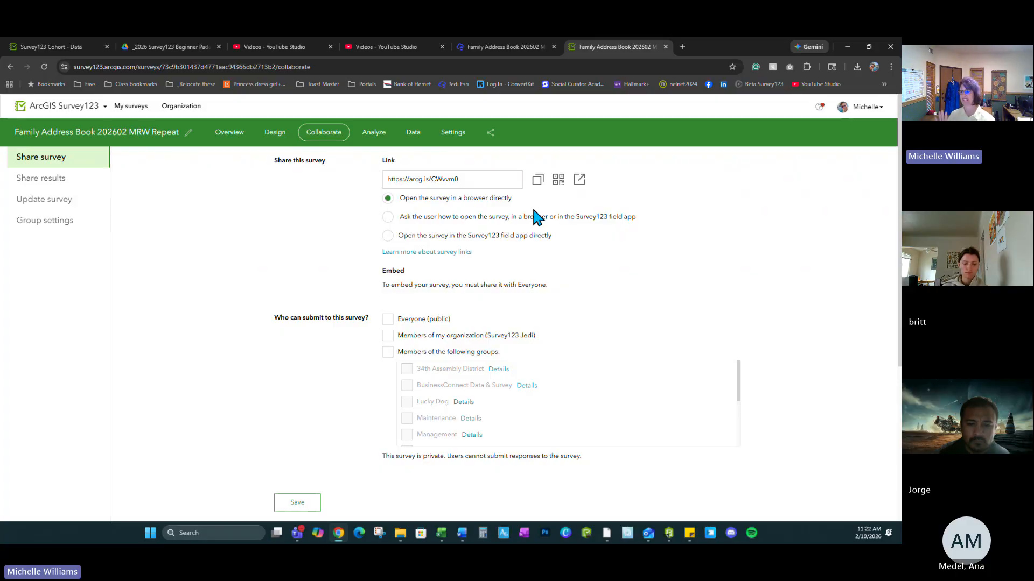
{"action": "left_click", "coordinate": [388, 216]}
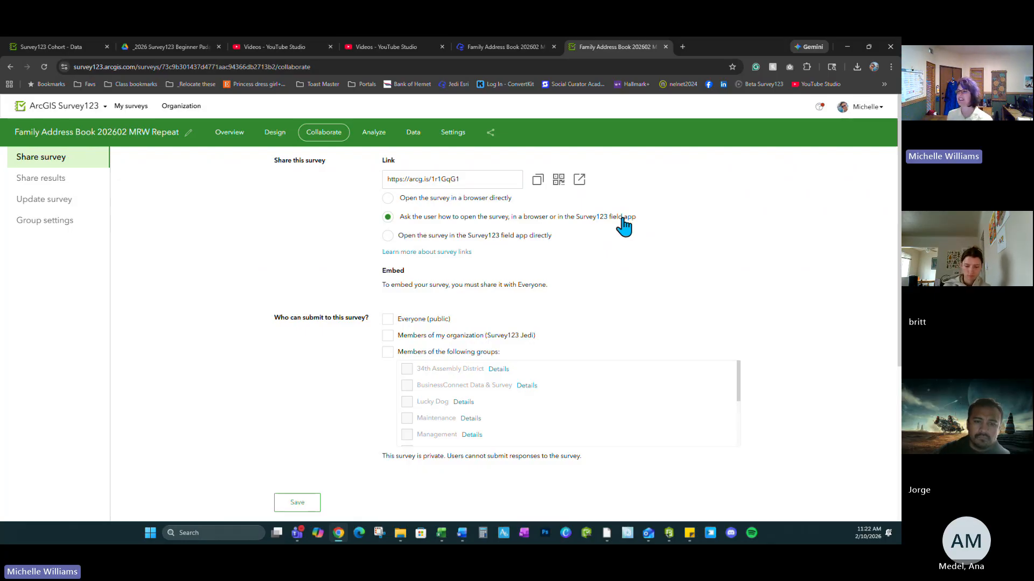
{"action": "left_click", "coordinate": [387, 236]}
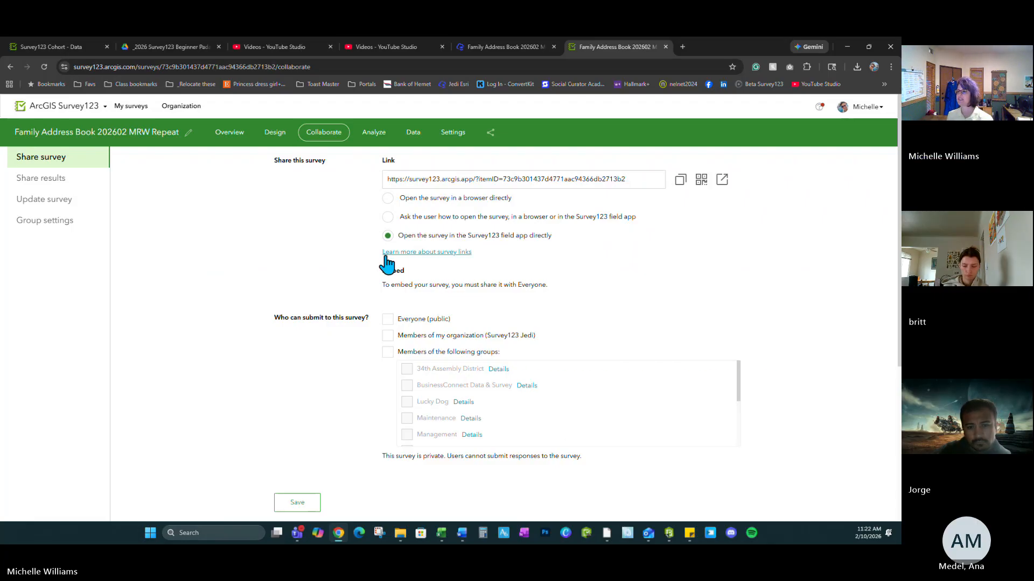
{"action": "left_click", "coordinate": [387, 198]}
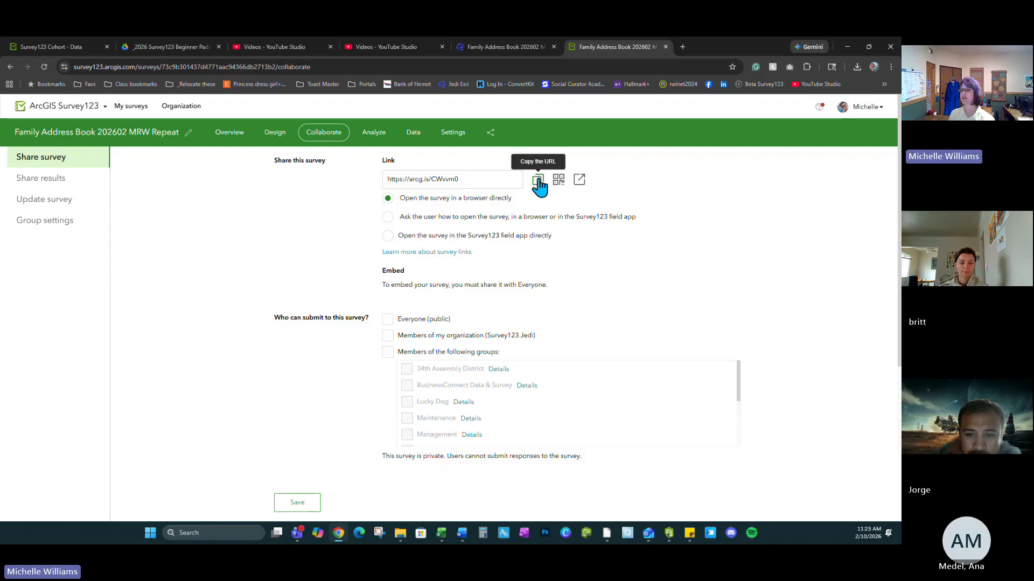
{"action": "left_click", "coordinate": [558, 180]}
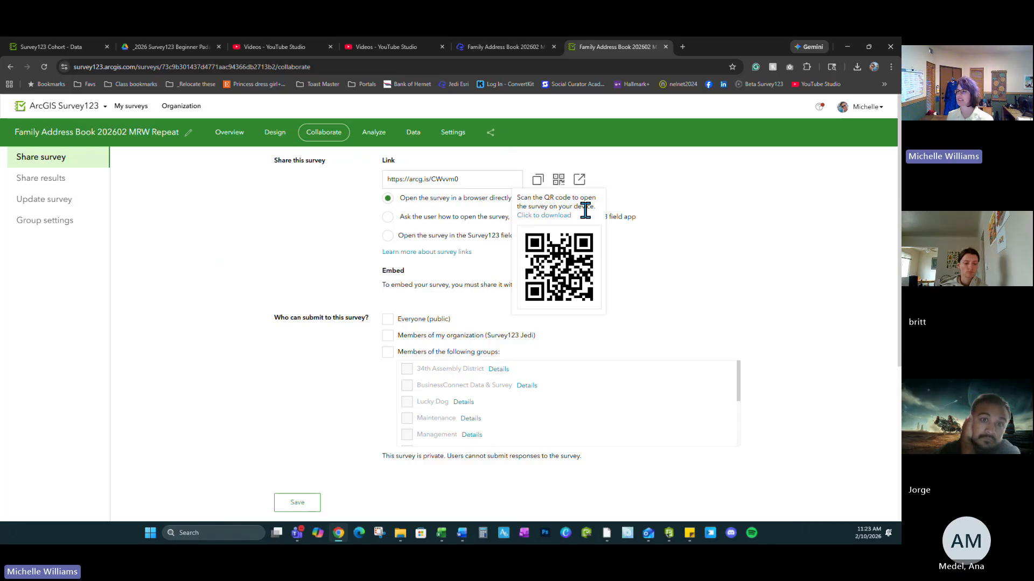
Step: Open the survey in the browser, choose a family last name and enter hjgsadhjgdjh as the Head of Household
{"action": "left_click", "coordinate": [581, 179]}
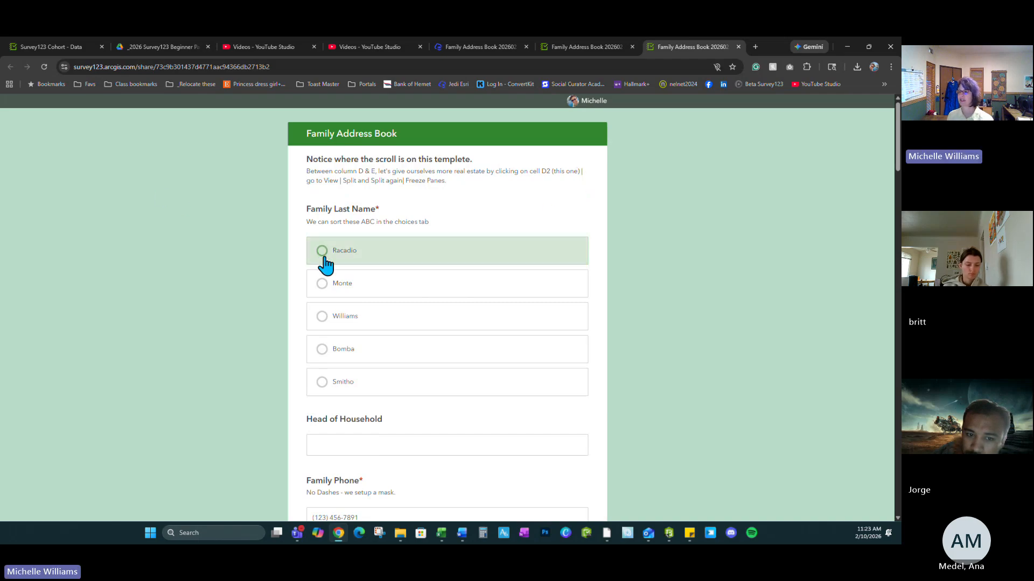
{"action": "left_click", "coordinate": [325, 322]}
{"action": "scroll", "coordinate": [377, 313], "scroll_direction": "down", "scroll_amount": 3}
{"action": "left_click", "coordinate": [366, 264]}
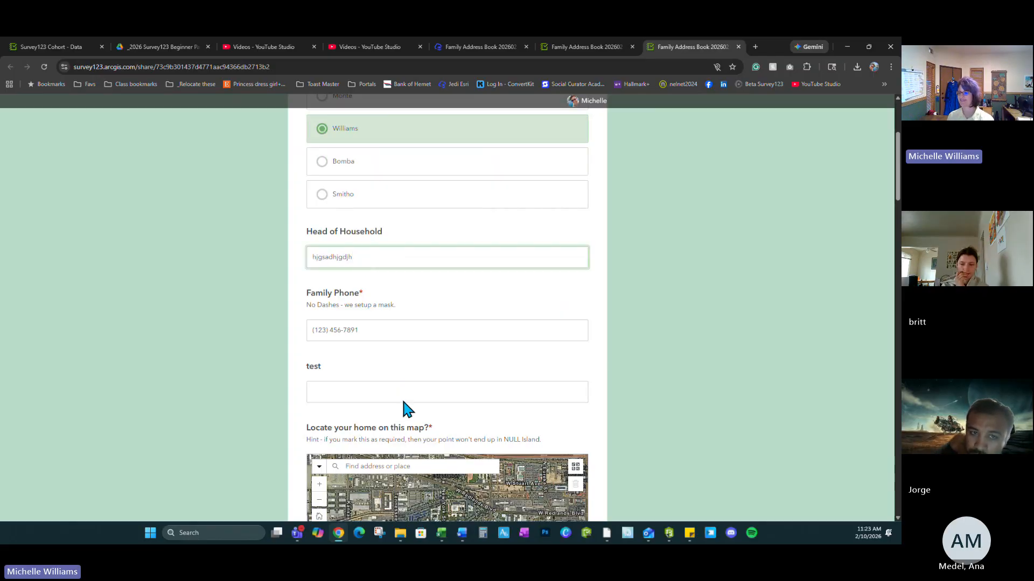
Step: Fill in the city, state and zip from the saved address details and enter 545454 as the years lived here
{"action": "scroll", "coordinate": [401, 397], "scroll_direction": "down", "scroll_amount": 3}
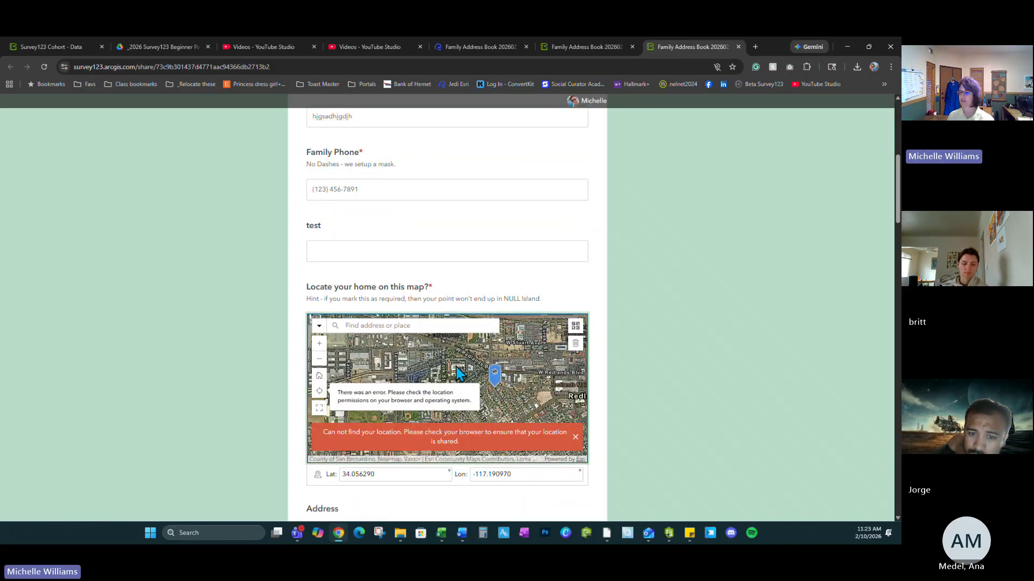
{"action": "scroll", "coordinate": [456, 367], "scroll_direction": "down", "scroll_amount": 4}
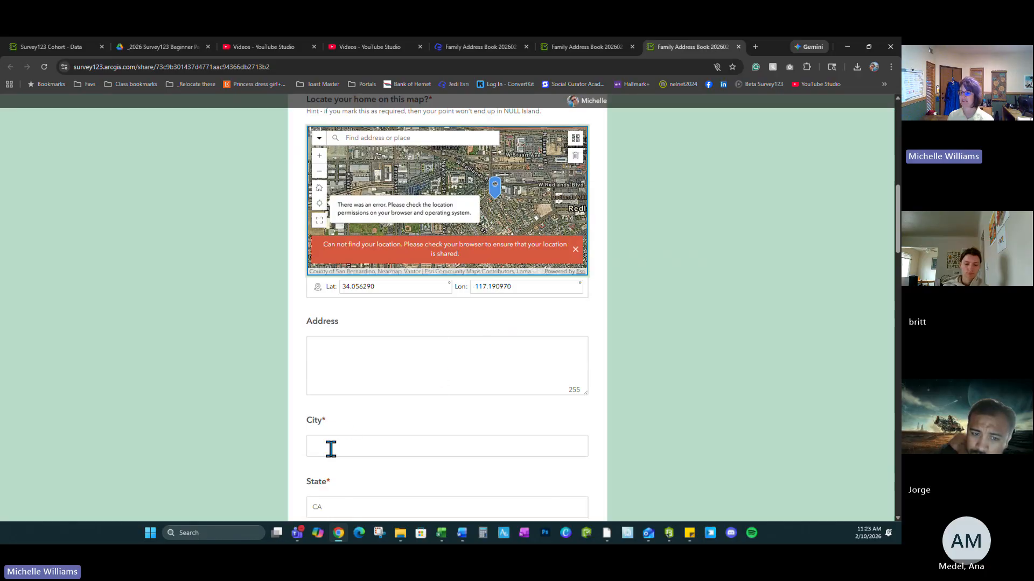
{"action": "left_click", "coordinate": [331, 449]}
{"action": "left_click", "coordinate": [380, 317]}
{"action": "scroll", "coordinate": [476, 415], "scroll_direction": "down", "scroll_amount": 5}
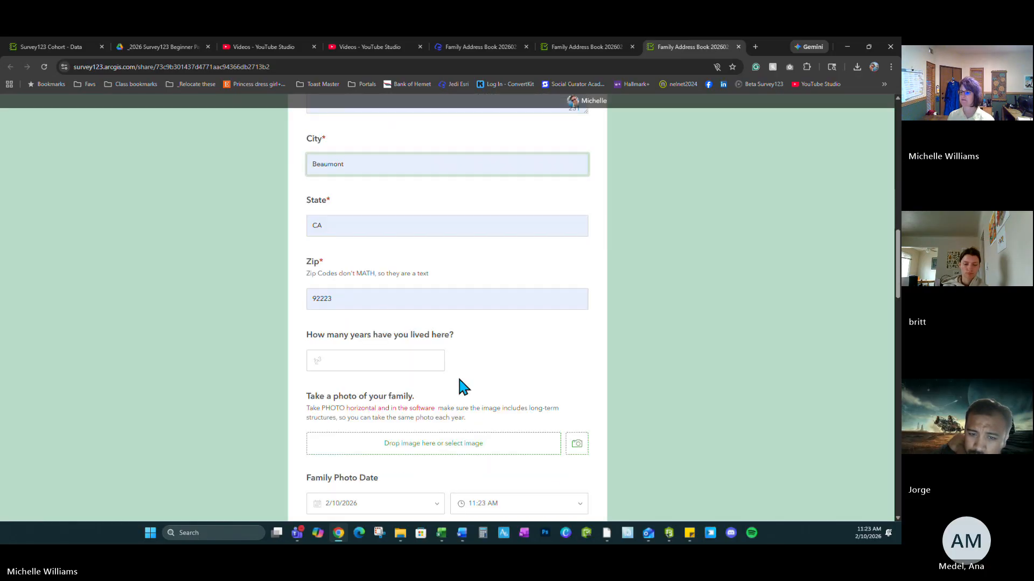
{"action": "left_click", "coordinate": [357, 361]}
{"action": "type", "text": "54545"}
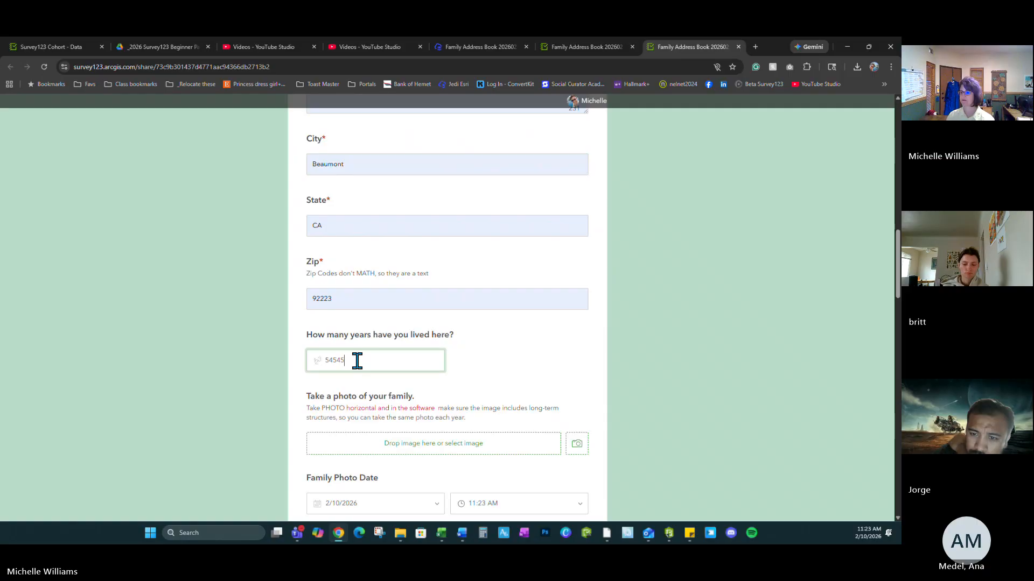
{"action": "type", "text": "4"}
{"action": "scroll", "coordinate": [363, 366], "scroll_direction": "down", "scroll_amount": 3}
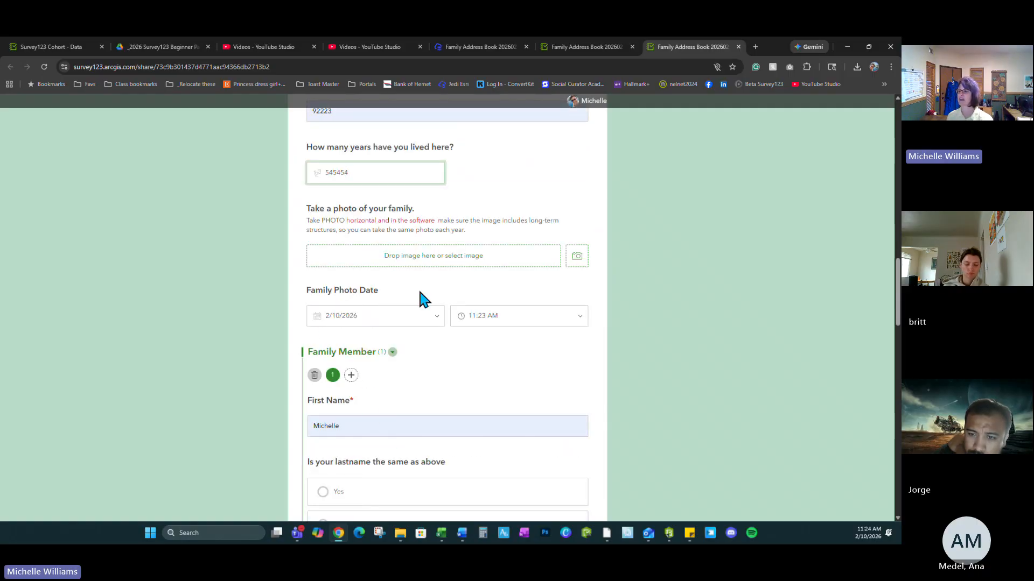
{"action": "scroll", "coordinate": [481, 344], "scroll_direction": "down", "scroll_amount": 3}
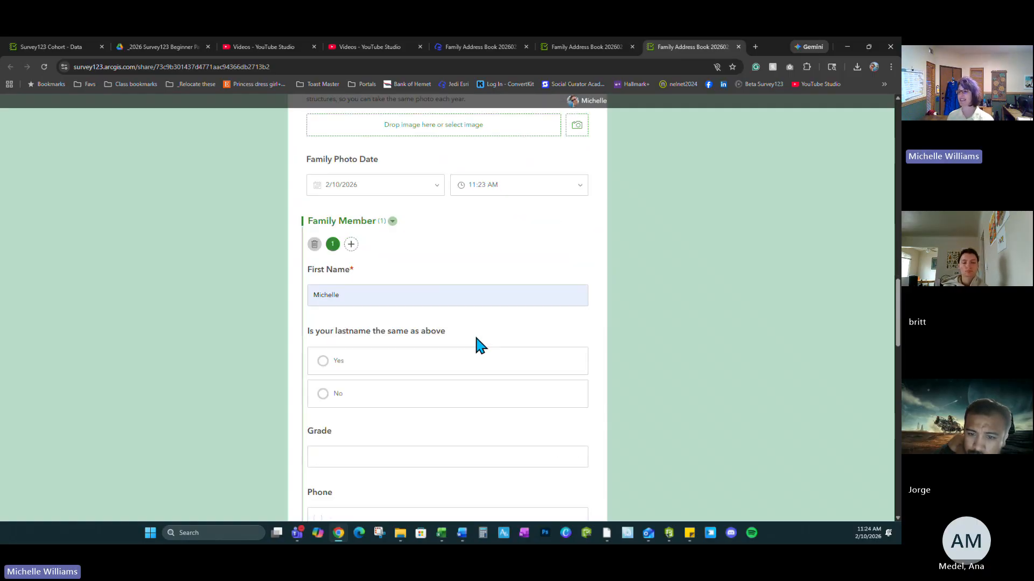
{"action": "scroll", "coordinate": [425, 363], "scroll_direction": "down", "scroll_amount": 2}
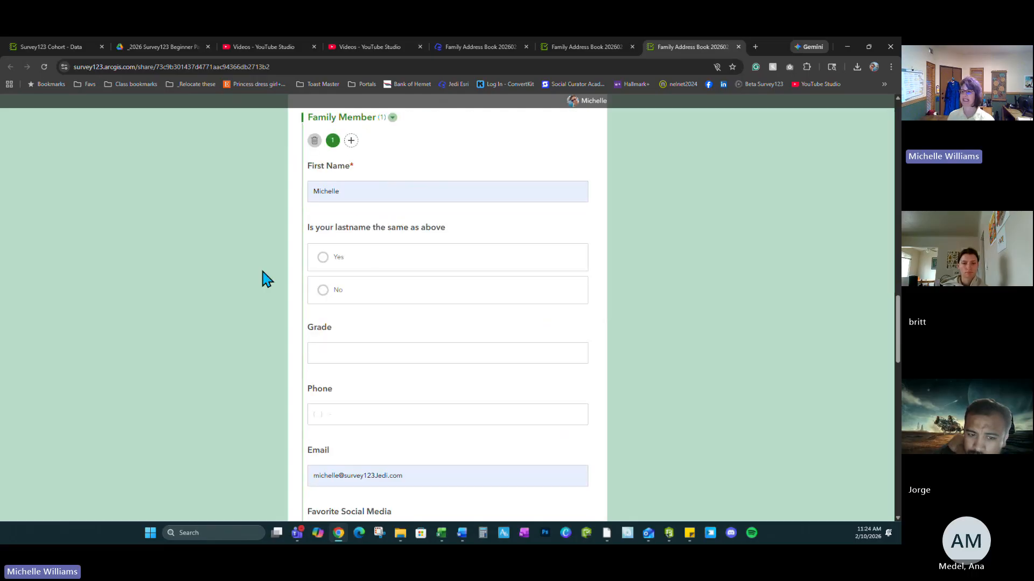
Step: Answer No to the family member's same-last-name question, enter 565 as the grade and fill in the phone number from the saved details
{"action": "left_click", "coordinate": [324, 259]}
{"action": "left_click", "coordinate": [325, 292]}
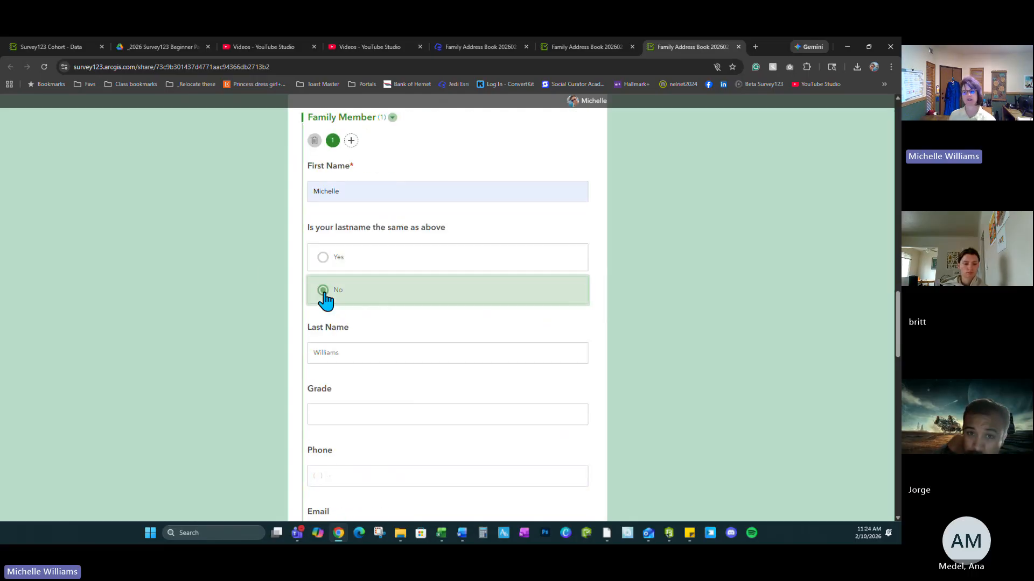
{"action": "scroll", "coordinate": [377, 323], "scroll_direction": "down", "scroll_amount": 3}
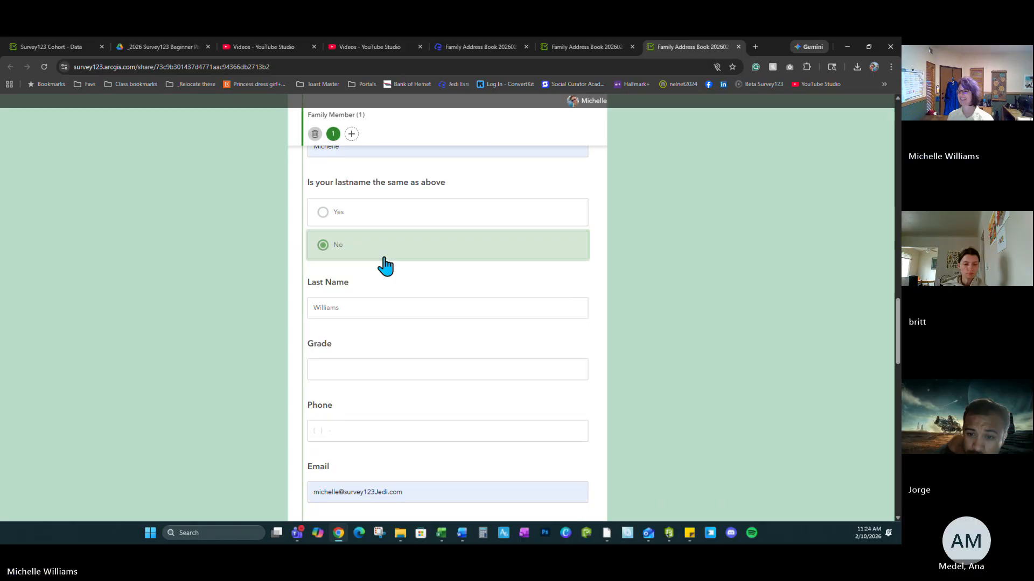
{"action": "left_click", "coordinate": [330, 280]}
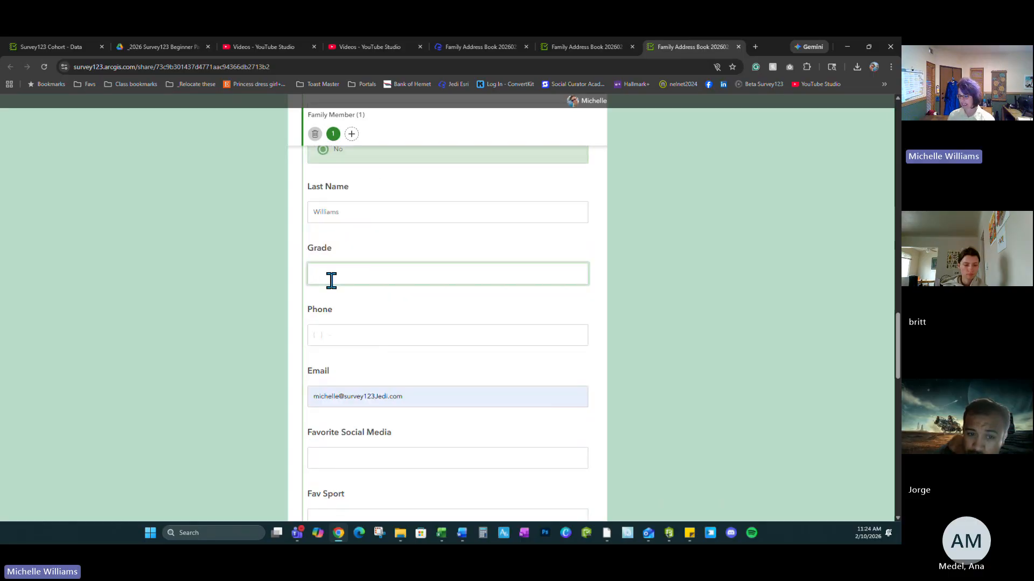
{"action": "left_click", "coordinate": [328, 336]}
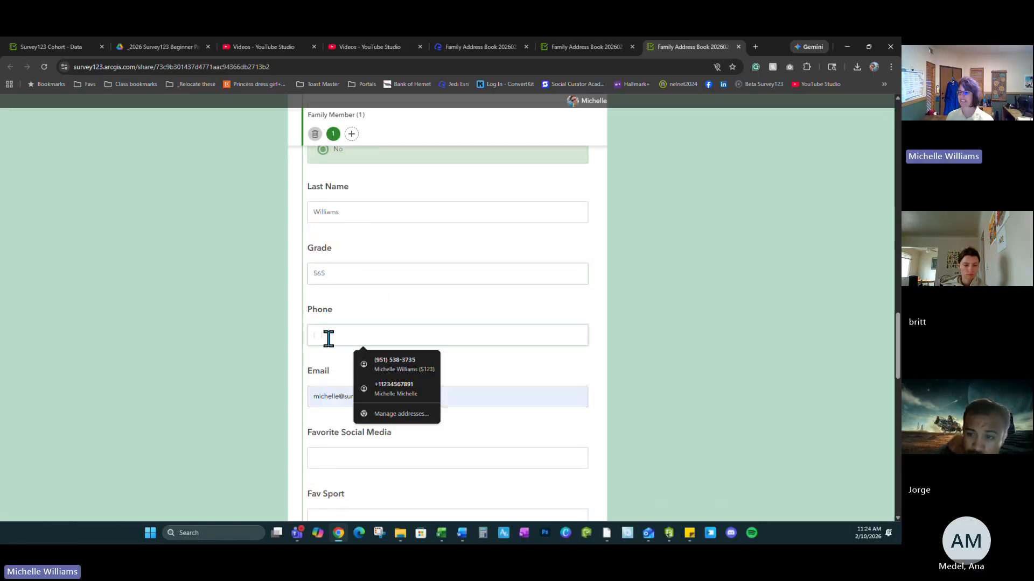
{"action": "left_click", "coordinate": [398, 362]}
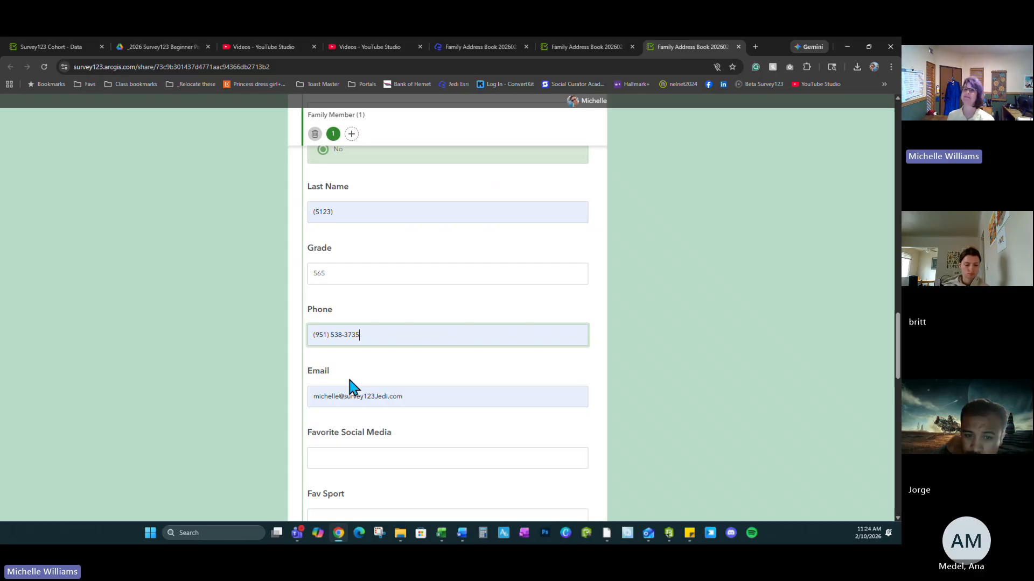
Step: Enter jhdfhj as Favorite Social Media, hjhjh as Fav Sport and hjhj as Fav Hobby, leaving the snacks and t-shirt size blank
{"action": "scroll", "coordinate": [377, 371], "scroll_direction": "down", "scroll_amount": 3}
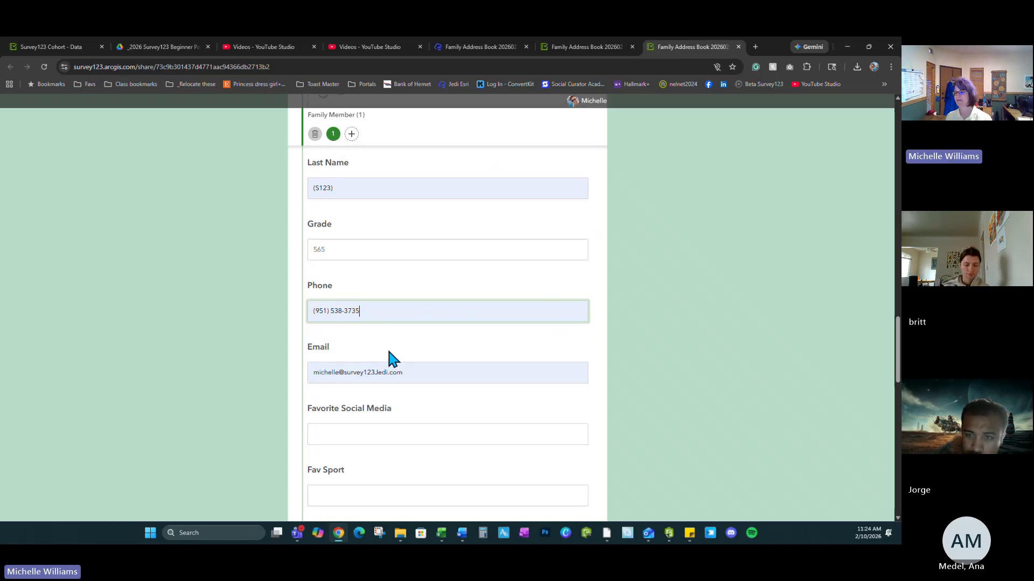
{"action": "left_click", "coordinate": [341, 316]}
{"action": "type", "text": "jhdfhj"}
{"action": "left_click", "coordinate": [351, 380]}
{"action": "type", "text": "hjhjh"}
{"action": "left_click", "coordinate": [335, 439]}
{"action": "type", "text": "hjhj"}
{"action": "scroll", "coordinate": [339, 433], "scroll_direction": "down", "scroll_amount": 3}
{"action": "left_click", "coordinate": [342, 362]}
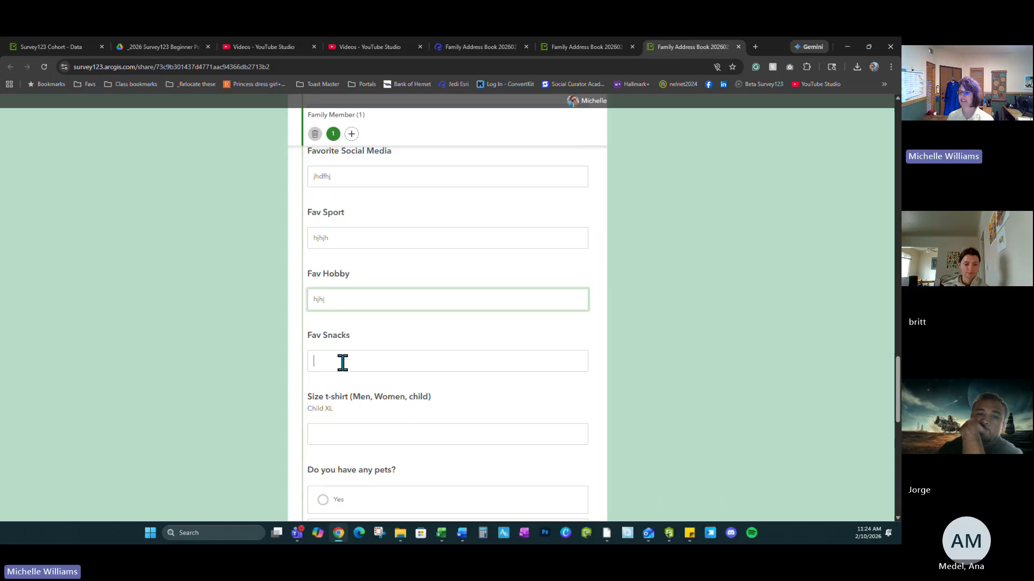
{"action": "left_click", "coordinate": [345, 433]}
Step: Answer Yes to having pets and enter iudfjhfgjh as the pet's name
{"action": "scroll", "coordinate": [354, 419], "scroll_direction": "down", "scroll_amount": 3}
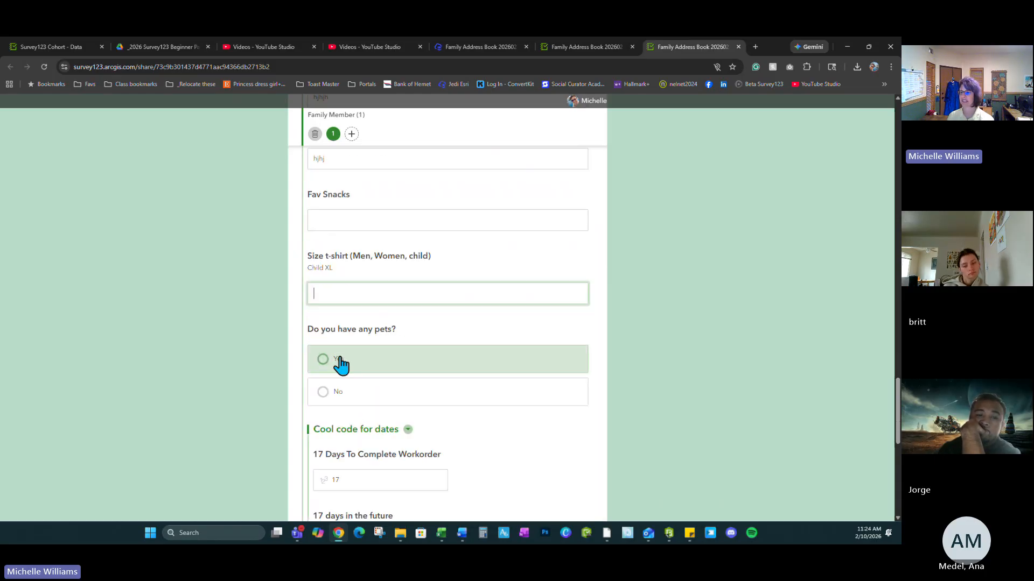
{"action": "scroll", "coordinate": [326, 377], "scroll_direction": "down", "scroll_amount": 1}
{"action": "left_click", "coordinate": [323, 346]}
{"action": "left_click", "coordinate": [323, 314]}
{"action": "scroll", "coordinate": [362, 360], "scroll_direction": "down", "scroll_amount": 4}
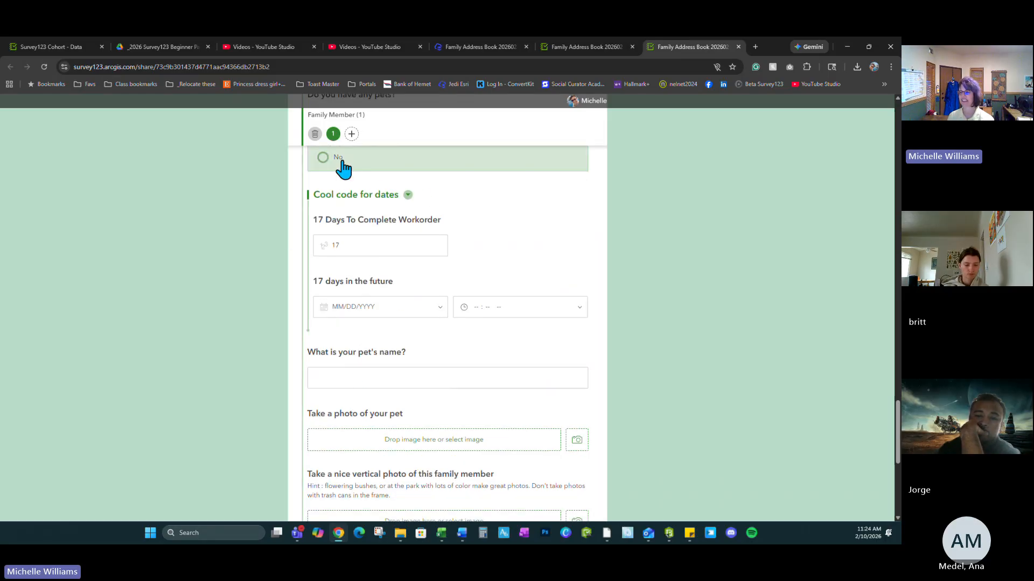
{"action": "scroll", "coordinate": [324, 193], "scroll_direction": "up", "scroll_amount": 1}
{"action": "scroll", "coordinate": [353, 383], "scroll_direction": "down", "scroll_amount": 2}
{"action": "left_click", "coordinate": [333, 330]}
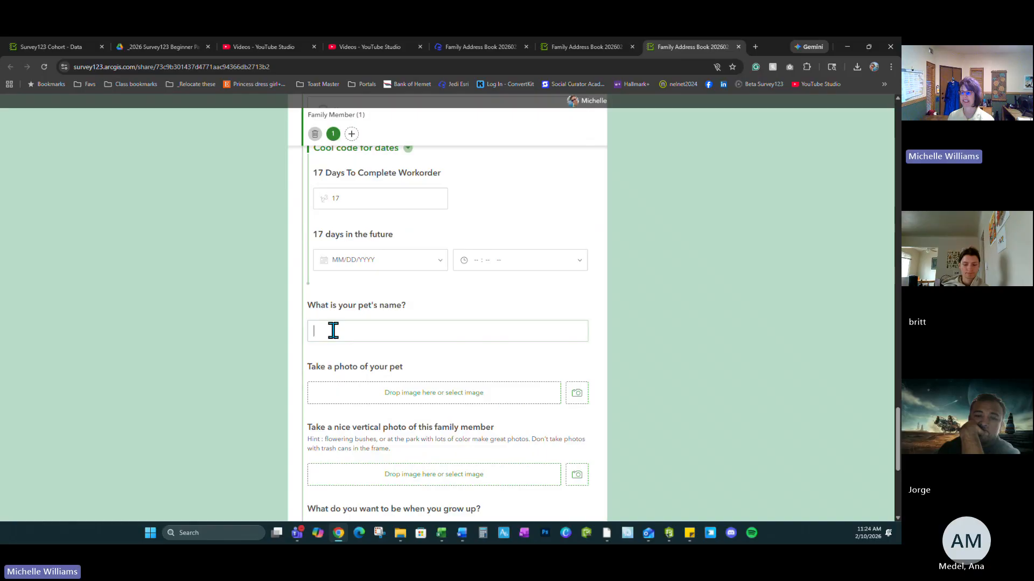
{"action": "type", "text": "iudfjhfgjh"}
{"action": "scroll", "coordinate": [396, 320], "scroll_direction": "up", "scroll_amount": 2}
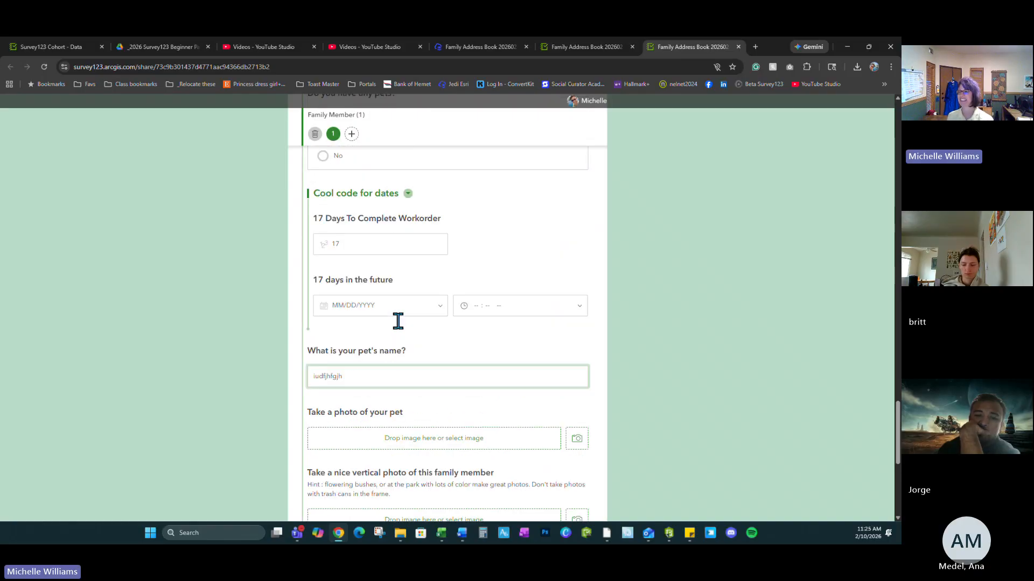
{"action": "scroll", "coordinate": [487, 418], "scroll_direction": "down", "scroll_amount": 3}
{"action": "scroll", "coordinate": [462, 416], "scroll_direction": "up", "scroll_amount": 1}
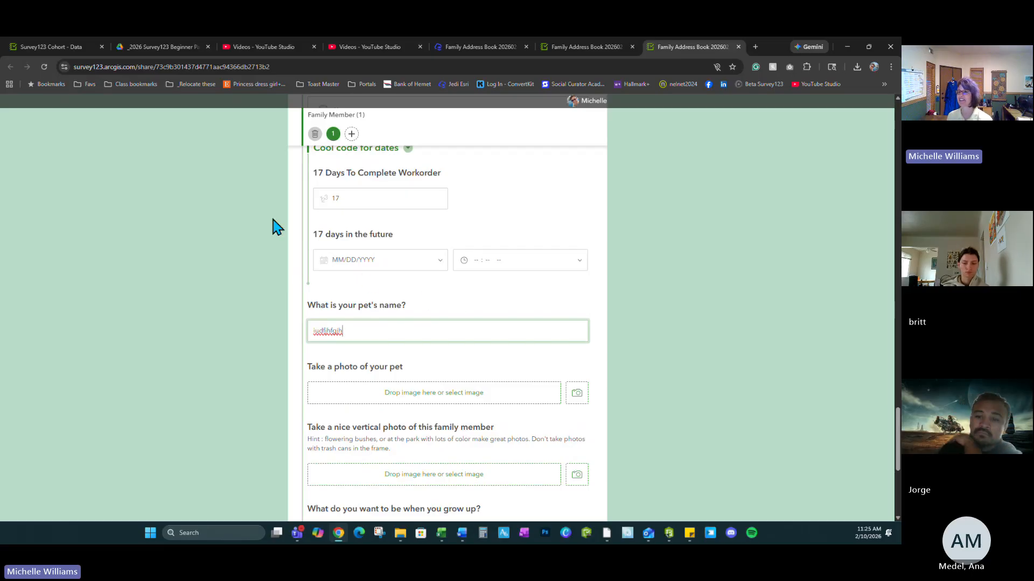
Step: Submit the completed survey response, leaving the photos and the grow-up question empty
{"action": "scroll", "coordinate": [398, 215], "scroll_direction": "down", "scroll_amount": 3}
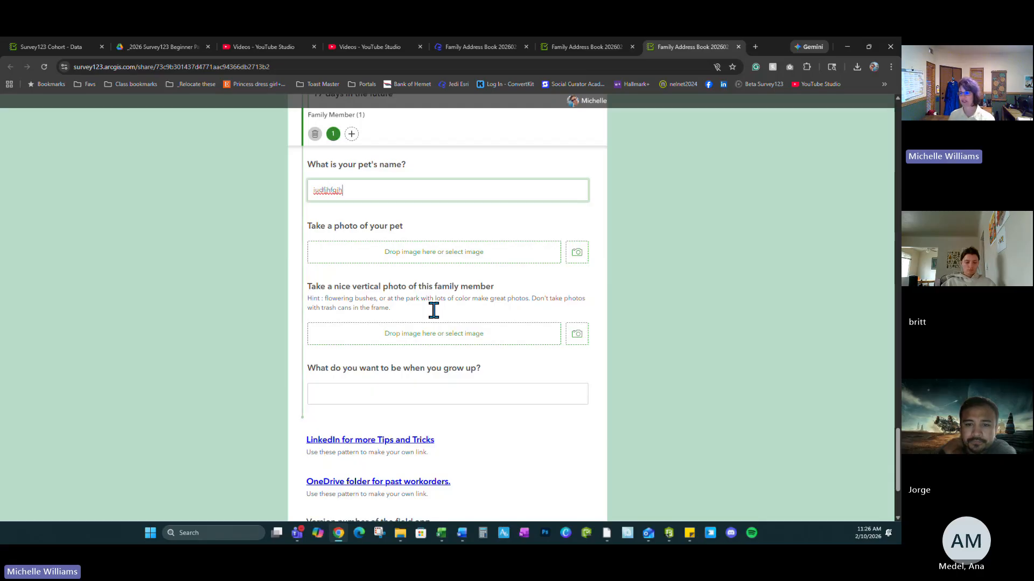
{"action": "scroll", "coordinate": [383, 390], "scroll_direction": "down", "scroll_amount": 3}
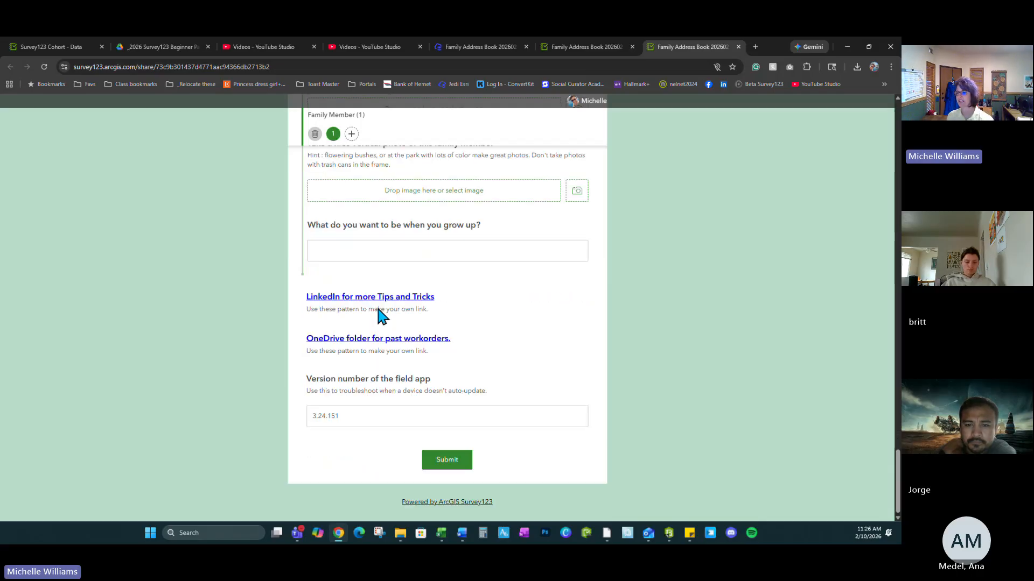
{"action": "left_click", "coordinate": [449, 463]}
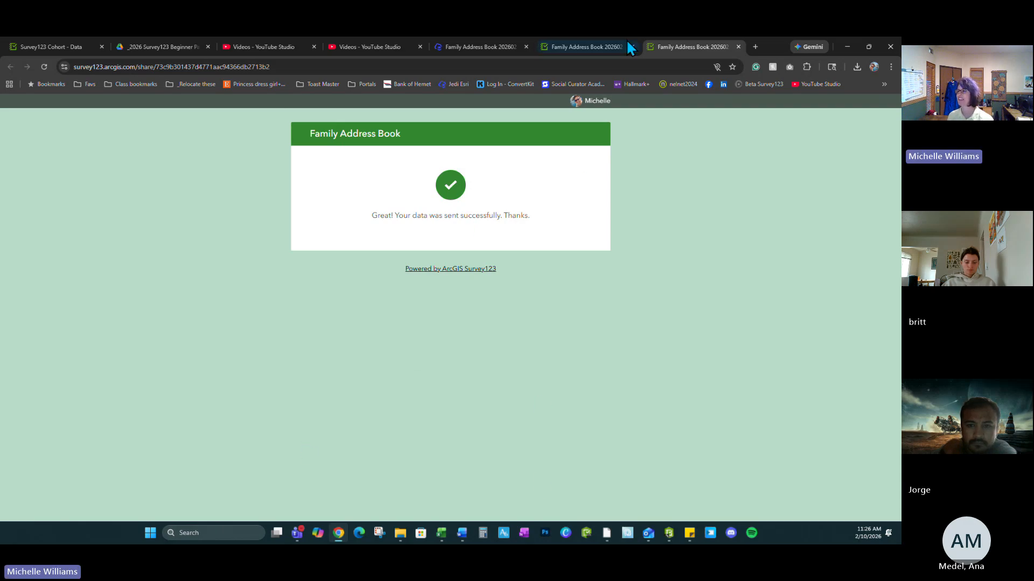
Step: Go from the ArcGIS Online item page to Survey123 and open the response analysis of the Family Address Book 202602 MRW Repeat survey
{"action": "double_click", "coordinate": [777, 44]}
{"action": "left_click", "coordinate": [649, 81]}
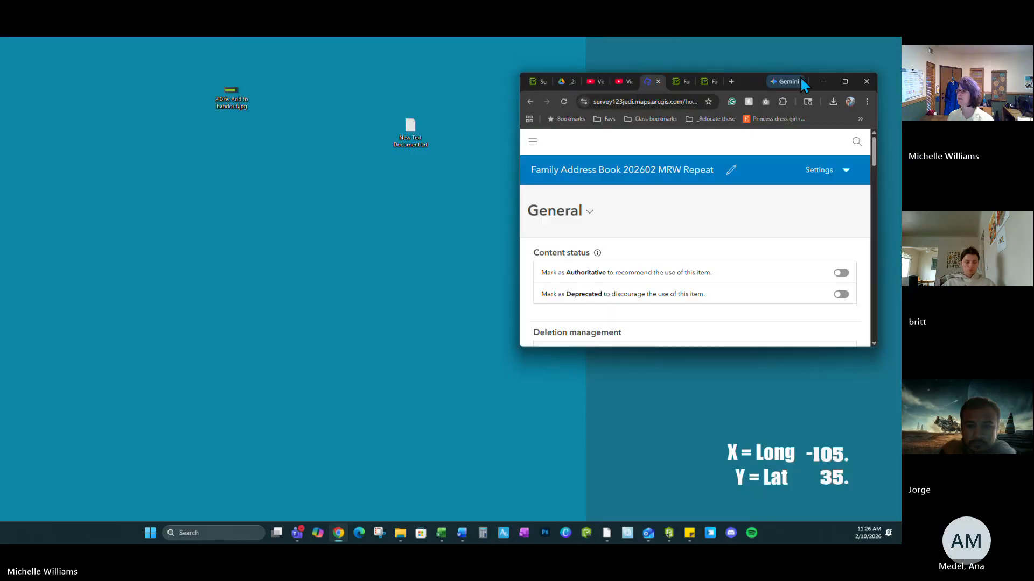
{"action": "left_click", "coordinate": [845, 81]}
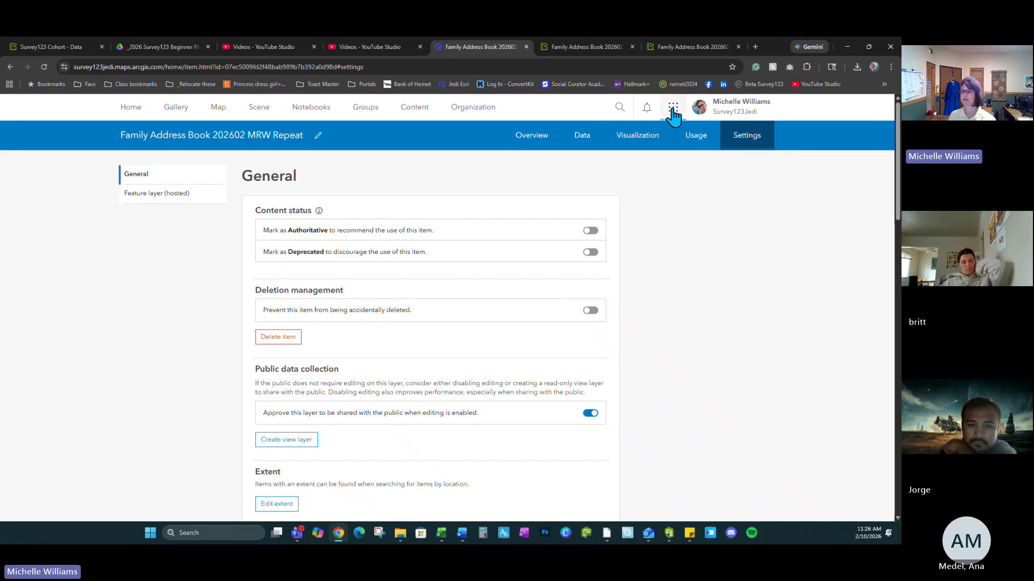
{"action": "left_click", "coordinate": [673, 111]}
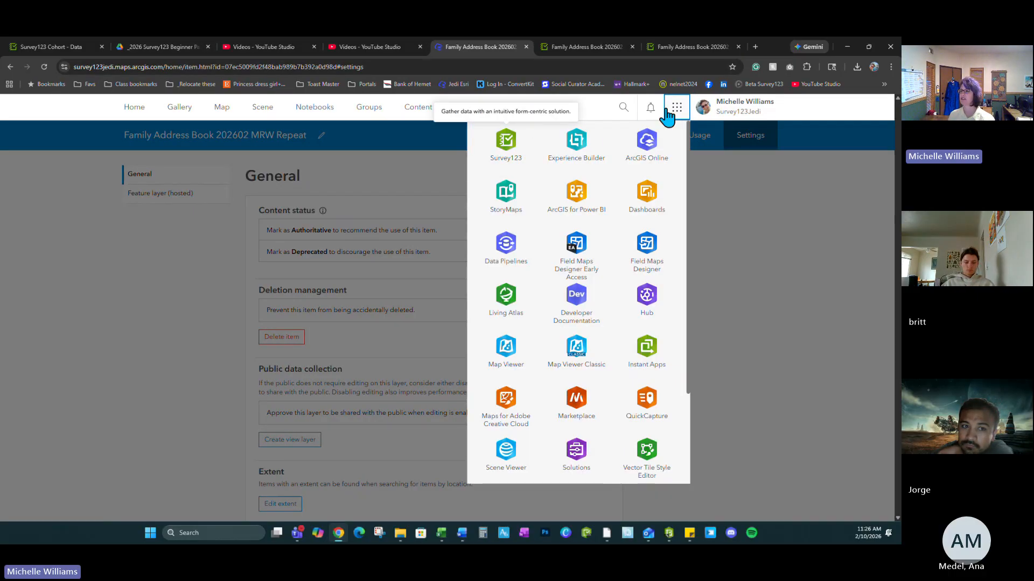
{"action": "left_click", "coordinate": [517, 147]}
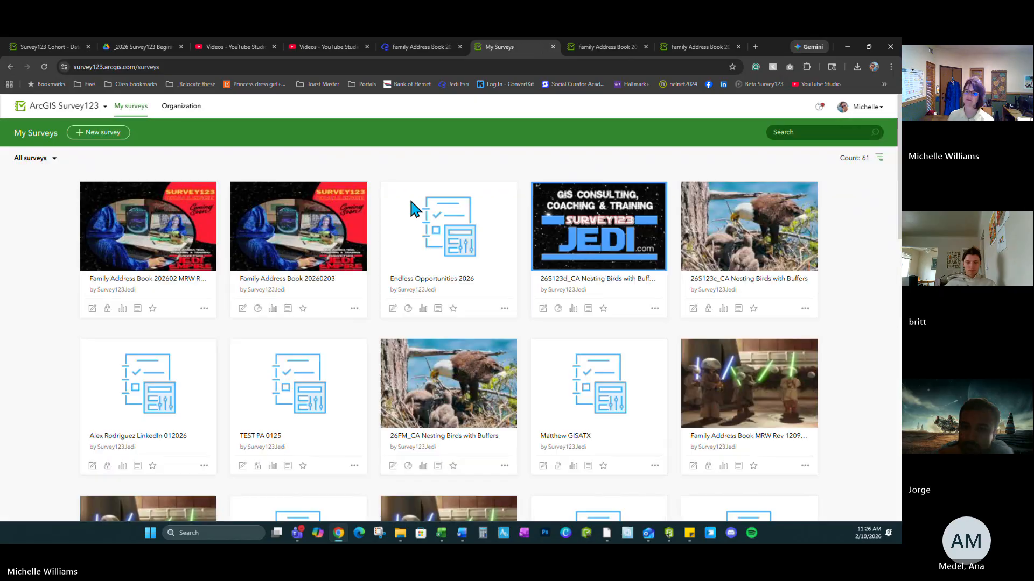
{"action": "left_click", "coordinate": [122, 309]}
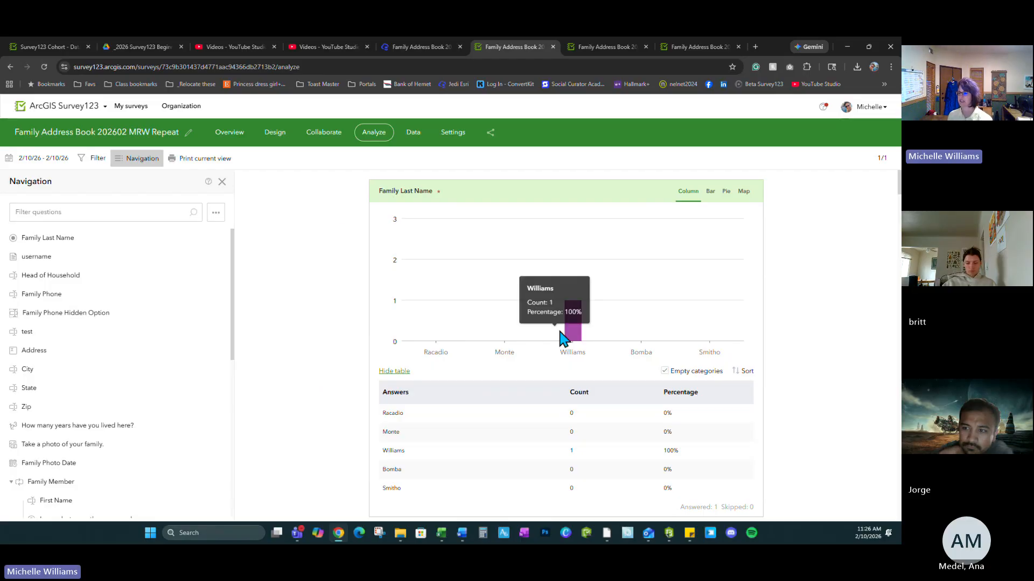
Step: Examine the analysis results question by question, from Family Last Name through the username, head of household, phone and address answers
{"action": "scroll", "coordinate": [353, 360], "scroll_direction": "down", "scroll_amount": 4}
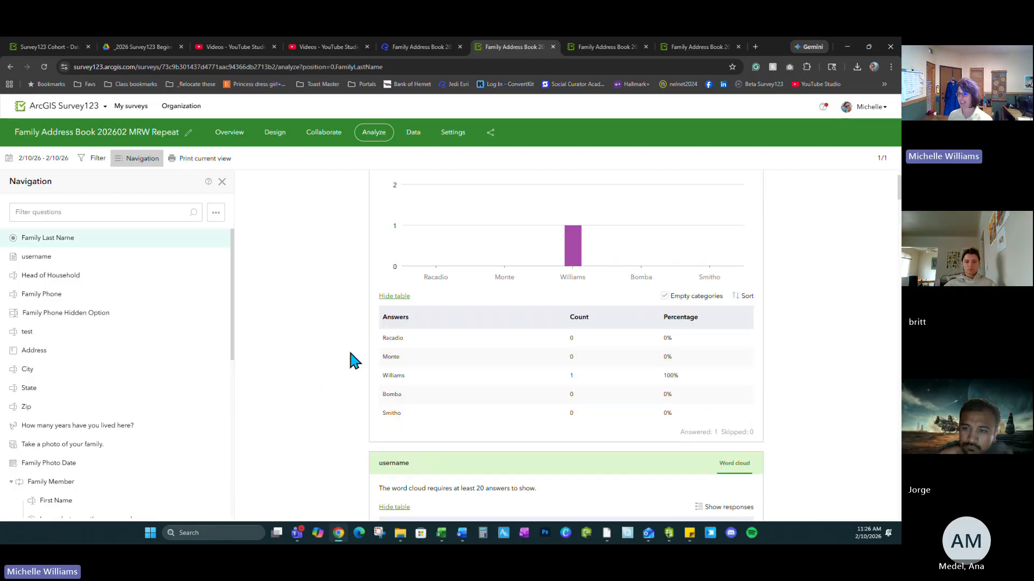
{"action": "scroll", "coordinate": [306, 357], "scroll_direction": "down", "scroll_amount": 2}
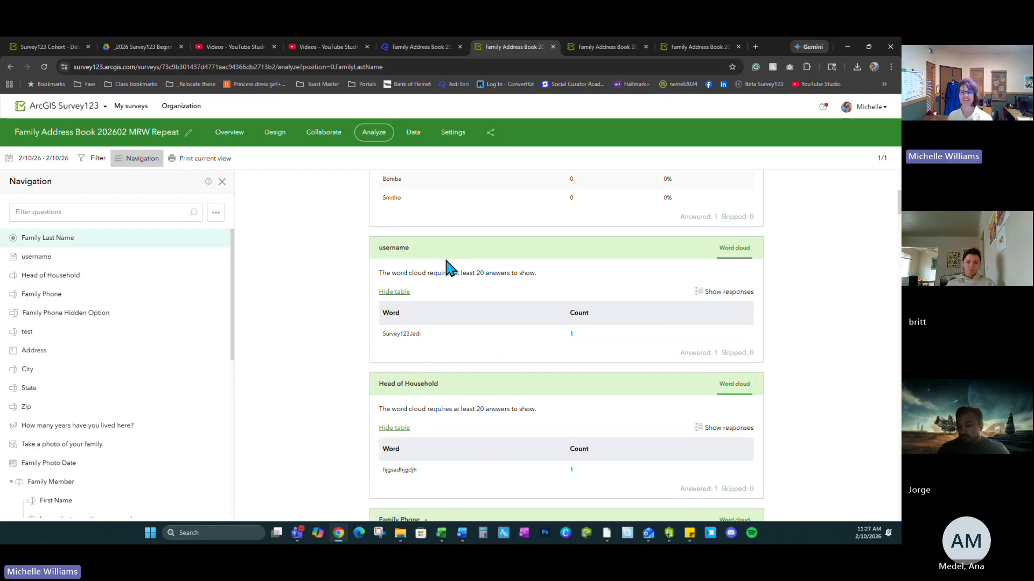
{"action": "scroll", "coordinate": [511, 280], "scroll_direction": "down", "scroll_amount": 2}
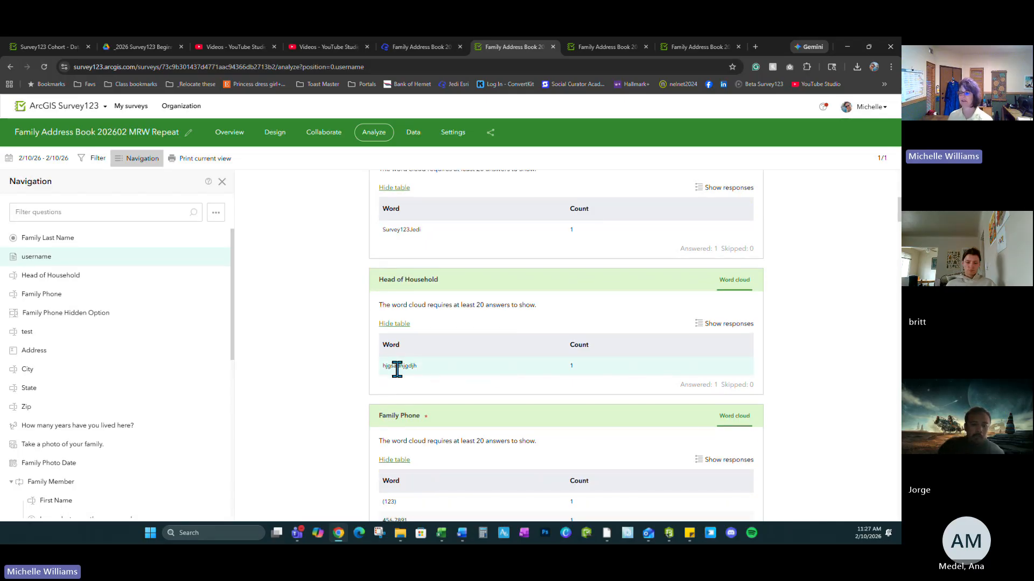
{"action": "scroll", "coordinate": [351, 345], "scroll_direction": "down", "scroll_amount": 2}
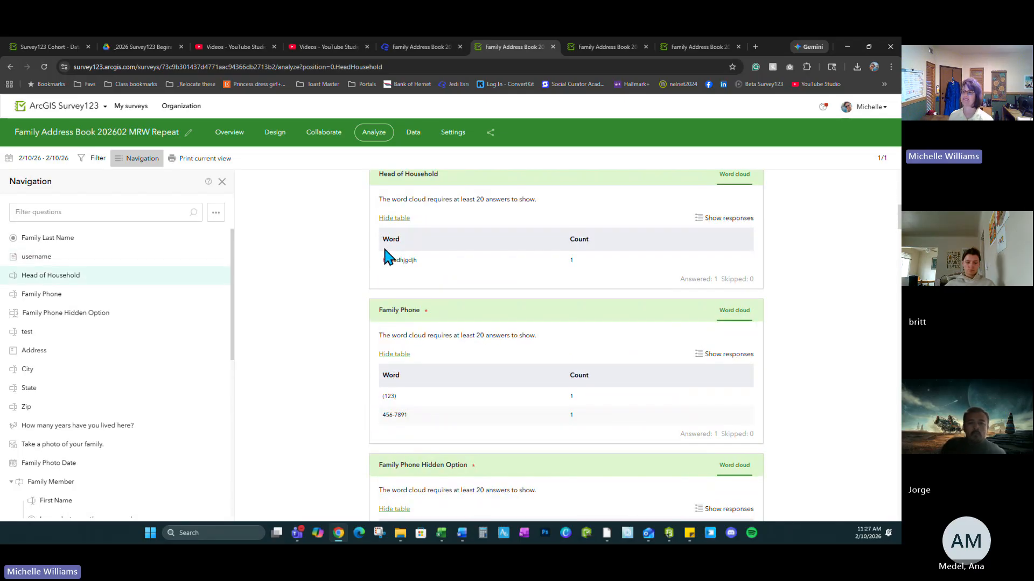
{"action": "scroll", "coordinate": [337, 379], "scroll_direction": "down", "scroll_amount": 2}
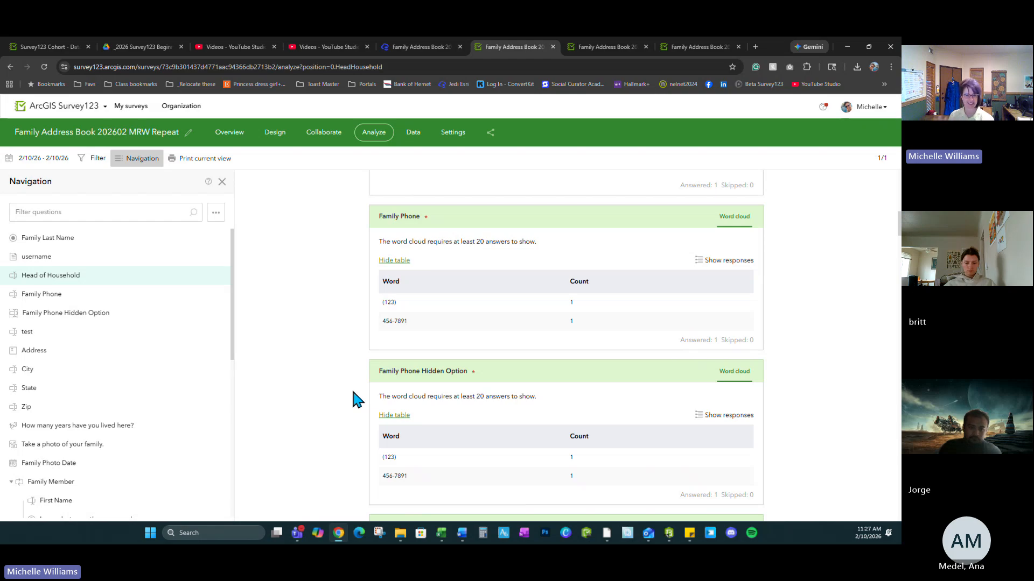
{"action": "scroll", "coordinate": [336, 354], "scroll_direction": "down", "scroll_amount": 6}
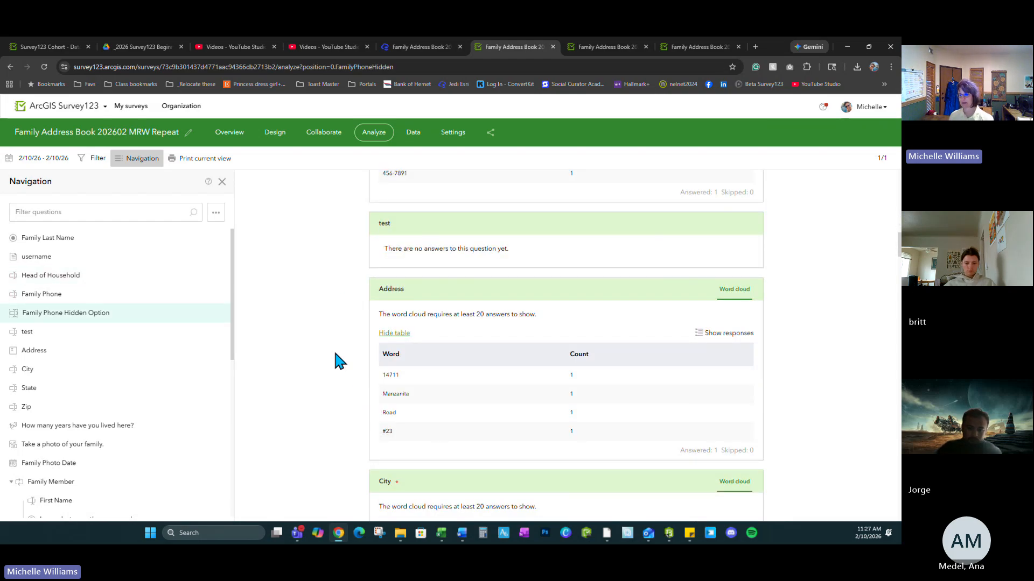
{"action": "scroll", "coordinate": [326, 378], "scroll_direction": "down", "scroll_amount": 7}
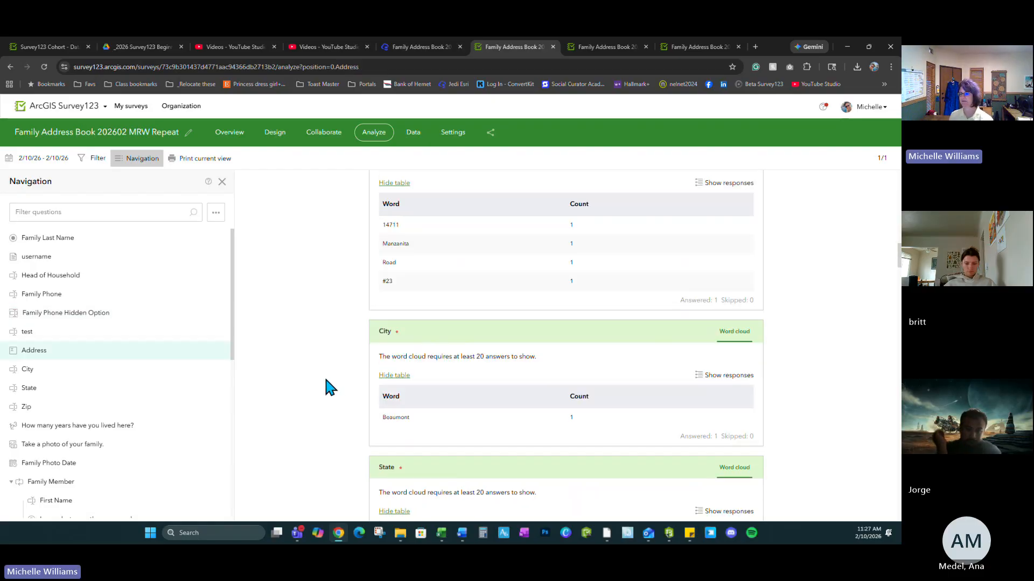
{"action": "scroll", "coordinate": [368, 312], "scroll_direction": "up", "scroll_amount": 10}
{"action": "scroll", "coordinate": [370, 312], "scroll_direction": "up", "scroll_amount": 10}
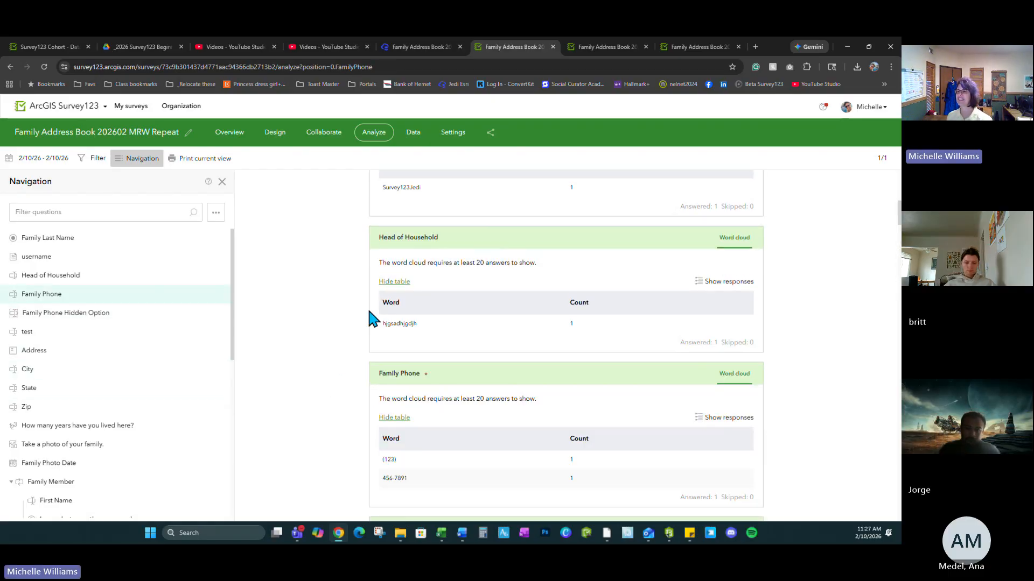
Step: Open the survey's submitted data and compare the main record table with the Family Member table
{"action": "left_click", "coordinate": [413, 135]}
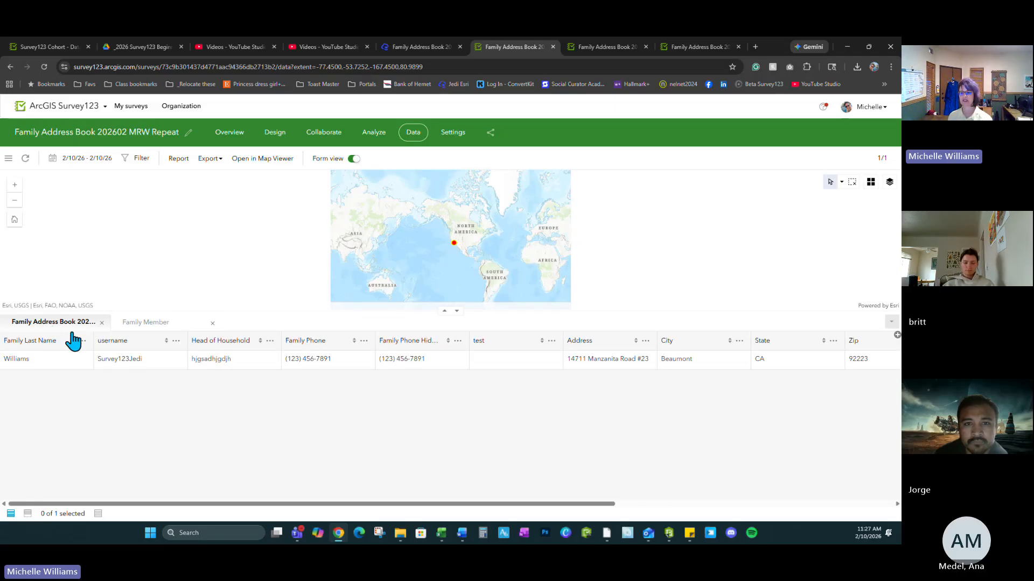
{"action": "left_click", "coordinate": [145, 323]}
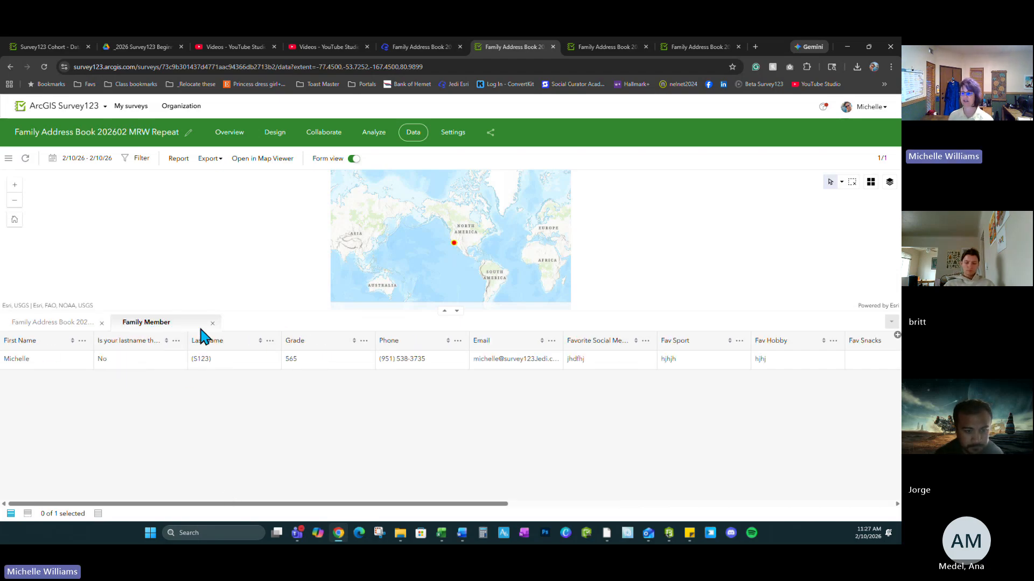
{"action": "left_click", "coordinate": [59, 322]}
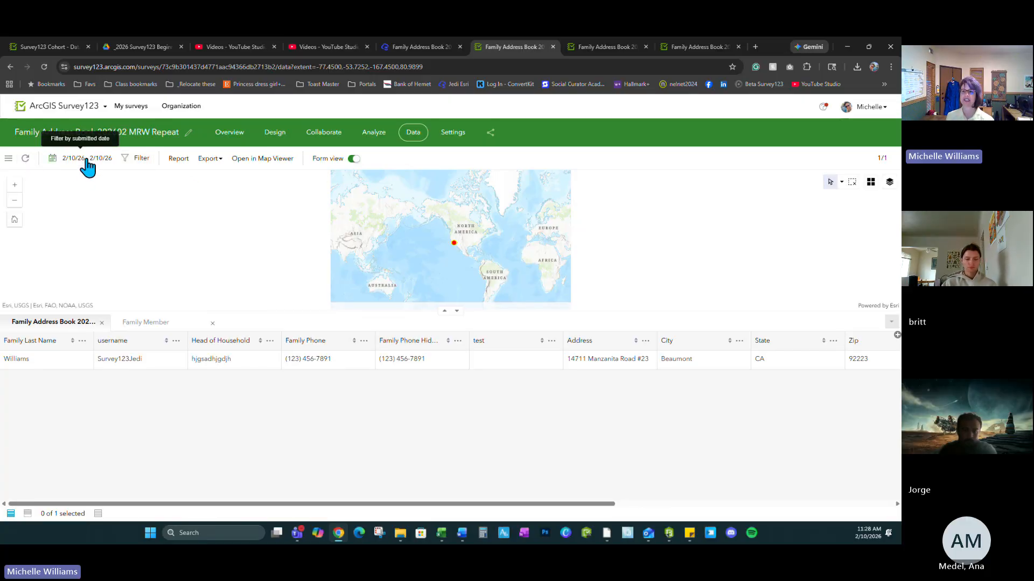
Step: Check the submitted-date filter options, then start a filter expression where City is a value still to enter
{"action": "left_click", "coordinate": [88, 165]}
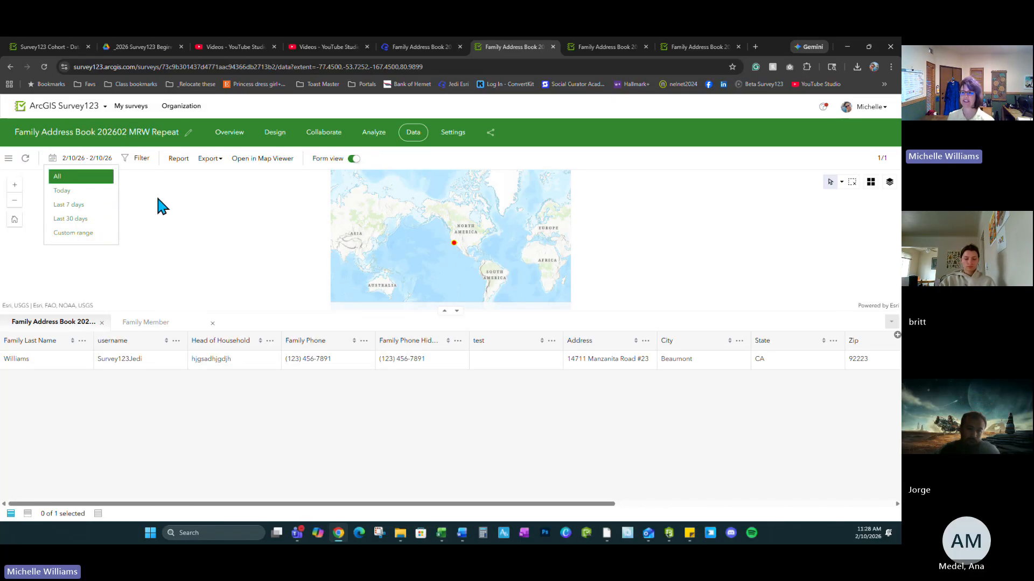
{"action": "left_click", "coordinate": [125, 179]}
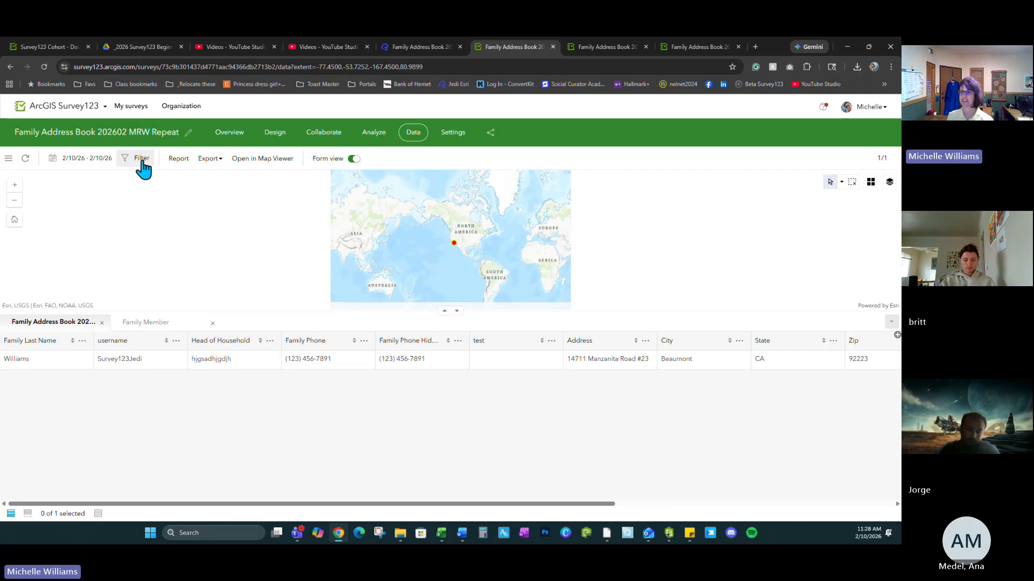
{"action": "left_click", "coordinate": [142, 160]}
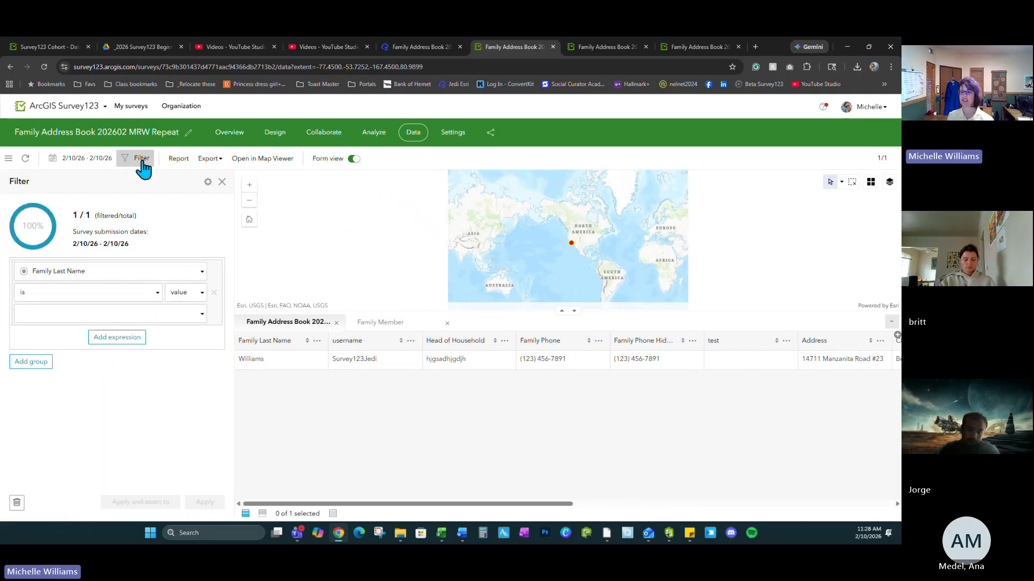
{"action": "left_click", "coordinate": [78, 271]}
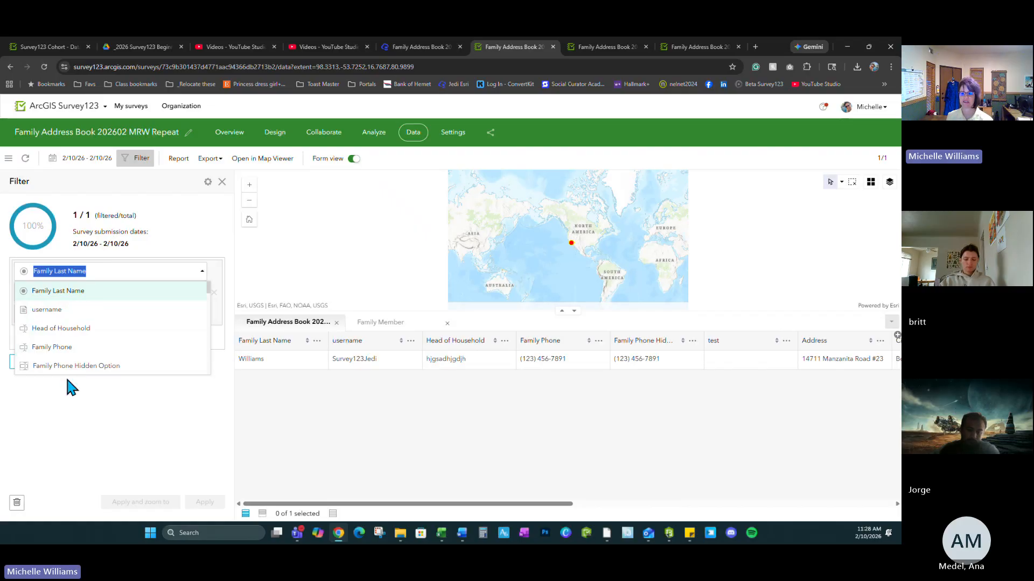
{"action": "scroll", "coordinate": [108, 337], "scroll_direction": "down", "scroll_amount": 1}
{"action": "scroll", "coordinate": [59, 350], "scroll_direction": "down", "scroll_amount": 1}
{"action": "scroll", "coordinate": [51, 328], "scroll_direction": "down", "scroll_amount": 1}
{"action": "left_click", "coordinate": [43, 315]}
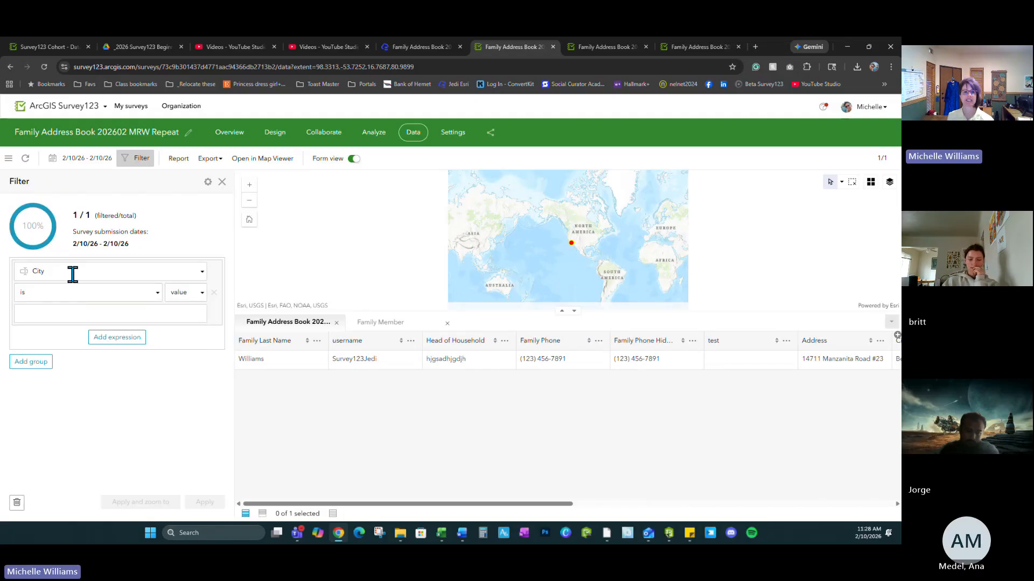
{"action": "left_click", "coordinate": [28, 321]}
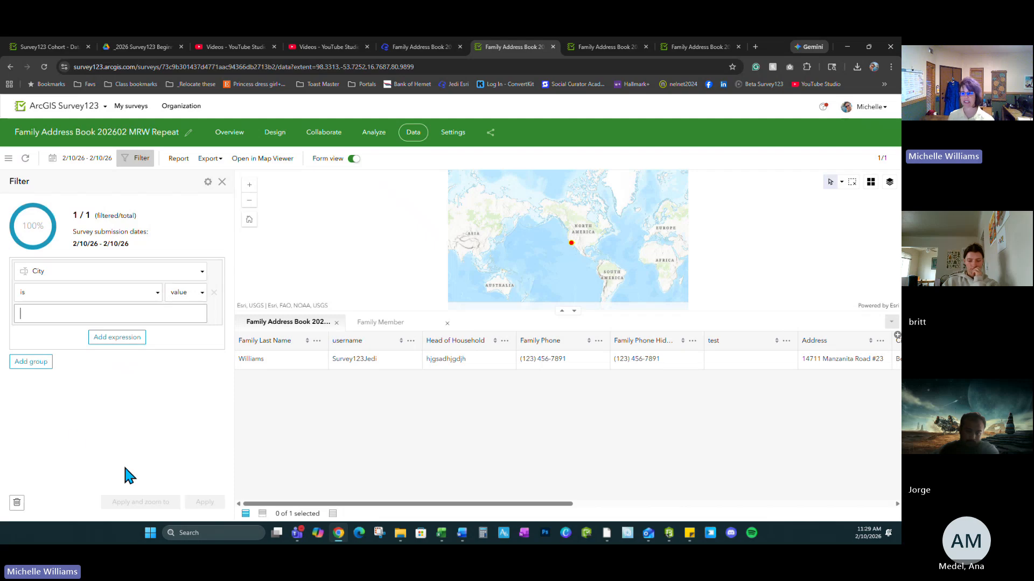
Step: Try a second filter expression joined with Or, then clear all expressions and close the filter
{"action": "left_click", "coordinate": [120, 347]}
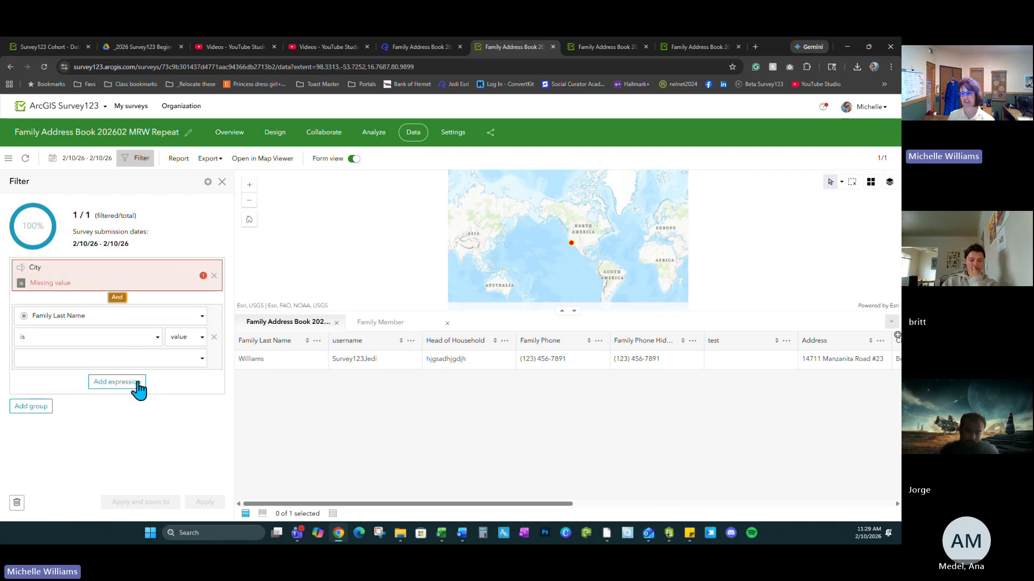
{"action": "left_click", "coordinate": [117, 300]}
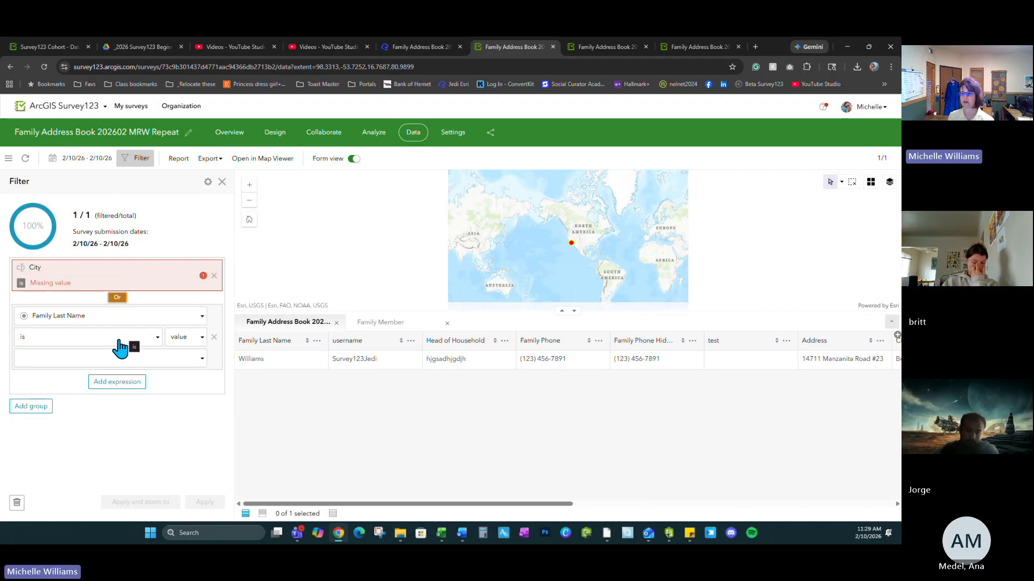
{"action": "left_click", "coordinate": [17, 503]}
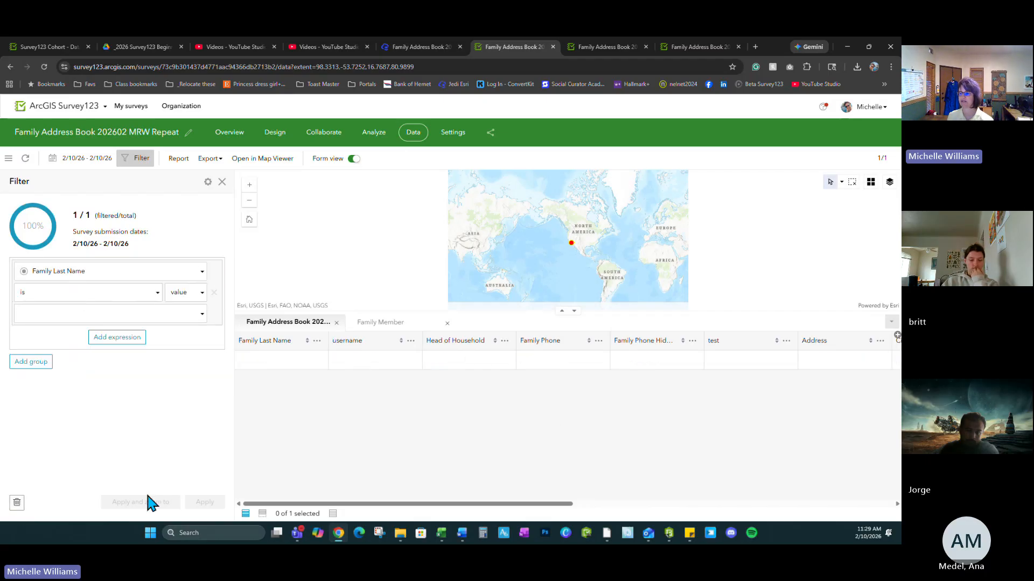
{"action": "left_click", "coordinate": [222, 182]}
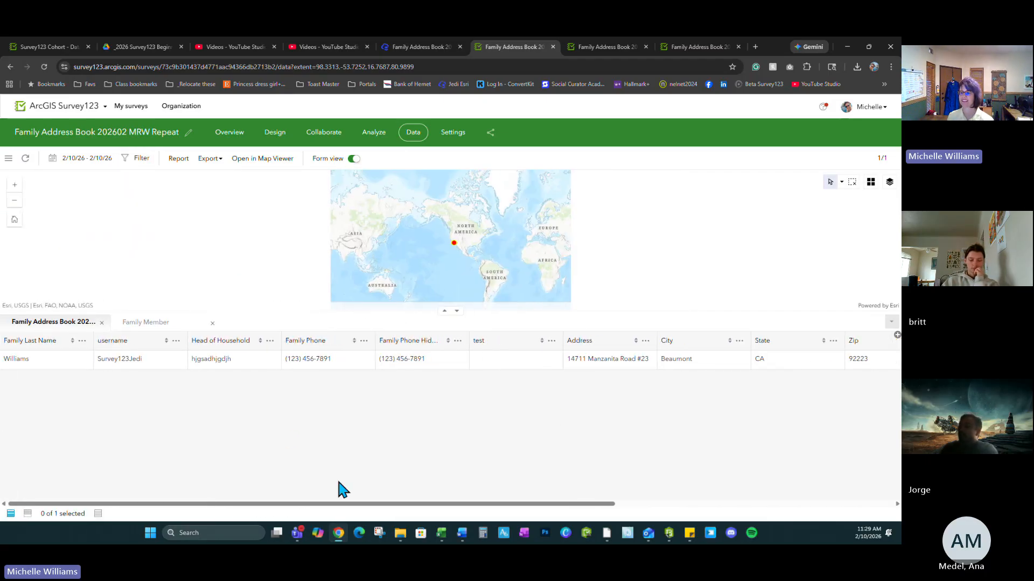
Step: Look over the report settings and the available export formats without generating or exporting anything
{"action": "left_click", "coordinate": [178, 159]}
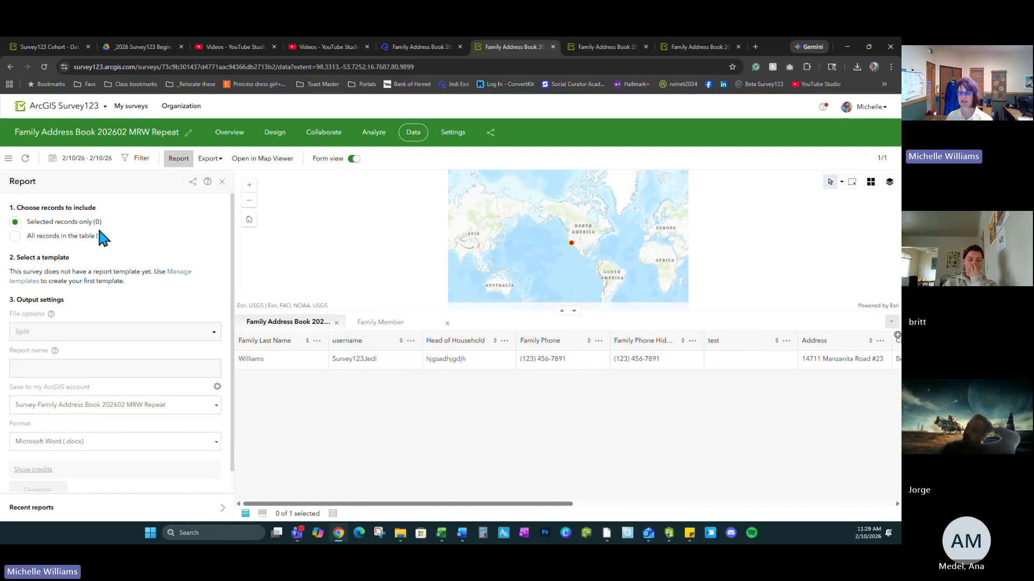
{"action": "left_click", "coordinate": [210, 159]}
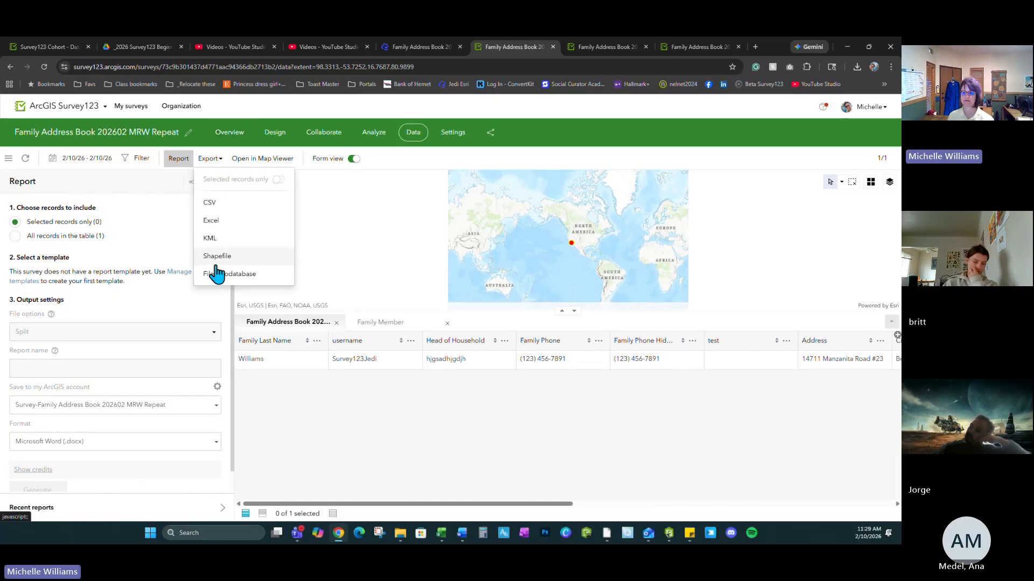
{"action": "left_click", "coordinate": [311, 254]}
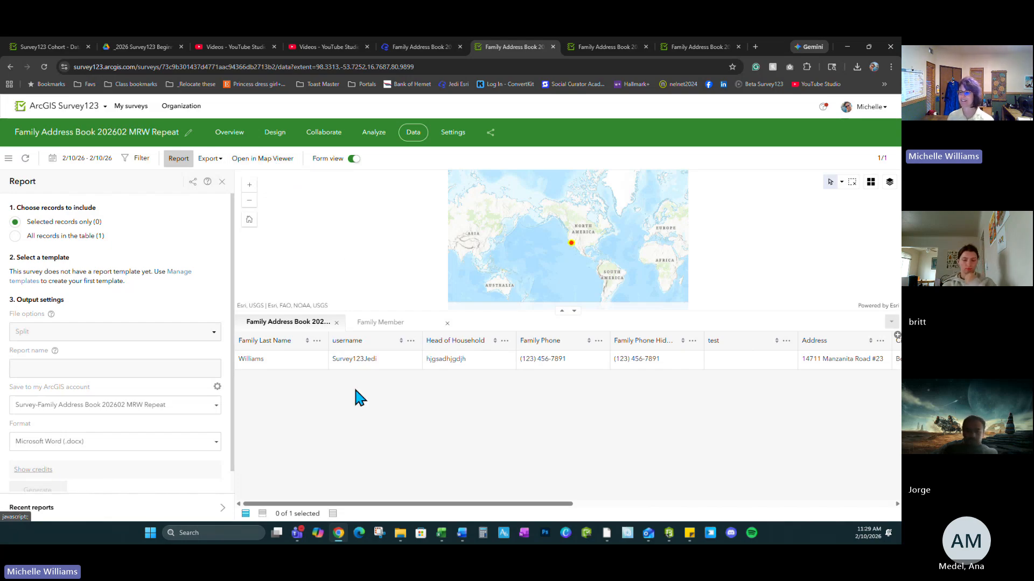
{"action": "left_click", "coordinate": [222, 182]}
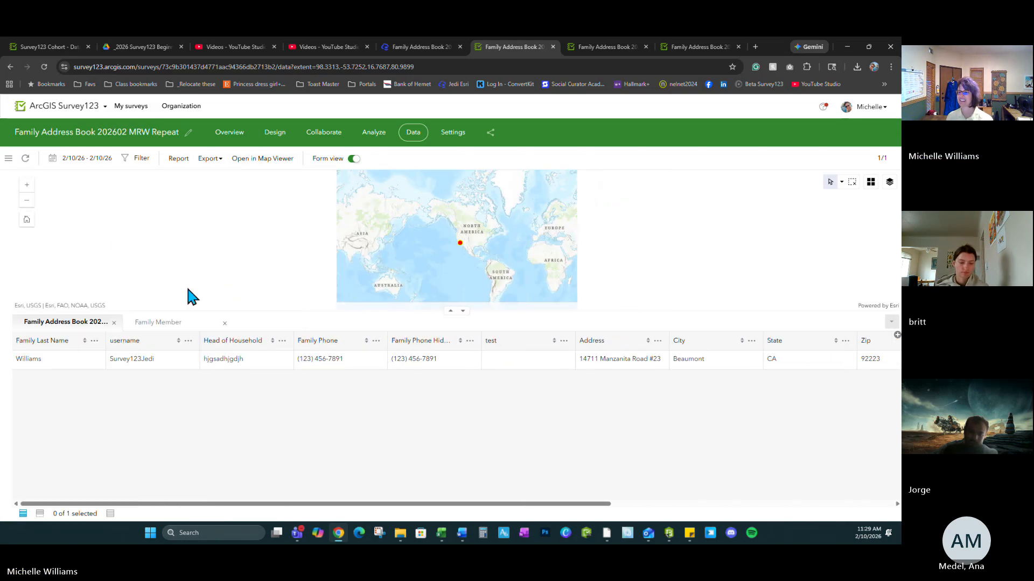
Step: Select the submitted record, review its answers including the family member section, and turn off the form view
{"action": "left_click", "coordinate": [232, 359]}
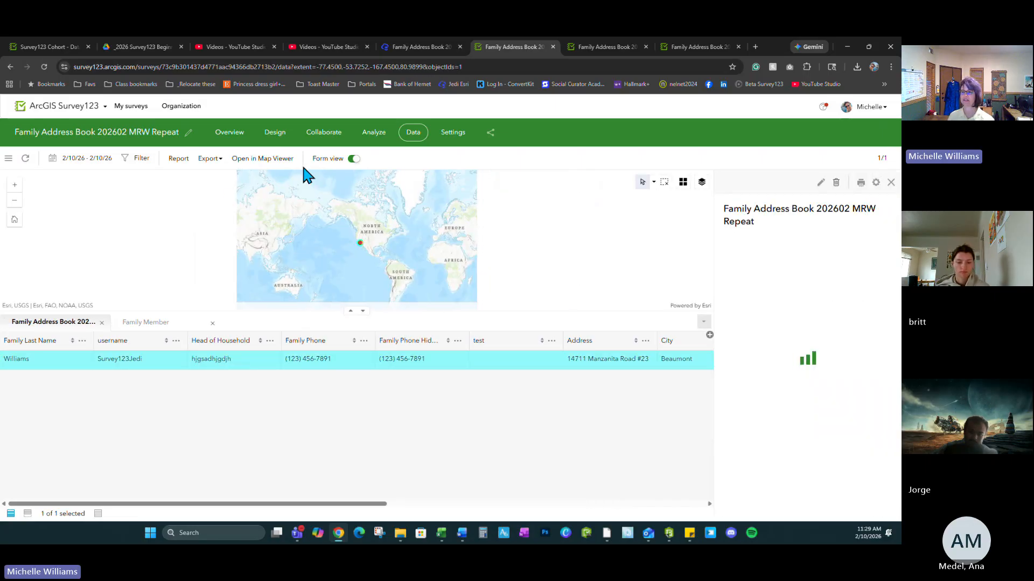
{"action": "scroll", "coordinate": [810, 310], "scroll_direction": "down", "scroll_amount": 10}
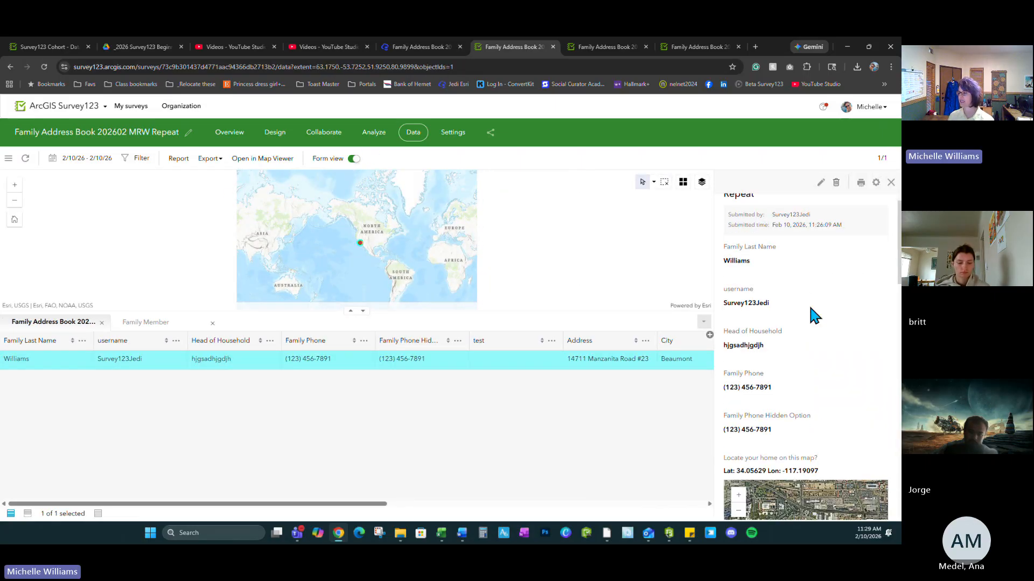
{"action": "scroll", "coordinate": [837, 331], "scroll_direction": "down", "scroll_amount": 10}
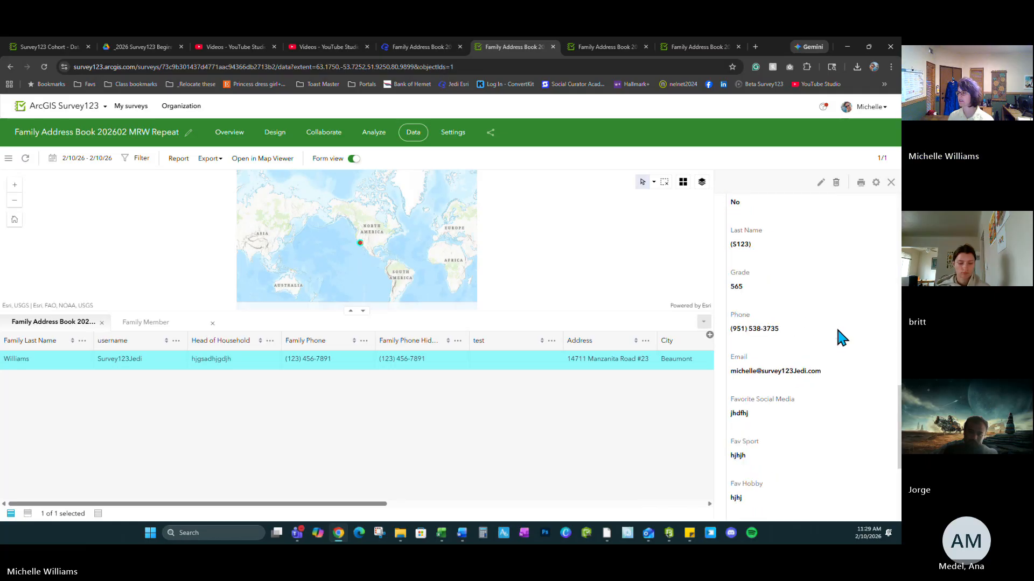
{"action": "scroll", "coordinate": [838, 330], "scroll_direction": "up", "scroll_amount": 20}
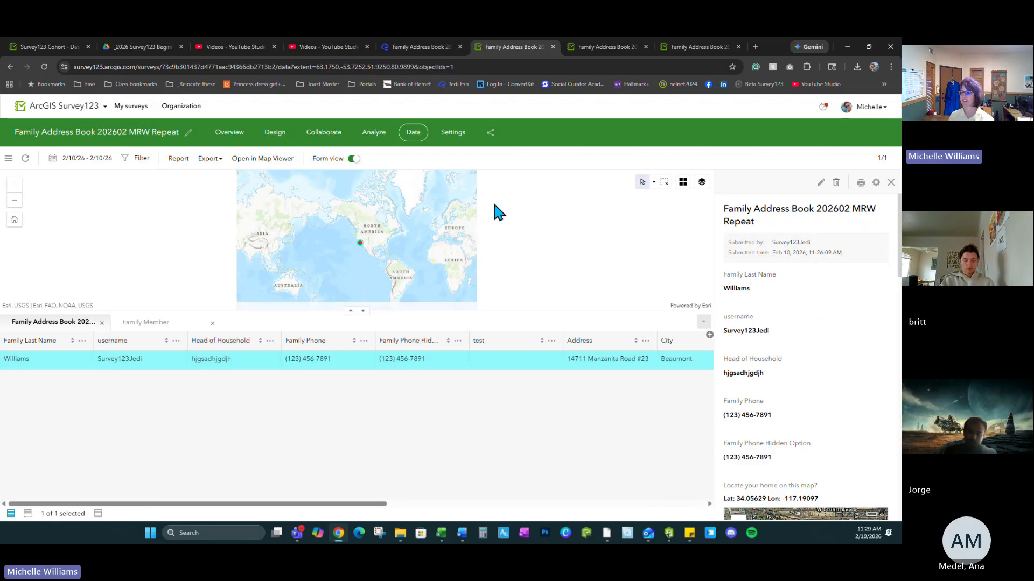
{"action": "left_click", "coordinate": [352, 160]}
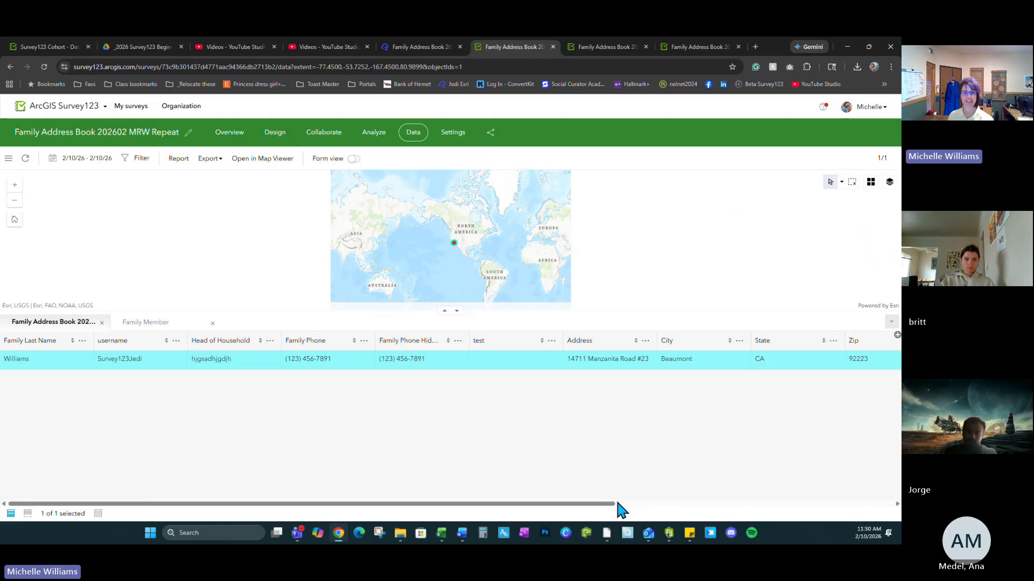
Step: Switch to ArcGIS Pro, collapse the three Family Address Book layers in the contents, and close the open attribute table
{"action": "left_click", "coordinate": [607, 533]}
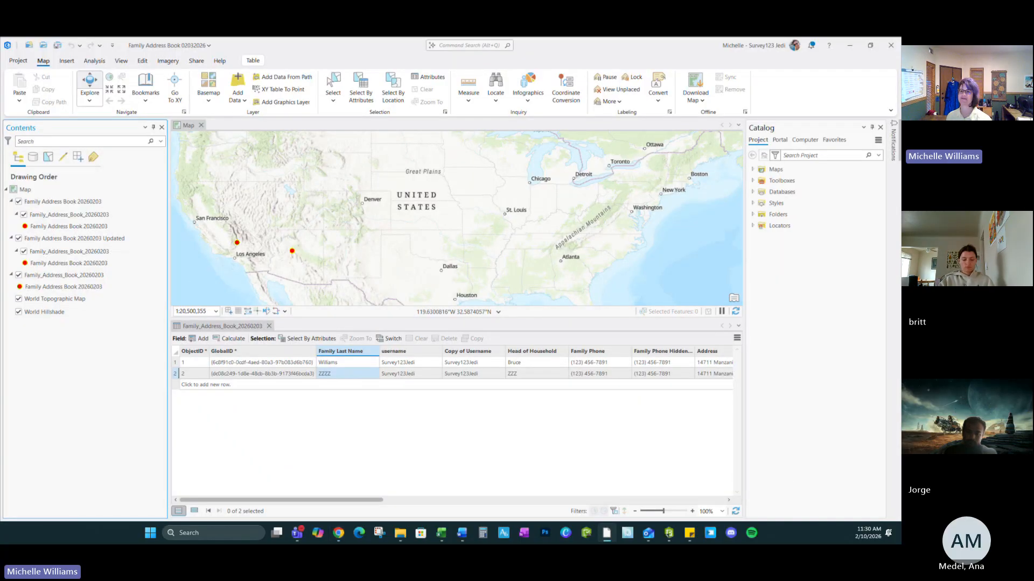
{"action": "left_click", "coordinate": [11, 201]}
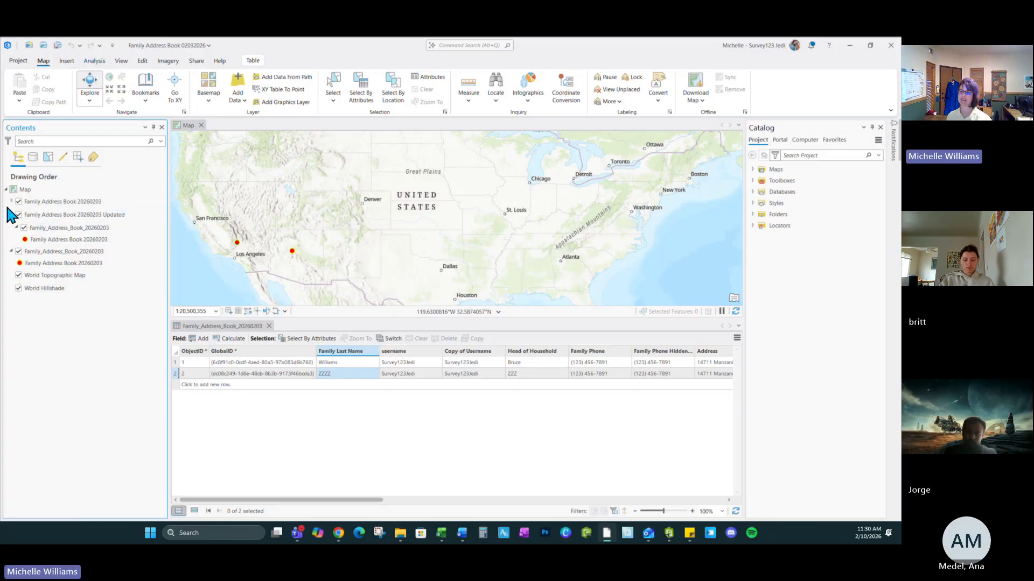
{"action": "left_click", "coordinate": [11, 214]}
{"action": "left_click", "coordinate": [11, 227]}
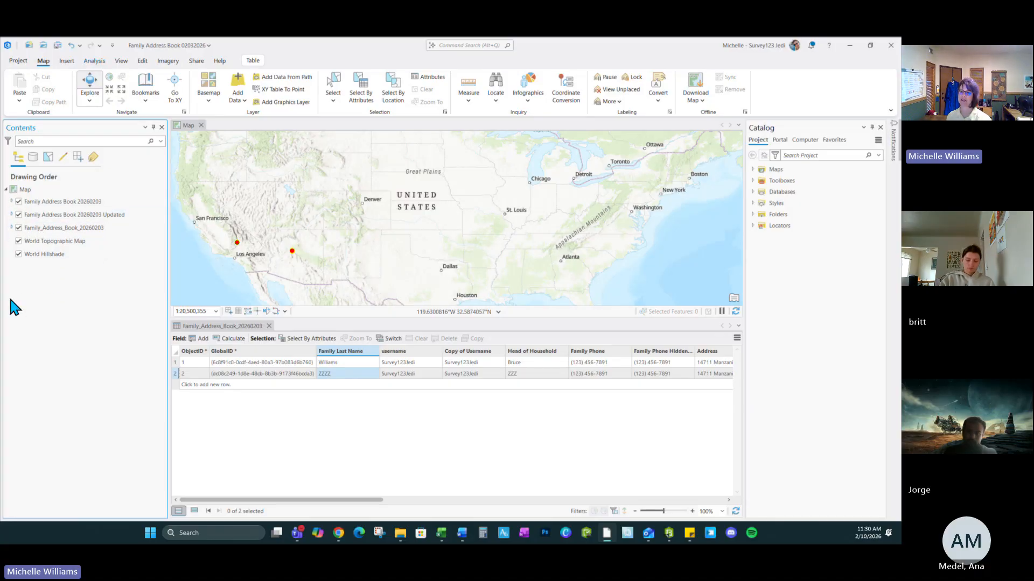
{"action": "left_click", "coordinate": [762, 244]}
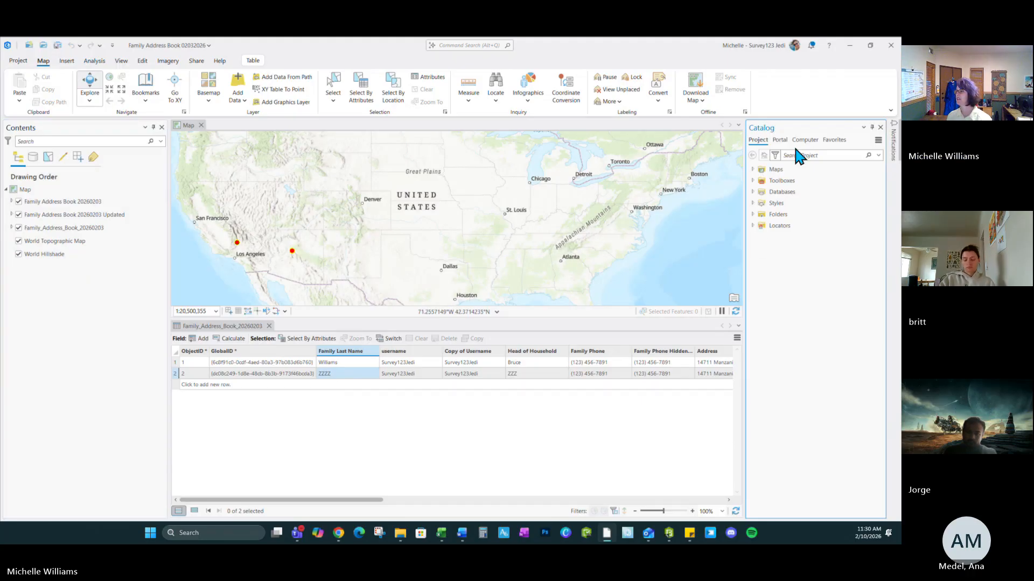
{"action": "left_click", "coordinate": [269, 326]}
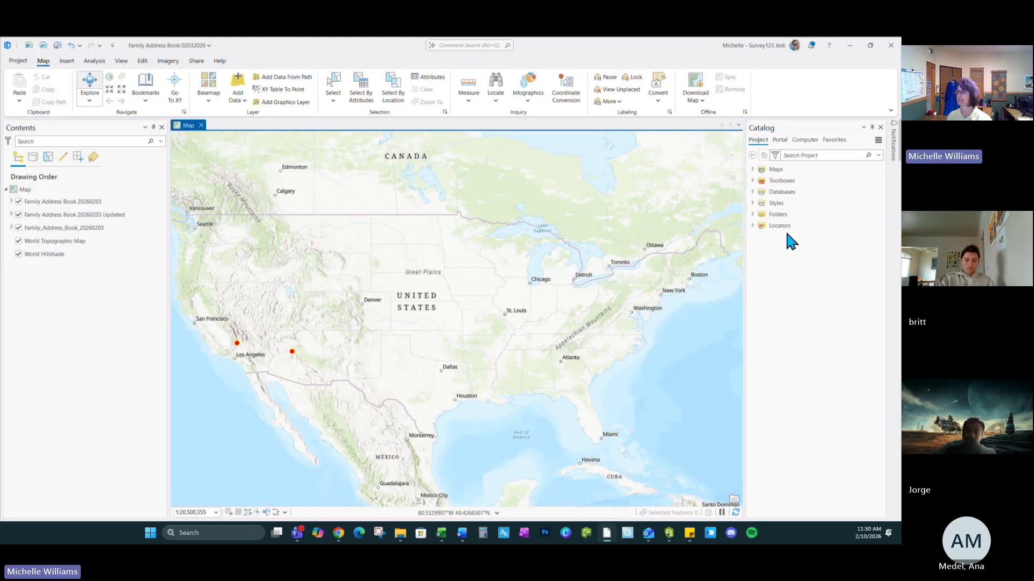
Step: Search the portal content for 2026, add the Family Address Book 202602 MRW Repeat feature layer to the map, and expand its sublayers
{"action": "left_click", "coordinate": [779, 141]}
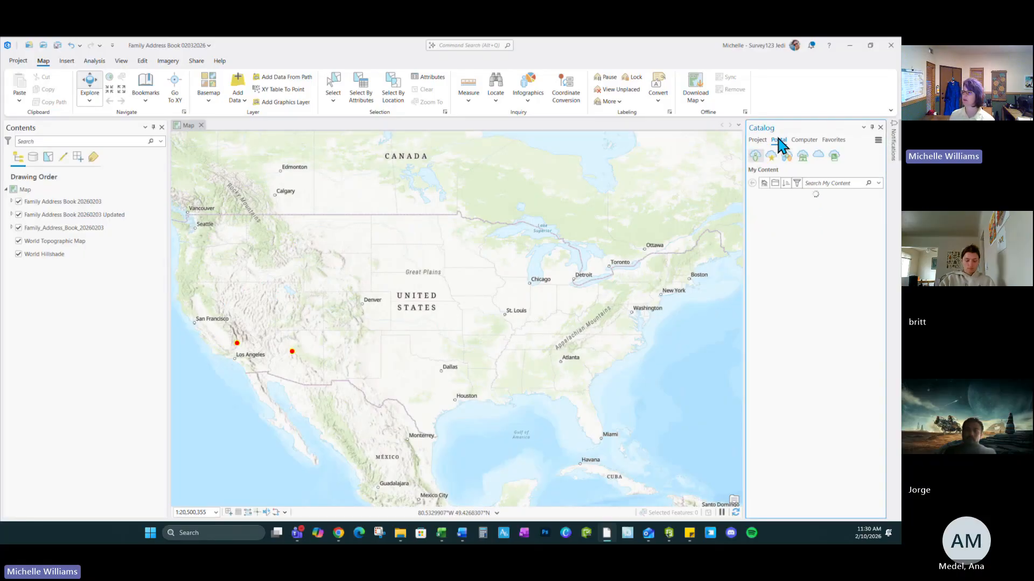
{"action": "left_click", "coordinate": [825, 180]}
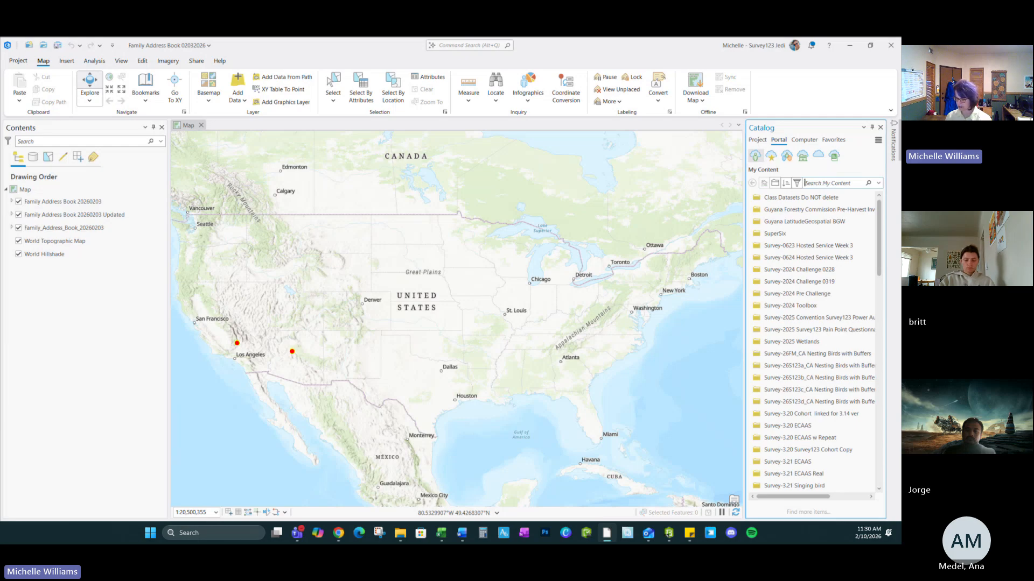
{"action": "type", "text": "2026"}
{"action": "key", "text": "Return"}
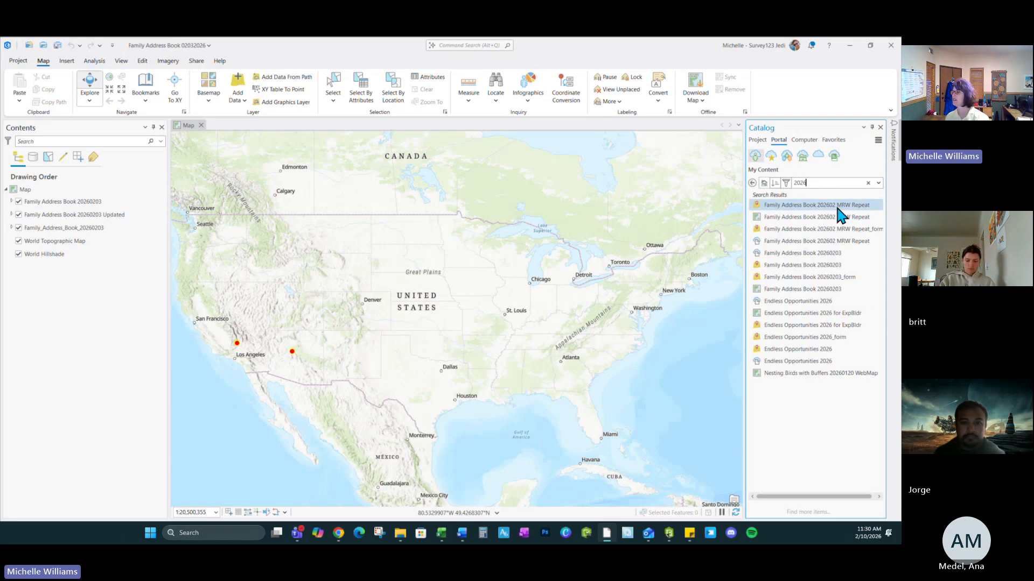
{"action": "mouse_move", "coordinate": [836, 214]}
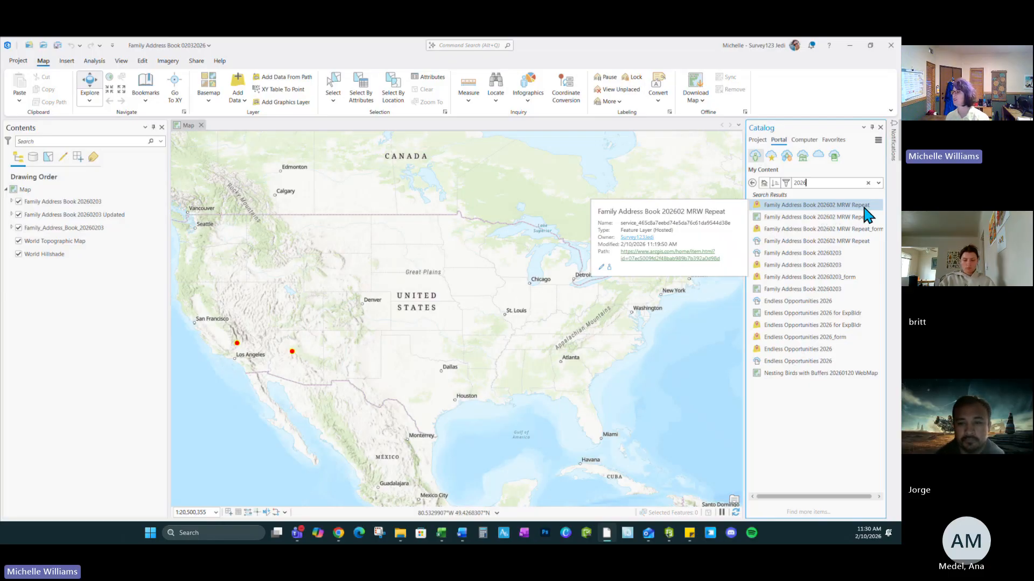
{"action": "right_click", "coordinate": [771, 204]}
{"action": "left_click", "coordinate": [796, 208]}
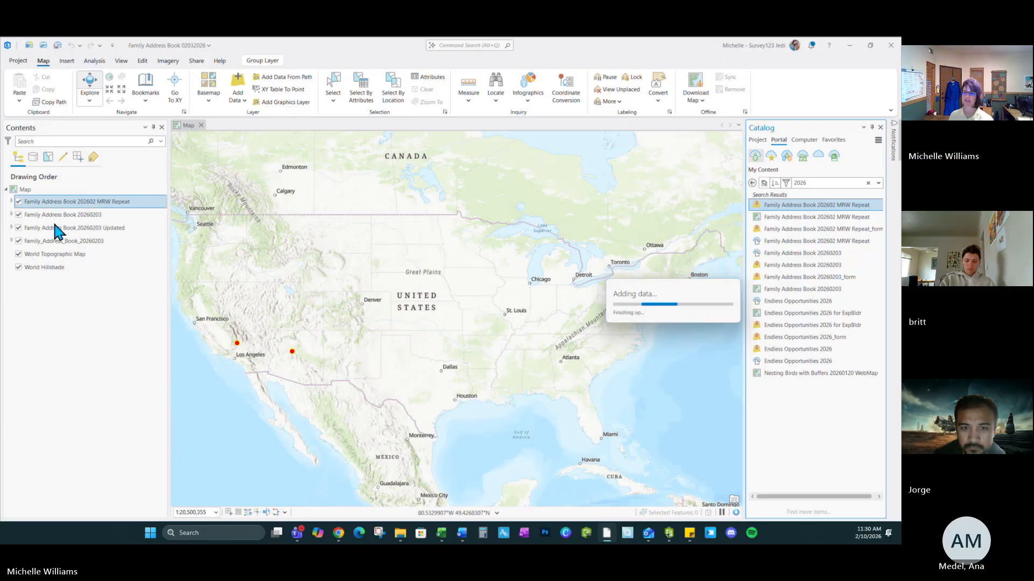
{"action": "left_click", "coordinate": [12, 202]}
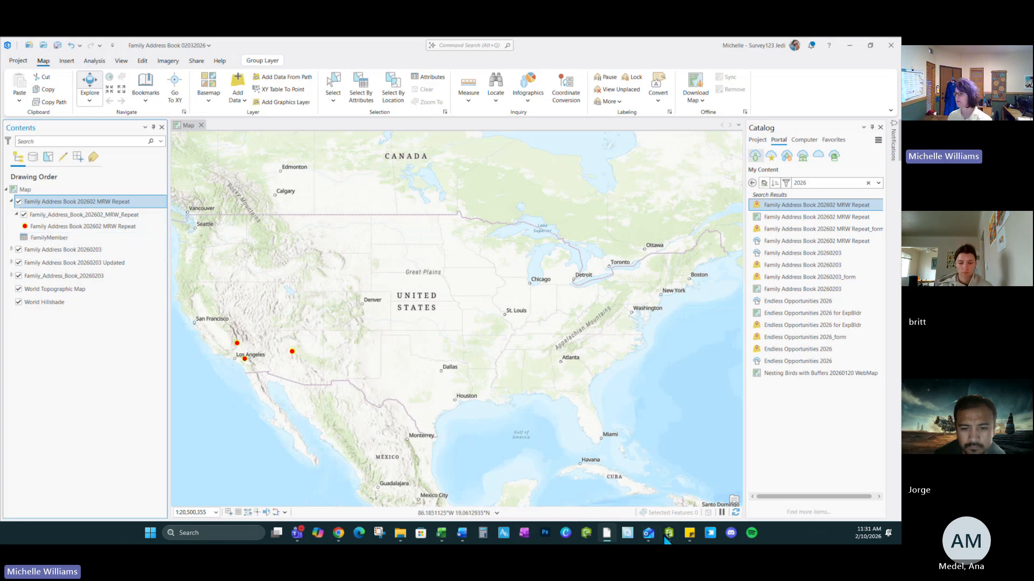
Step: Switch to Survey123 Connect, open the survey's XLSForm, and highlight the begin group through end group type cells, A30 to A33
{"action": "left_click", "coordinate": [667, 534]}
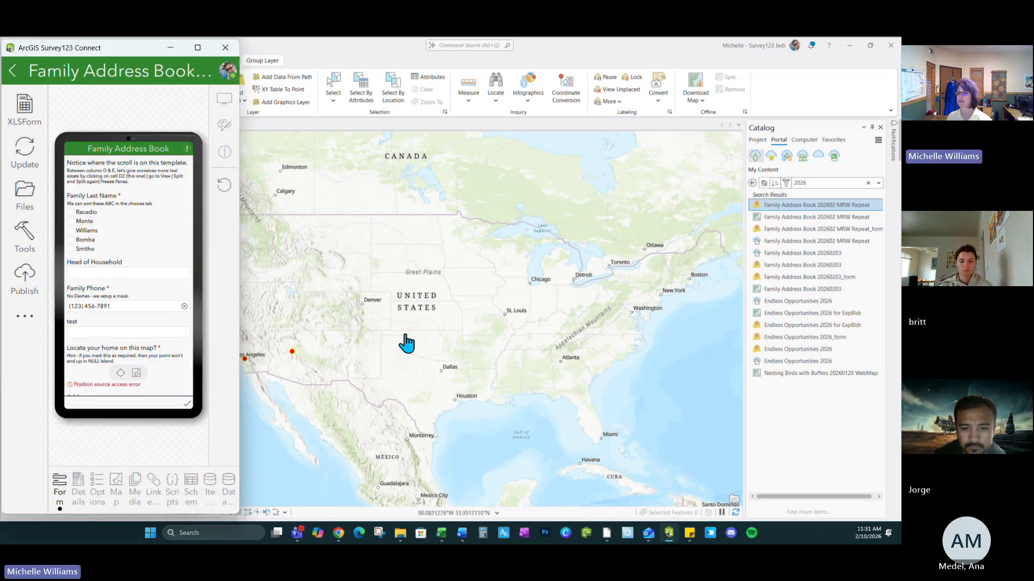
{"action": "left_click", "coordinate": [23, 106]}
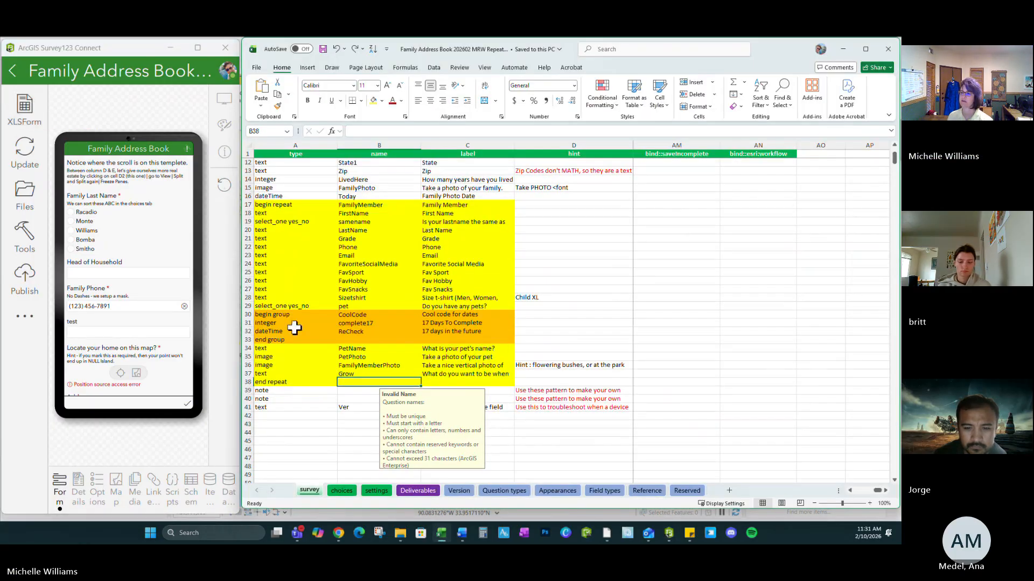
{"action": "left_click", "coordinate": [299, 315]}
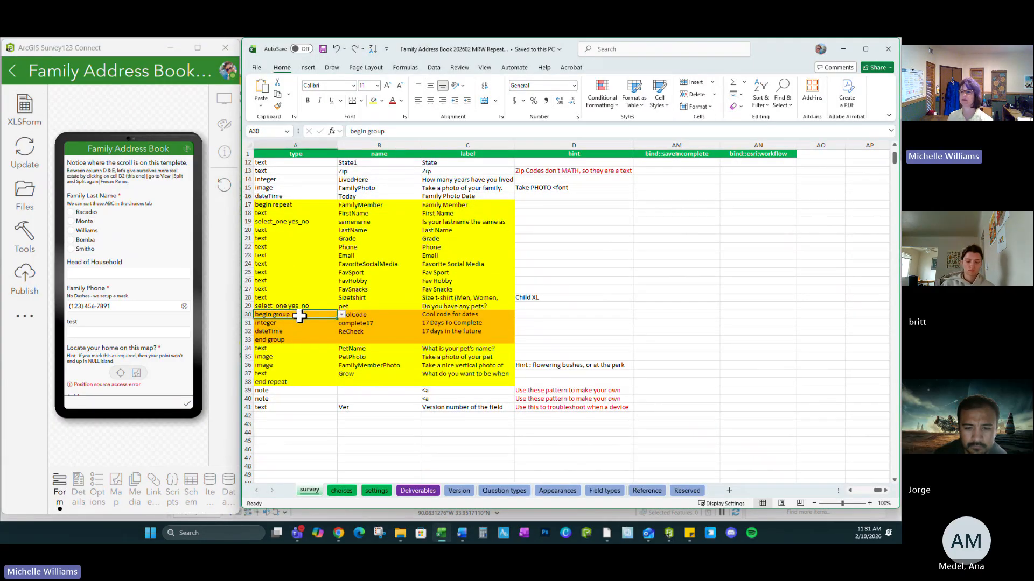
{"action": "left_click", "coordinate": [301, 340]}
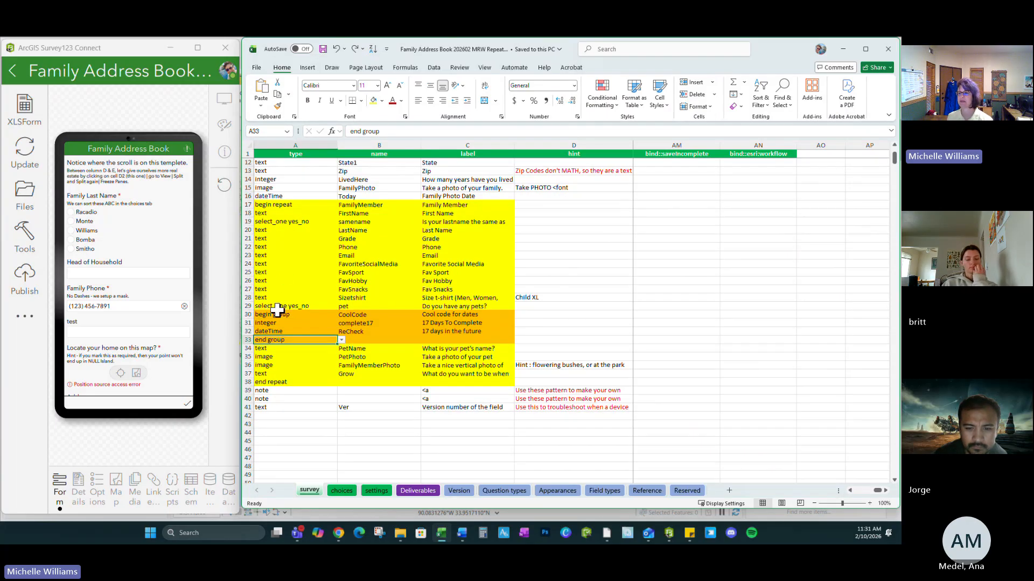
{"action": "left_click_drag", "start_coordinate": [277, 311], "coordinate": [274, 339]}
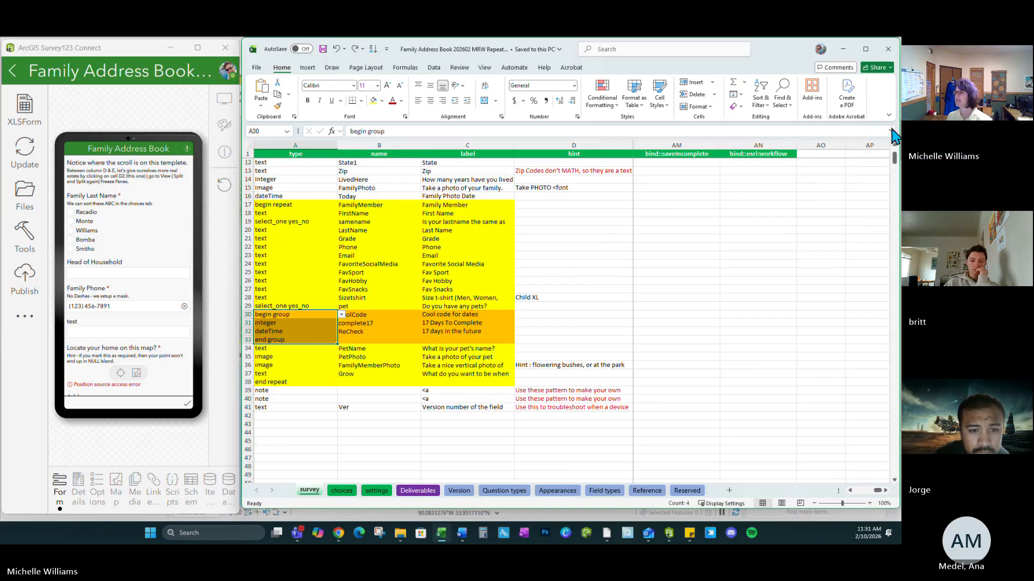
Step: Switch back to ArcGIS Pro and open the attribute table of the Family_Address_Book_202602_MRW_Repeat sublayer
{"action": "left_click", "coordinate": [843, 49]}
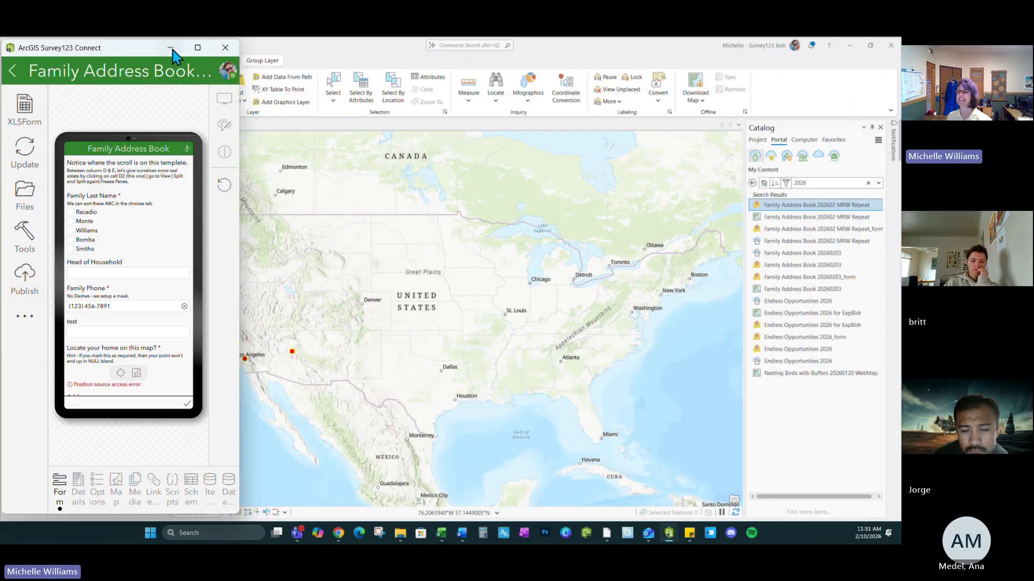
{"action": "left_click", "coordinate": [170, 48]}
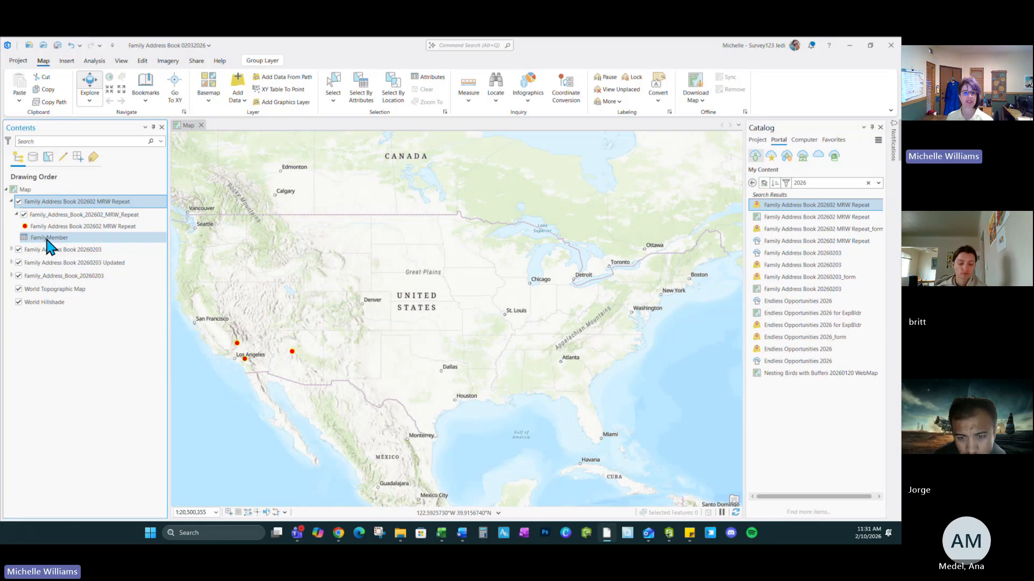
{"action": "left_click", "coordinate": [56, 215]}
{"action": "key", "text": "ctrl+t"}
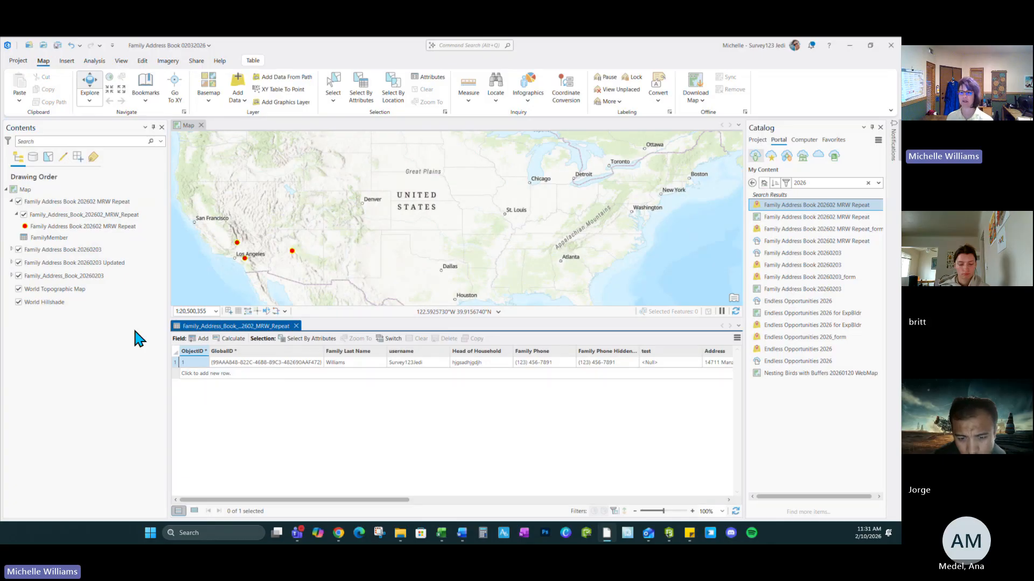
Step: Open the attribute table of the related FamilyMember table and look through its fields
{"action": "left_click", "coordinate": [47, 240]}
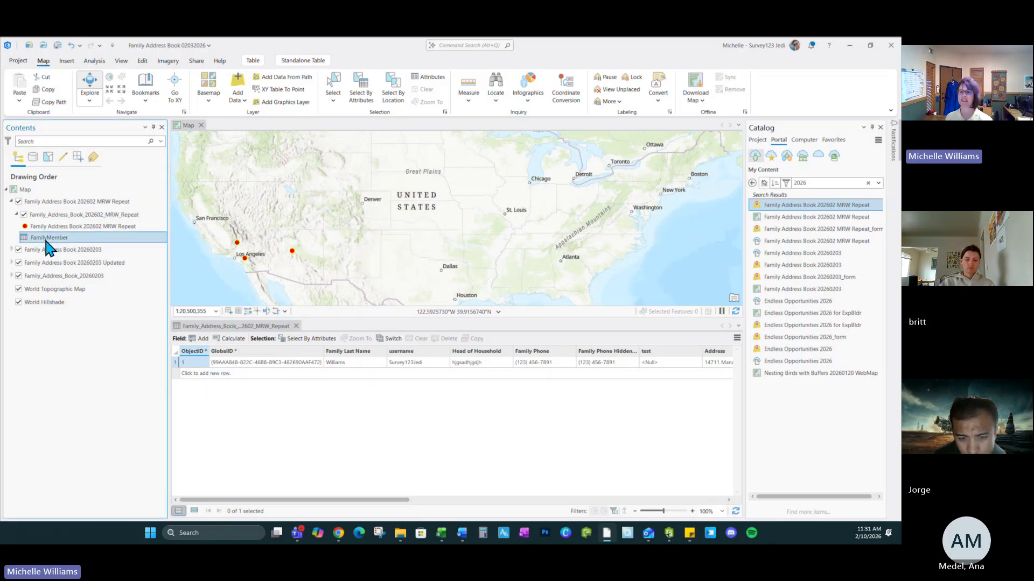
{"action": "double_click", "coordinate": [46, 241]}
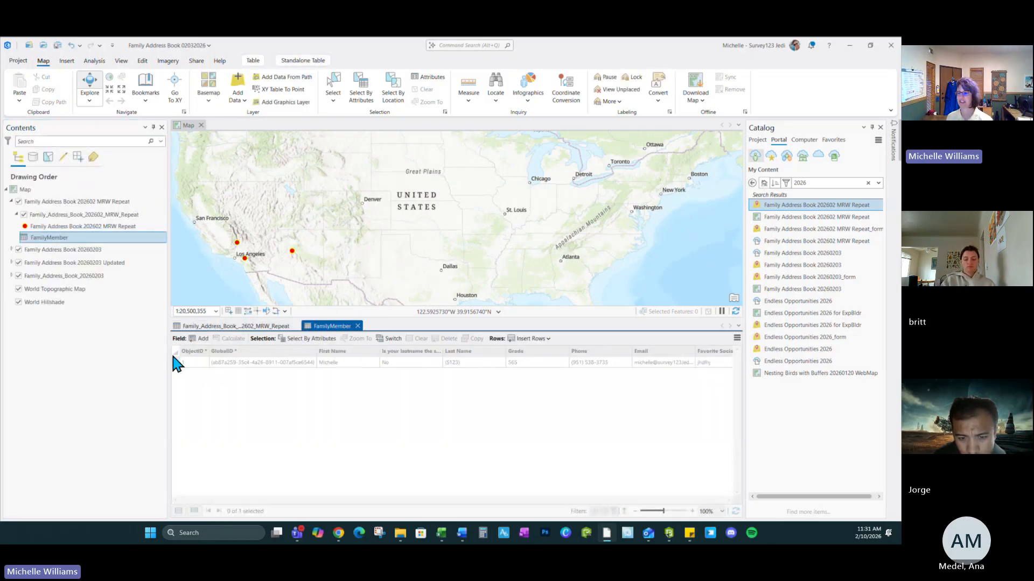
{"action": "left_click", "coordinate": [303, 500]}
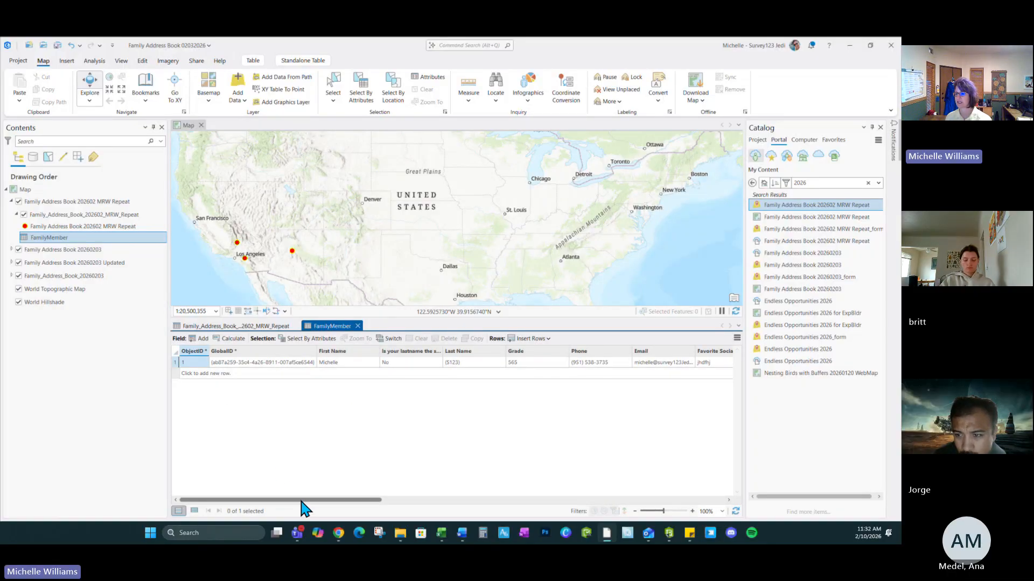
{"action": "left_click_drag", "start_coordinate": [304, 502], "coordinate": [599, 483]}
{"action": "left_click", "coordinate": [78, 419]}
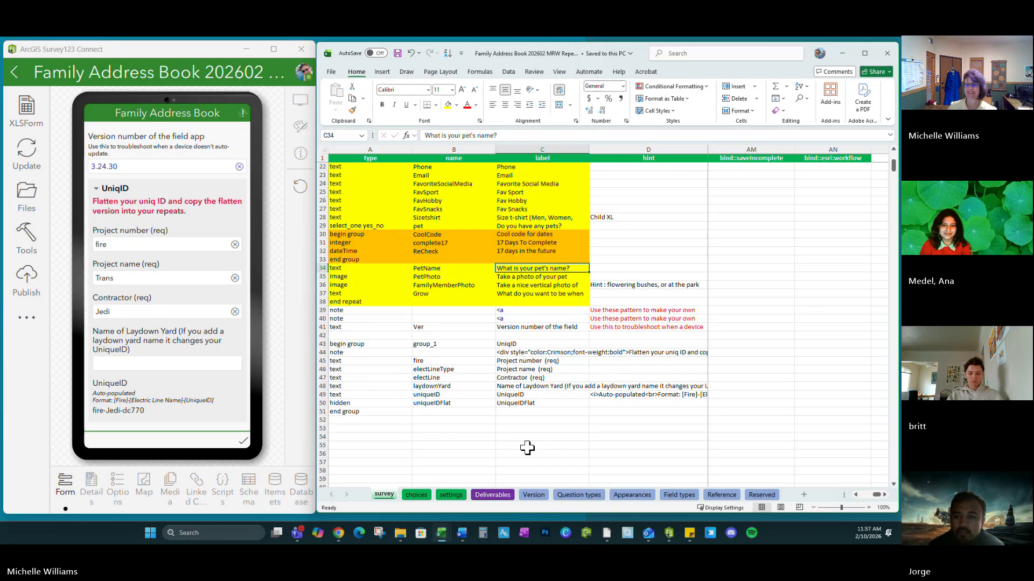
Step: Review the UniqID group in the survey preview in Survey123 Connect, from the Project number question down to UniqueID
{"action": "left_click", "coordinate": [500, 436]}
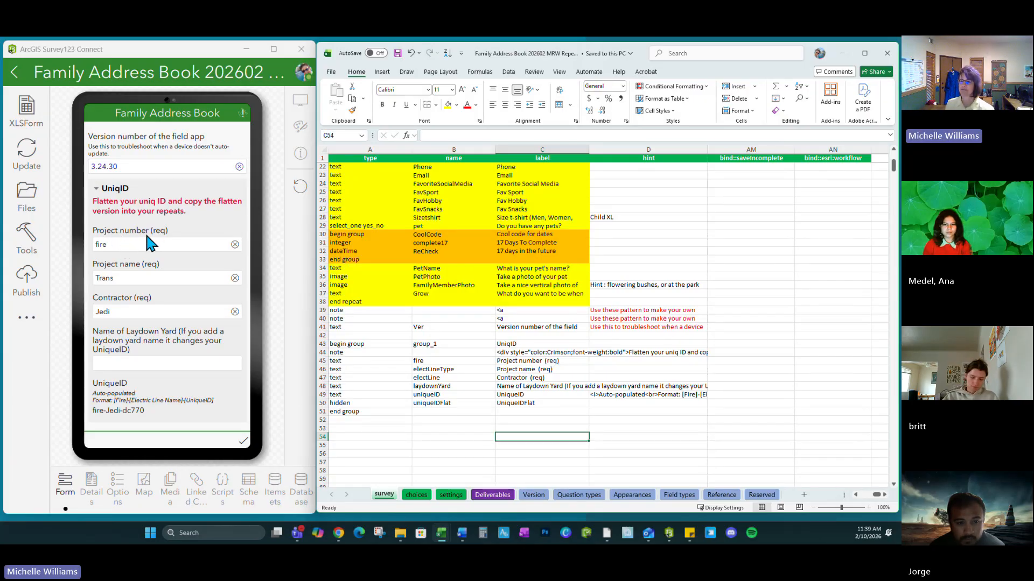
{"action": "left_click", "coordinate": [145, 247]}
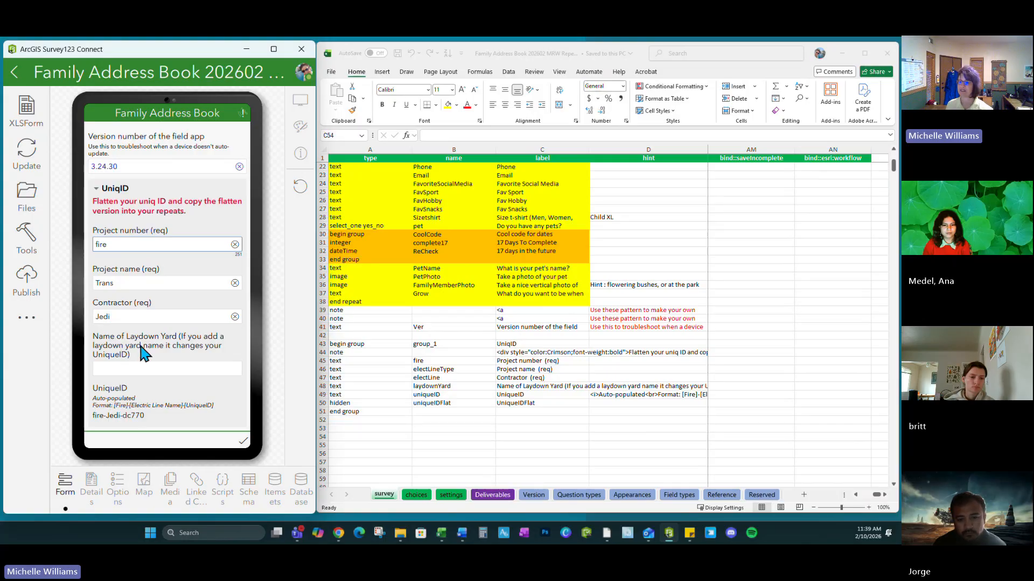
{"action": "scroll", "coordinate": [141, 345], "scroll_direction": "down", "scroll_amount": 1}
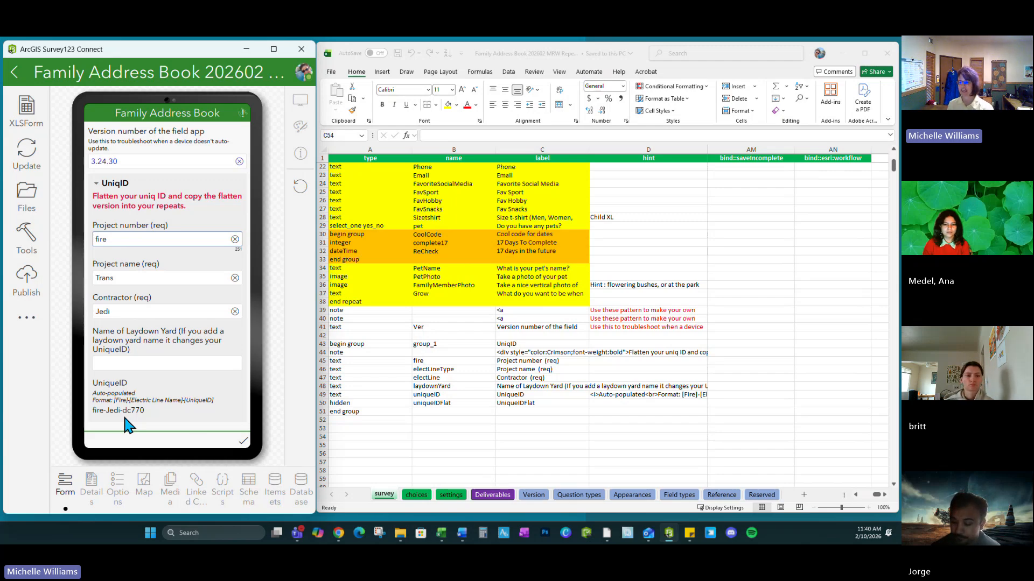
Step: Inspect the laydownYard row of the XLSForm from its label across to the default column, with the Excel window maximized
{"action": "left_click", "coordinate": [548, 385]}
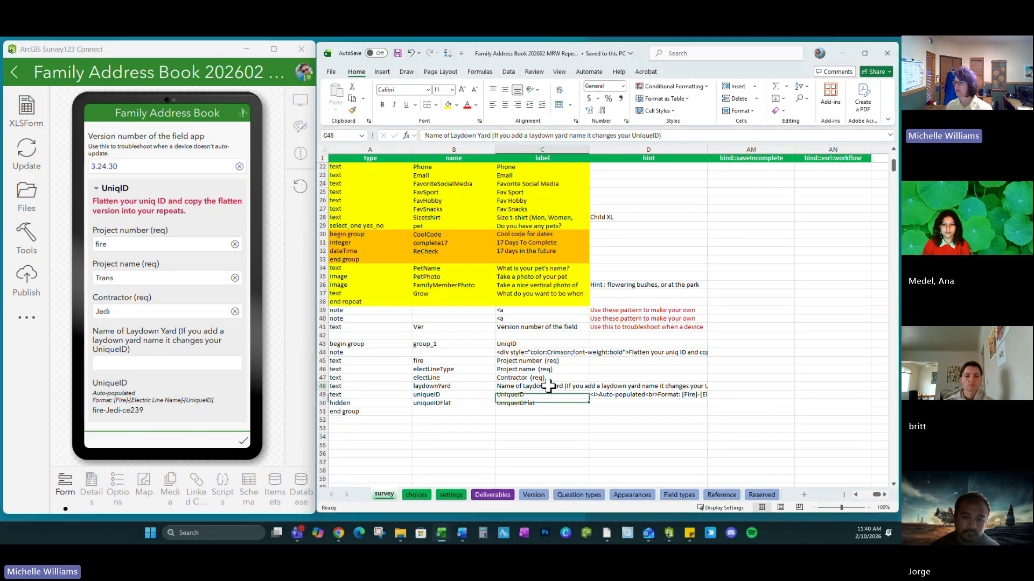
{"action": "key", "text": "Right"}
{"action": "key", "text": "Right"}
{"action": "key", "text": "Right"}
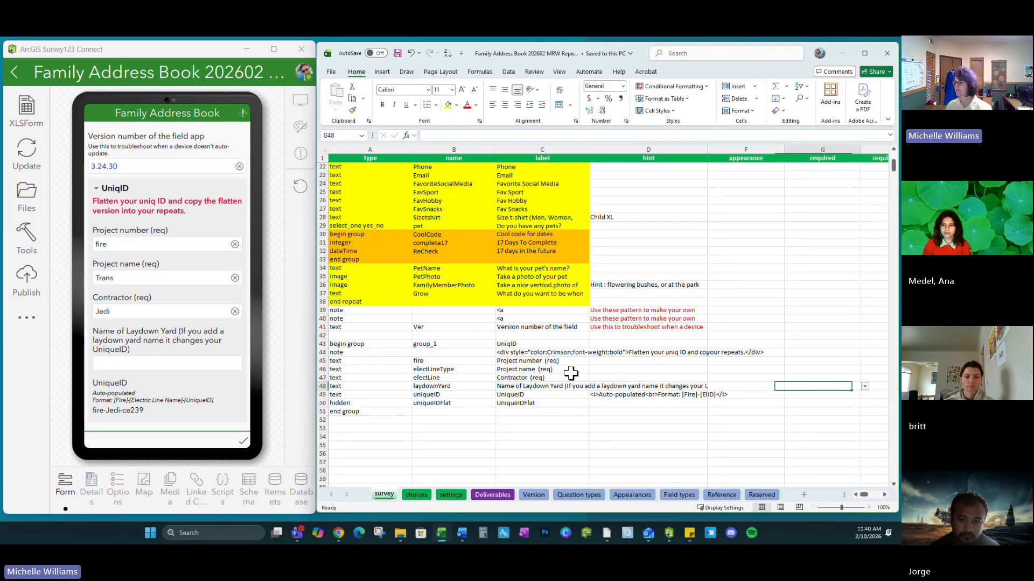
{"action": "key", "text": "Right"}
{"action": "key", "text": "Right"}
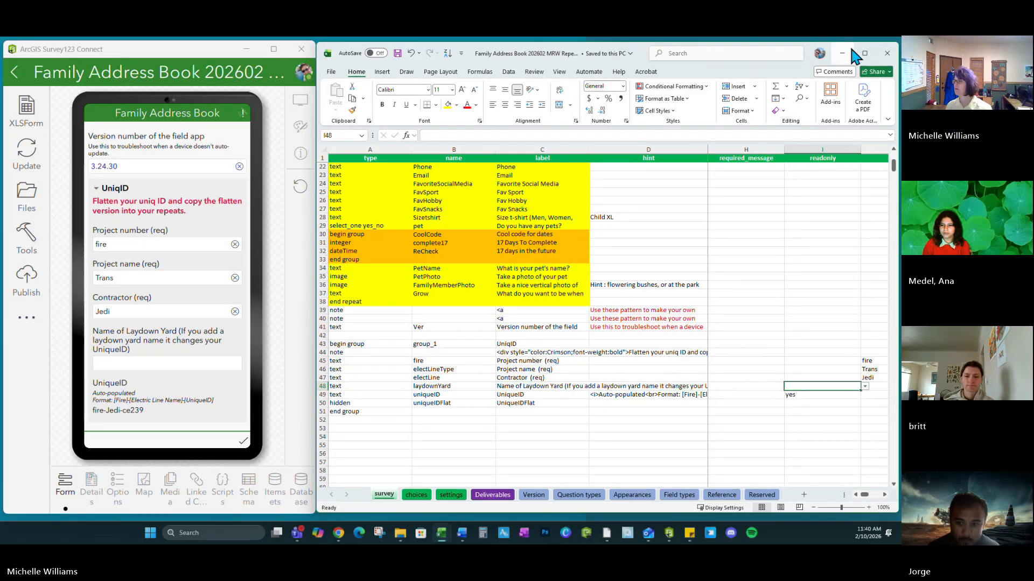
{"action": "left_click", "coordinate": [864, 53]}
{"action": "key", "text": "Right"}
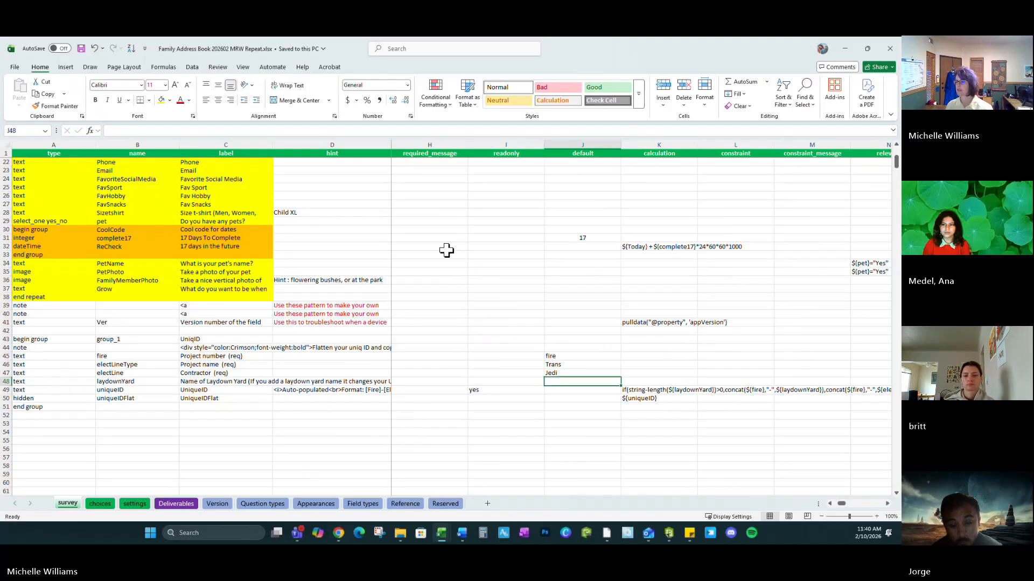
Step: Check the uniqueID question's readonly setting and name, and highlight the UniqID group's default values in J45 to J48
{"action": "left_click", "coordinate": [491, 146]}
{"action": "left_click", "coordinate": [482, 389]}
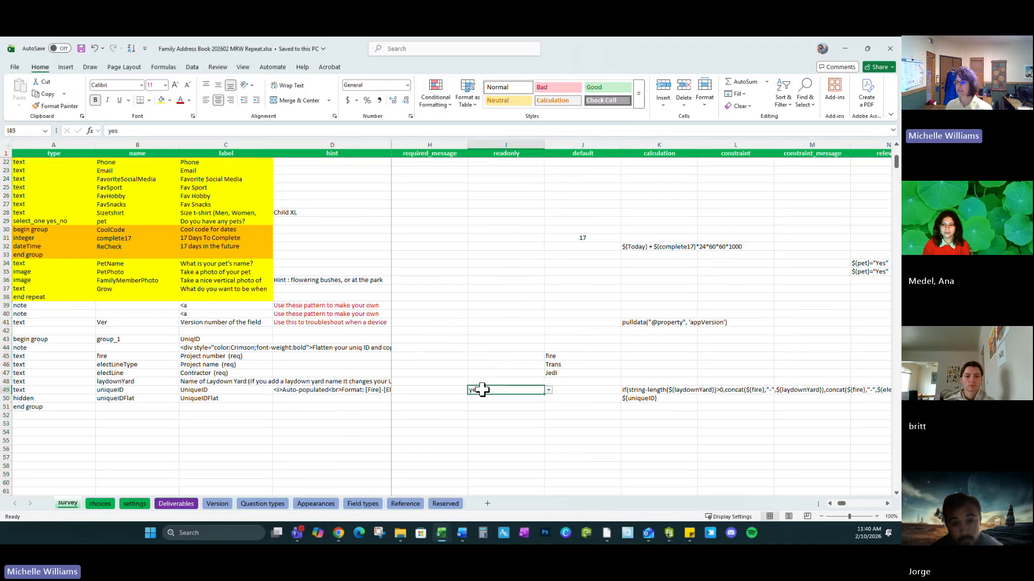
{"action": "left_click", "coordinate": [155, 389]}
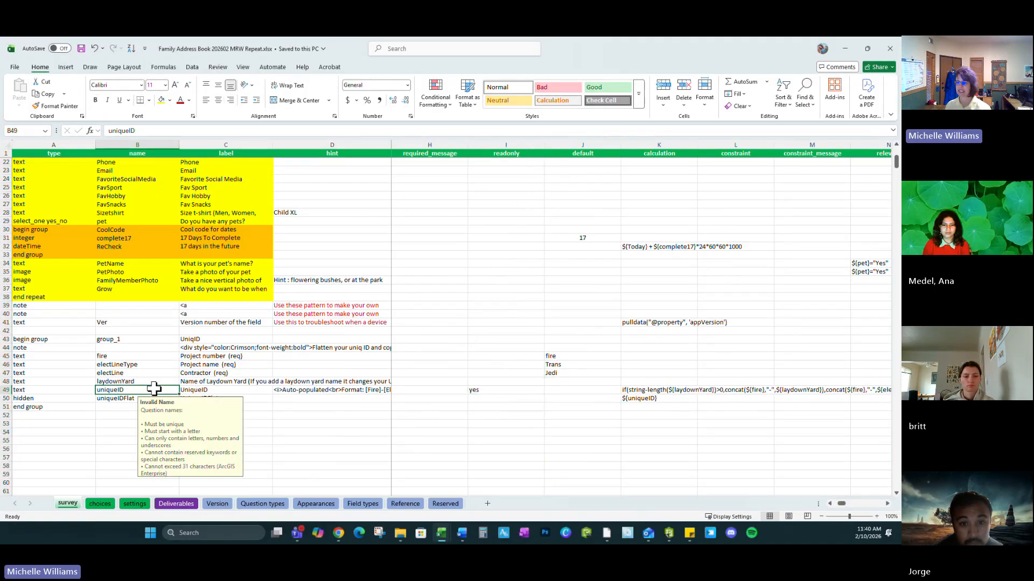
{"action": "left_click_drag", "start_coordinate": [570, 355], "coordinate": [573, 381]}
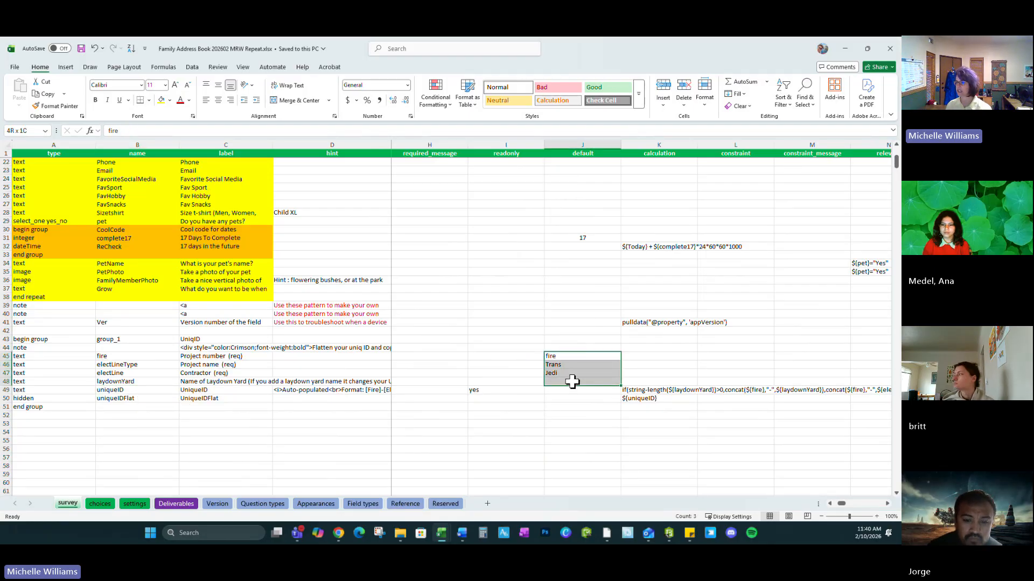
Step: Examine both concat expressions in the uniqueID calculation in K49, then select the UniqueIDFlat label and restore the smaller Excel window
{"action": "left_click", "coordinate": [646, 389]}
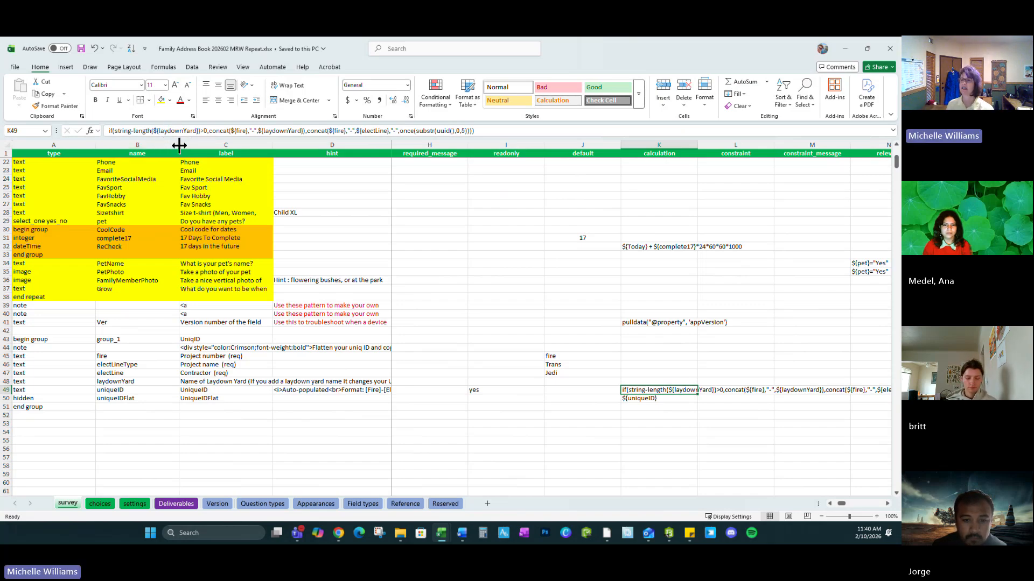
{"action": "left_click_drag", "start_coordinate": [209, 131], "coordinate": [302, 131]}
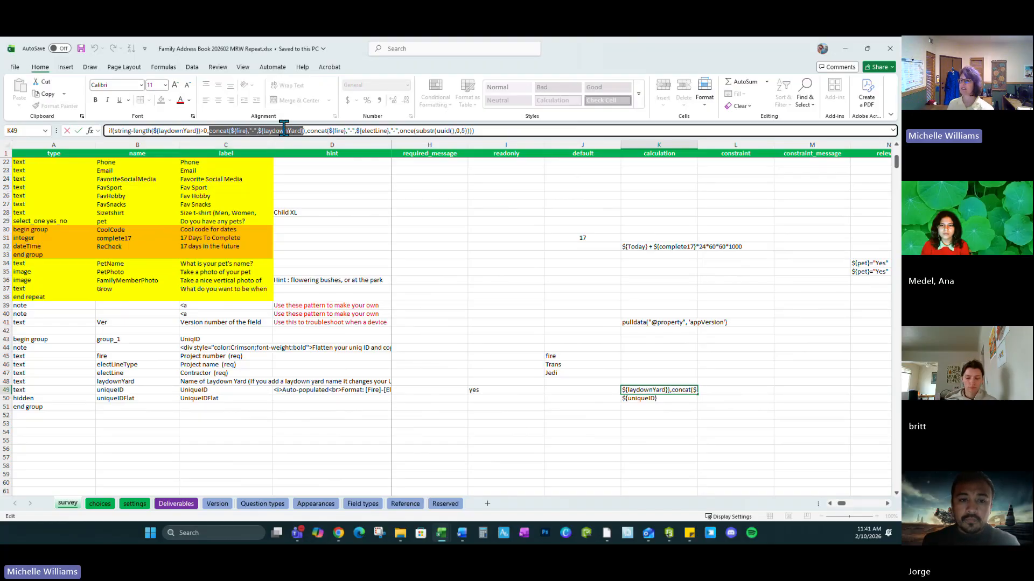
{"action": "left_click_drag", "start_coordinate": [307, 130], "coordinate": [491, 130]}
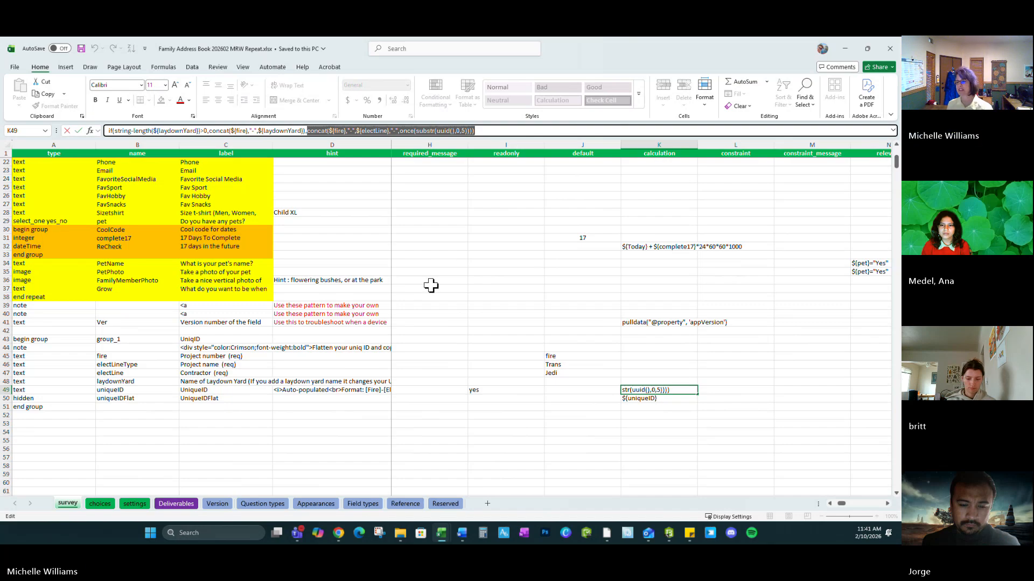
{"action": "left_click", "coordinate": [257, 399]}
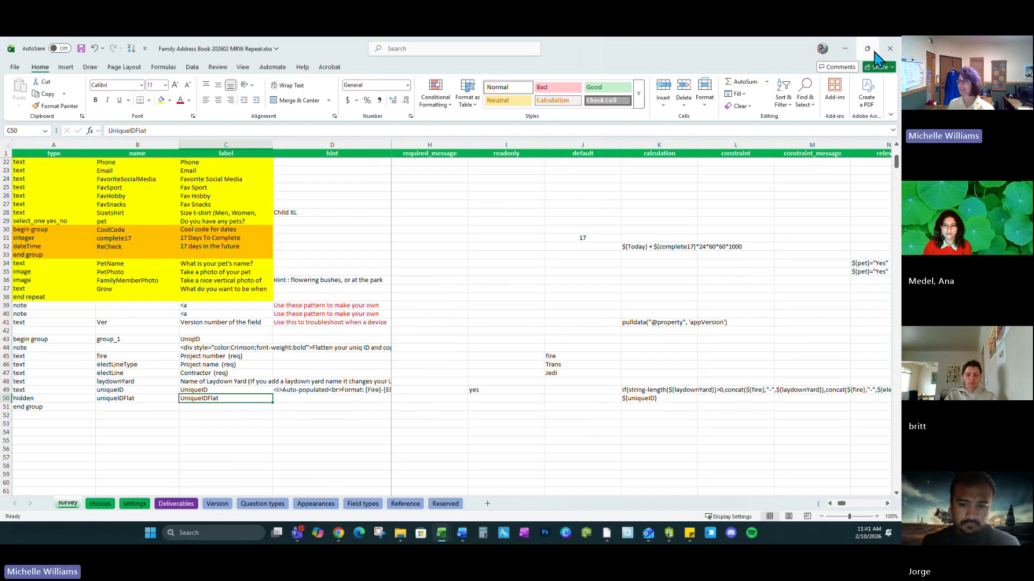
{"action": "left_click", "coordinate": [867, 49]}
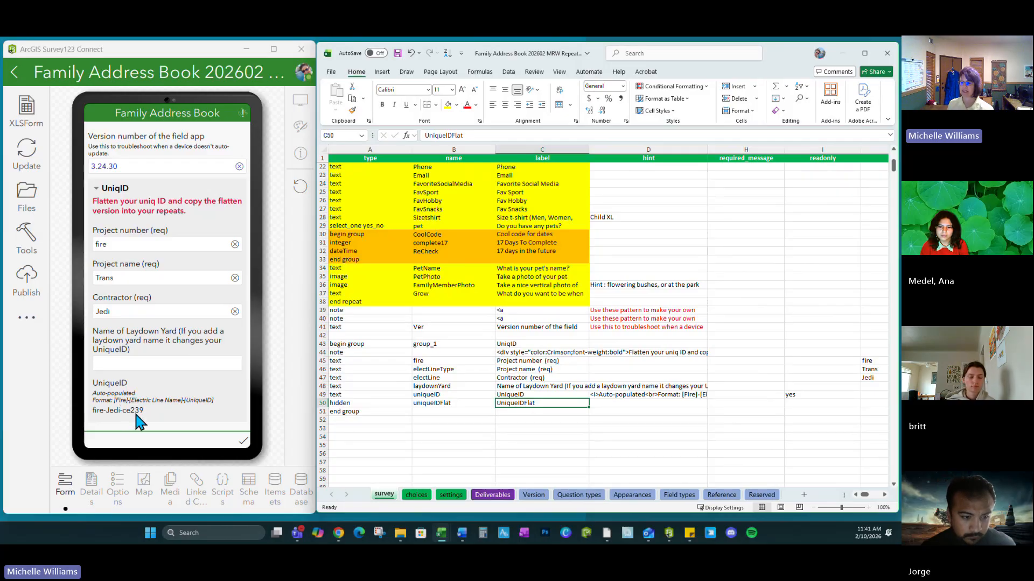
Step: Enter rosefield as the Name of Laydown Yard in the survey preview, then return to the uniqueIDFlat row in the XLSForm
{"action": "left_click", "coordinate": [116, 363]}
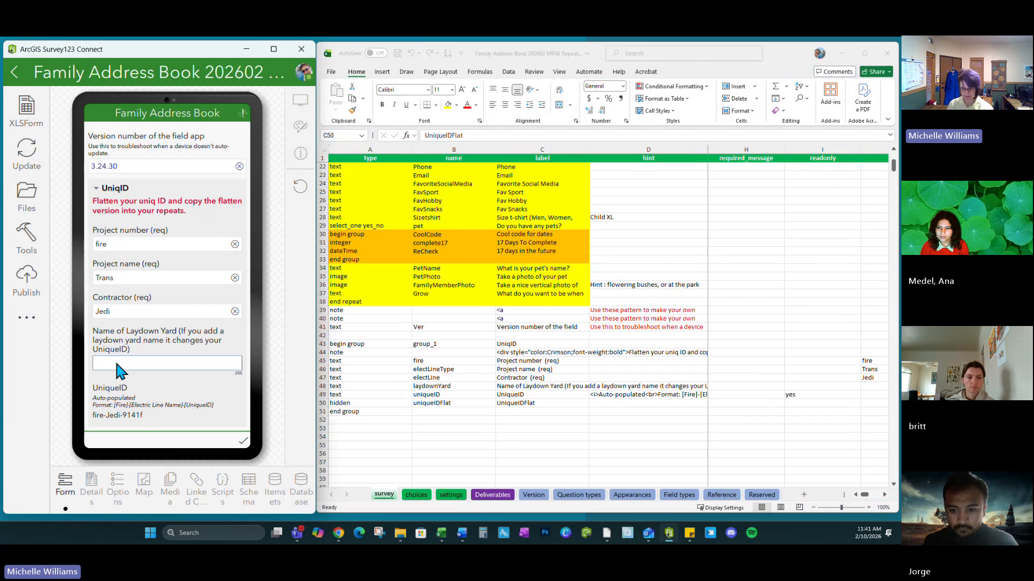
{"action": "type", "text": "rosefield"}
{"action": "left_click", "coordinate": [140, 378]}
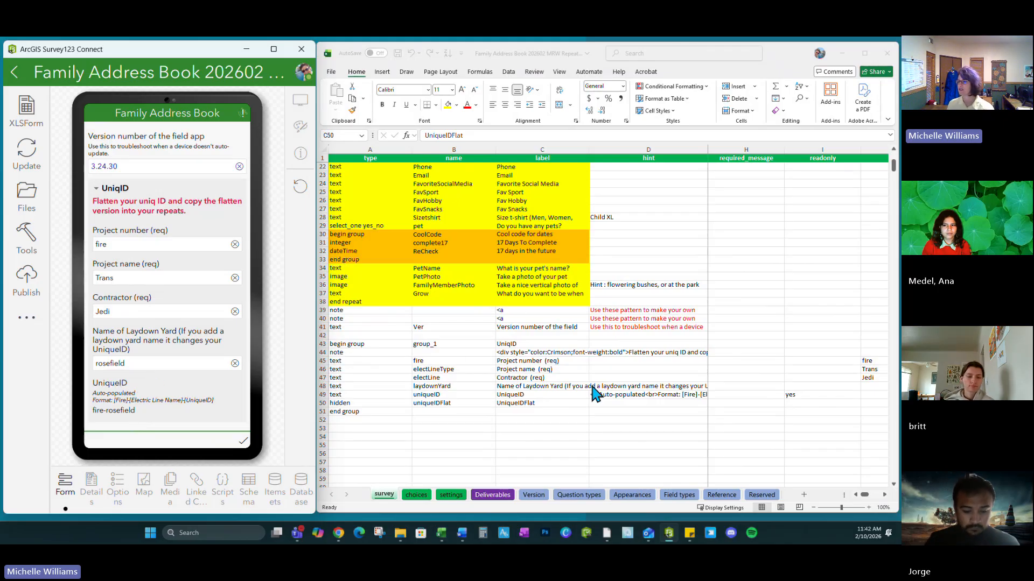
{"action": "left_click", "coordinate": [578, 401]}
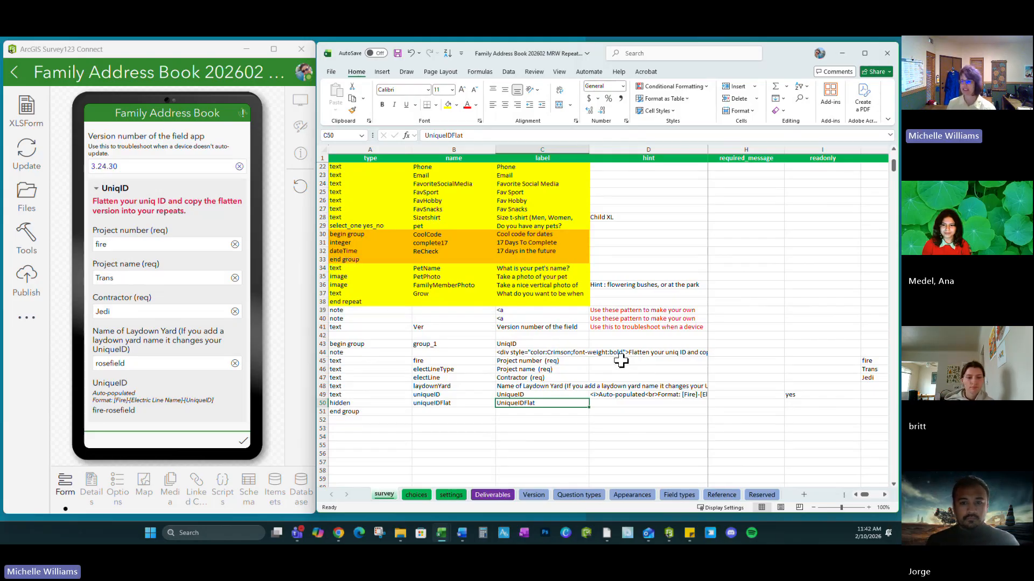
{"action": "key", "text": "Right"}
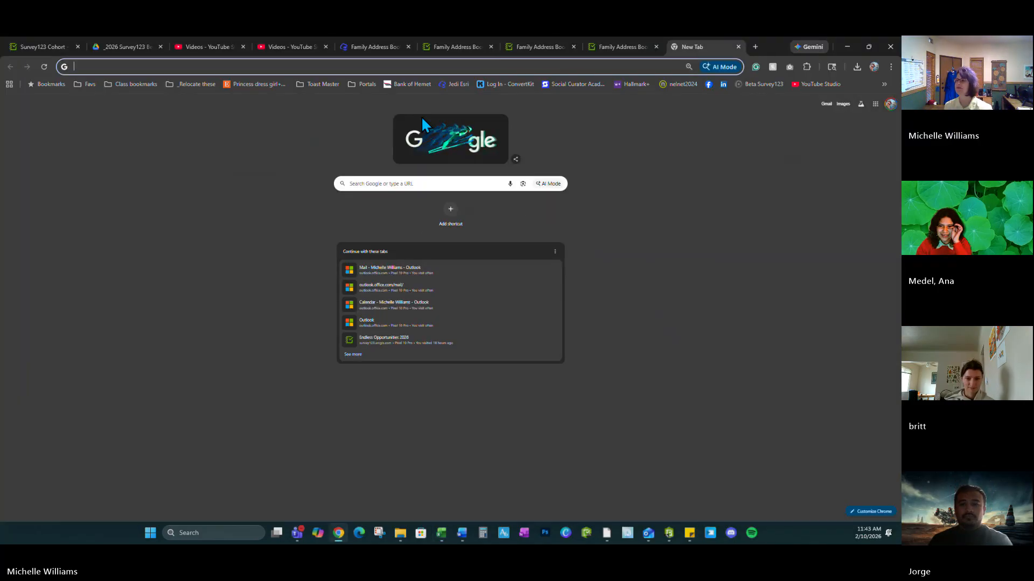
Step: Search the web for "tree planting id band" in a new browser tab, close the results, and return to the XLSForm
{"action": "left_click", "coordinate": [754, 45]}
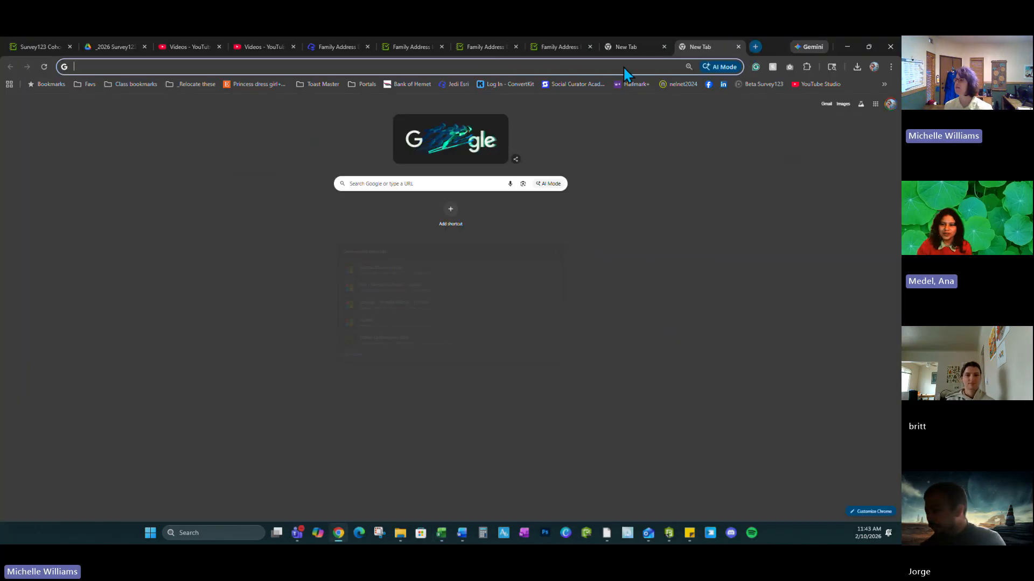
{"action": "left_click", "coordinate": [659, 69]}
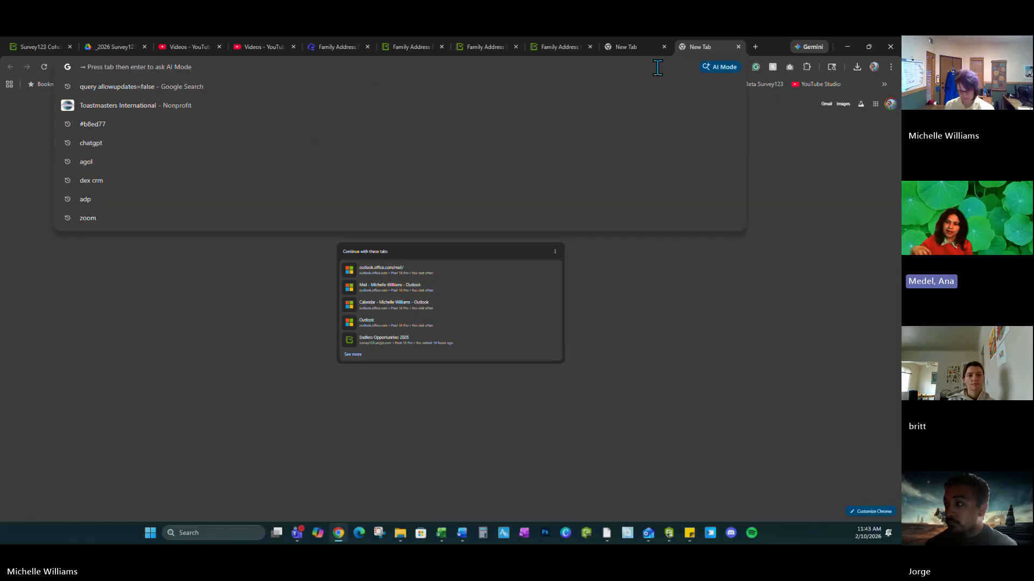
{"action": "type", "text": "tree"}
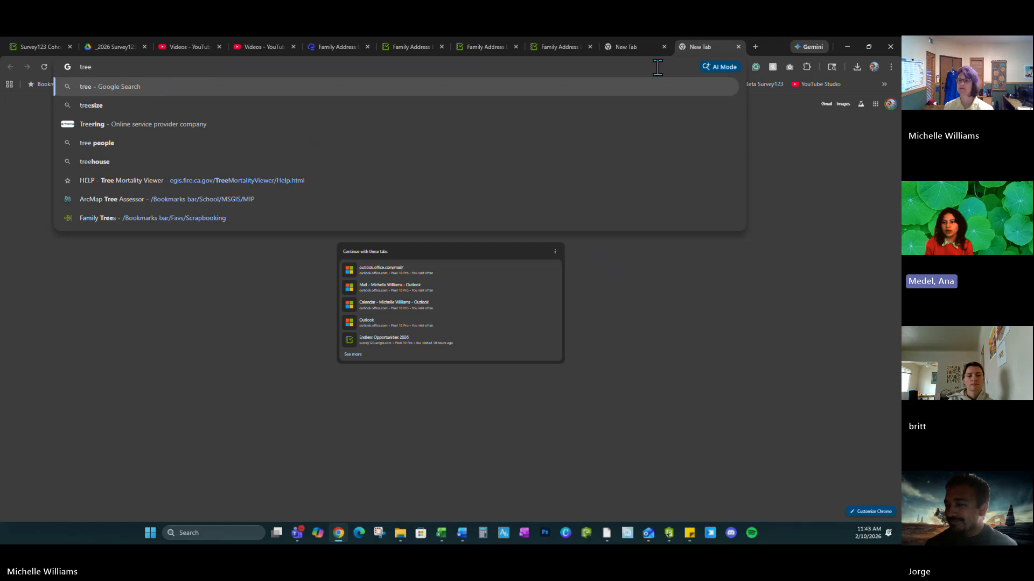
{"action": "type", "text": " plan"}
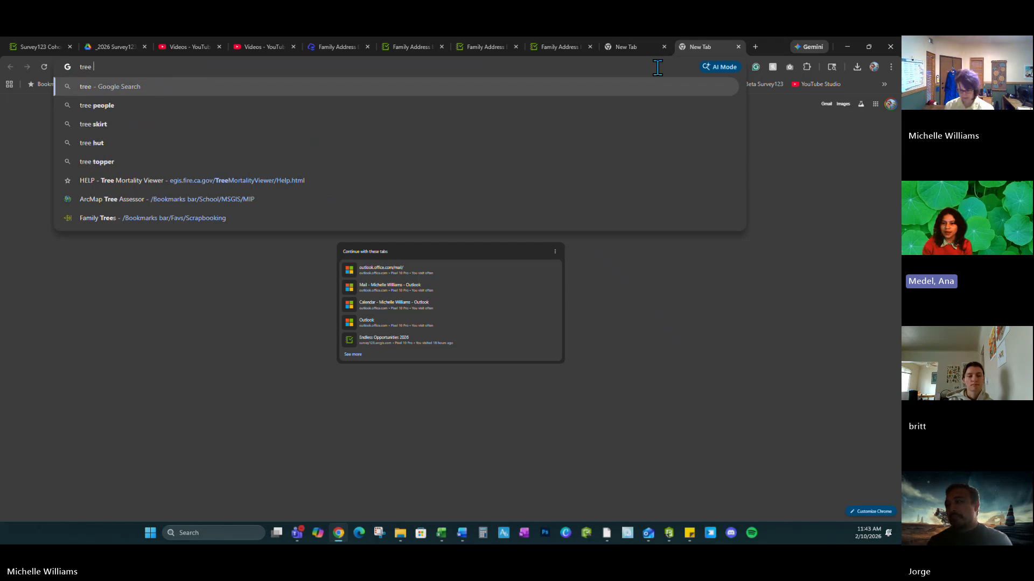
{"action": "type", "text": "ting"}
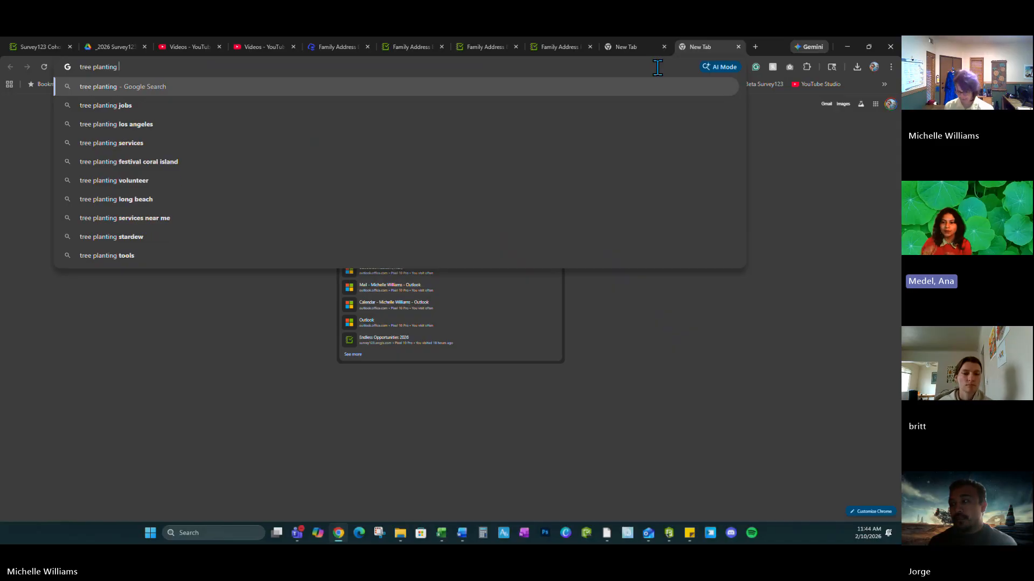
{"action": "type", "text": "id band"}
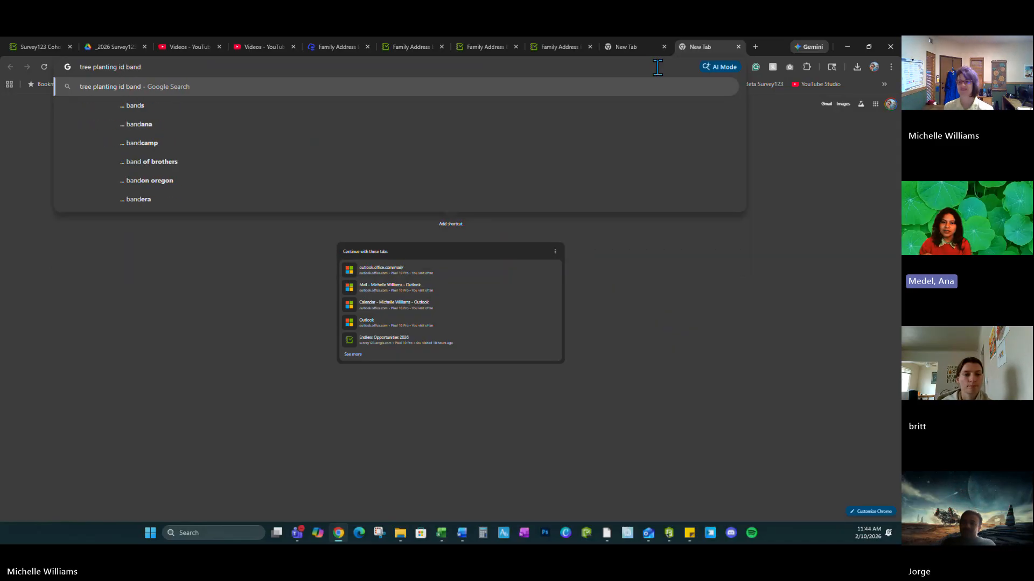
{"action": "key", "text": "Return"}
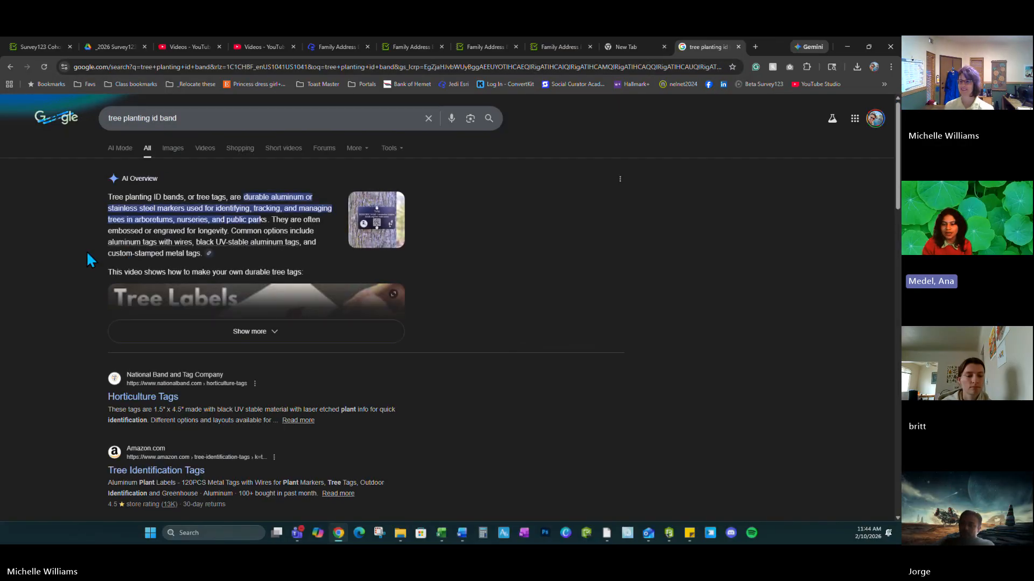
{"action": "key", "text": "ctrl+w"}
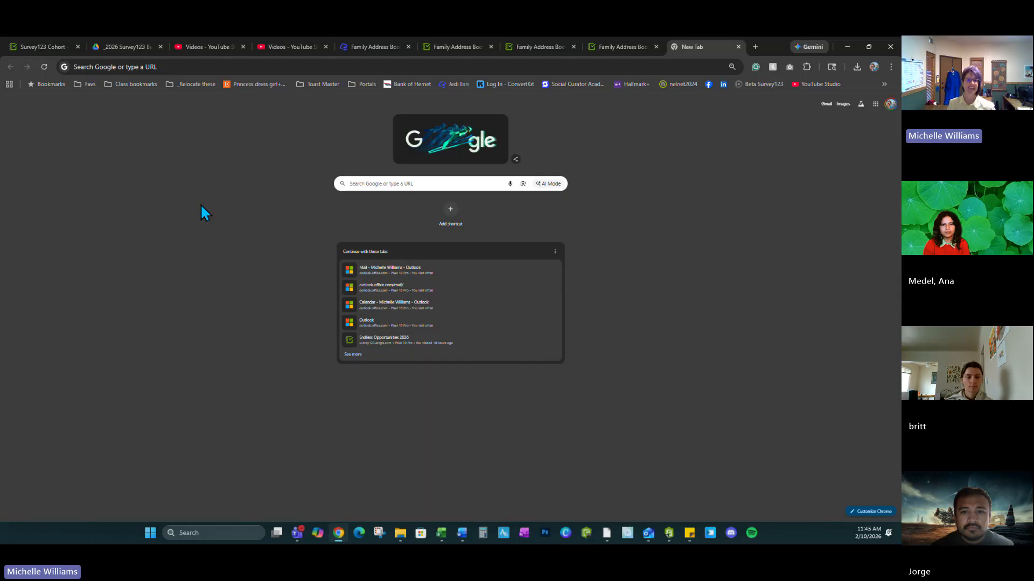
{"action": "left_click", "coordinate": [338, 533]}
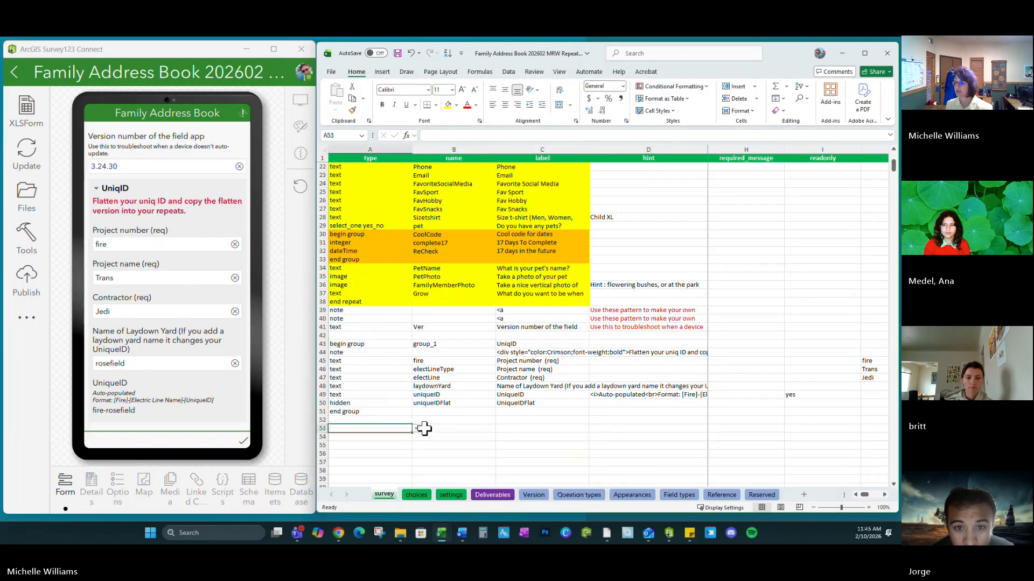
Step: Relabel the UniqID group's questions in C45, C46 and C47 as Troop Number, Biz Partner and Barcode Number
{"action": "left_click", "coordinate": [506, 427]}
{"action": "left_click", "coordinate": [510, 360]}
{"action": "type", "text": "Troop Number"}
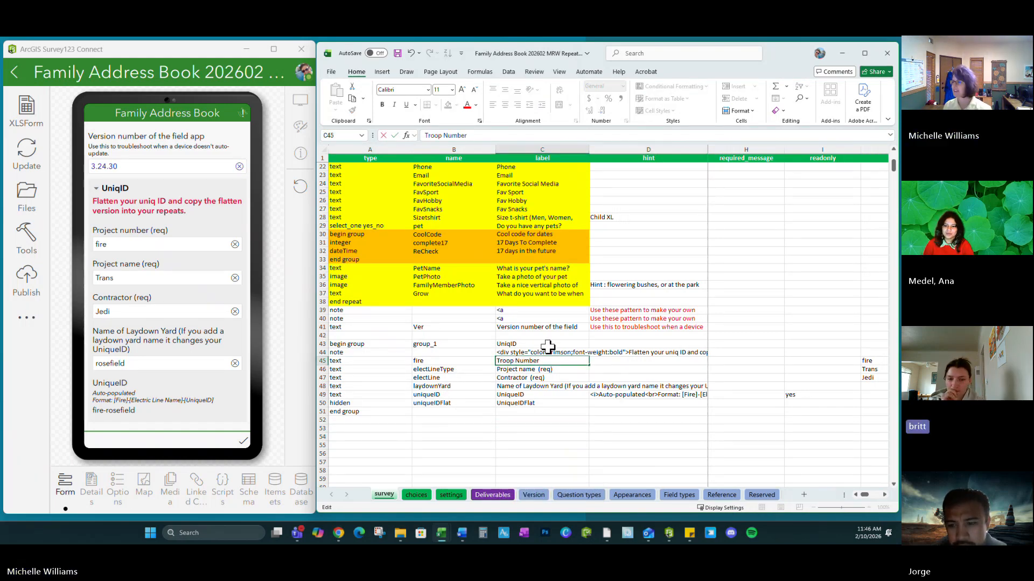
{"action": "key", "text": "Return"}
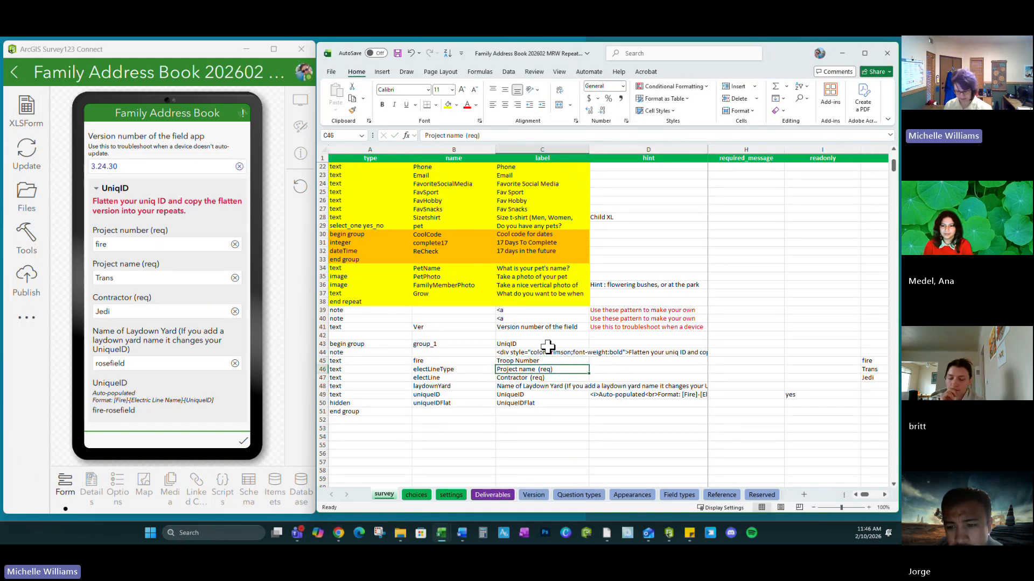
{"action": "type", "text": "Biz Partner"}
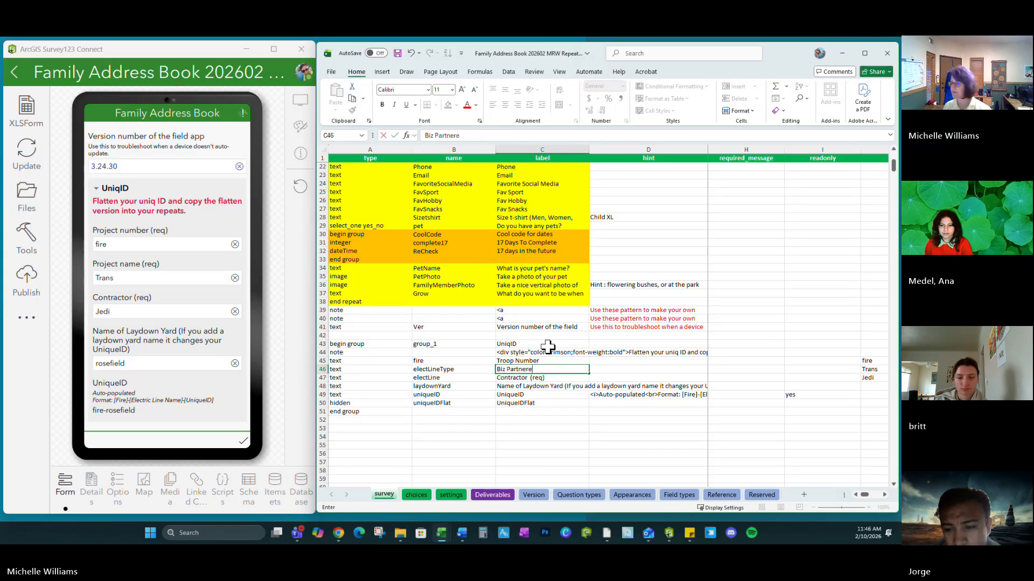
{"action": "left_click", "coordinate": [530, 377]}
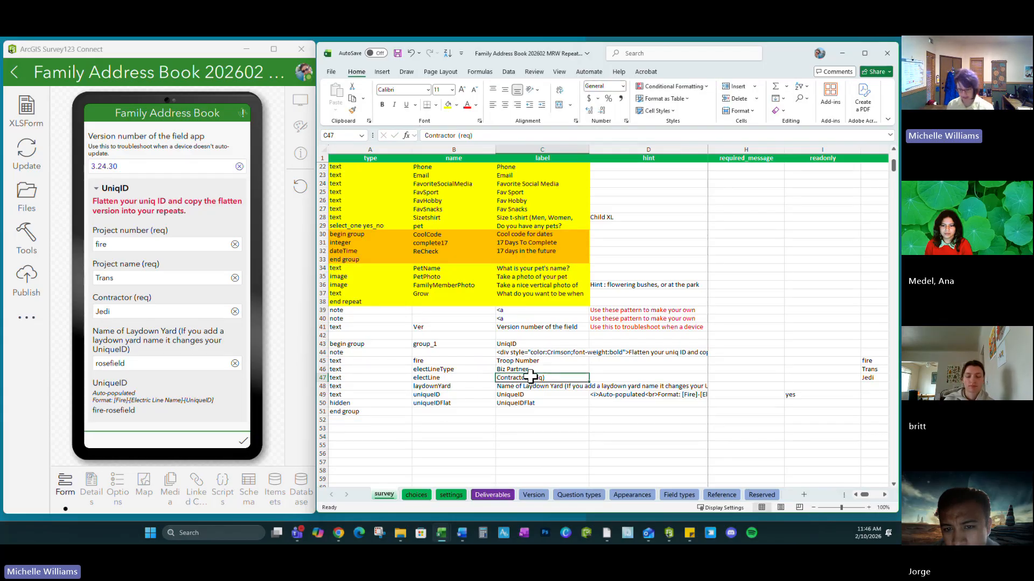
{"action": "type", "text": "Barcode"}
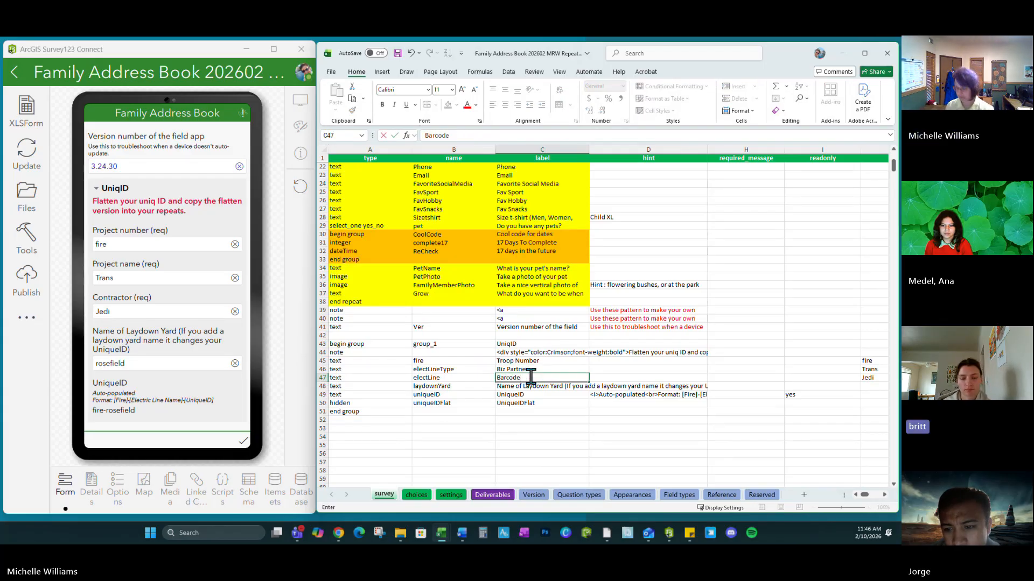
{"action": "type", "text": " Number"}
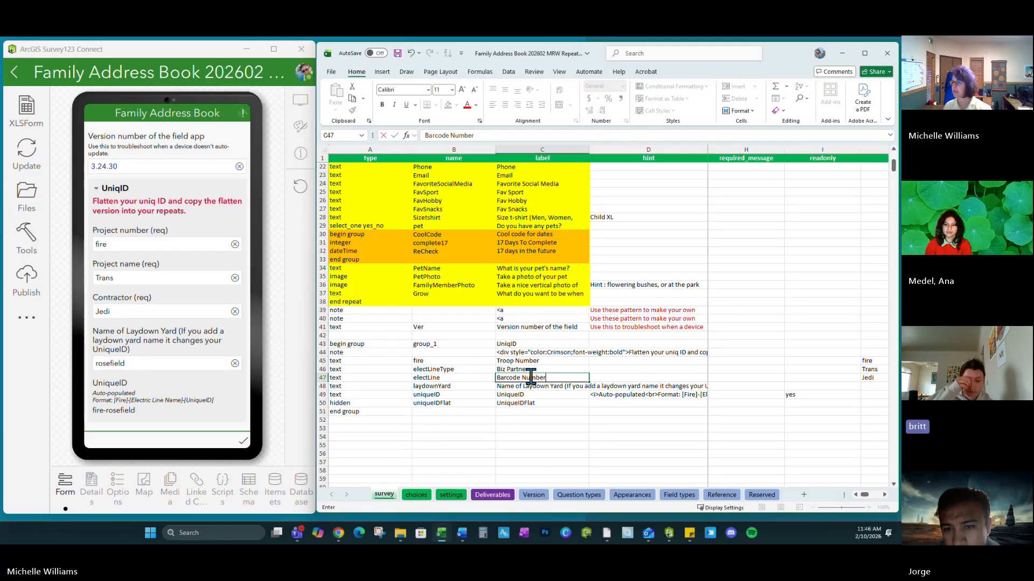
{"action": "key", "text": "Return"}
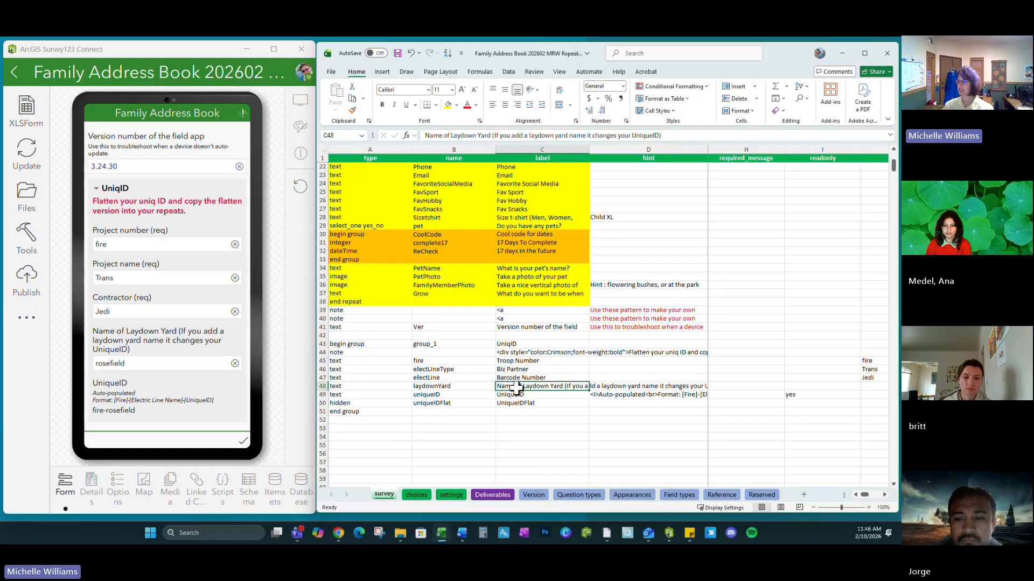
Step: Save the relabelled XLSForm and bring the UniqID group into view in the refreshed survey preview
{"action": "left_click", "coordinate": [397, 57]}
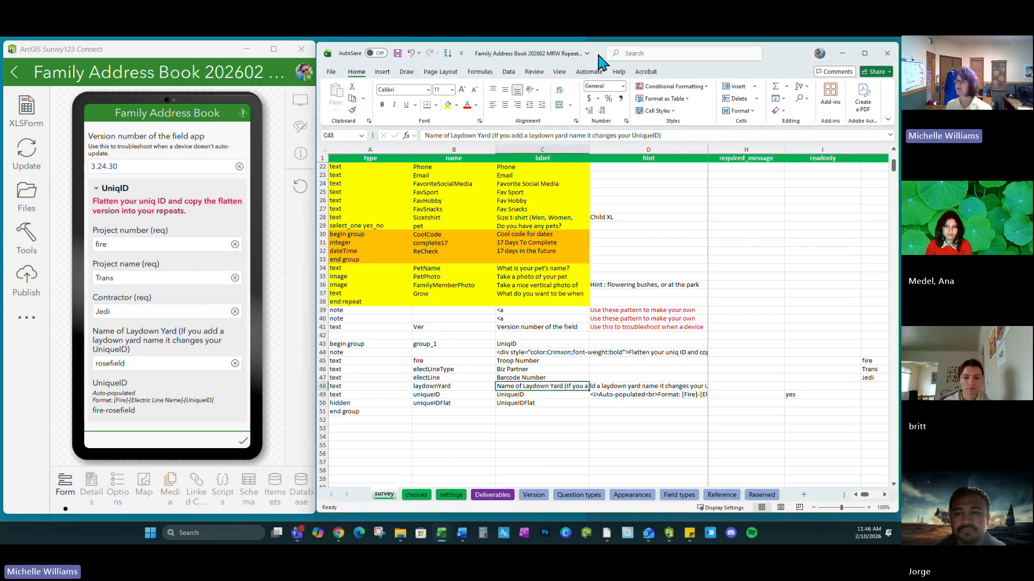
{"action": "left_click_drag", "start_coordinate": [603, 58], "coordinate": [598, 70]}
{"action": "left_click", "coordinate": [393, 65]}
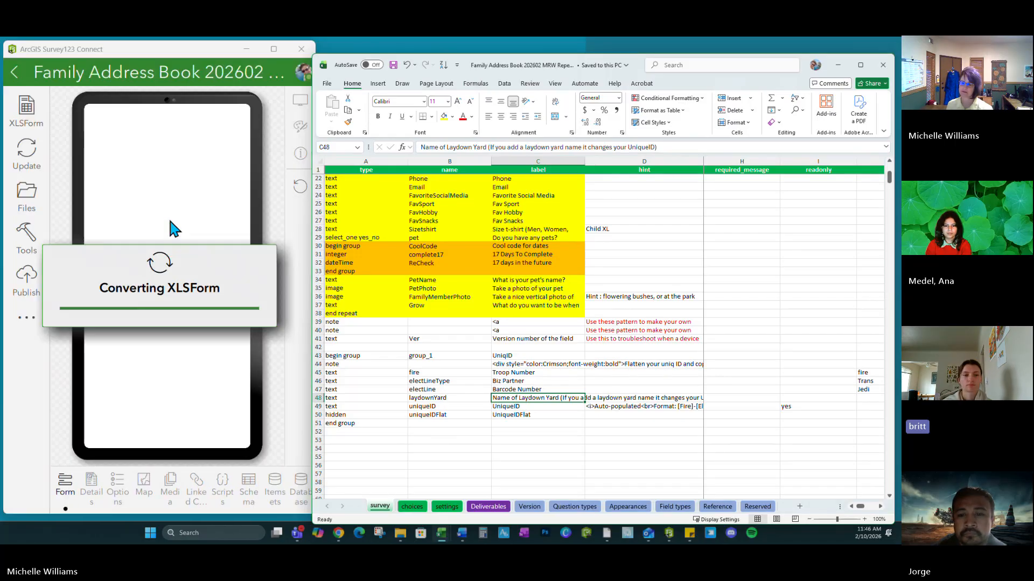
{"action": "scroll", "coordinate": [171, 222], "scroll_direction": "down", "scroll_amount": 15}
{"action": "scroll", "coordinate": [168, 221], "scroll_direction": "down", "scroll_amount": 15}
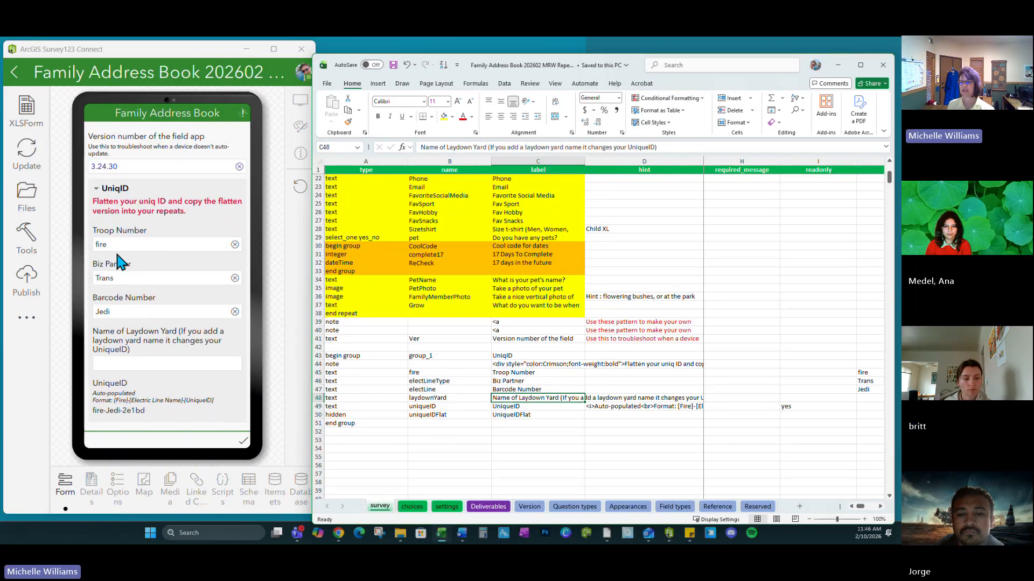
Step: Enter 12343 as Troop Number and Cookies as Biz Partner in the preview, and select the Barcode Number value
{"action": "double_click", "coordinate": [116, 245]}
{"action": "type", "text": "12343"}
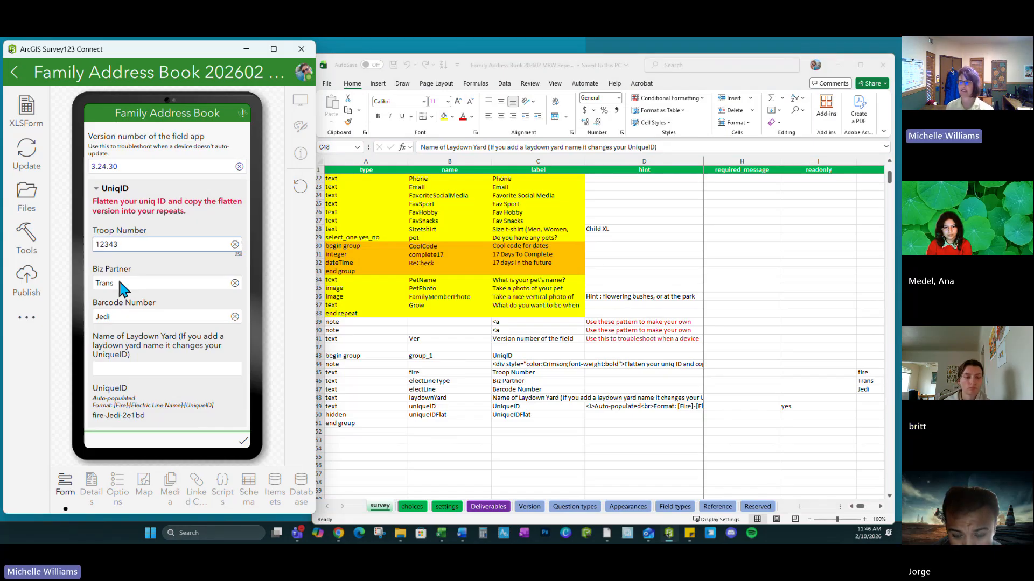
{"action": "left_click", "coordinate": [119, 282]}
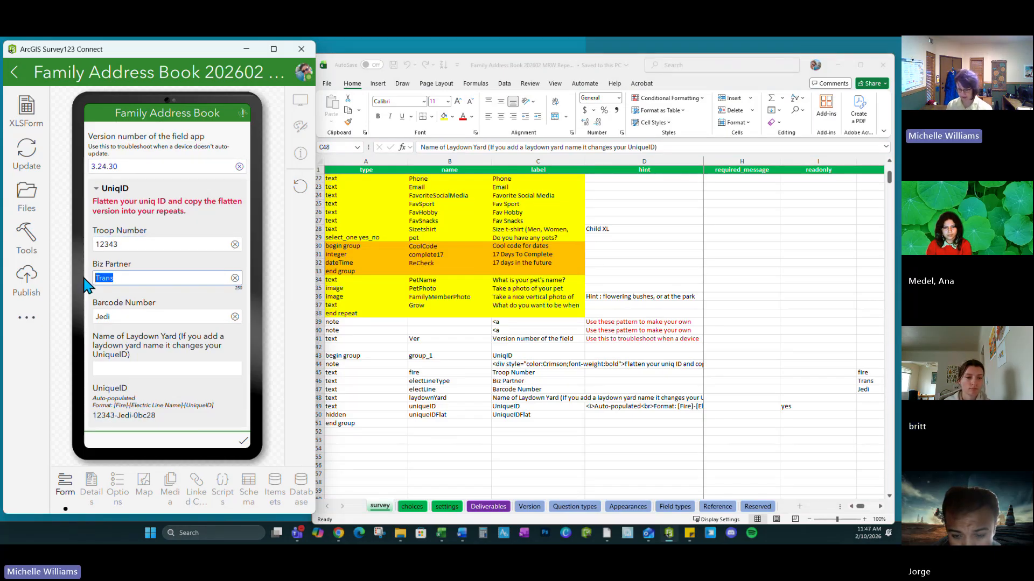
{"action": "type", "text": "Cooki"}
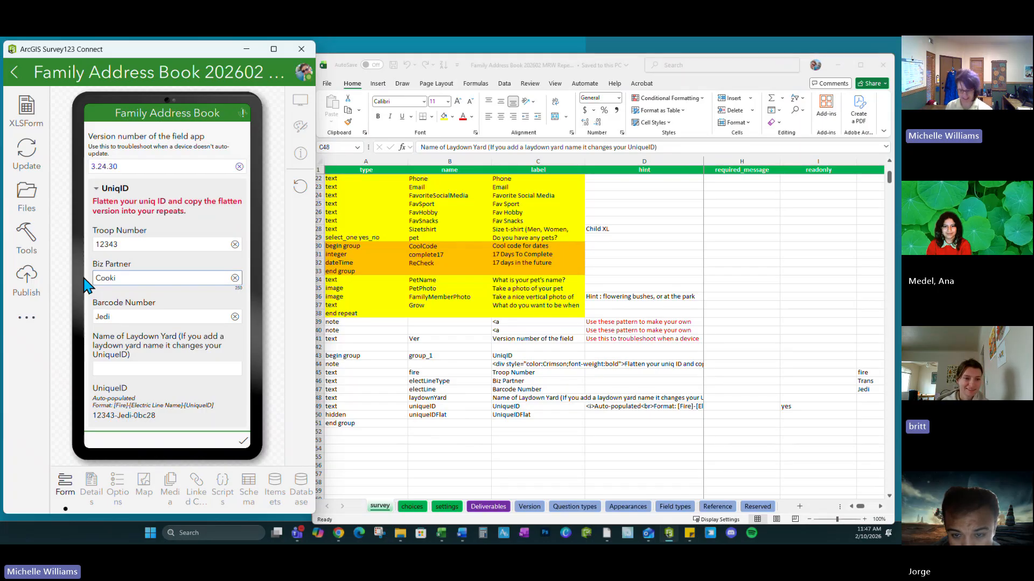
{"action": "type", "text": "es"}
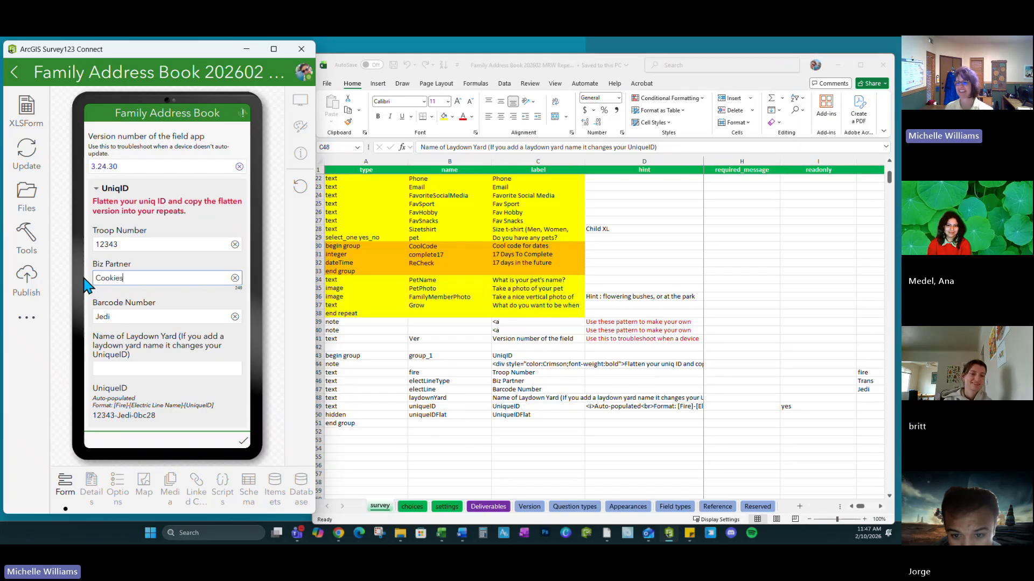
{"action": "left_click", "coordinate": [121, 311]}
{"action": "left_click_drag", "start_coordinate": [120, 312], "coordinate": [98, 312]}
Step: Change the Barcode Number question's type in A47 to barcode and select its name cell
{"action": "left_click", "coordinate": [360, 411]}
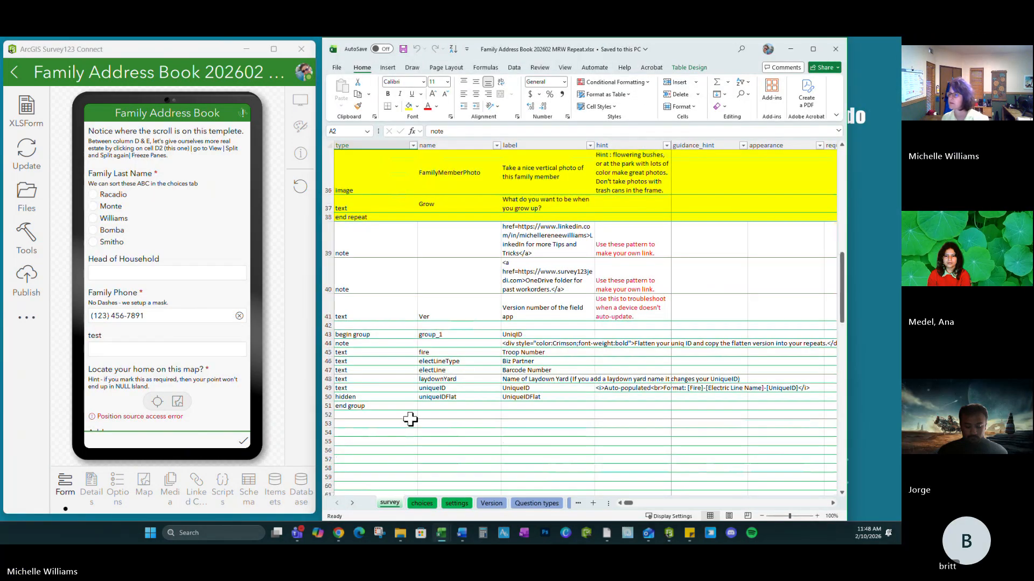
{"action": "left_click", "coordinate": [430, 414]}
{"action": "left_click", "coordinate": [387, 371]}
{"action": "left_click", "coordinate": [421, 371]}
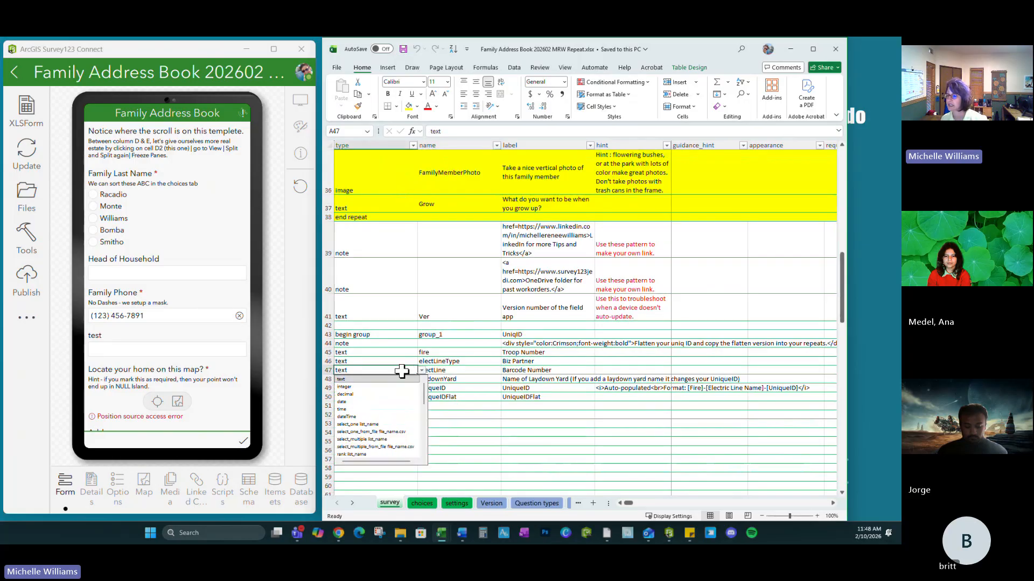
{"action": "key", "text": "Escape"}
{"action": "type", "text": "bar"}
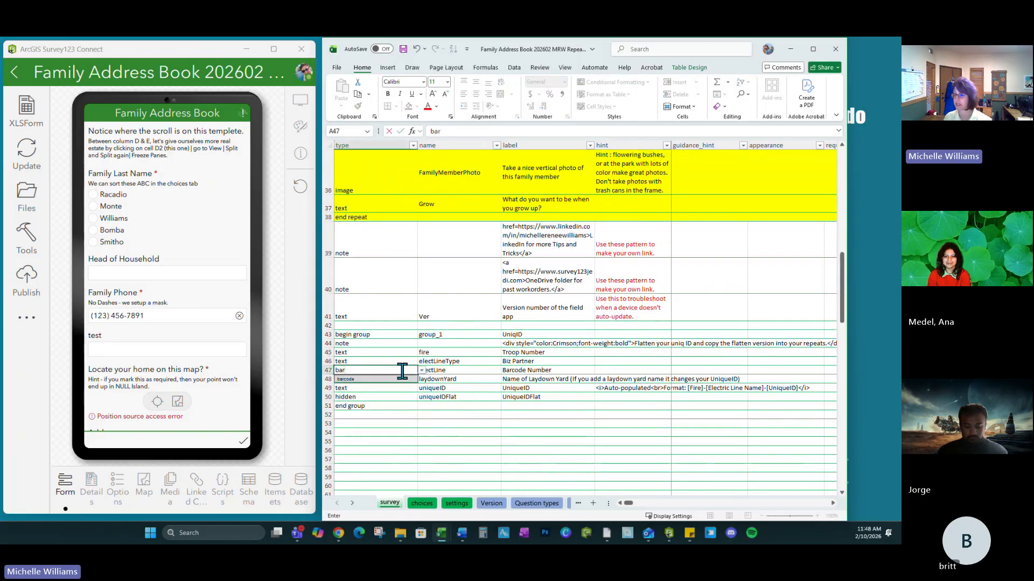
{"action": "left_click", "coordinate": [389, 378]}
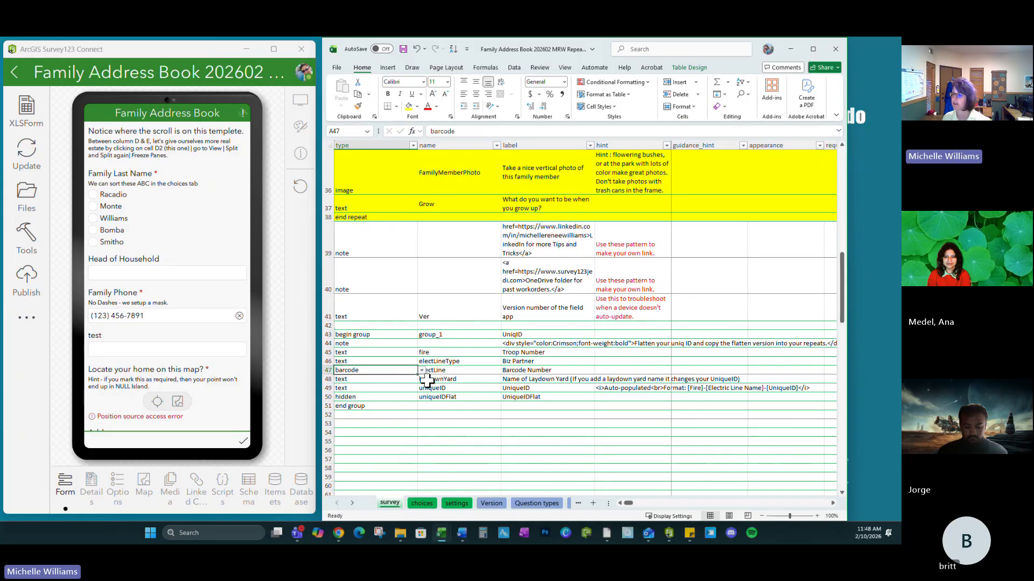
{"action": "left_click", "coordinate": [441, 372]}
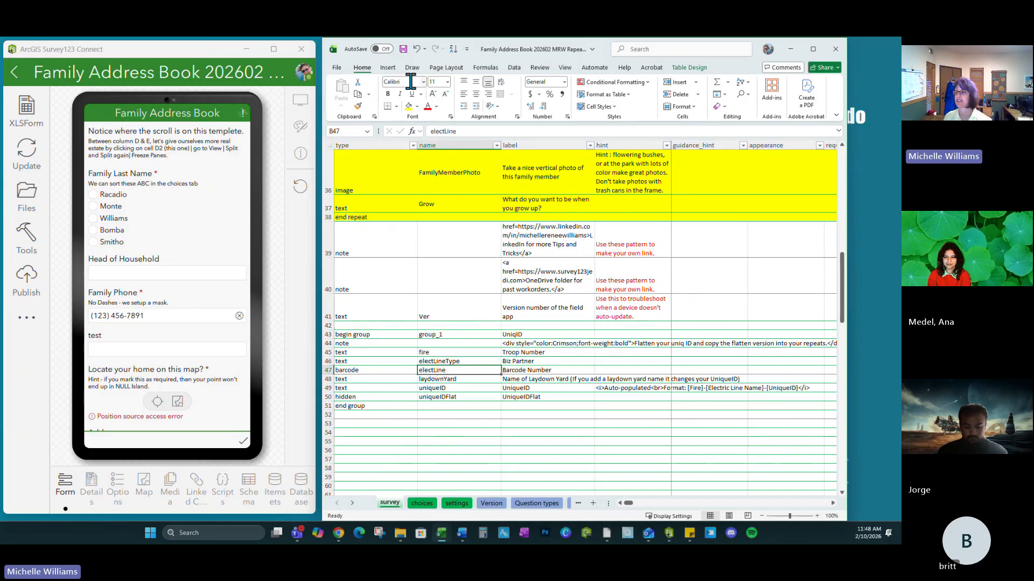
Step: Save the XLSForm, make its window taller, and show the UniqID group in the refreshed preview
{"action": "left_click_drag", "start_coordinate": [609, 49], "coordinate": [601, 59]}
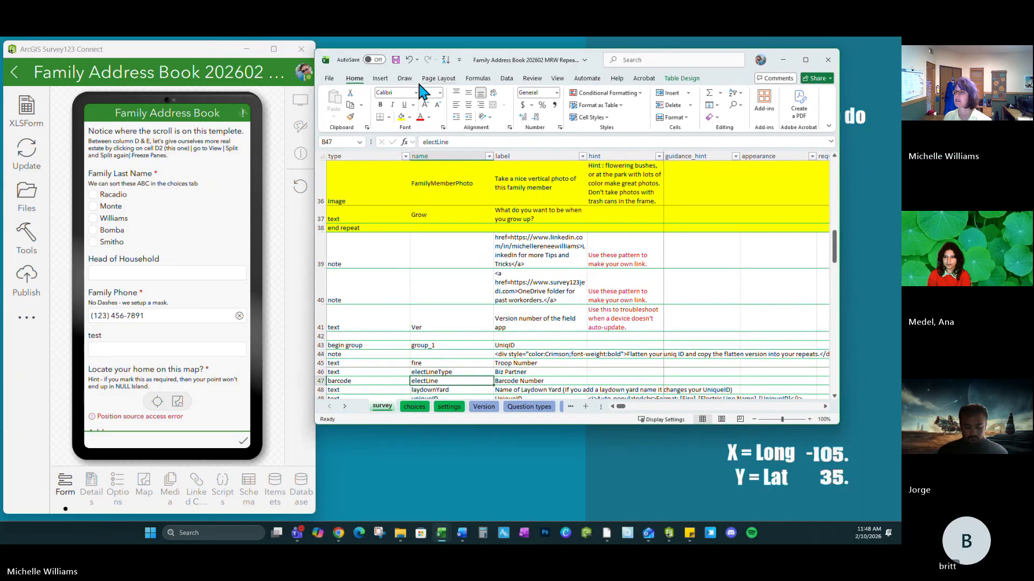
{"action": "left_click", "coordinate": [396, 60]}
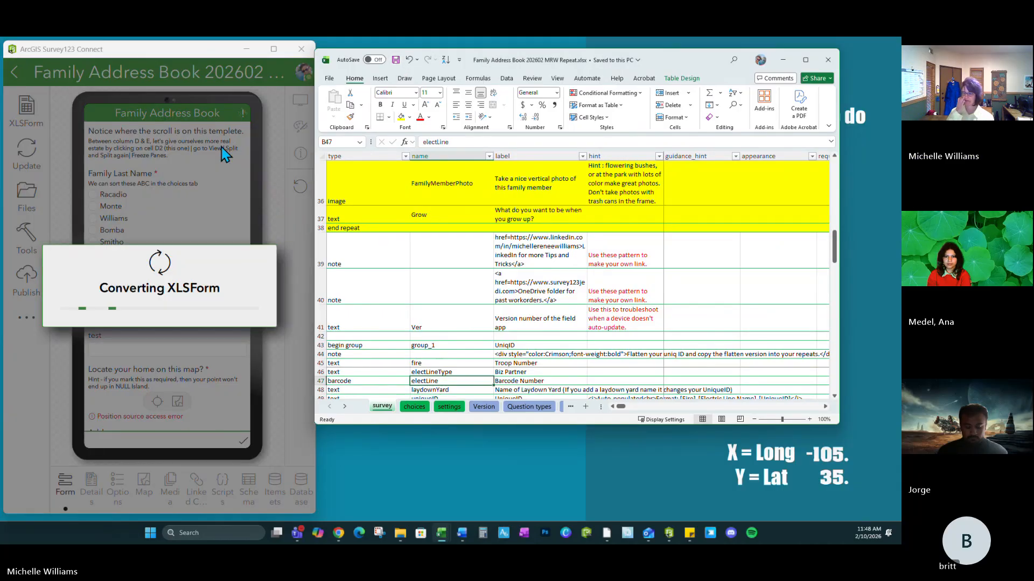
{"action": "left_click_drag", "start_coordinate": [463, 425], "coordinate": [461, 513]}
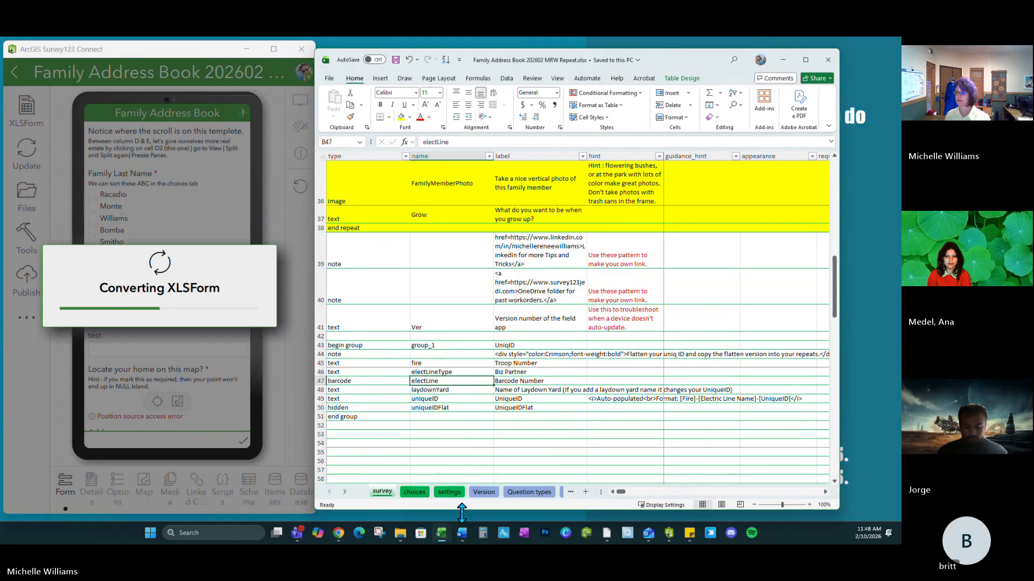
{"action": "left_click", "coordinate": [448, 438]}
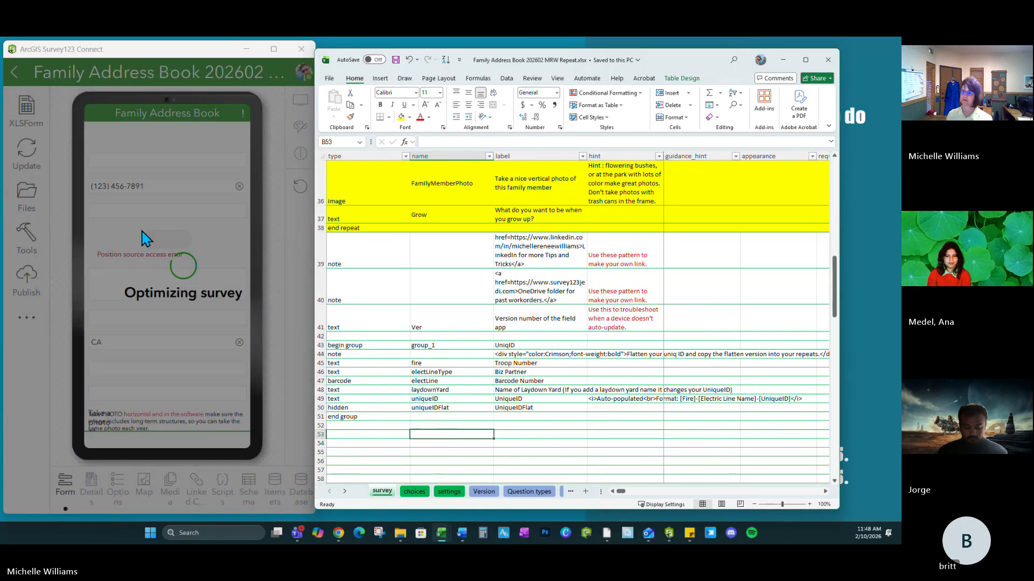
{"action": "scroll", "coordinate": [183, 277], "scroll_direction": "down", "scroll_amount": 15}
{"action": "scroll", "coordinate": [183, 281], "scroll_direction": "down", "scroll_amount": 15}
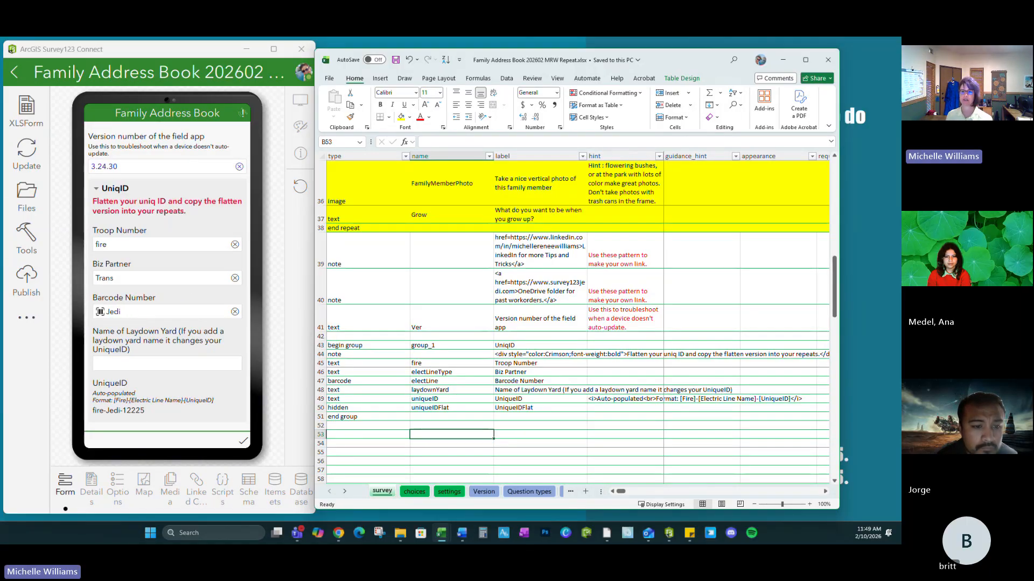
Step: Clear the default values of the Troop Number, Biz Partner and Barcode Number questions, and save the XLSForm
{"action": "left_click", "coordinate": [613, 382]}
{"action": "key", "text": "Right"}
{"action": "key", "text": "Right"}
{"action": "key", "text": "Right"}
{"action": "key", "text": "Right"}
{"action": "key", "text": "Right"}
{"action": "key", "text": "Right"}
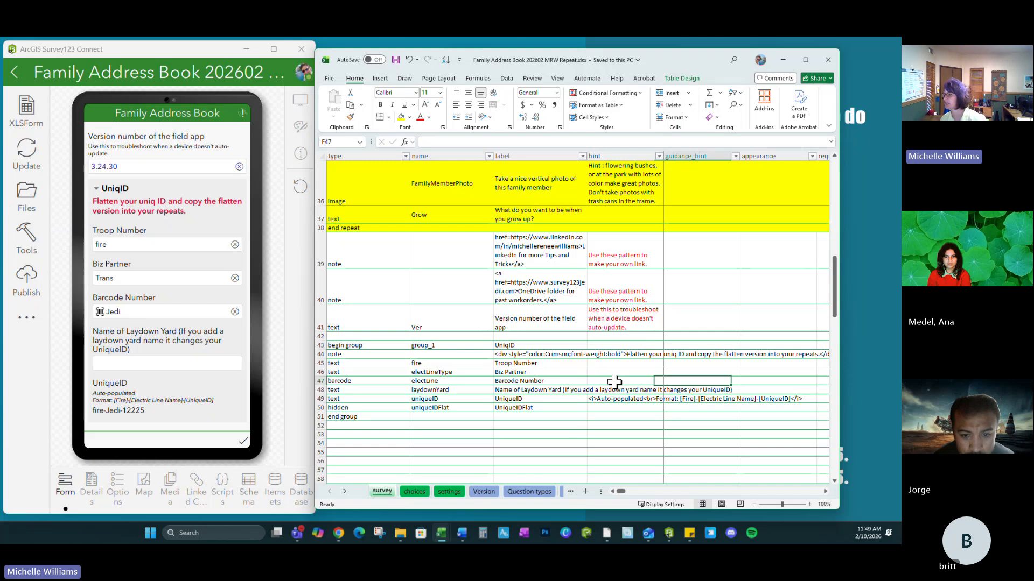
{"action": "left_click_drag", "start_coordinate": [753, 363], "coordinate": [752, 381]}
{"action": "key", "text": "Delete"}
{"action": "left_click", "coordinate": [701, 398]}
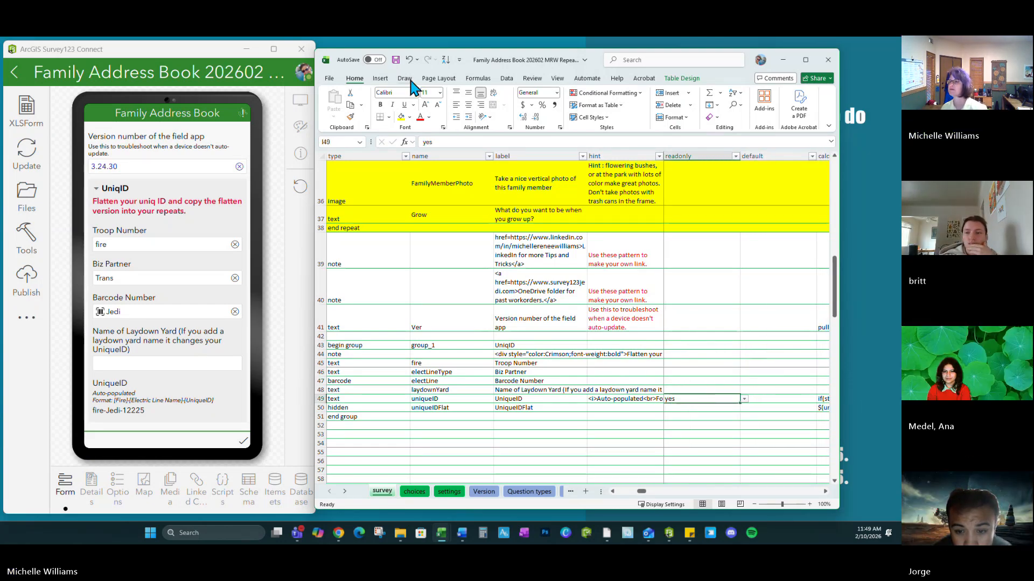
{"action": "left_click", "coordinate": [395, 60]}
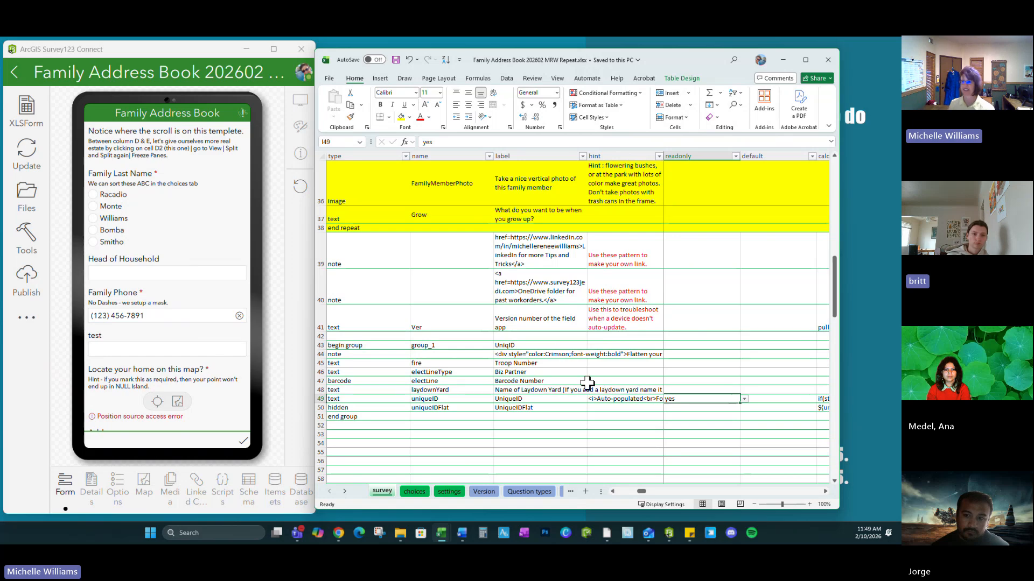
Step: Fill in the preview with Troop Number 45454, Biz Partner hjgsdjhgds and Barcode Number 64646
{"action": "scroll", "coordinate": [158, 307], "scroll_direction": "down", "scroll_amount": 8}
{"action": "scroll", "coordinate": [158, 307], "scroll_direction": "down", "scroll_amount": 10}
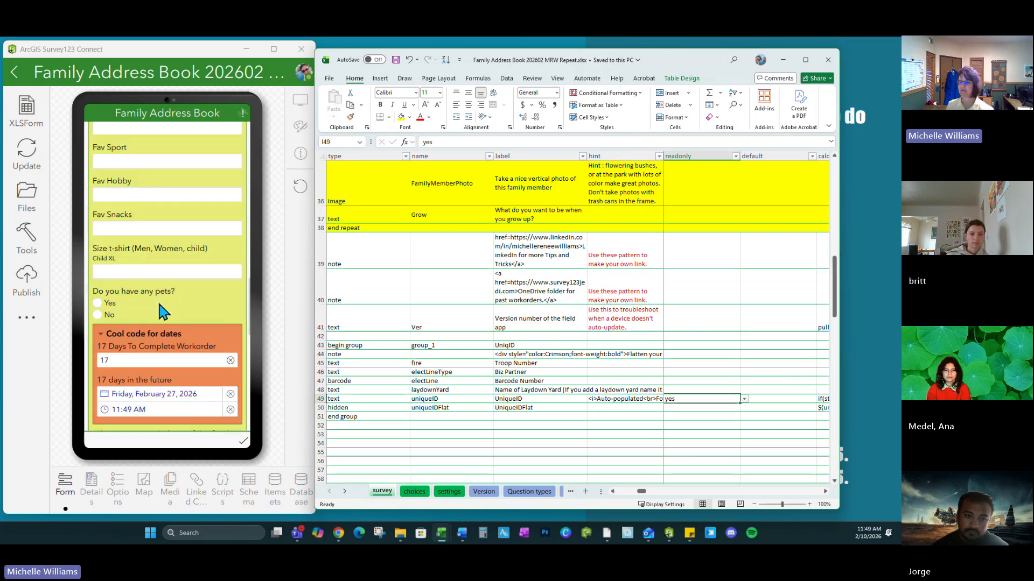
{"action": "left_click", "coordinate": [127, 244]}
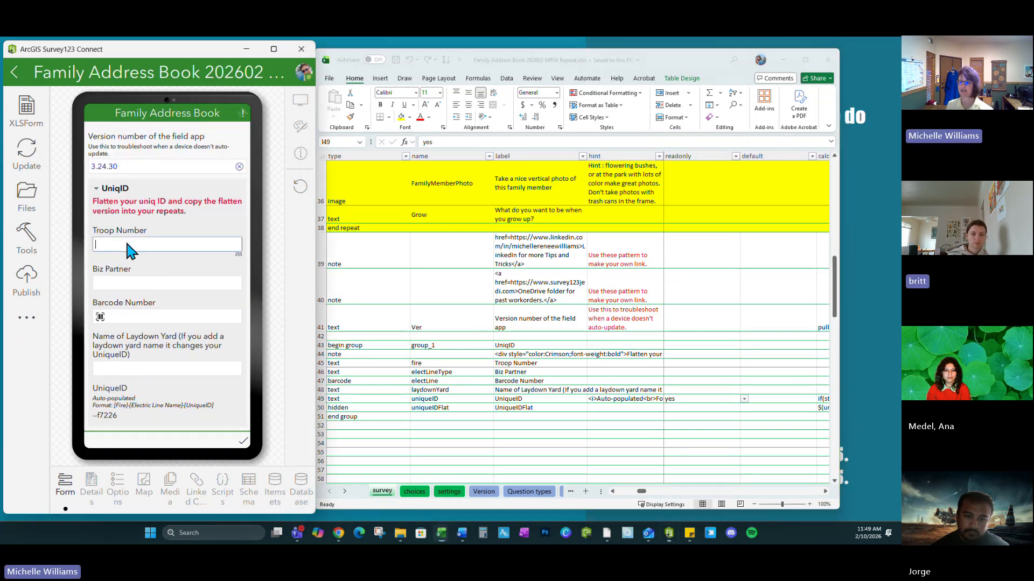
{"action": "type", "text": "45454"}
{"action": "left_click", "coordinate": [108, 286]}
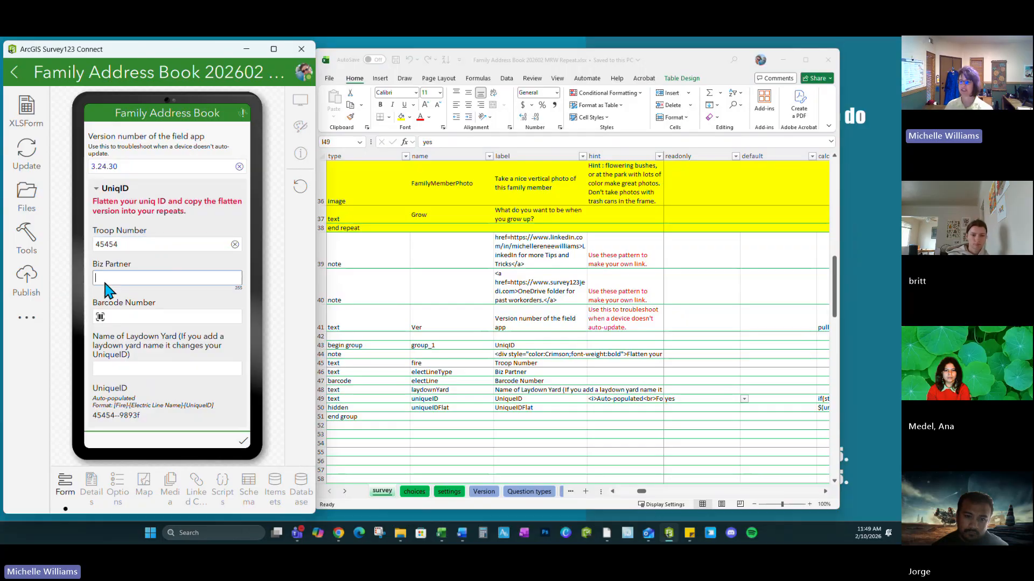
{"action": "type", "text": "hjgsdjhgds"}
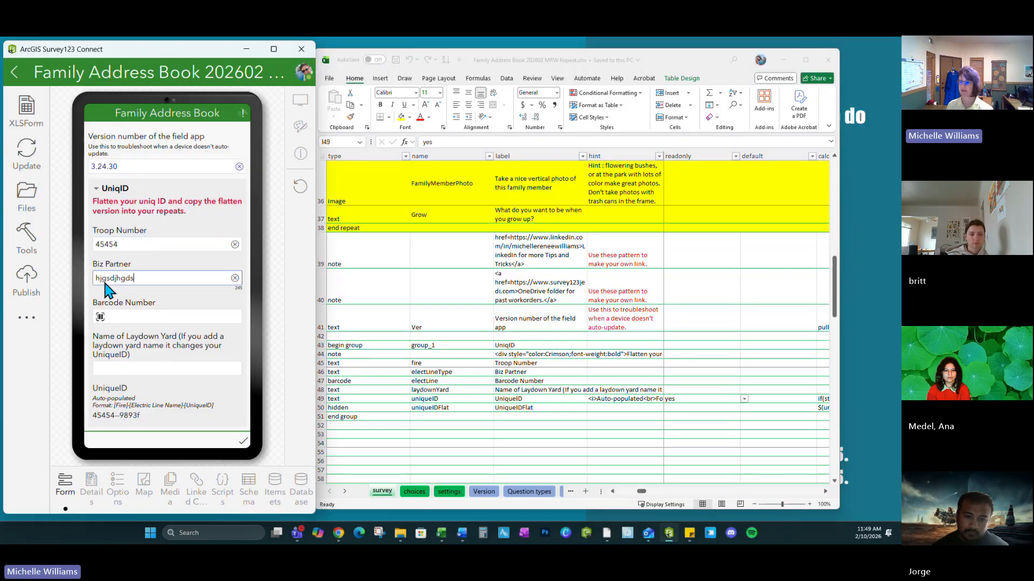
{"action": "left_click", "coordinate": [127, 318]}
{"action": "type", "text": "64646"}
{"action": "left_click", "coordinate": [165, 369]}
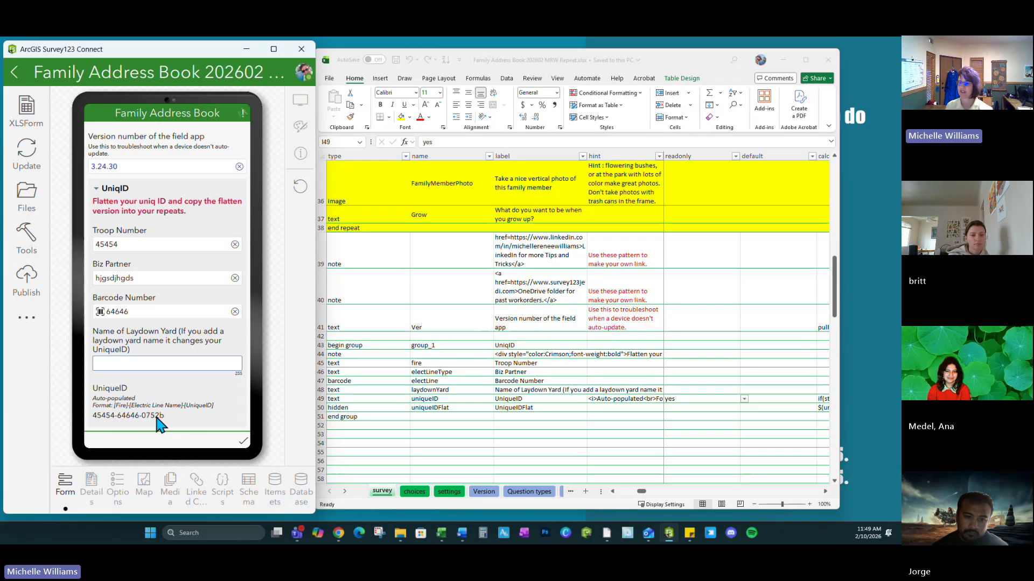
Step: Check the columns to the right of the hint in the XLSForm's barcode row
{"action": "left_click", "coordinate": [638, 404]}
{"action": "left_click", "coordinate": [622, 382]}
{"action": "key", "text": "Right"}
{"action": "key", "text": "Right"}
{"action": "key", "text": "Right"}
{"action": "key", "text": "Right"}
{"action": "key", "text": "Left"}
{"action": "key", "text": "Left"}
{"action": "key", "text": "Left"}
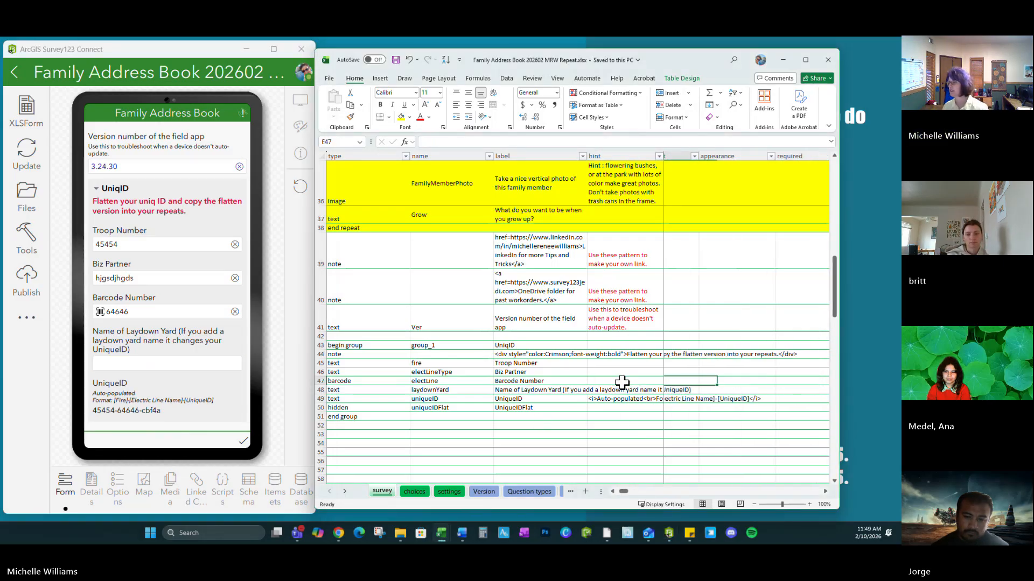
Step: Change the UniqueID hint's format to [Troop Number]-[BarCode]-[UniqueID] and save the XLSForm
{"action": "left_click", "coordinate": [808, 63]}
{"action": "left_click_drag", "start_coordinate": [651, 49], "coordinate": [597, 74]}
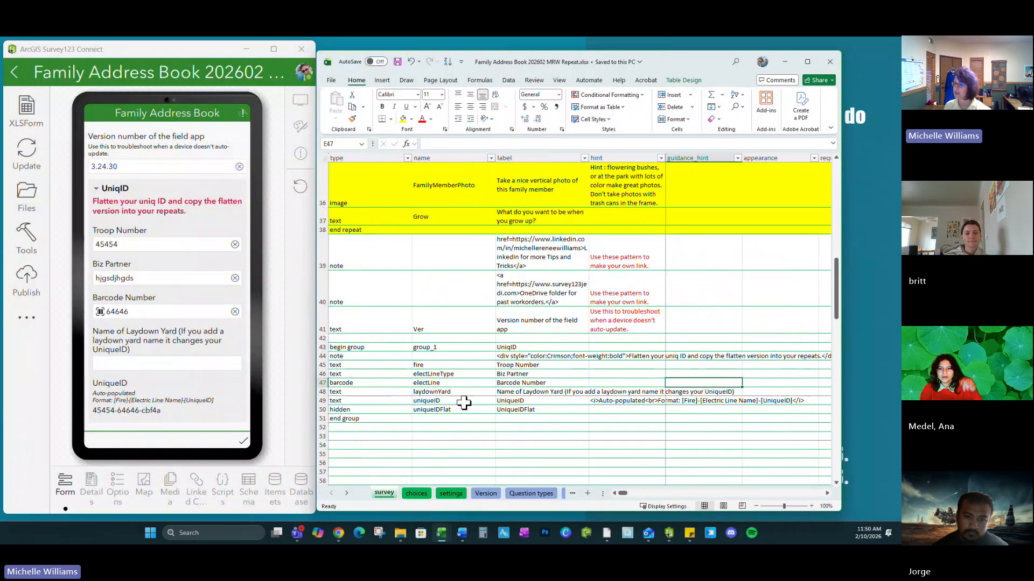
{"action": "left_click", "coordinate": [622, 401]}
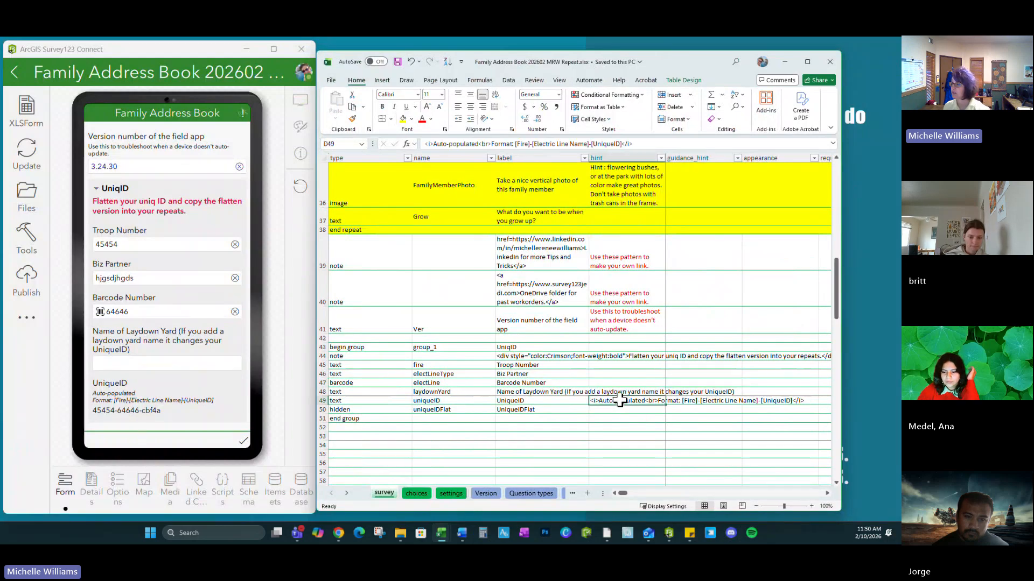
{"action": "double_click", "coordinate": [517, 144]}
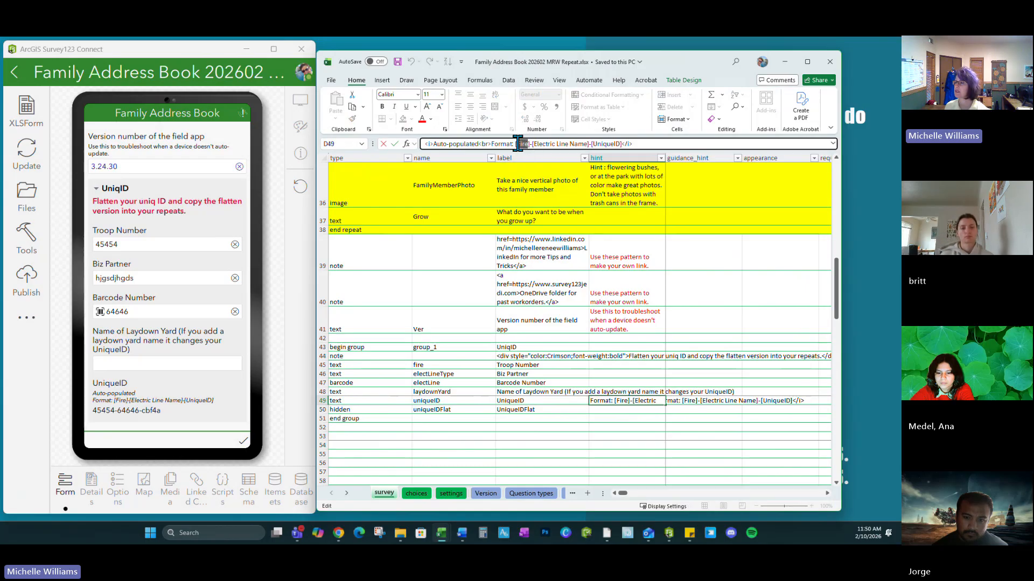
{"action": "type", "text": "Troo"}
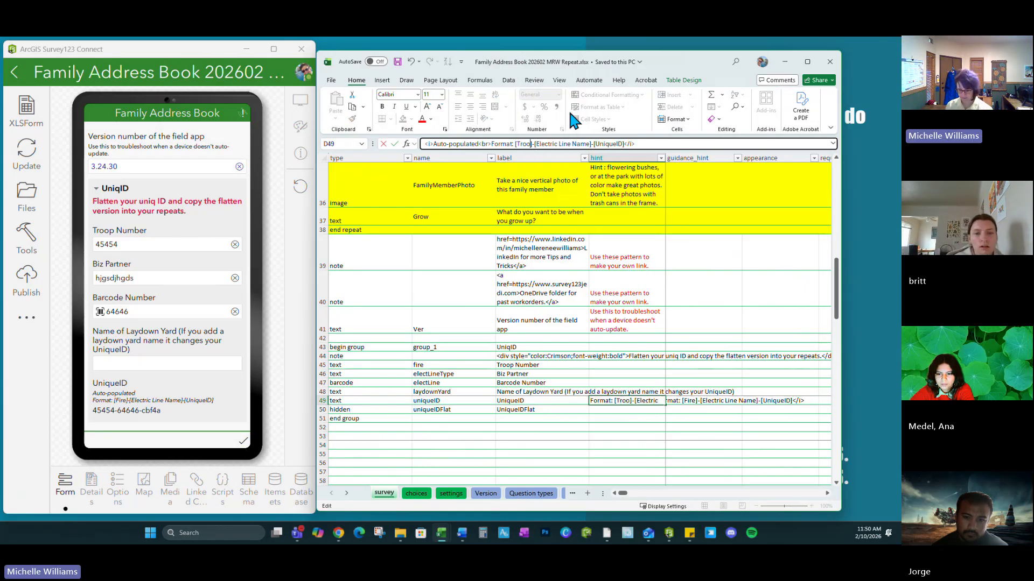
{"action": "type", "text": "p Number"}
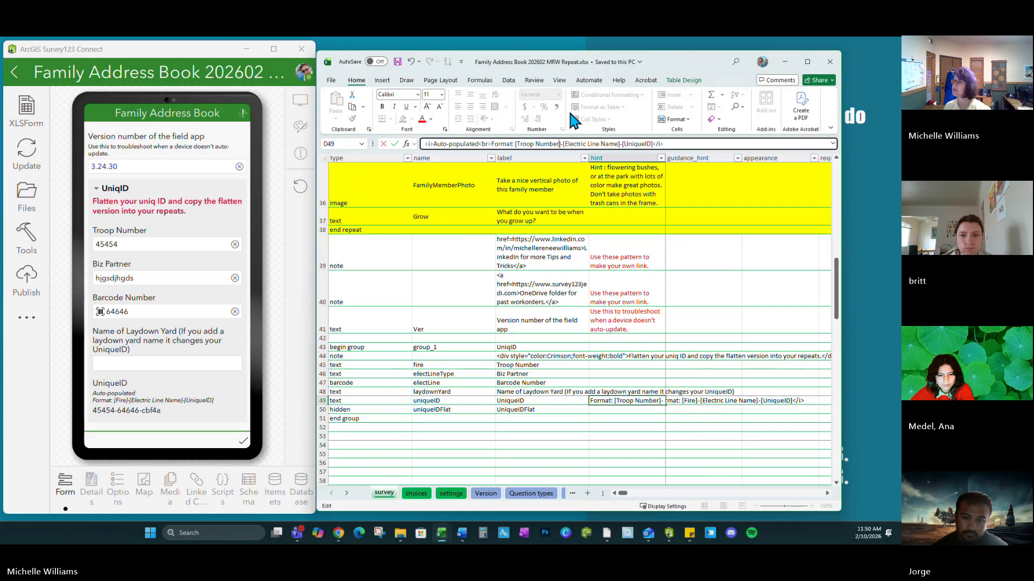
{"action": "left_click", "coordinate": [596, 142]}
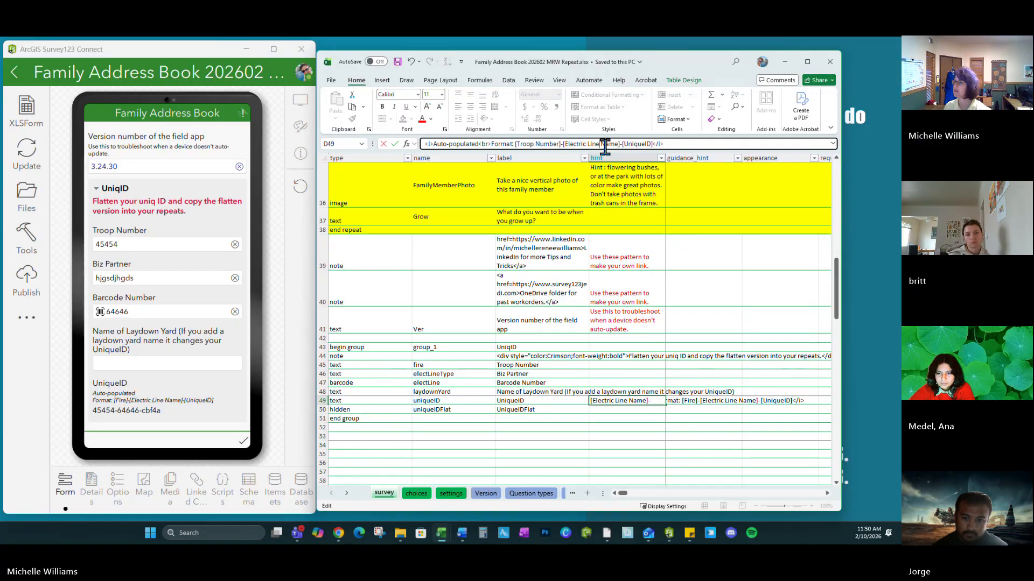
{"action": "left_click_drag", "start_coordinate": [618, 146], "coordinate": [567, 146]}
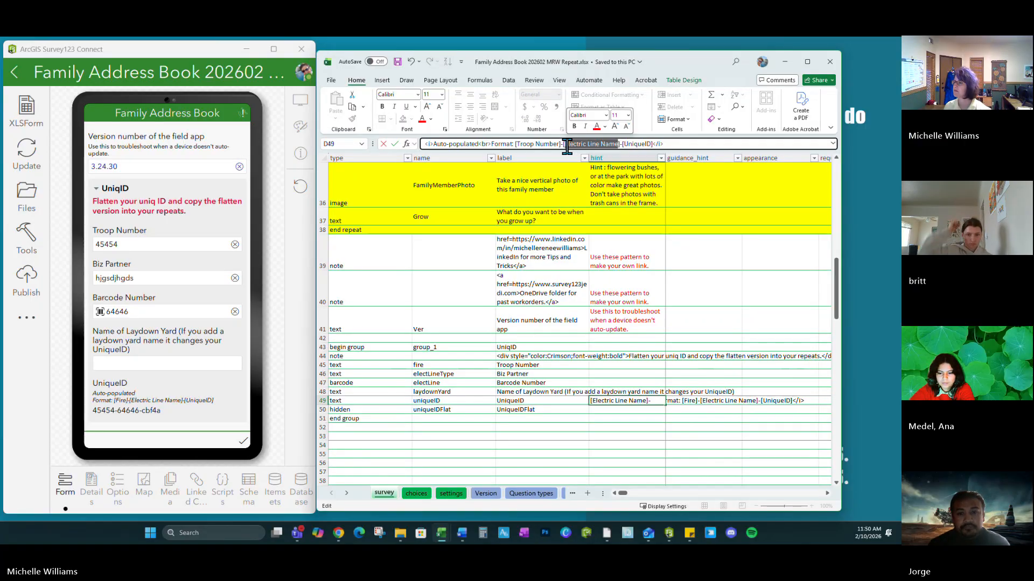
{"action": "type", "text": "BarCode"}
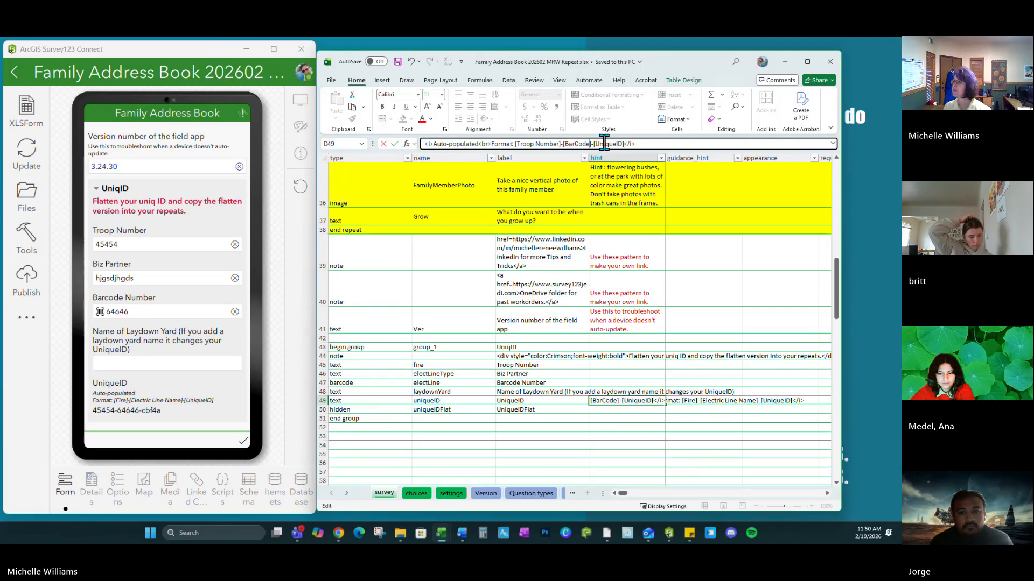
{"action": "left_click", "coordinate": [397, 62]}
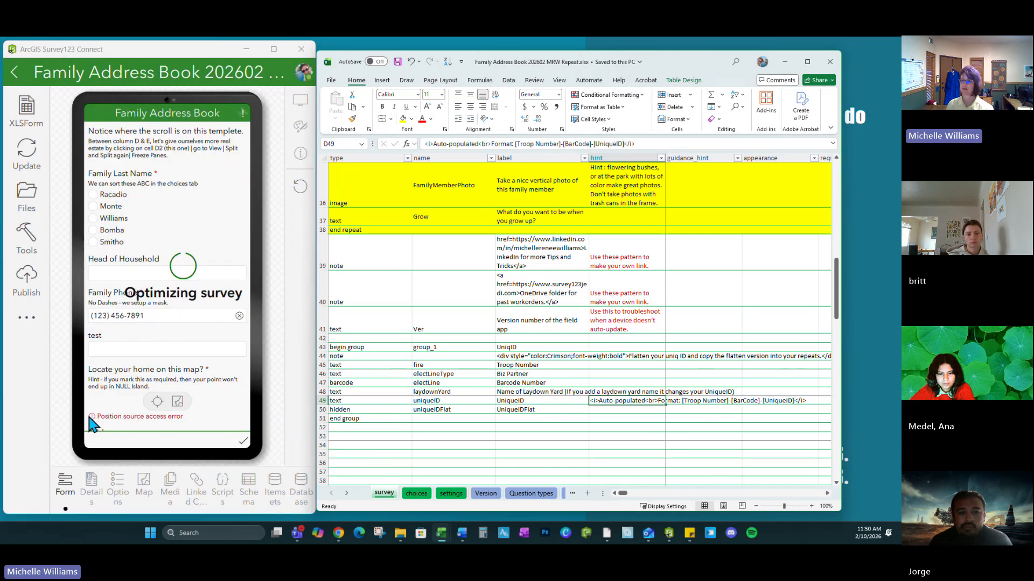
Step: Fill in the refreshed preview's UniqID group with Troop Number 111111, Biz Partner Cookie and Barcode Number 999999
{"action": "scroll", "coordinate": [138, 356], "scroll_direction": "down", "scroll_amount": 15}
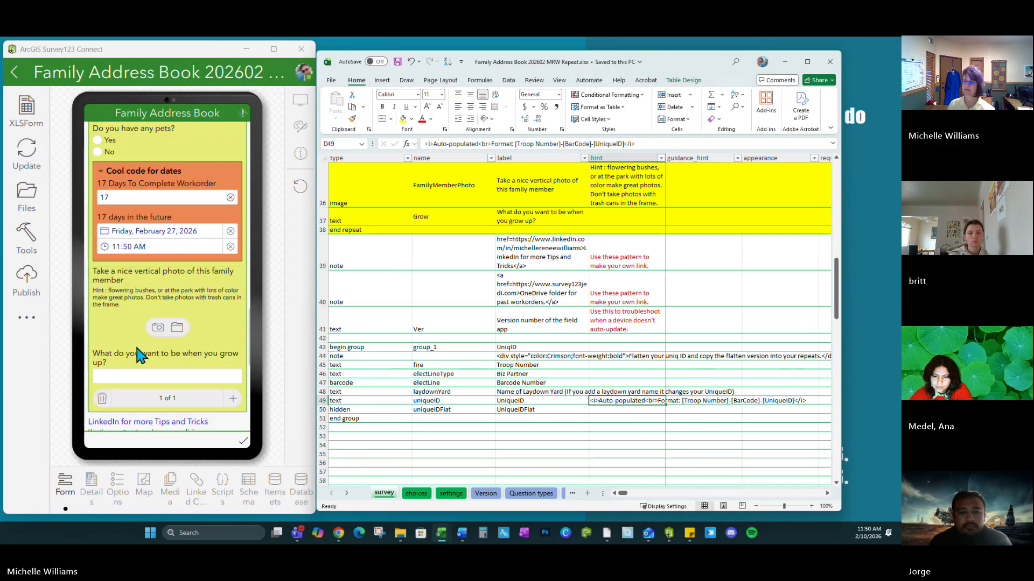
{"action": "scroll", "coordinate": [137, 350], "scroll_direction": "down", "scroll_amount": 10}
{"action": "left_click", "coordinate": [133, 244]}
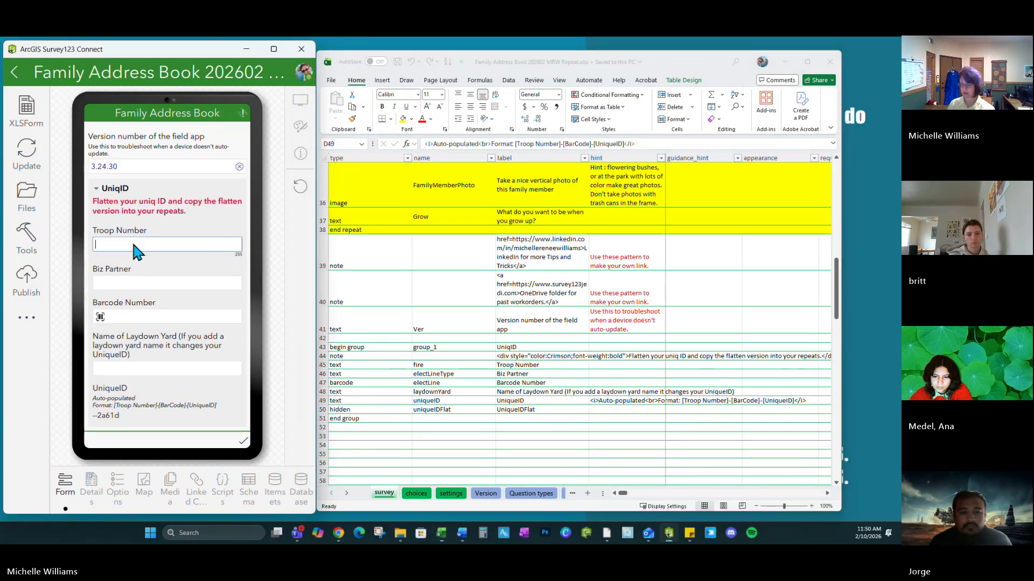
{"action": "type", "text": "111111"}
{"action": "left_click", "coordinate": [120, 279]}
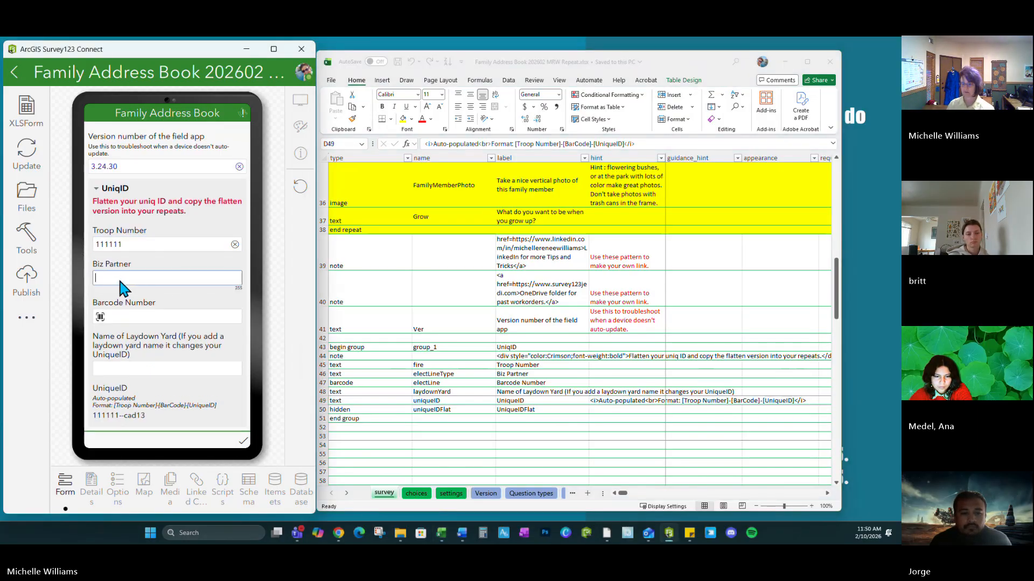
{"action": "type", "text": "Coo"}
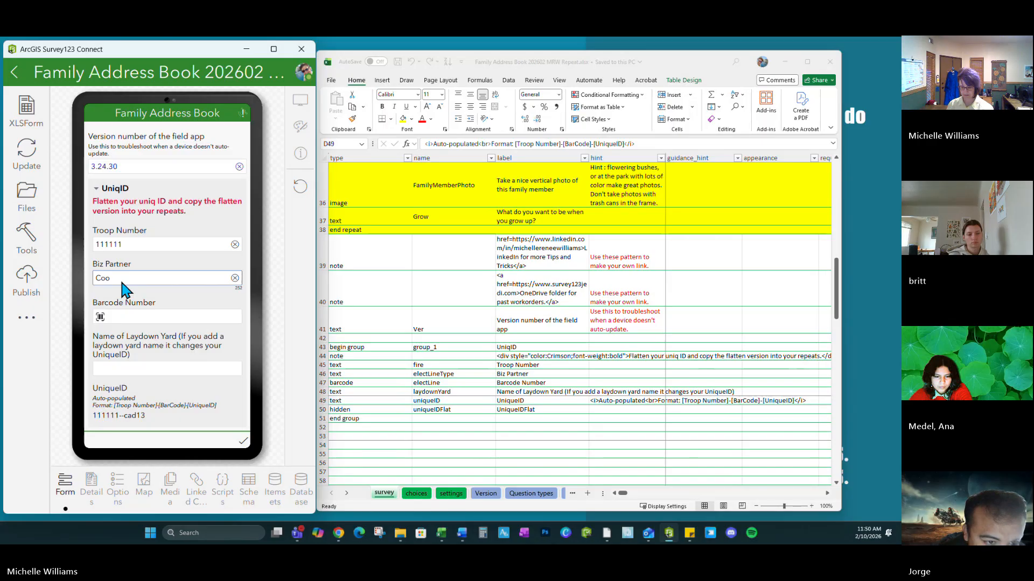
{"action": "type", "text": "kie"}
{"action": "left_click", "coordinate": [120, 316]}
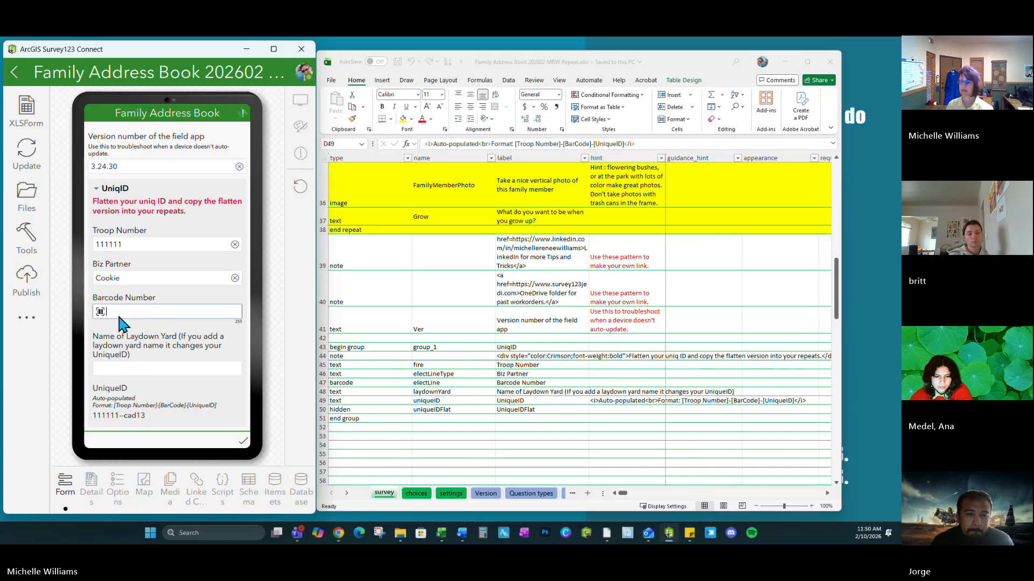
{"action": "type", "text": "999999"}
{"action": "key", "text": "Tab"}
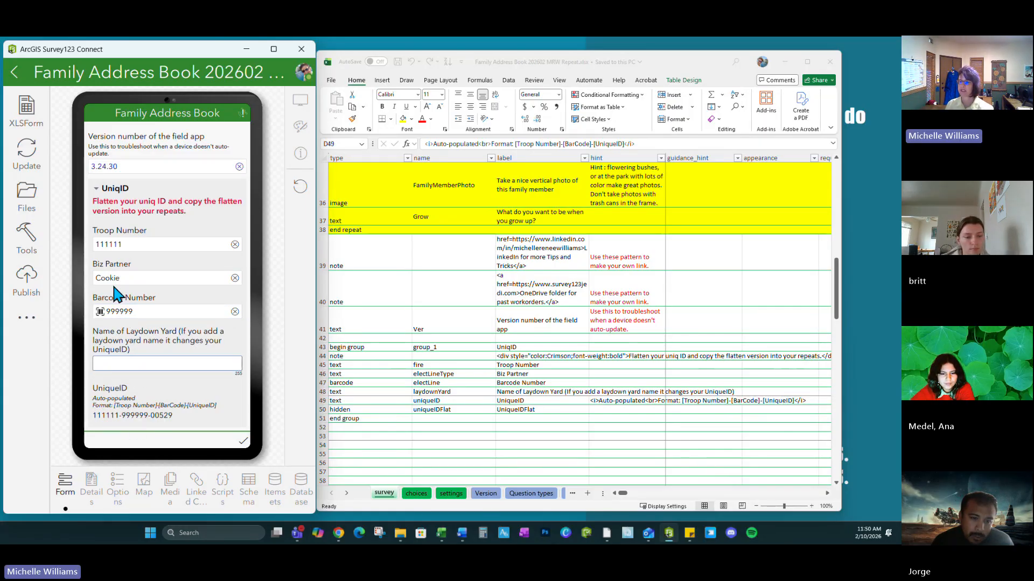
Step: Maximize the workbook window and widen the calculation column to fit the uniqueID row's whole formula
{"action": "left_click", "coordinate": [607, 403]}
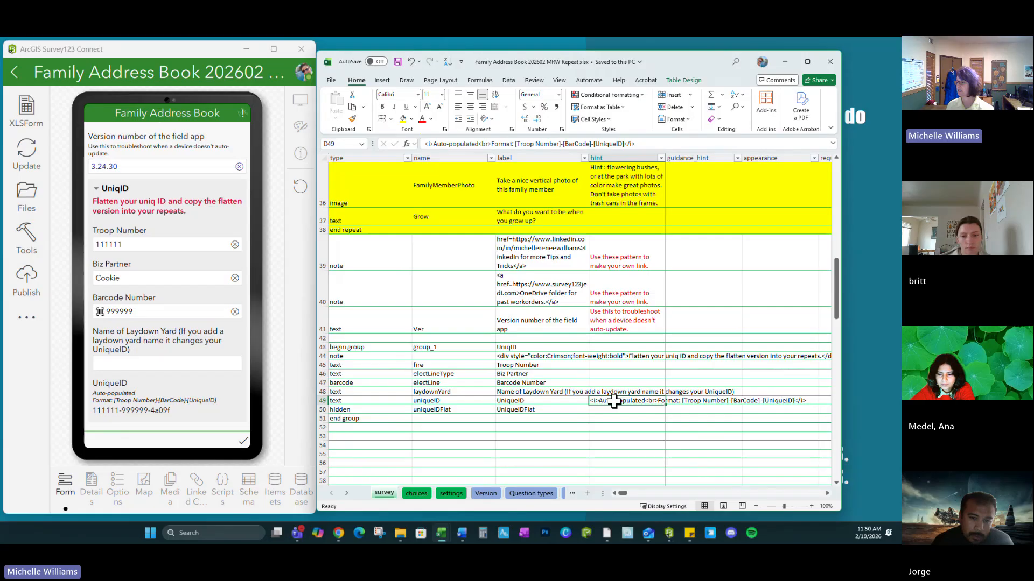
{"action": "key", "text": "Right"}
{"action": "key", "text": "Right"}
{"action": "key", "text": "Right"}
{"action": "key", "text": "Right"}
{"action": "key", "text": "Right"}
{"action": "key", "text": "Right"}
{"action": "key", "text": "Right"}
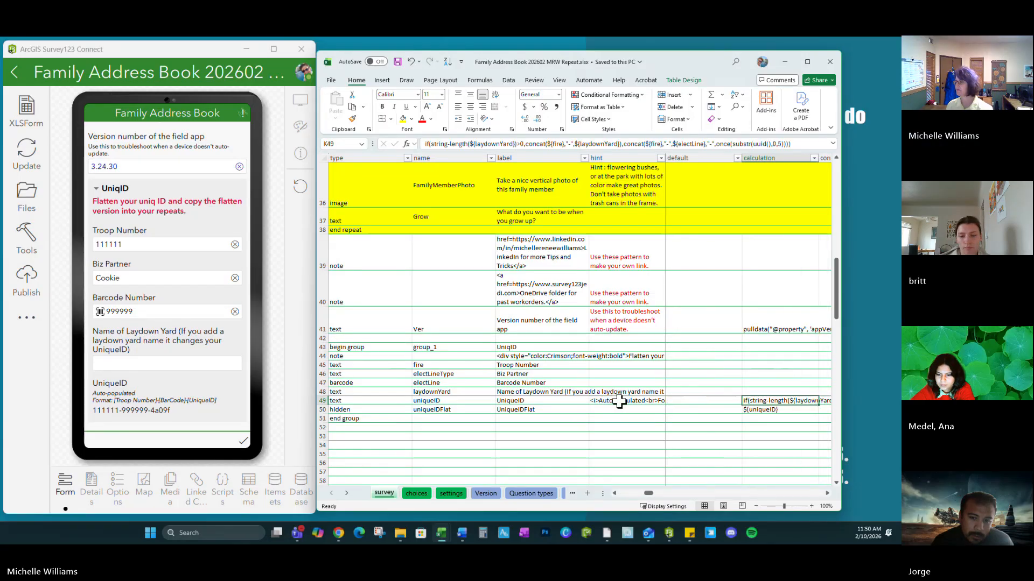
{"action": "left_click", "coordinate": [807, 62]}
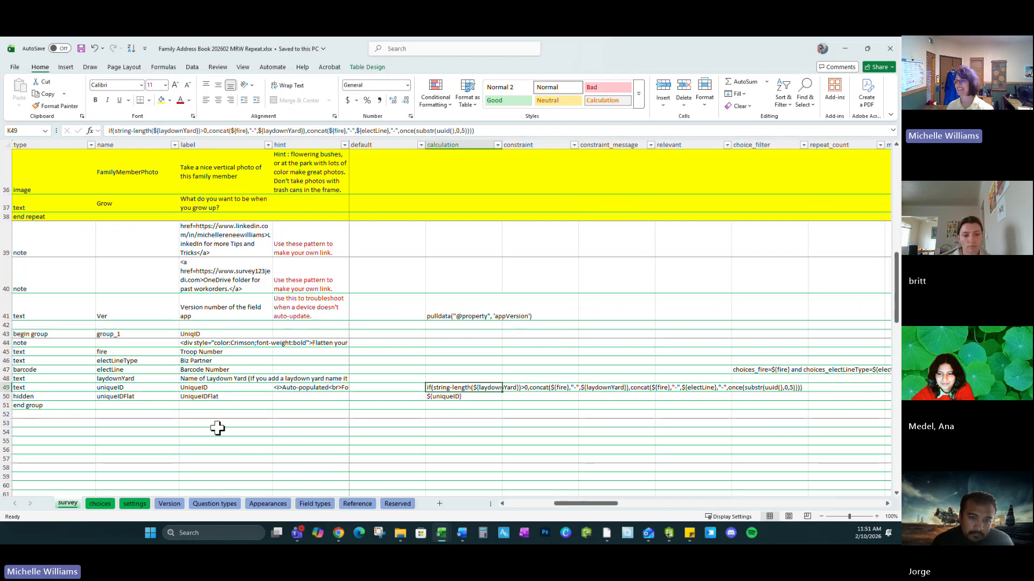
{"action": "left_click", "coordinate": [582, 387]}
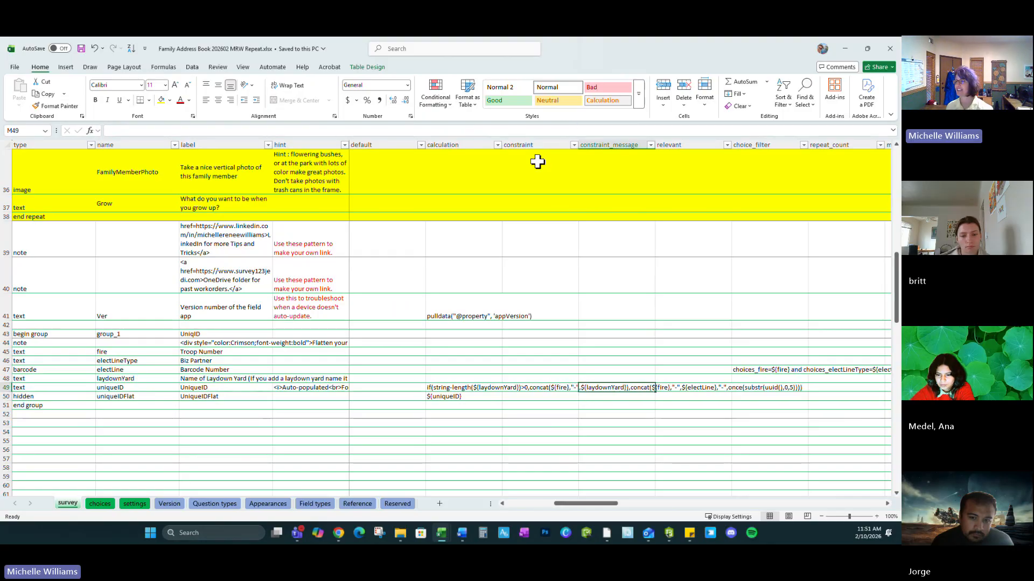
{"action": "left_click", "coordinate": [468, 142]}
{"action": "left_click_drag", "start_coordinate": [503, 143], "coordinate": [808, 155]}
{"action": "left_click", "coordinate": [526, 479]}
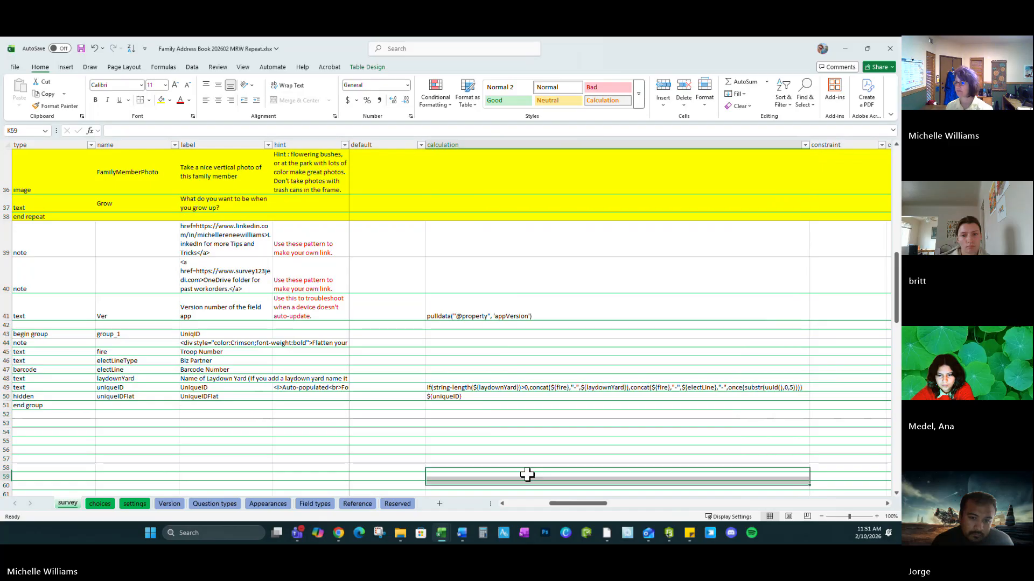
Step: Copy the uniqueID calculation into cell C9 of the settings sheet, below the form revision note
{"action": "left_click", "coordinate": [516, 388]}
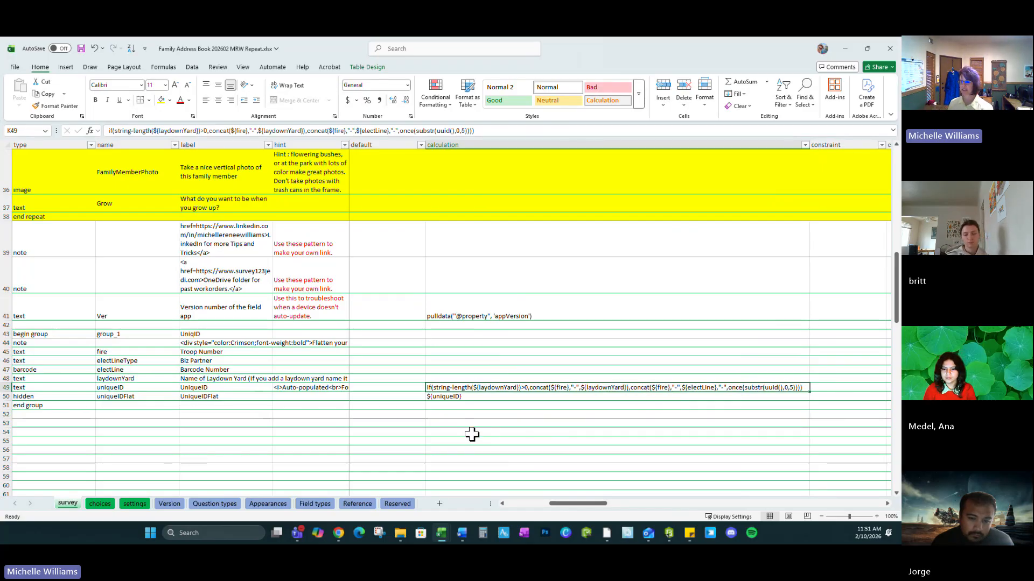
{"action": "key", "text": "ctrl+c"}
{"action": "left_click", "coordinate": [135, 504]}
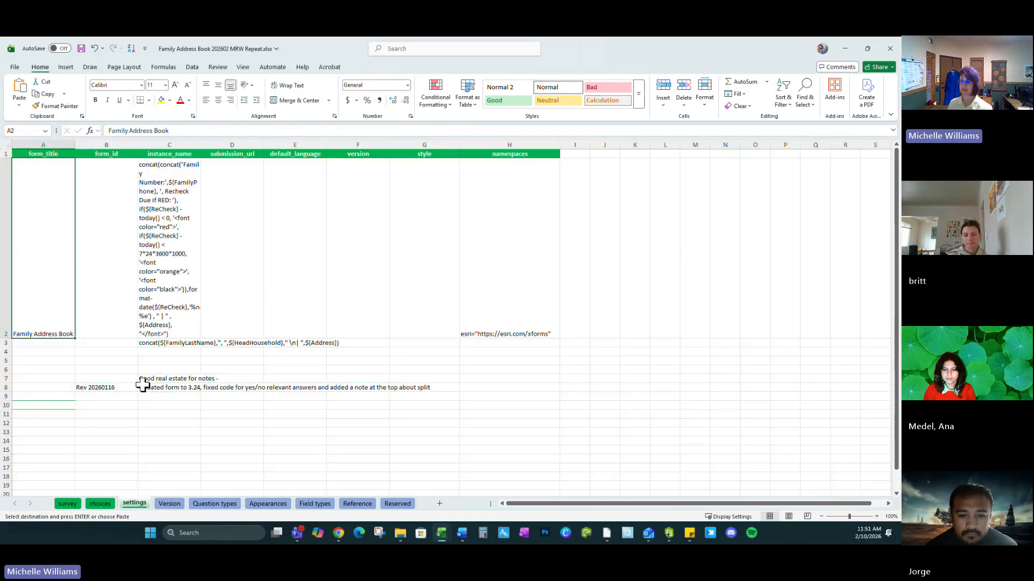
{"action": "left_click", "coordinate": [162, 396]}
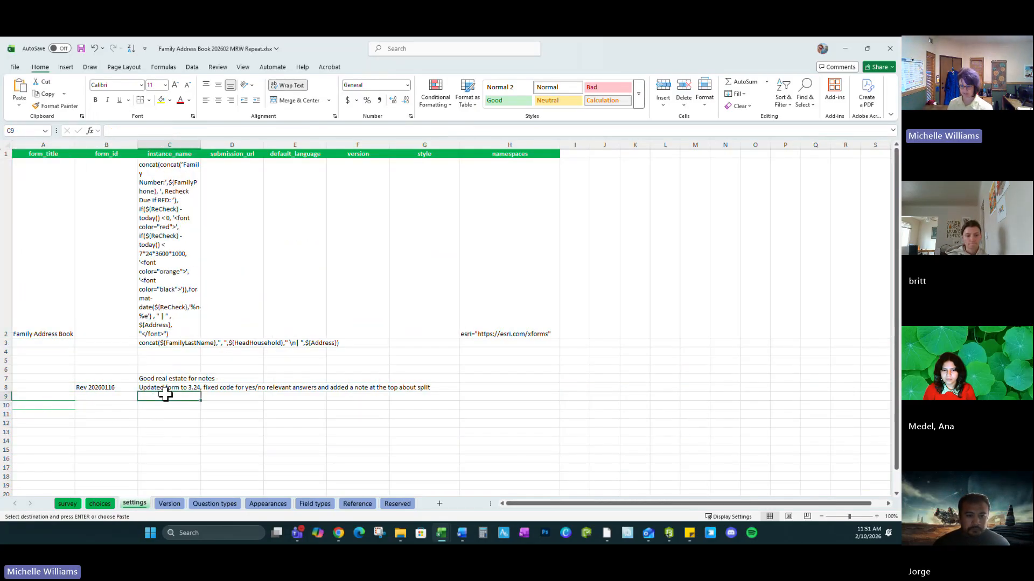
{"action": "key", "text": "ctrl+v"}
{"action": "left_click", "coordinate": [162, 431]}
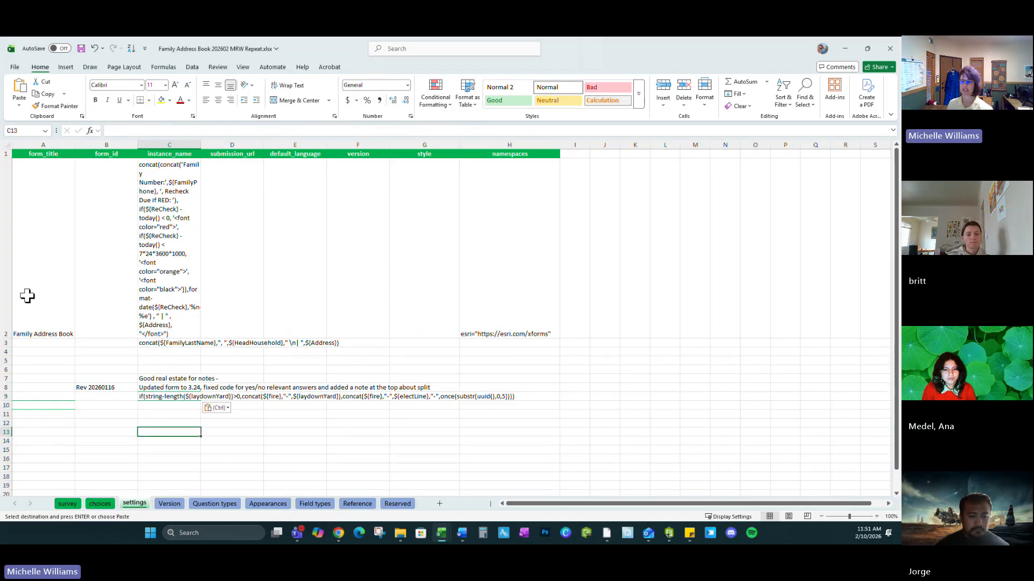
Step: Label the copied formula "Save" in cell B9 of the settings sheet
{"action": "left_click", "coordinate": [7, 269]}
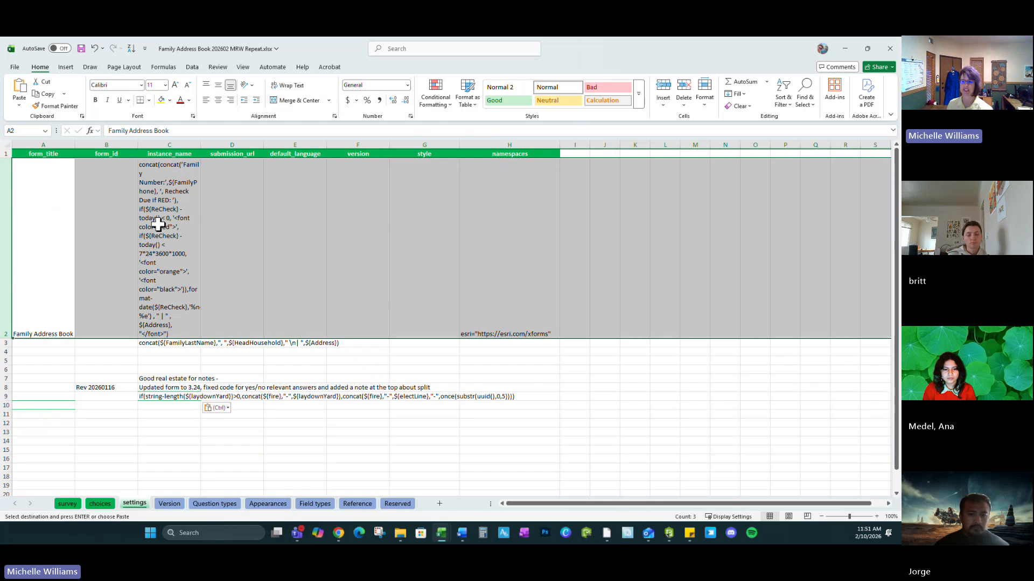
{"action": "left_click", "coordinate": [123, 397]}
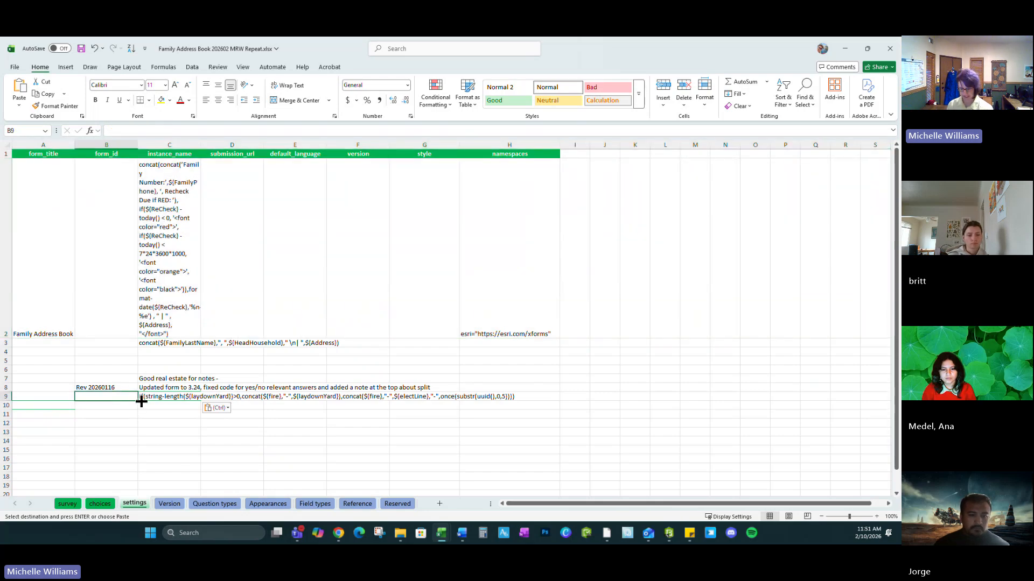
{"action": "type", "text": "Save"}
{"action": "key", "text": "Return"}
{"action": "left_click", "coordinate": [143, 431]}
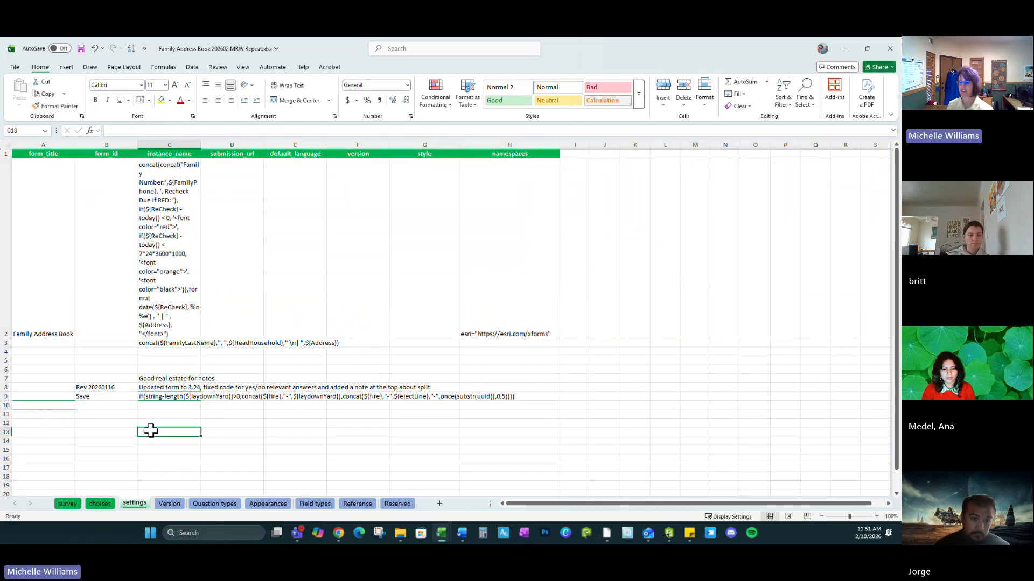
Step: Return to the survey sheet and examine the concat part of the uniqueID calculation
{"action": "left_click", "coordinate": [58, 508]}
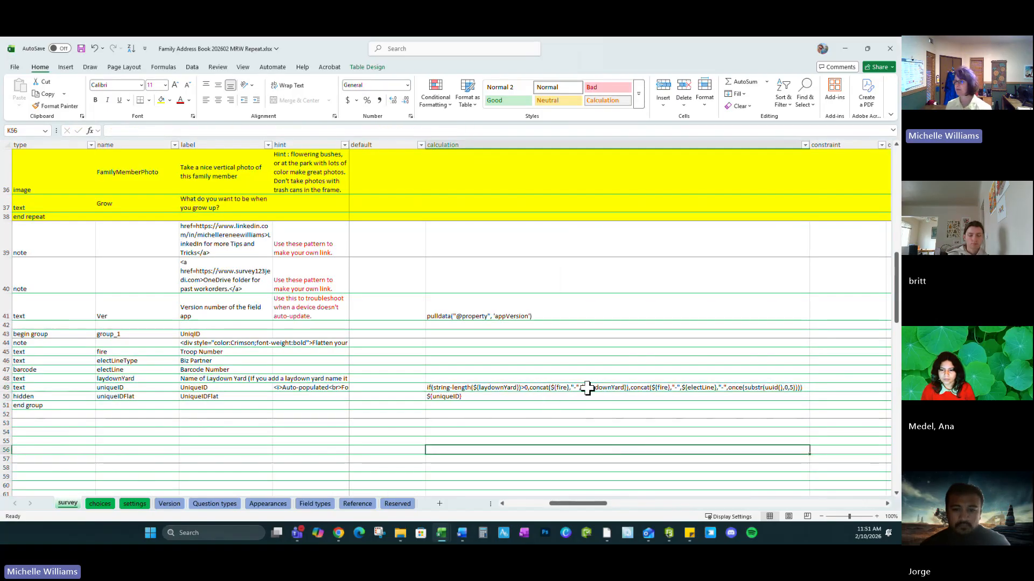
{"action": "double_click", "coordinate": [539, 387]}
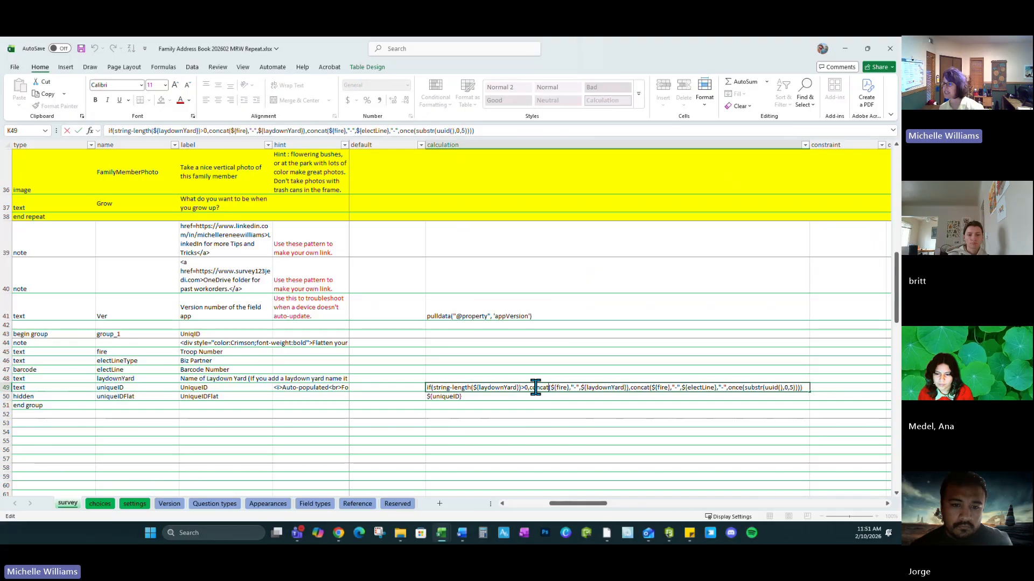
{"action": "left_click_drag", "start_coordinate": [530, 388], "coordinate": [808, 389]}
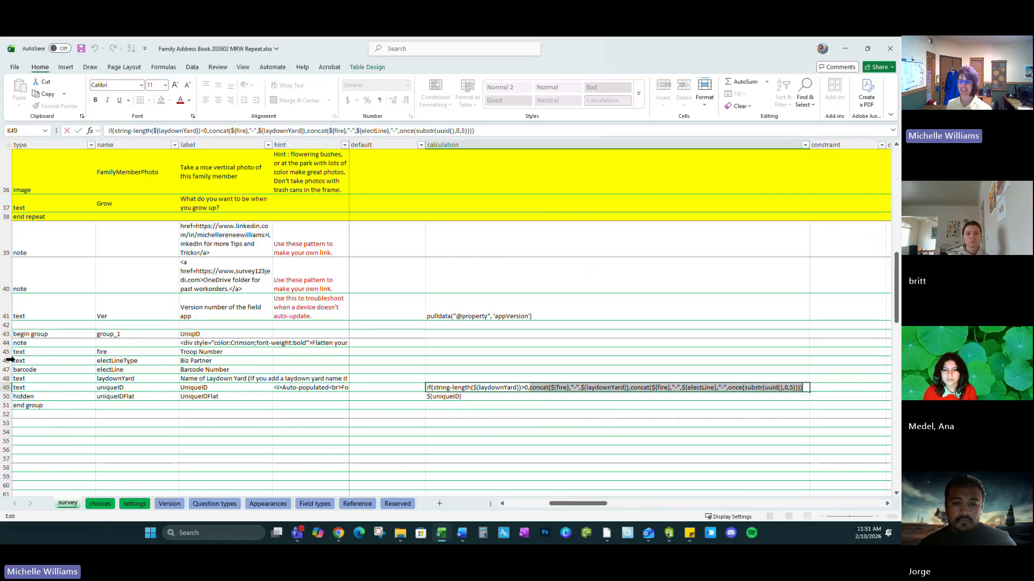
Step: Set the type of the laydownYard question to hidden
{"action": "left_click", "coordinate": [48, 380]}
{"action": "type", "text": "hidden"}
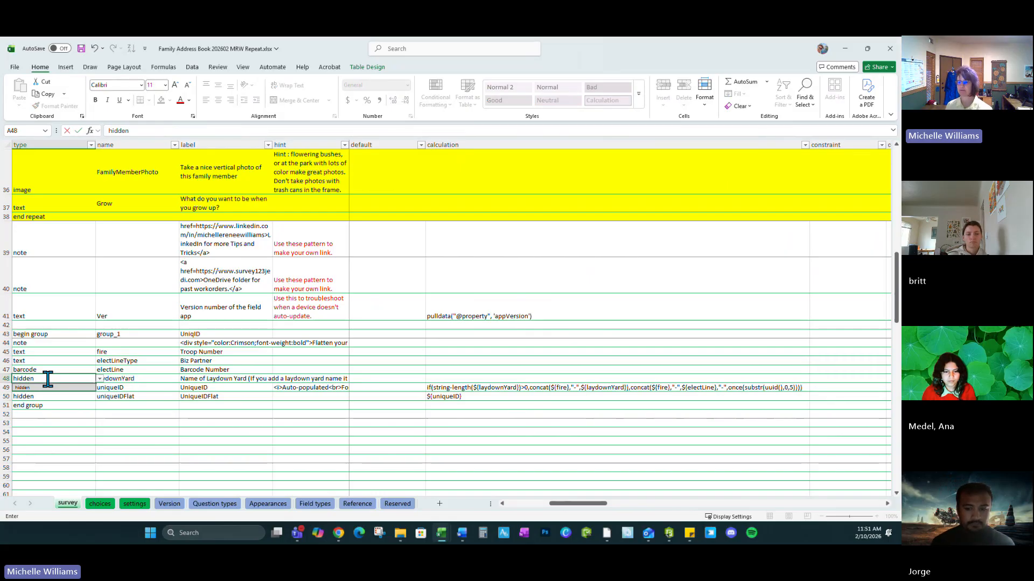
{"action": "key", "text": "Return"}
{"action": "left_click", "coordinate": [122, 431]}
Step: Colour the question names fire, electLineType and electLine red in the survey sheet
{"action": "left_click", "coordinate": [217, 378]}
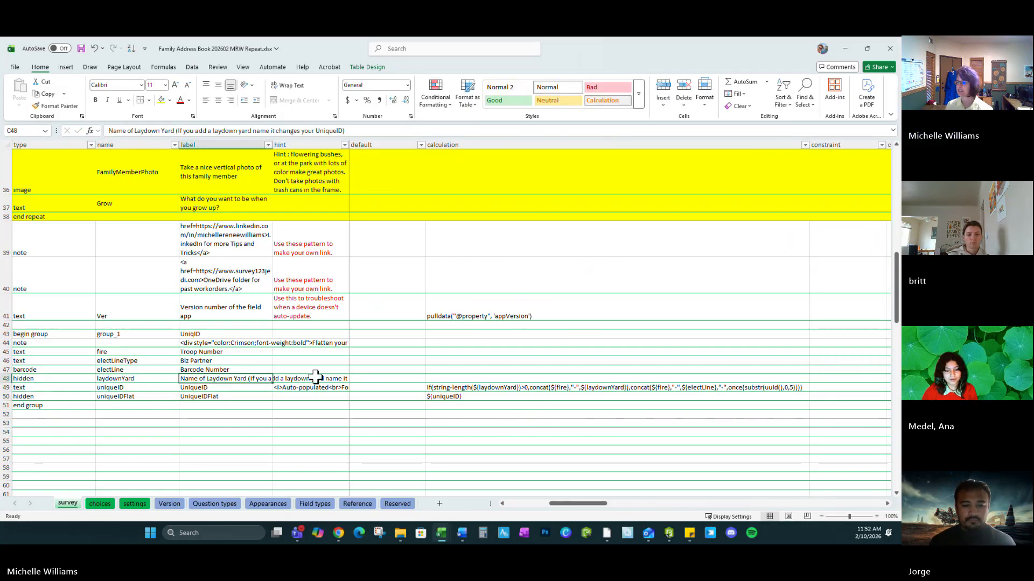
{"action": "left_click", "coordinate": [605, 389]}
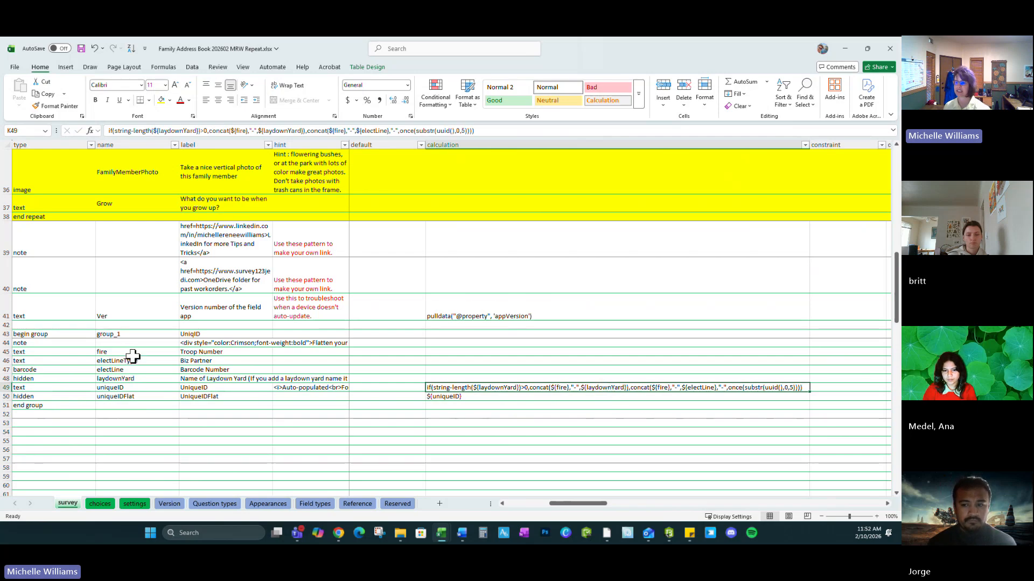
{"action": "left_click_drag", "start_coordinate": [132, 351], "coordinate": [133, 369]}
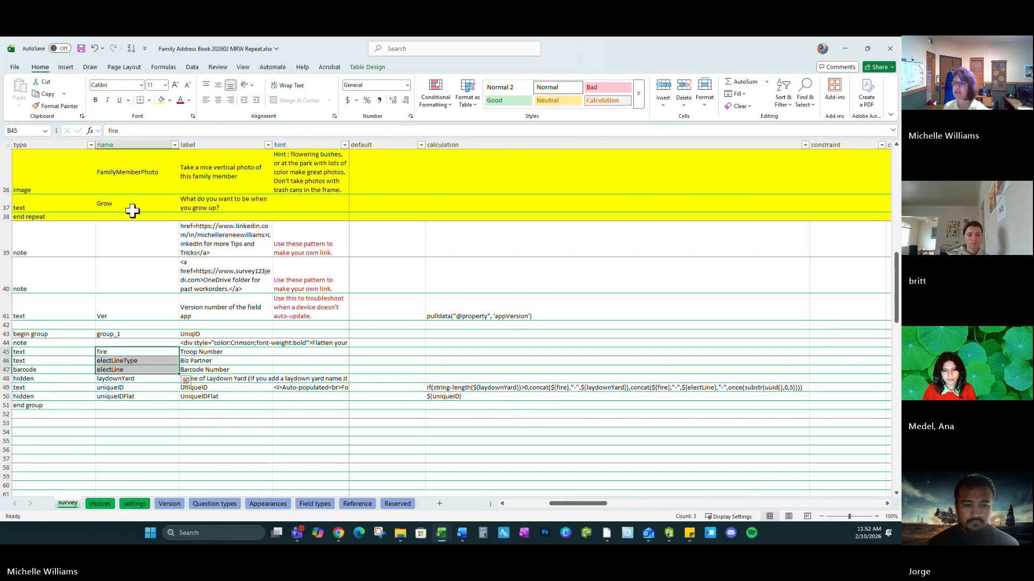
{"action": "left_click", "coordinate": [180, 101]}
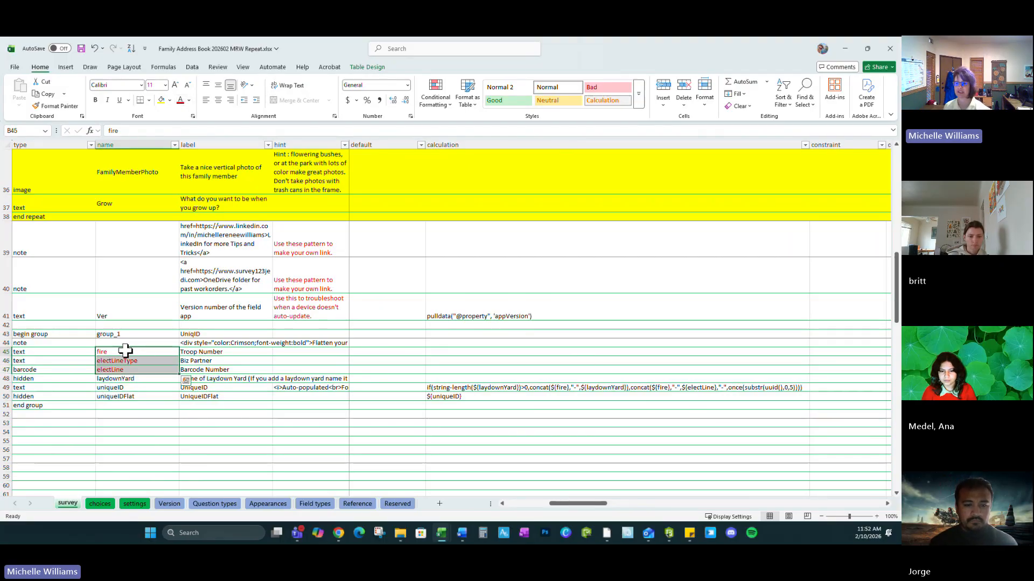
Step: Colour the first fire reference red in the calculation of the uniqueID question in the survey sheet
{"action": "left_click", "coordinate": [449, 387]}
{"action": "double_click", "coordinate": [553, 388]}
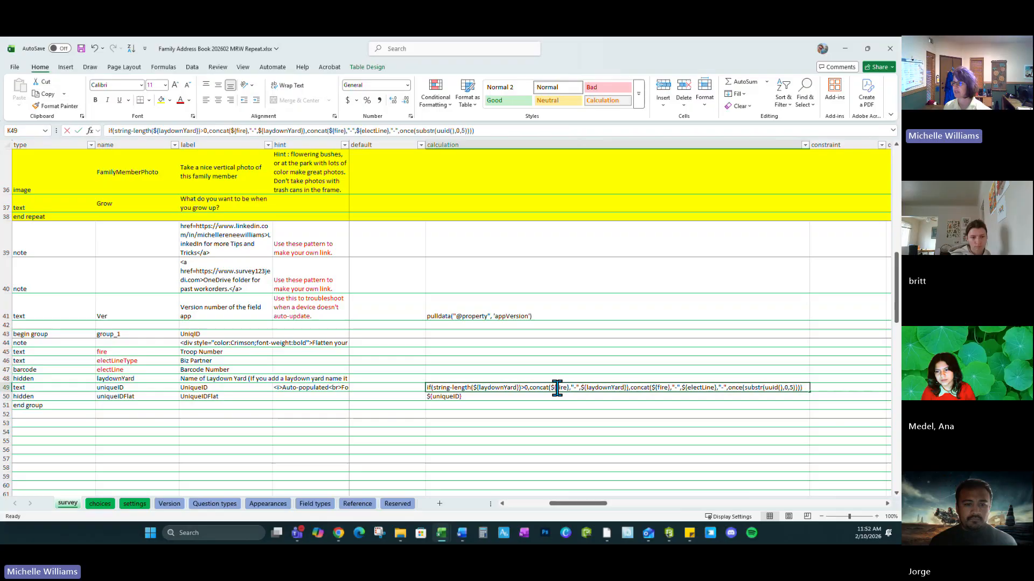
{"action": "double_click", "coordinate": [557, 388]}
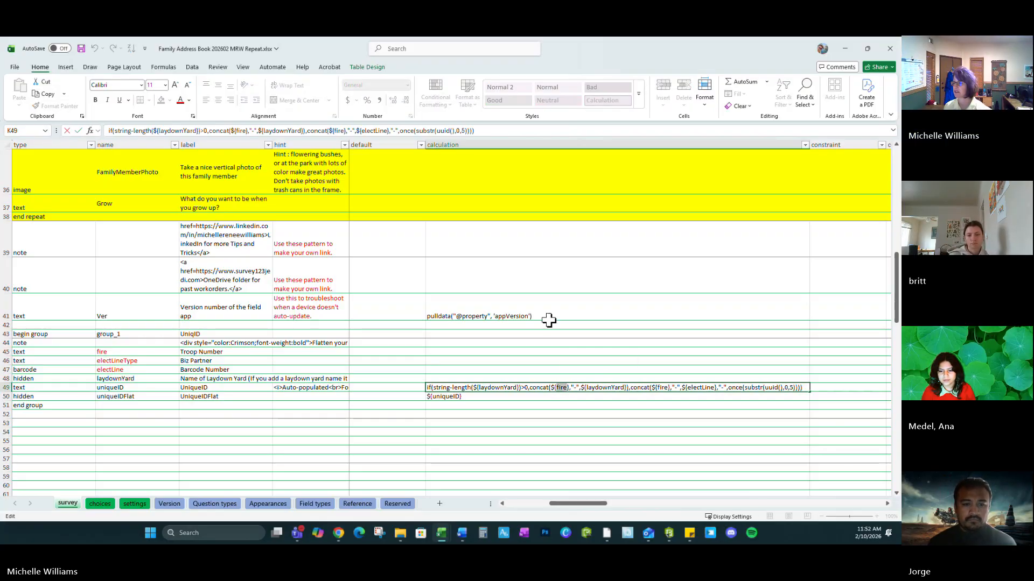
{"action": "left_click", "coordinate": [180, 100]}
{"action": "left_click", "coordinate": [494, 432]}
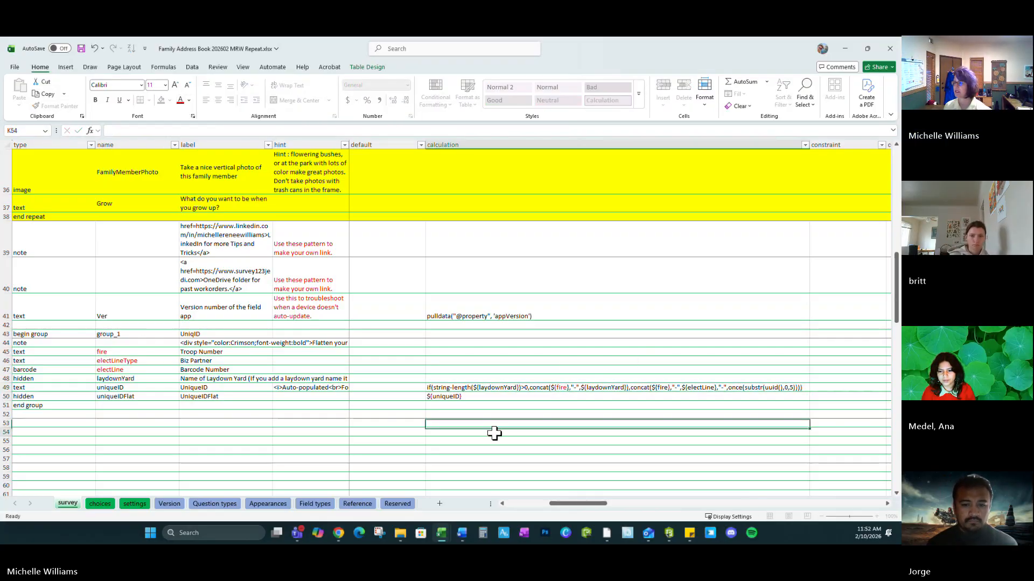
{"action": "double_click", "coordinate": [568, 386]}
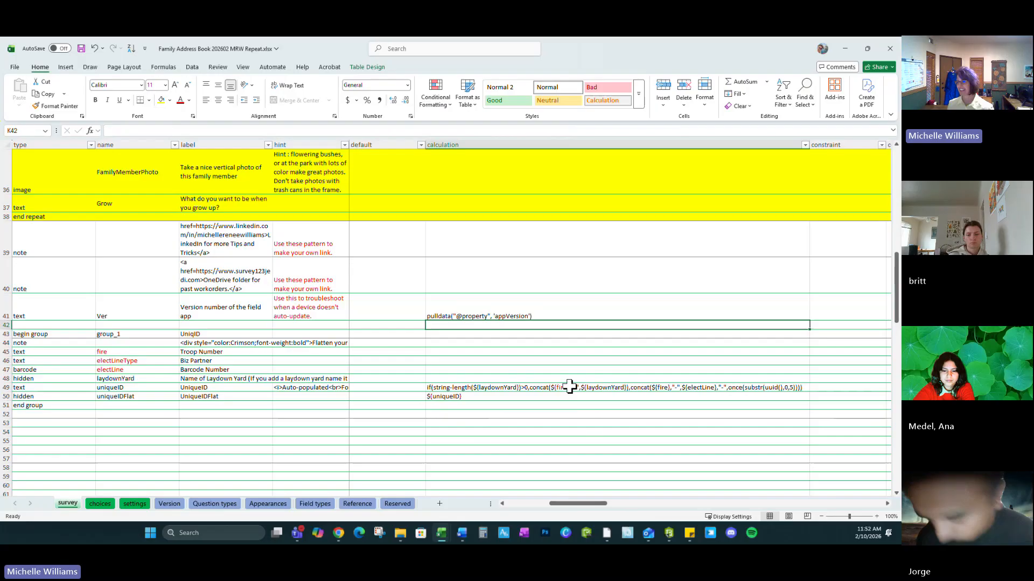
Step: Examine the once(substr(uuid(),0,5)) part of the uniqueID calculation and the uniqueID and uniqueIDFlat labels
{"action": "left_click", "coordinate": [744, 387]}
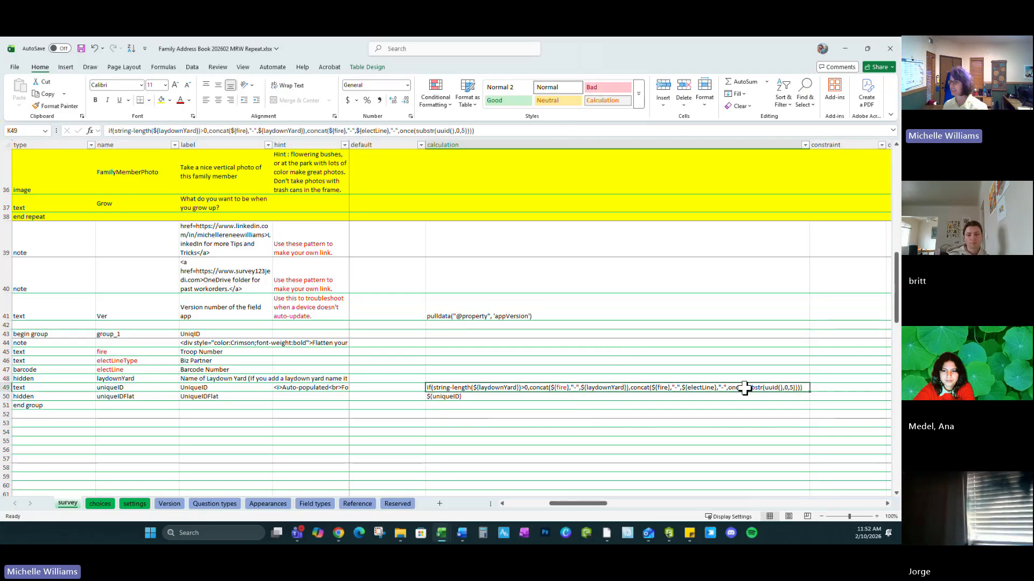
{"action": "double_click", "coordinate": [729, 387]}
{"action": "left_click_drag", "start_coordinate": [728, 388], "coordinate": [802, 388]}
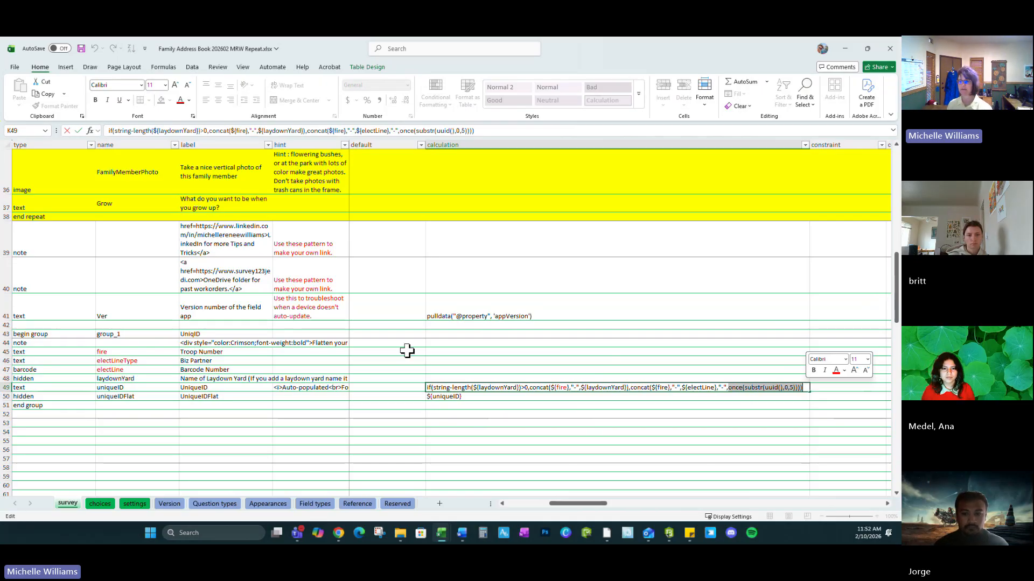
{"action": "key", "text": "Escape"}
{"action": "left_click", "coordinate": [249, 392]}
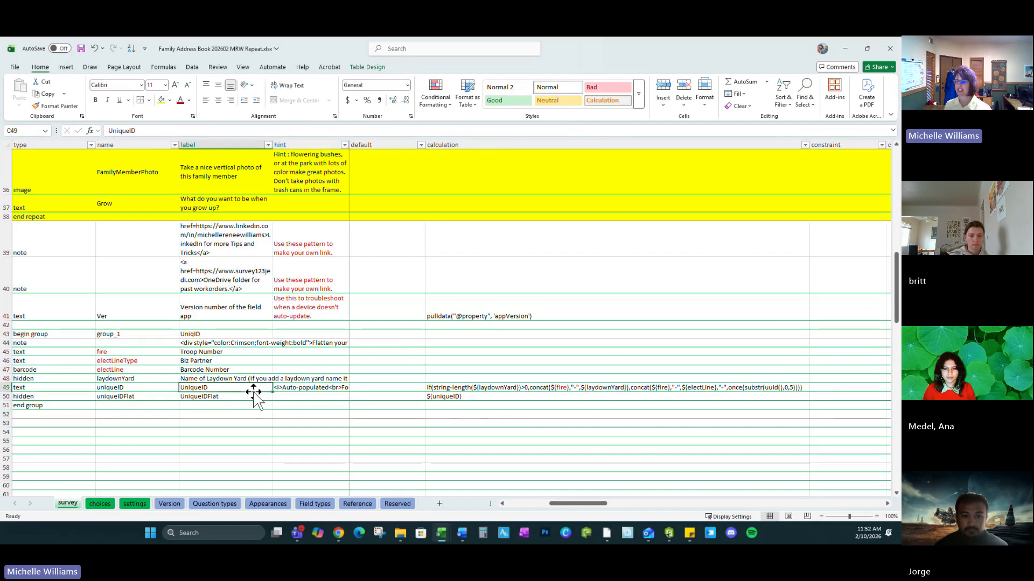
{"action": "left_click", "coordinate": [249, 398]}
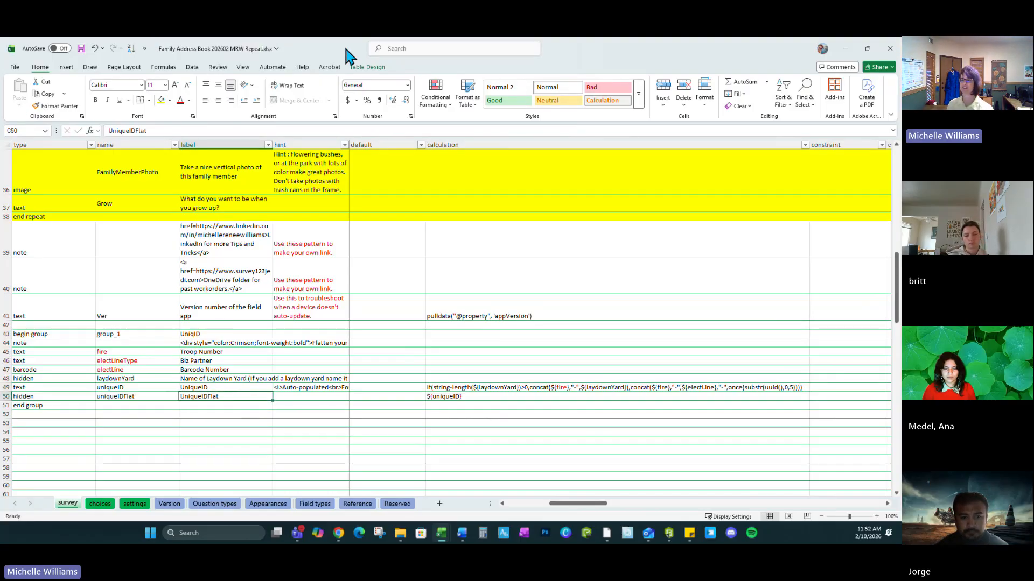
Step: Place the workbook window, widened, beside the Survey123 Connect form preview and look at the uniqueIDFlat and uniqueID question names
{"action": "left_click_drag", "start_coordinate": [343, 43], "coordinate": [520, 61]}
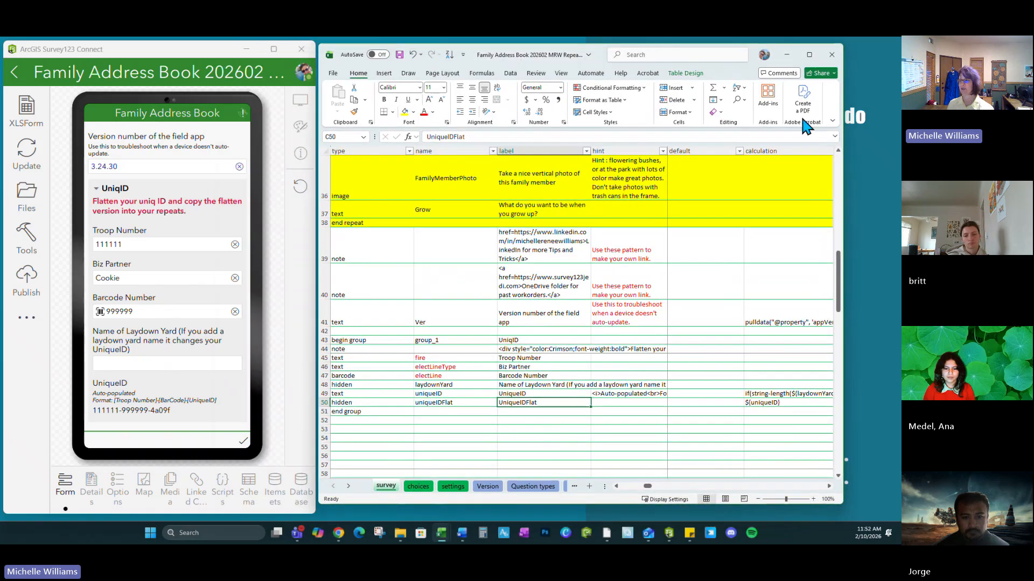
{"action": "left_click_drag", "start_coordinate": [843, 127], "coordinate": [894, 127]}
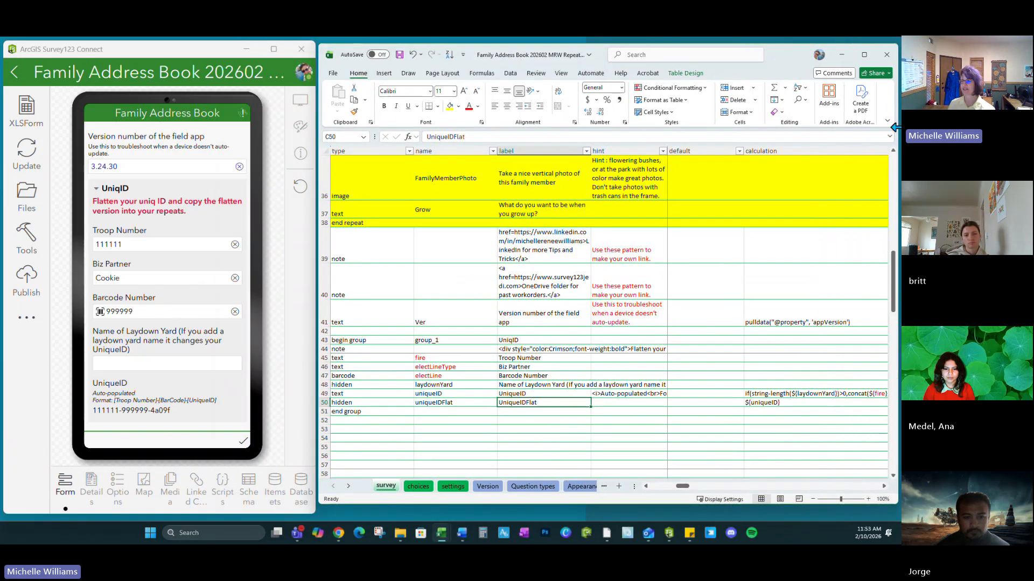
{"action": "left_click", "coordinate": [459, 403]}
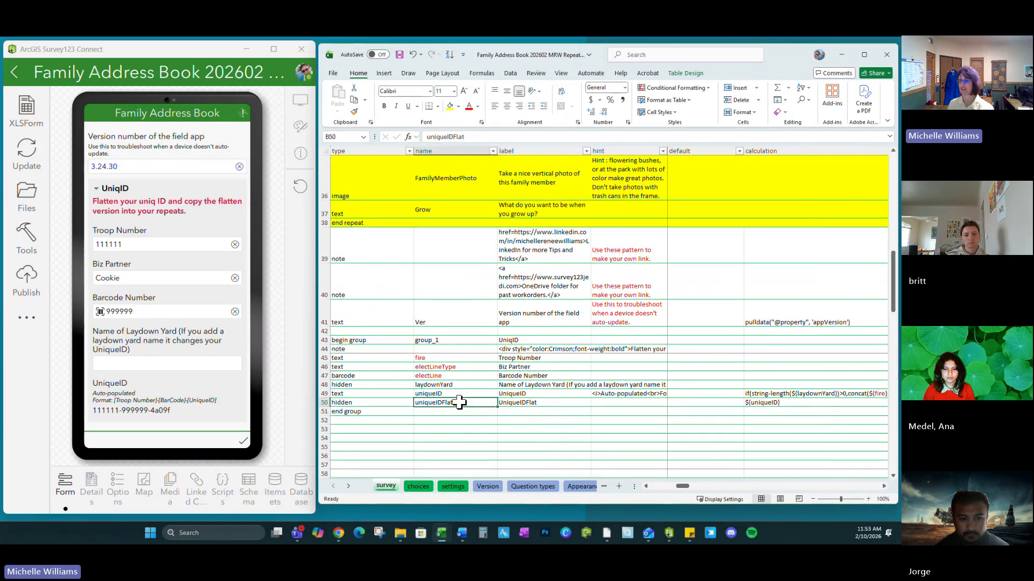
{"action": "left_click", "coordinate": [457, 395]}
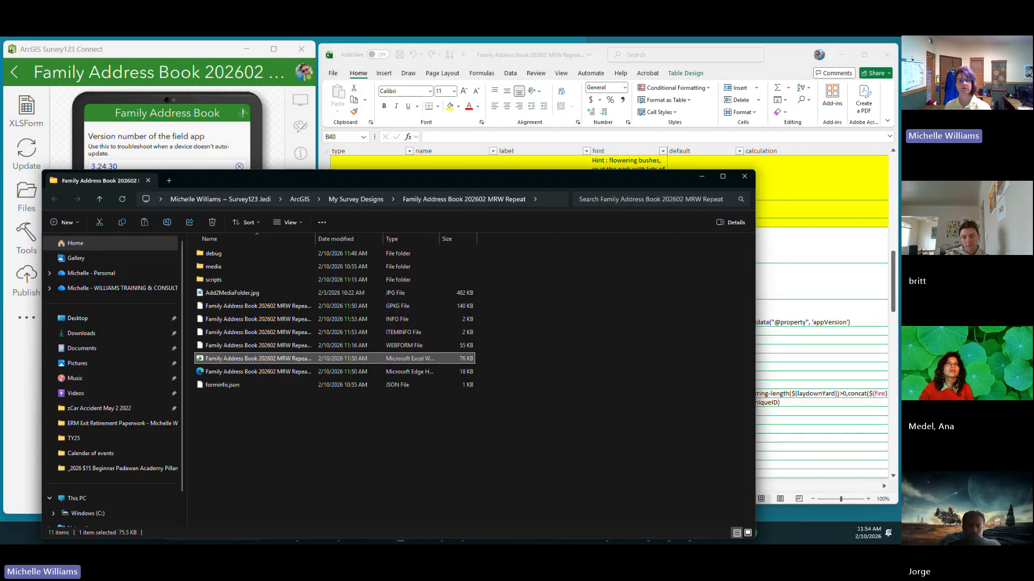
Step: Switch to File Explorer with the Family Address Book 202602 MRW Repeat folder and move its window slightly higher
{"action": "left_click_drag", "start_coordinate": [548, 182], "coordinate": [555, 146]}
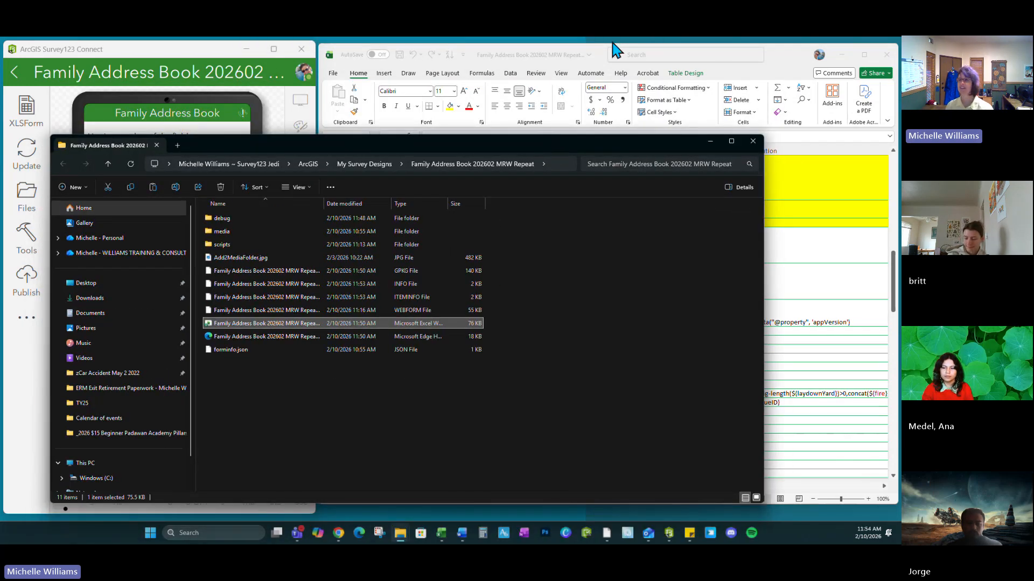